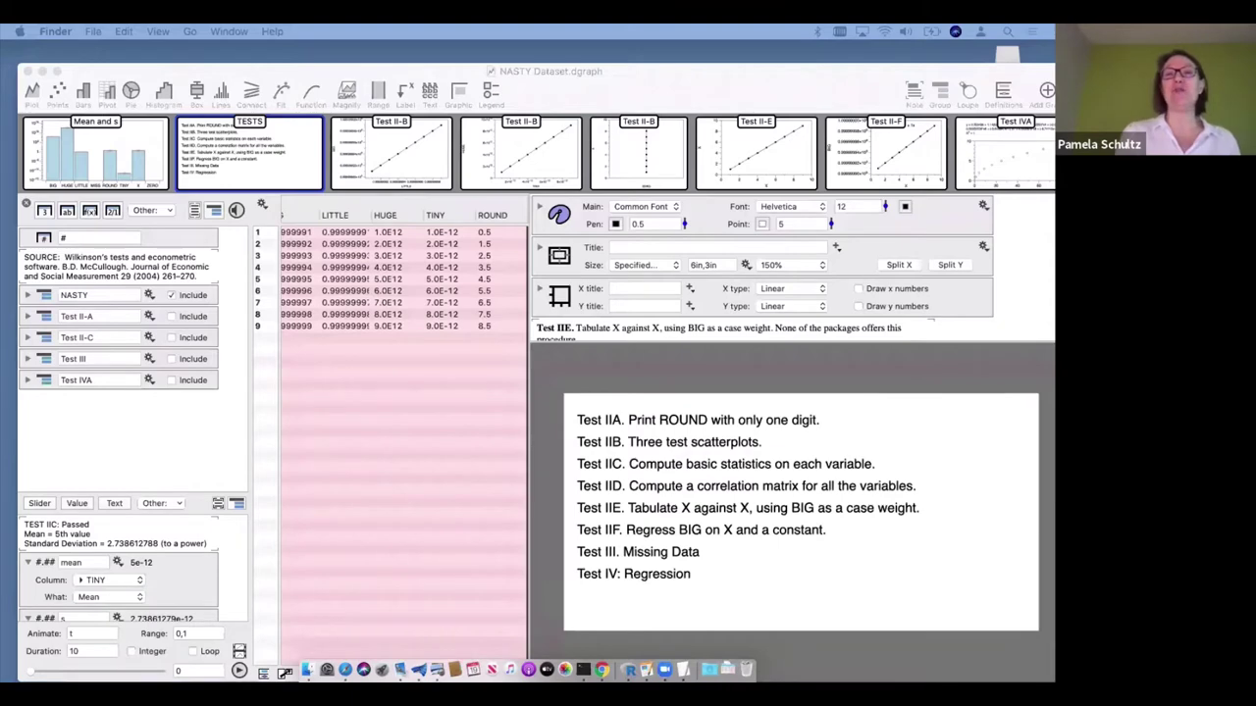
Create a graph group starting at the first Test II-B graph in the NASTY Dataset document
{"action": "left_click", "coordinate": [702, 65]}
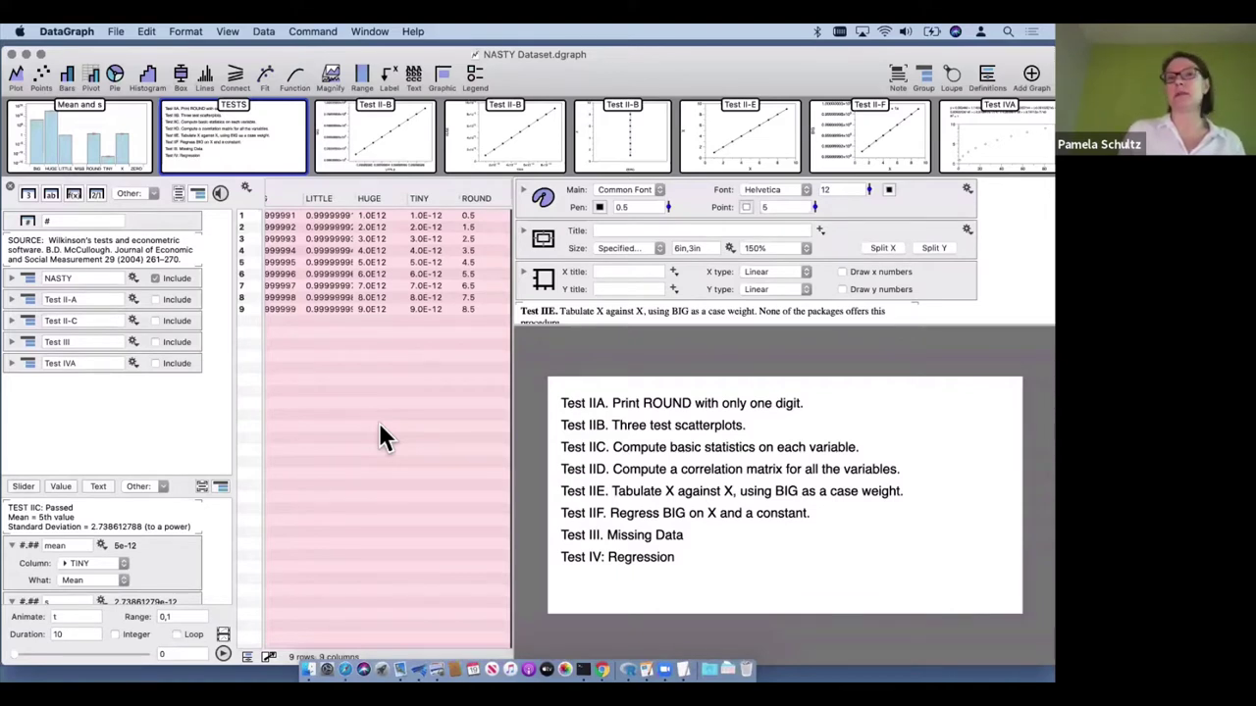
{"action": "mouse_move", "coordinate": [414, 160]}
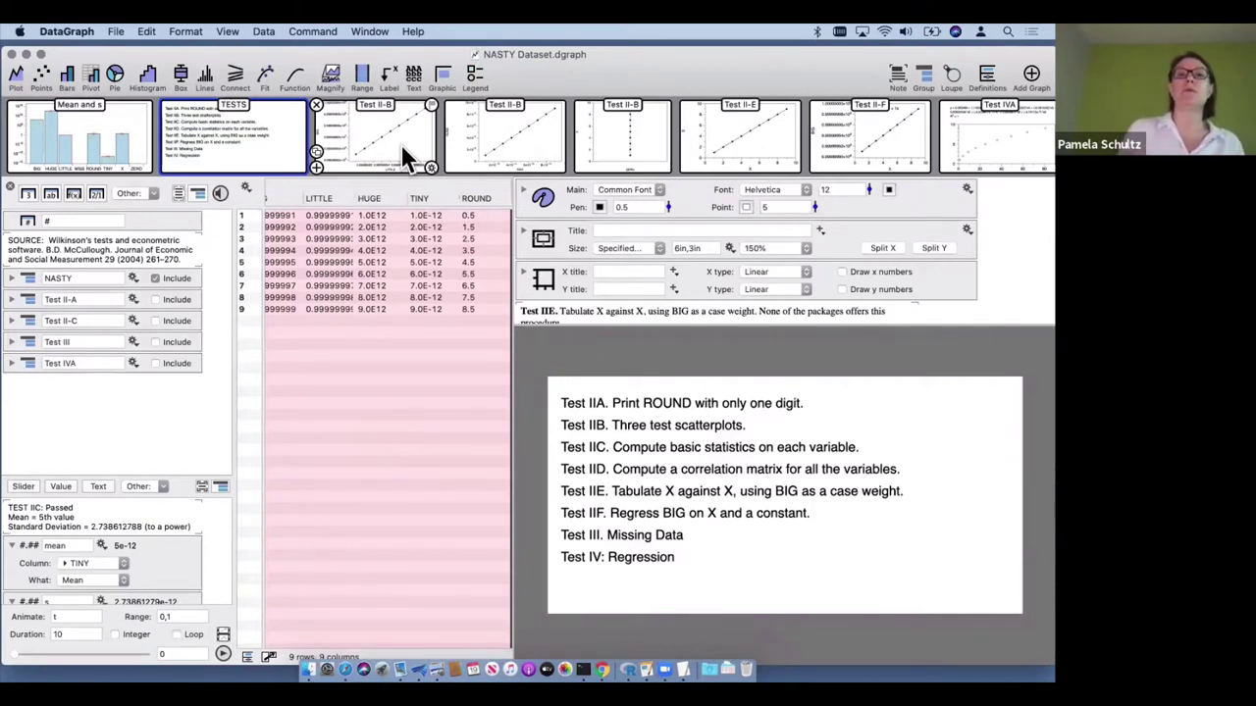
{"action": "left_click", "coordinate": [429, 166]}
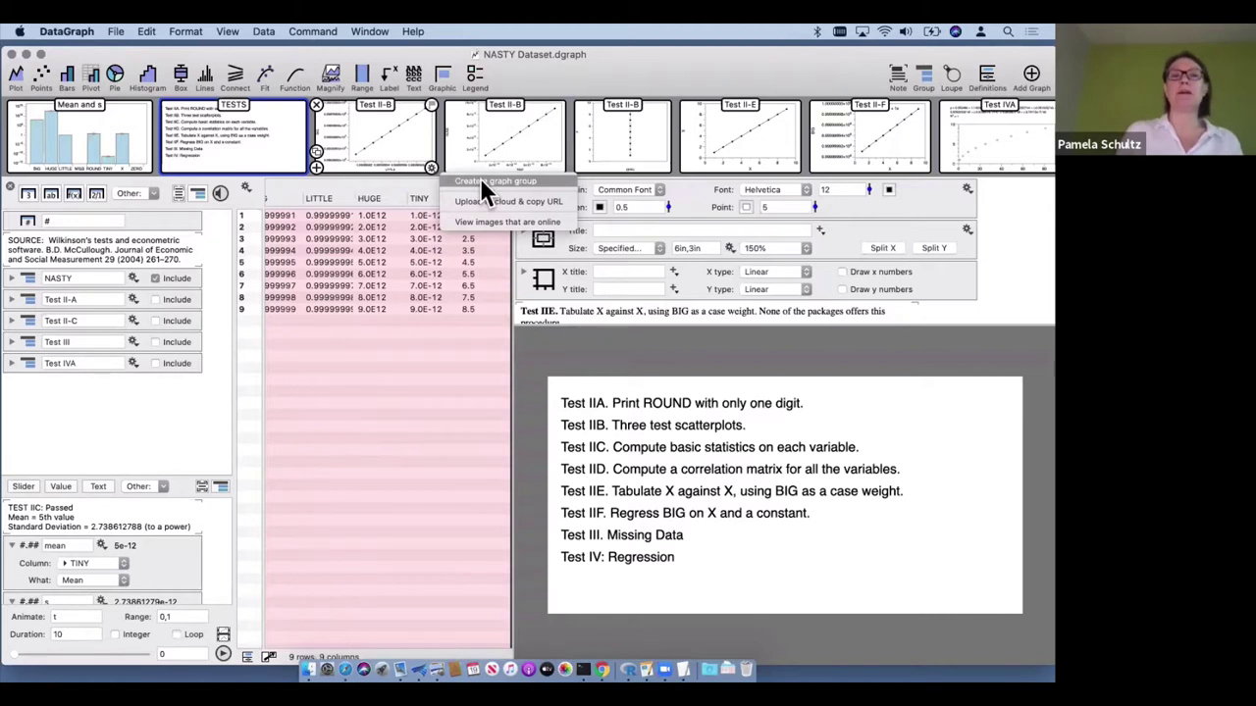
{"action": "left_click", "coordinate": [480, 181]}
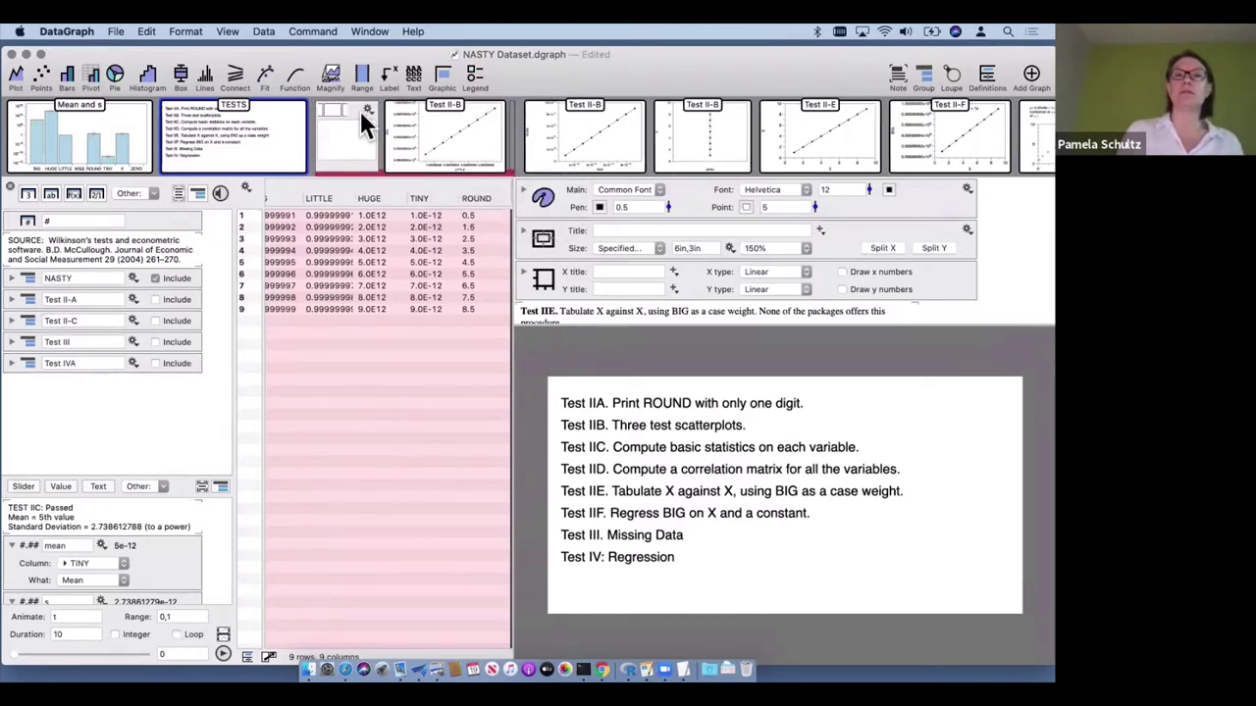
Bring the other two Test II-B graphs and the Test II-E graph into the graph group and collapse it
{"action": "mouse_move", "coordinate": [414, 127]}
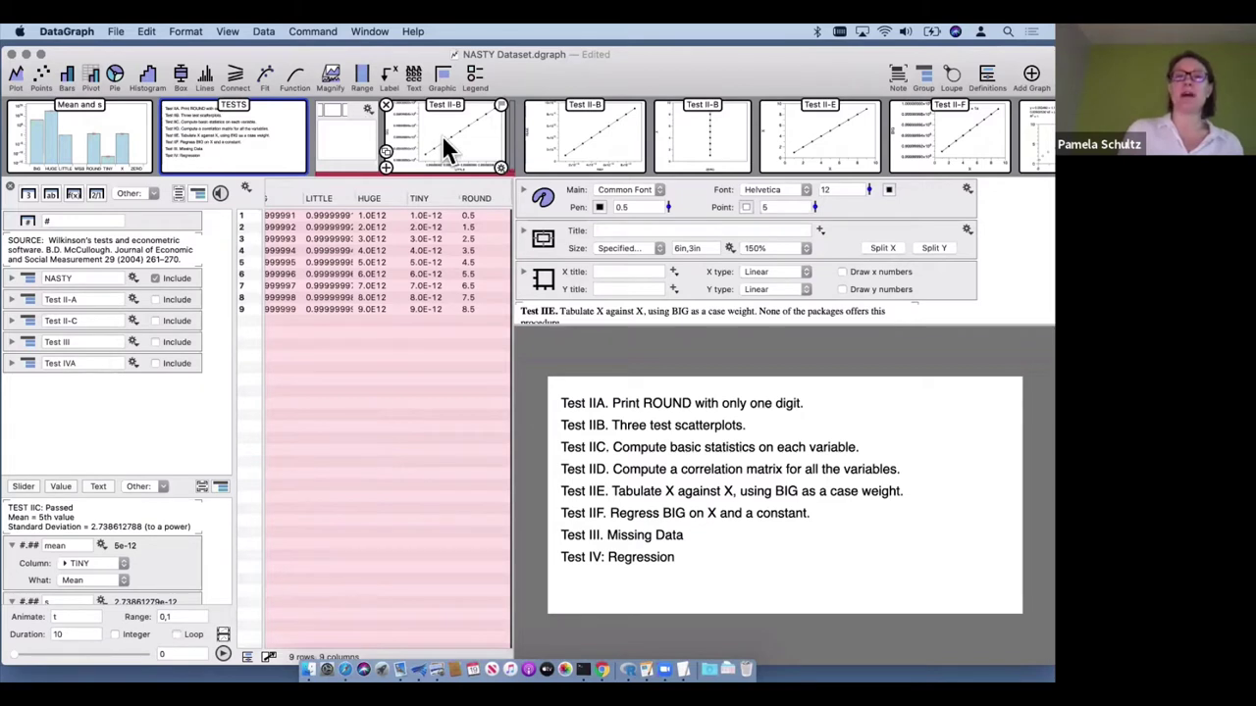
{"action": "mouse_move", "coordinate": [596, 122]}
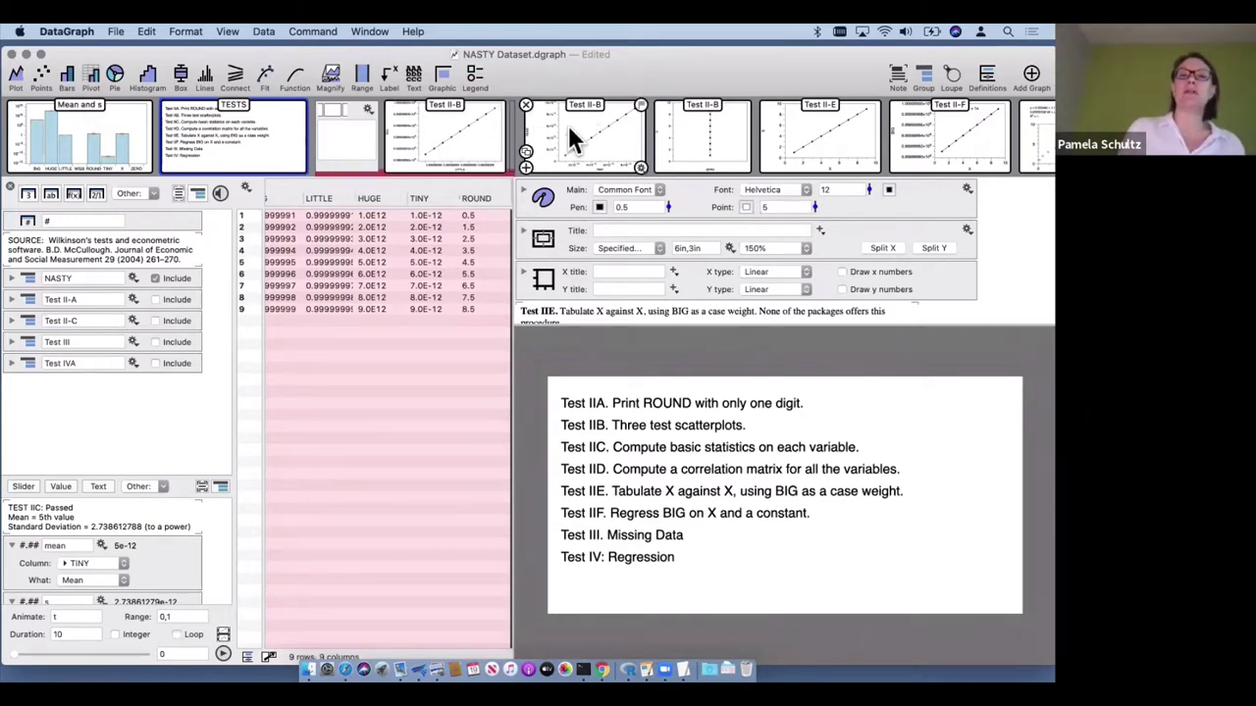
{"action": "mouse_move", "coordinate": [665, 131]}
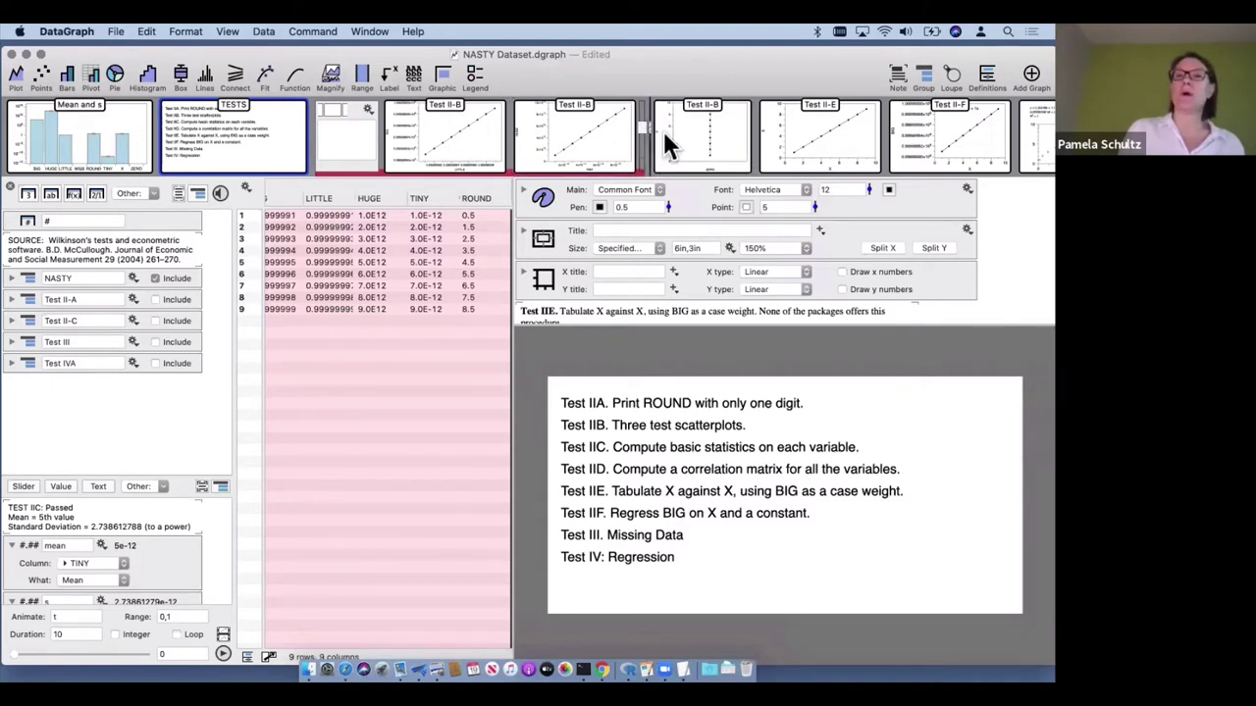
{"action": "mouse_move", "coordinate": [735, 139]}
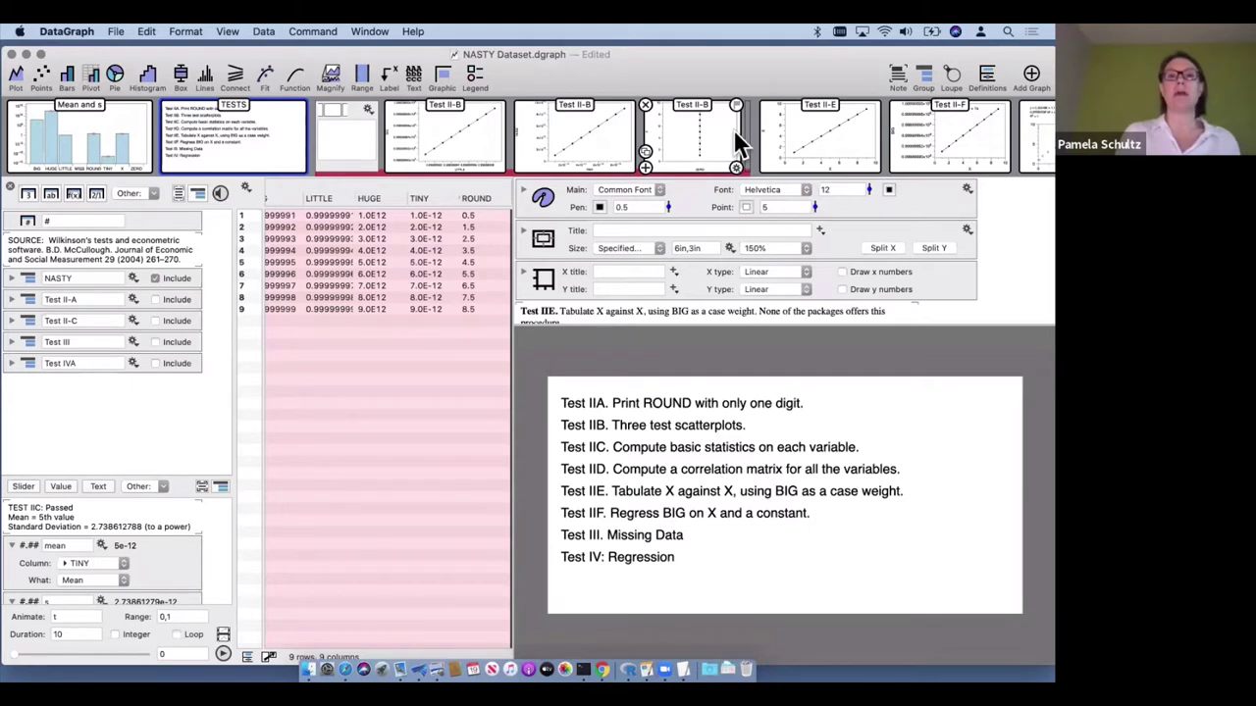
{"action": "left_click", "coordinate": [331, 106]}
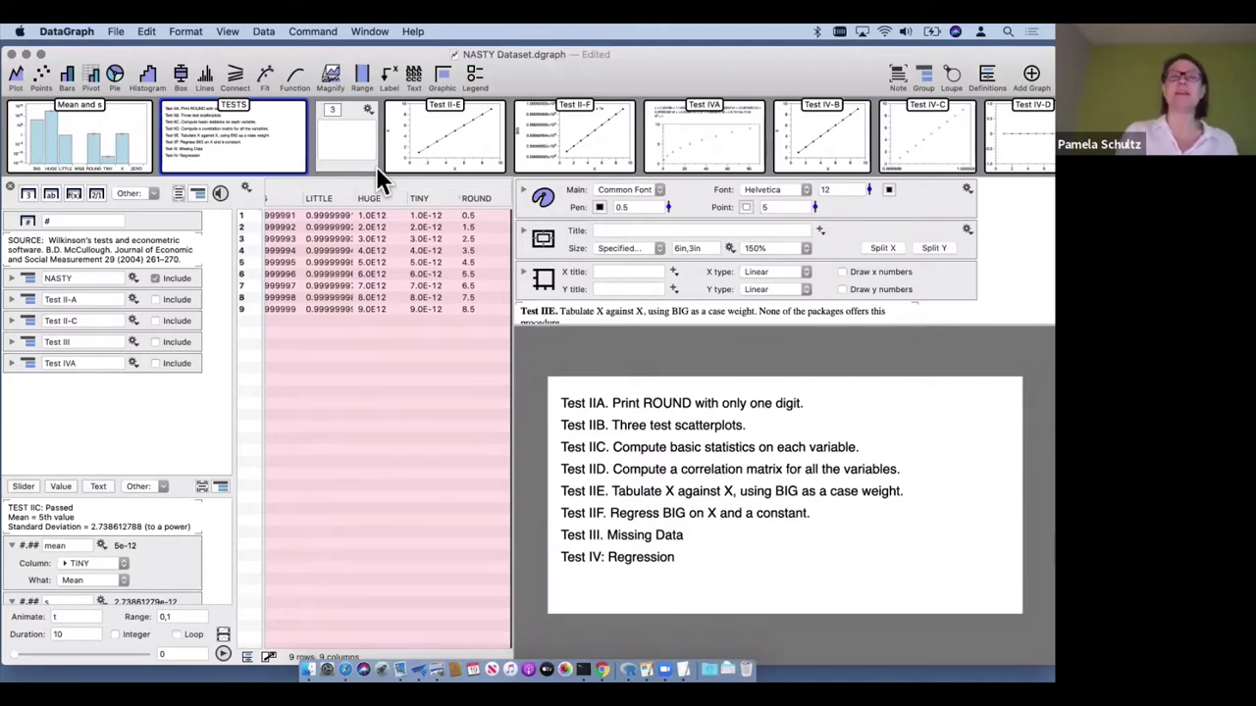
{"action": "left_click", "coordinate": [330, 107]}
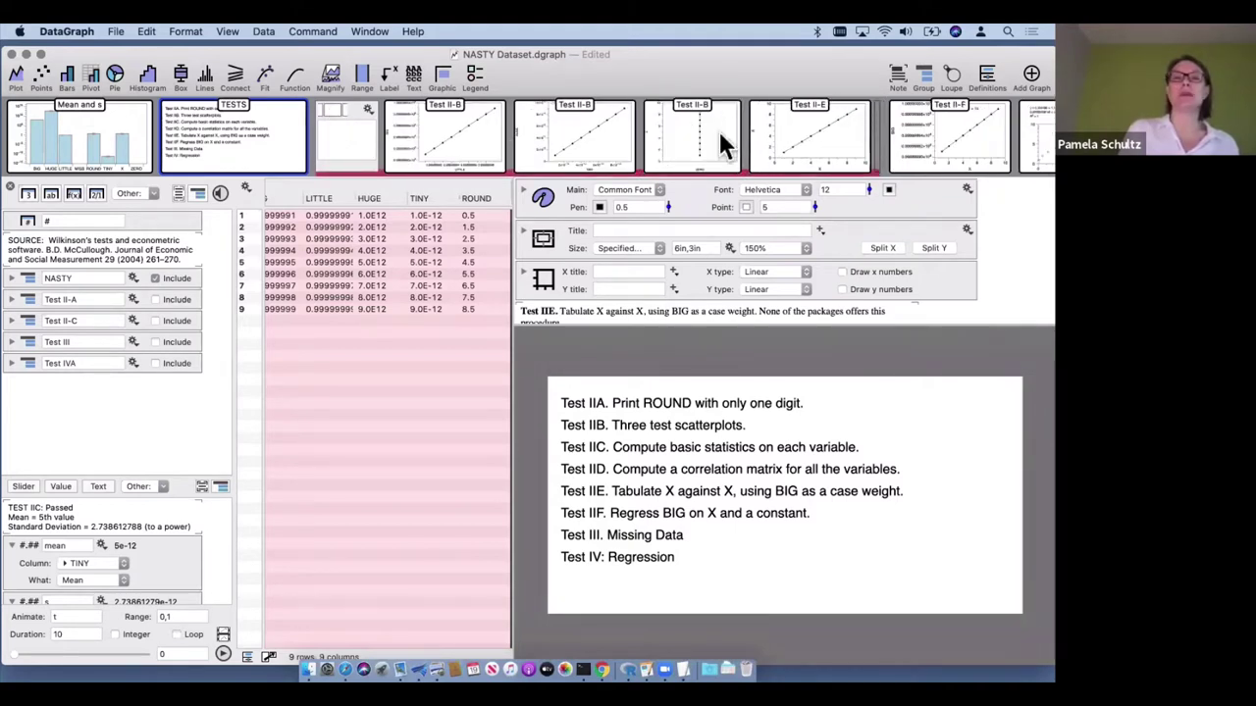
{"action": "left_click", "coordinate": [331, 104]}
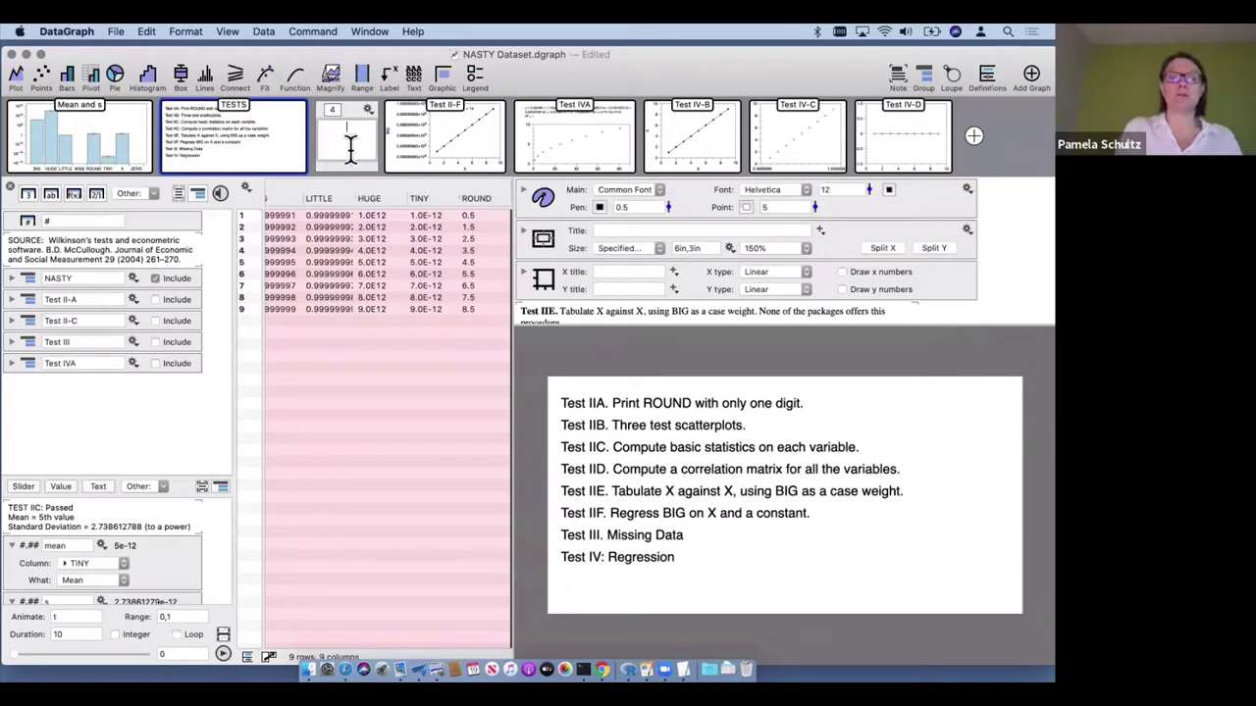
Label the collapsed graph group "Test II"
{"action": "type", "text": "Test"}
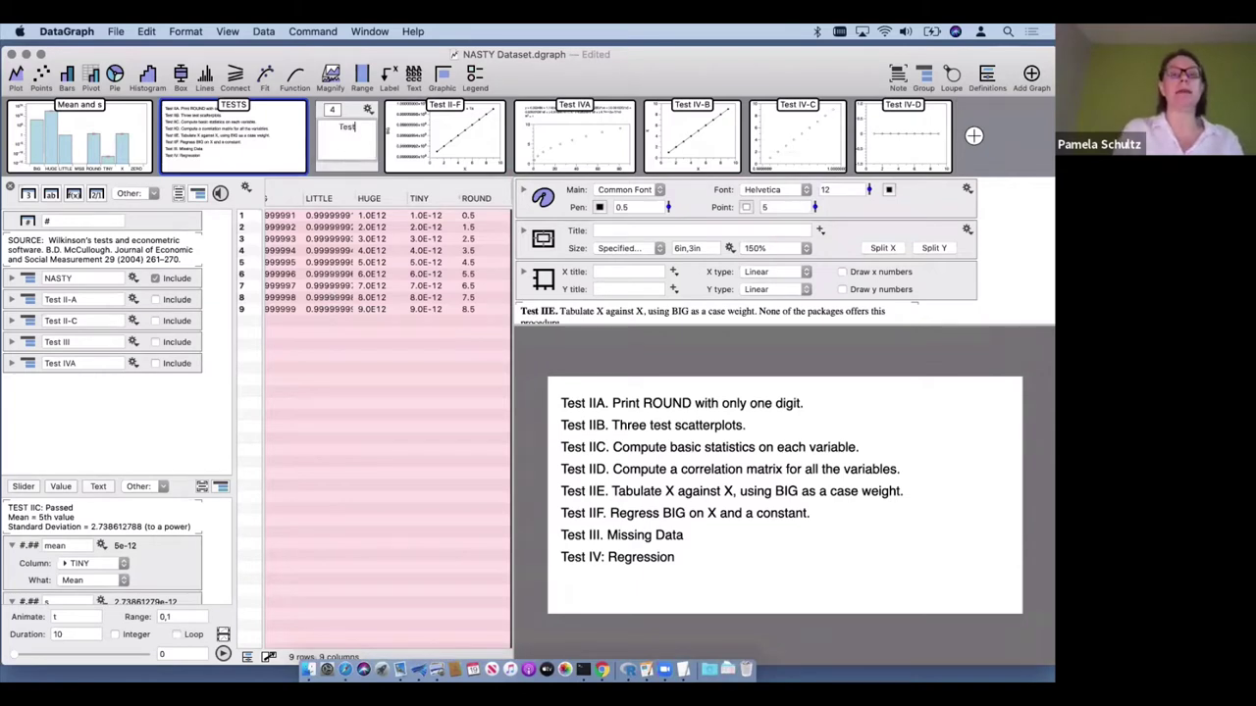
{"action": "type", "text": " II"}
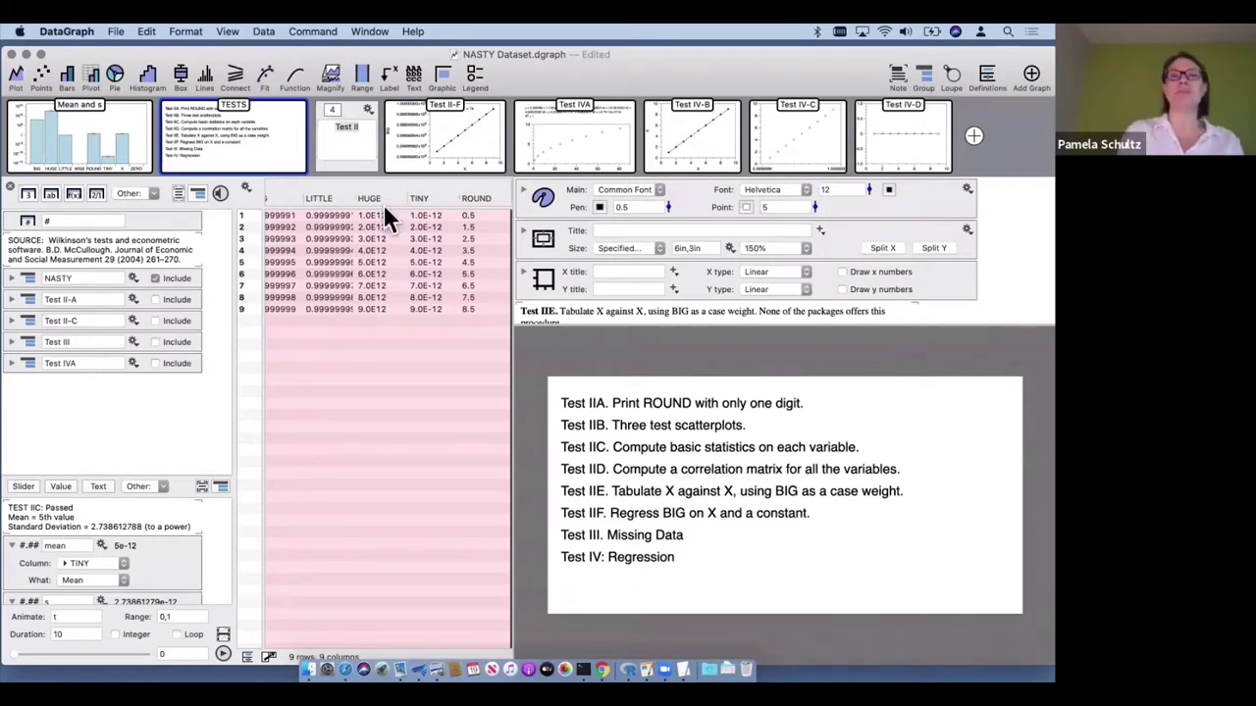
{"action": "left_click", "coordinate": [361, 282]}
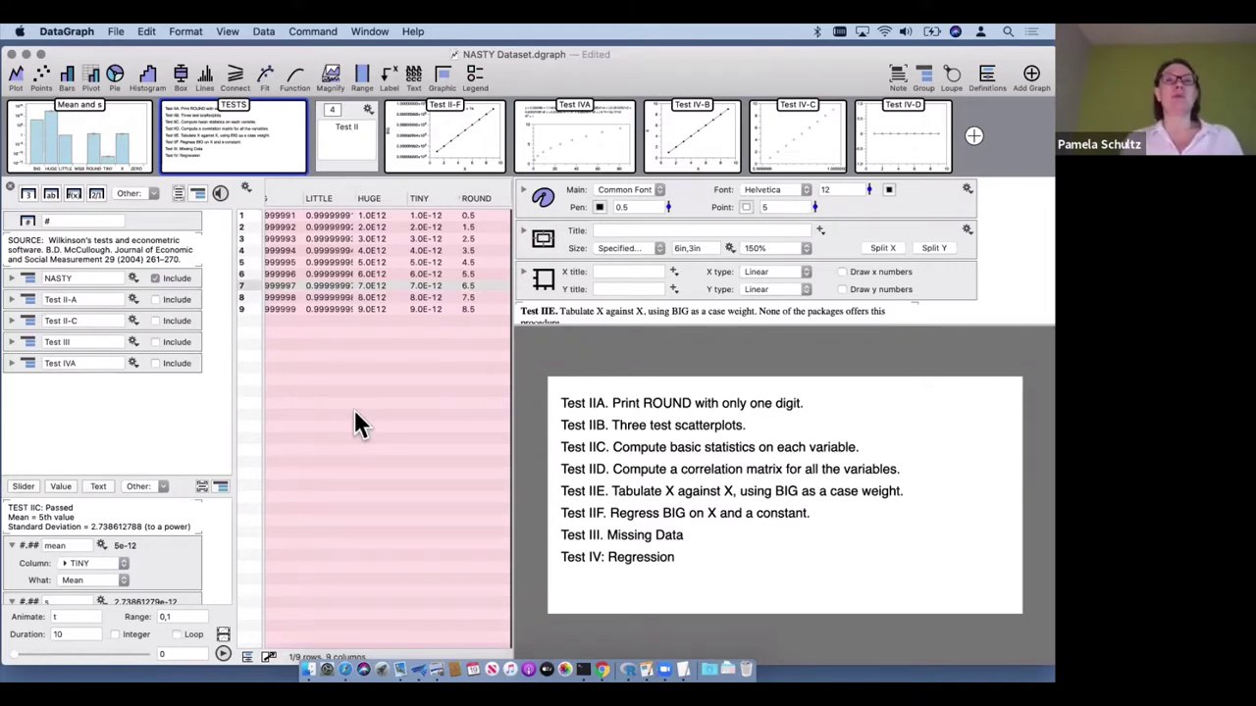
{"action": "left_click", "coordinate": [334, 106]}
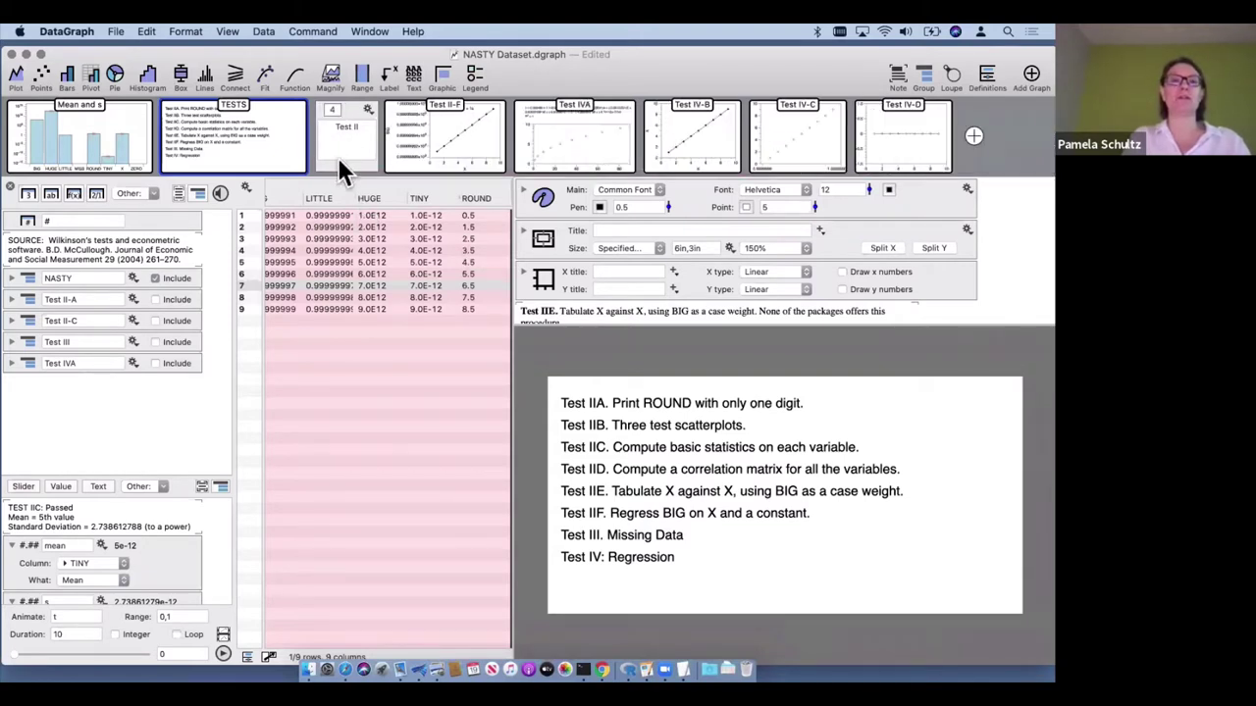
{"action": "mouse_move", "coordinate": [400, 157]}
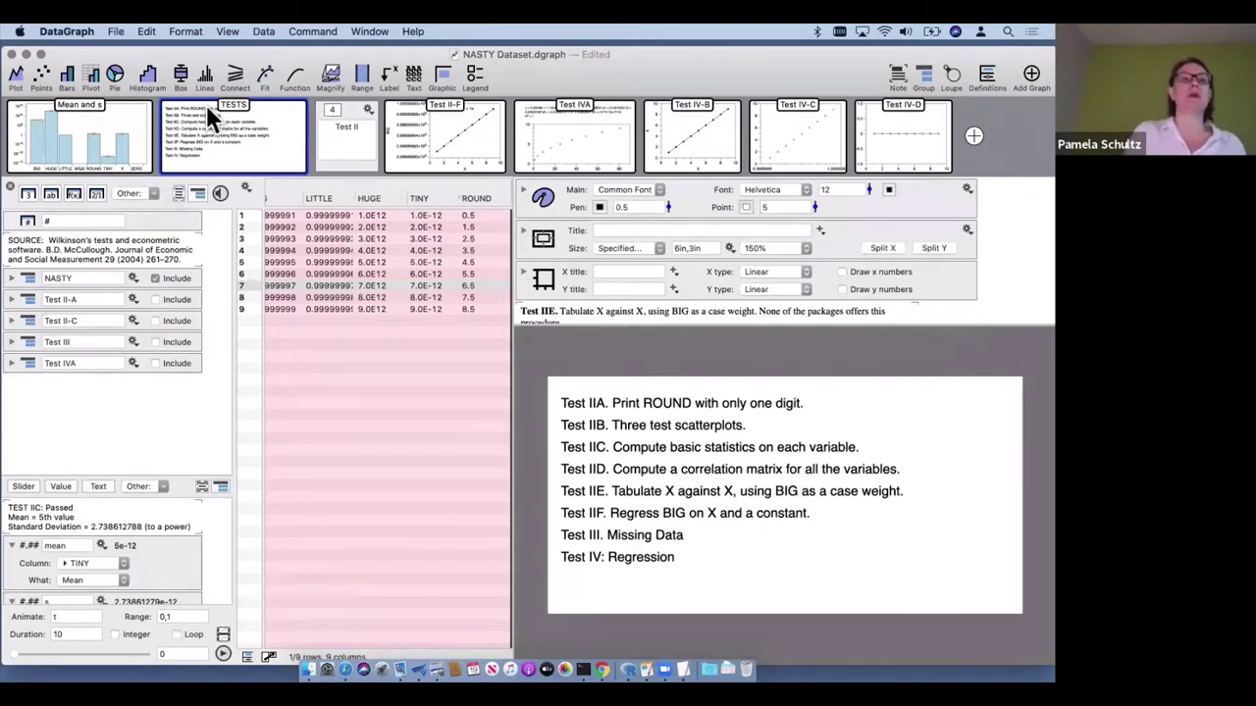
Create a new blank document, enlarge its window to fill the screen and adjust the data table's width
{"action": "left_click", "coordinate": [115, 30]}
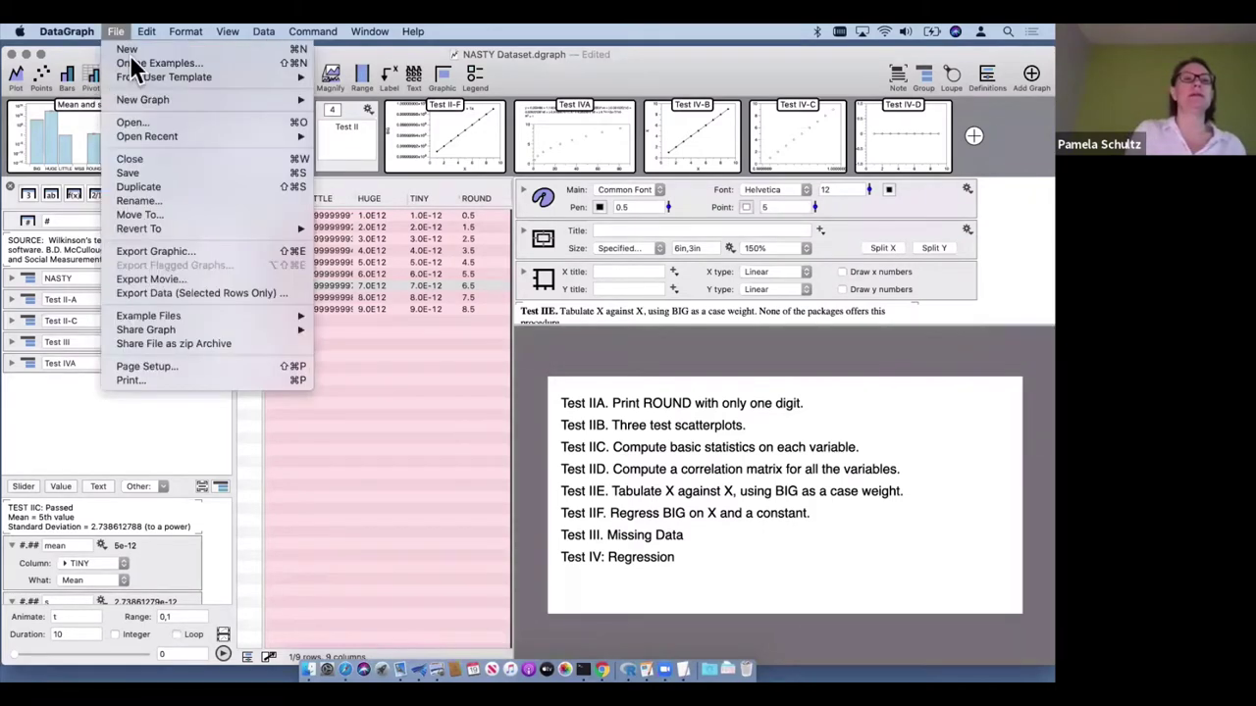
{"action": "left_click", "coordinate": [131, 55]}
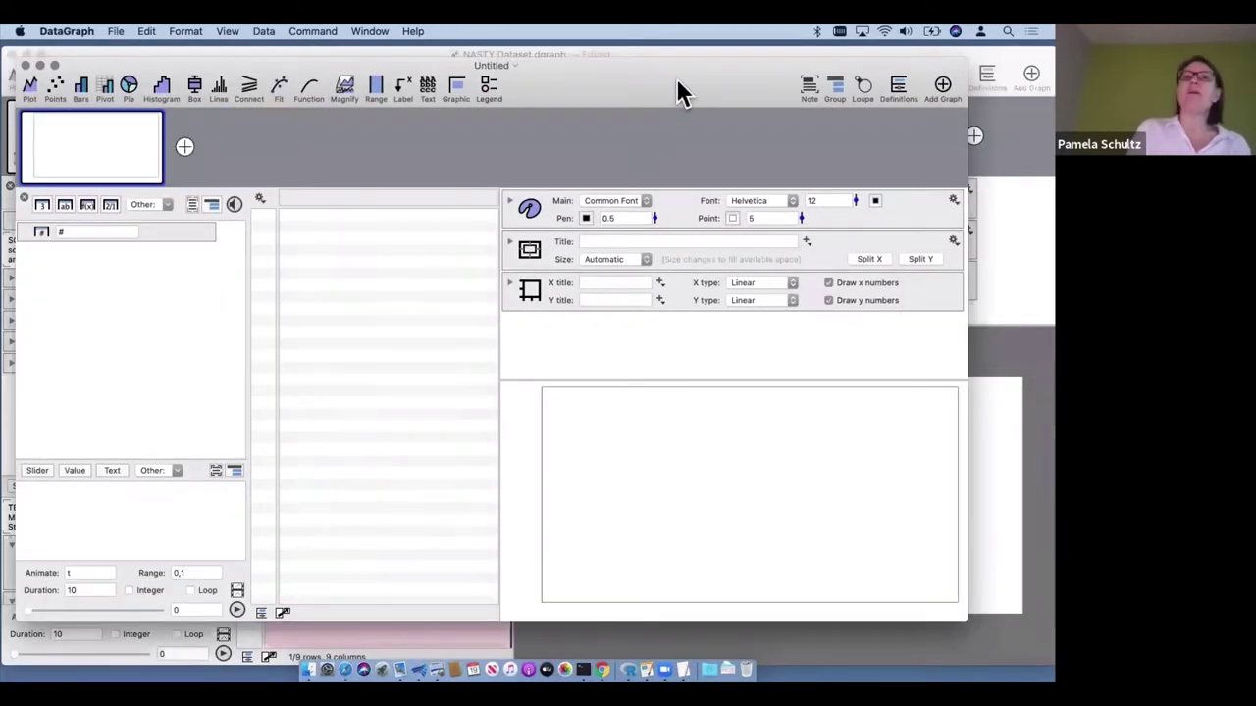
{"action": "double_click", "coordinate": [684, 79]}
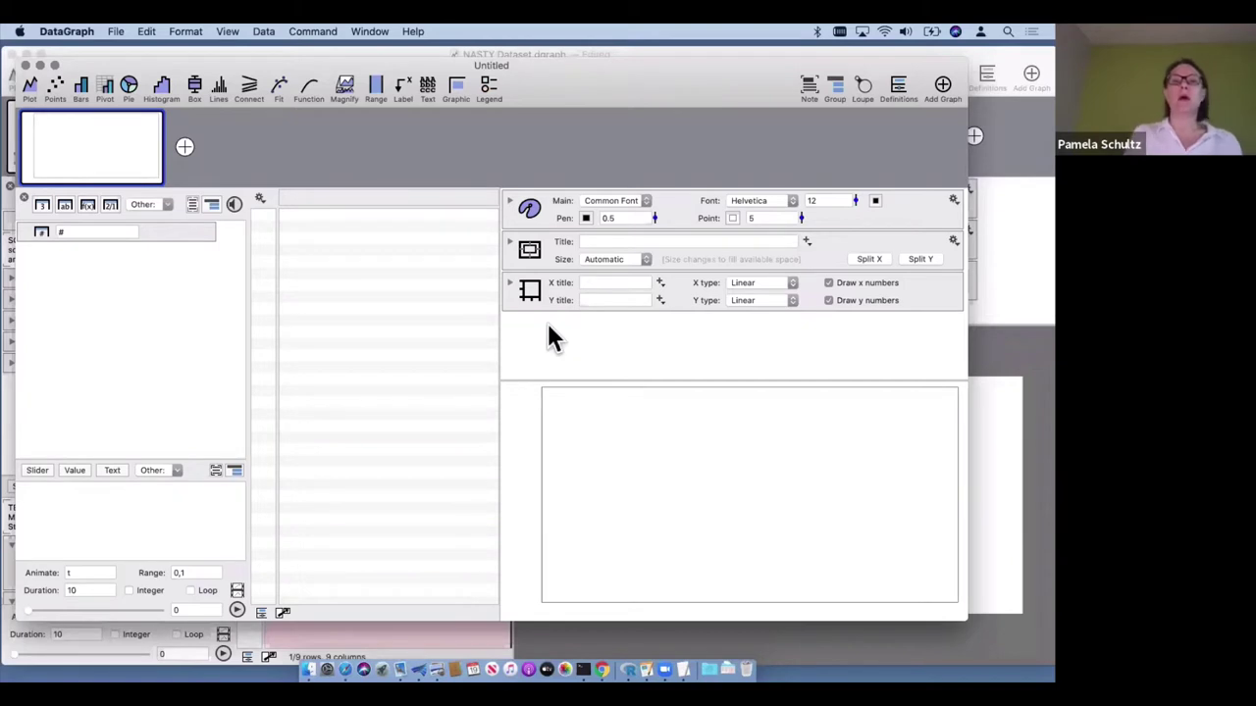
{"action": "left_click_drag", "start_coordinate": [584, 342], "coordinate": [505, 328]}
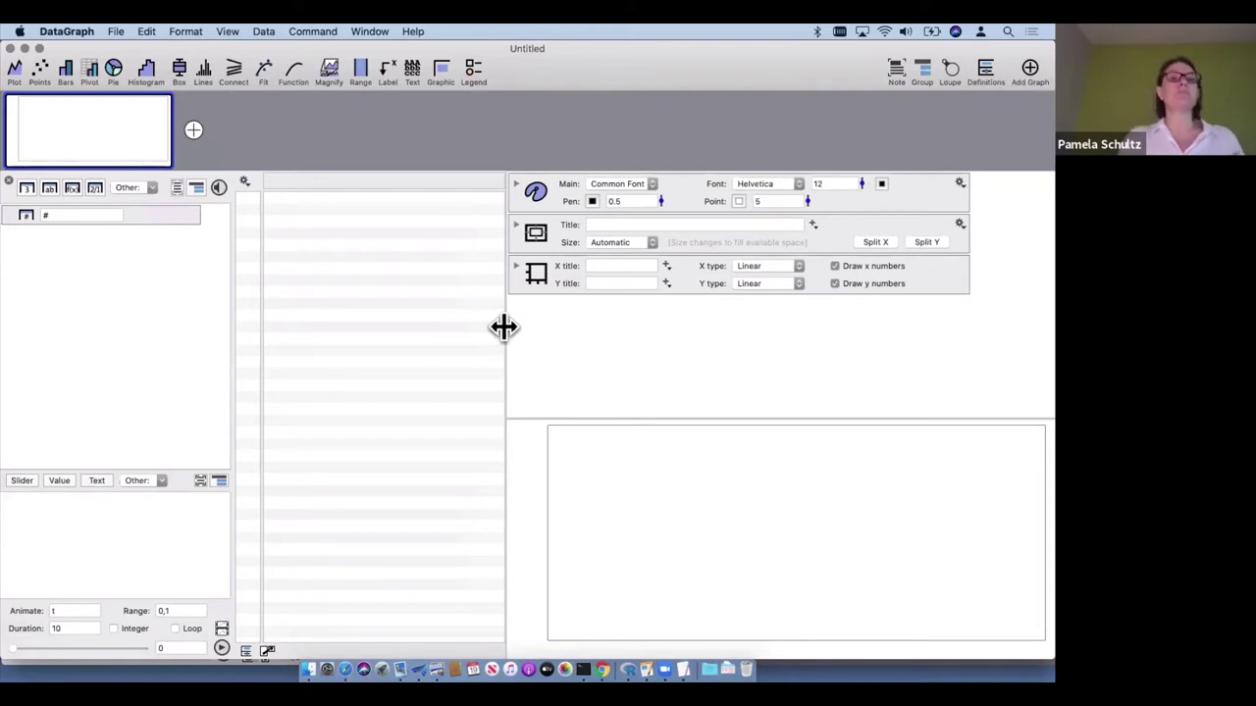
Add an expression column with the formula nrand(5,.5)
{"action": "left_click", "coordinate": [72, 190]}
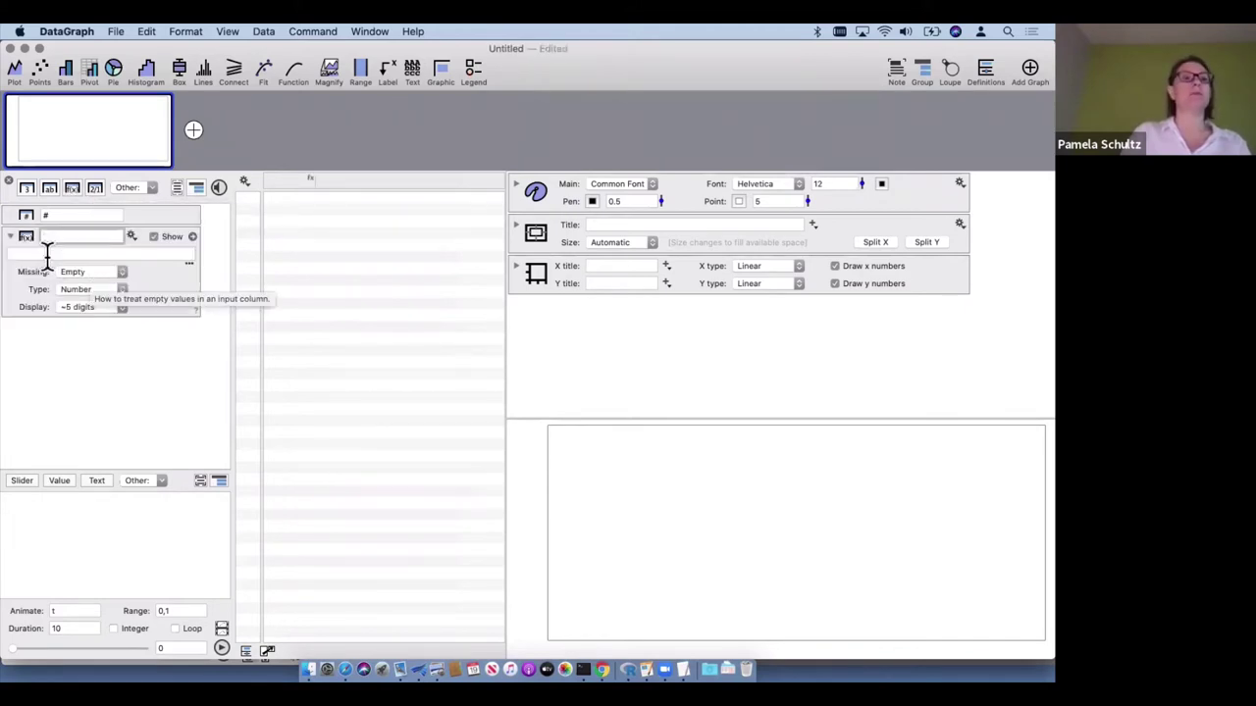
{"action": "left_click", "coordinate": [46, 254]}
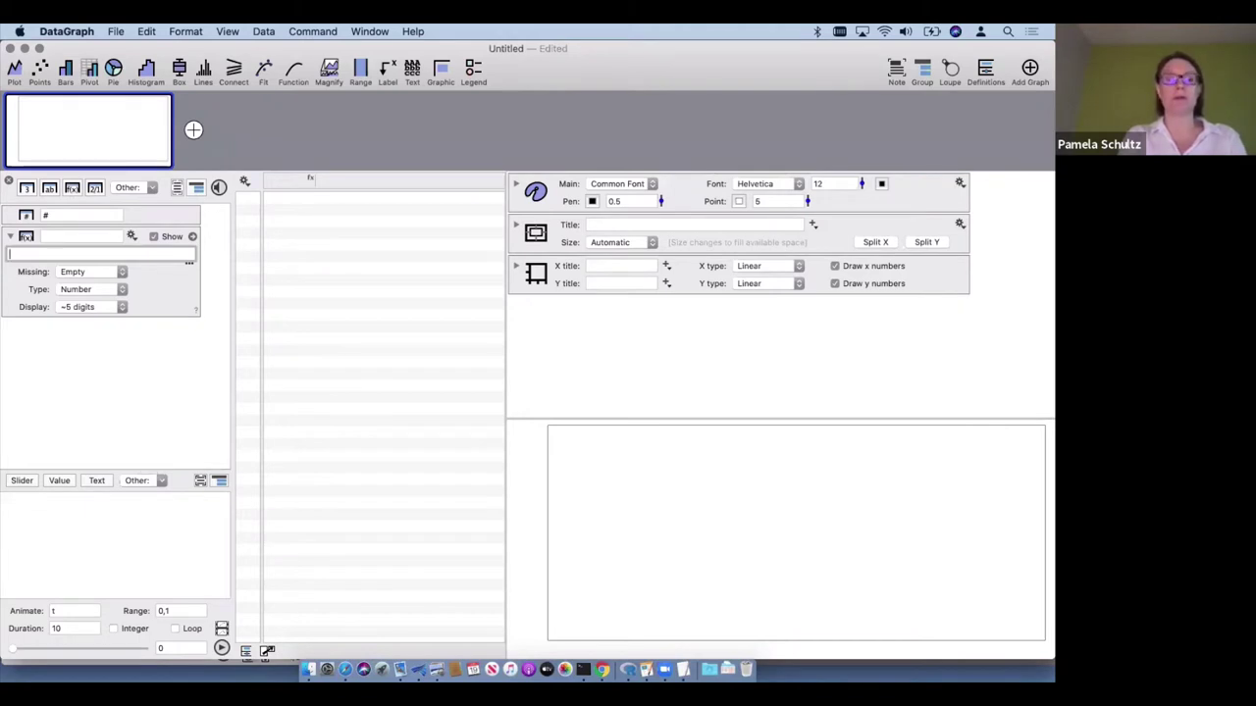
{"action": "type", "text": "ran"}
{"action": "type", "text": "nd"}
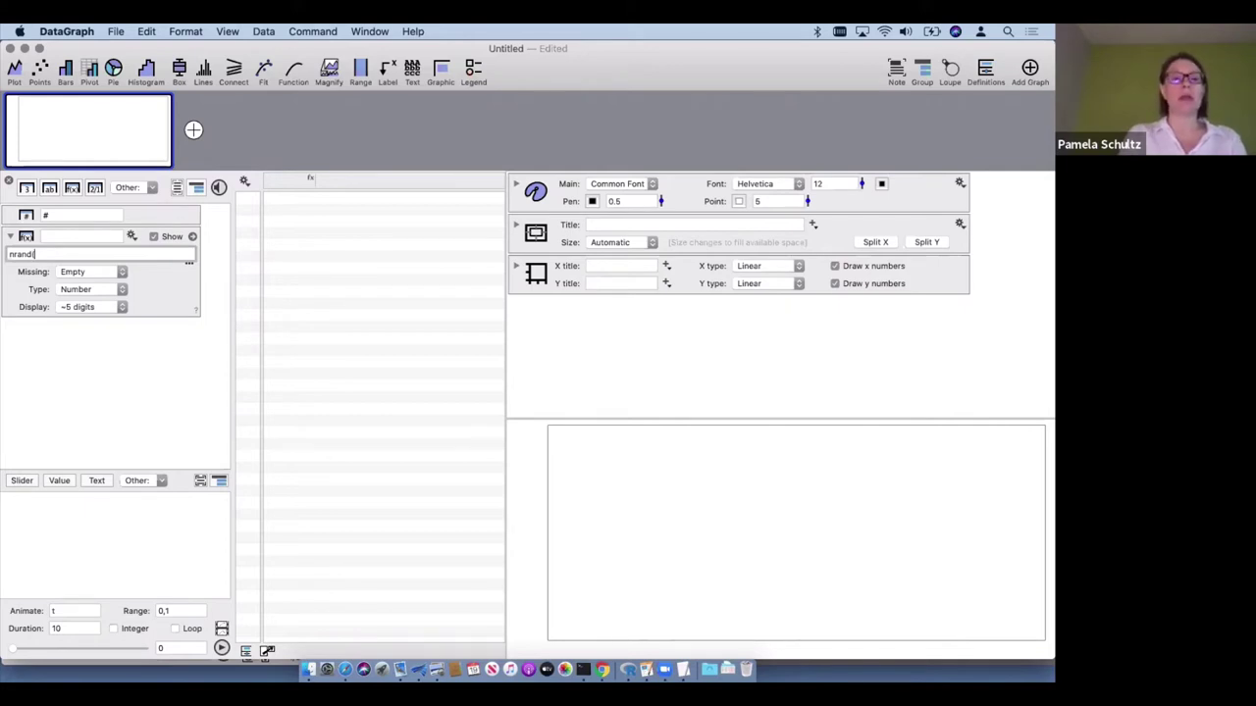
{"action": "type", "text": "(5"}
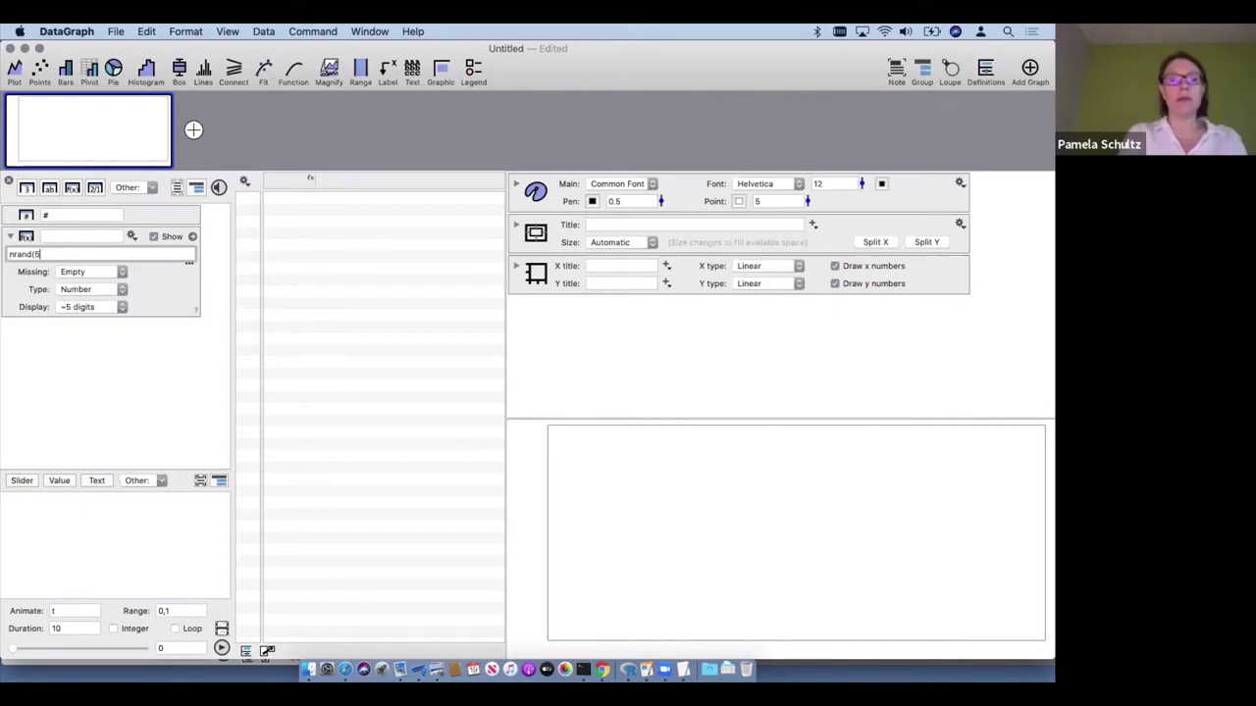
{"action": "type", "text": ",1"}
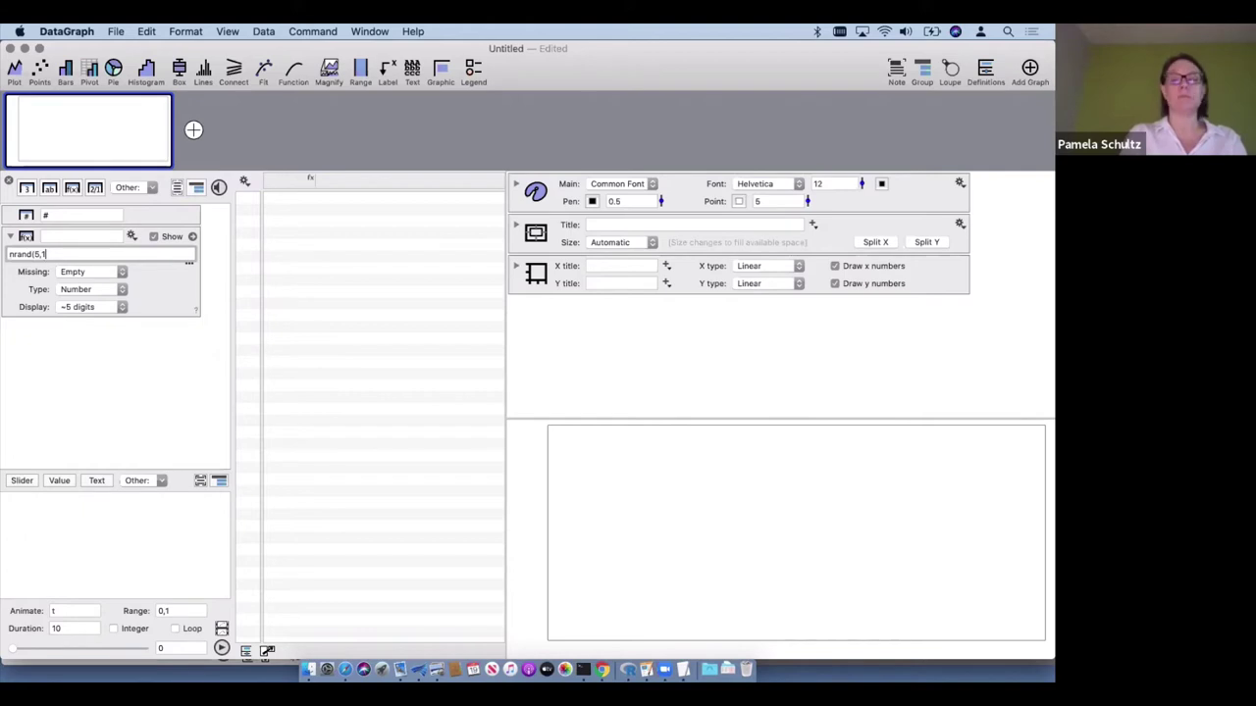
{"action": "type", "text": ".5)"}
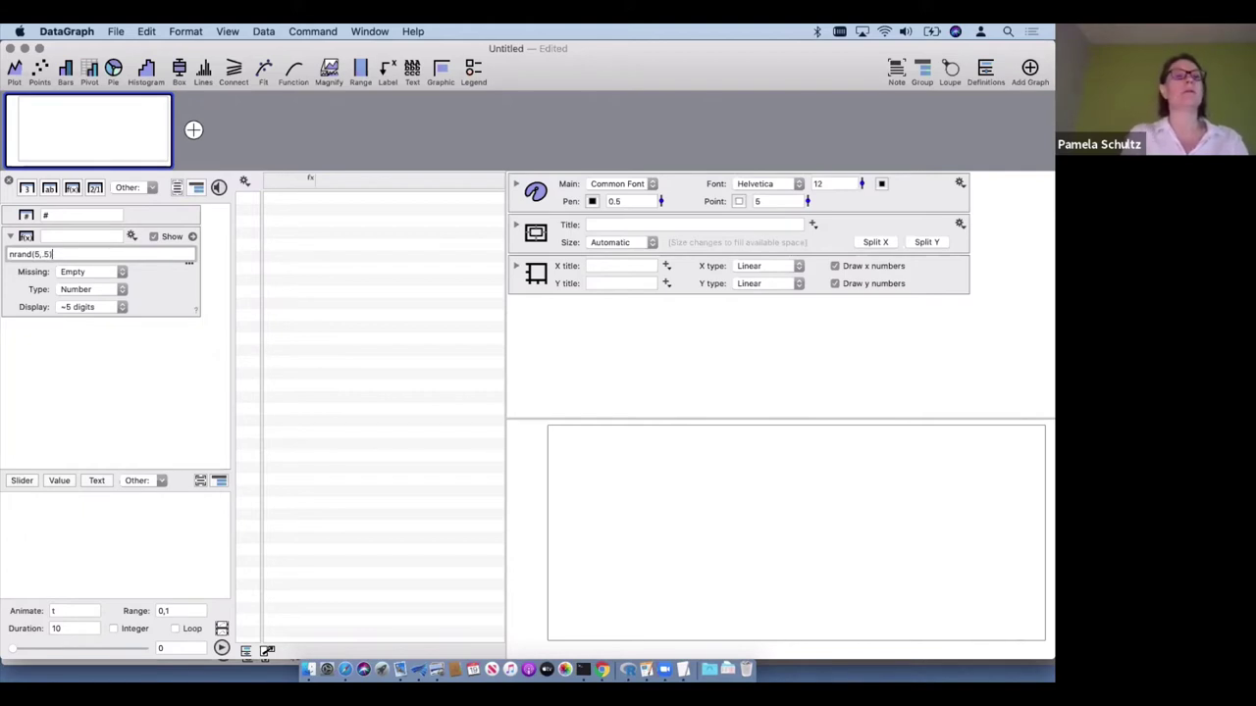
{"action": "key", "text": "Return"}
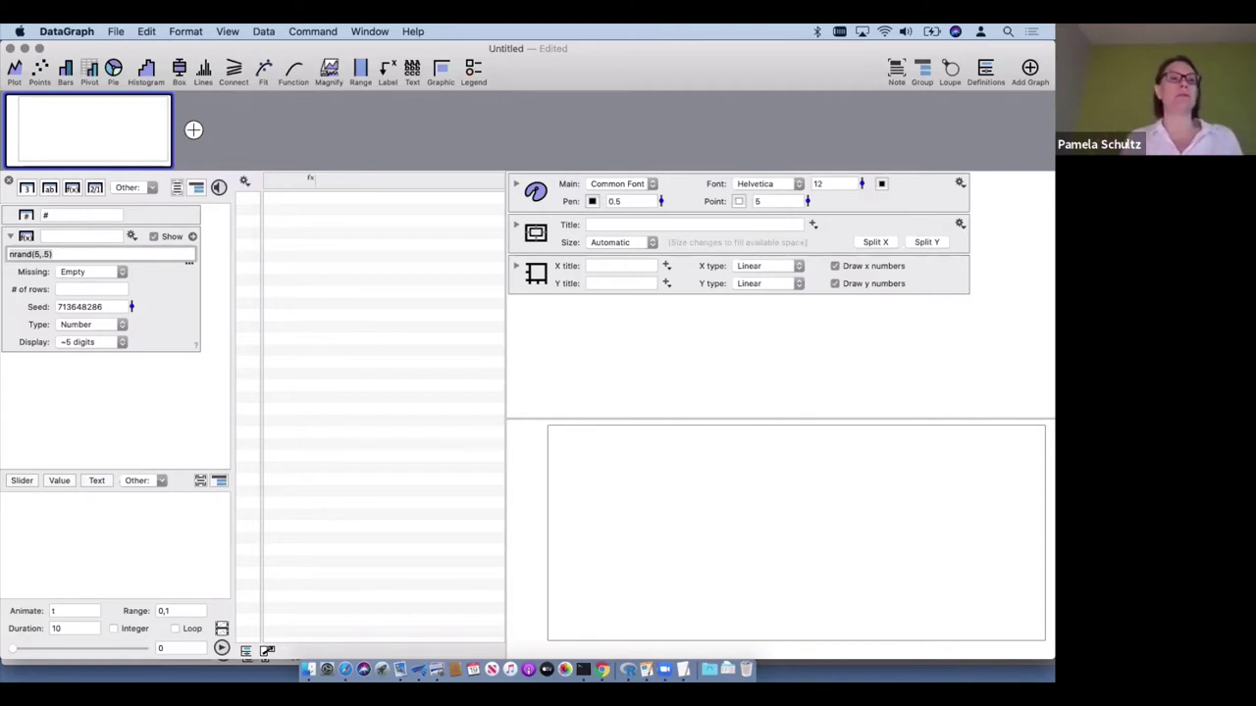
Set the random-number column to 100 rows and look through the generated values
{"action": "left_click", "coordinate": [77, 290]}
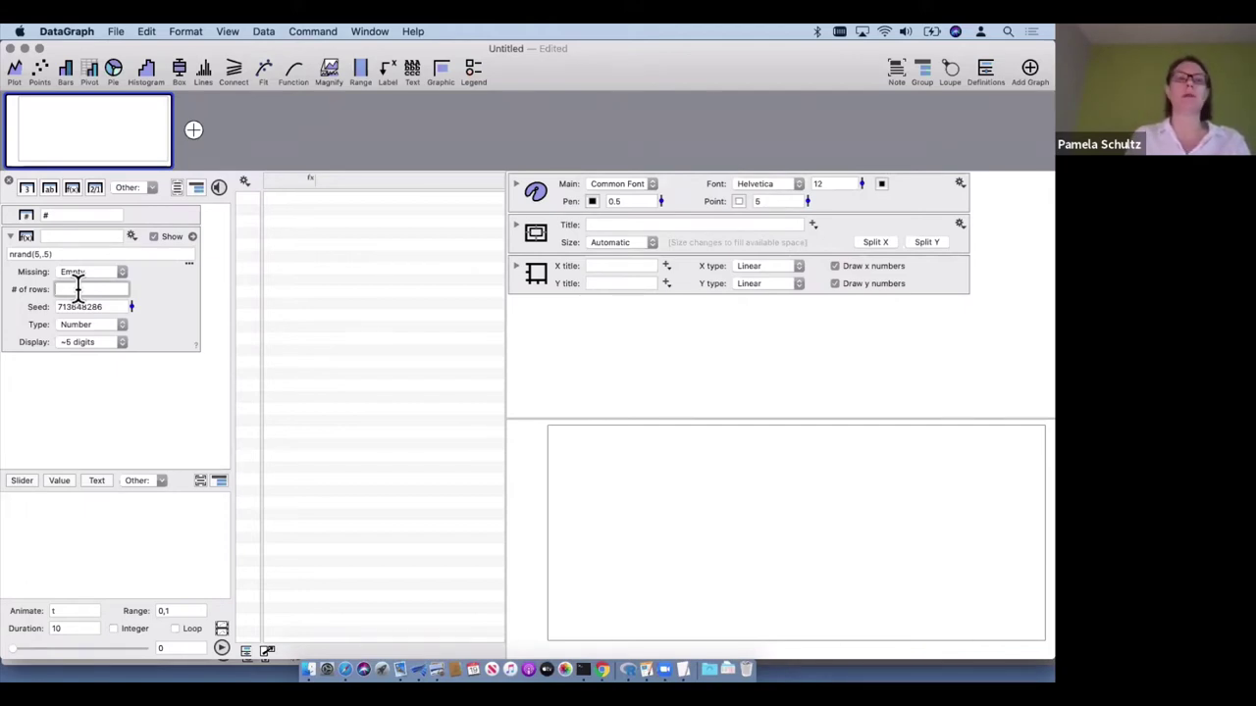
{"action": "type", "text": "100"}
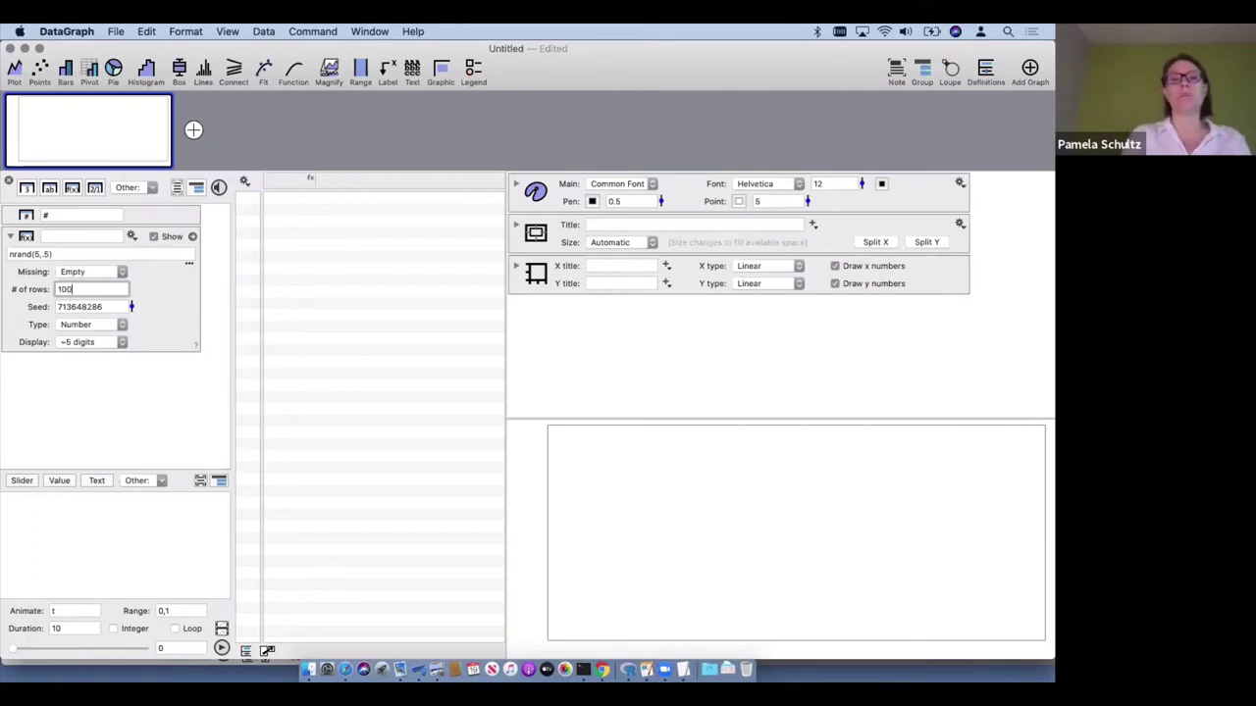
{"action": "key", "text": "Return"}
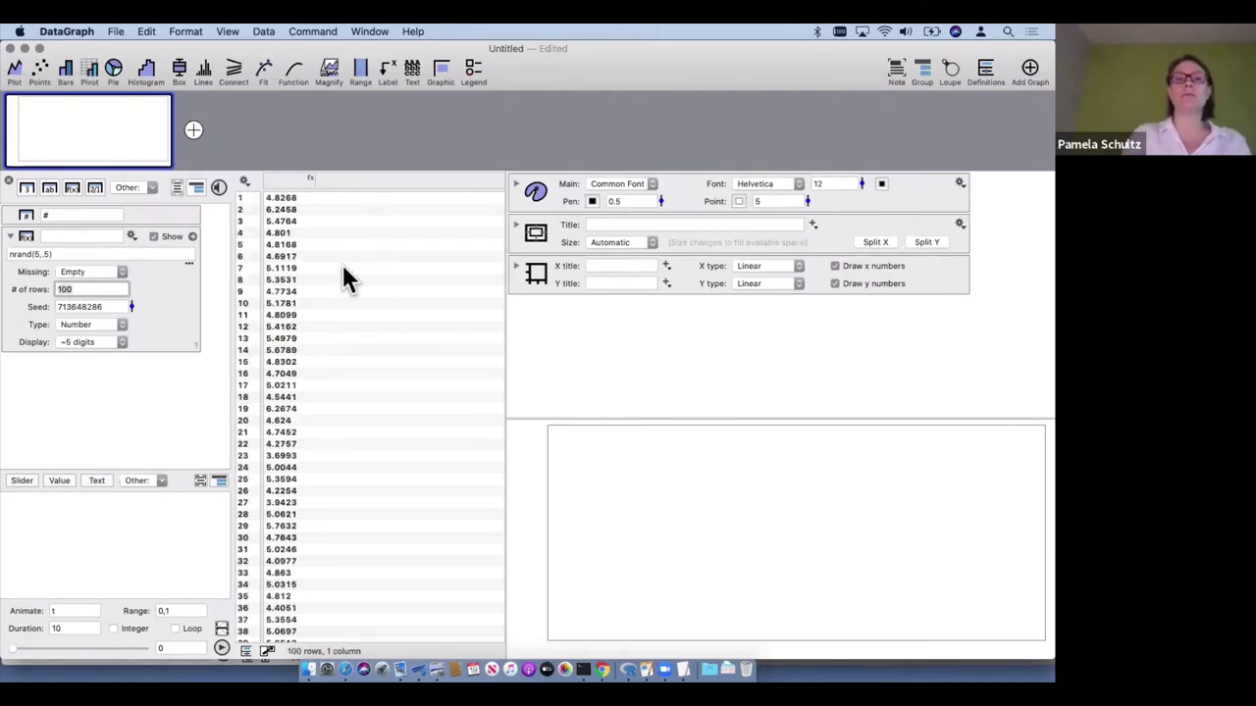
{"action": "scroll", "coordinate": [343, 279], "scroll_direction": "down", "scroll_amount": 10}
{"action": "scroll", "coordinate": [294, 294], "scroll_direction": "up", "scroll_amount": 10}
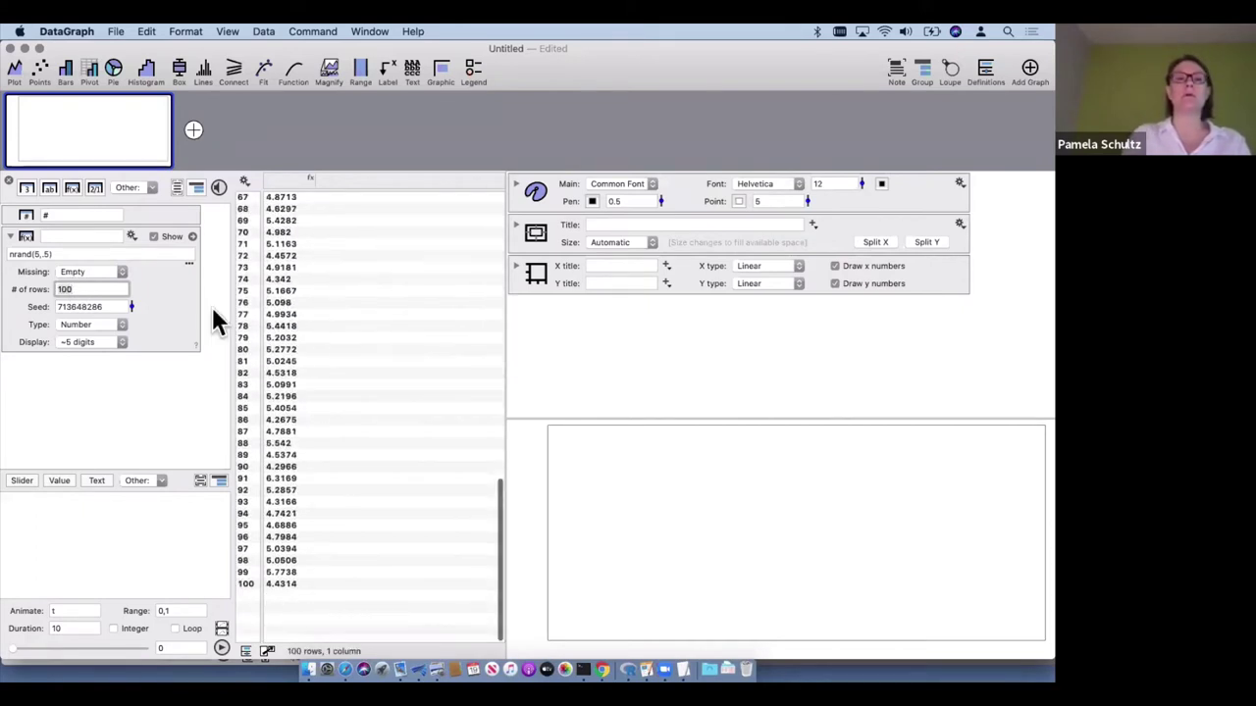
Set the random-number column's number of rows to 1000 and look through the generated values
{"action": "left_click", "coordinate": [91, 288]}
{"action": "type", "text": "0"}
{"action": "key", "text": "Return"}
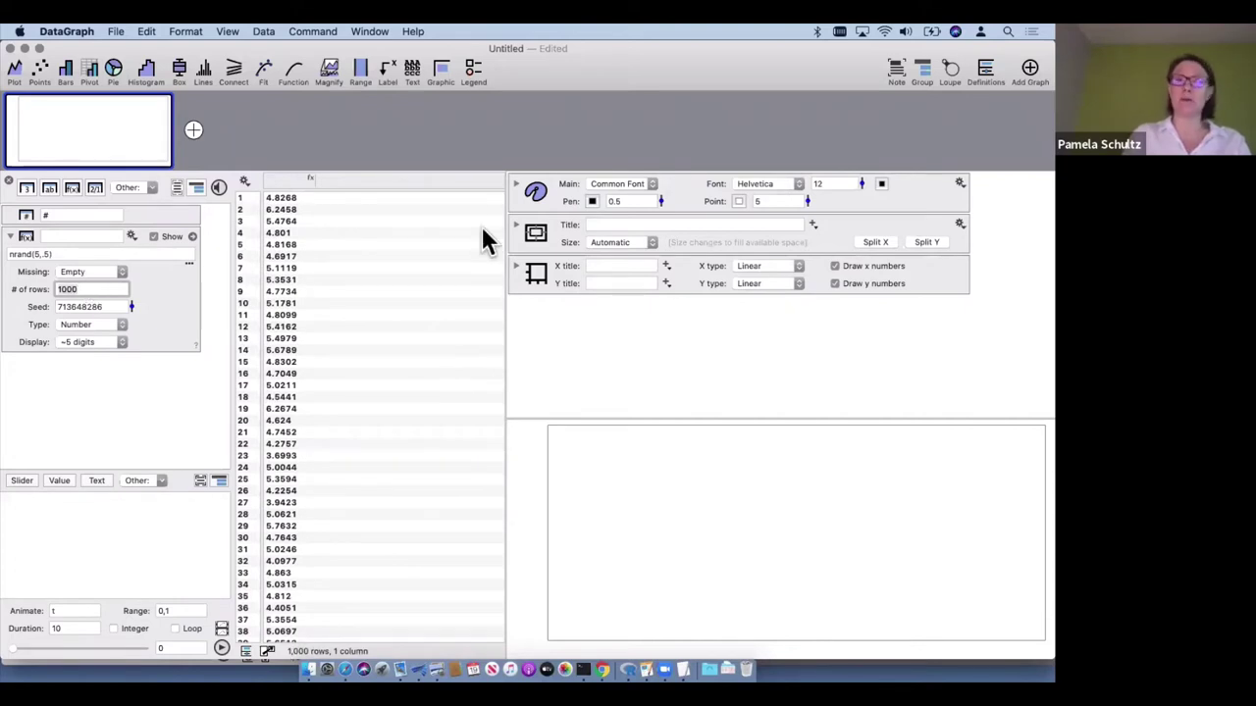
{"action": "scroll", "coordinate": [378, 447], "scroll_direction": "down", "scroll_amount": 20}
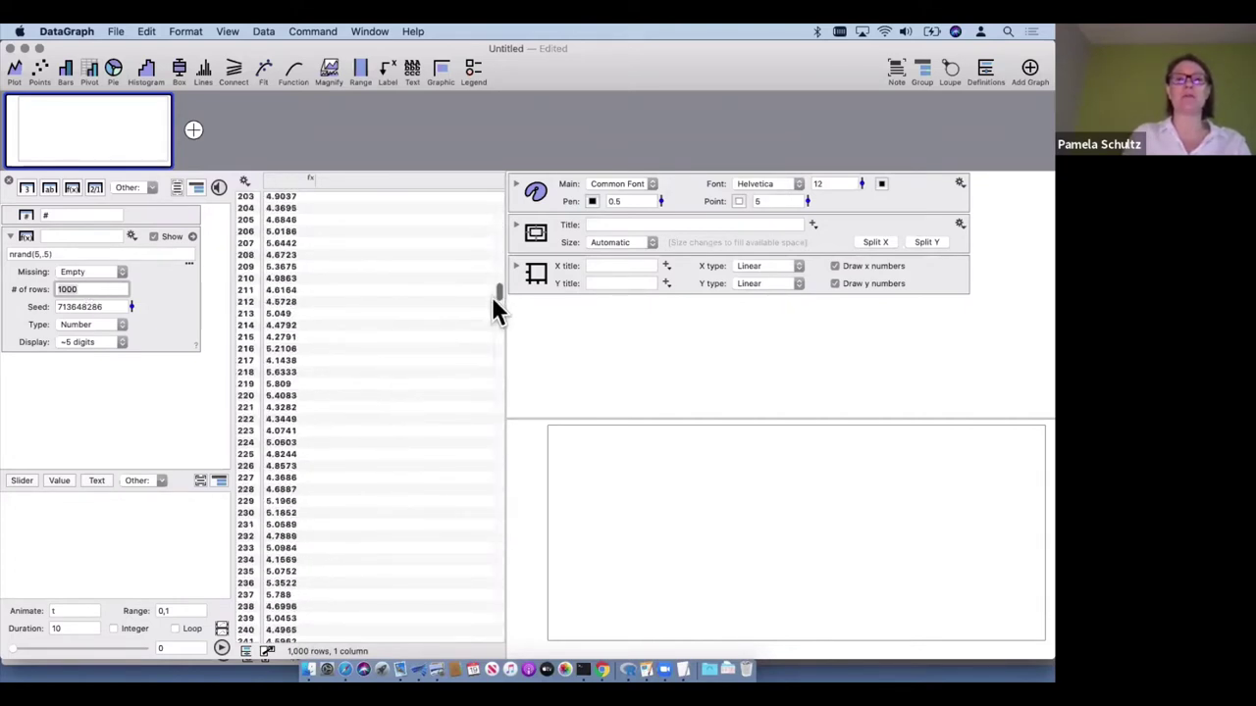
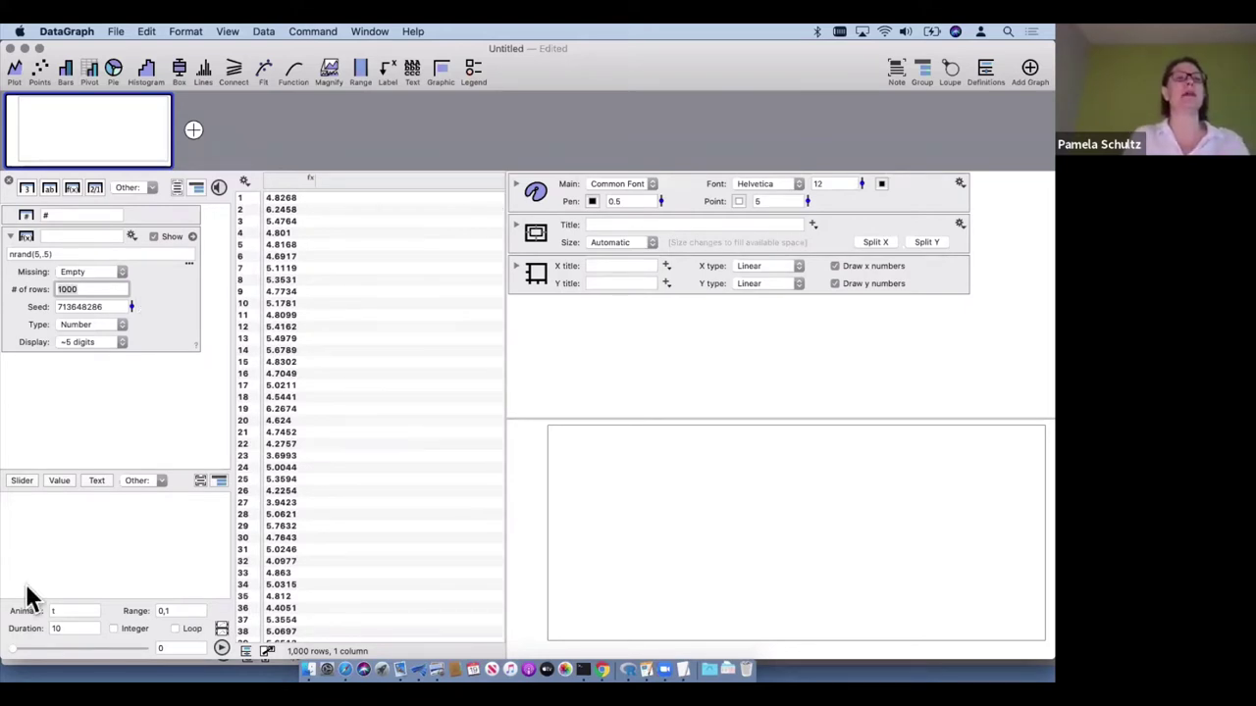
{"action": "left_click", "coordinate": [163, 325]}
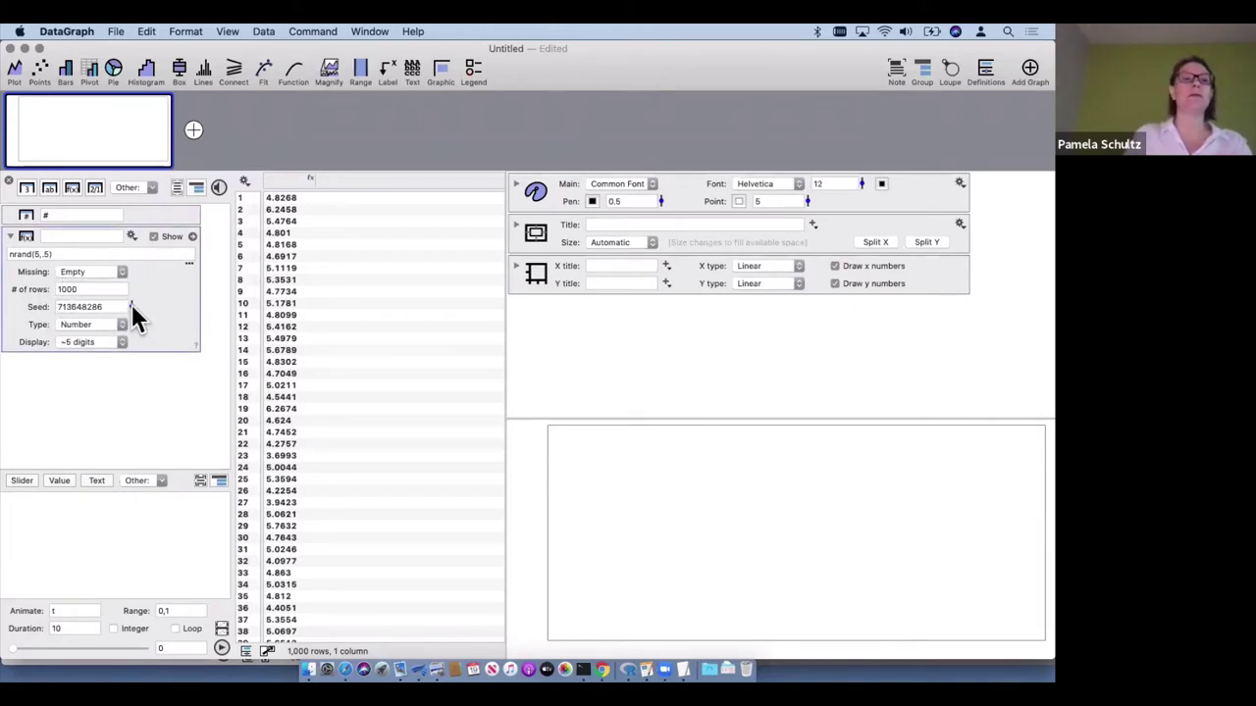
Randomize the seed of the nrand(5,.5) column twice to regenerate its values and name the column normal
{"action": "mouse_move", "coordinate": [131, 304]}
{"action": "left_mouse_down"}
{"action": "mouse_move", "coordinate": [128, 284]}
{"action": "mouse_move", "coordinate": [129, 314]}
{"action": "left_mouse_up"}
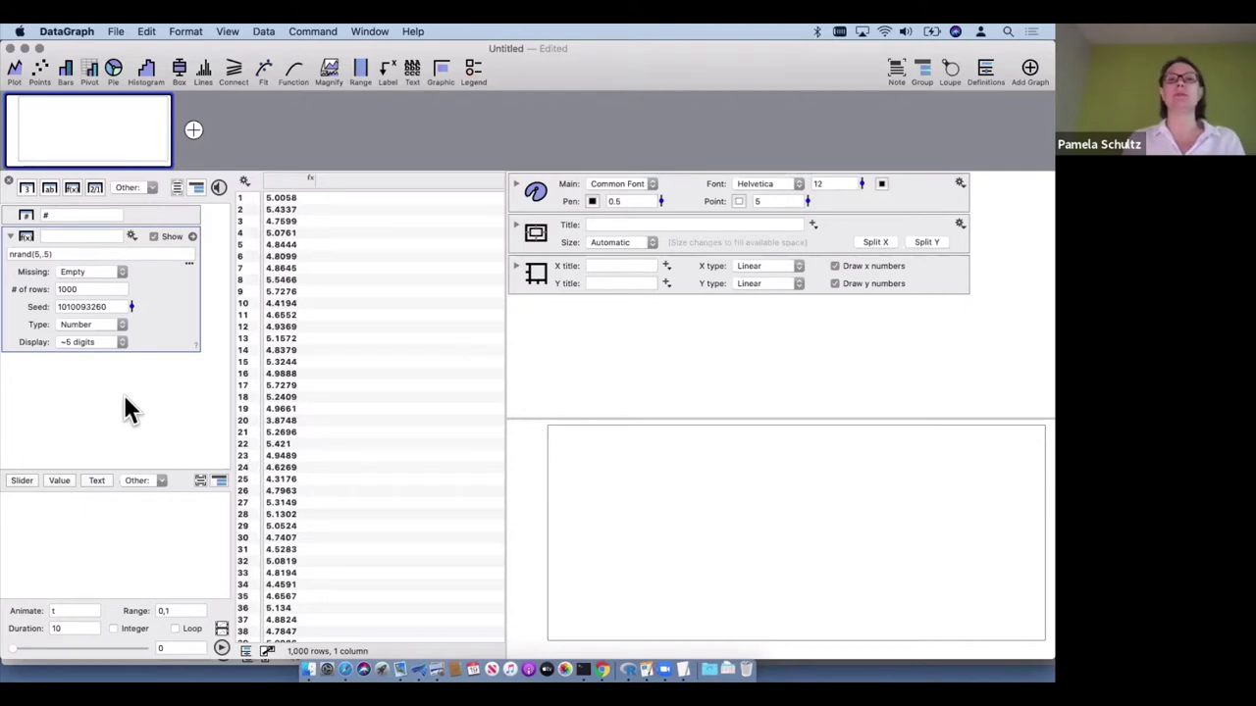
{"action": "left_click", "coordinate": [132, 304]}
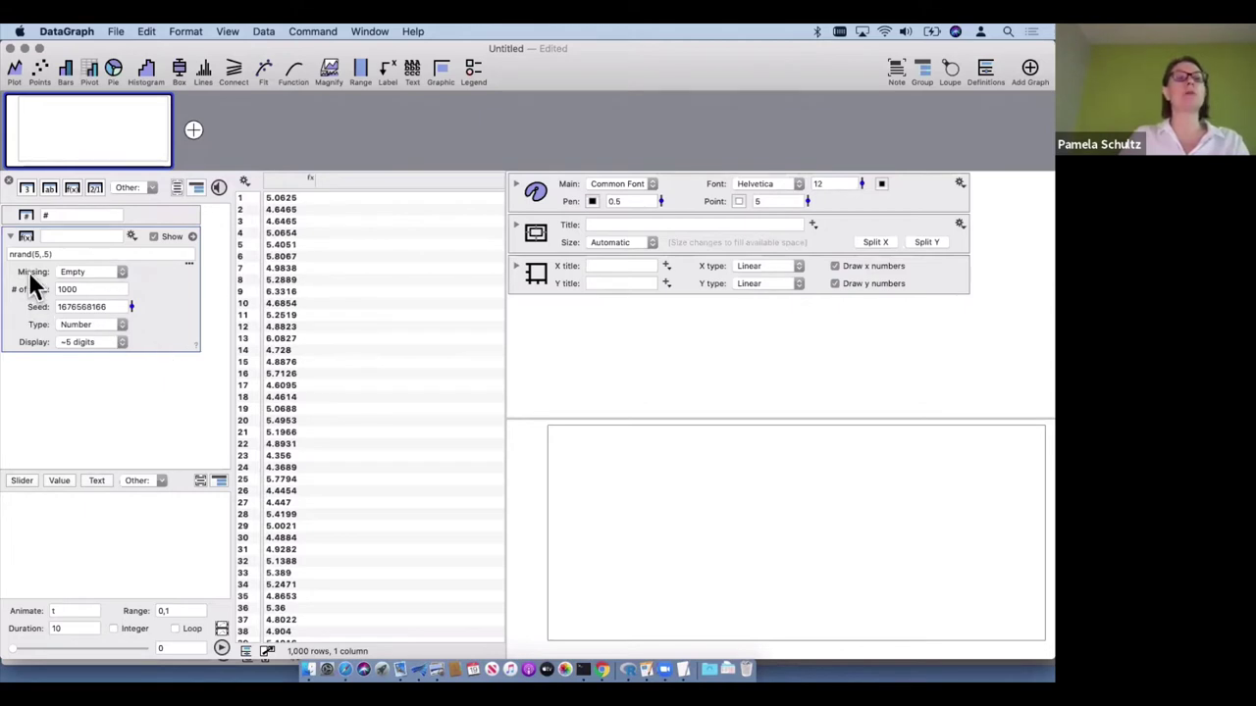
{"action": "left_click", "coordinate": [76, 231]}
{"action": "type", "text": "norma"}
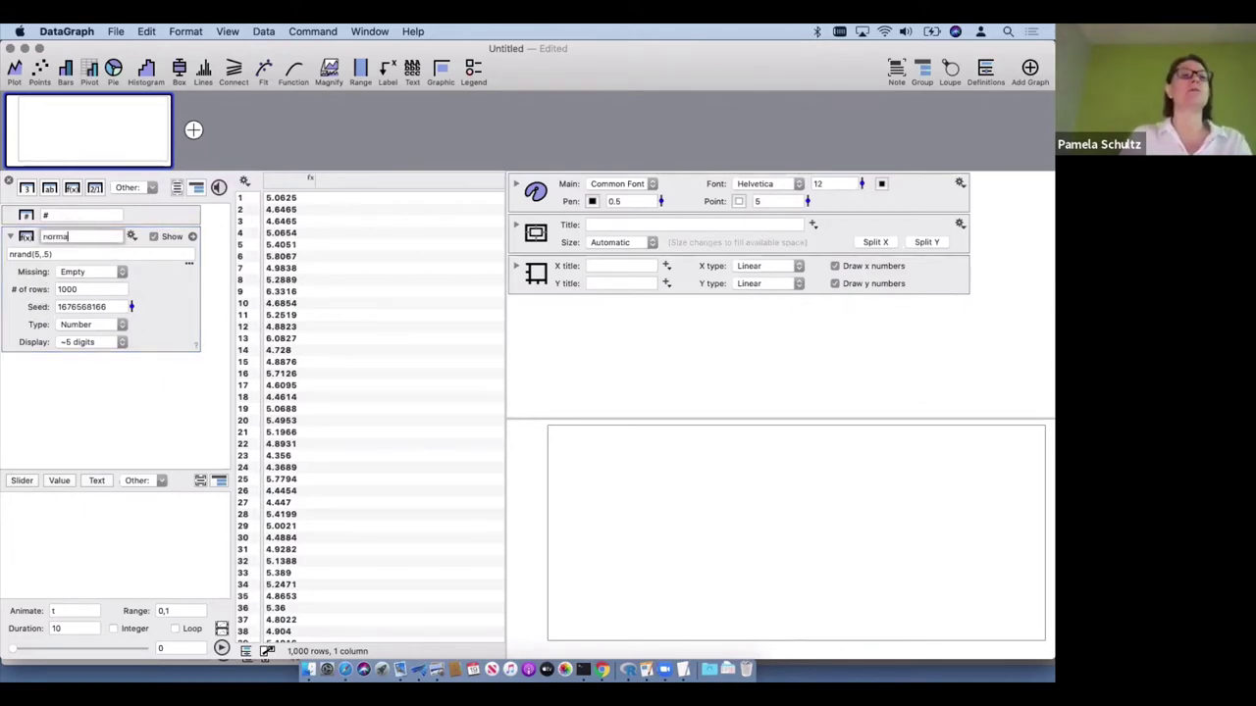
{"action": "type", "text": "l"}
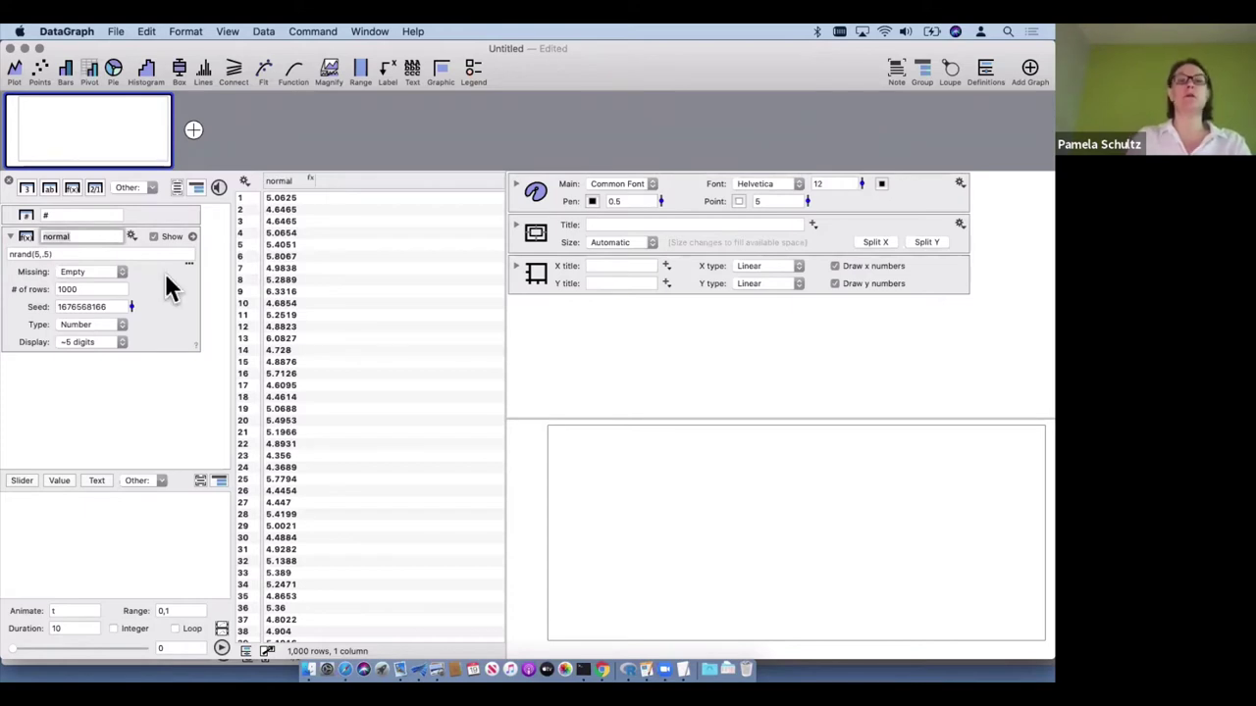
{"action": "left_click", "coordinate": [31, 316]}
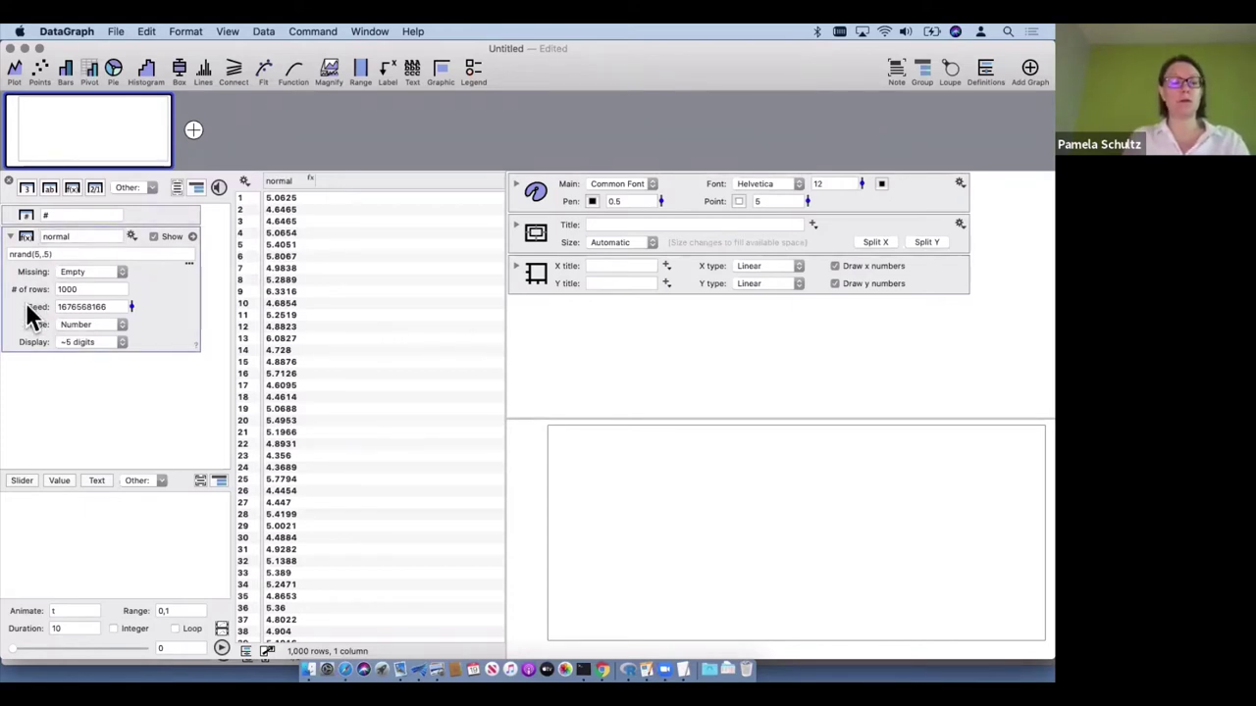
Duplicate the normal column and change the copy's formula to rand(1,5)
{"action": "left_click_drag", "start_coordinate": [30, 312], "coordinate": [65, 390]}
{"action": "left_click", "coordinate": [13, 370]}
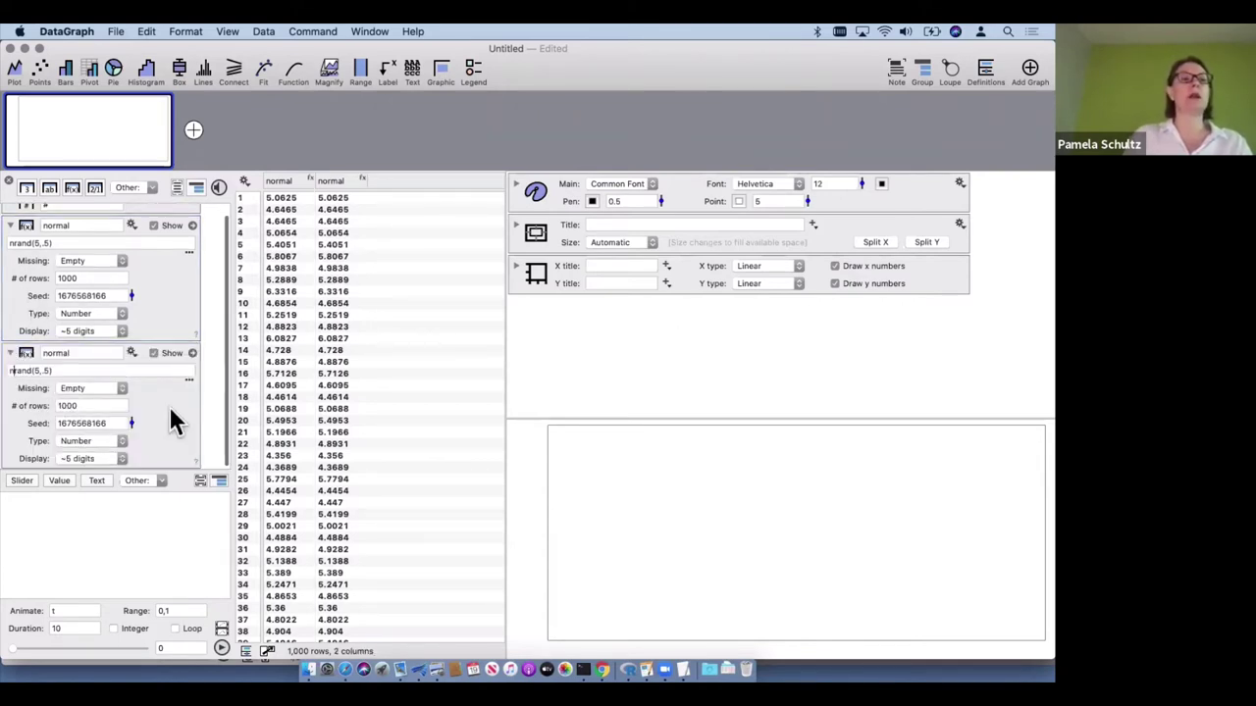
{"action": "key", "text": "BackSpace"}
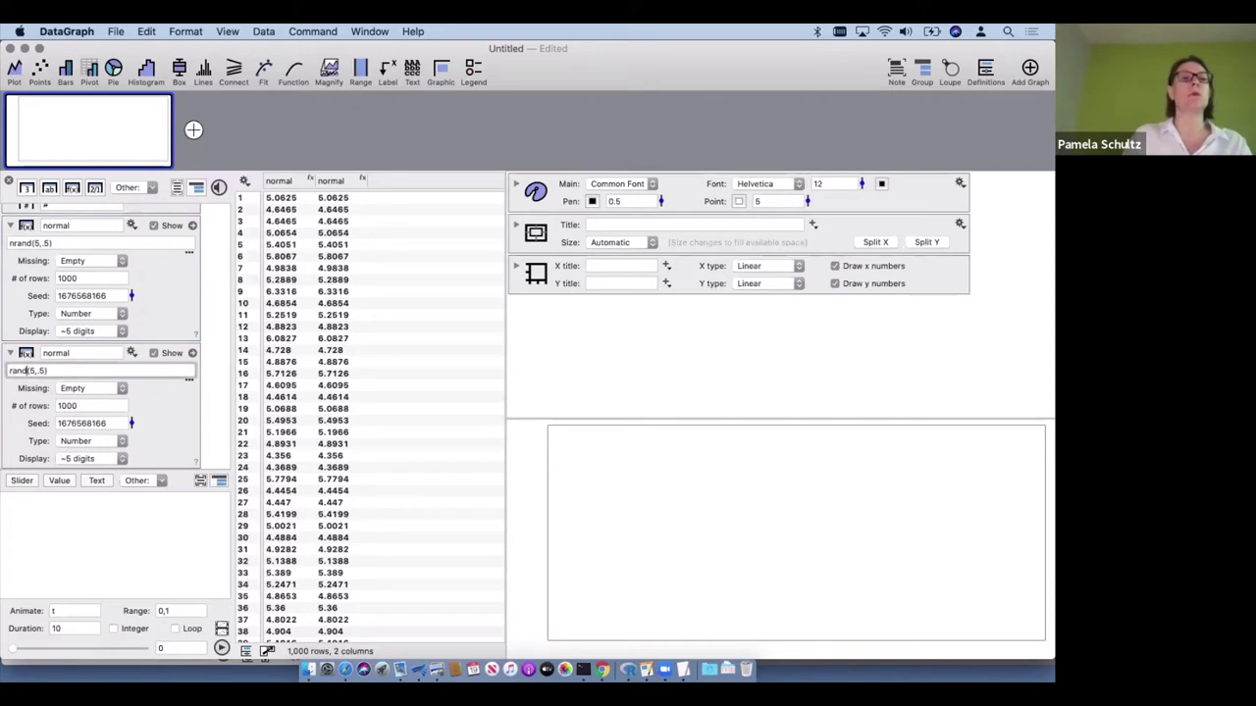
{"action": "key", "text": "BackSpace"}
{"action": "key", "text": "BackSpace"}
{"action": "key", "text": "BackSpace"}
{"action": "key", "text": "BackSpace"}
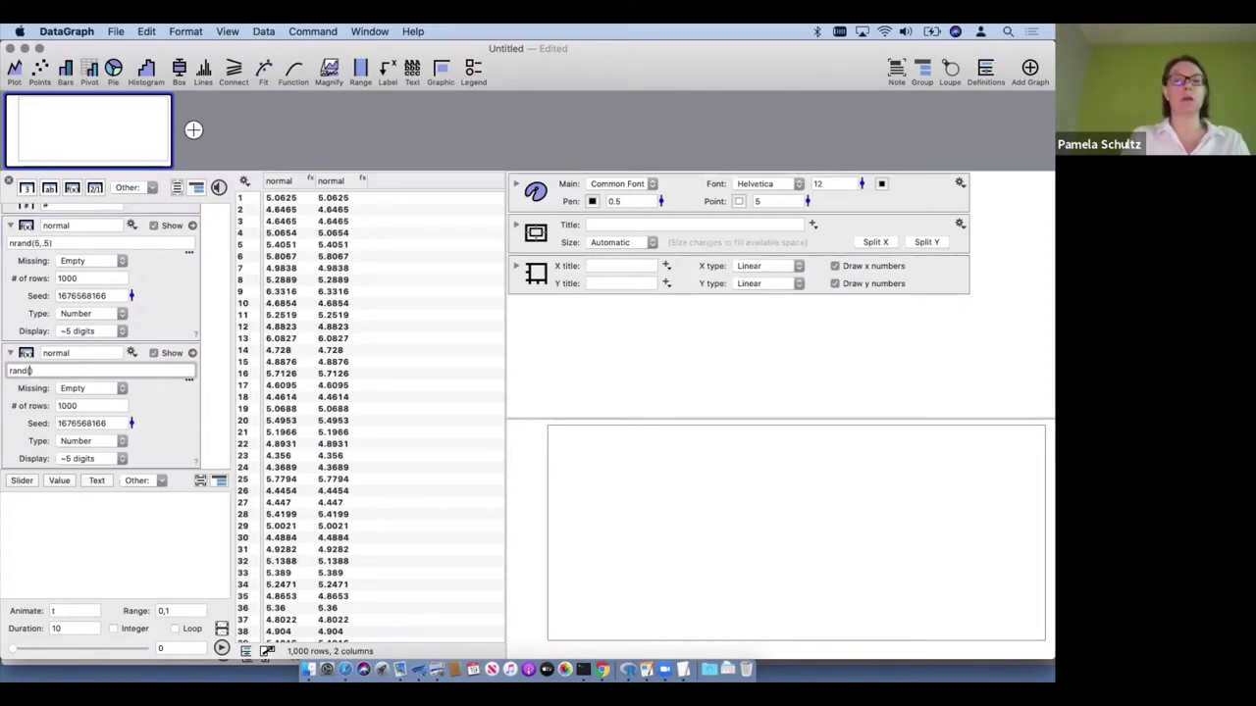
{"action": "type", "text": "1,"}
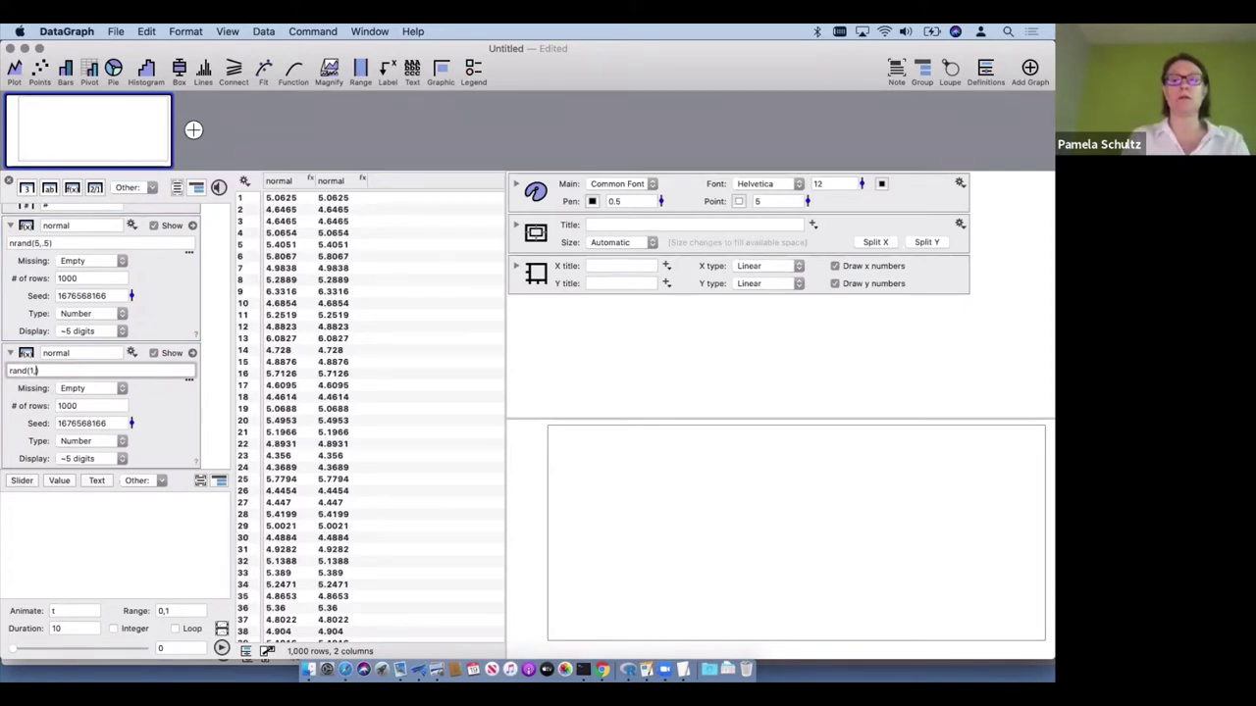
{"action": "type", "text": "5"}
{"action": "key", "text": "Return"}
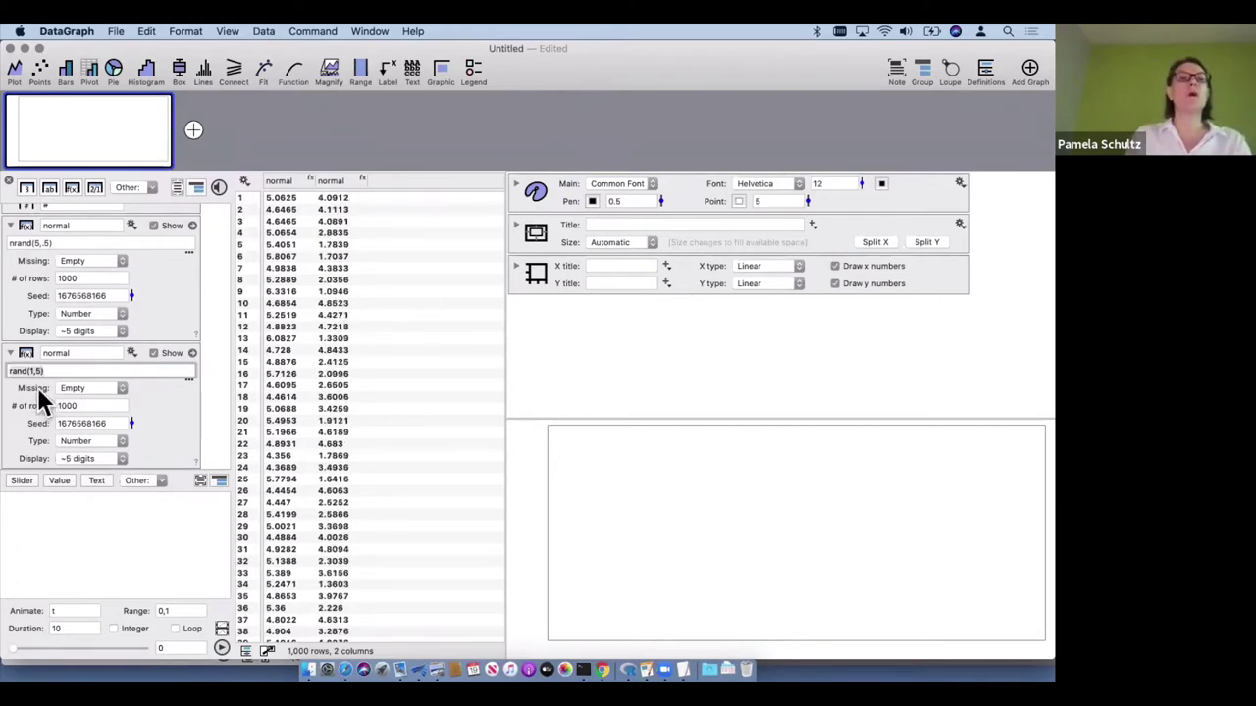
Rename the rand(1,5) column as uniform
{"action": "left_click", "coordinate": [74, 353]}
{"action": "type", "text": "un"}
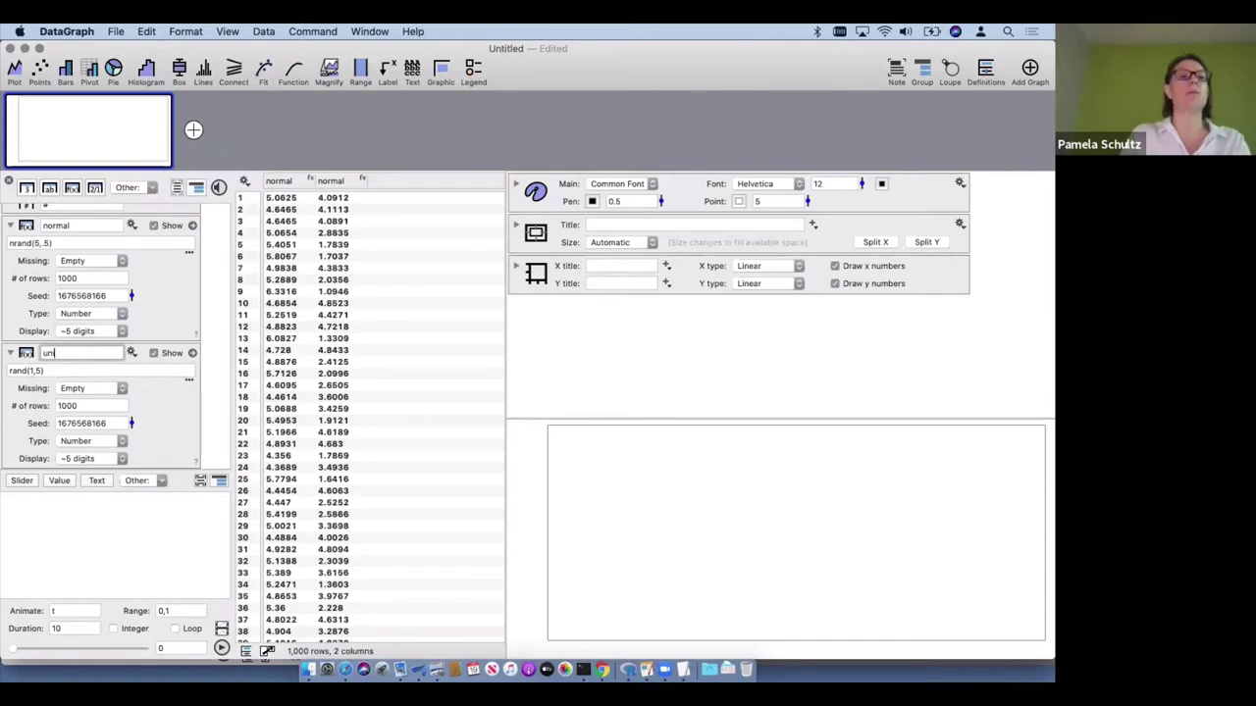
{"action": "type", "text": "iform"}
{"action": "key", "text": "Return"}
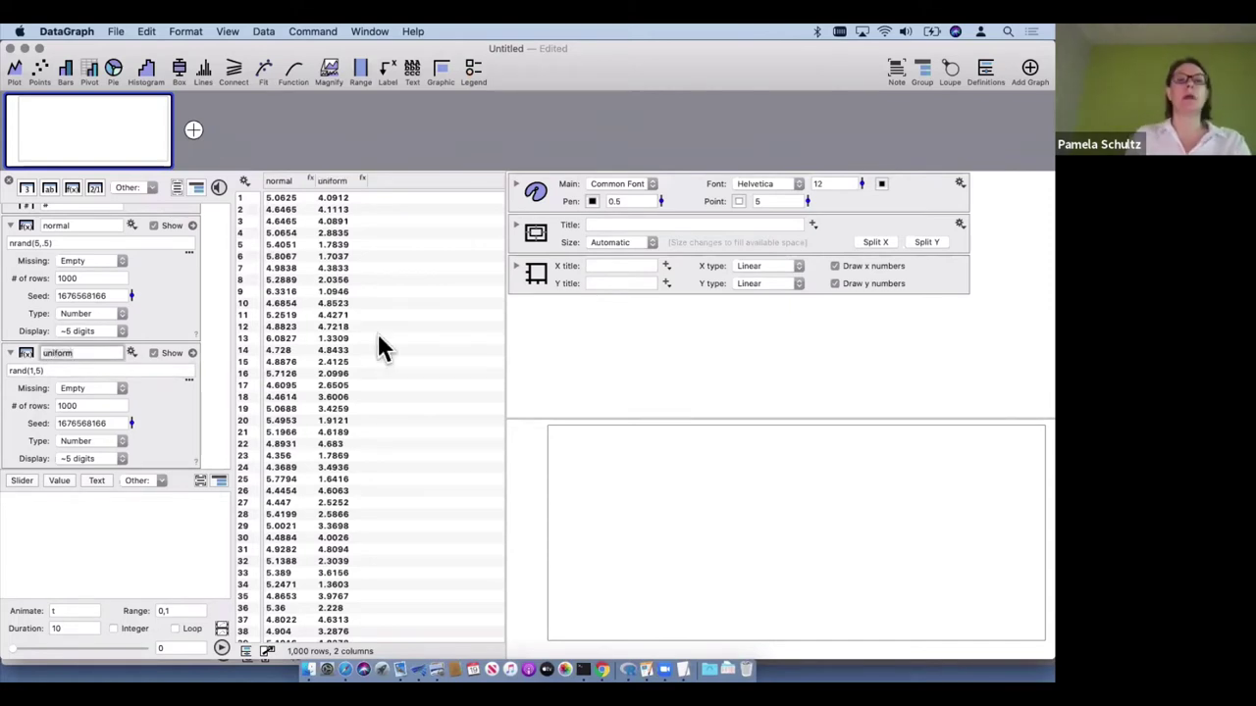
{"action": "left_click", "coordinate": [431, 349]}
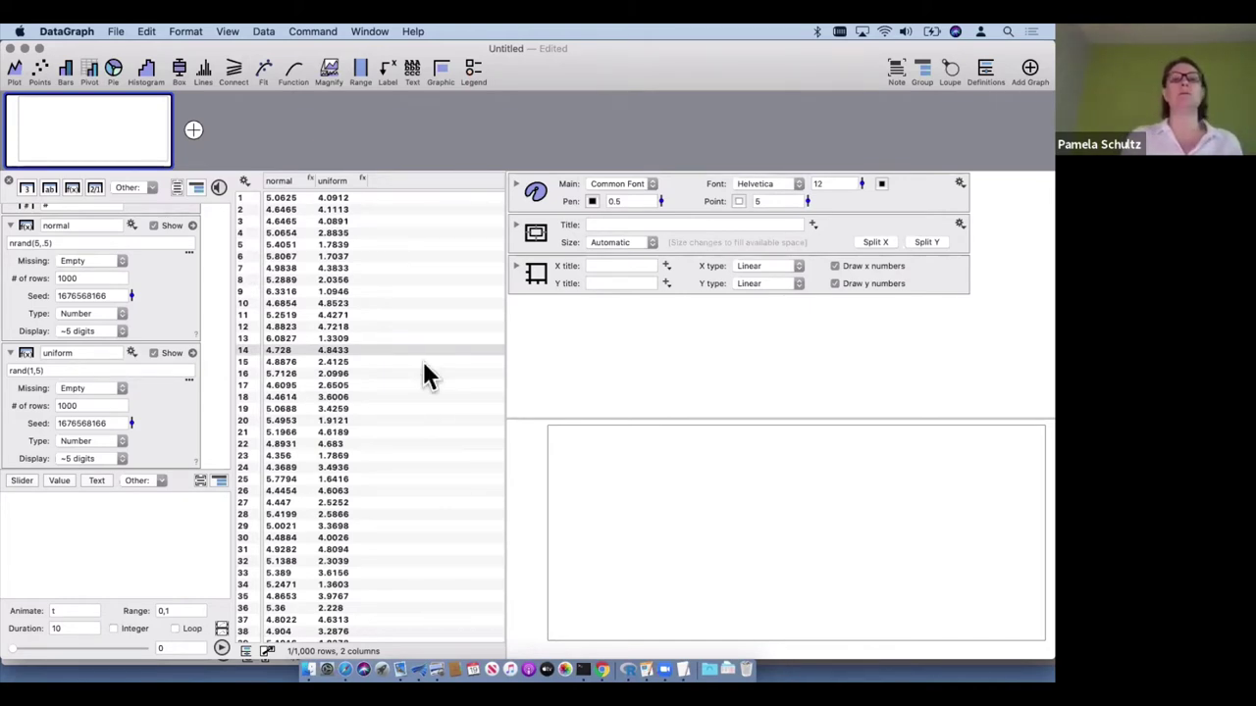
{"action": "left_click", "coordinate": [408, 338]}
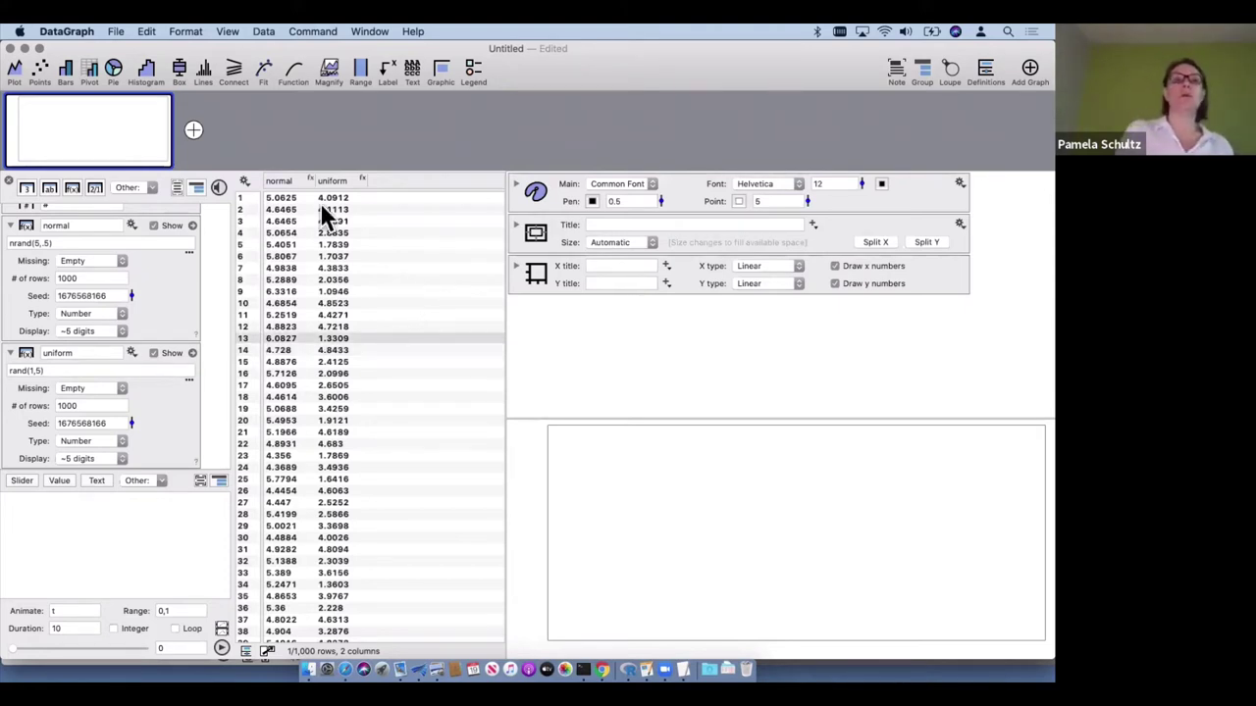
Preview the normal column's distribution in a QuickGraph and randomize the column's seed to watch the histogram change
{"action": "left_click", "coordinate": [273, 180]}
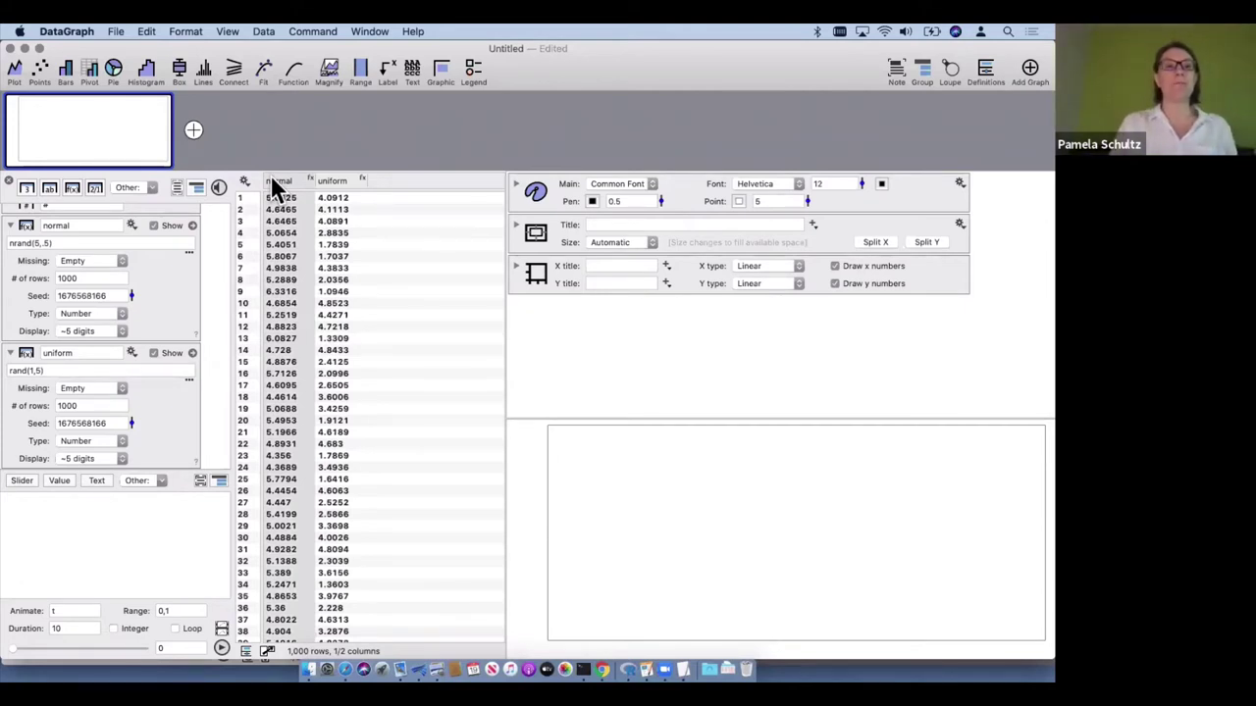
{"action": "key", "text": "space"}
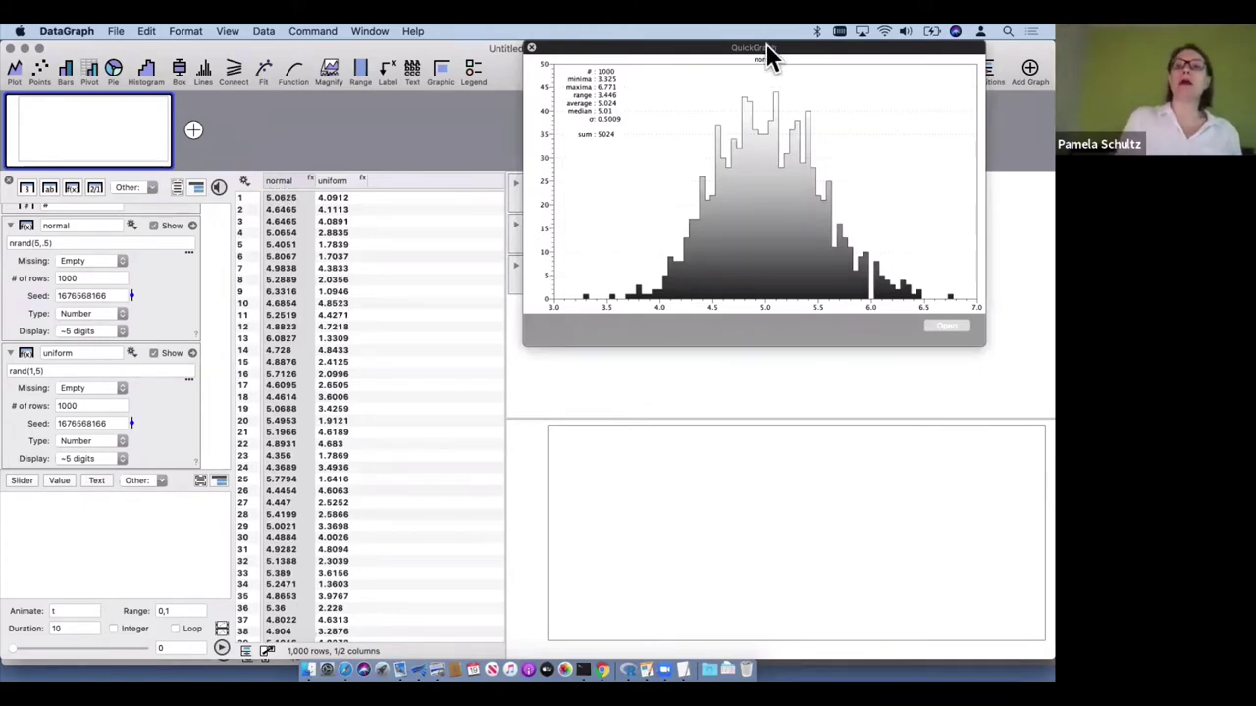
{"action": "left_click_drag", "start_coordinate": [769, 54], "coordinate": [752, 149]}
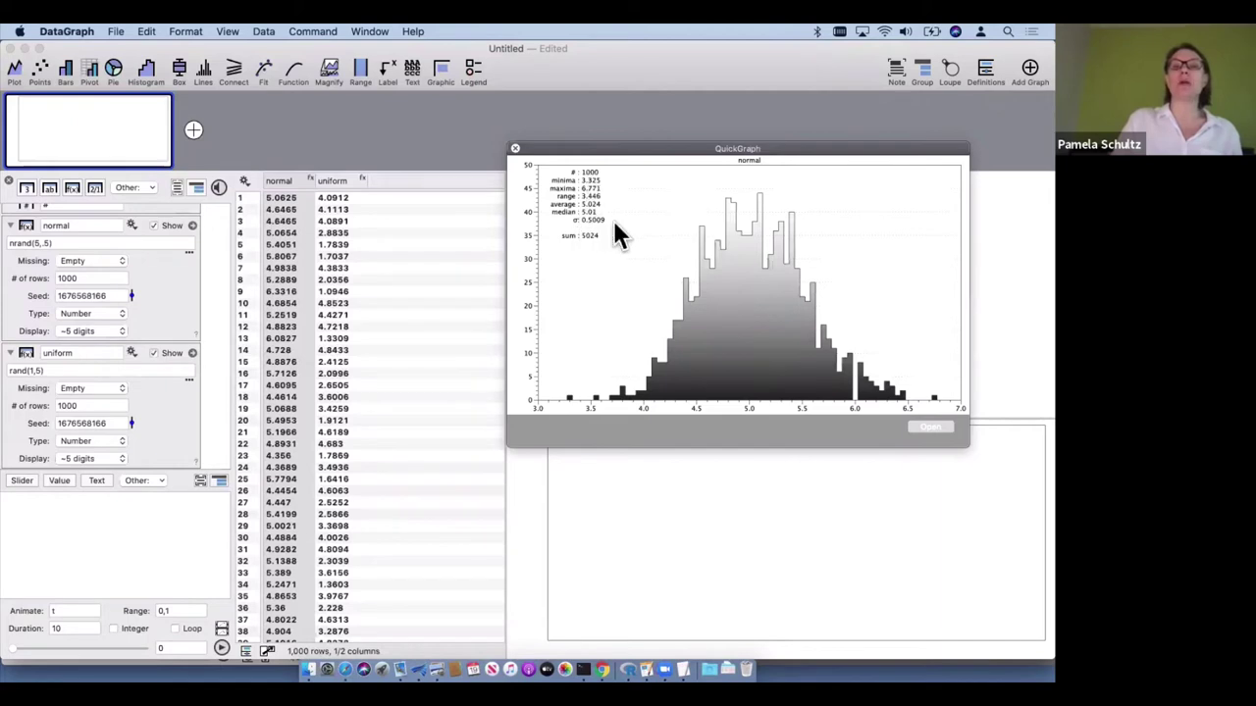
{"action": "left_click", "coordinate": [132, 295]}
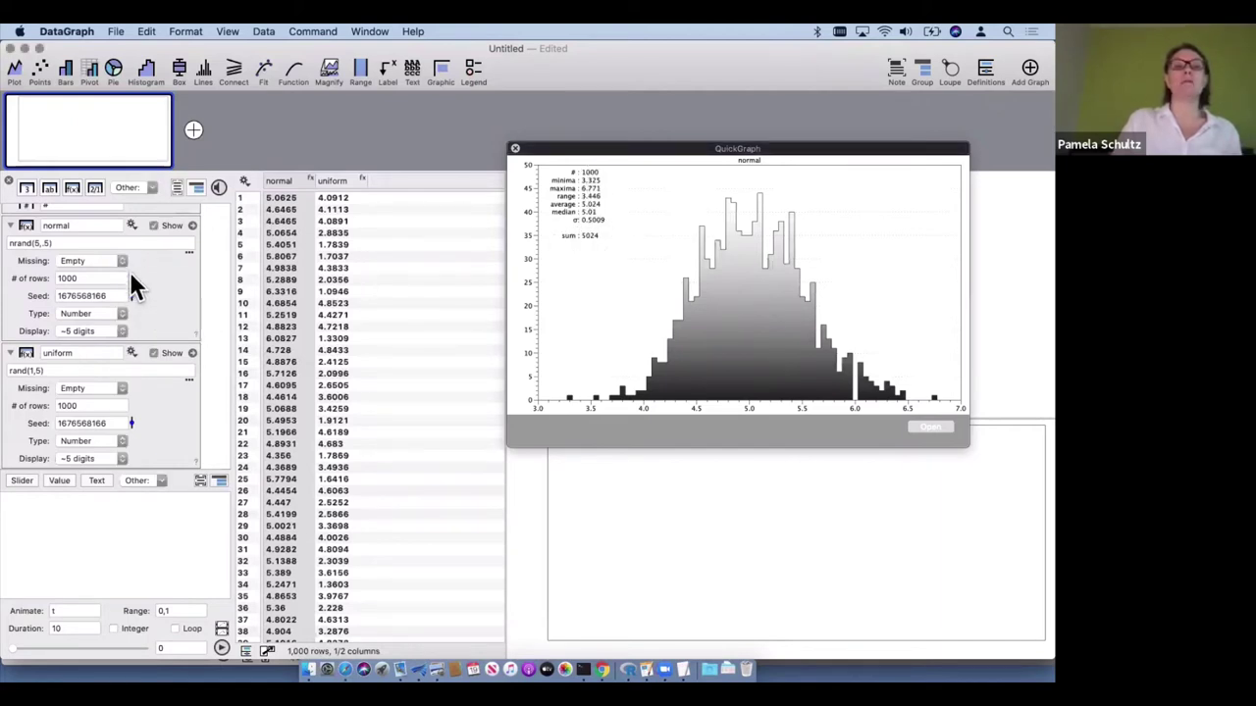
{"action": "left_click_drag", "start_coordinate": [131, 295], "coordinate": [126, 309]}
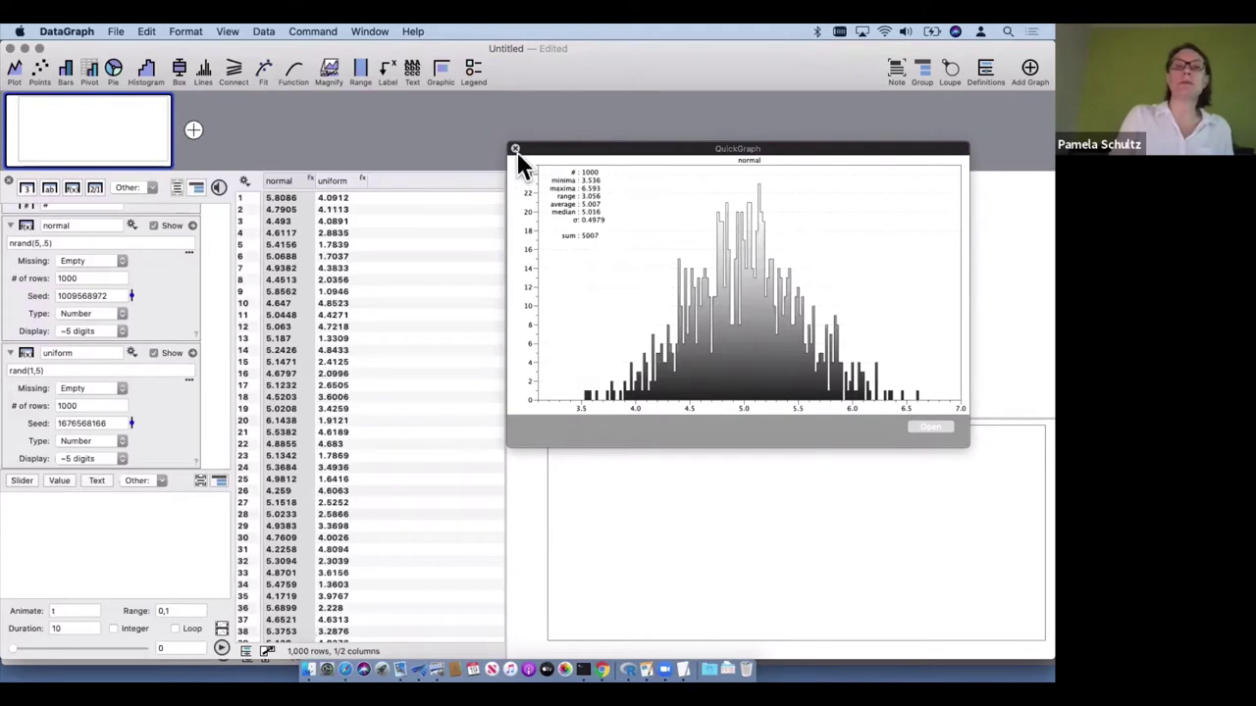
Preview the uniform column in a QuickGraph, randomize its seed to compare the distribution, and close the preview
{"action": "left_click", "coordinate": [341, 179]}
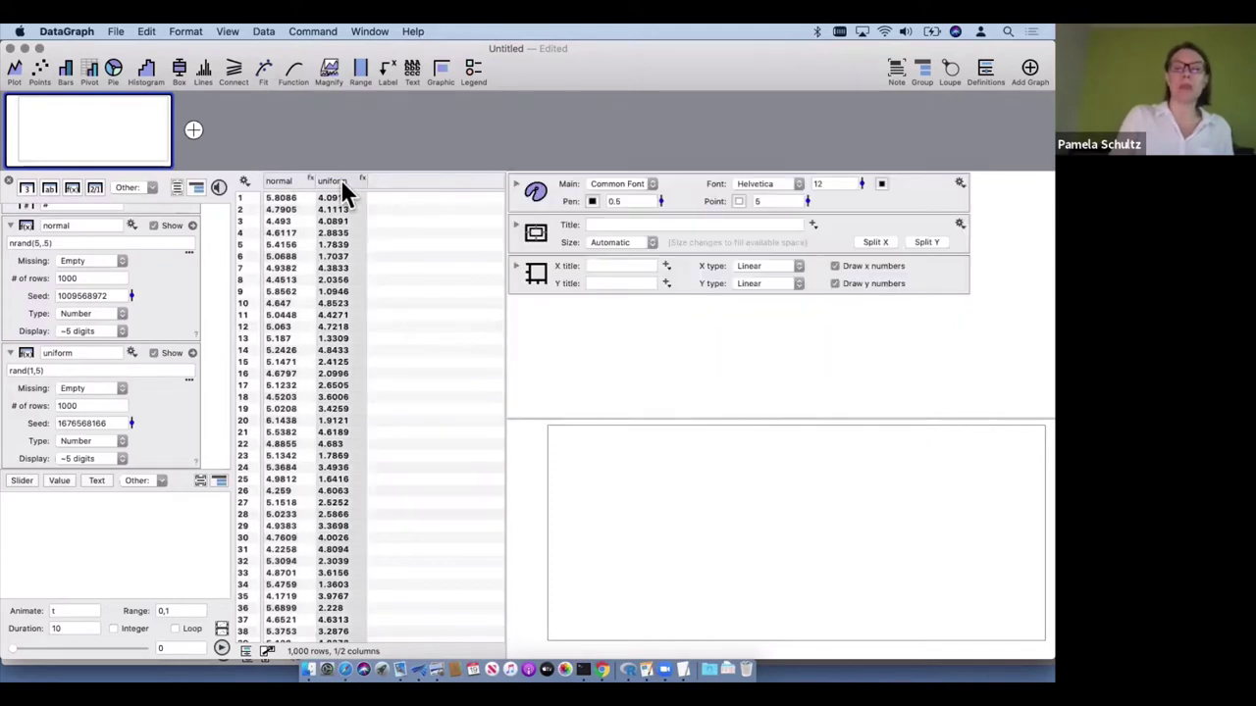
{"action": "left_click", "coordinate": [343, 185]}
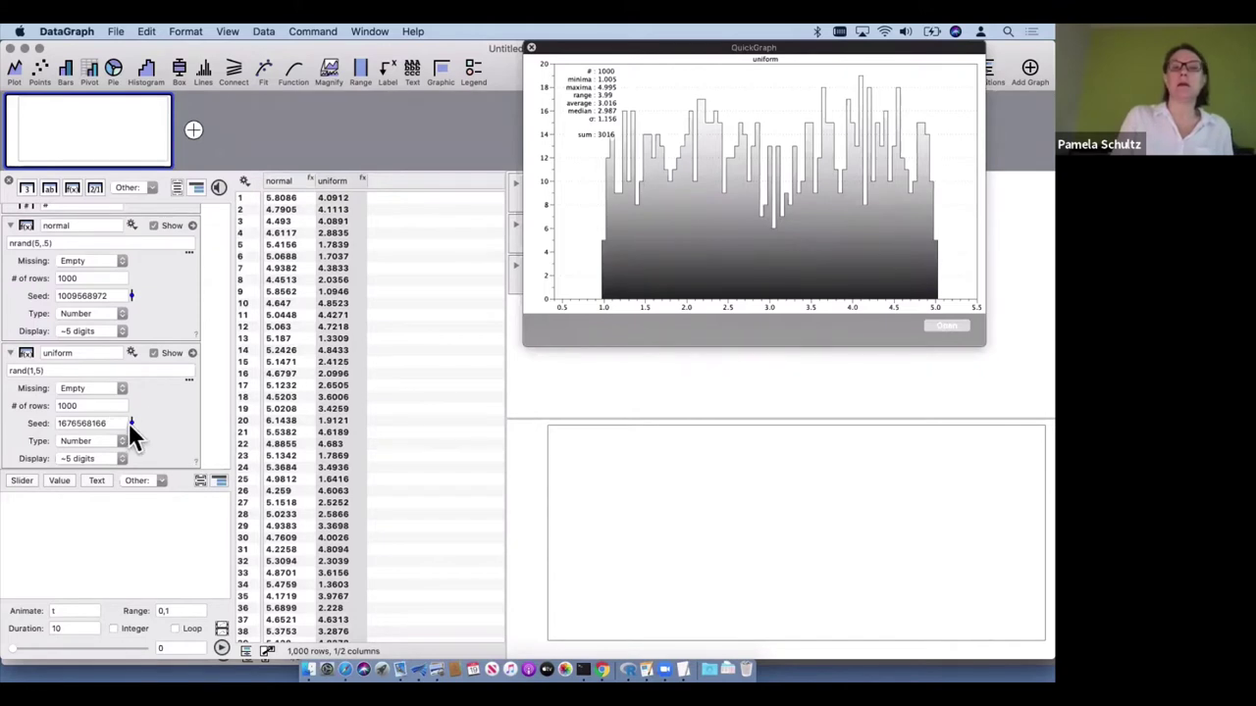
{"action": "left_click", "coordinate": [131, 424]}
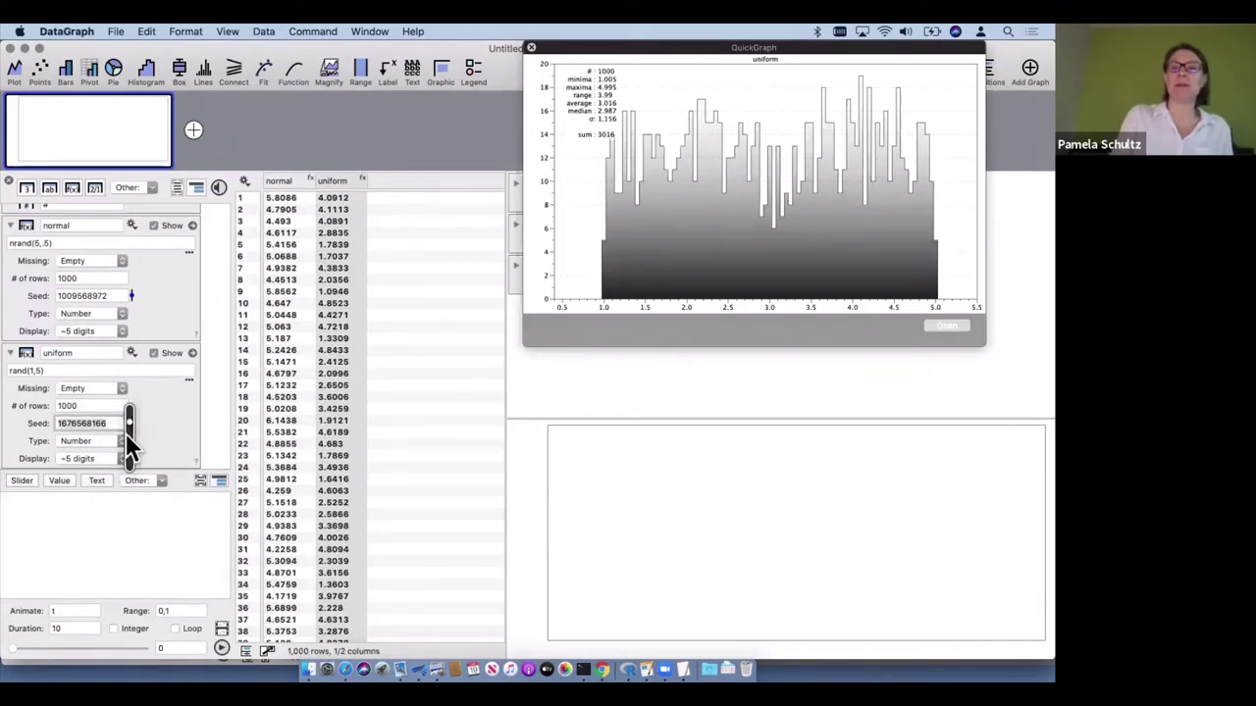
{"action": "left_click", "coordinate": [131, 422]}
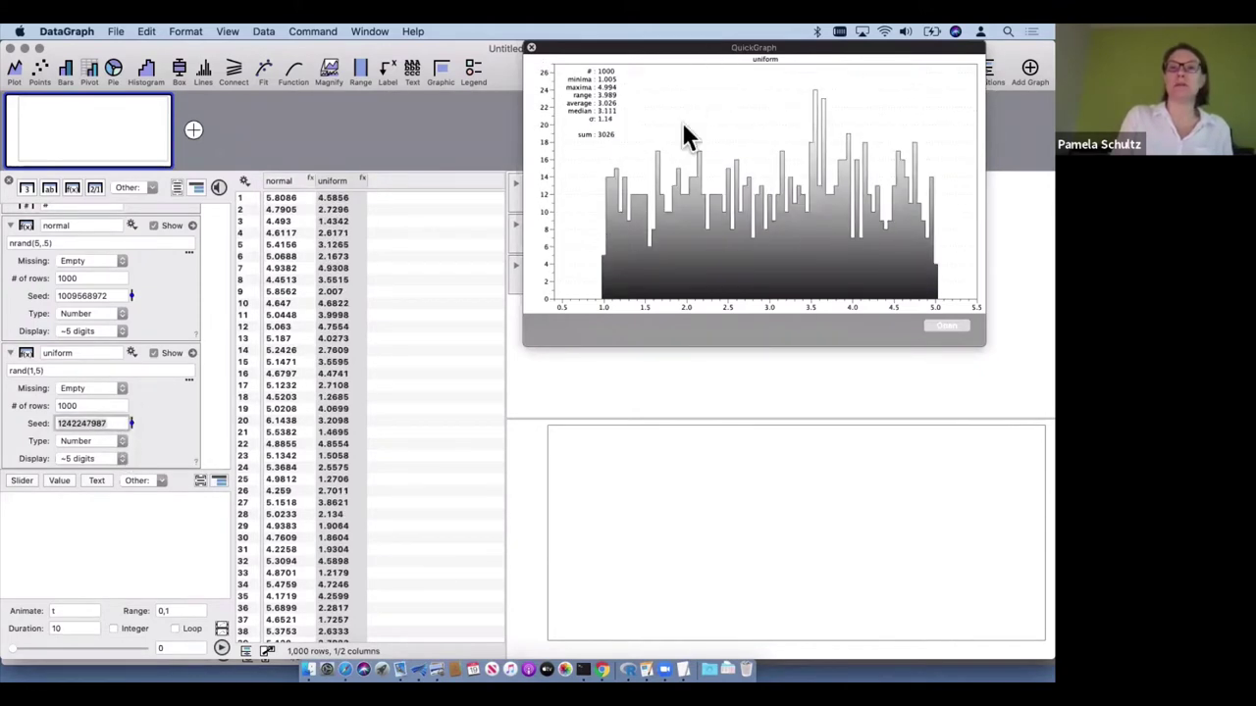
{"action": "left_click", "coordinate": [509, 172]}
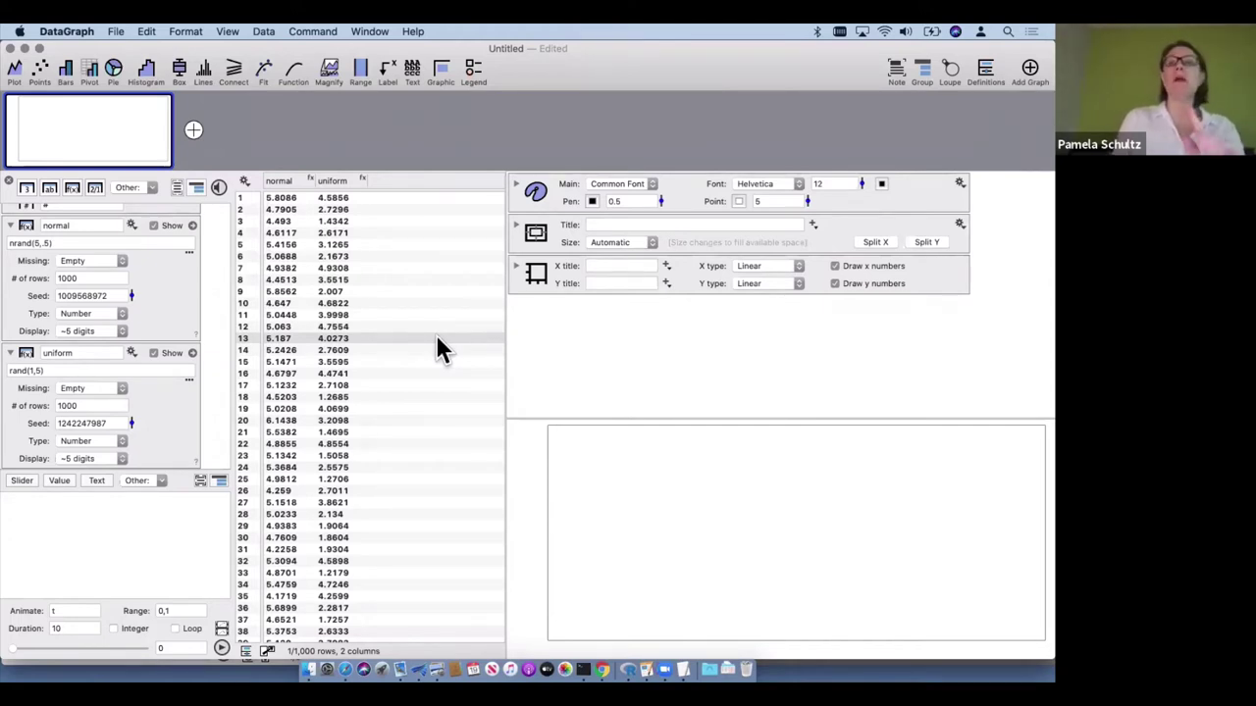
Examine the relationship between the normal and uniform columns together in a QuickGraph scatter plot, and close it
{"action": "left_click", "coordinate": [285, 181]}
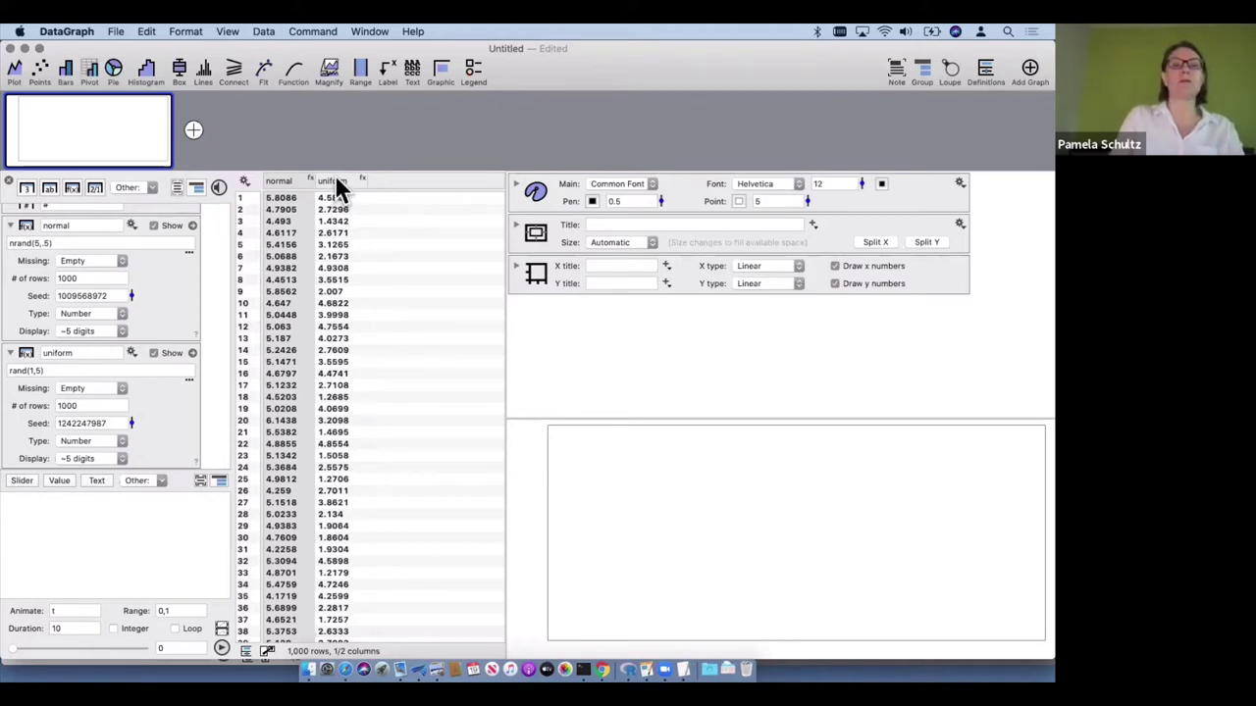
{"action": "left_click", "coordinate": [334, 182], "text": "shift"}
{"action": "key", "text": "space"}
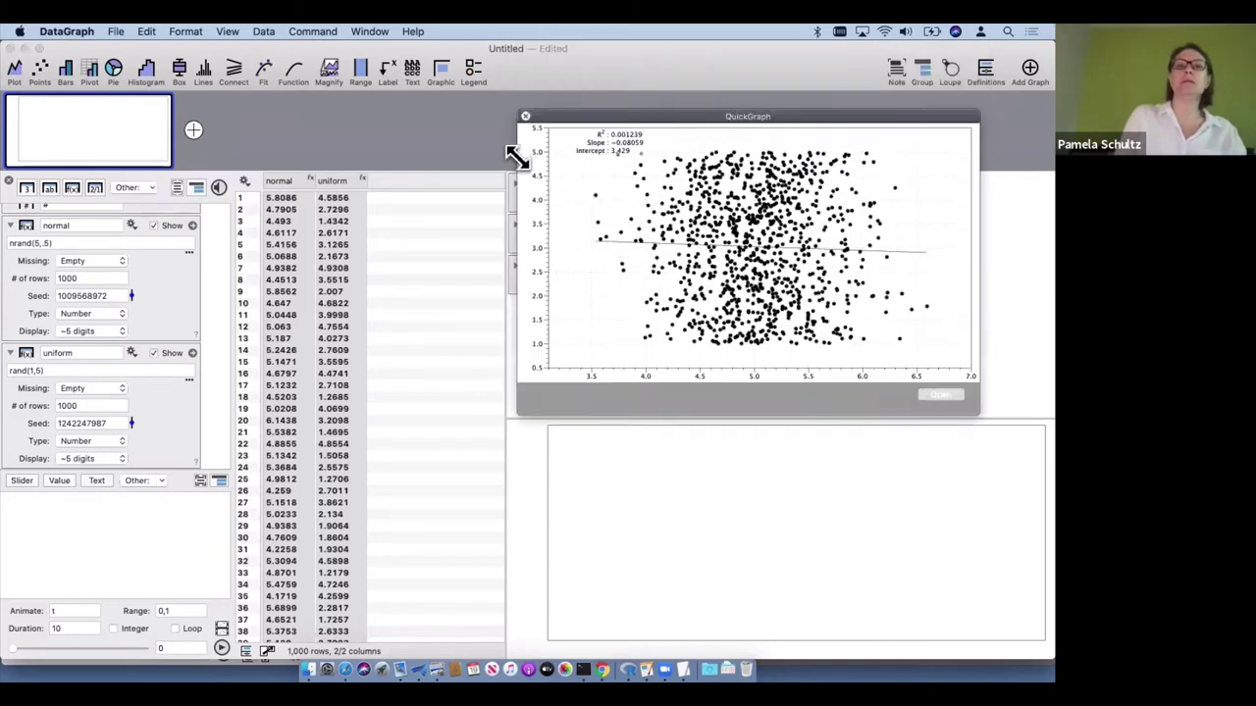
{"action": "left_click", "coordinate": [525, 162]}
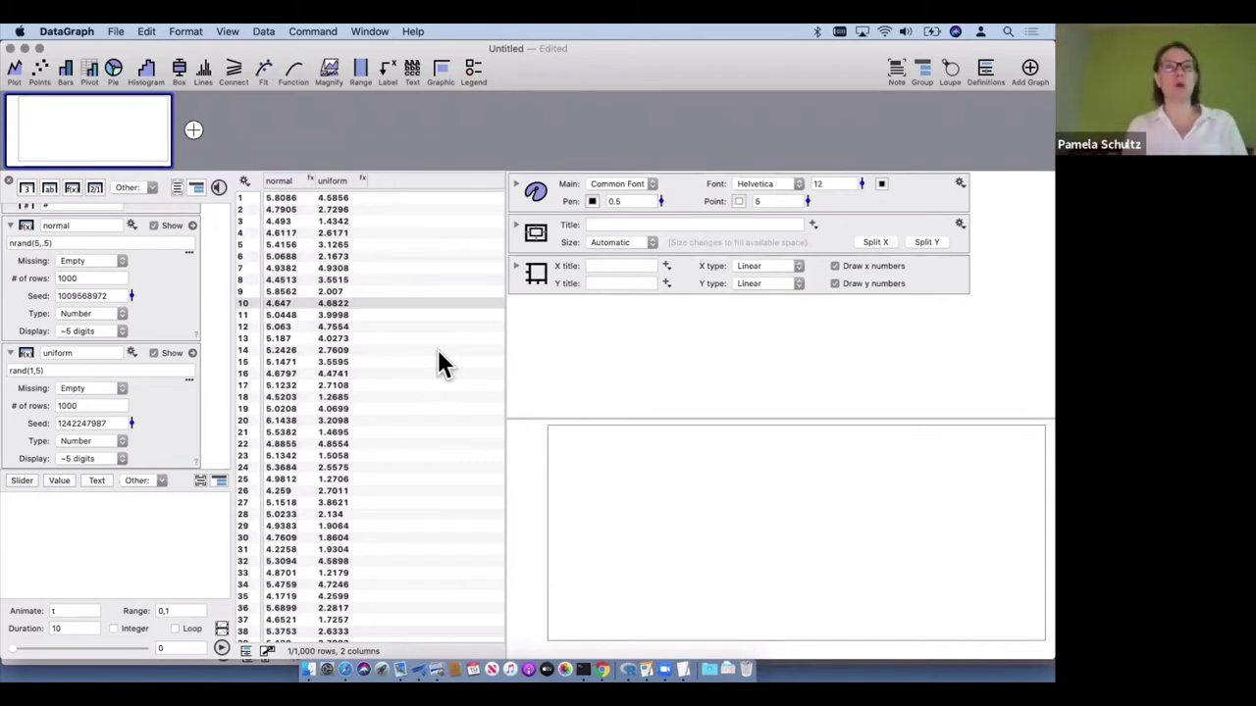
Review the statistics and histogram of the normal column alone in a QuickGraph, and close it
{"action": "left_click", "coordinate": [279, 182]}
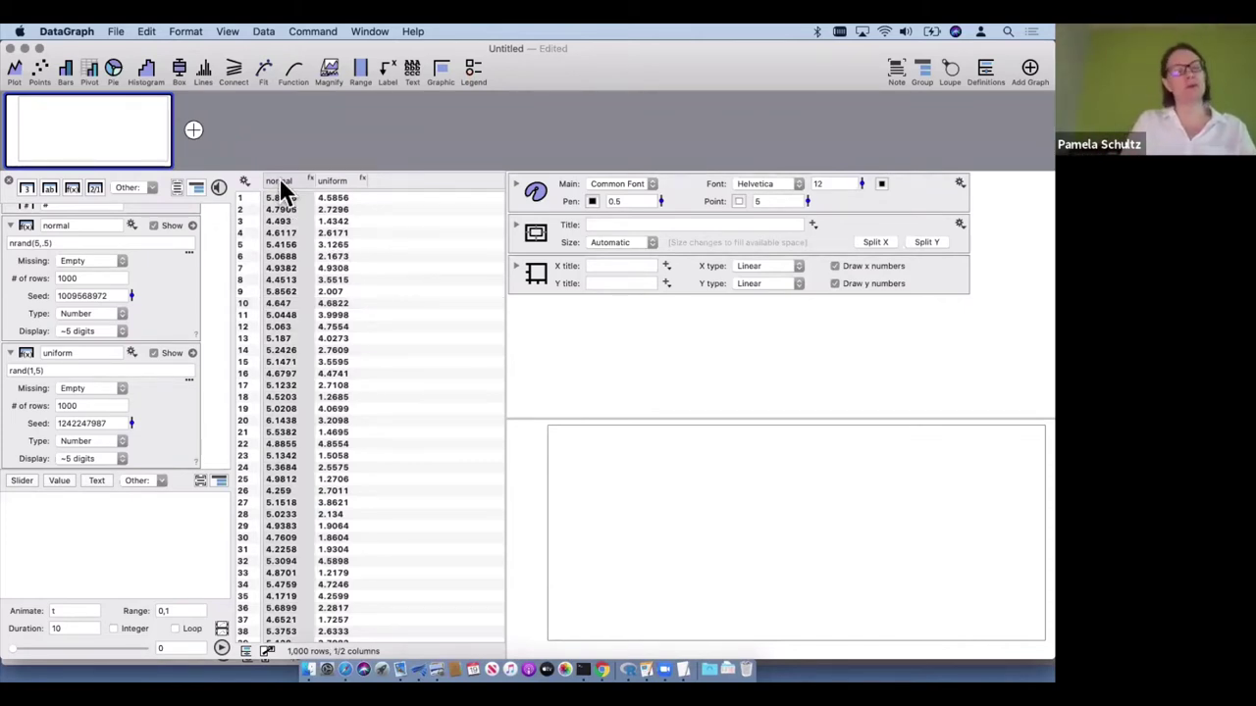
{"action": "key", "text": "space"}
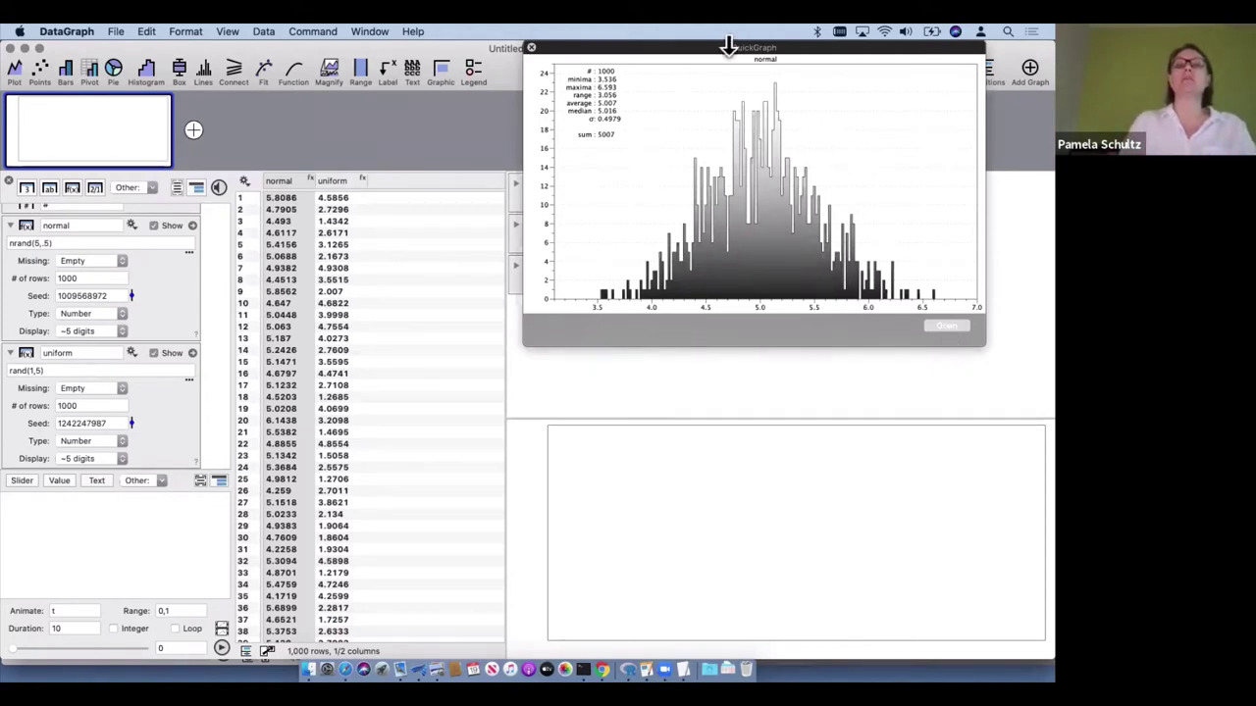
{"action": "left_click_drag", "start_coordinate": [723, 44], "coordinate": [728, 112]}
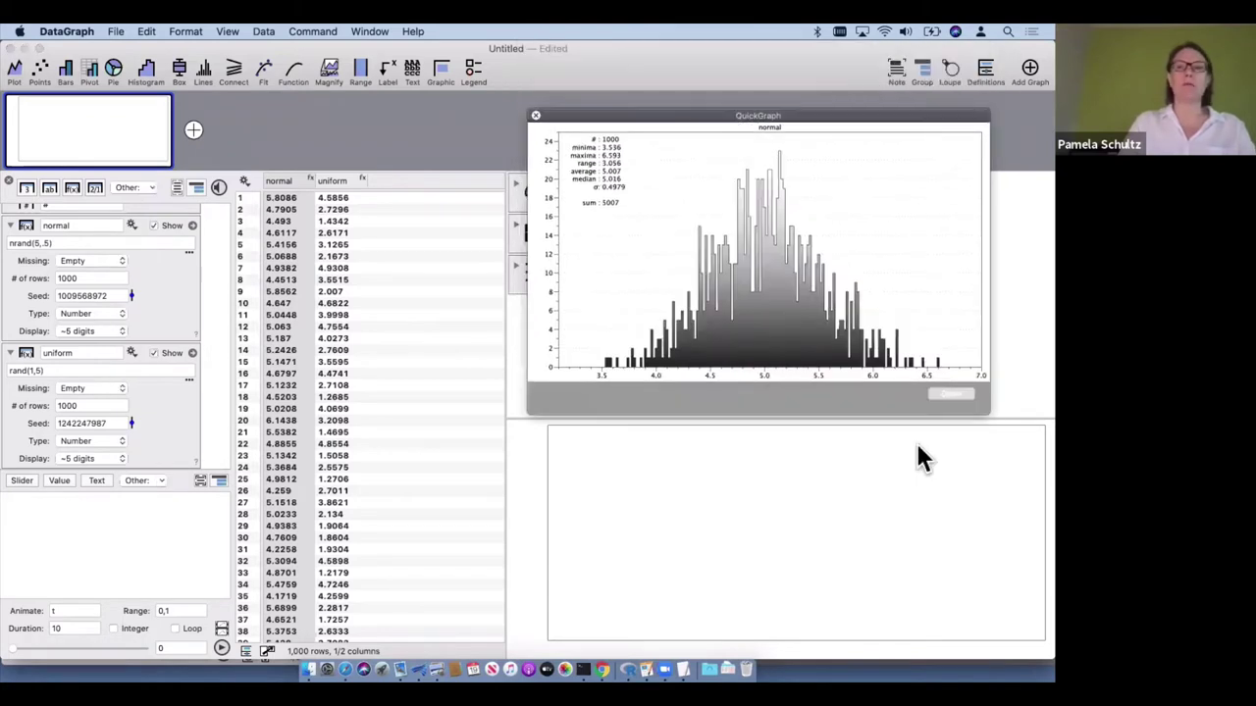
{"action": "left_click", "coordinate": [535, 116]}
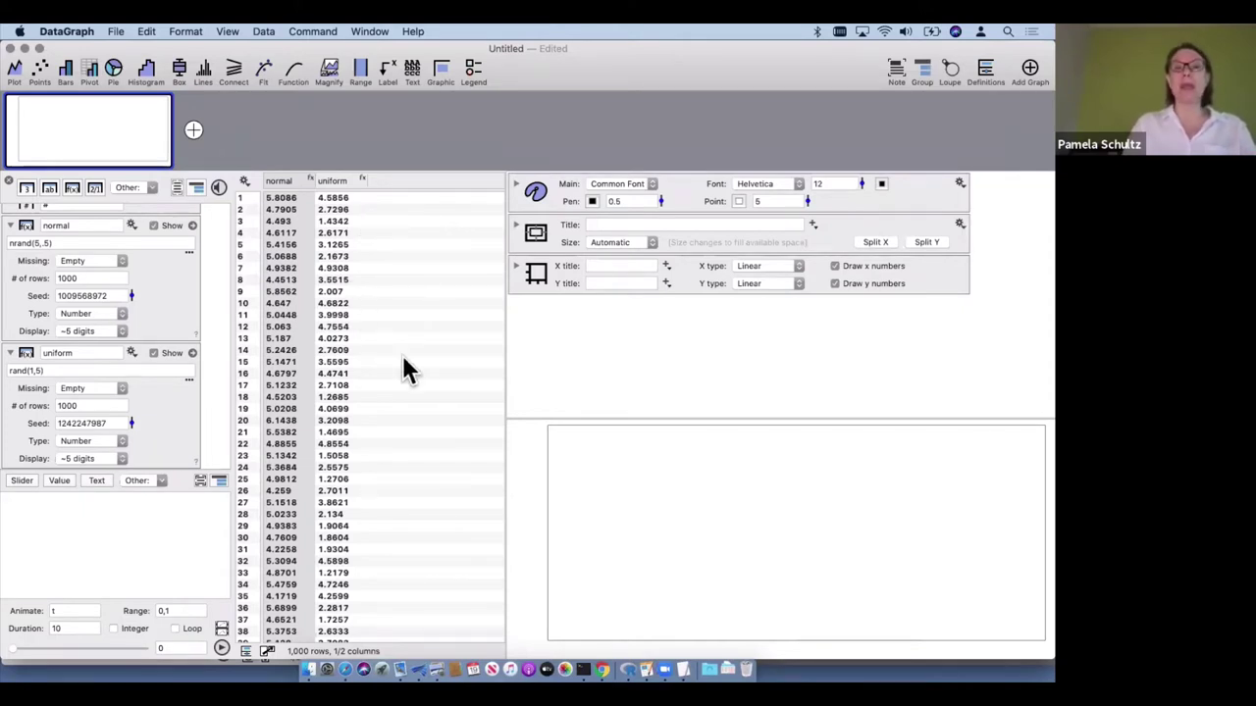
Create a histogram of the normal column in the current graph and one of the uniform column in a new graph
{"action": "left_click", "coordinate": [145, 69]}
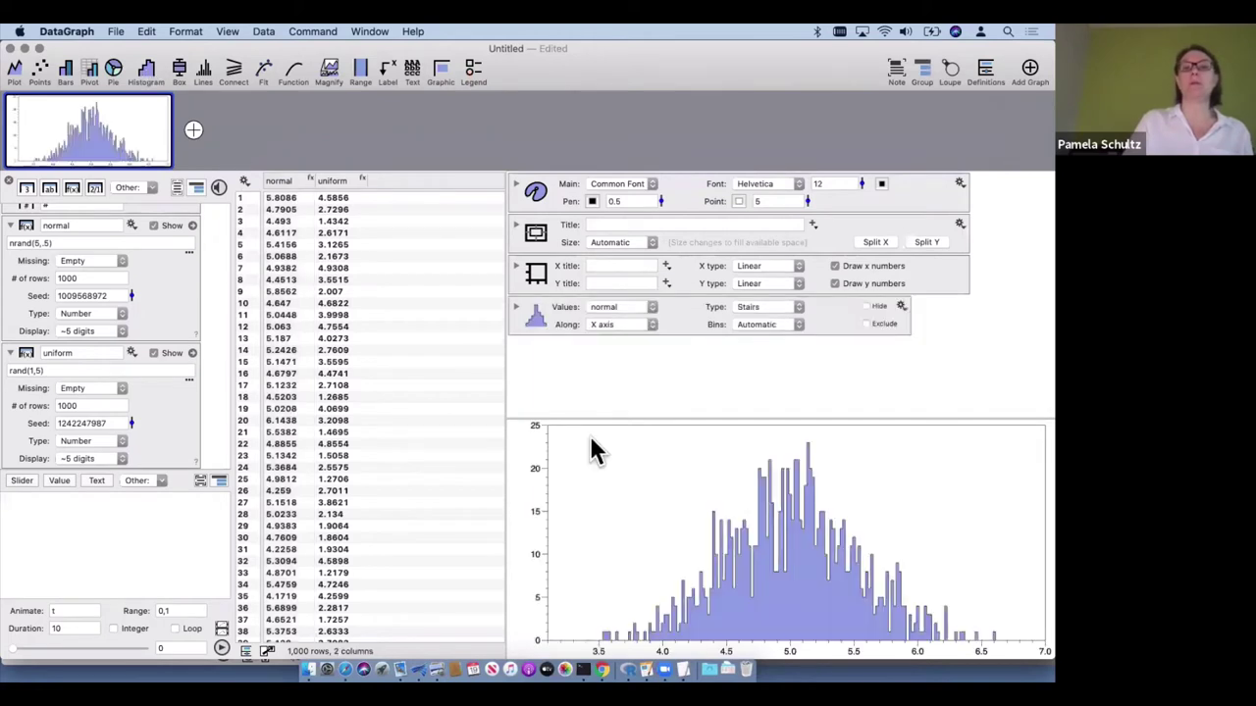
{"action": "left_click", "coordinate": [336, 181]}
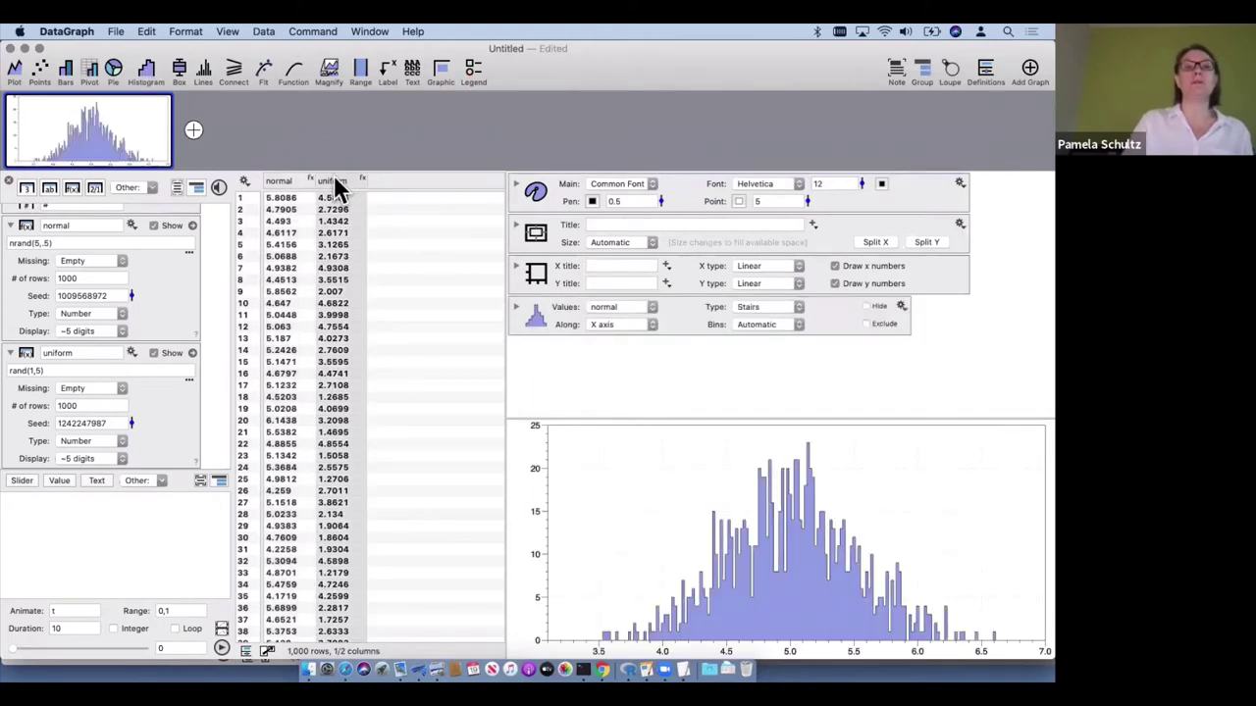
{"action": "left_click", "coordinate": [194, 130]}
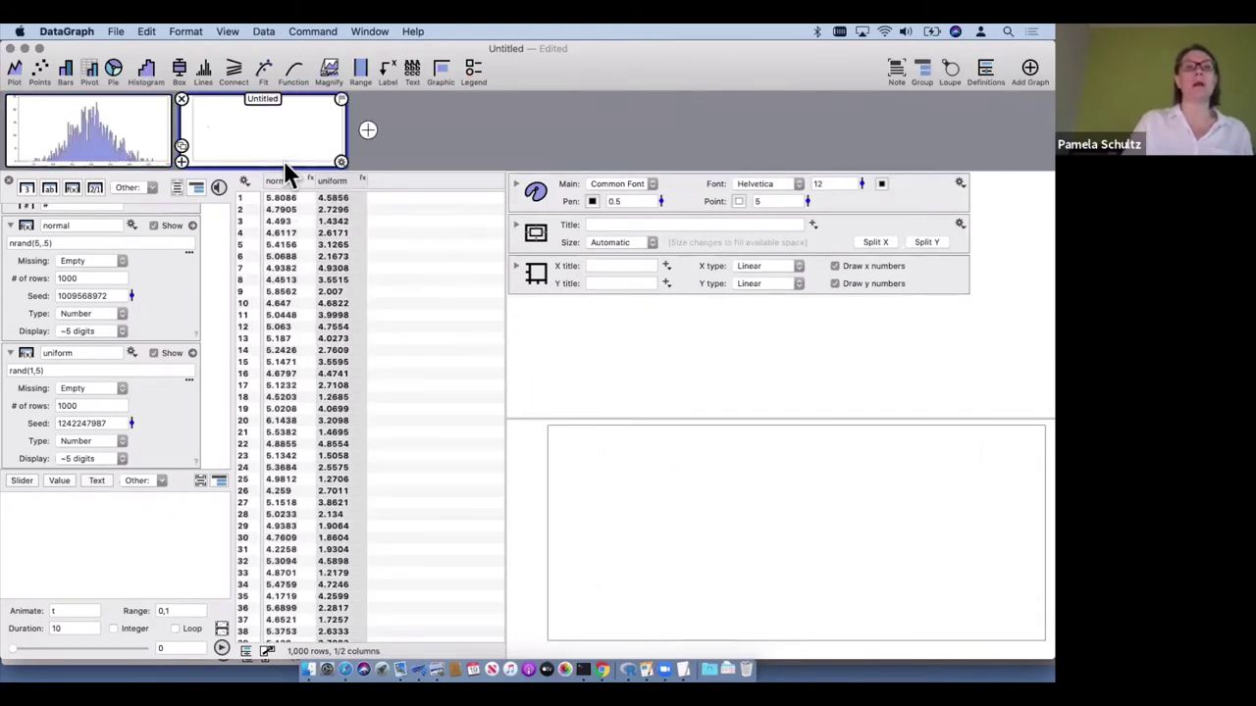
{"action": "left_click", "coordinate": [147, 68]}
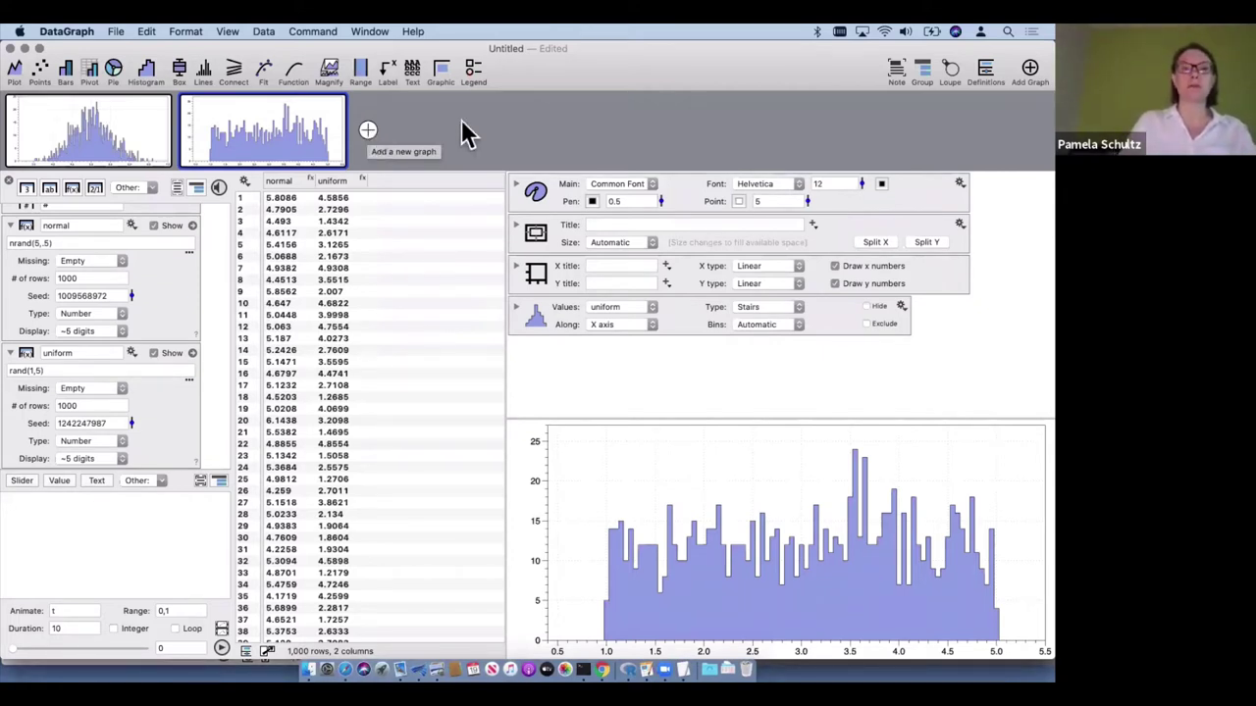
Add a third graph and copy the normal and uniform histograms from the first two graphs into it
{"action": "left_click", "coordinate": [367, 129]}
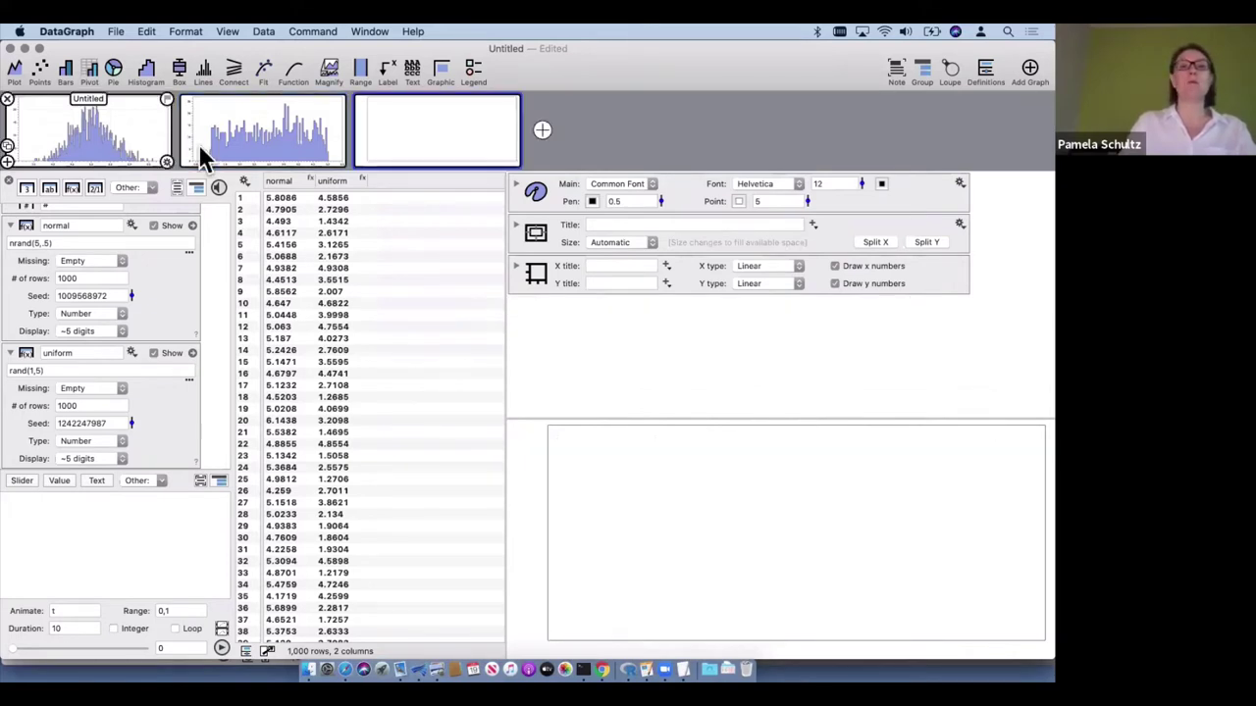
{"action": "key", "text": "super+Left"}
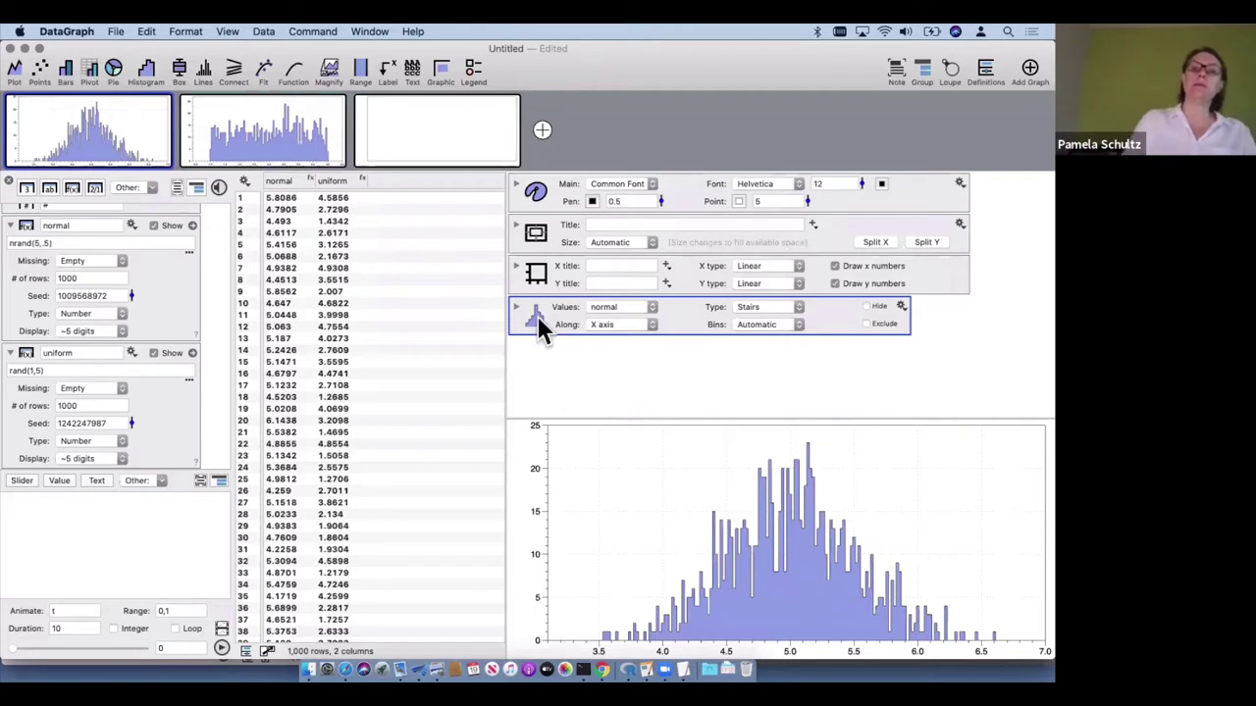
{"action": "left_click_drag", "start_coordinate": [537, 315], "coordinate": [442, 138]}
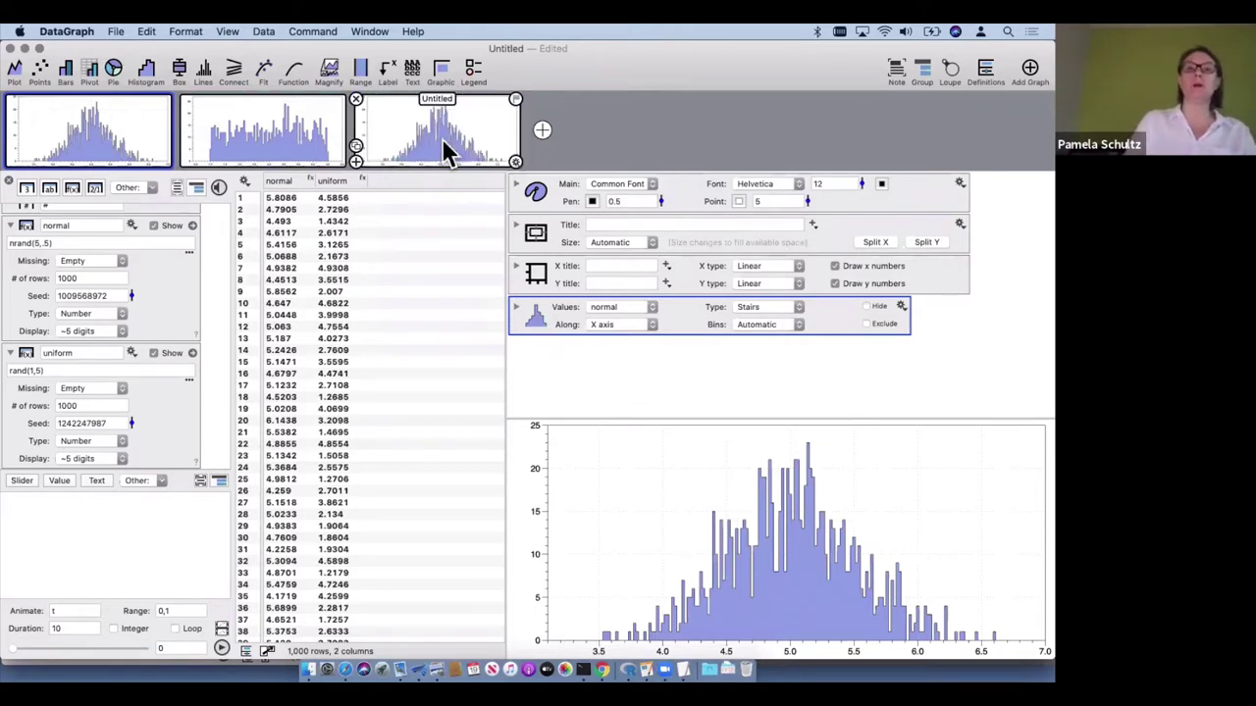
{"action": "left_click", "coordinate": [250, 136]}
{"action": "left_click_drag", "start_coordinate": [544, 314], "coordinate": [422, 129]}
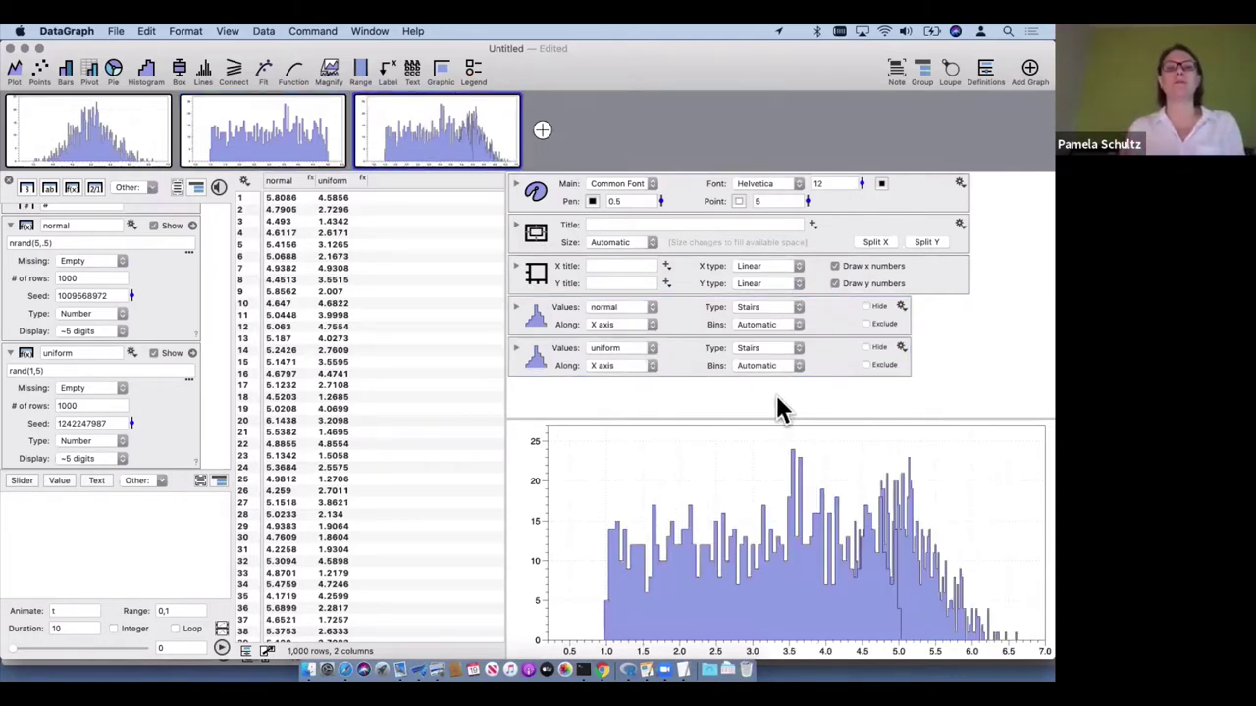
Set the fill opacity of the uniform histogram in the combined graph to 46%
{"action": "left_click", "coordinate": [515, 349]}
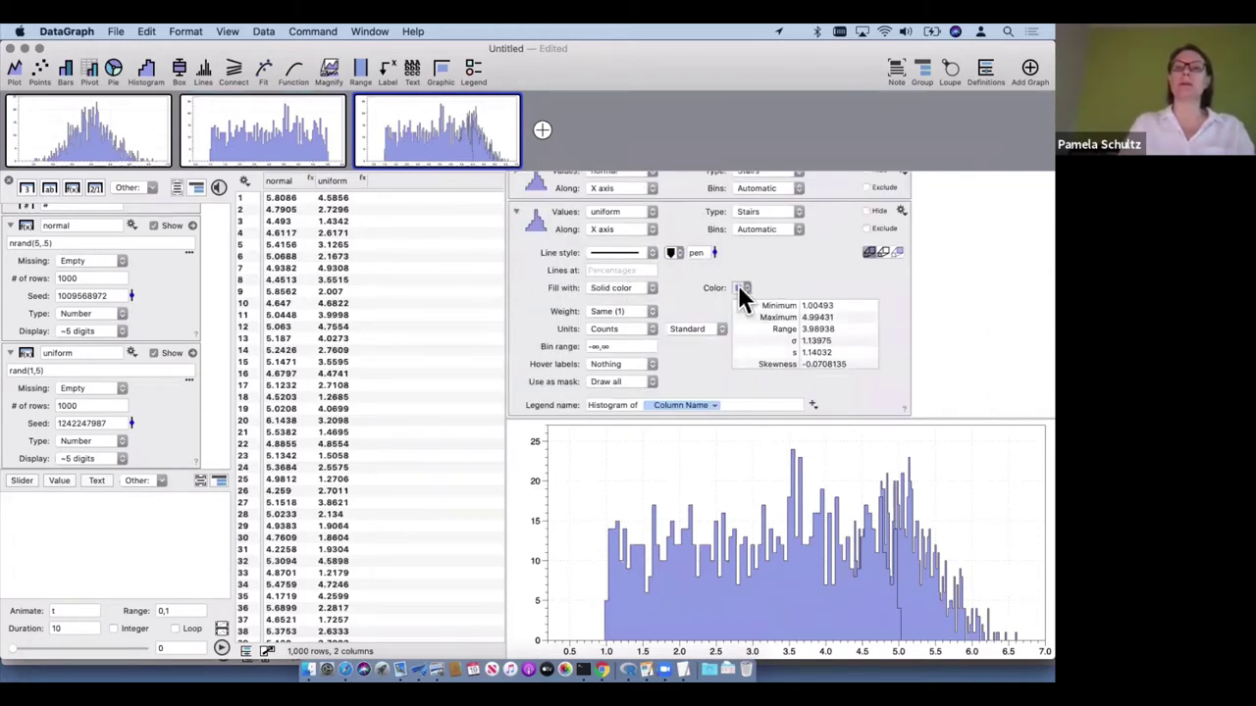
{"action": "left_click", "coordinate": [741, 290]}
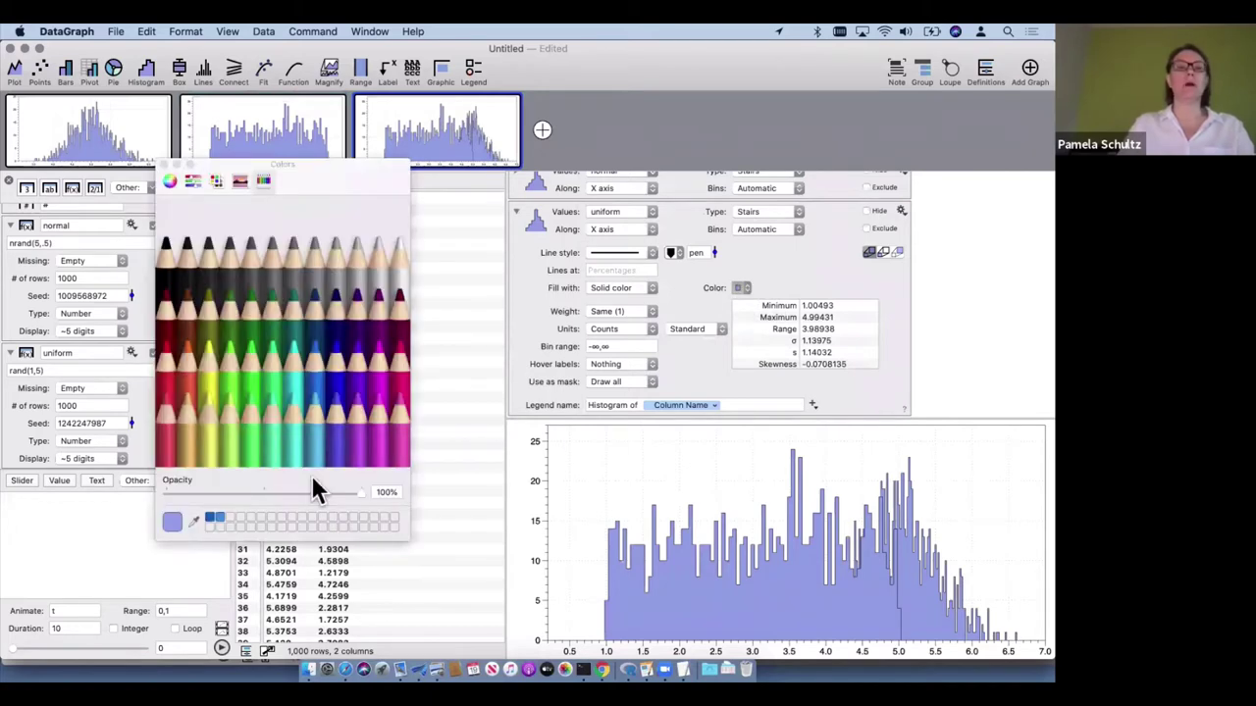
{"action": "left_click", "coordinate": [256, 492]}
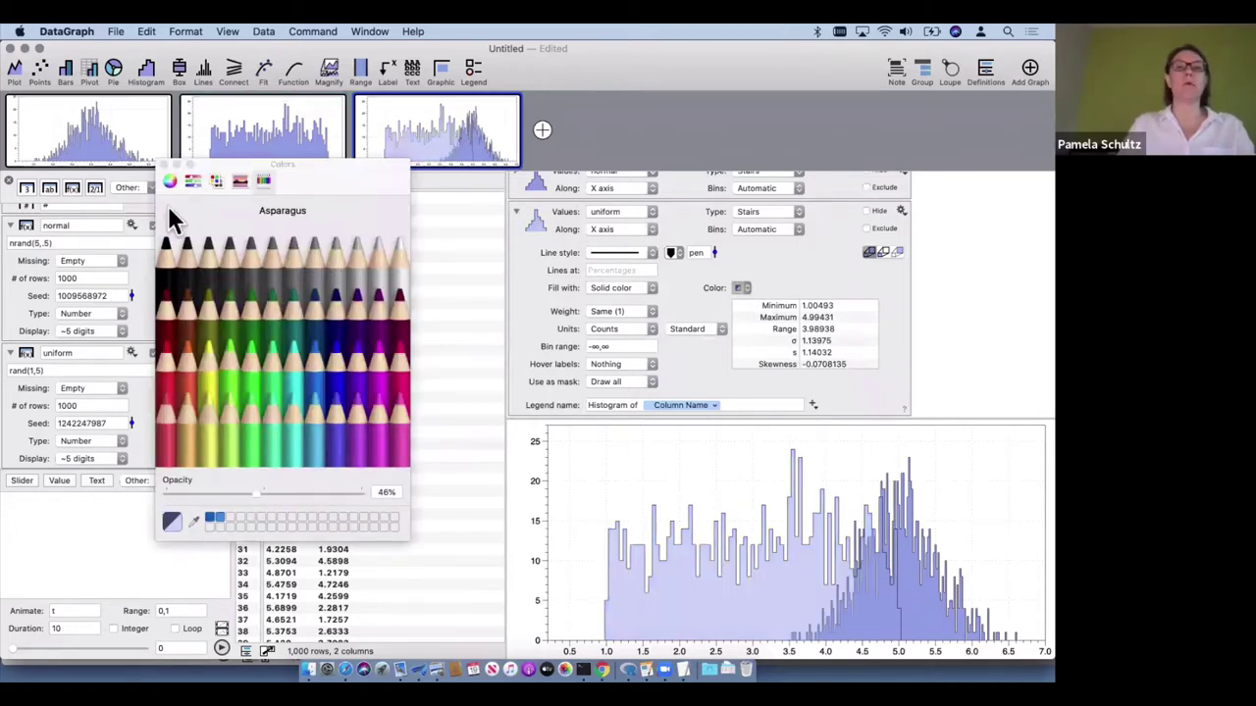
{"action": "left_click", "coordinate": [164, 164]}
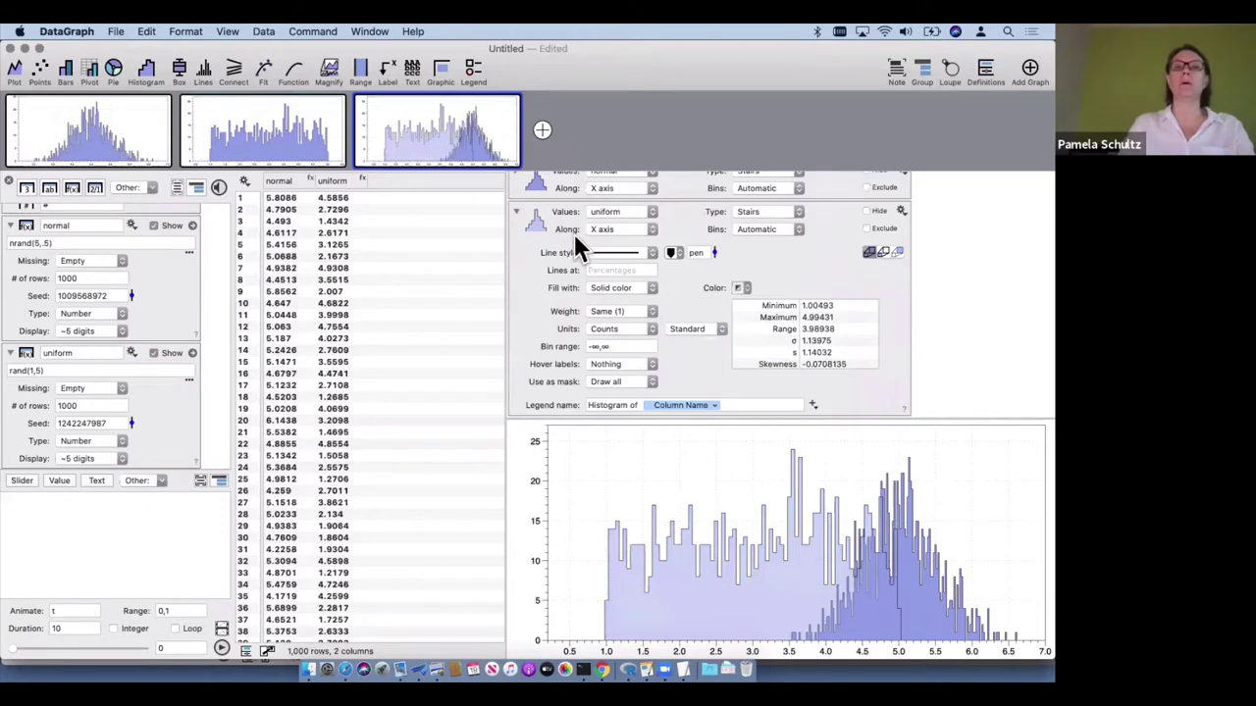
Fill the normal histogram in the combined graph with the light green Flora color at 41% opacity
{"action": "scroll", "coordinate": [574, 245], "scroll_direction": "up", "scroll_amount": 3}
{"action": "left_click", "coordinate": [517, 246]}
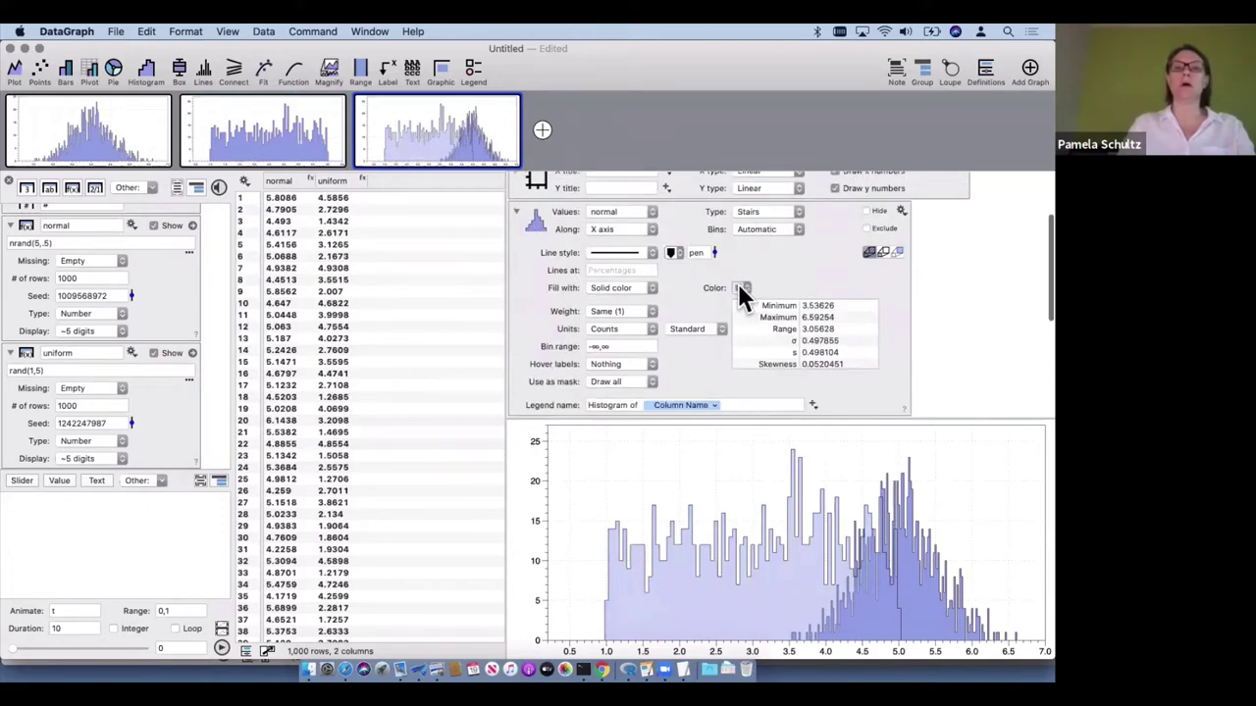
{"action": "left_click", "coordinate": [742, 287]}
{"action": "left_click", "coordinate": [245, 442]}
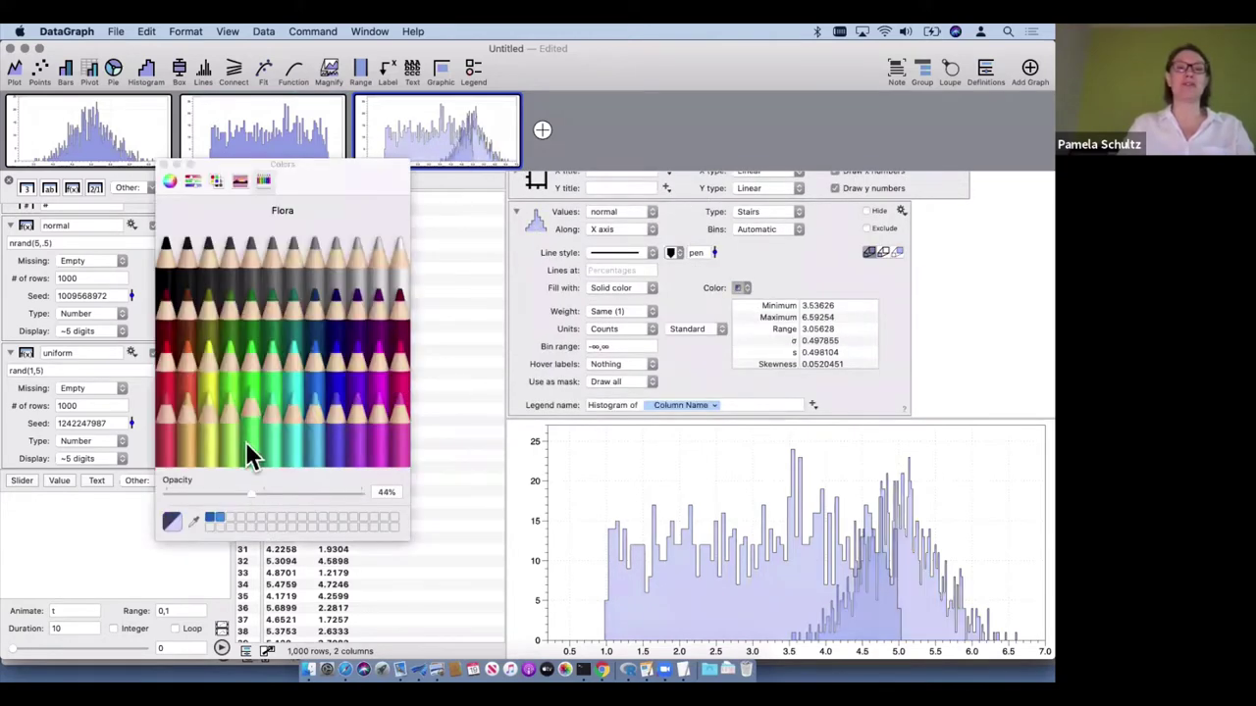
{"action": "left_click", "coordinate": [245, 491]}
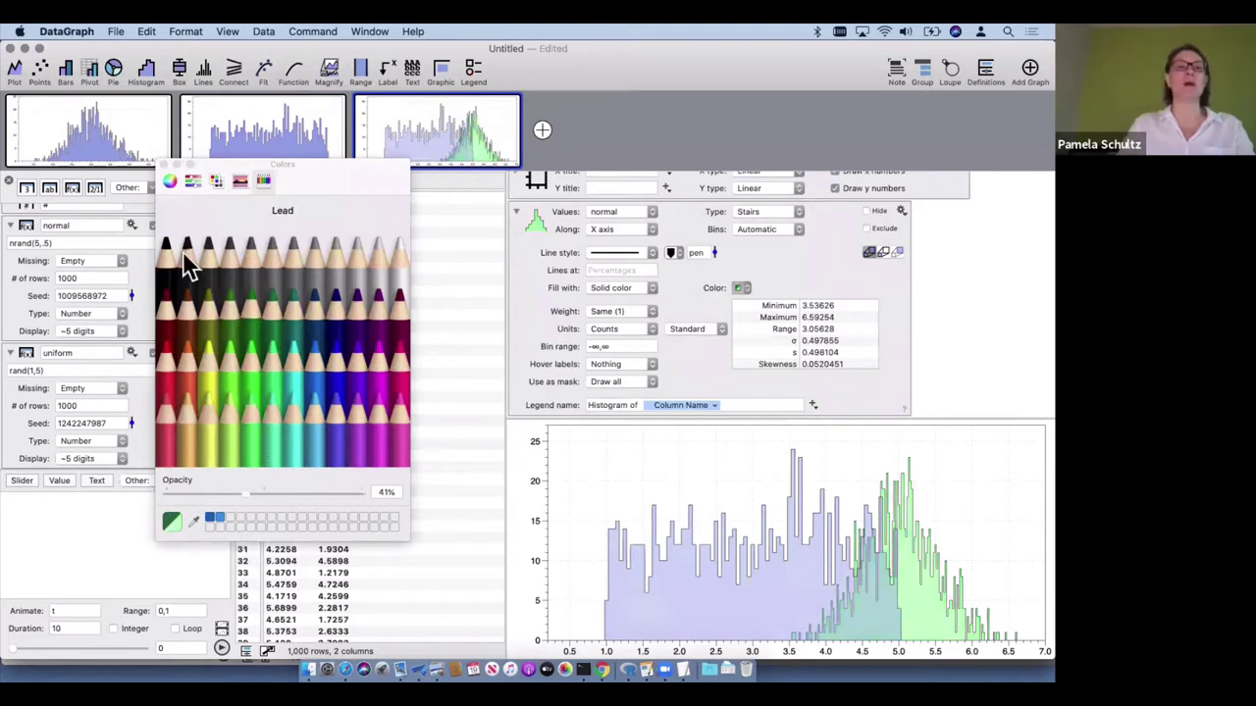
{"action": "left_click", "coordinate": [163, 164]}
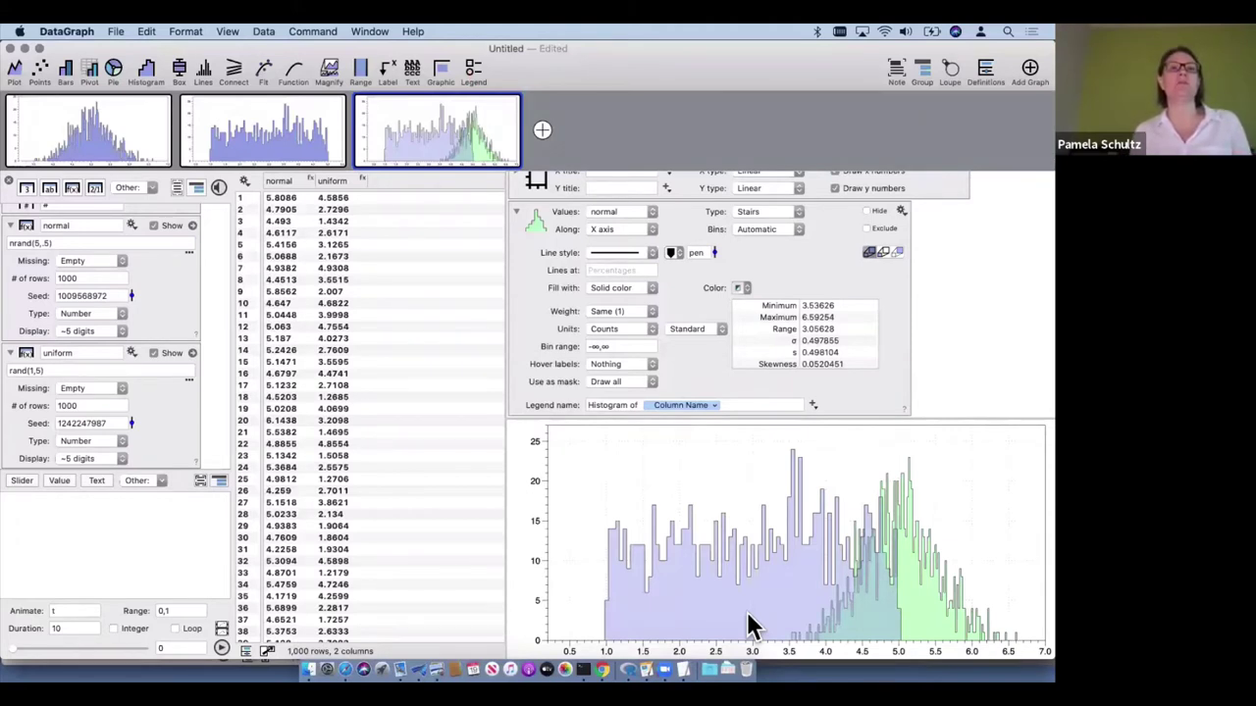
Search the example files for "box", browse the matches, and open the Violin Plots by Day of the Week example
{"action": "left_click", "coordinate": [116, 31]}
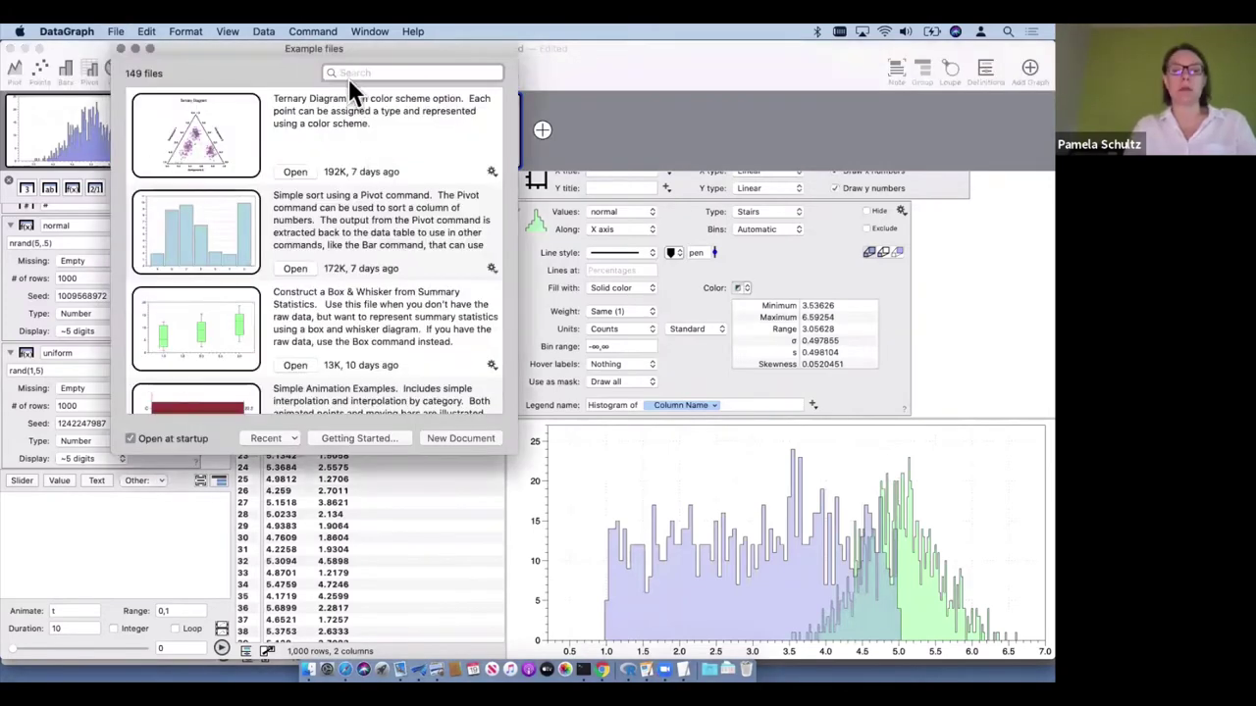
{"action": "left_click", "coordinate": [349, 78]}
{"action": "type", "text": "box"}
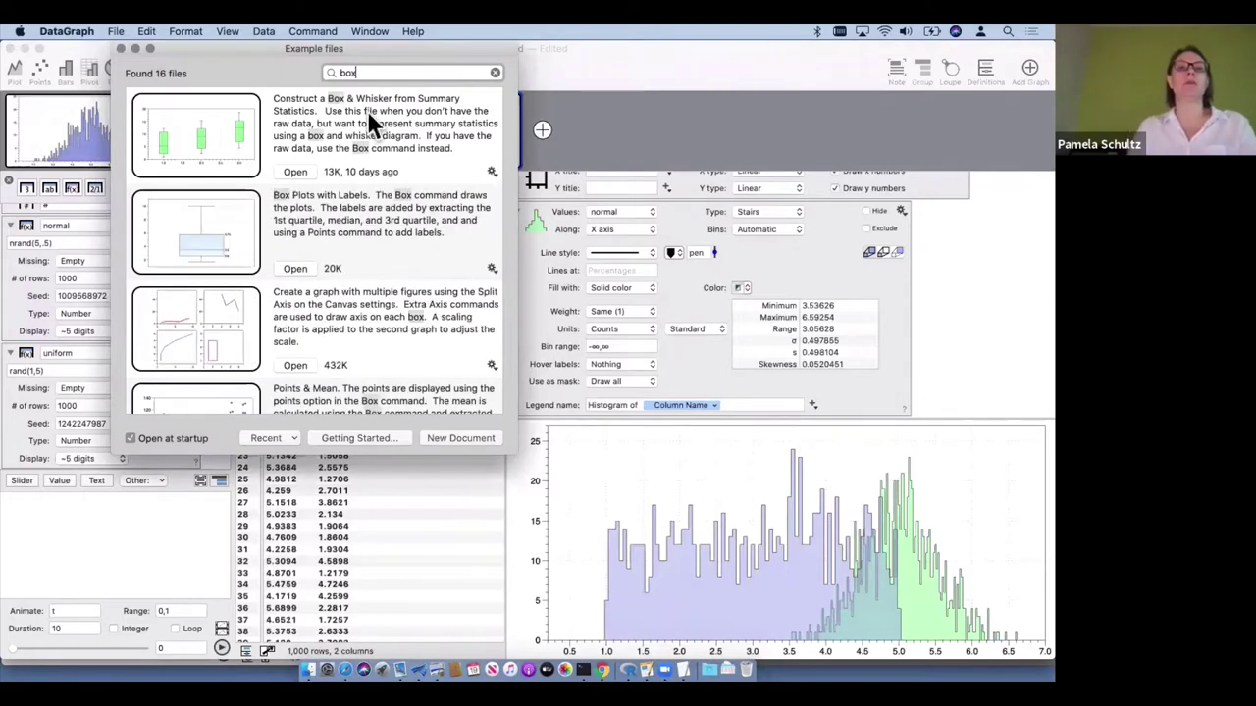
{"action": "scroll", "coordinate": [384, 316], "scroll_direction": "down", "scroll_amount": 8}
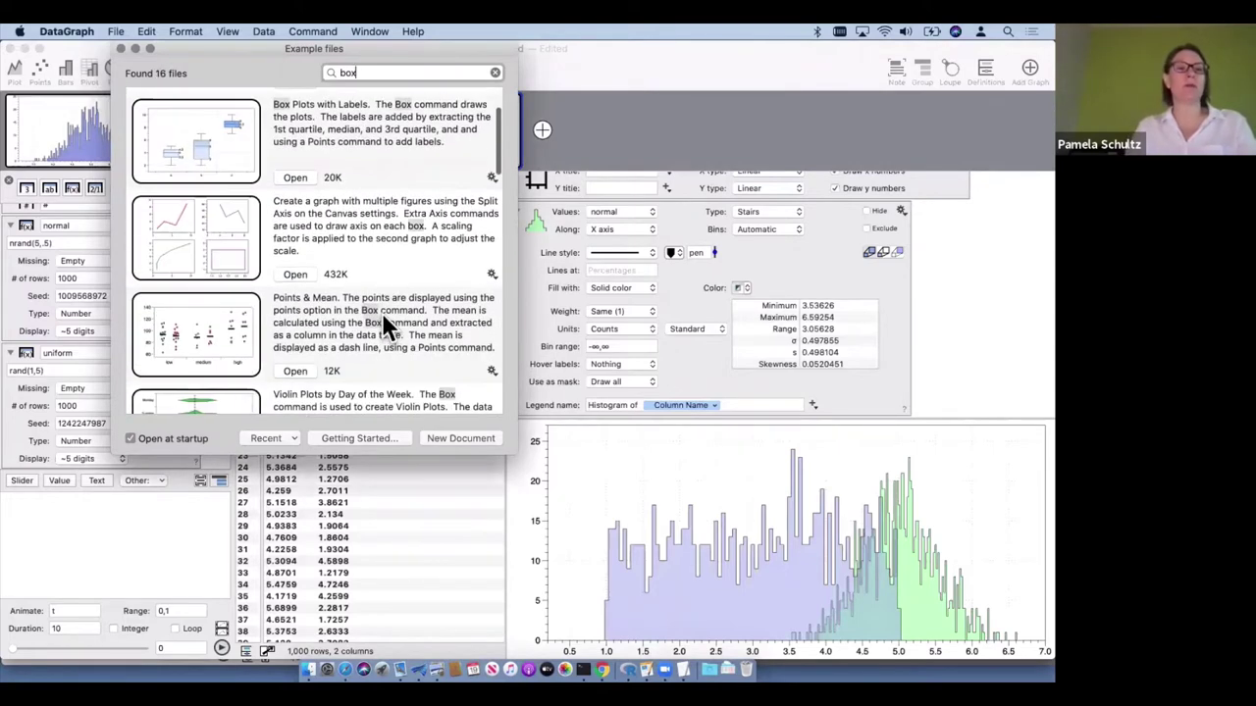
{"action": "scroll", "coordinate": [384, 319], "scroll_direction": "down", "scroll_amount": 3}
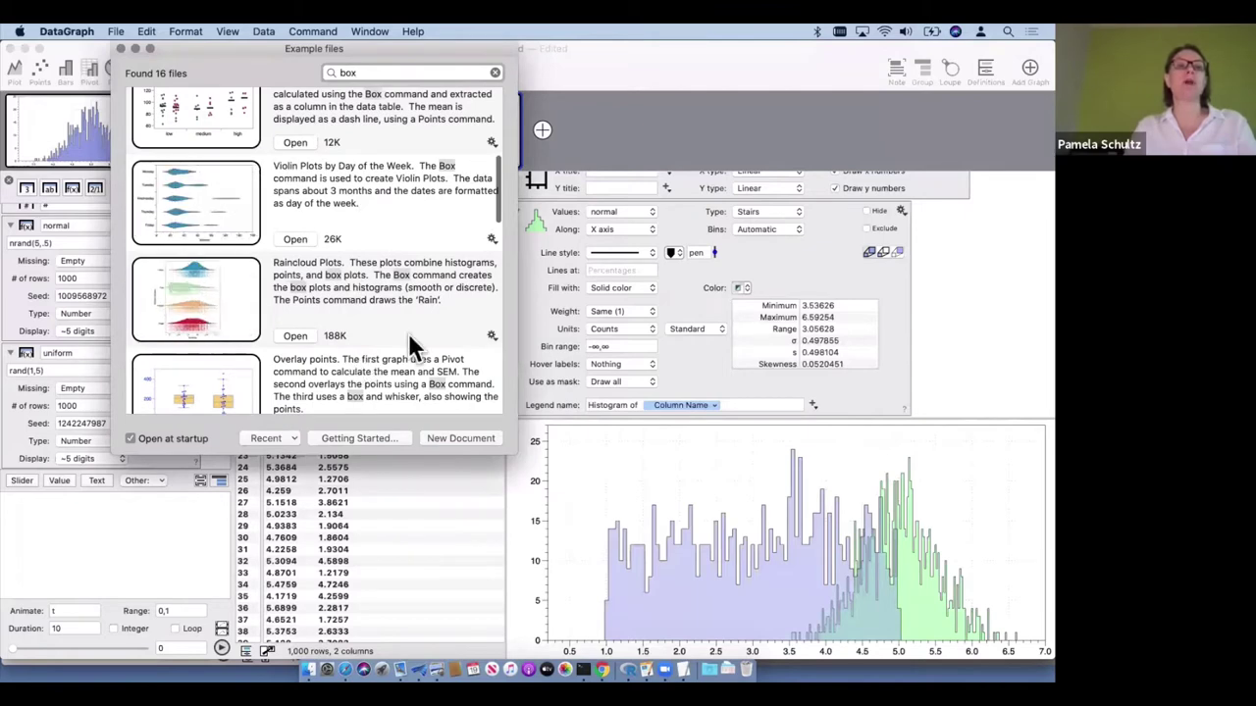
{"action": "scroll", "coordinate": [410, 335], "scroll_direction": "down", "scroll_amount": 3}
{"action": "scroll", "coordinate": [408, 333], "scroll_direction": "down", "scroll_amount": 7}
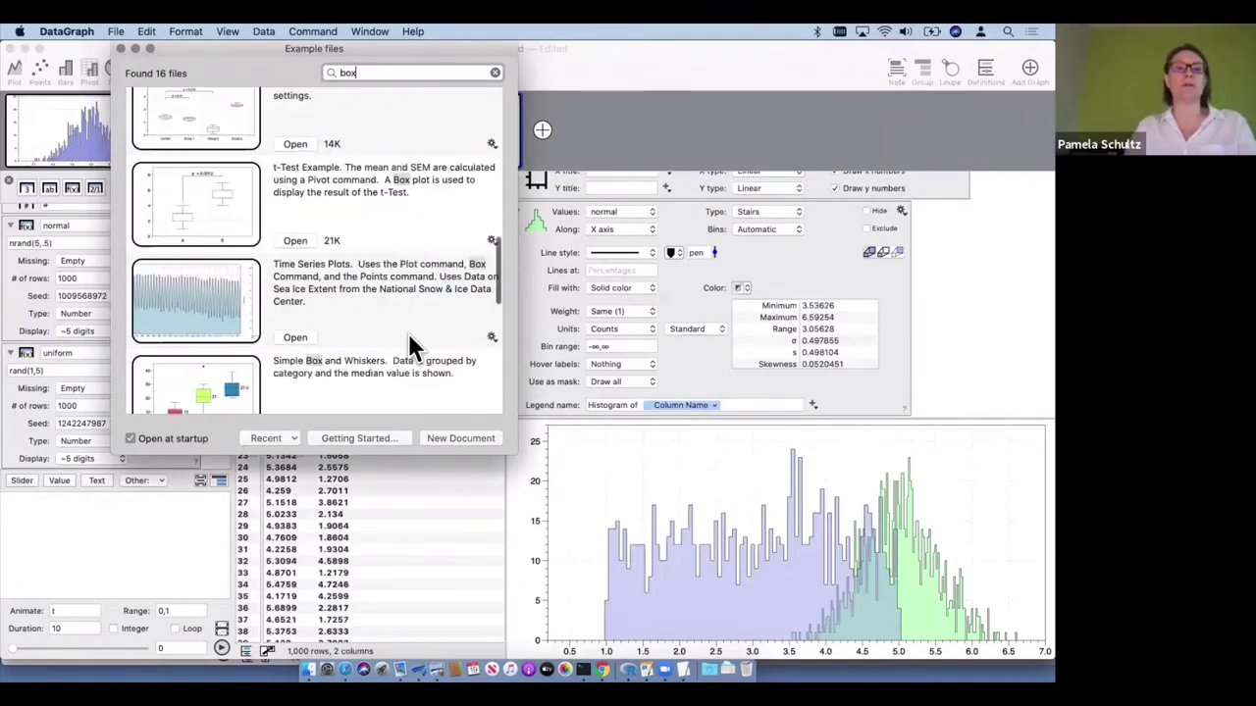
{"action": "scroll", "coordinate": [408, 332], "scroll_direction": "up", "scroll_amount": 5}
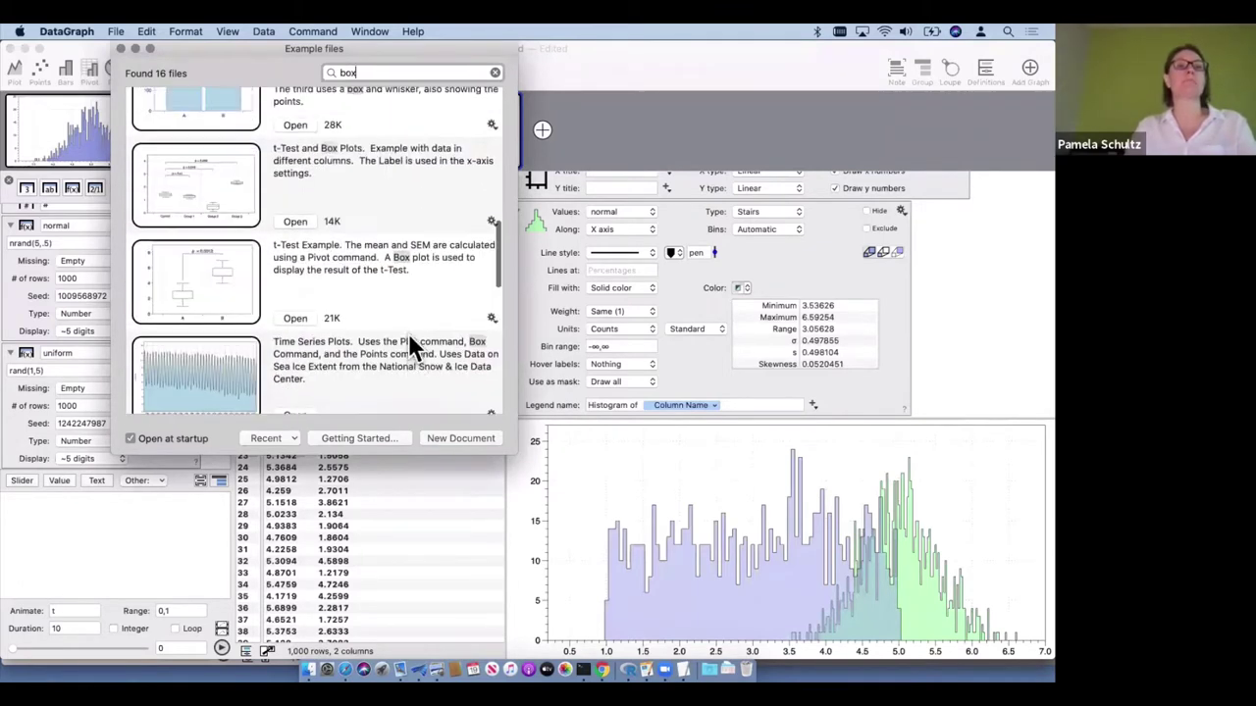
{"action": "scroll", "coordinate": [379, 182], "scroll_direction": "up", "scroll_amount": 4}
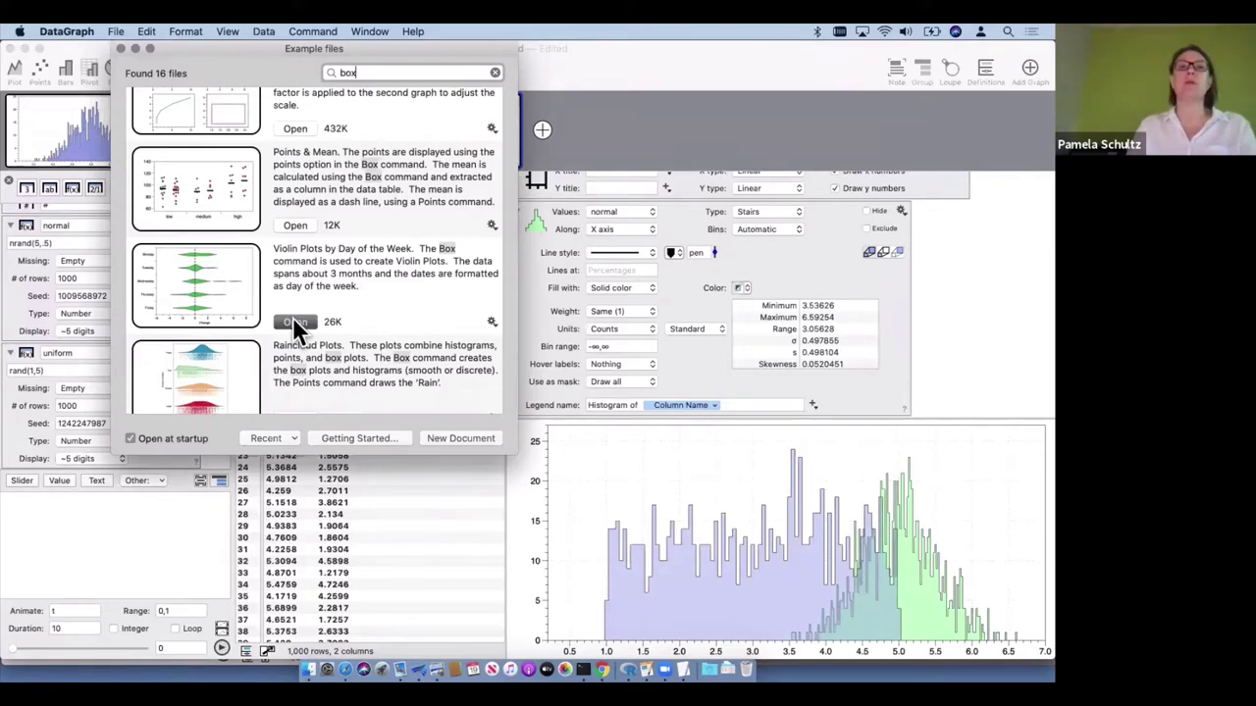
{"action": "left_click", "coordinate": [293, 322]}
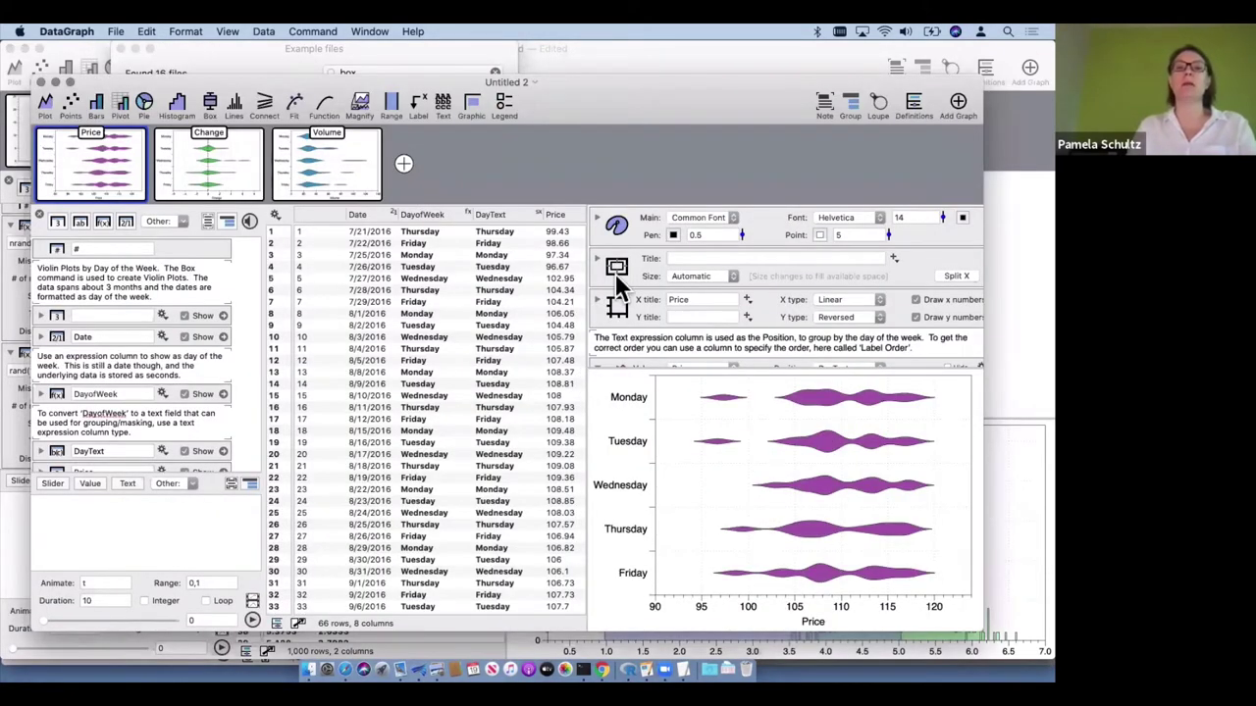
Expand the Price graph's Box command, try the Whisker type in place of Violin PDF, and undo the change
{"action": "left_click", "coordinate": [615, 271]}
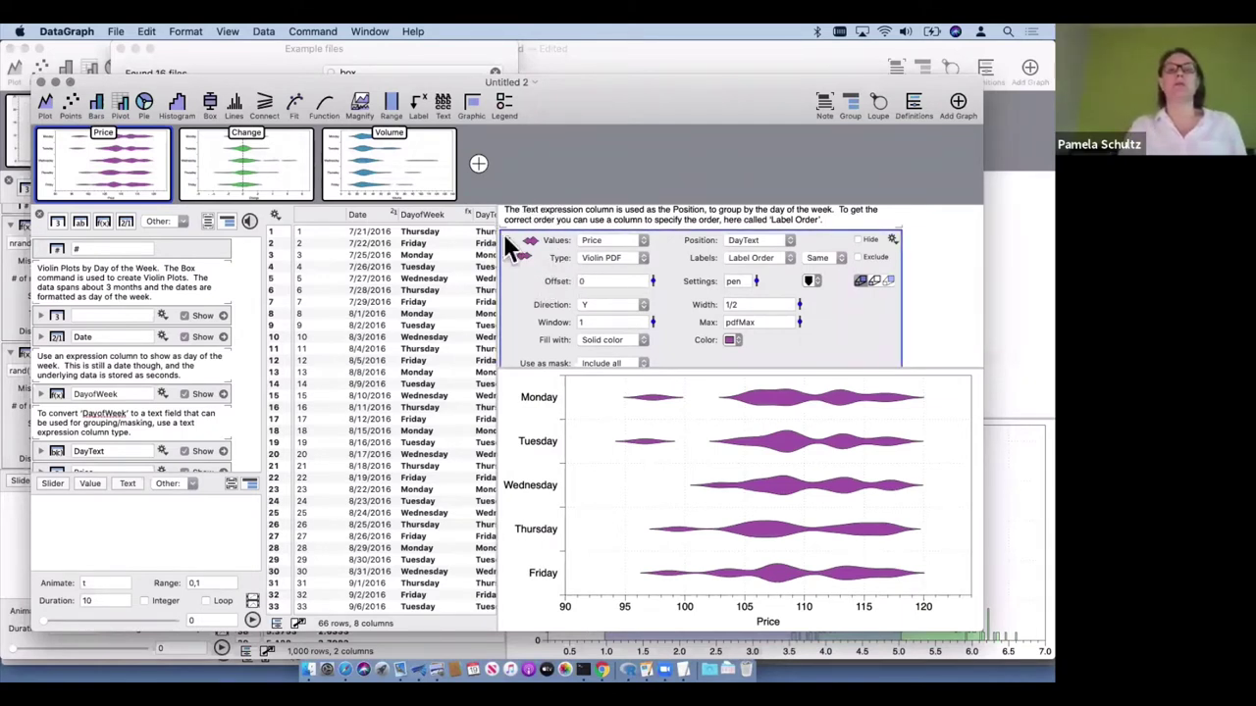
{"action": "left_click", "coordinate": [604, 256]}
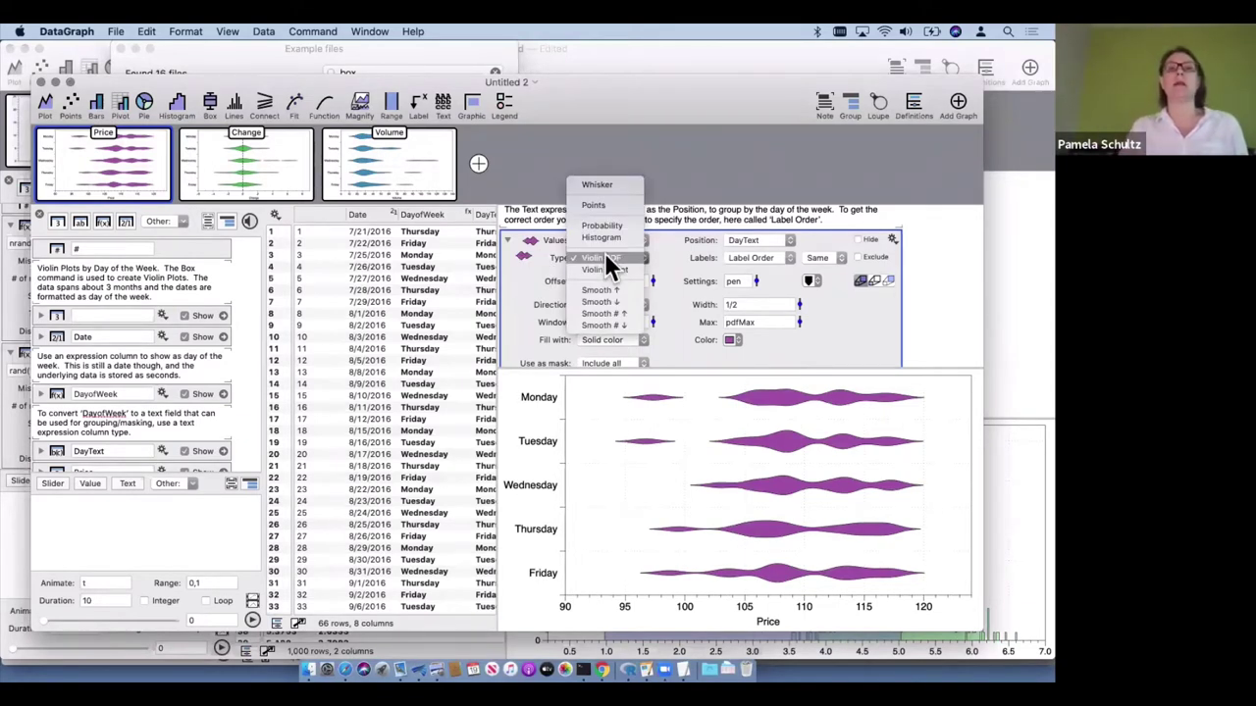
{"action": "left_click", "coordinate": [603, 185]}
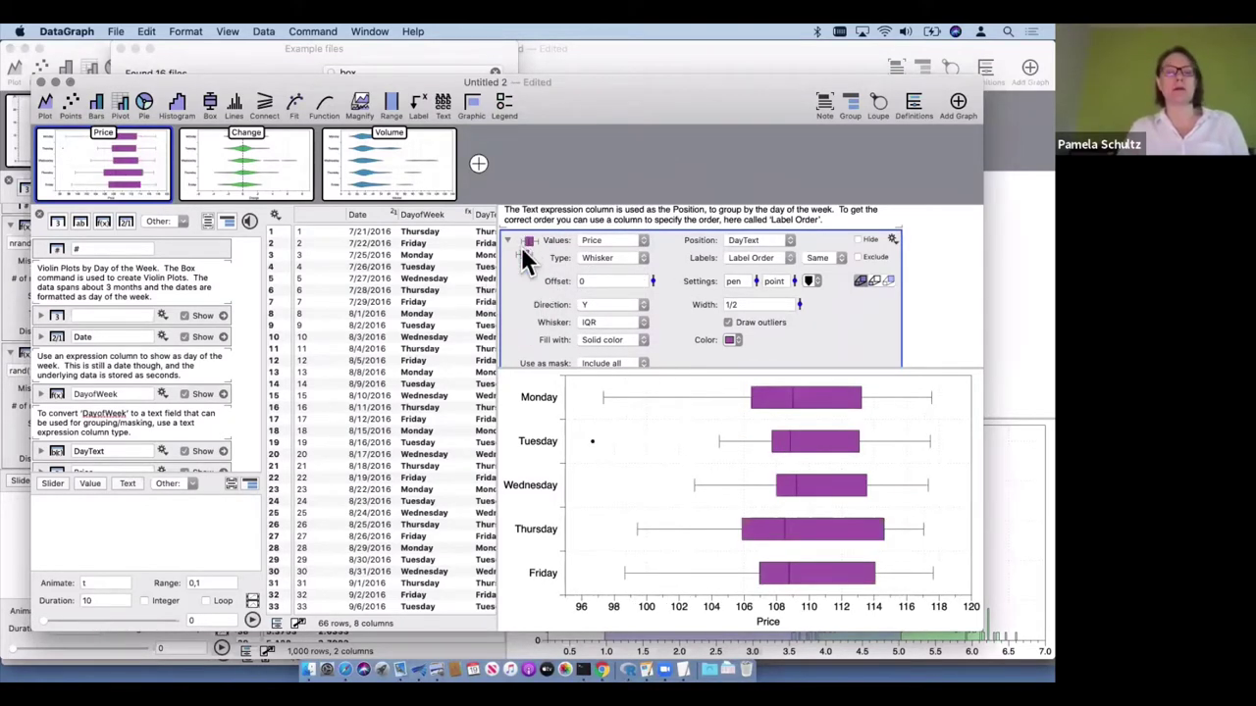
{"action": "key", "text": "super+z"}
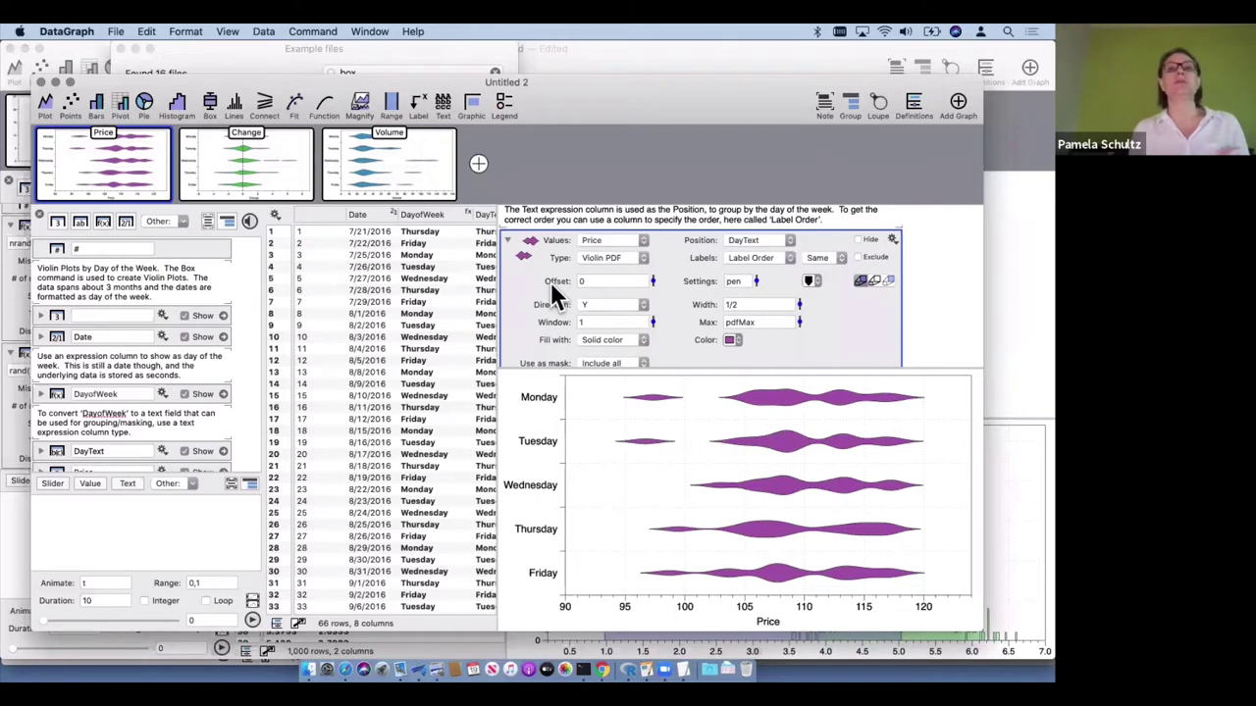
Review the plot types available for the Box command, and minimize the violin plot example
{"action": "left_click", "coordinate": [603, 255]}
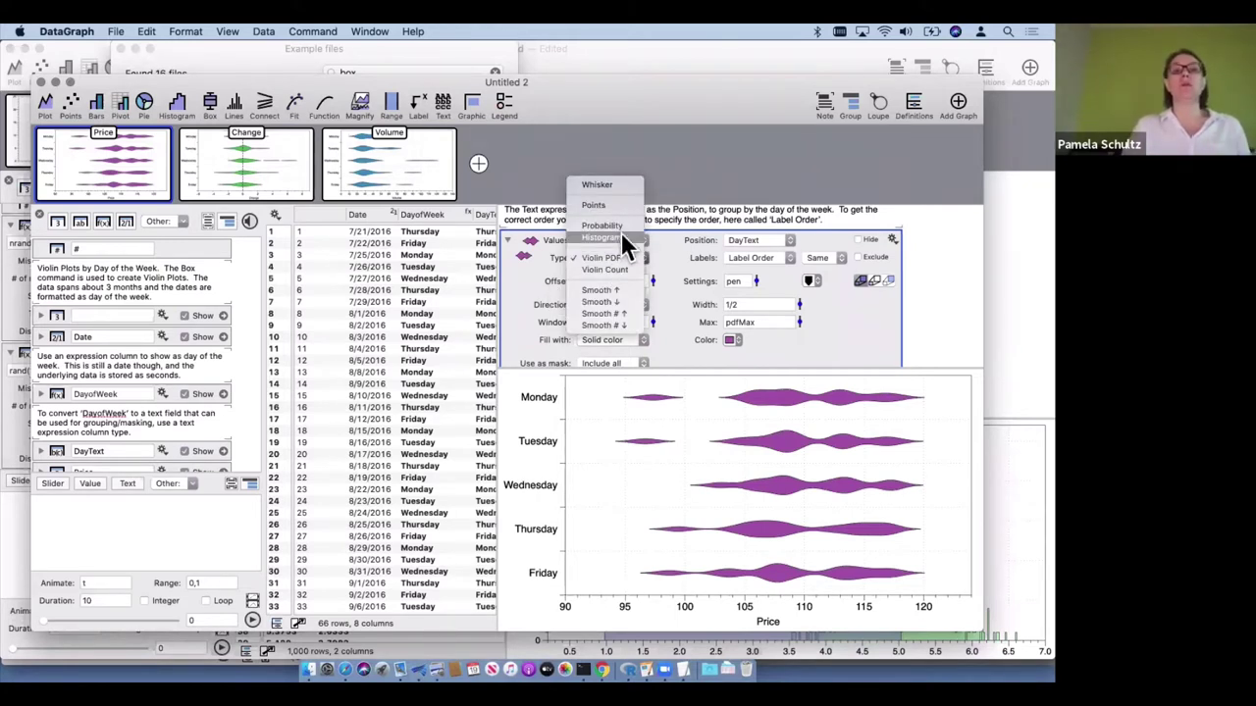
{"action": "left_click", "coordinate": [525, 306]}
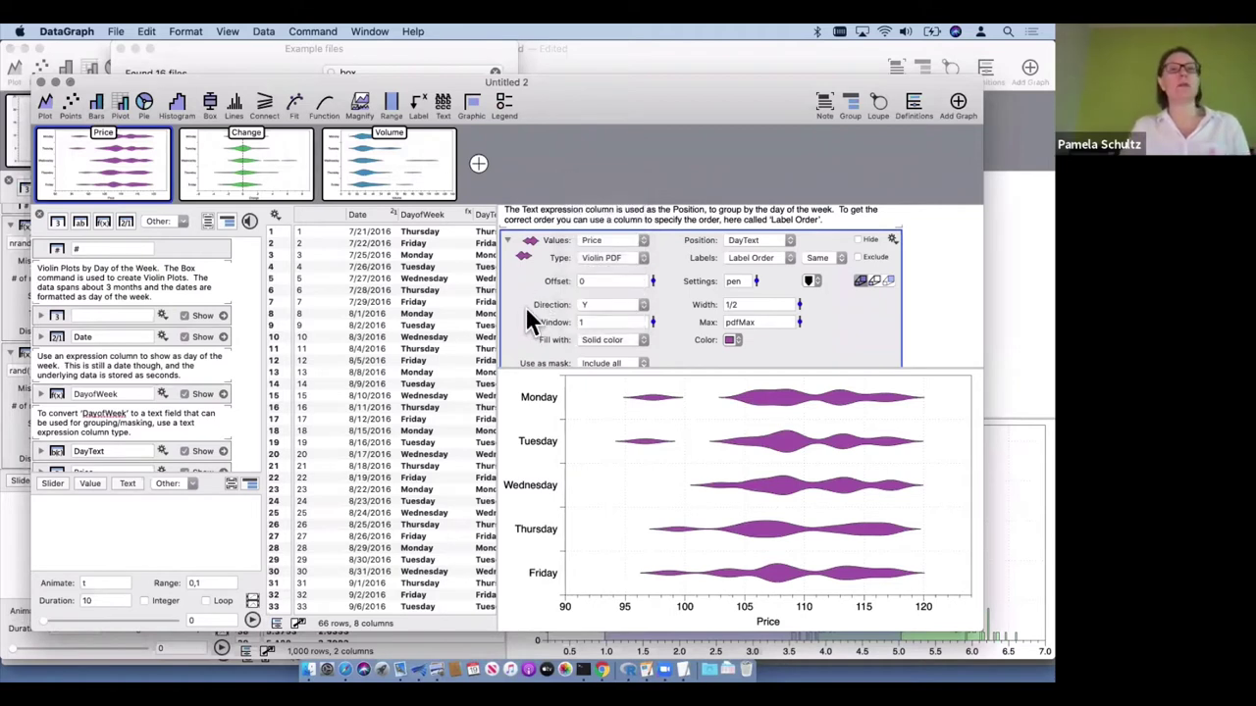
{"action": "left_click", "coordinate": [55, 80]}
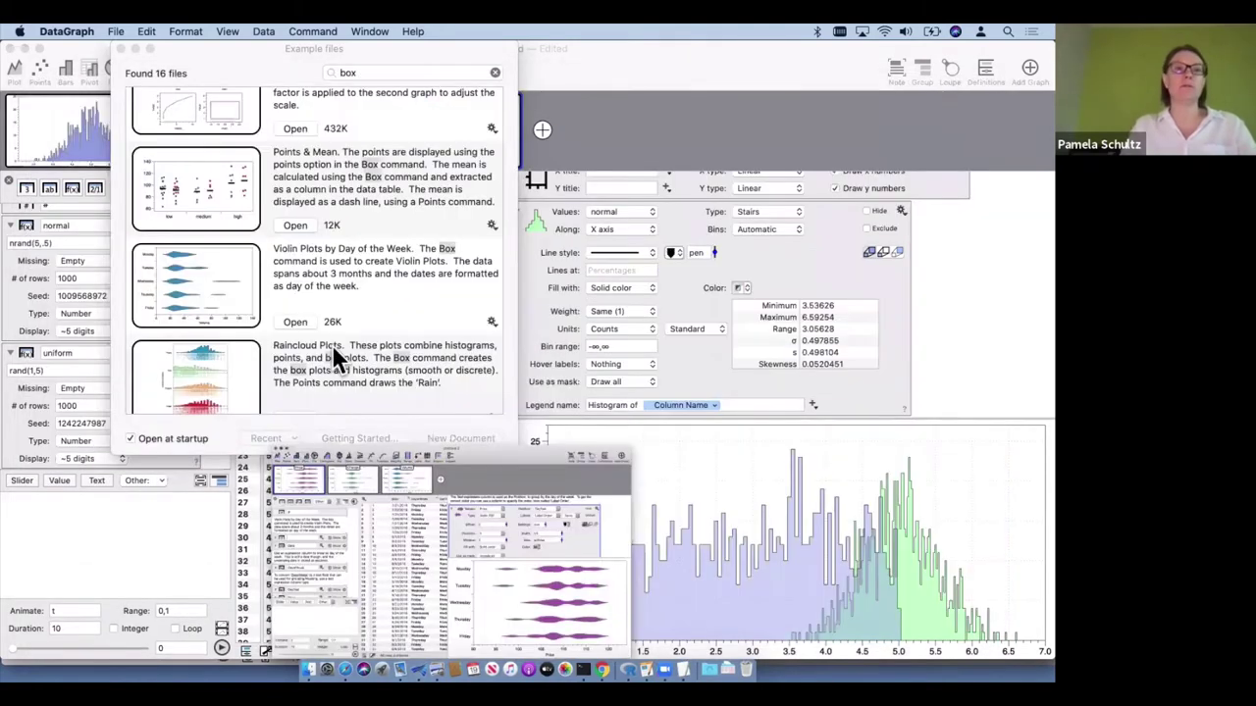
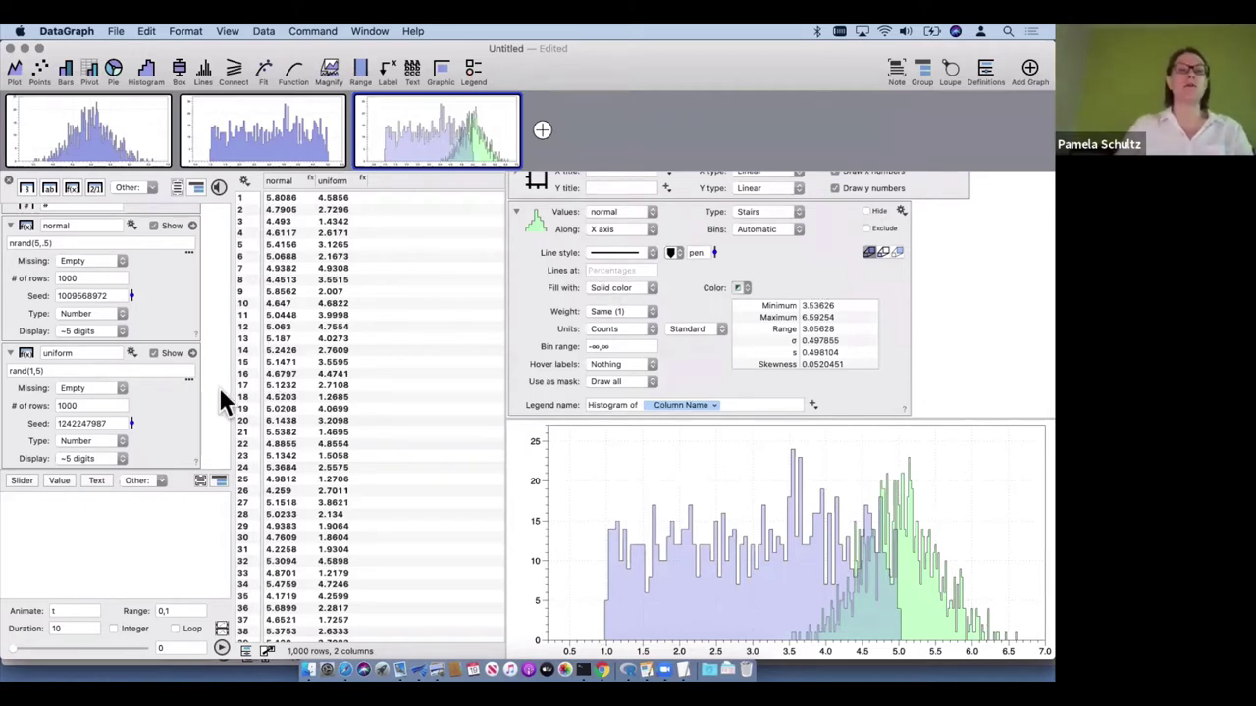
Collapse the settings of the normal and uniform column definitions, and select the normal column in the data table
{"action": "left_click", "coordinate": [163, 318]}
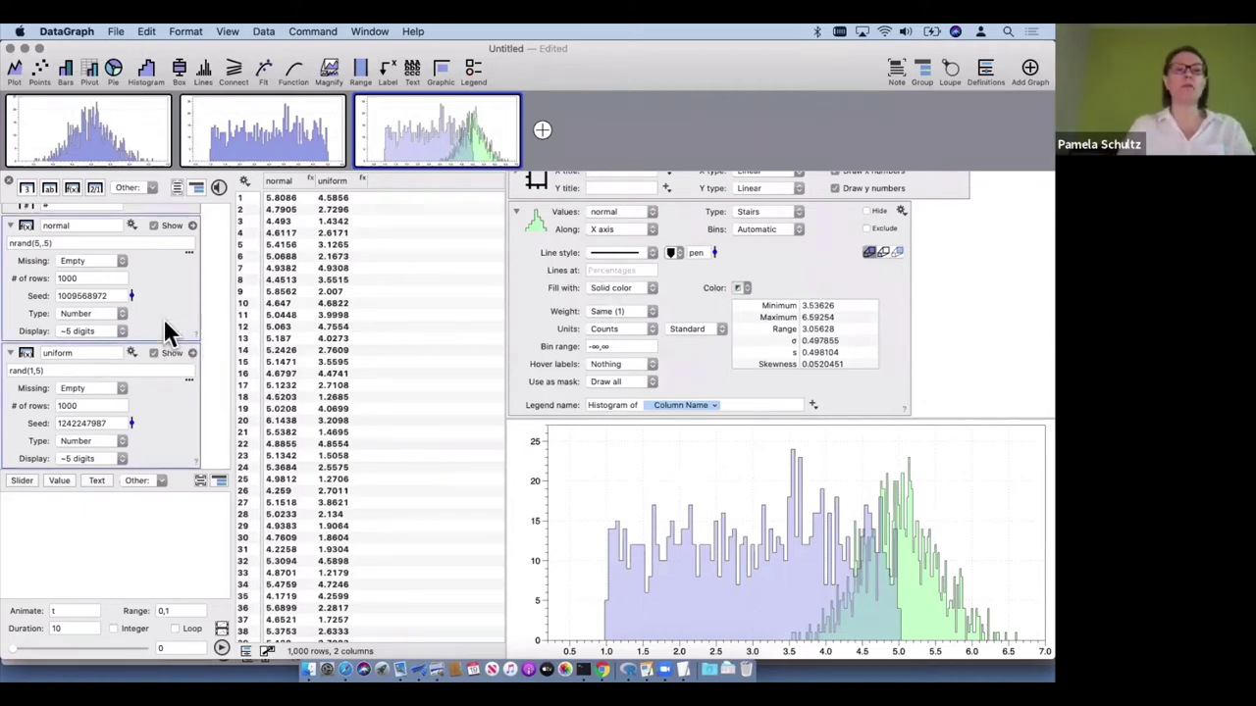
{"action": "key", "text": "Left"}
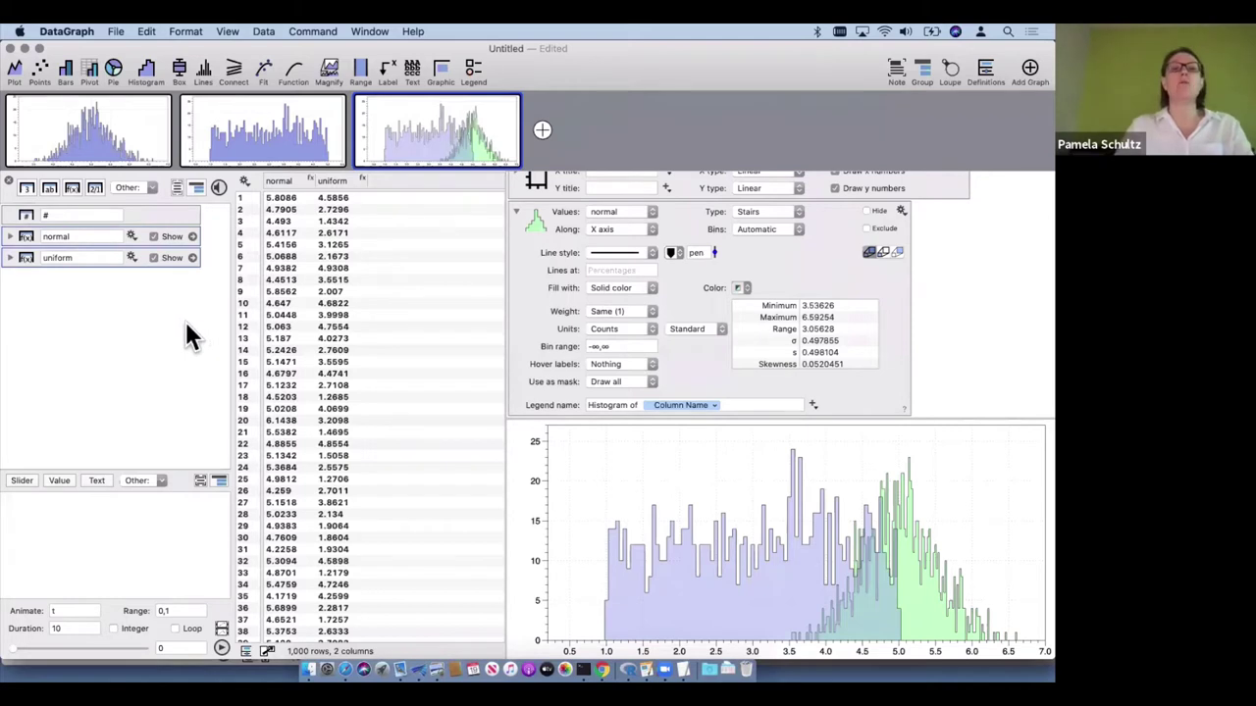
{"action": "left_click", "coordinate": [281, 183]}
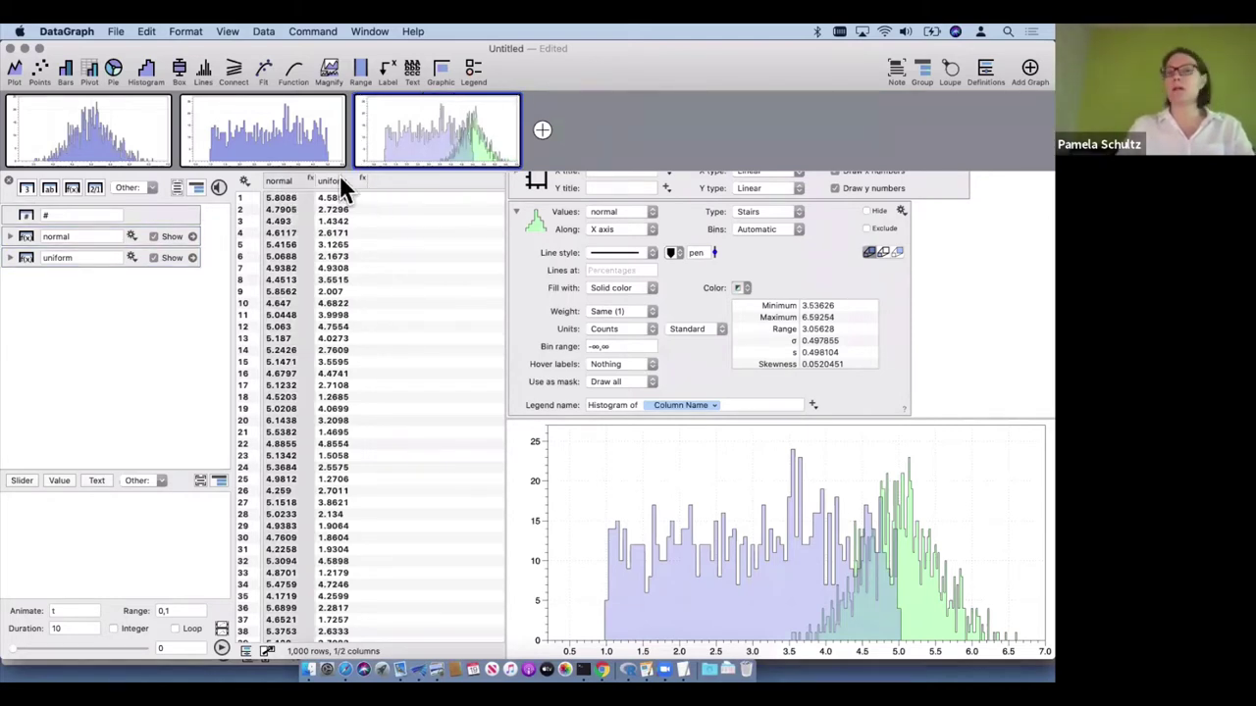
{"action": "left_click", "coordinate": [341, 183]}
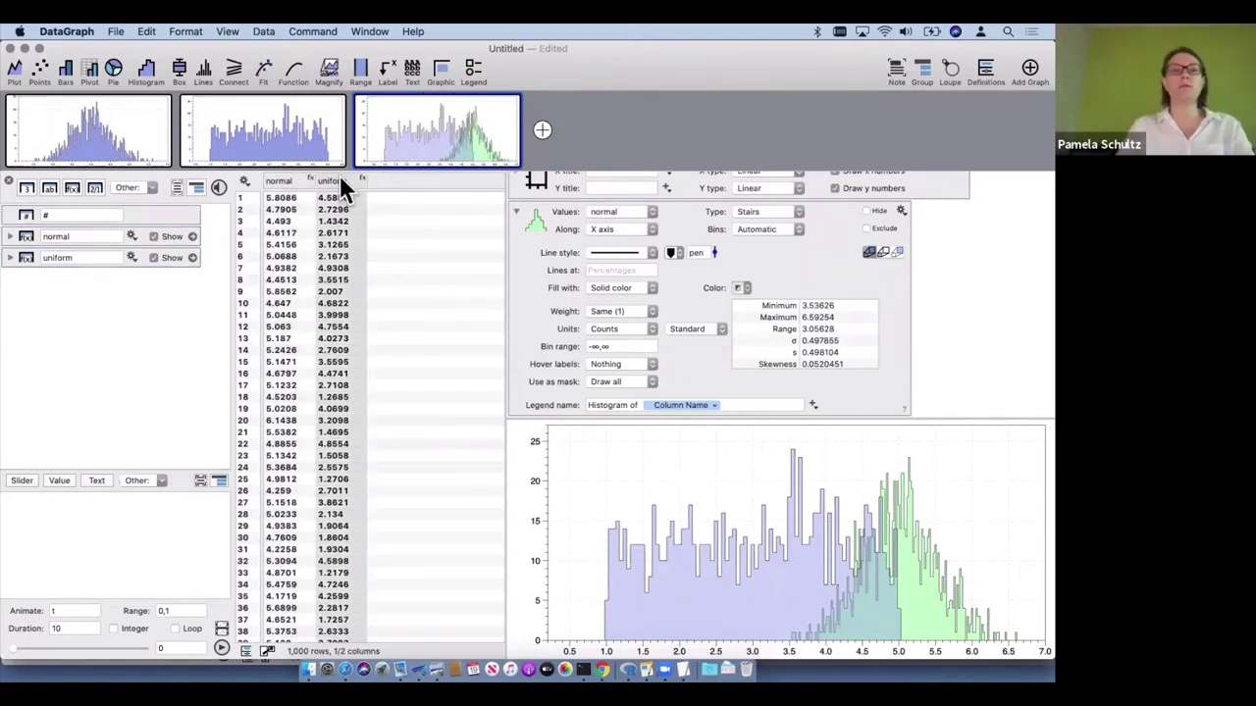
{"action": "left_click", "coordinate": [280, 181]}
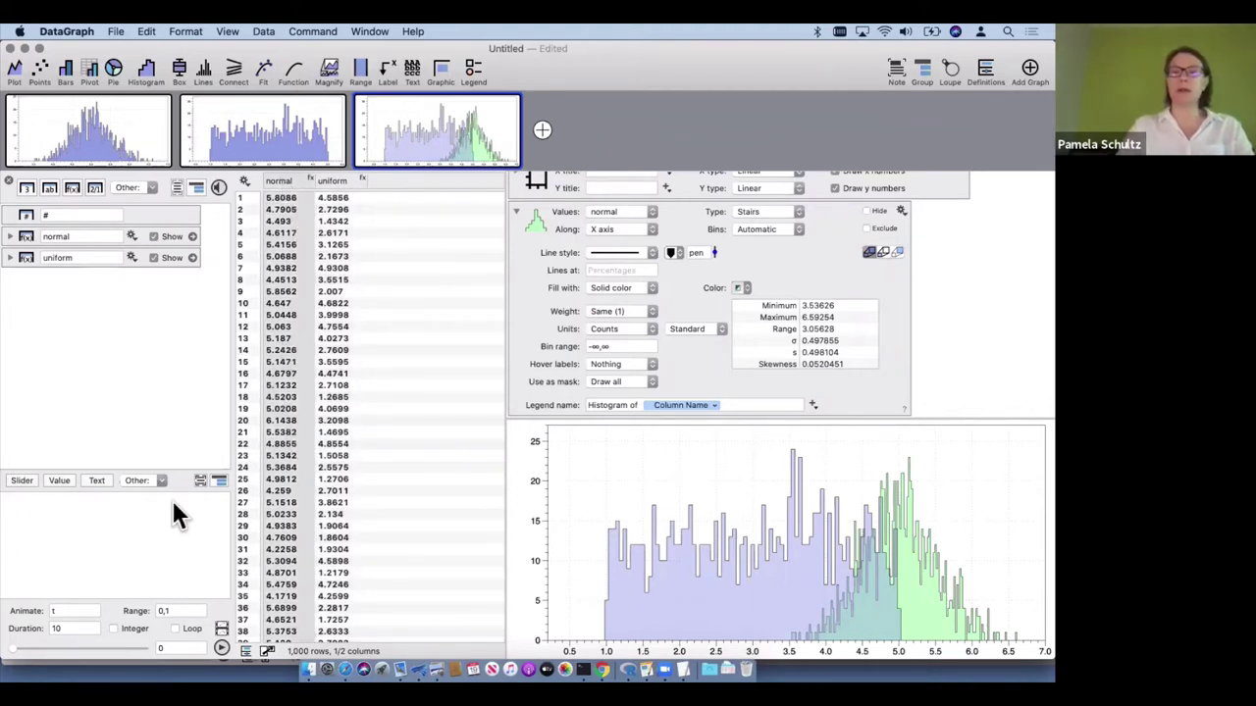
Enlarge the variables area, add a Number from Column variable, and set its column to normal
{"action": "left_click_drag", "start_coordinate": [175, 469], "coordinate": [174, 426]}
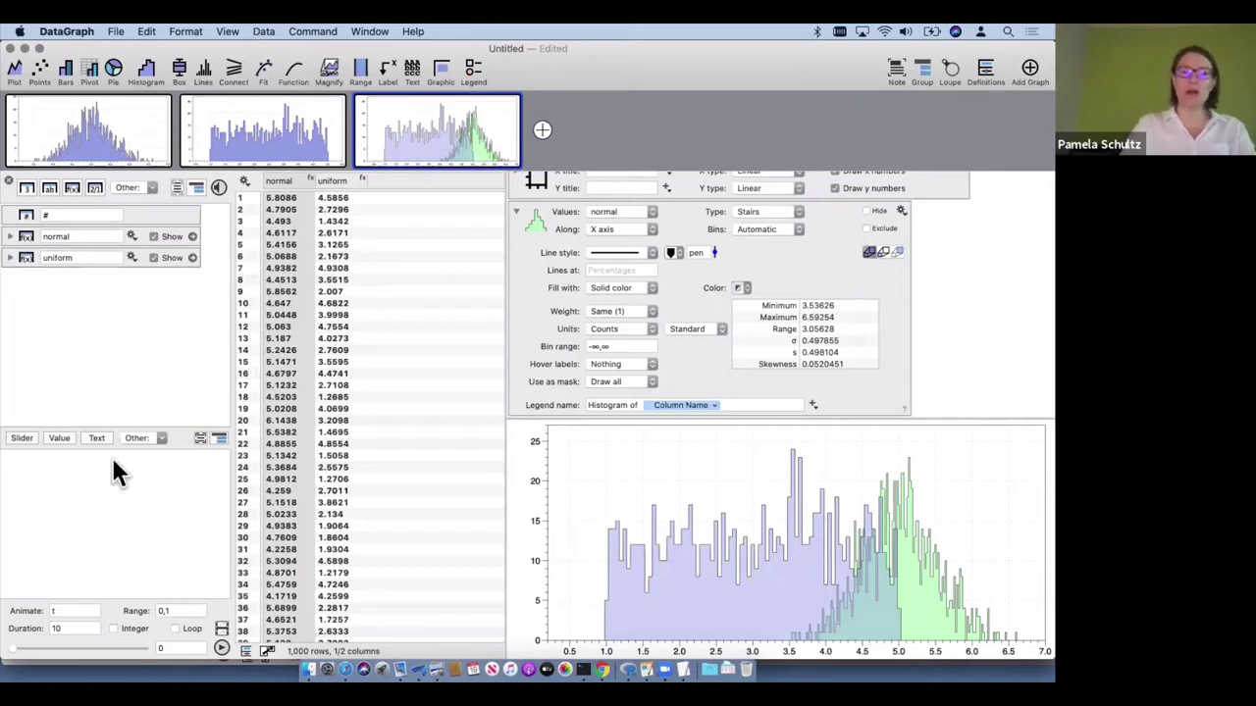
{"action": "left_click", "coordinate": [138, 439]}
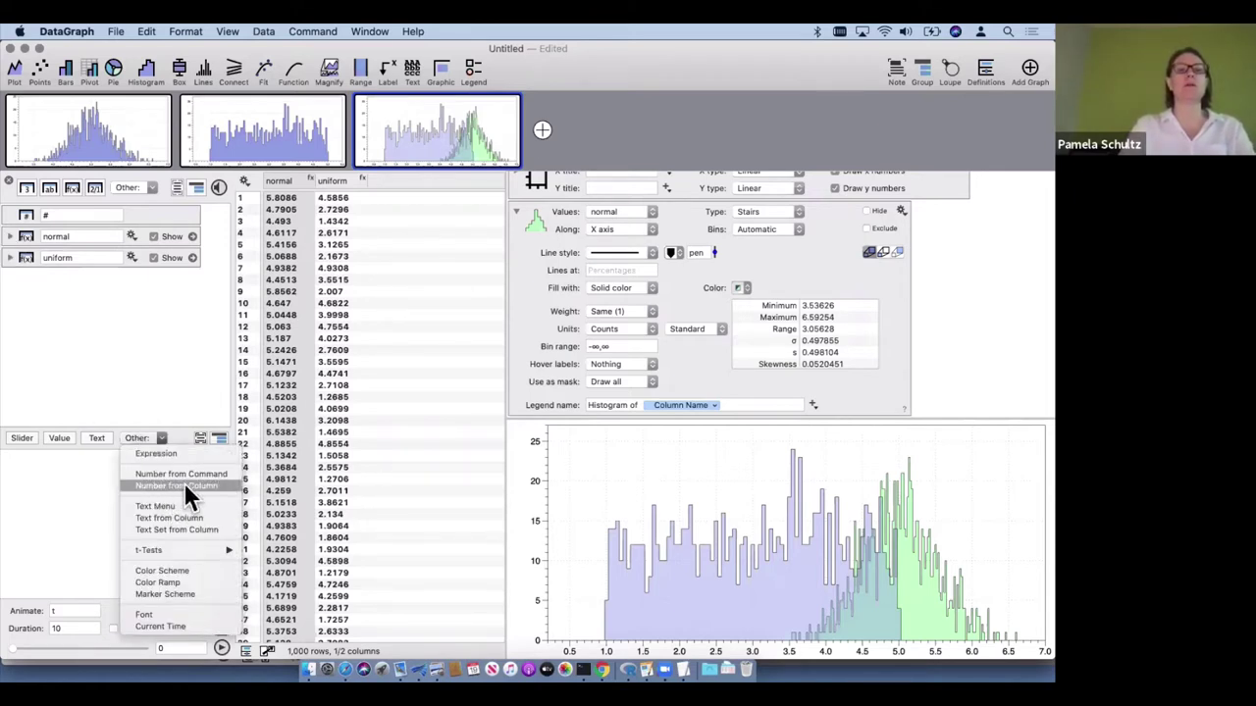
{"action": "left_click", "coordinate": [216, 485]}
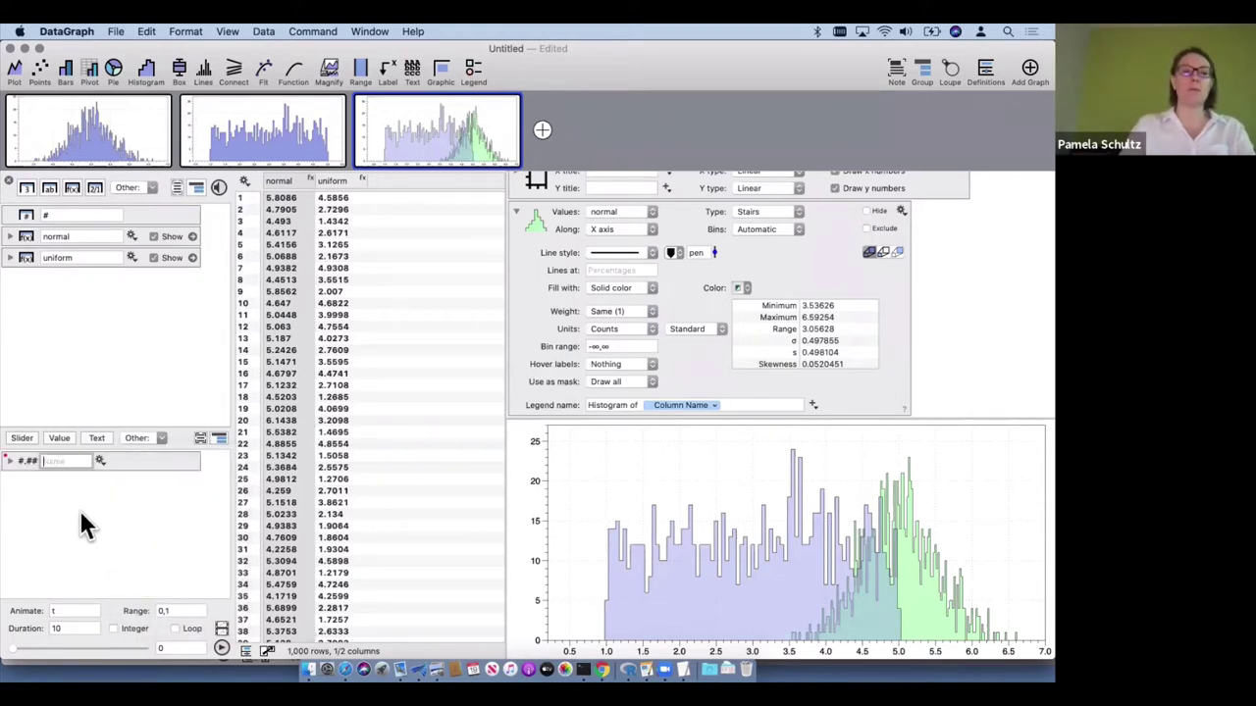
{"action": "left_click", "coordinate": [10, 461]}
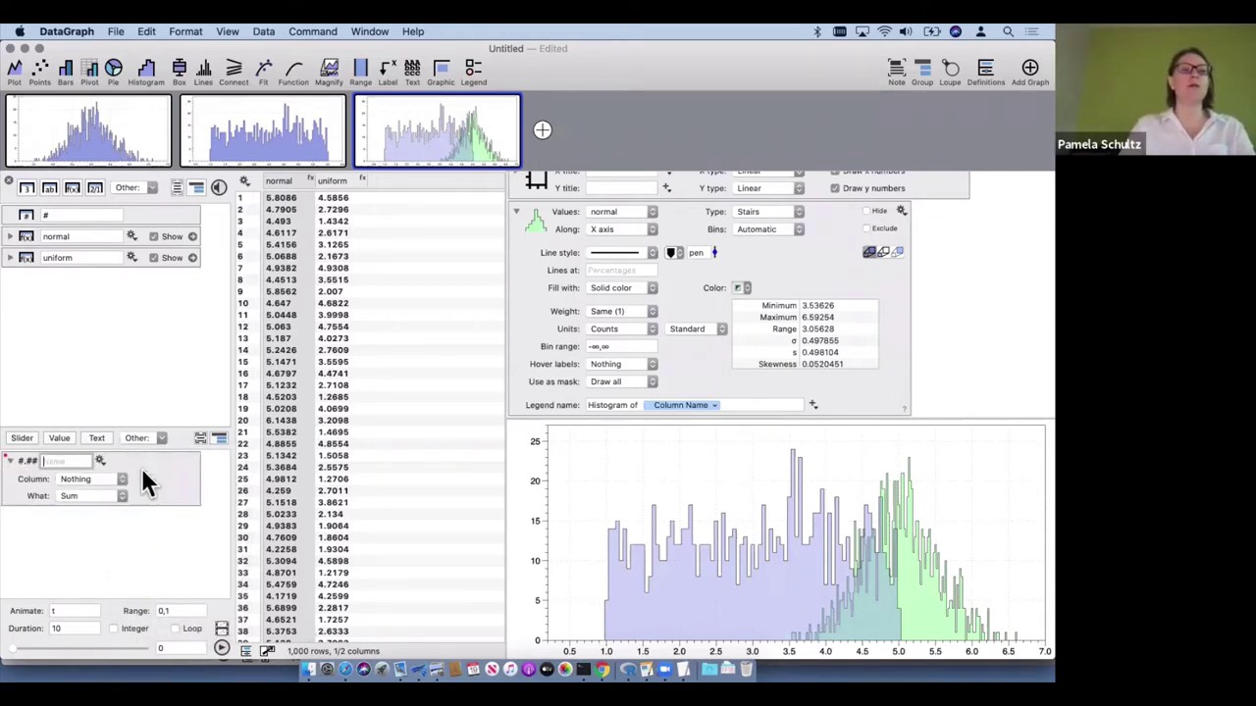
{"action": "left_click", "coordinate": [81, 475]}
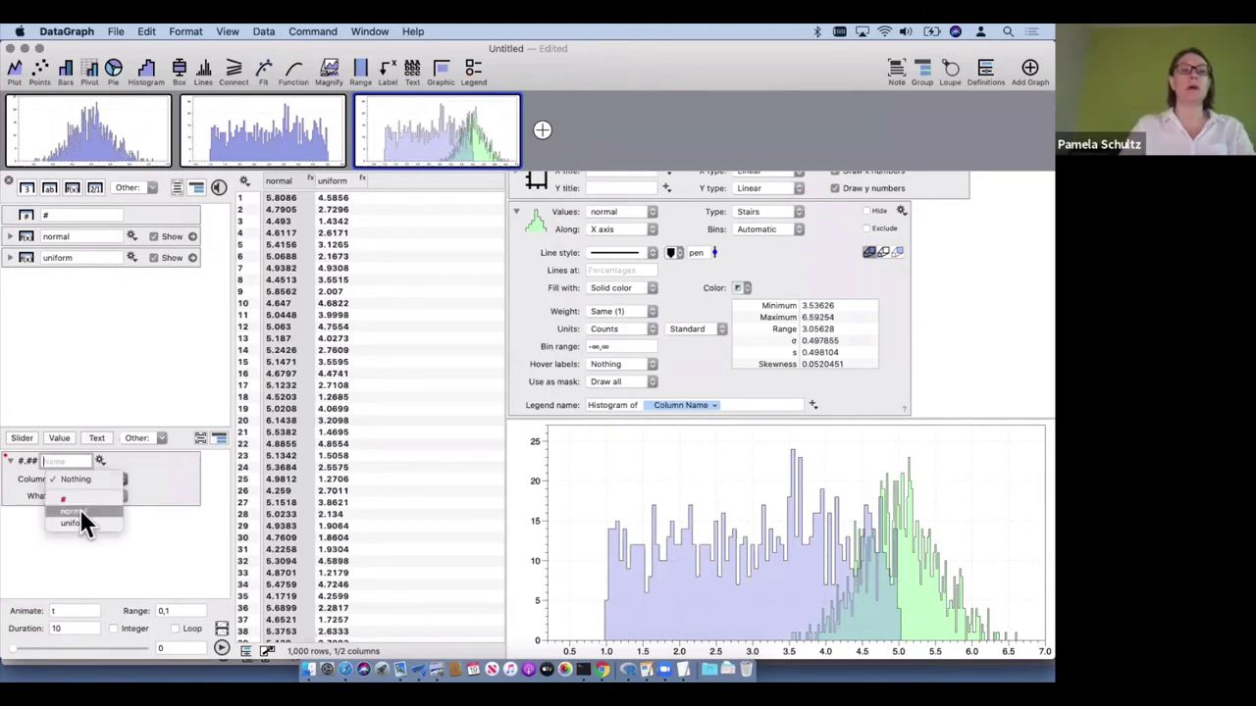
{"action": "left_click", "coordinate": [80, 508]}
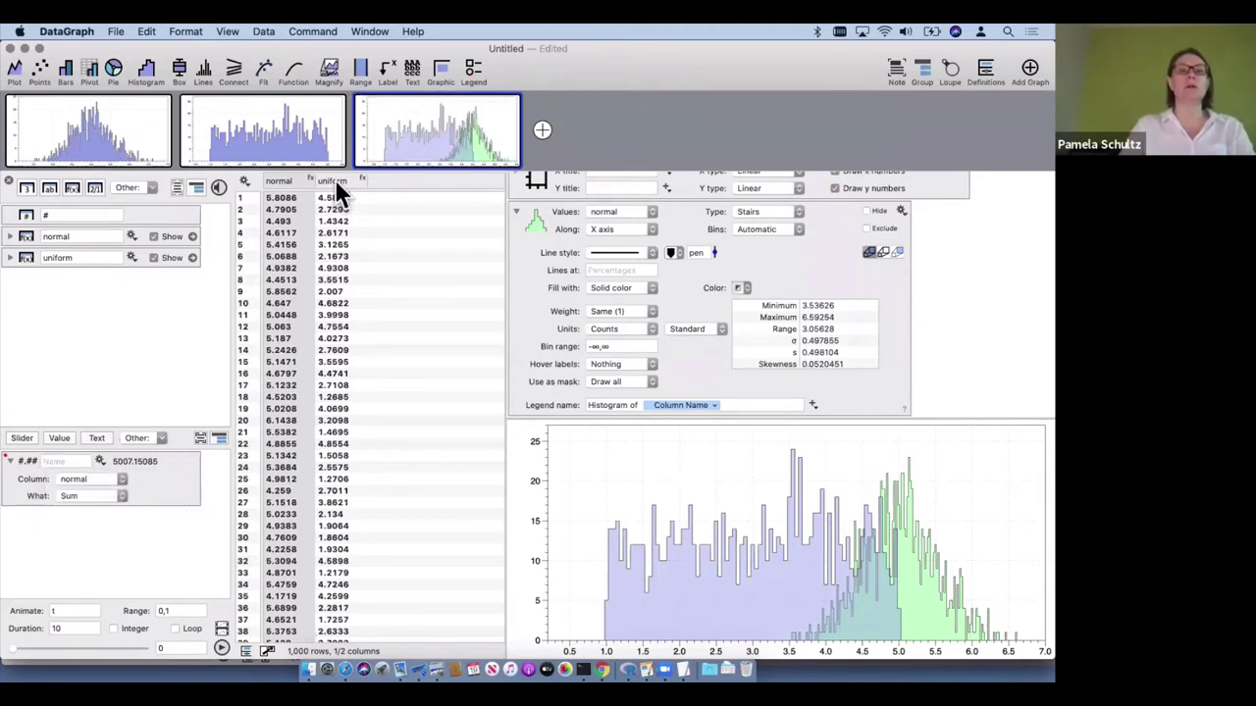
{"action": "mouse_move", "coordinate": [335, 180]}
{"action": "left_mouse_down"}
{"action": "mouse_move", "coordinate": [239, 283]}
{"action": "mouse_move", "coordinate": [126, 374]}
{"action": "mouse_move", "coordinate": [328, 195]}
{"action": "mouse_move", "coordinate": [311, 202]}
{"action": "left_mouse_up"}
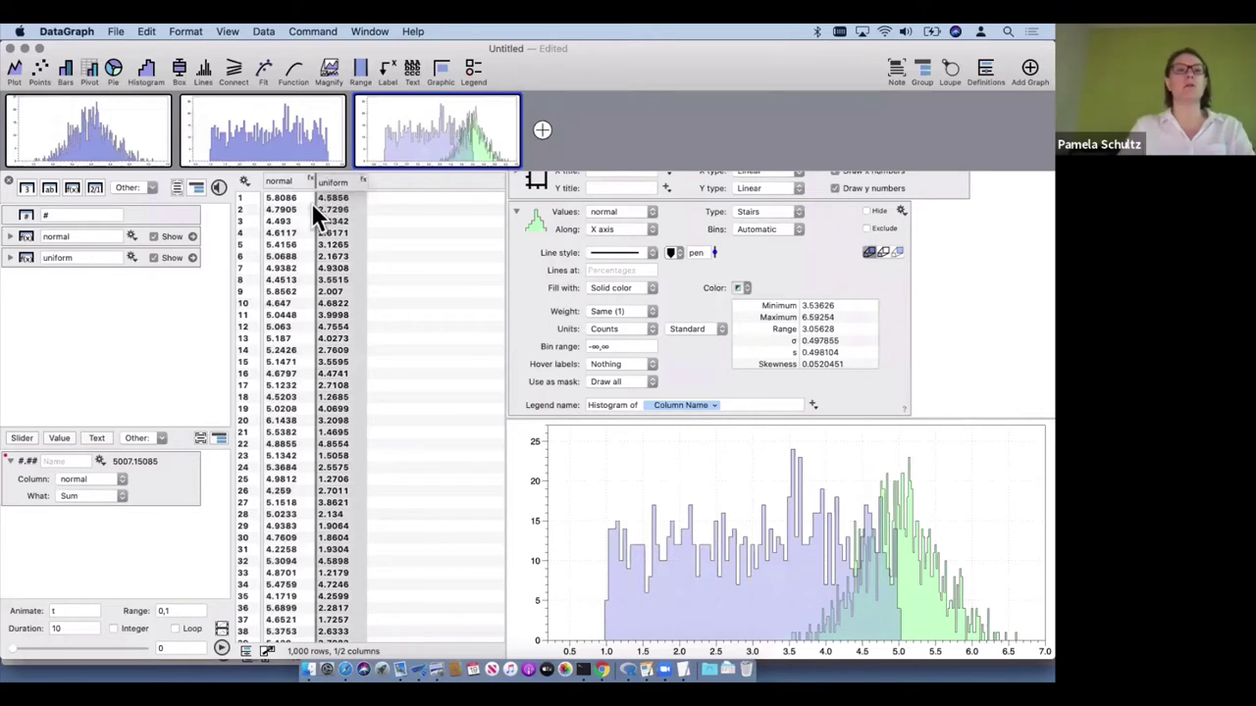
{"action": "left_click", "coordinate": [116, 509]}
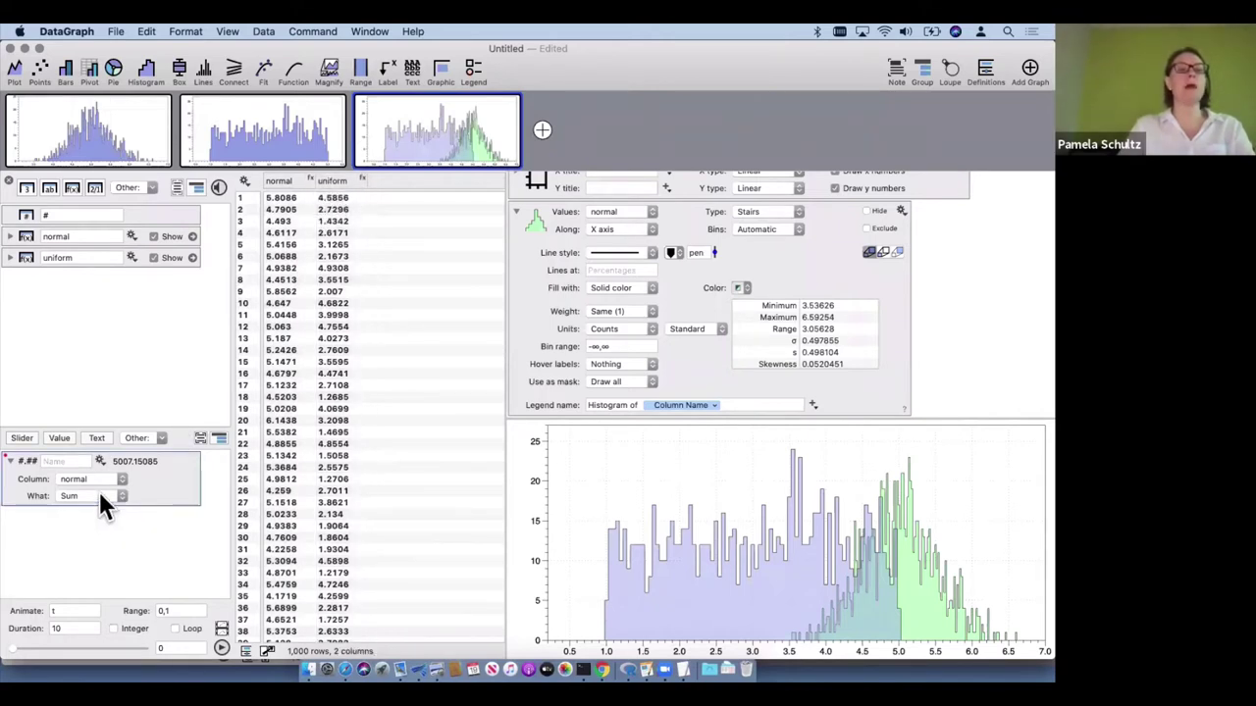
Give the variables area more room, review the available statistics, and set the normal column's variable to Mean
{"action": "left_click", "coordinate": [100, 493]}
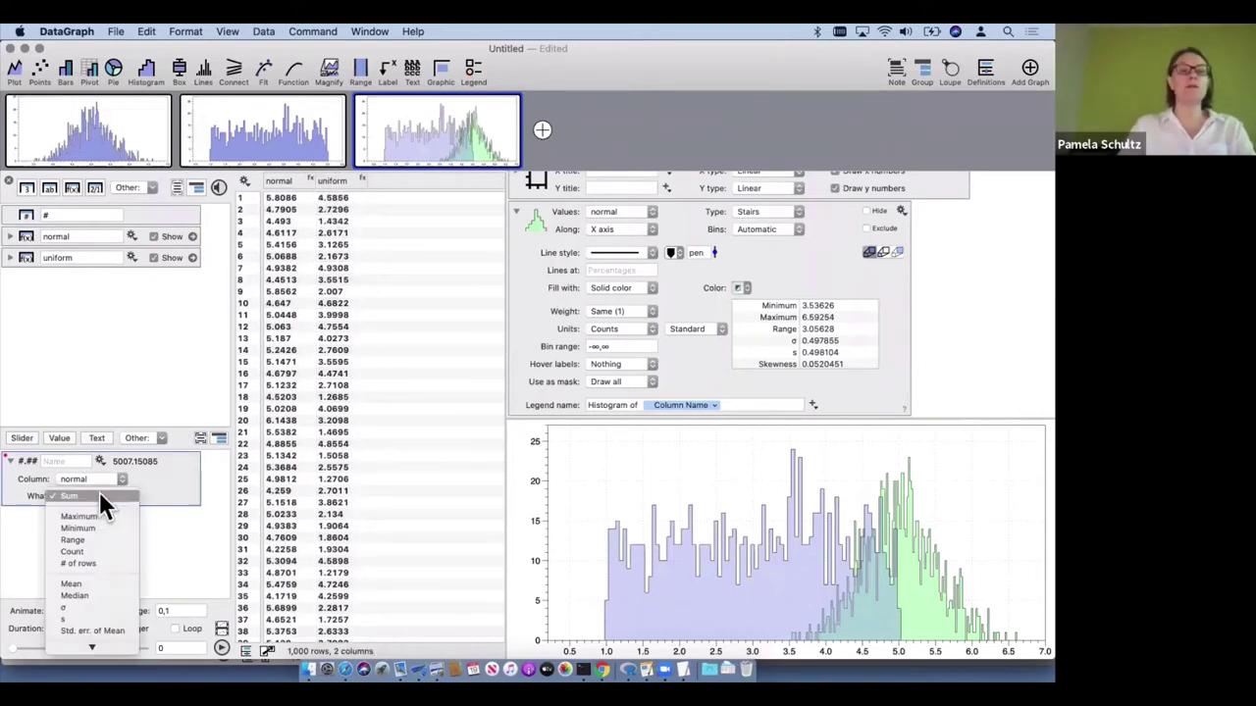
{"action": "left_click", "coordinate": [174, 428]}
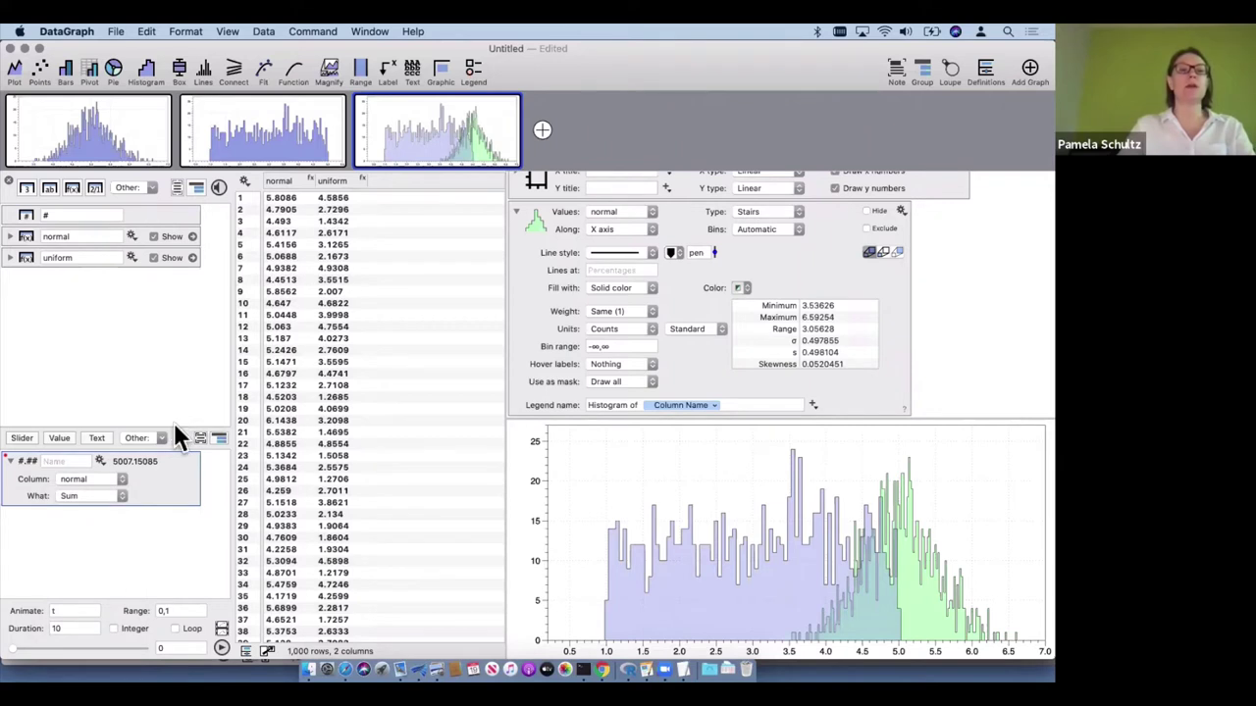
{"action": "left_click_drag", "start_coordinate": [173, 425], "coordinate": [171, 286]}
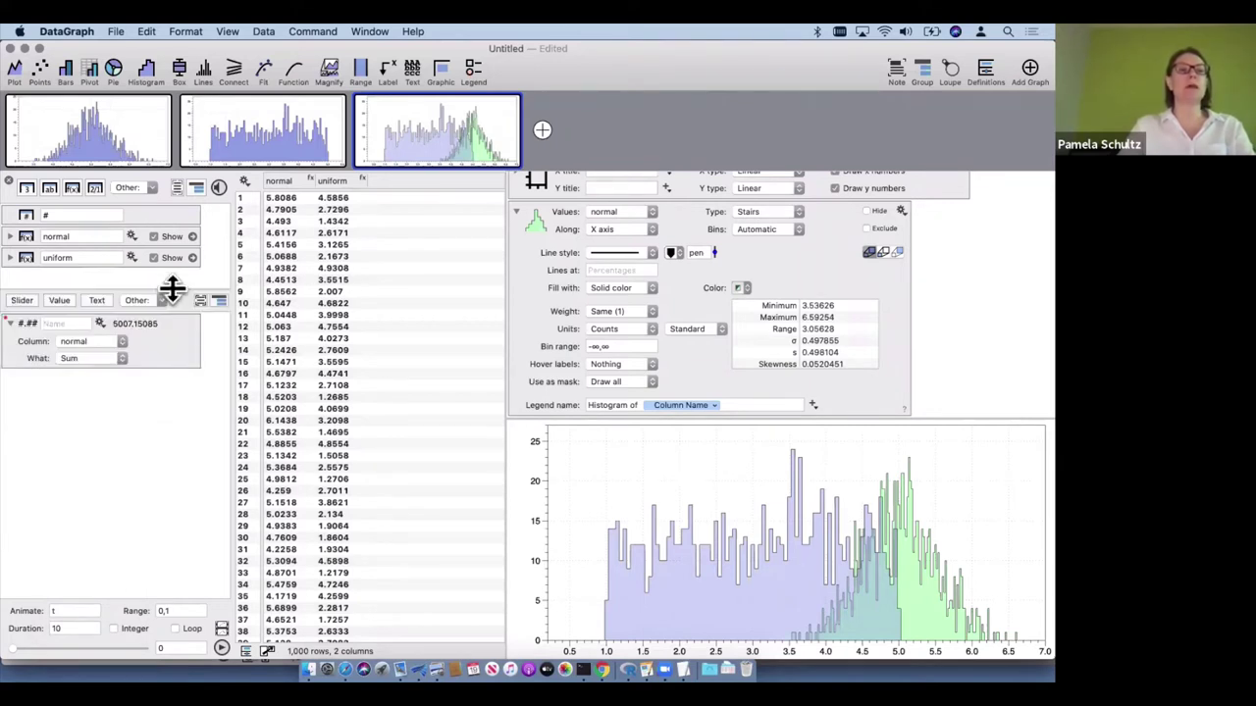
{"action": "left_click", "coordinate": [85, 335]}
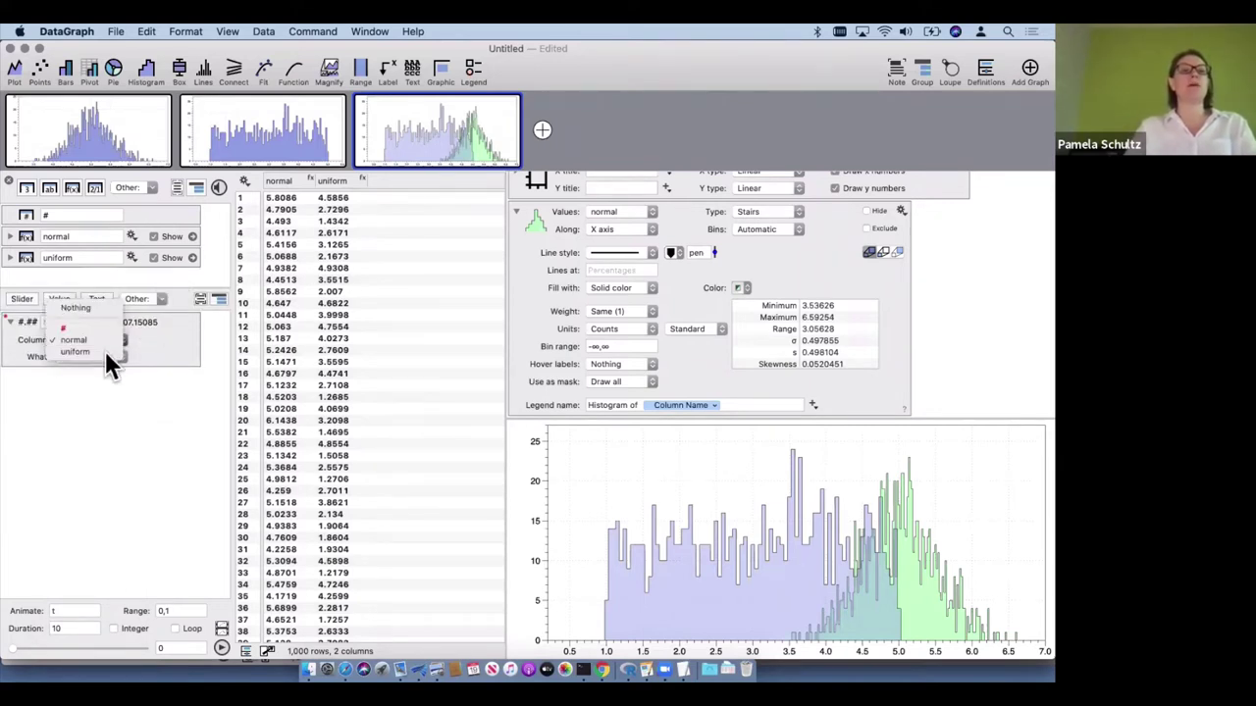
{"action": "left_click", "coordinate": [102, 343]}
{"action": "left_click", "coordinate": [102, 353]}
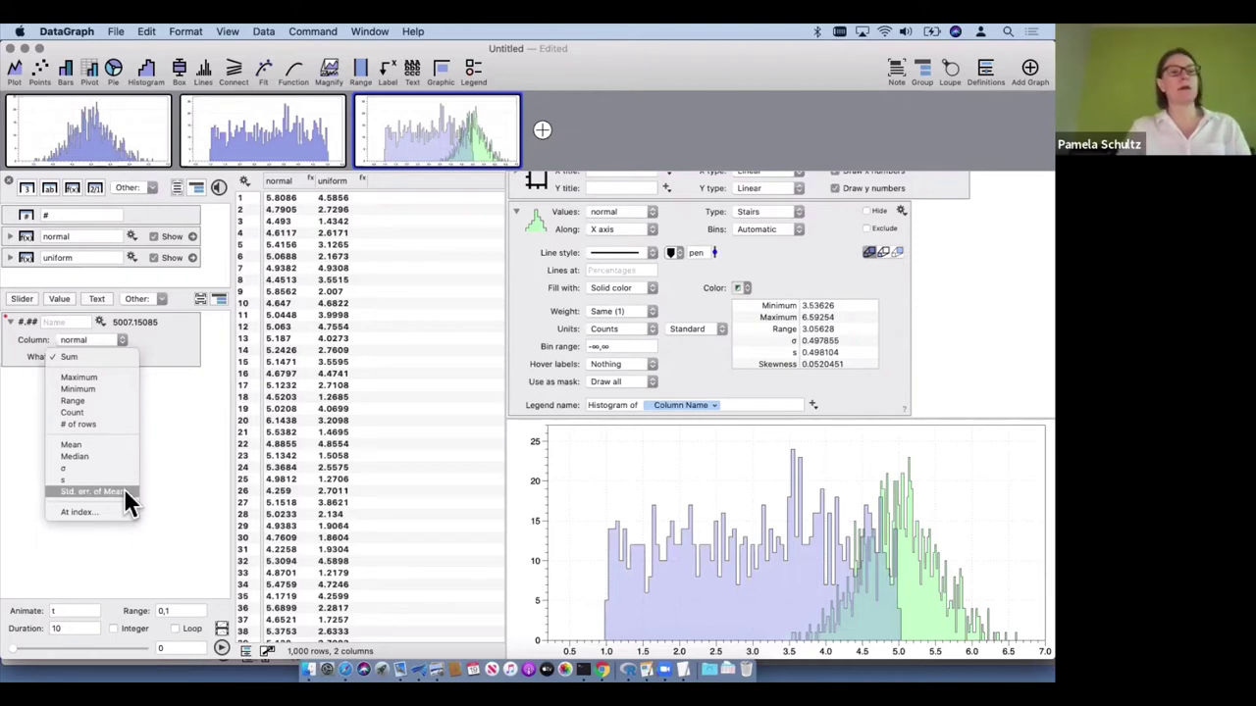
{"action": "left_click", "coordinate": [169, 441]}
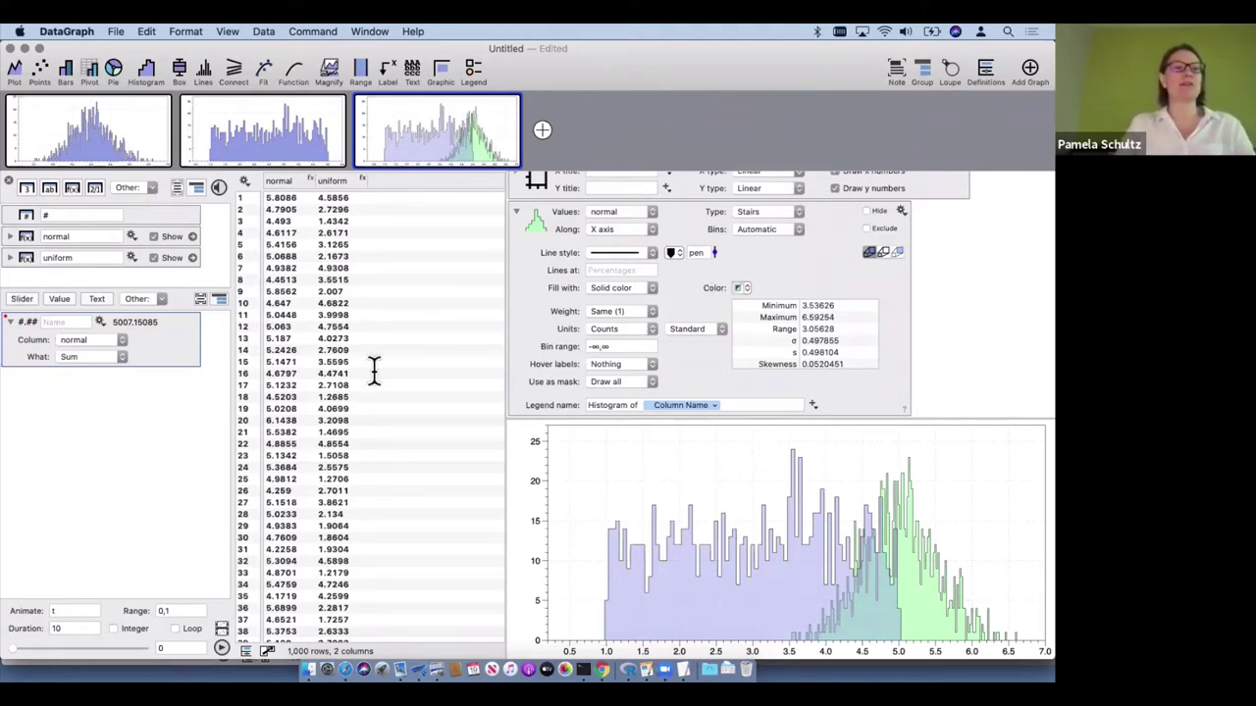
{"action": "left_click", "coordinate": [98, 355]}
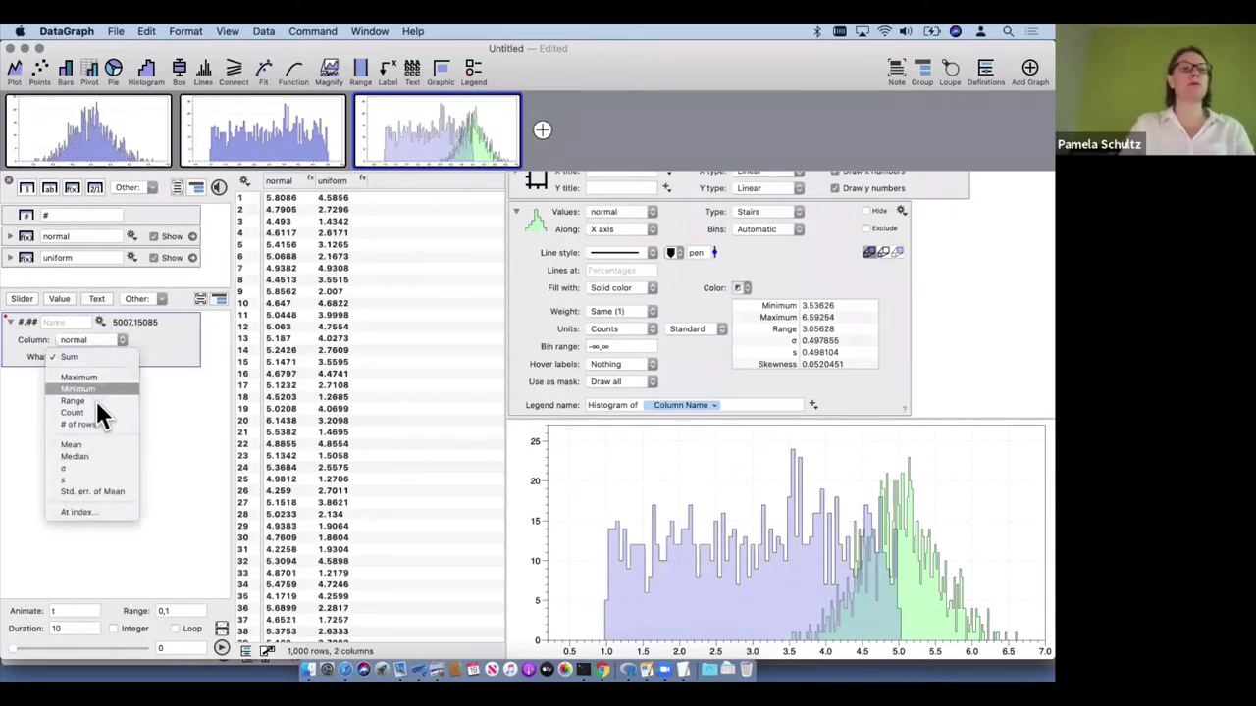
{"action": "left_click", "coordinate": [96, 441]}
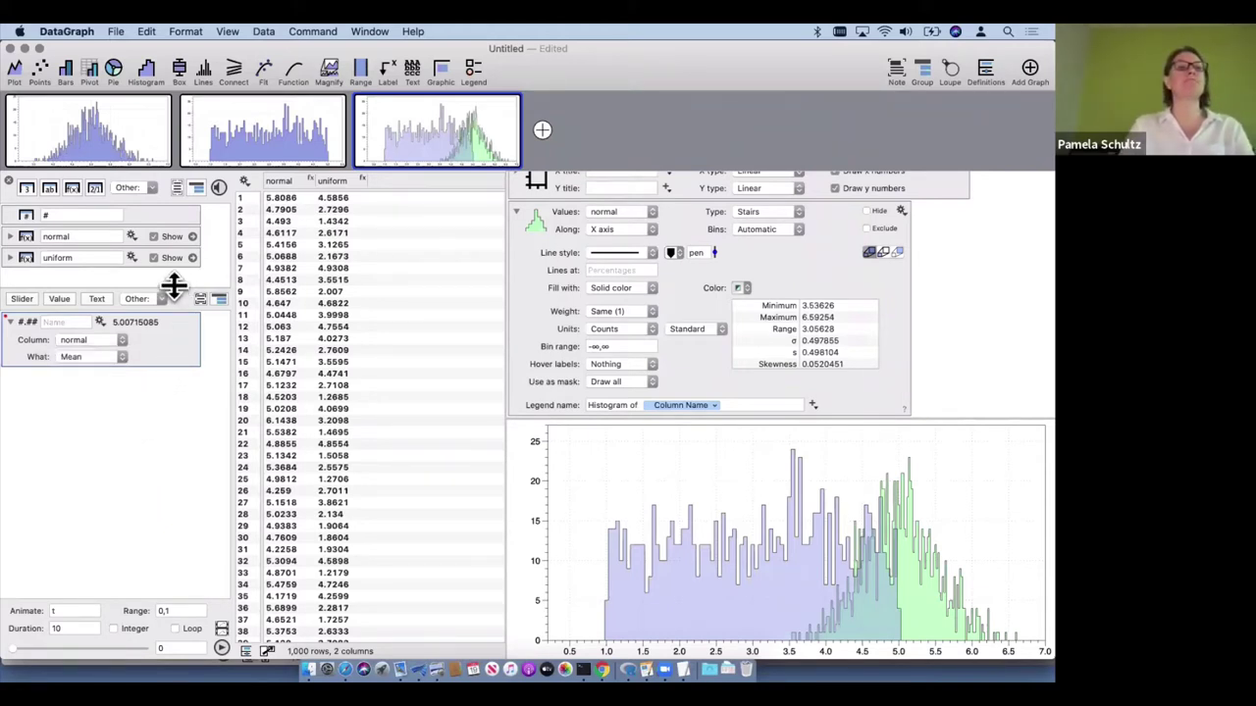
Shrink the variables area slightly and name the normal column's mean variable mean_n
{"action": "left_click_drag", "start_coordinate": [174, 287], "coordinate": [173, 335]}
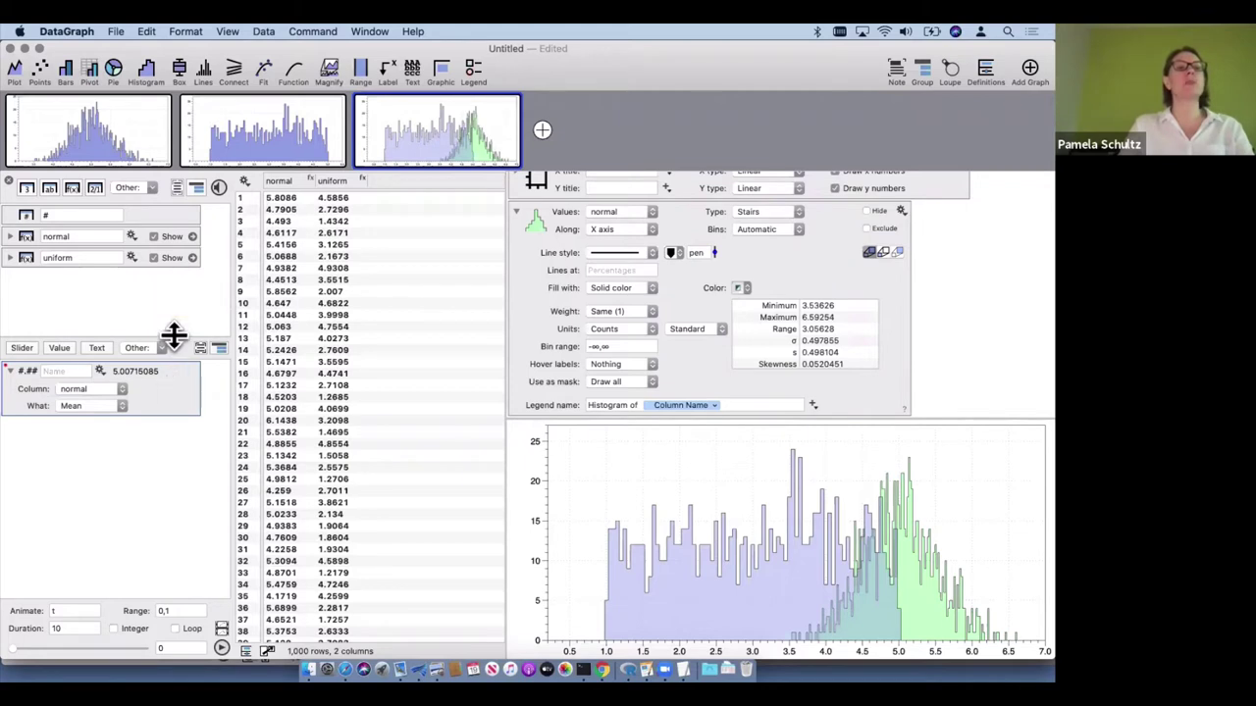
{"action": "left_click", "coordinate": [49, 371]}
{"action": "type", "text": "mean"}
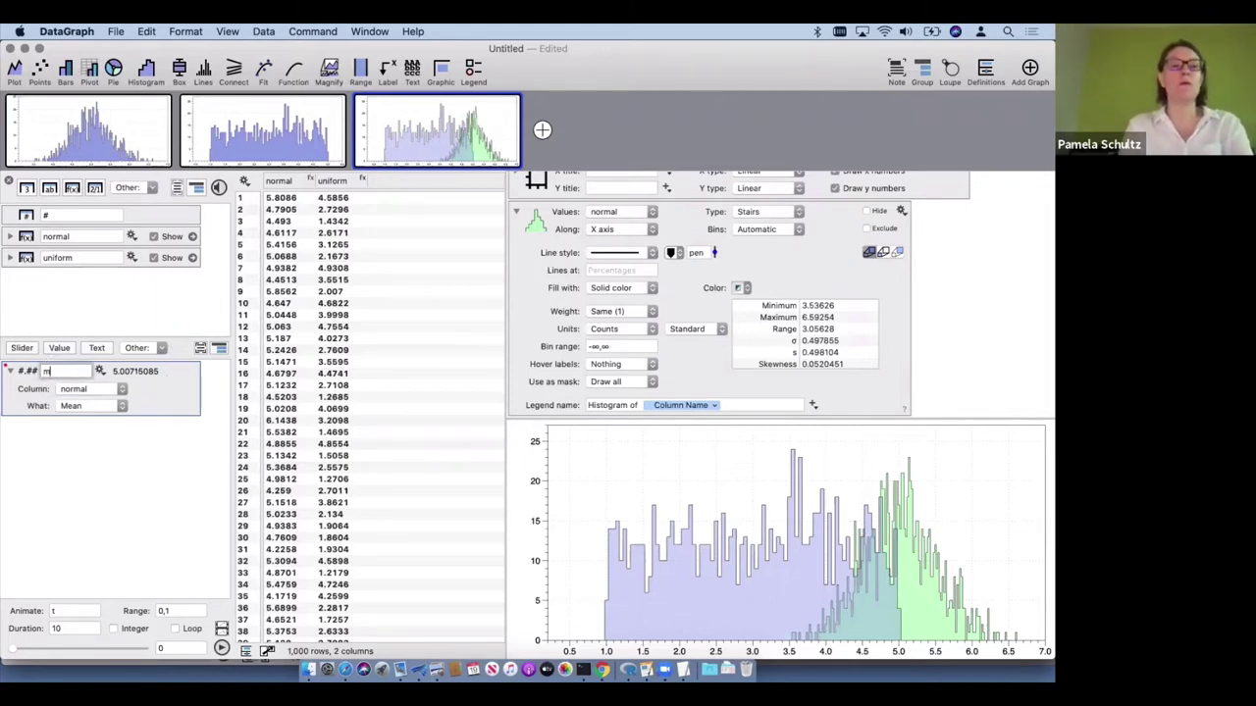
{"action": "left_click", "coordinate": [114, 477]}
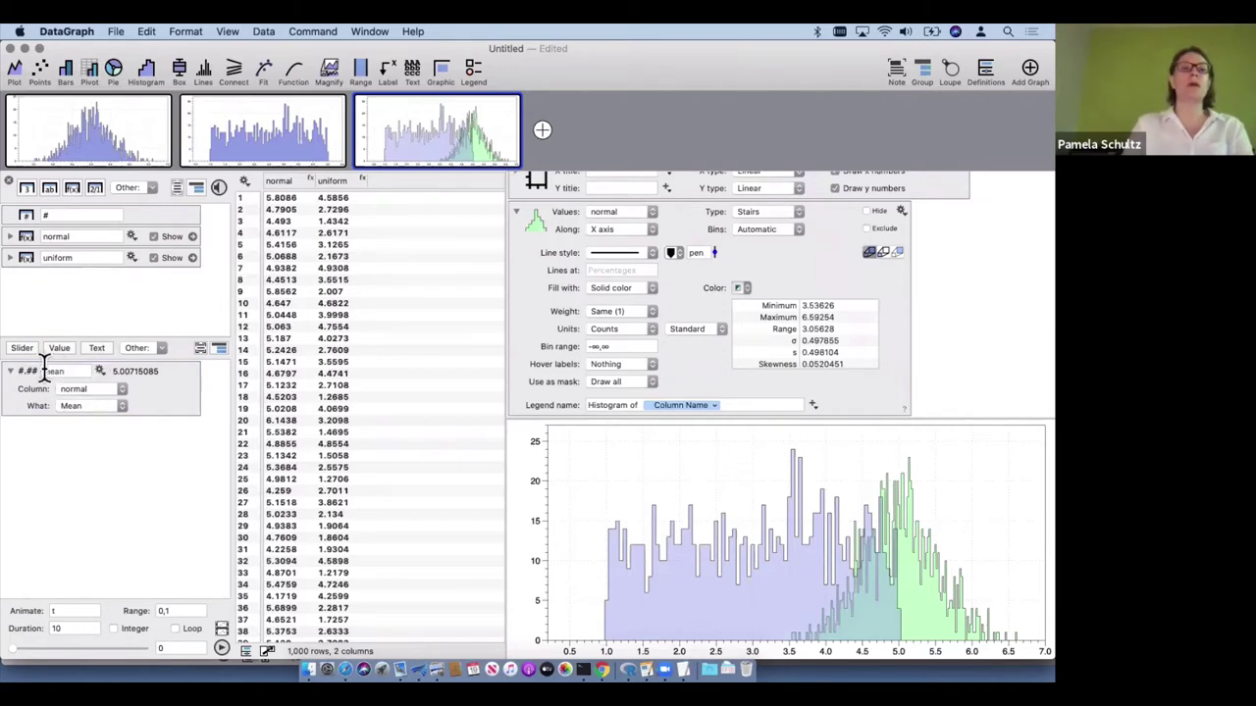
{"action": "left_click", "coordinate": [87, 369]}
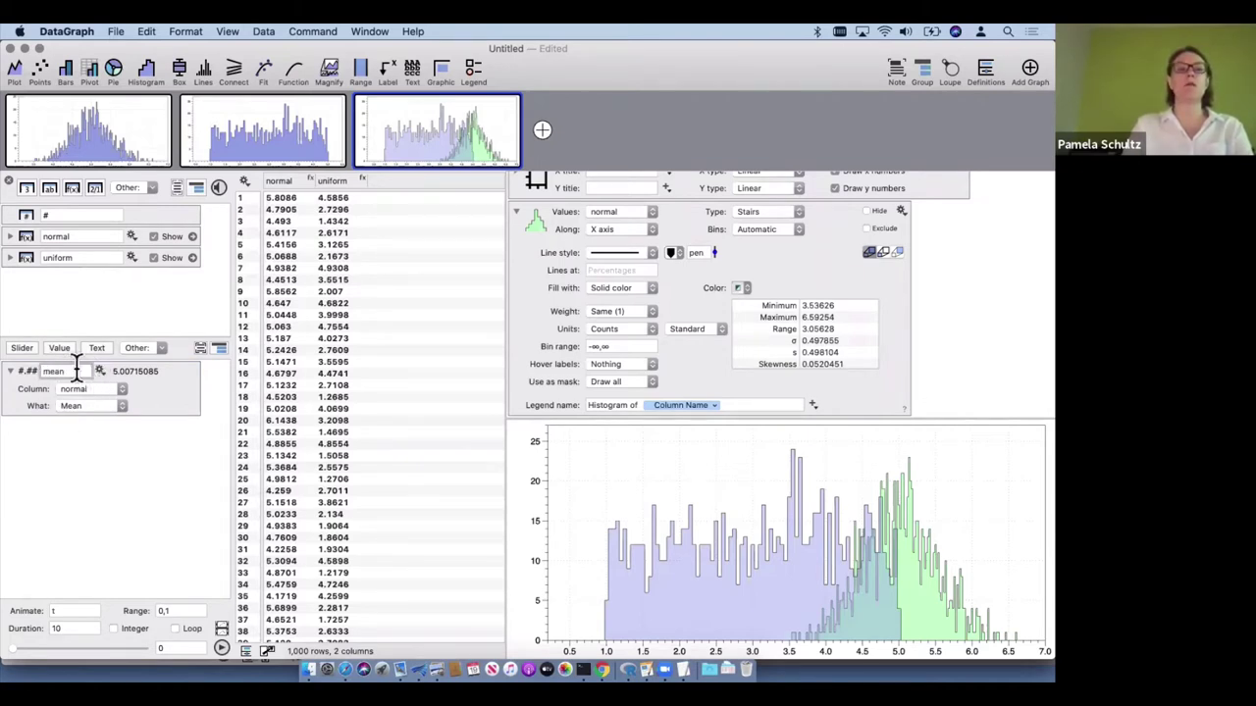
{"action": "type", "text": "_n"}
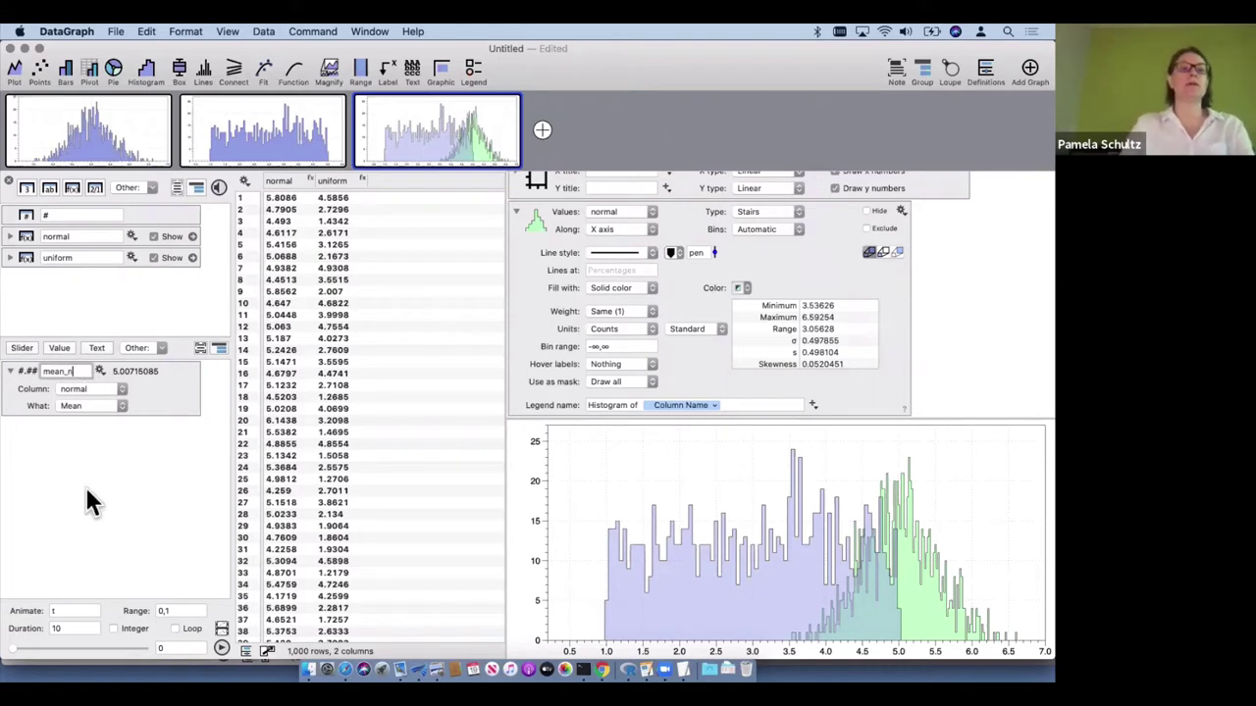
{"action": "key", "text": "Return"}
Duplicate the mean_n variable, assign the uniform column to the copy, and name it mean_u
{"action": "left_click", "coordinate": [33, 403]}
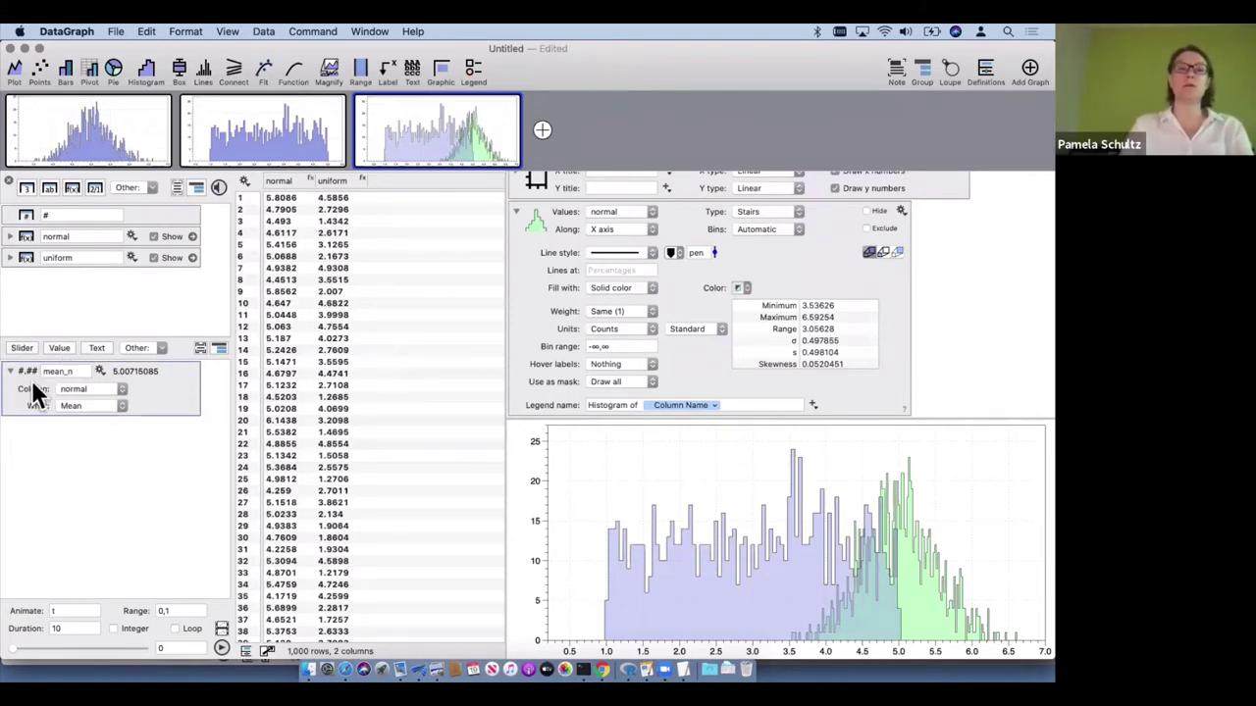
{"action": "left_click_drag", "start_coordinate": [26, 392], "coordinate": [43, 460]}
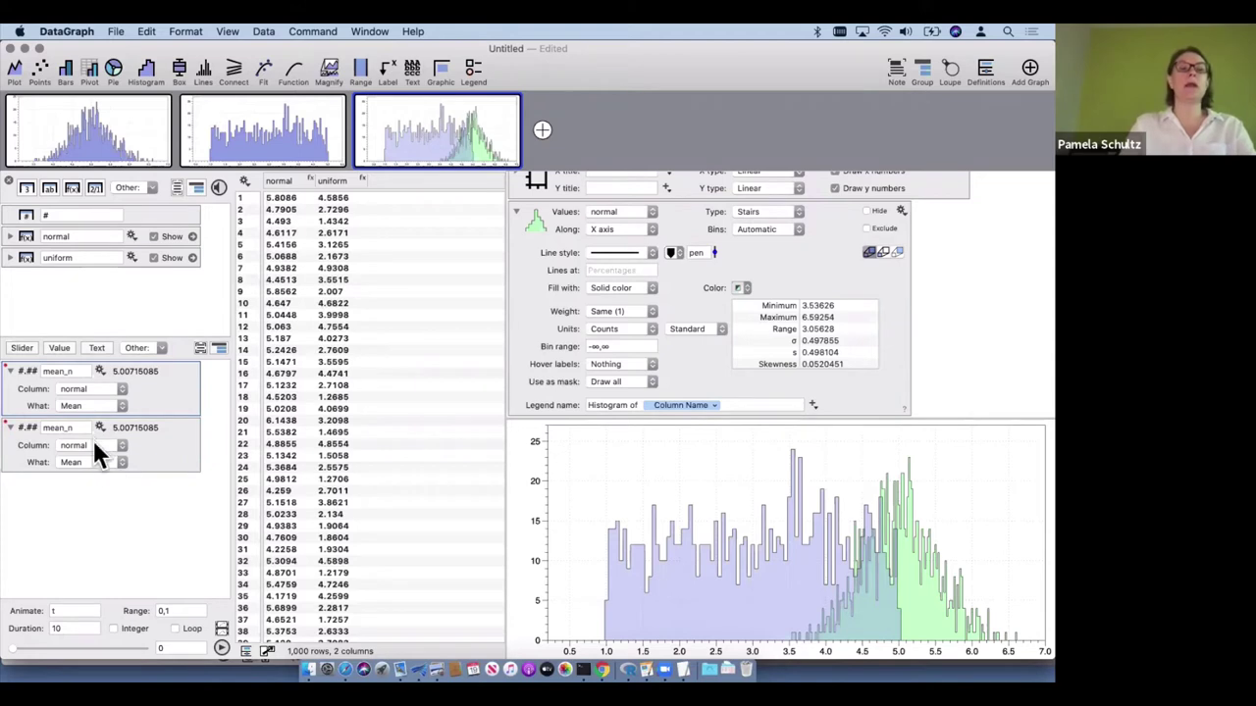
{"action": "left_click_drag", "start_coordinate": [343, 183], "coordinate": [85, 447]}
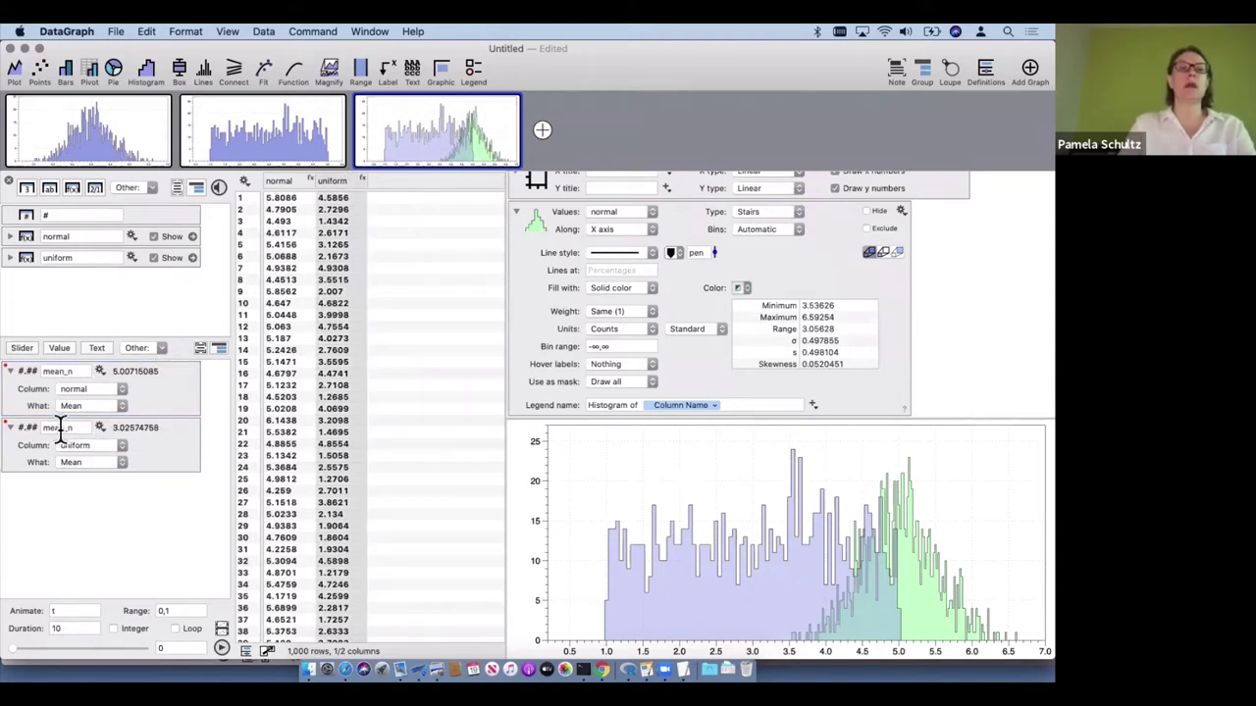
{"action": "key", "text": "BackSpace"}
{"action": "type", "text": "u"}
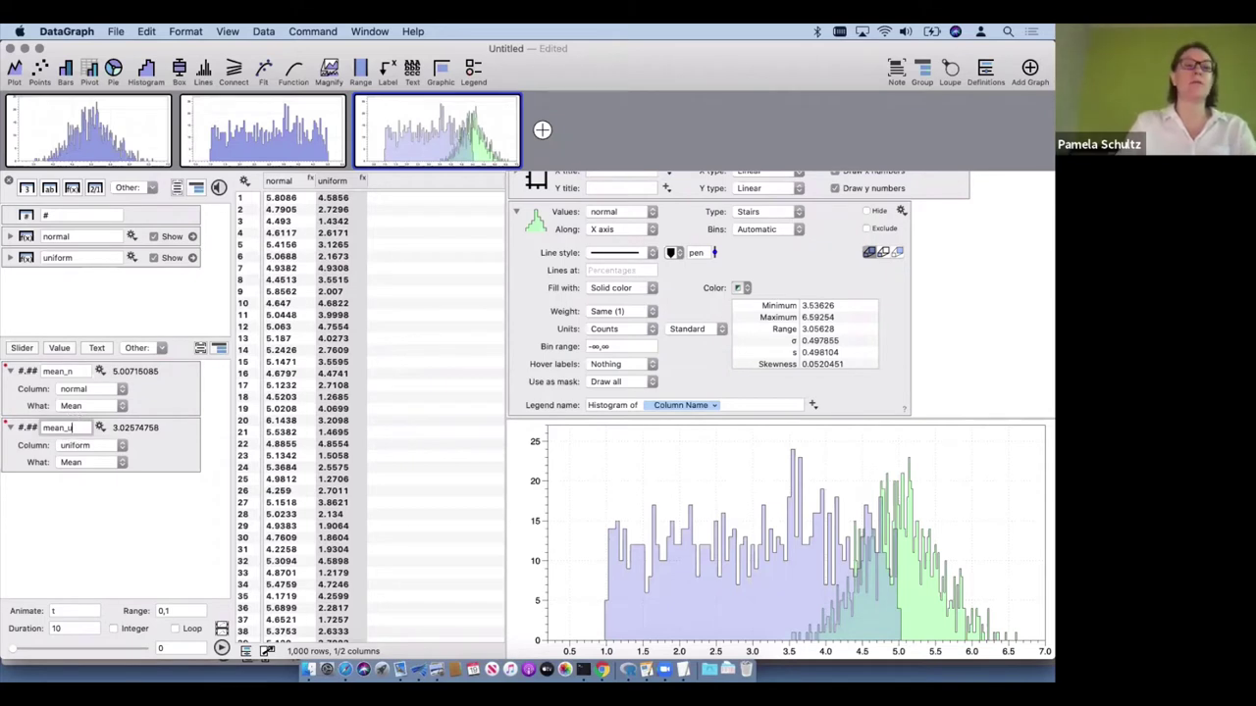
{"action": "left_click", "coordinate": [107, 523]}
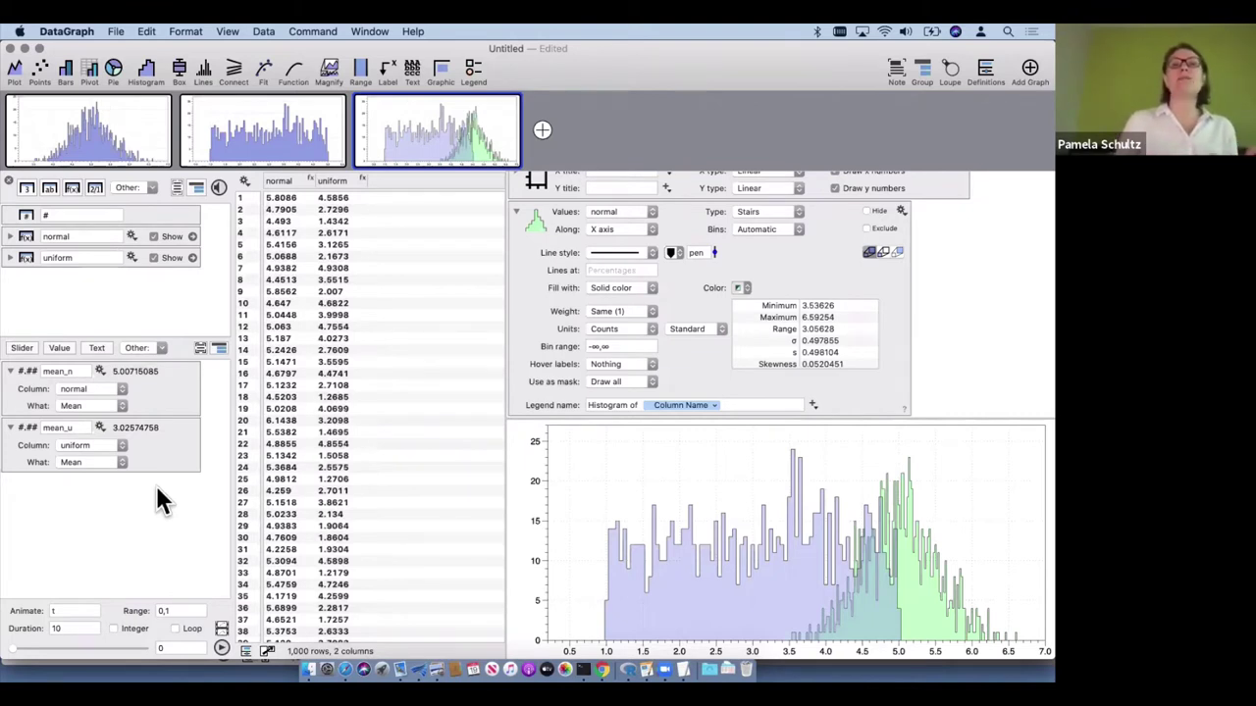
Select both mean variables and examine the statistics listed in the settings of the normal column's histogram
{"action": "left_click_drag", "start_coordinate": [210, 459], "coordinate": [169, 388]}
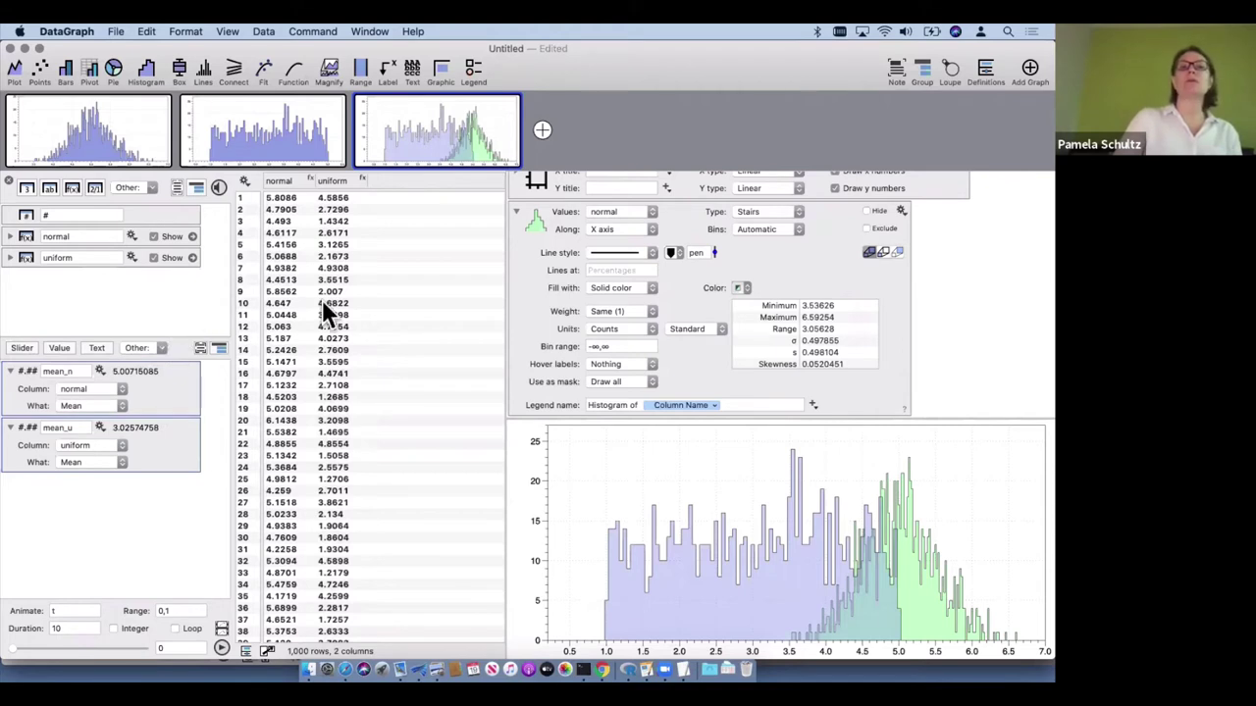
{"action": "scroll", "coordinate": [540, 266], "scroll_direction": "up", "scroll_amount": 2}
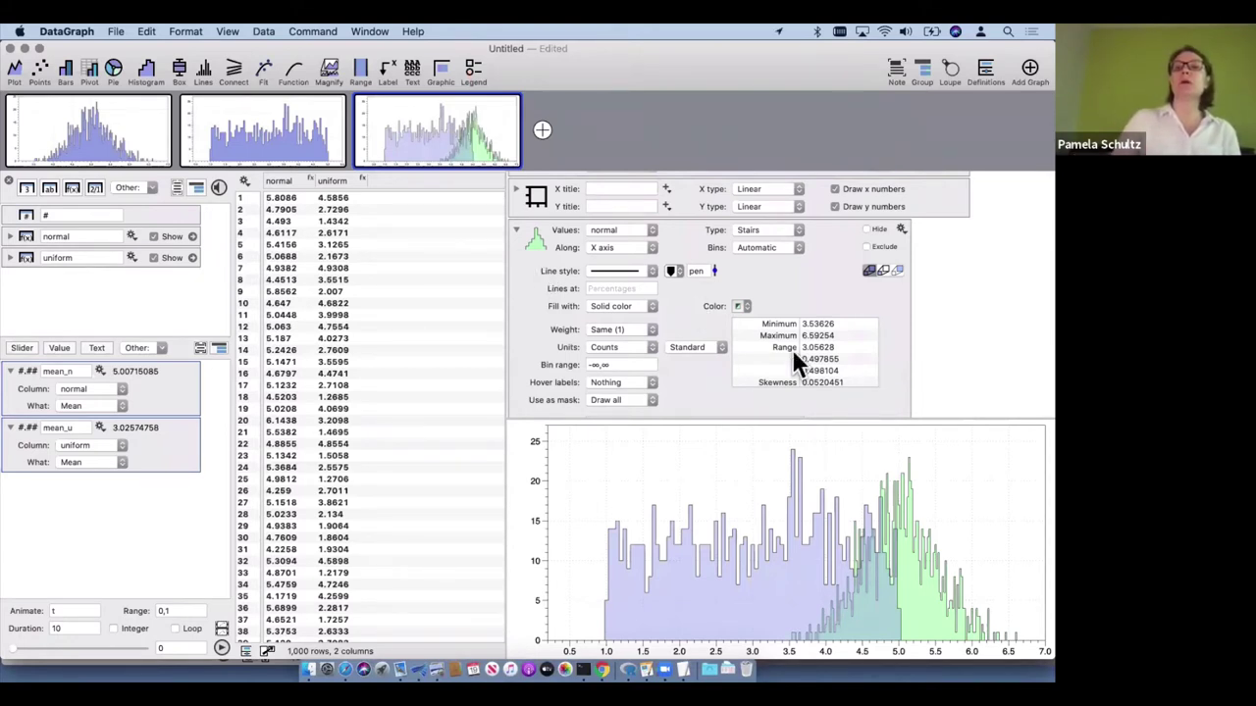
{"action": "scroll", "coordinate": [806, 368], "scroll_direction": "down", "scroll_amount": 5}
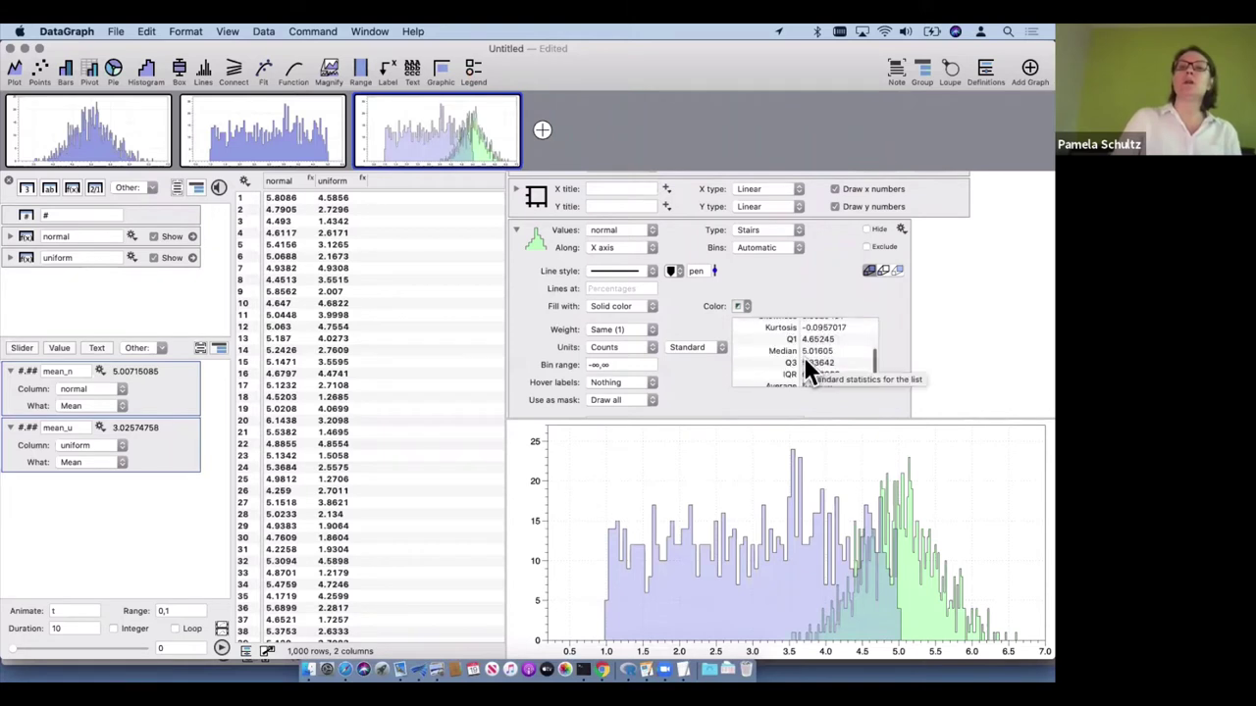
{"action": "scroll", "coordinate": [830, 351], "scroll_direction": "up", "scroll_amount": 5}
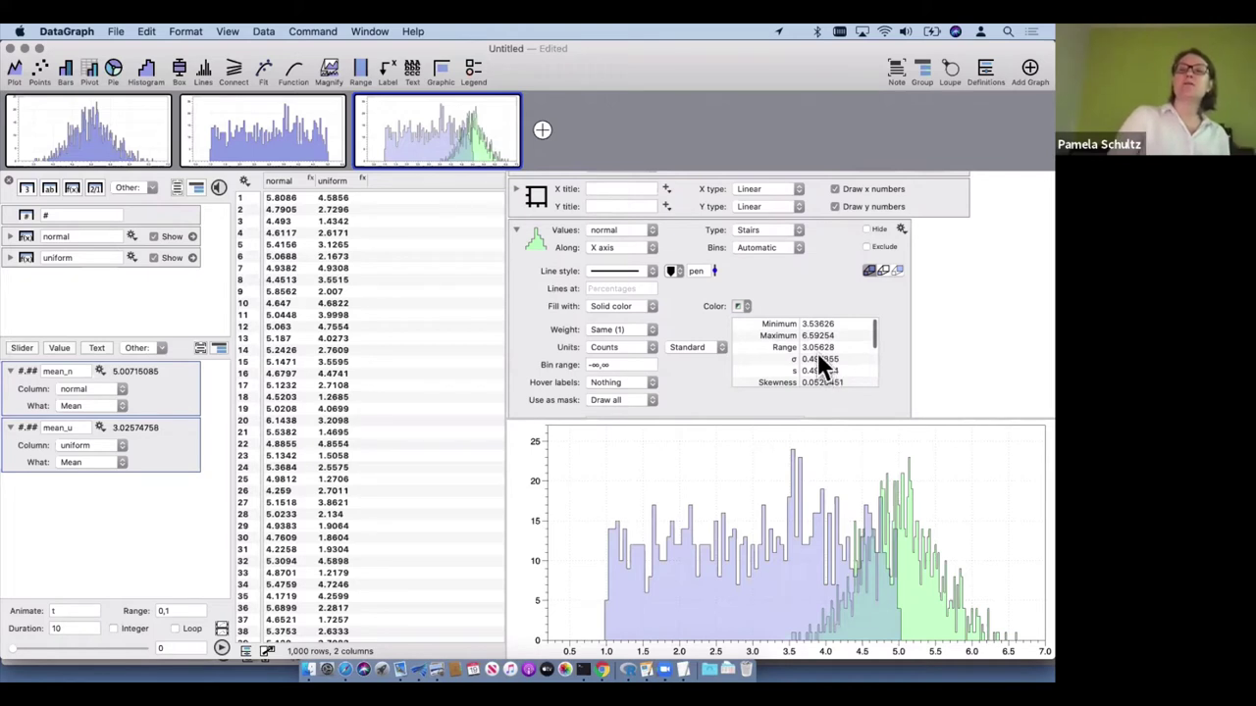
Review the extraction options of the normal histogram and append its histogram information as columns to the data table
{"action": "left_click", "coordinate": [901, 228]}
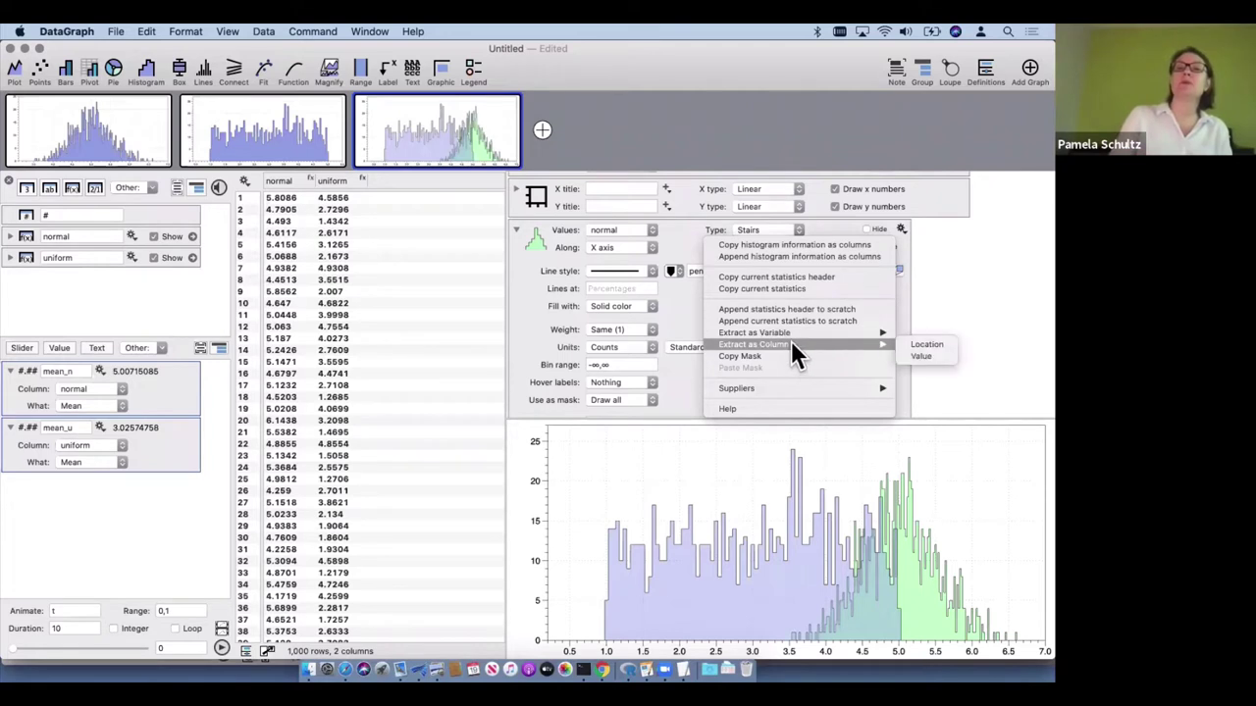
{"action": "mouse_move", "coordinate": [883, 333]}
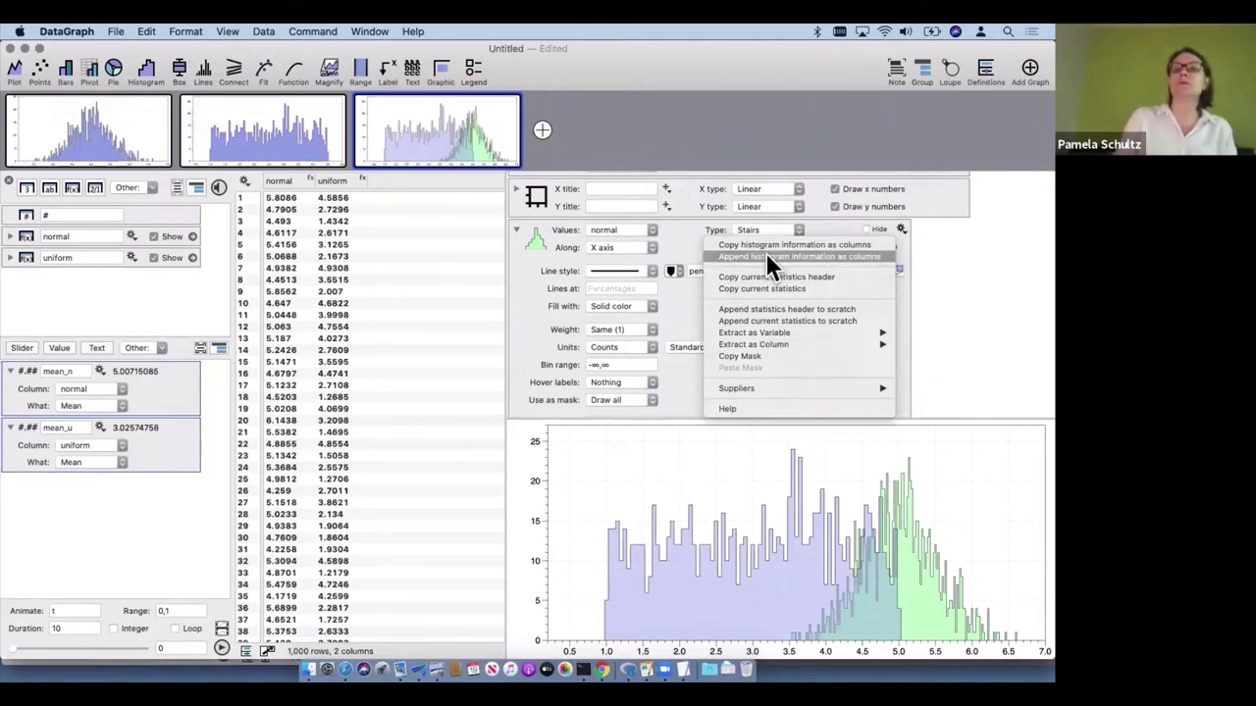
{"action": "left_click", "coordinate": [841, 259]}
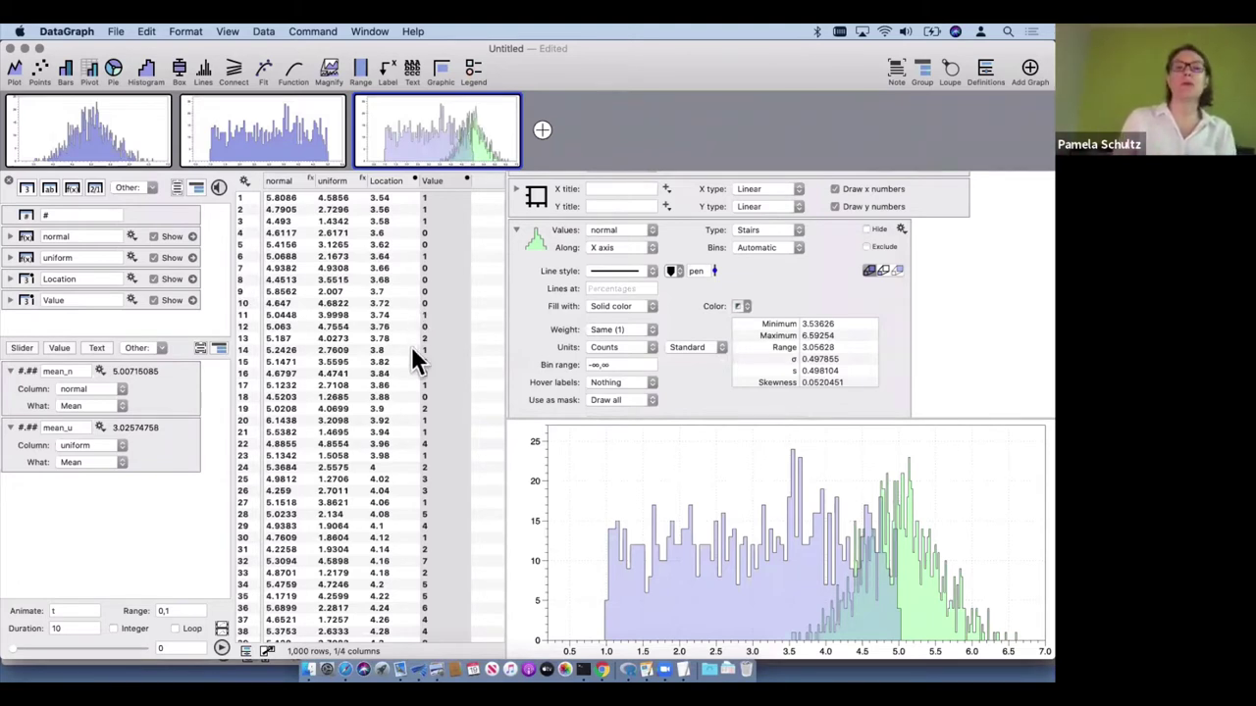
Insert a vertical column divider between the uniform and Location columns of the data table
{"action": "left_click", "coordinate": [30, 267]}
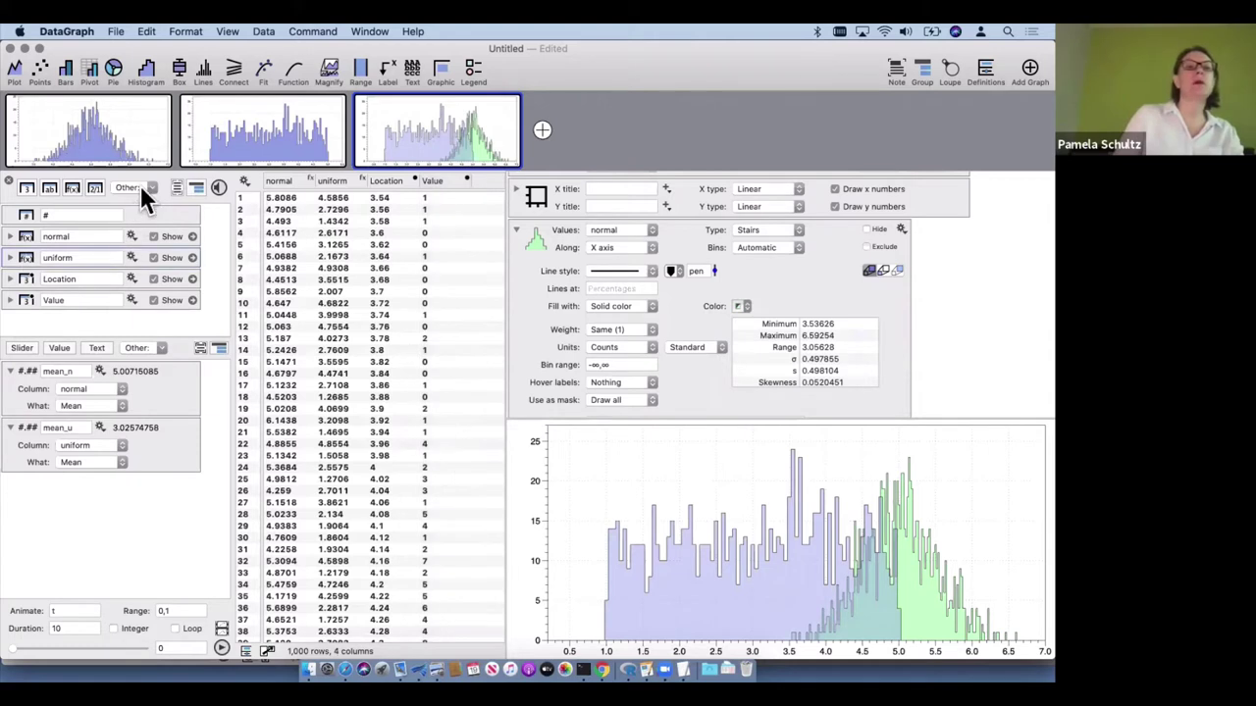
{"action": "left_click", "coordinate": [140, 185]}
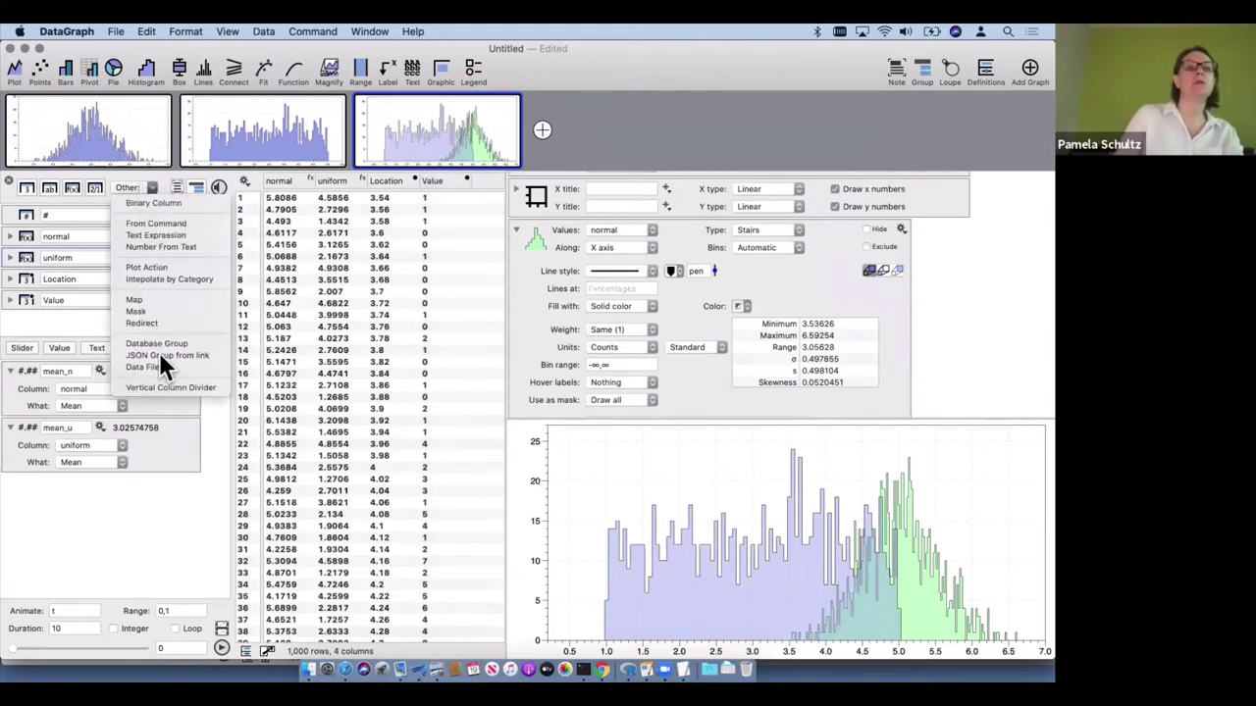
{"action": "key", "text": "Escape"}
{"action": "left_click_drag", "start_coordinate": [179, 290], "coordinate": [179, 240]}
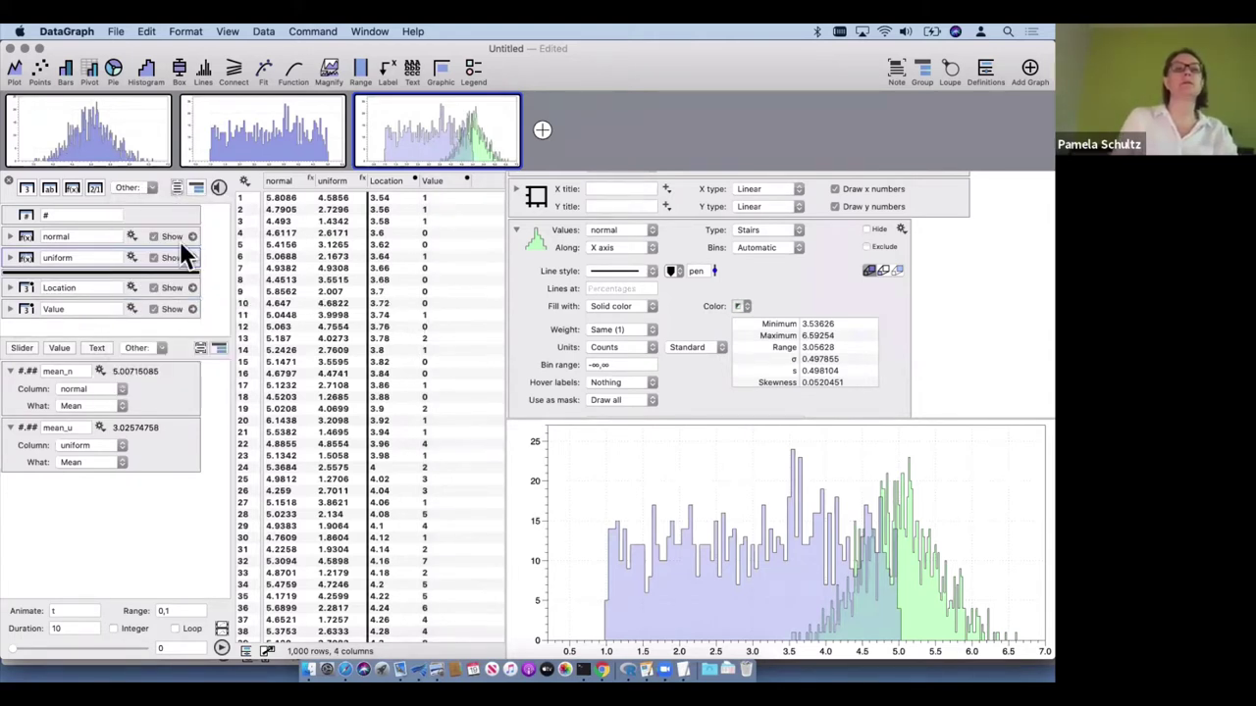
{"action": "scroll", "coordinate": [351, 305], "scroll_direction": "down", "scroll_amount": 20}
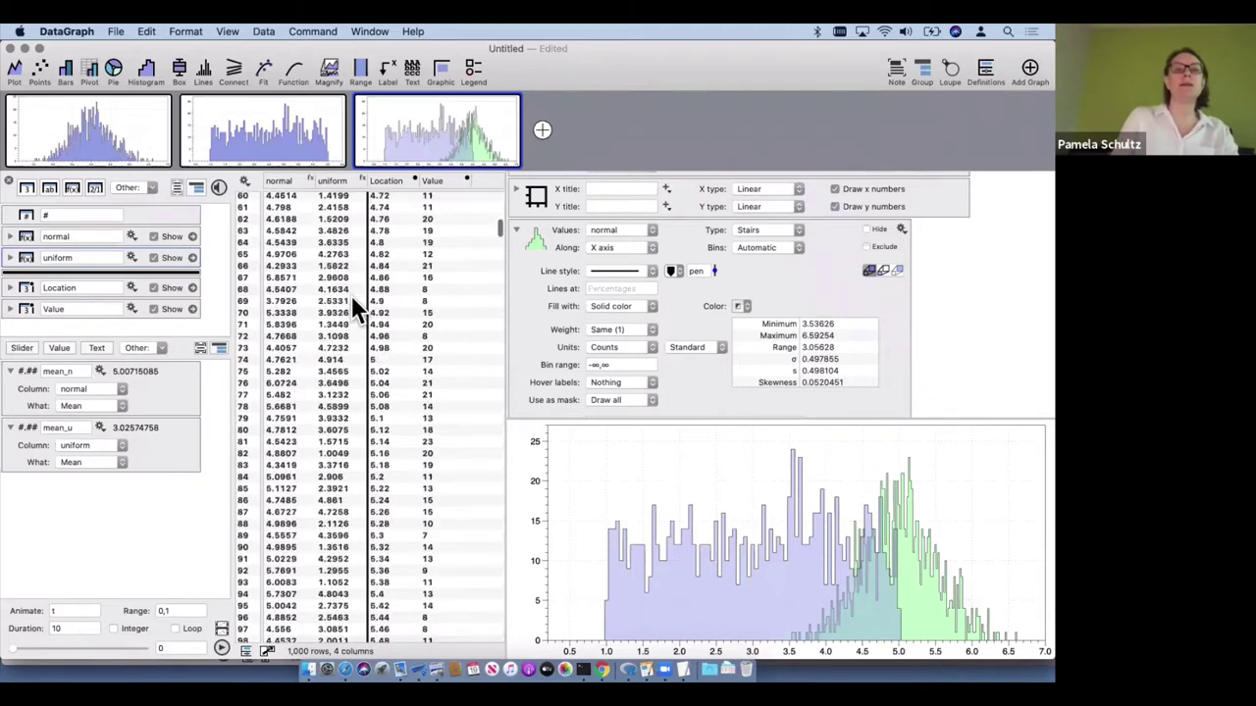
{"action": "scroll", "coordinate": [355, 269], "scroll_direction": "up", "scroll_amount": 20}
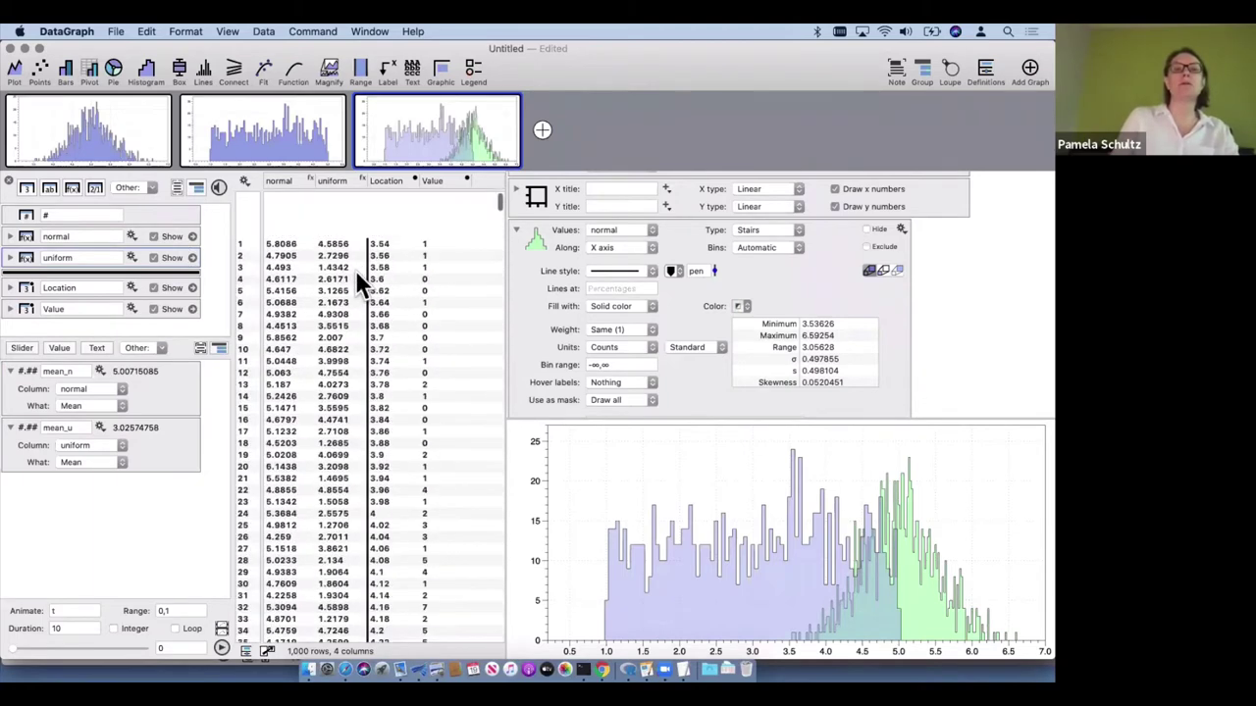
Select the extracted Value column and set the normal histogram's bins to [0,h) with a bin width of .5
{"action": "left_click", "coordinate": [385, 181]}
{"action": "left_click", "coordinate": [434, 181]}
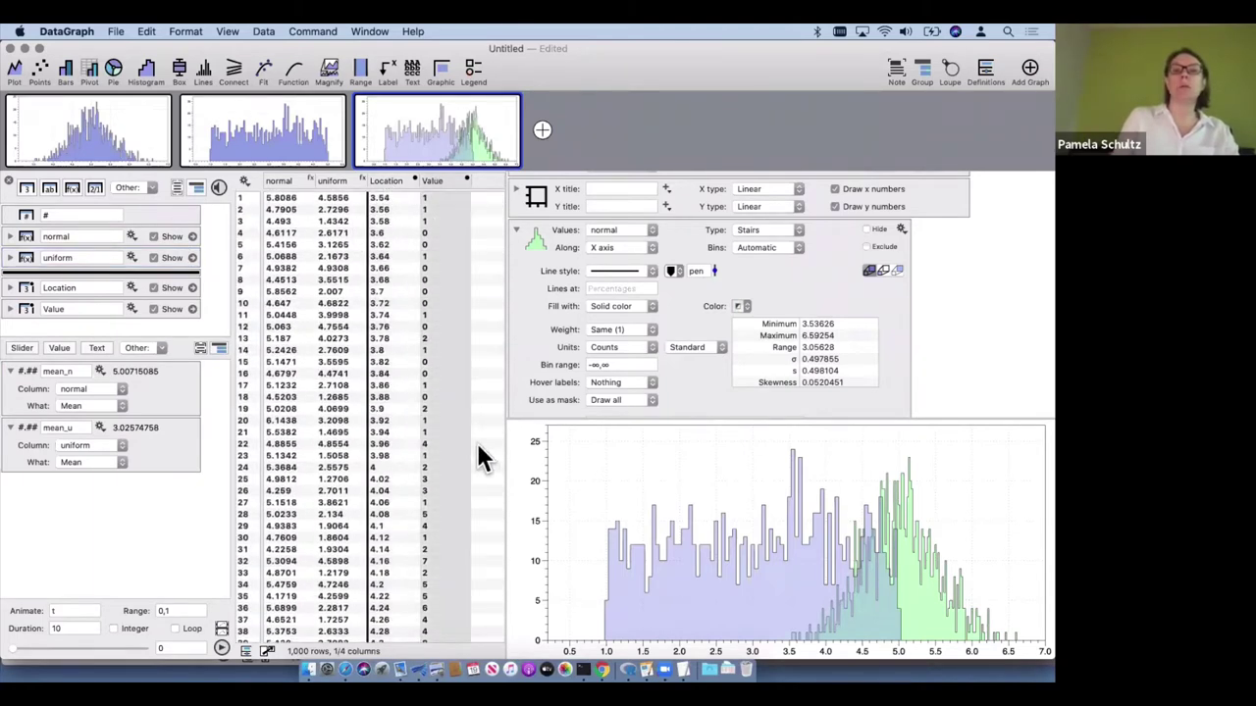
{"action": "scroll", "coordinate": [481, 429], "scroll_direction": "down", "scroll_amount": 6}
{"action": "scroll", "coordinate": [477, 413], "scroll_direction": "up", "scroll_amount": 6}
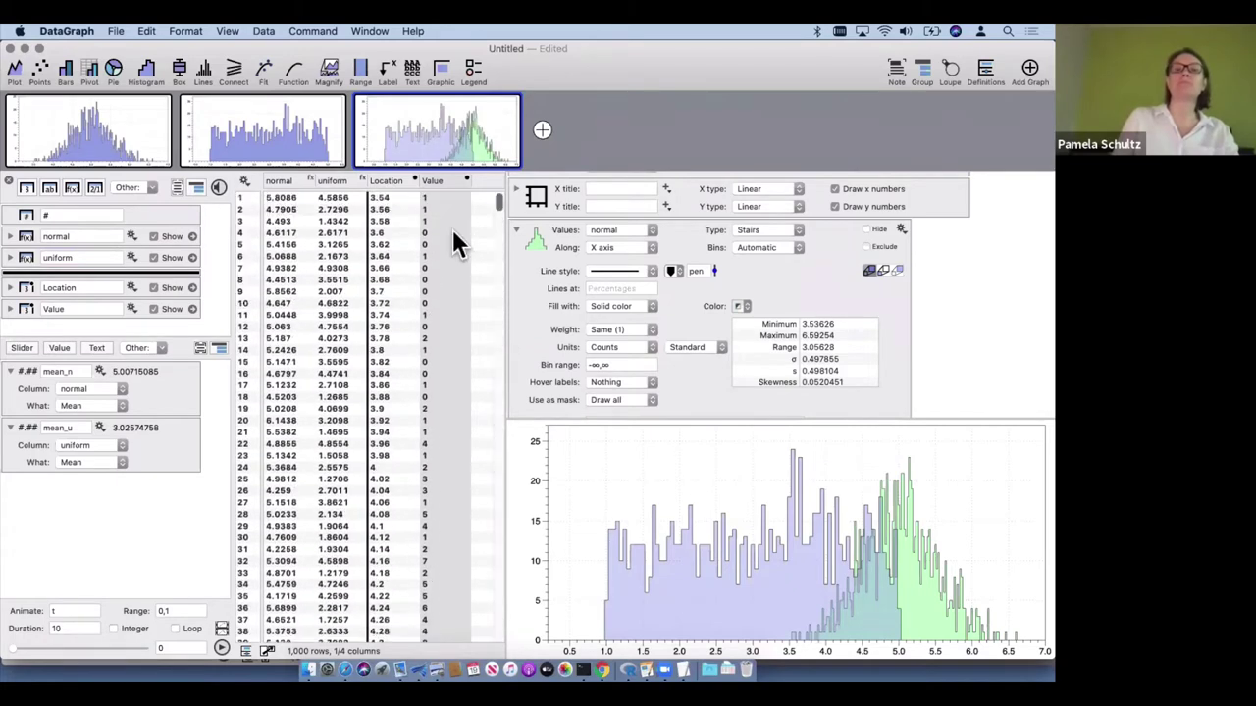
{"action": "scroll", "coordinate": [839, 283], "scroll_direction": "up", "scroll_amount": 3}
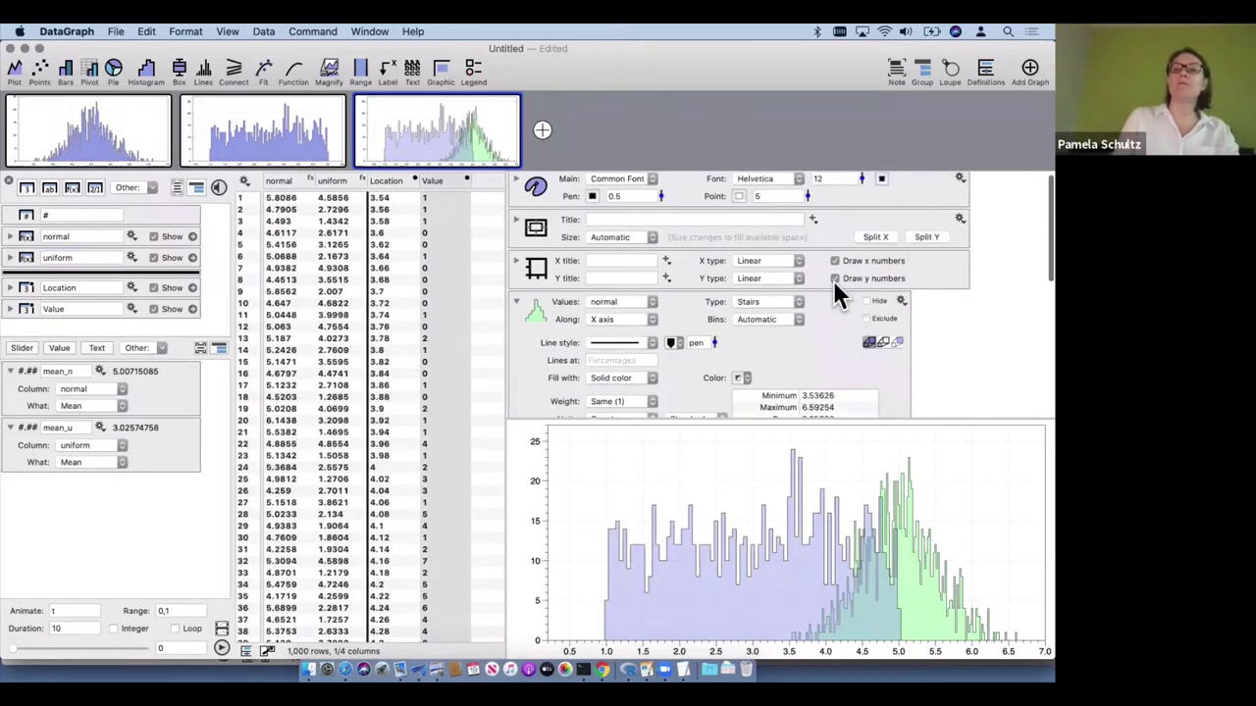
{"action": "left_click", "coordinate": [765, 318]}
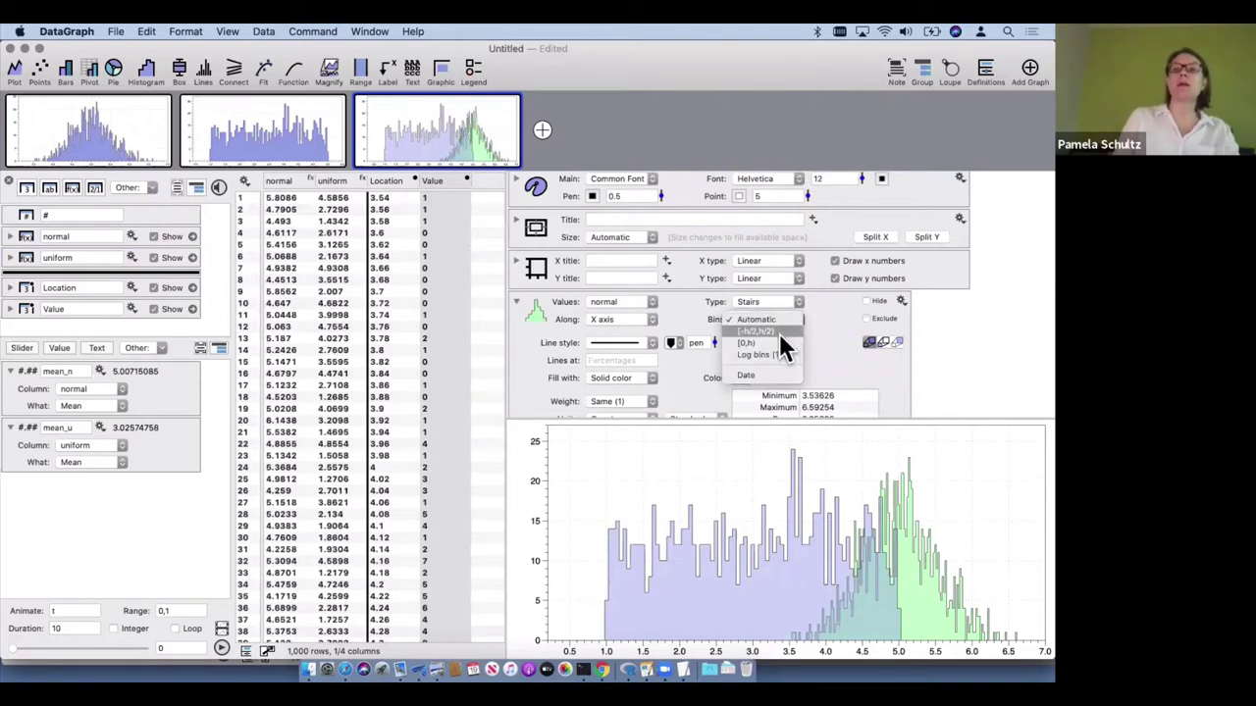
{"action": "left_click", "coordinate": [810, 328]}
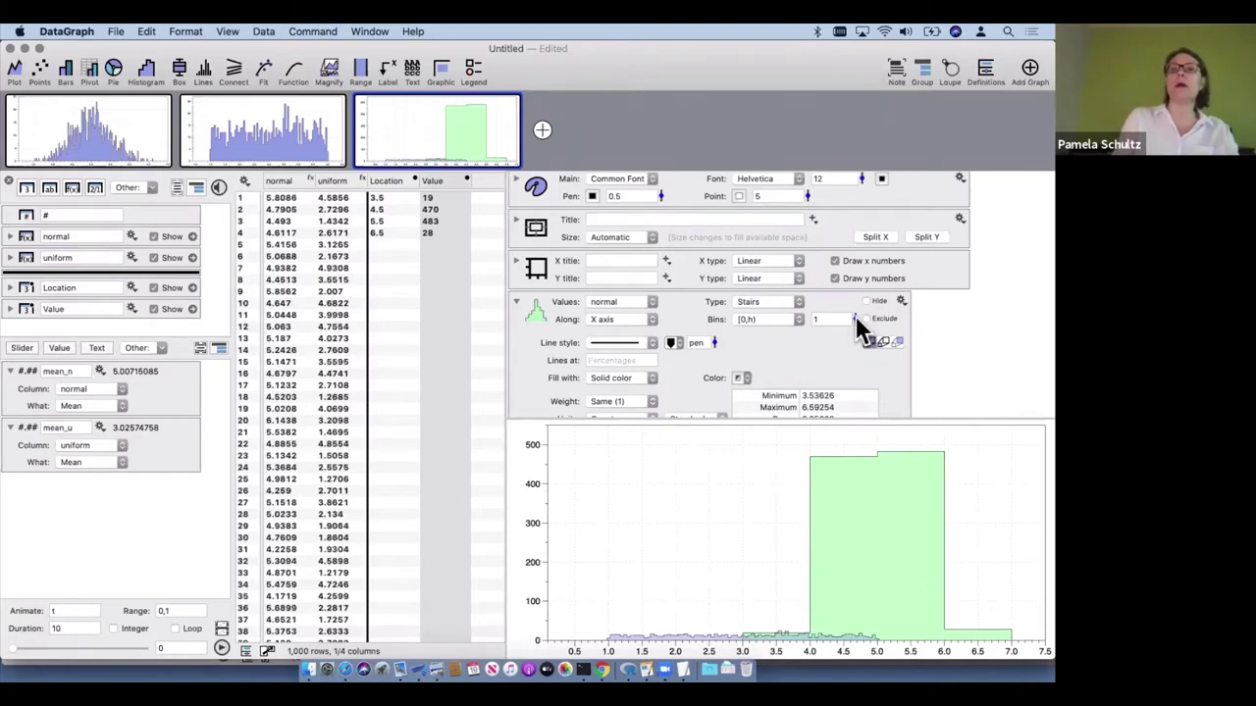
{"action": "key", "text": "Tab"}
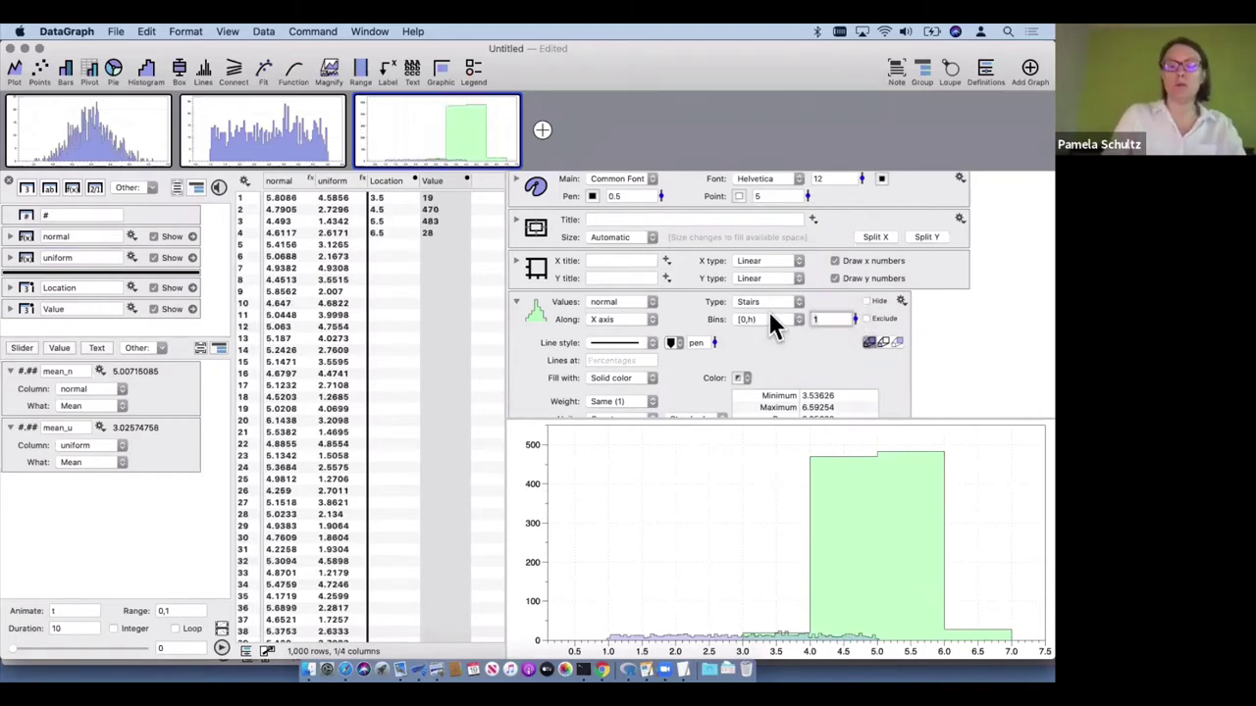
{"action": "type", "text": ".5"}
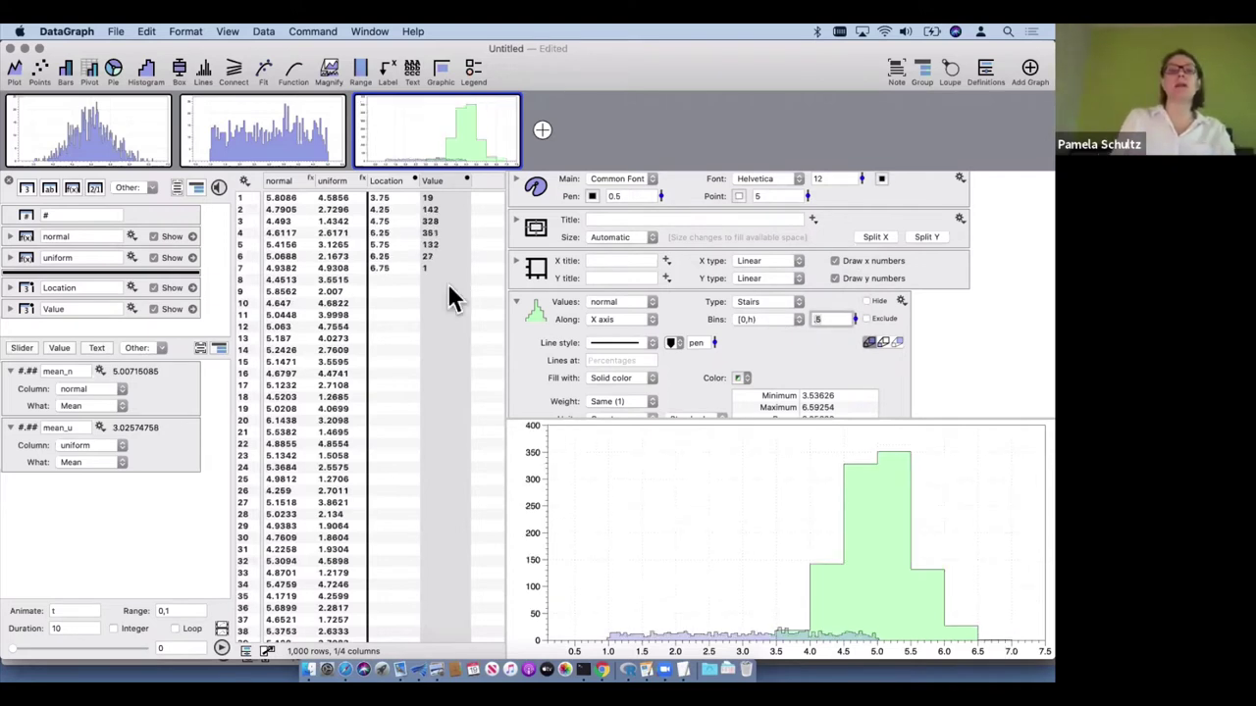
{"action": "left_click", "coordinate": [385, 273]}
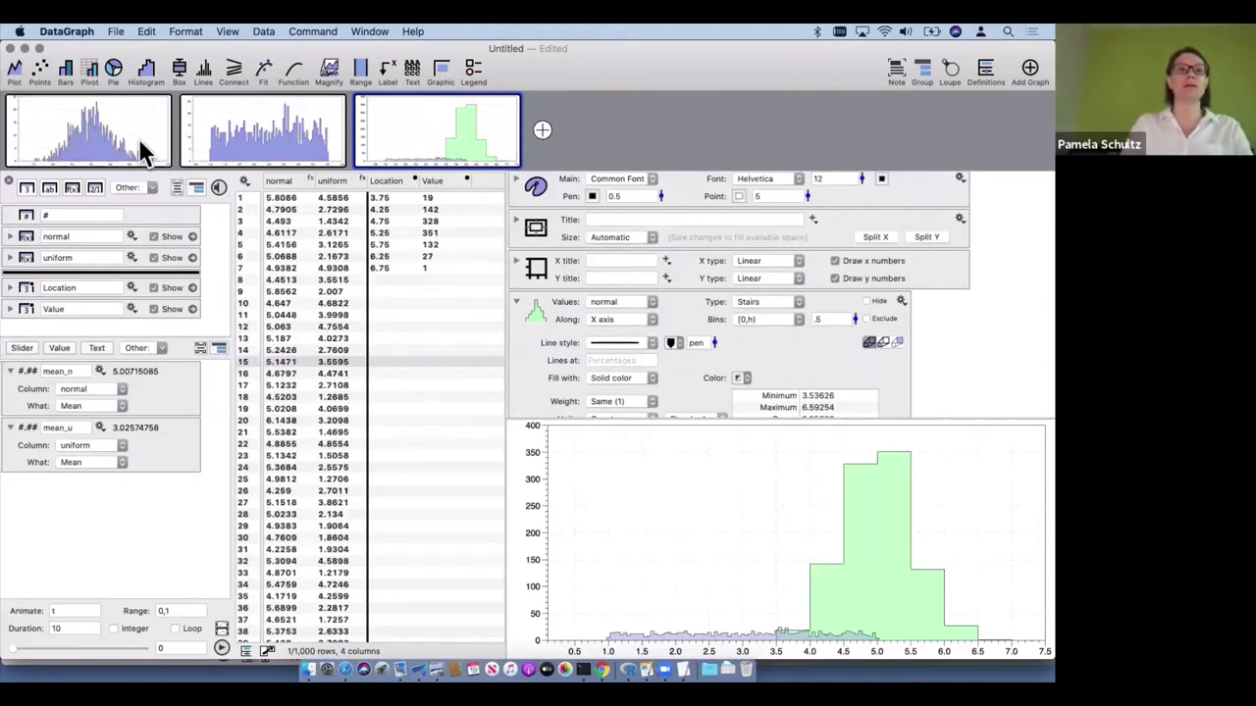
Duplicate the first graph with the blue normal histogram and place the copy's histogram command in a group
{"action": "mouse_move", "coordinate": [9, 148]}
{"action": "left_click_drag", "start_coordinate": [9, 147], "coordinate": [191, 133]}
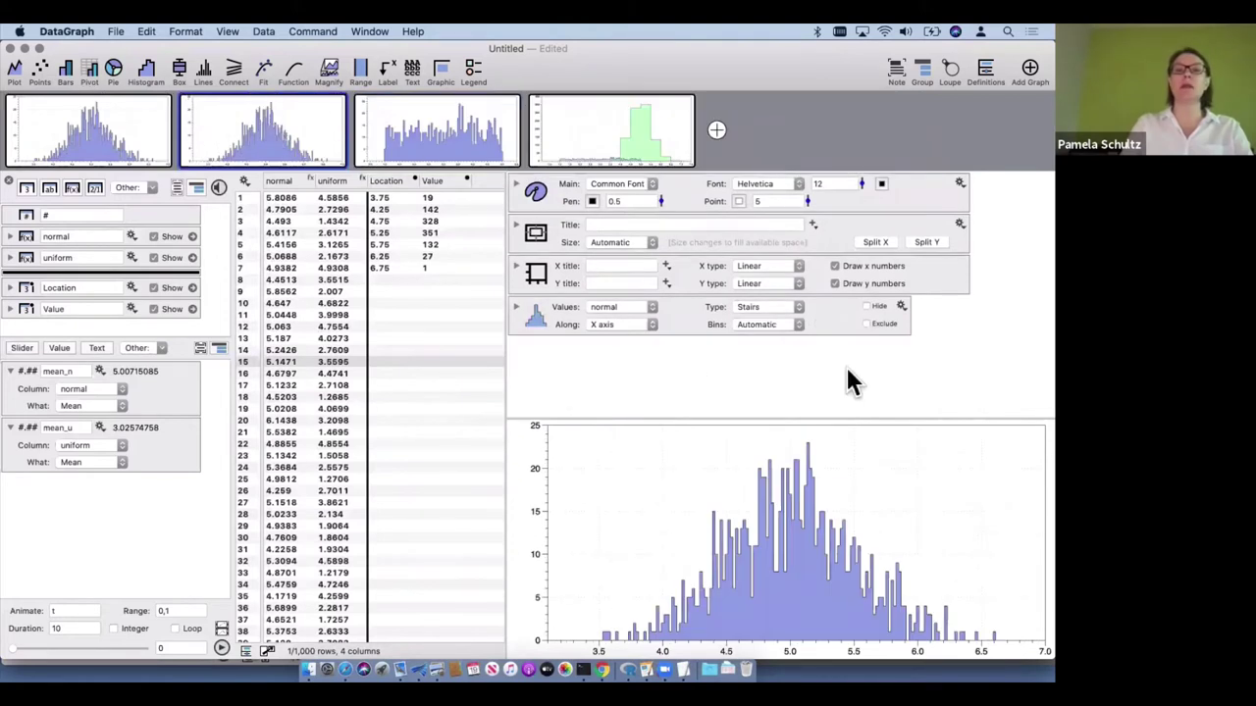
{"action": "left_click", "coordinate": [535, 318]}
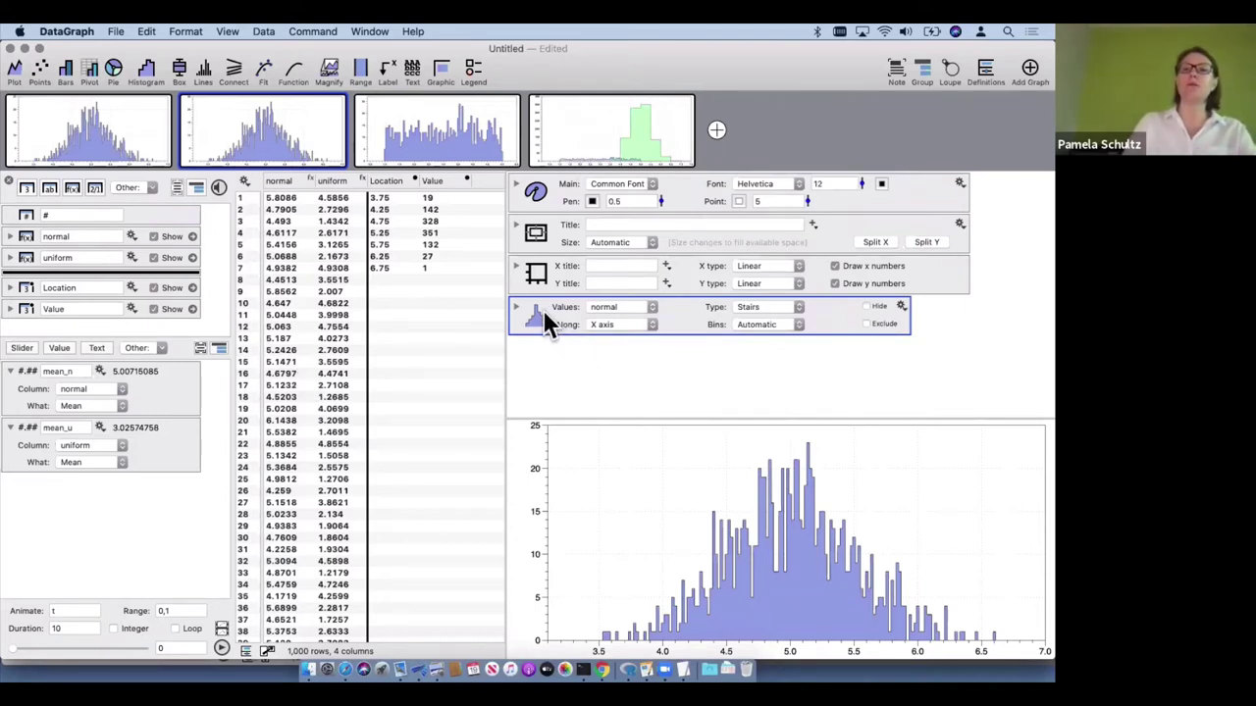
{"action": "left_click", "coordinate": [922, 67]}
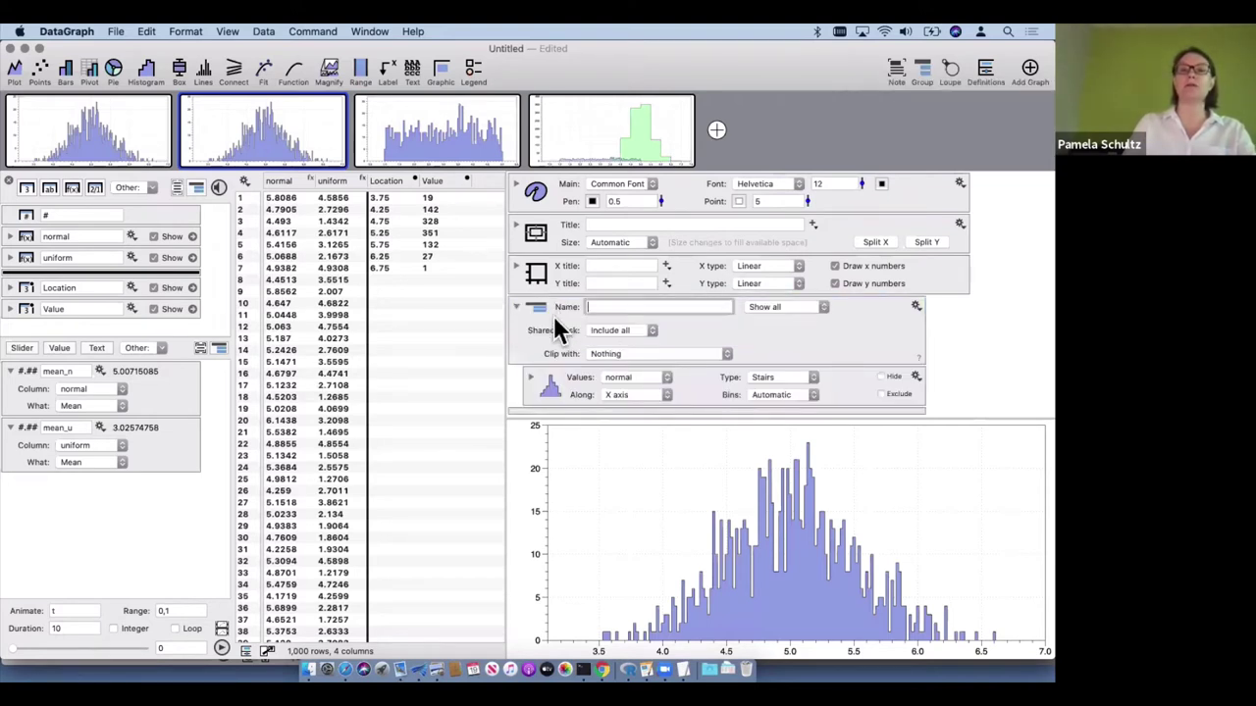
Set the group's shared mask to include only rows whose # value is greater than 100
{"action": "left_click", "coordinate": [624, 334]}
{"action": "left_click", "coordinate": [612, 347]}
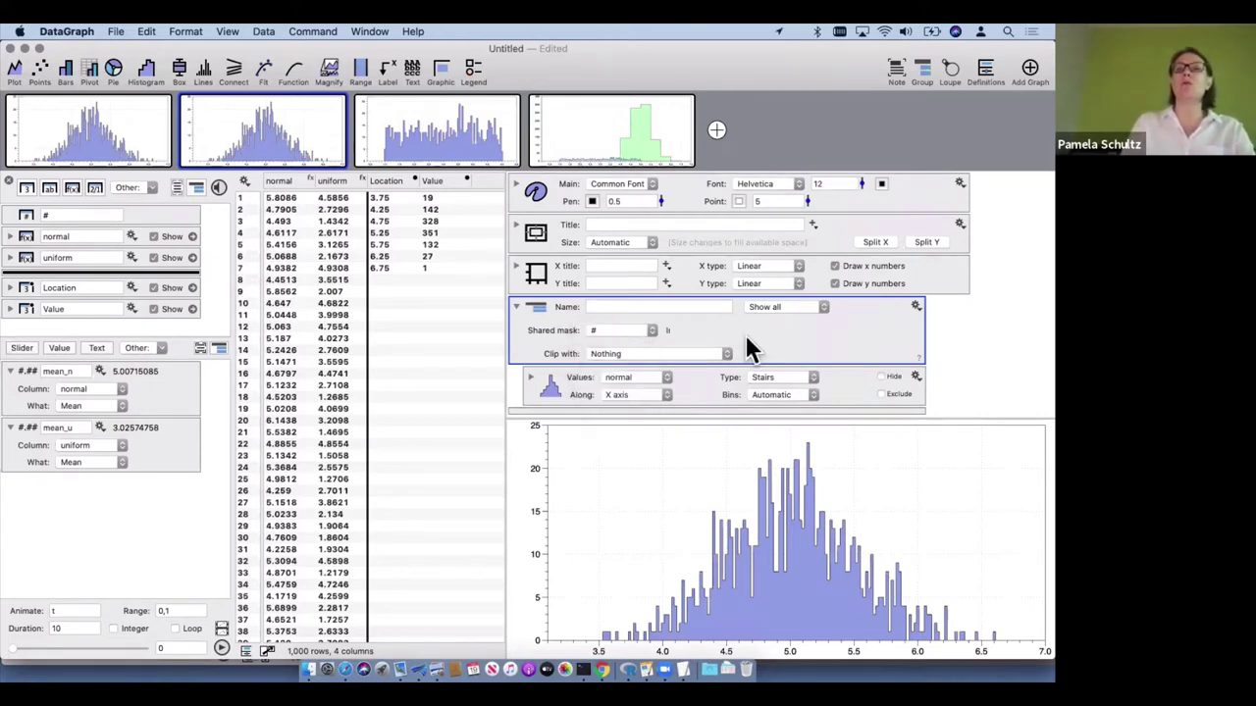
{"action": "left_click", "coordinate": [773, 332]}
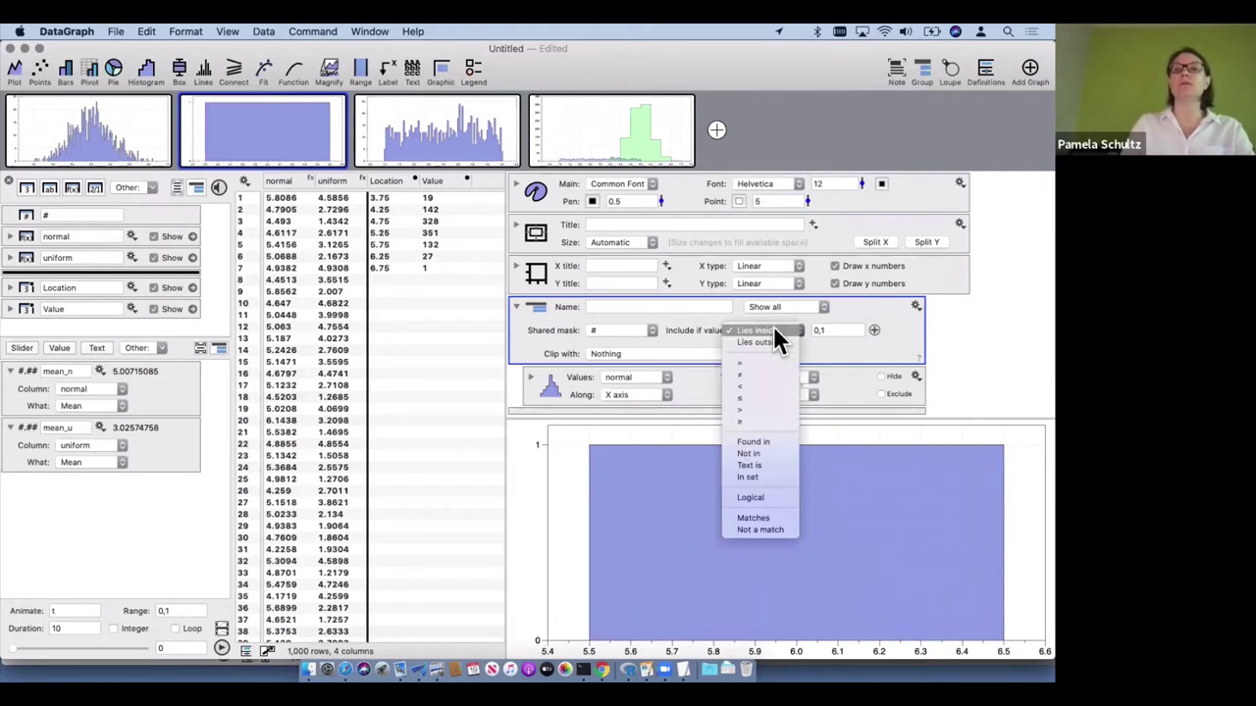
{"action": "left_click", "coordinate": [756, 406]}
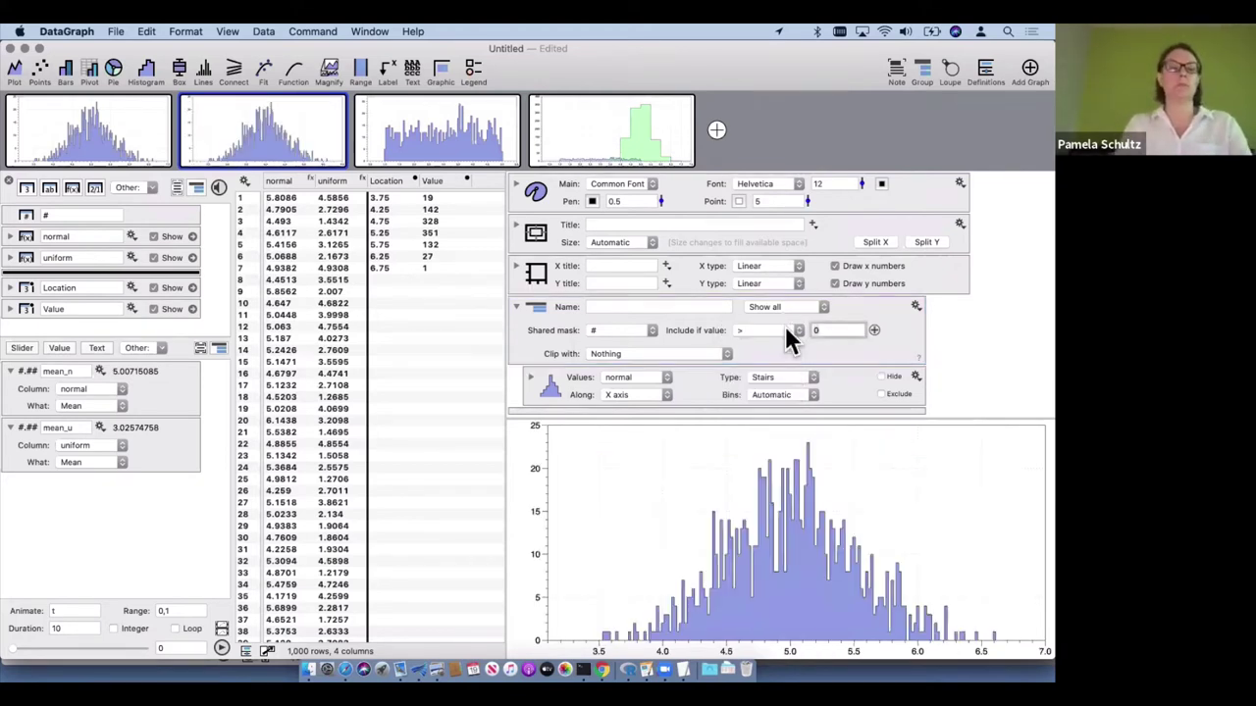
{"action": "double_click", "coordinate": [822, 330]}
{"action": "type", "text": "100"}
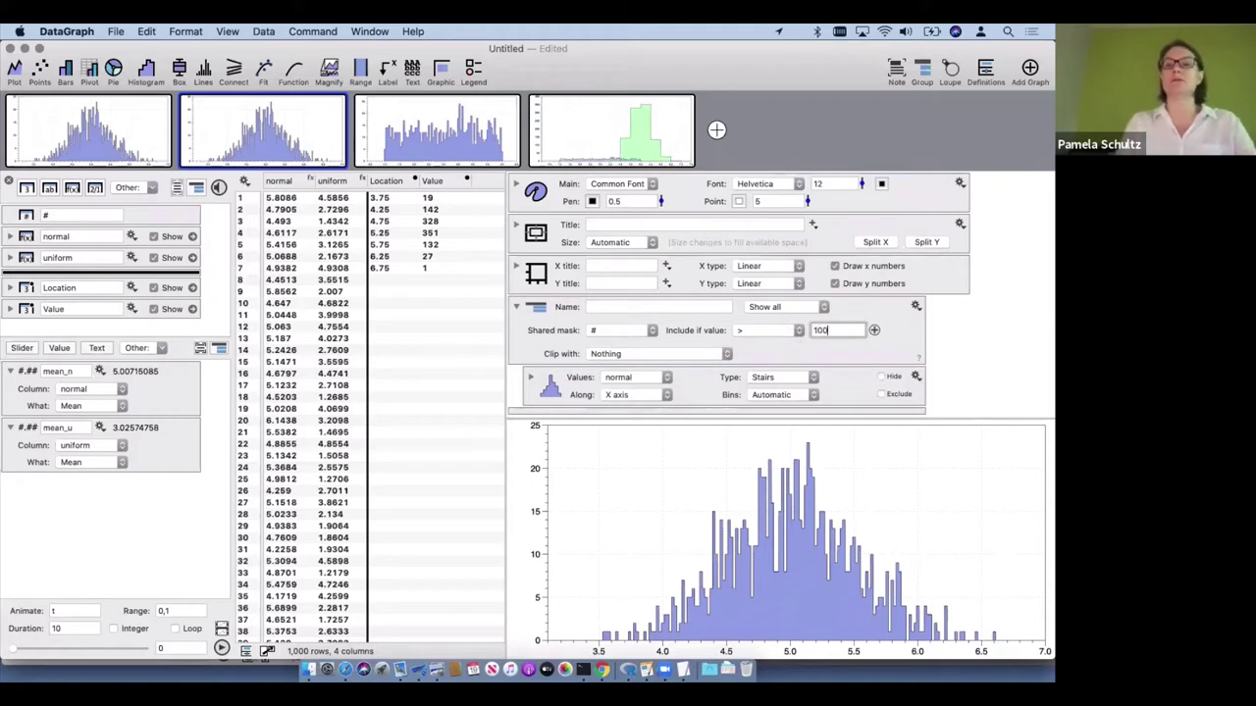
{"action": "key", "text": "Return"}
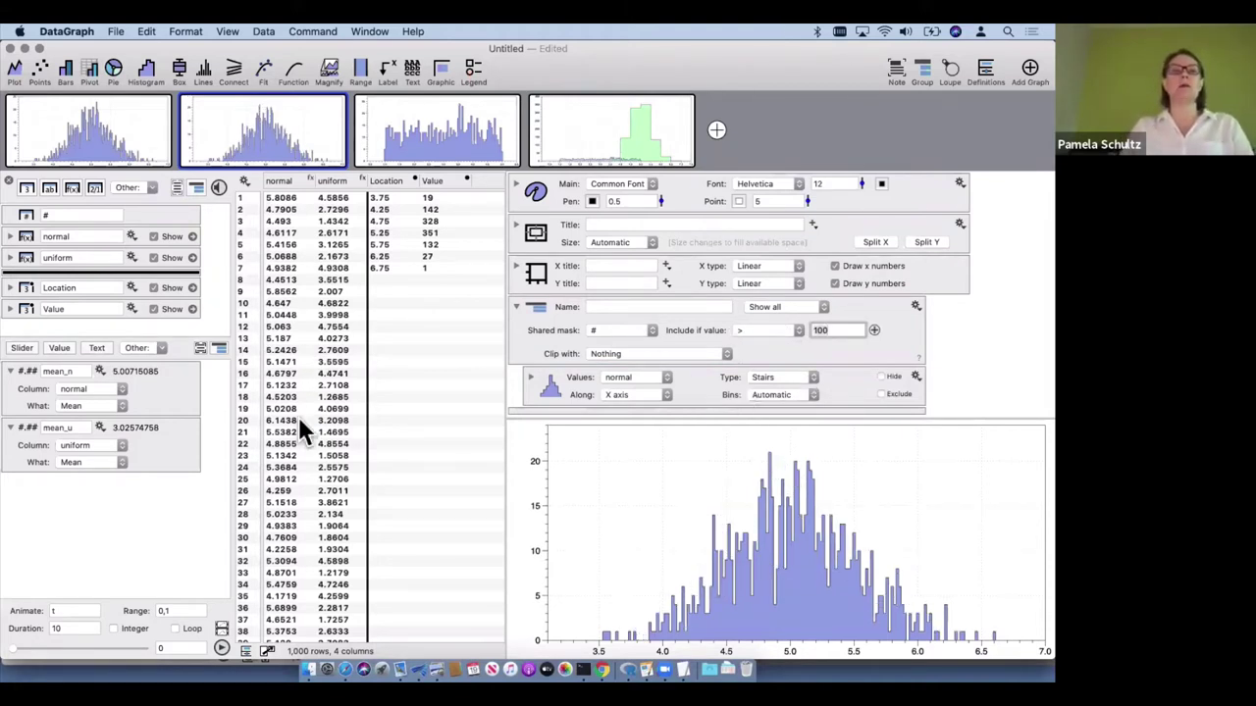
{"action": "scroll", "coordinate": [297, 415], "scroll_direction": "down", "scroll_amount": 15}
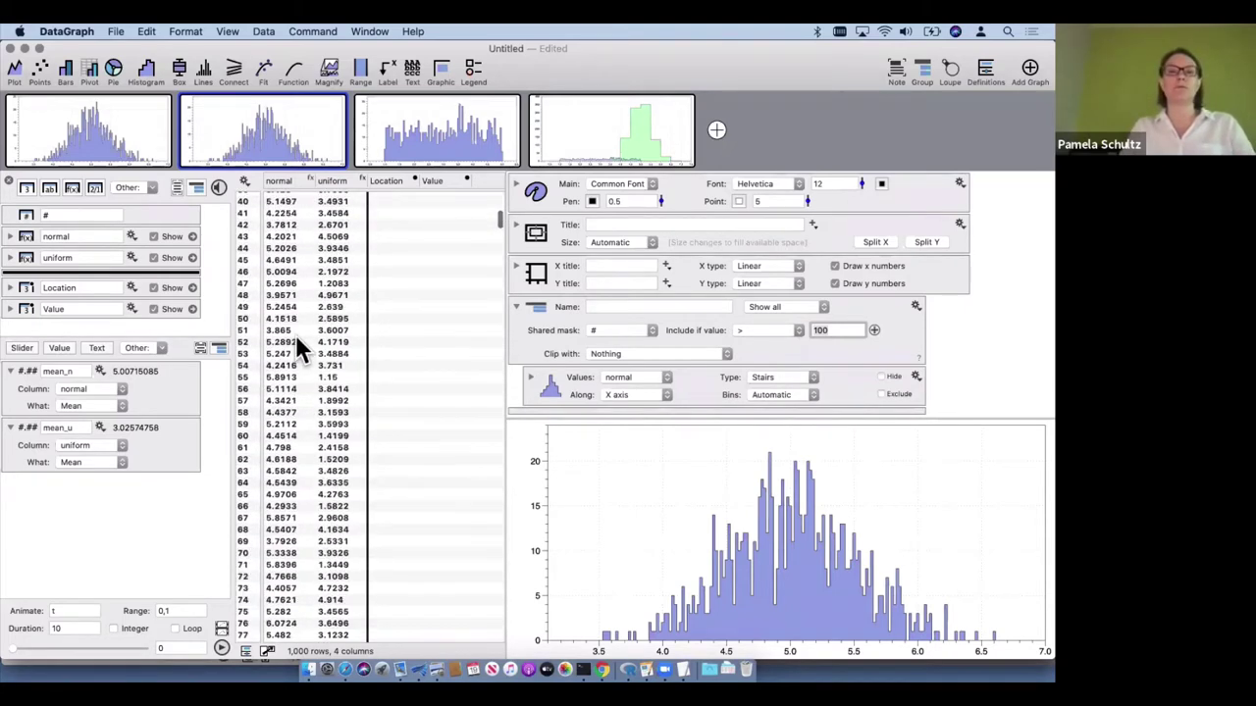
{"action": "scroll", "coordinate": [296, 335], "scroll_direction": "up", "scroll_amount": 15}
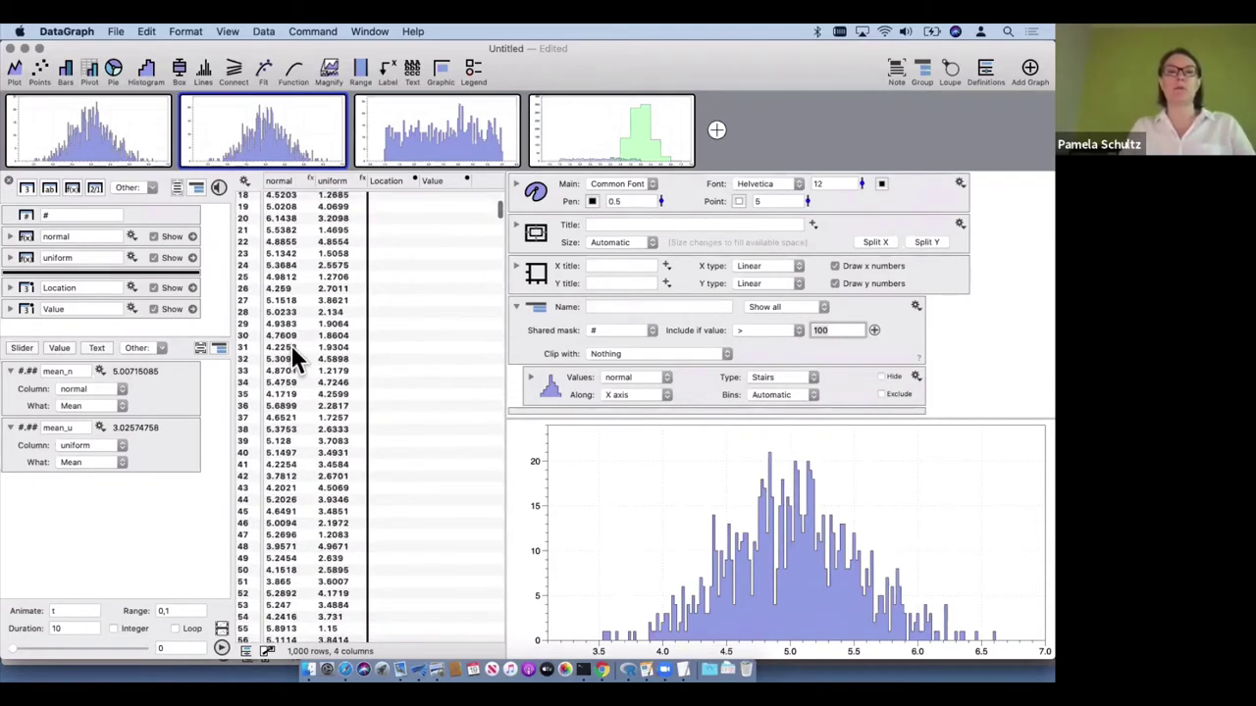
Switch the shared mask to the normal column and include only values greater than 6, after trying 3
{"action": "left_click", "coordinate": [615, 334]}
{"action": "left_click", "coordinate": [614, 342]}
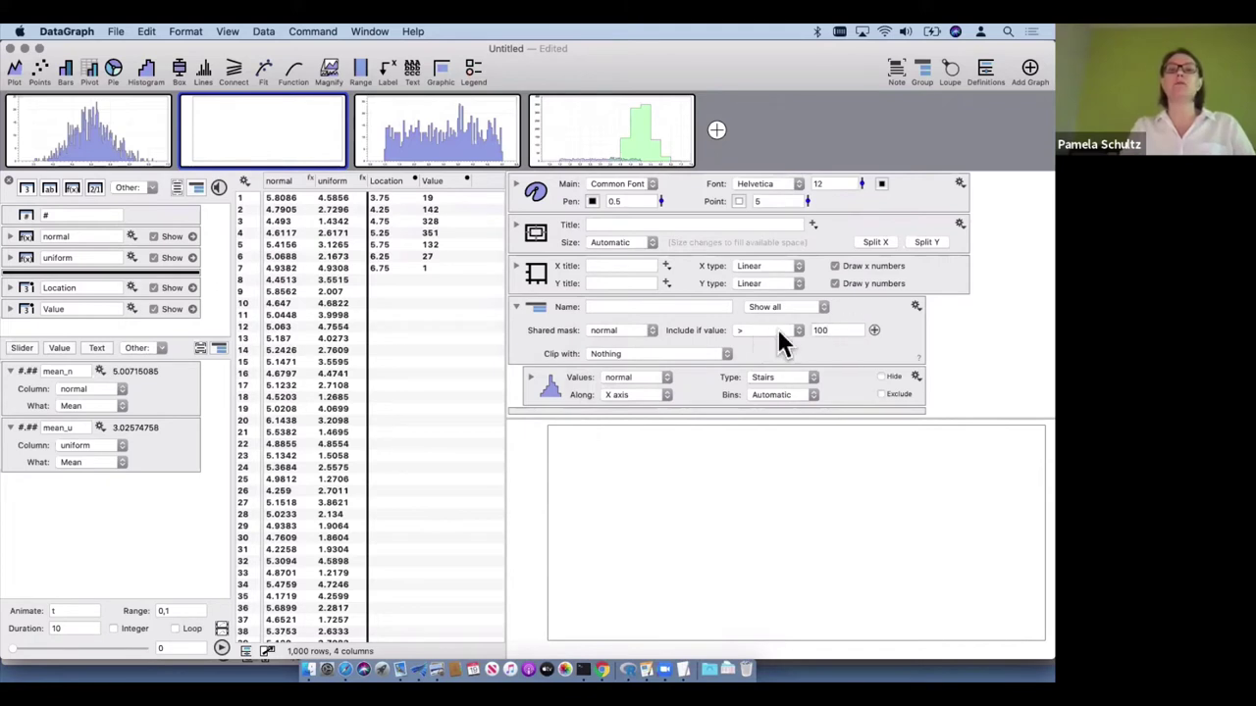
{"action": "key", "text": "Tab"}
{"action": "type", "text": "3"}
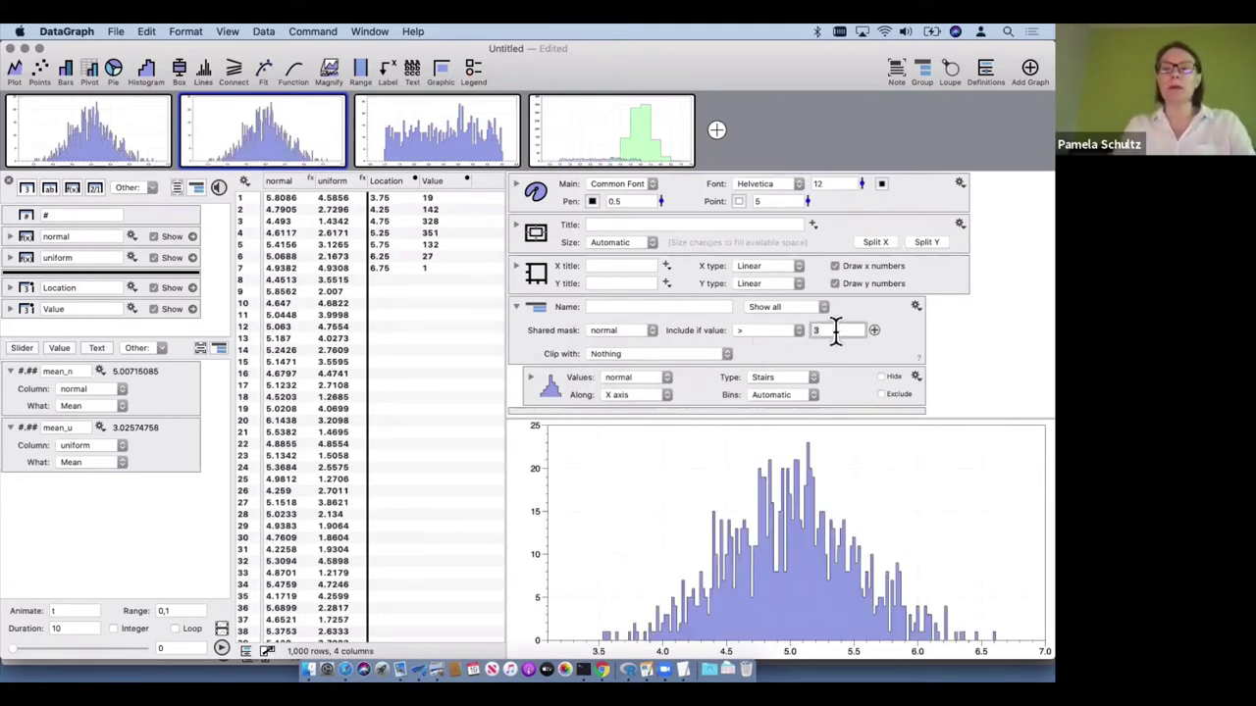
{"action": "key", "text": "BackSpace"}
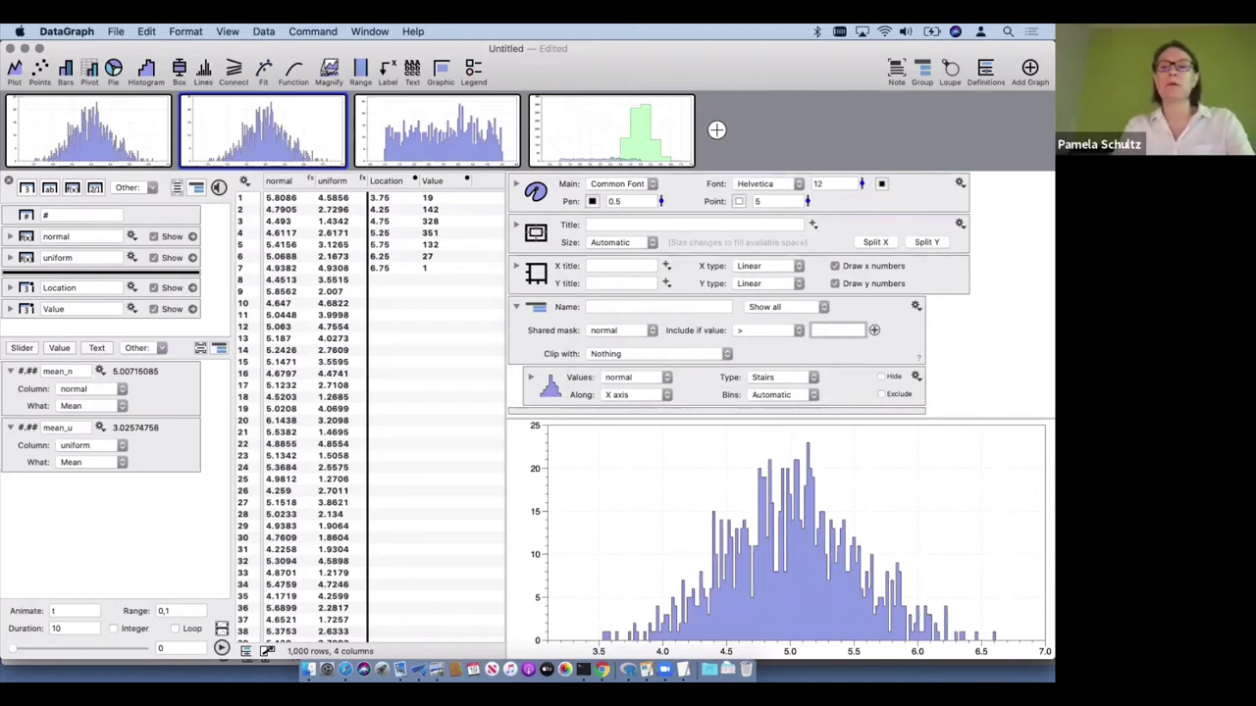
{"action": "type", "text": "6"}
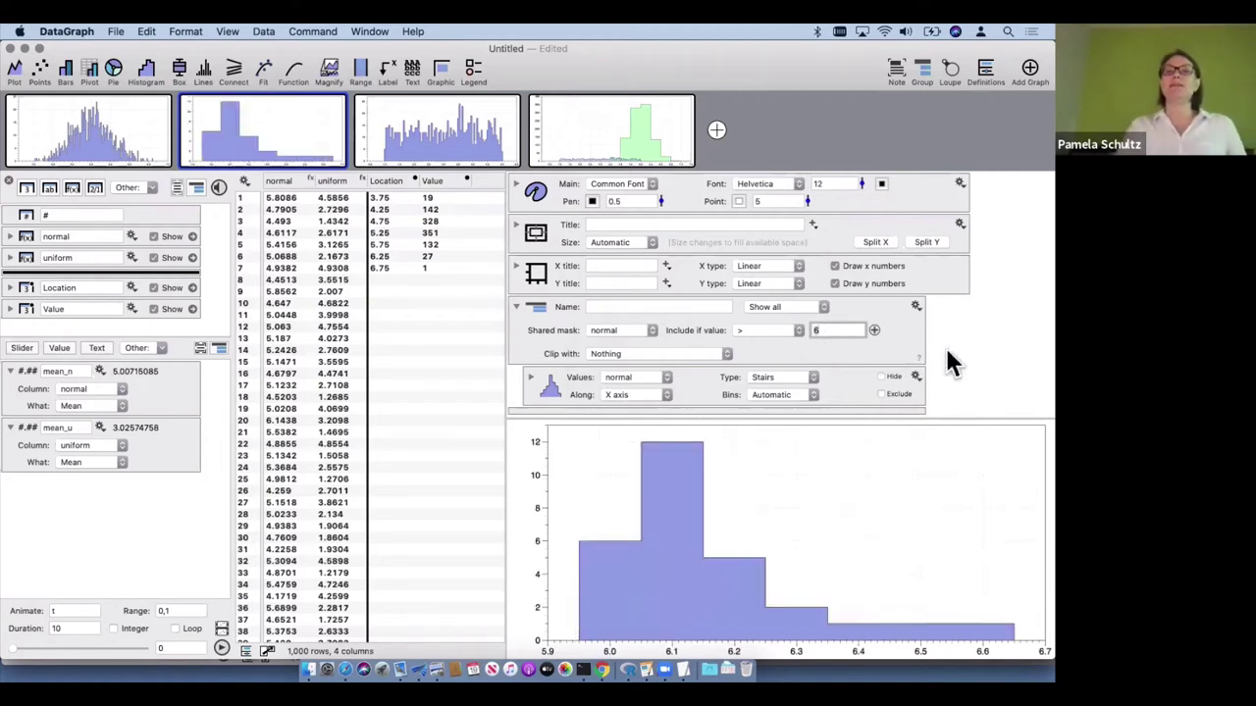
{"action": "left_click", "coordinate": [939, 353]}
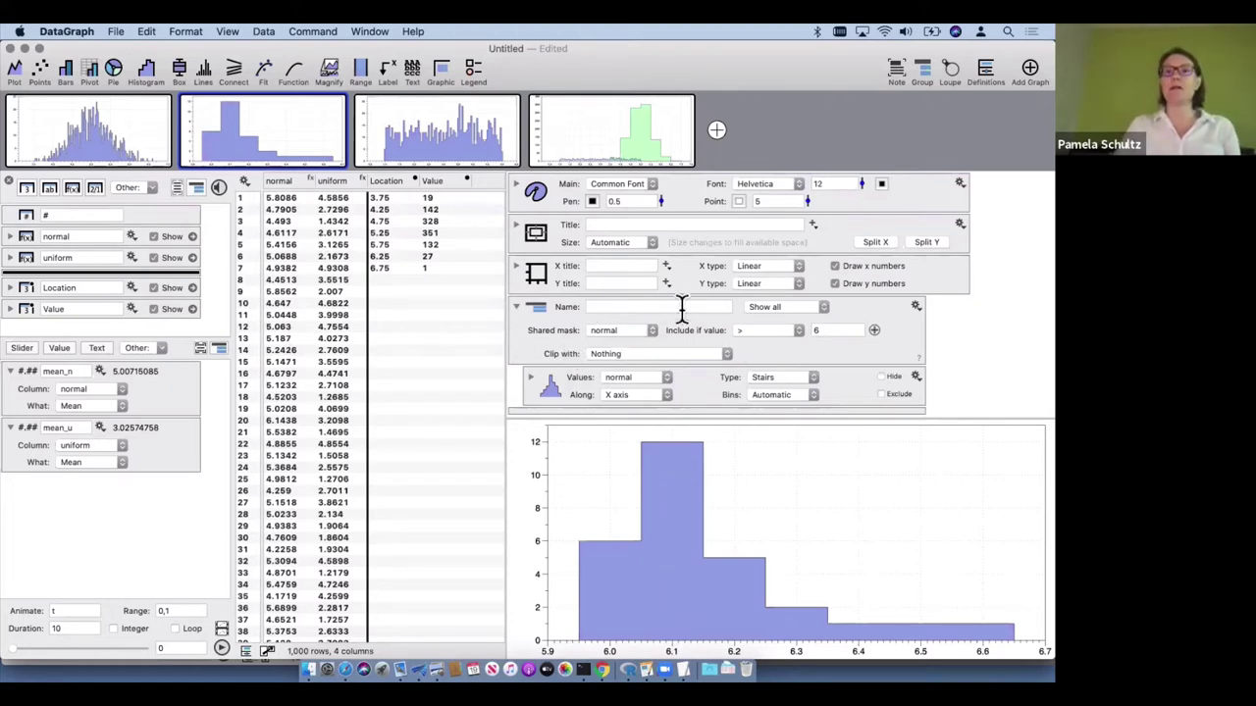
Extract the Average of the masked normal histogram as a variable
{"action": "left_click", "coordinate": [915, 377]}
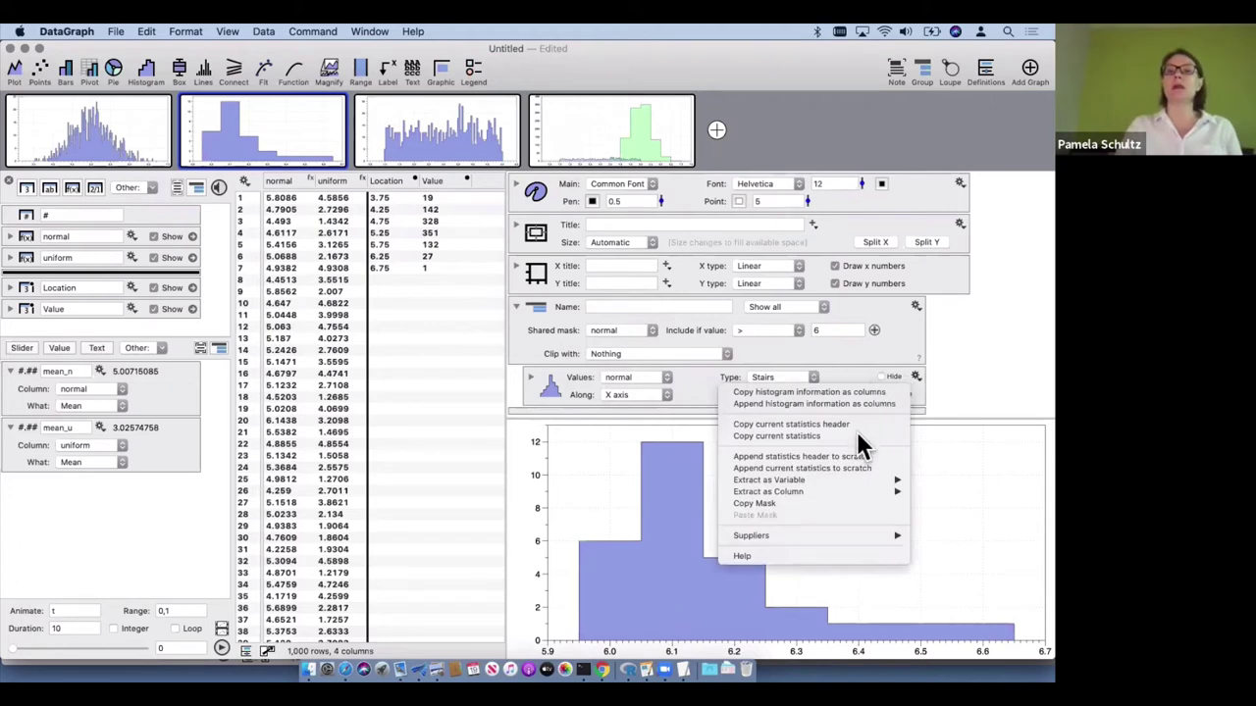
{"action": "mouse_move", "coordinate": [846, 478]}
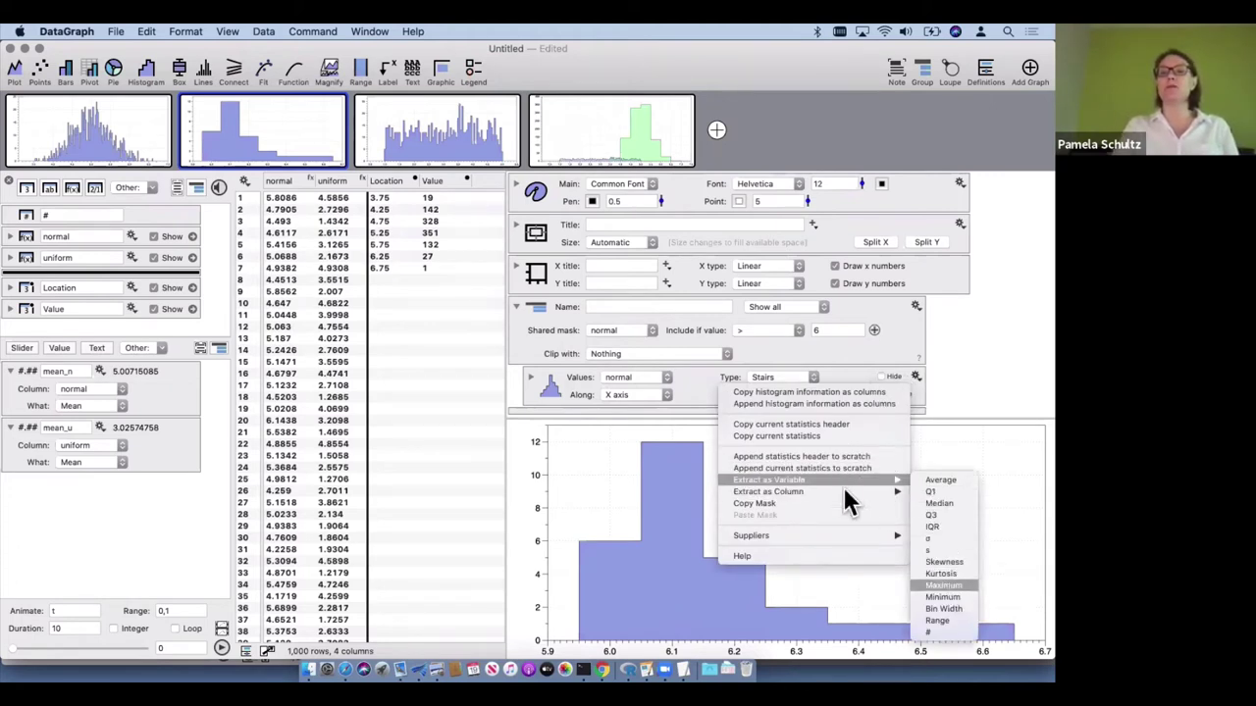
{"action": "left_click", "coordinate": [950, 478]}
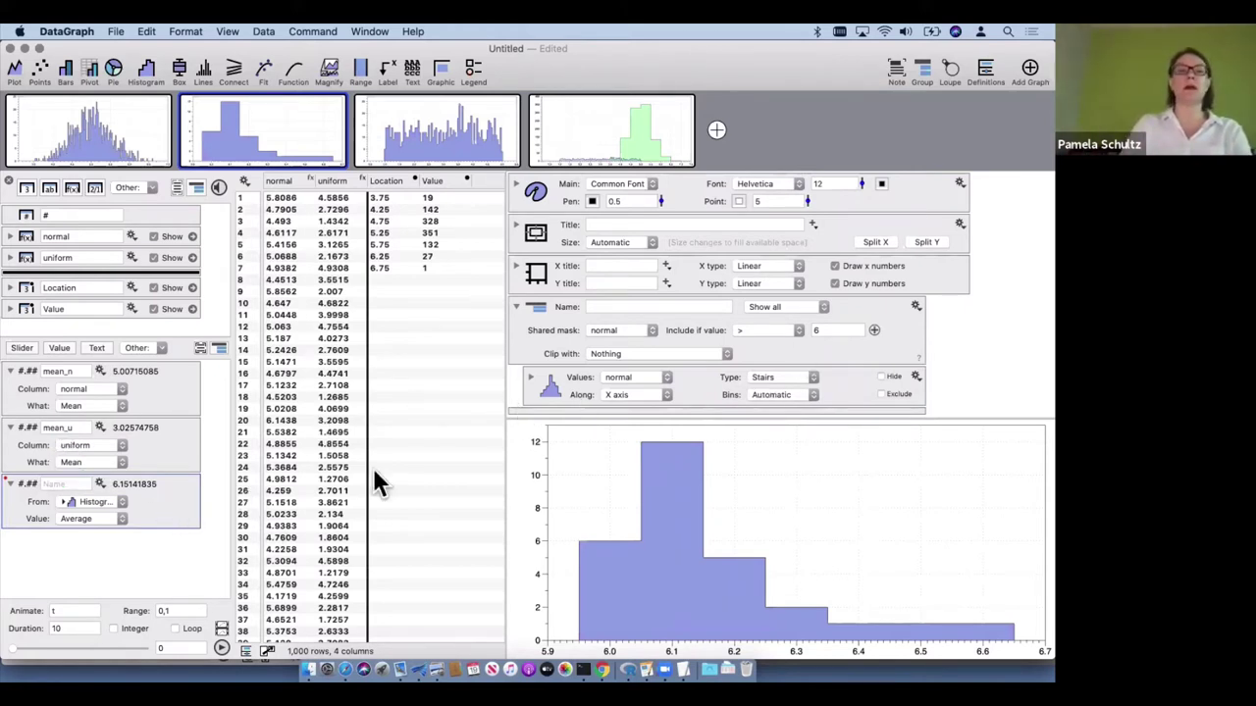
Add a slider variable and set its range to 3,10
{"action": "left_click", "coordinate": [832, 329]}
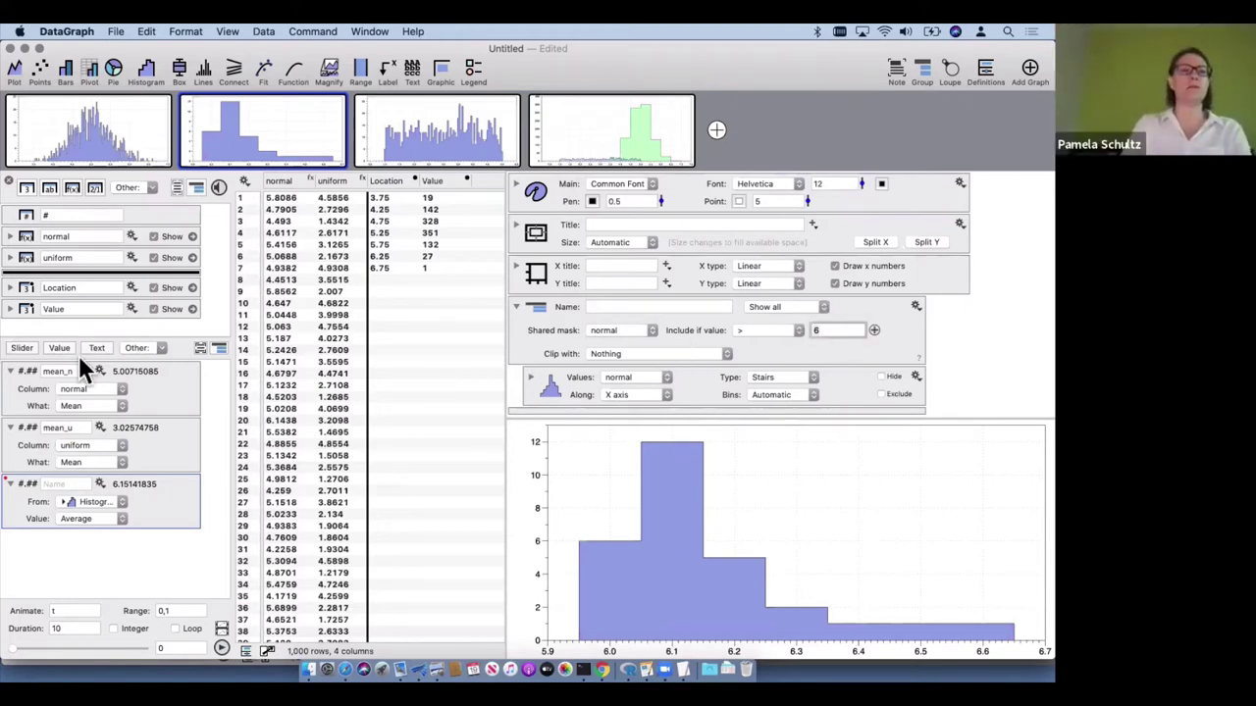
{"action": "left_click", "coordinate": [22, 348]}
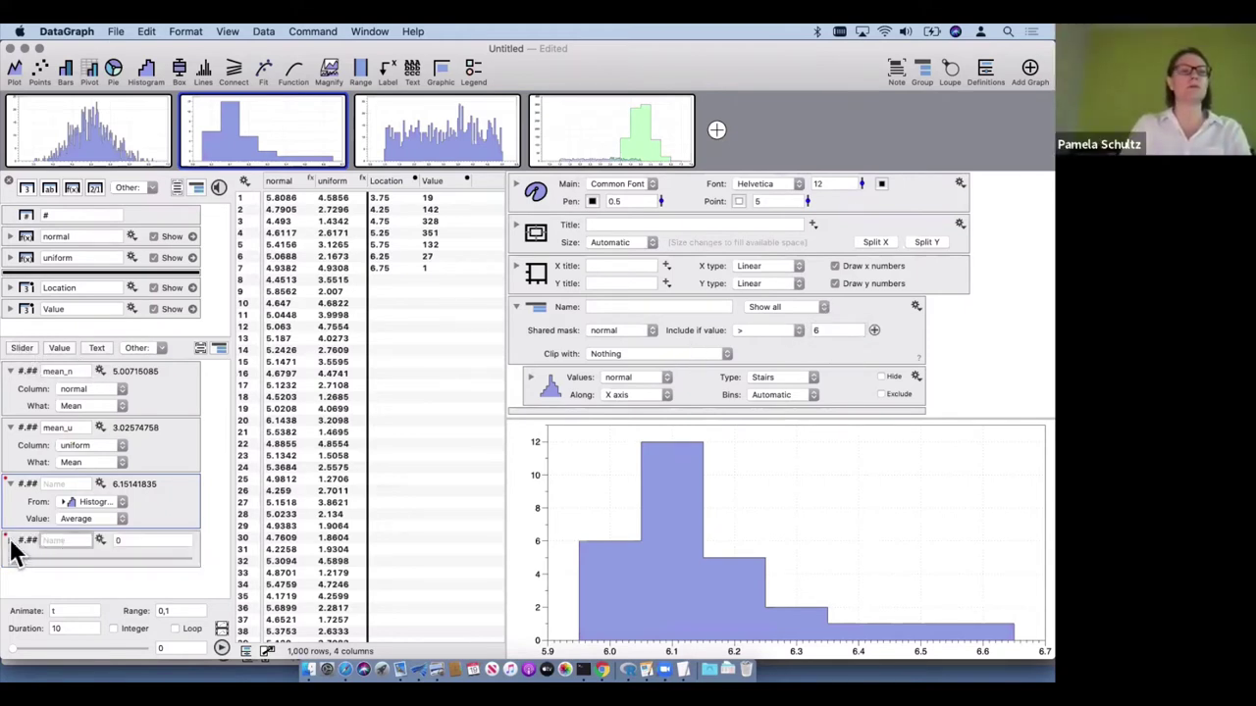
{"action": "left_click", "coordinate": [66, 579]}
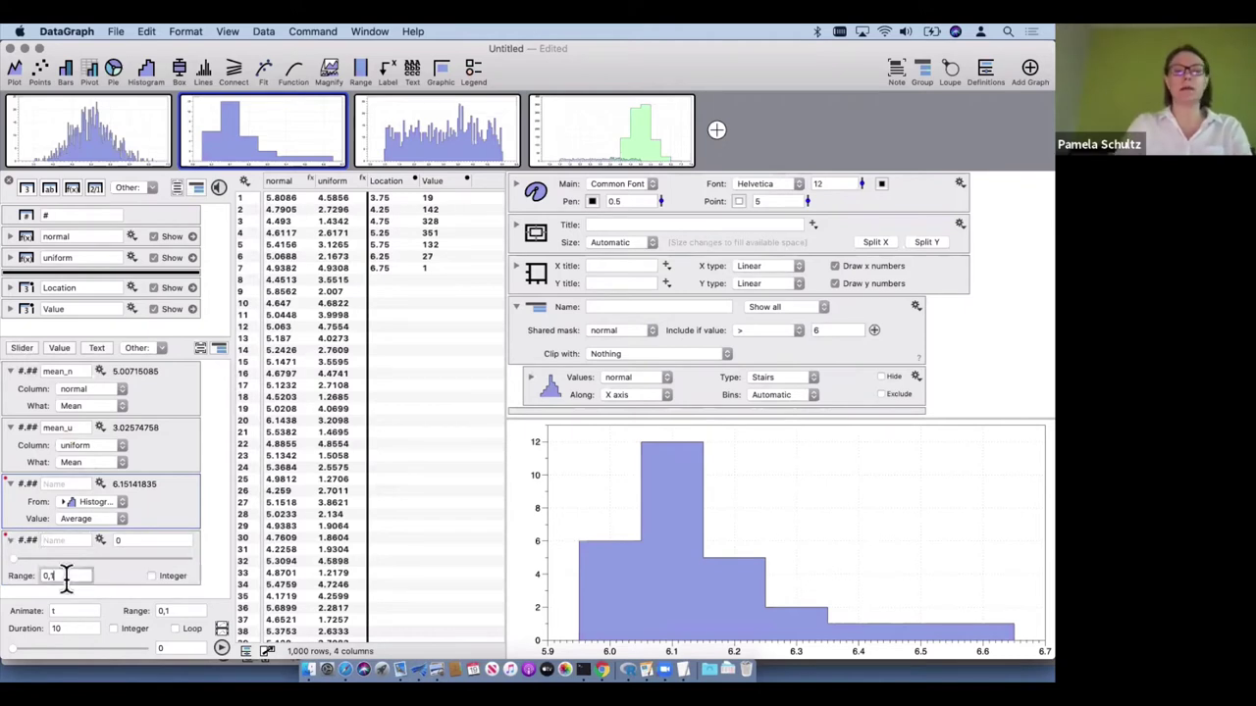
{"action": "key", "text": "BackSpace"}
{"action": "type", "text": "3"}
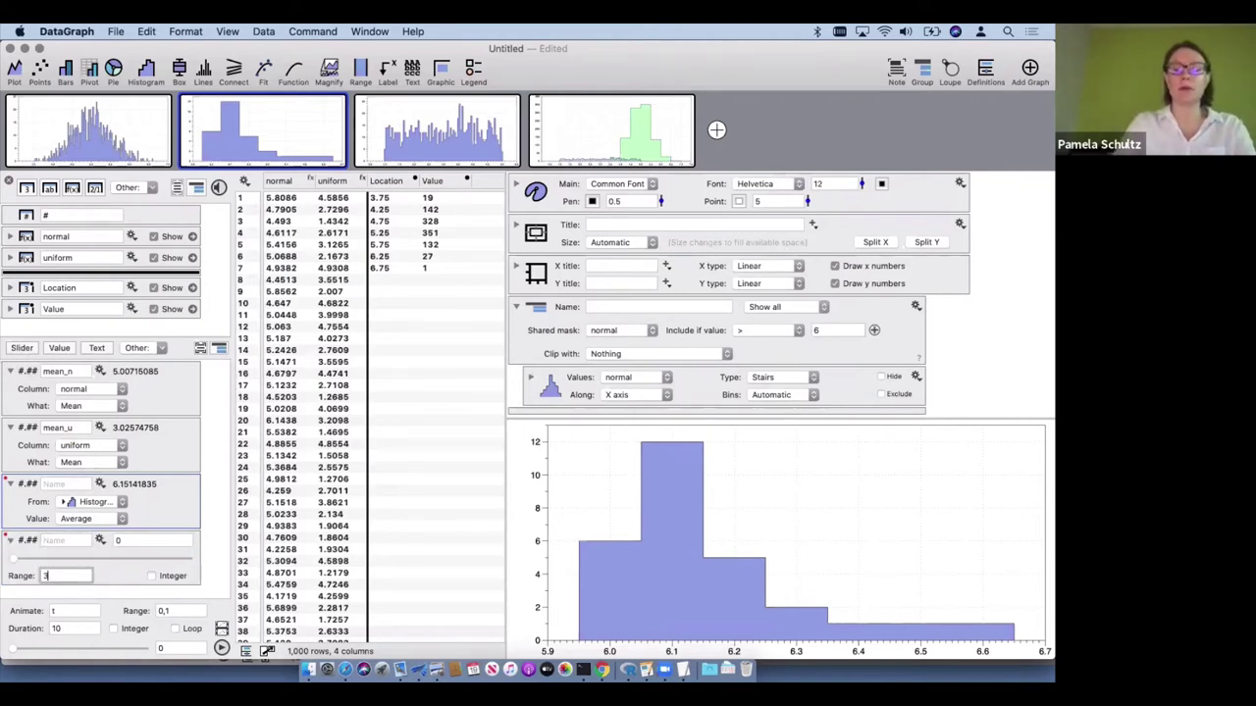
{"action": "type", "text": ",10"}
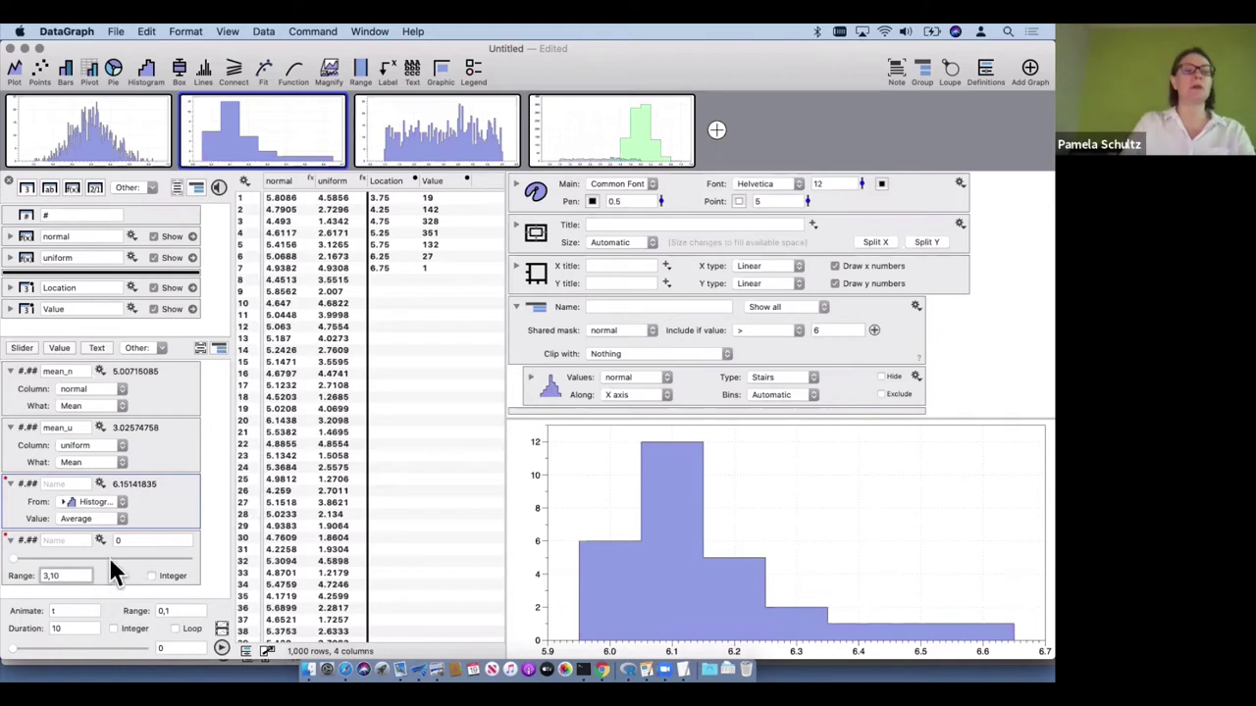
Test the new slider's movement and name its variable filter
{"action": "left_click_drag", "start_coordinate": [103, 556], "coordinate": [52, 555]}
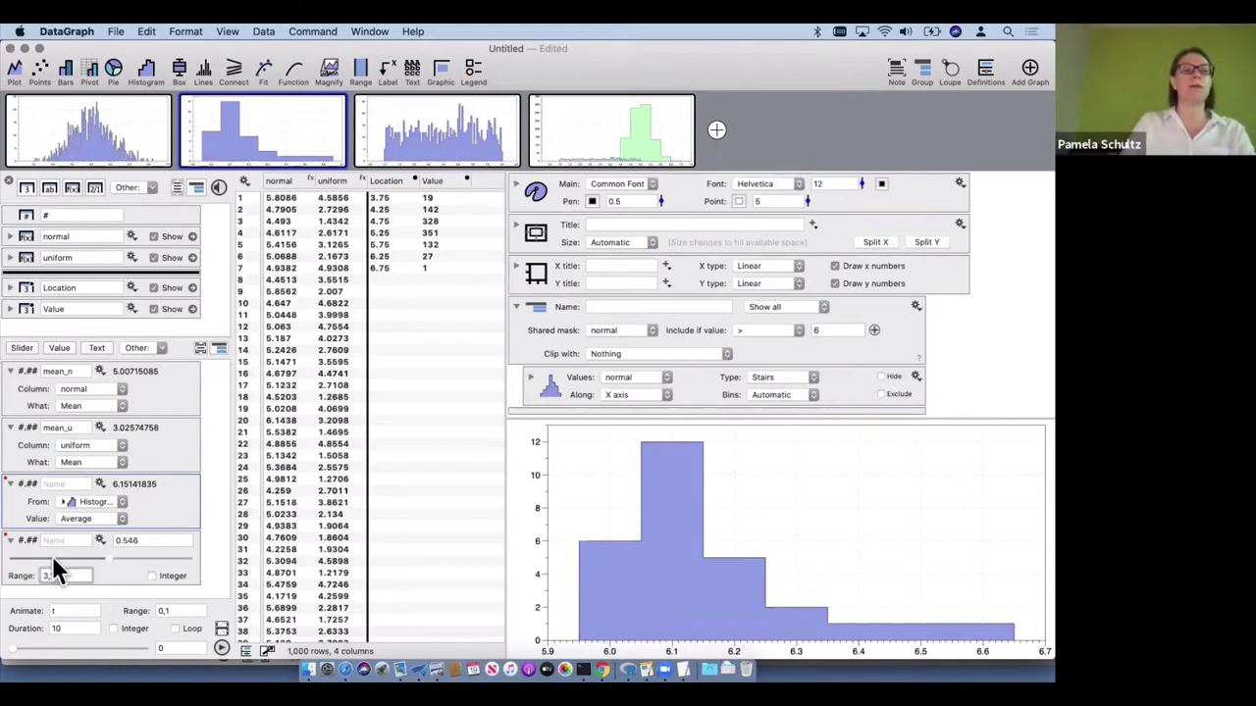
{"action": "left_click", "coordinate": [52, 543]}
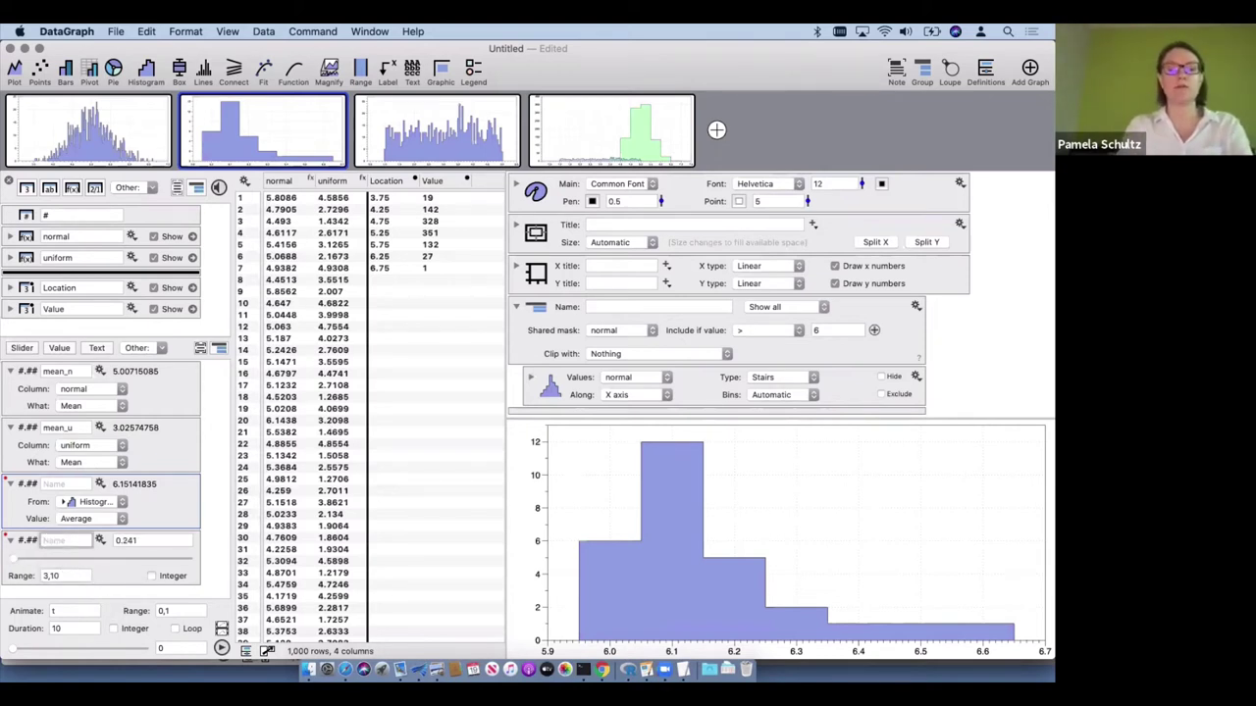
{"action": "type", "text": "filter"}
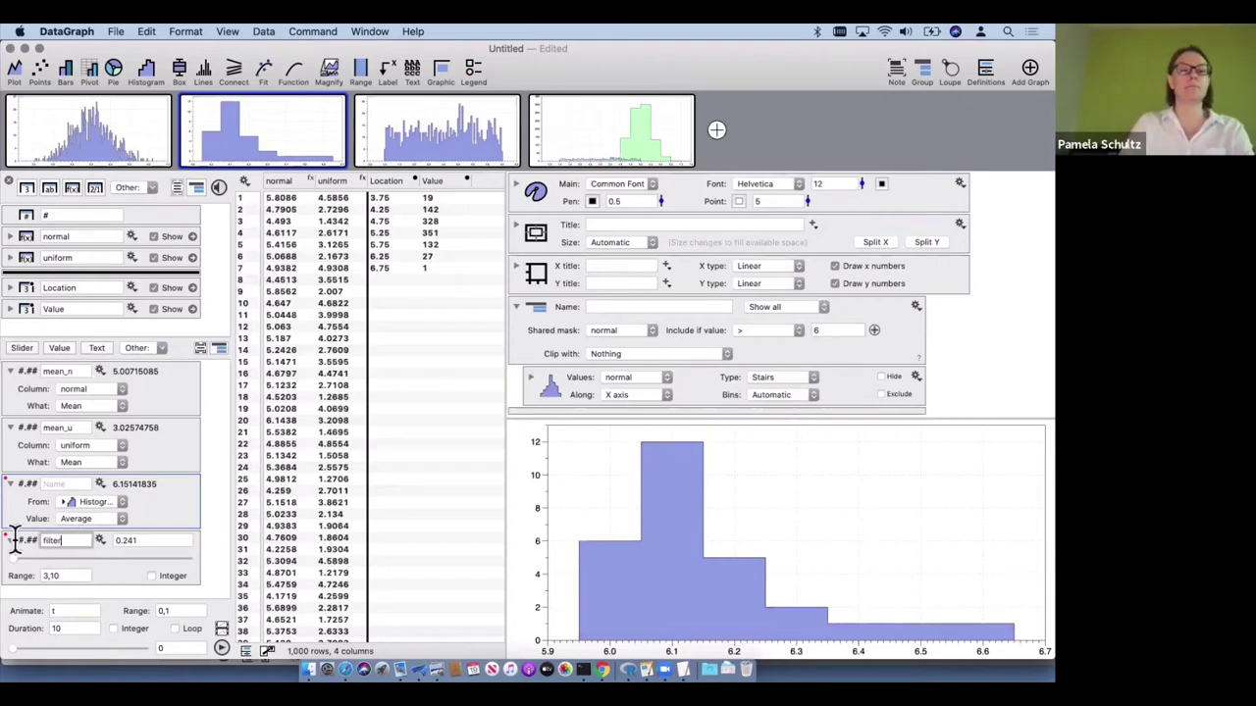
{"action": "key", "text": "Return"}
Use the filter variable as the shared mask's threshold and move its slider to about 4.1
{"action": "double_click", "coordinate": [834, 331]}
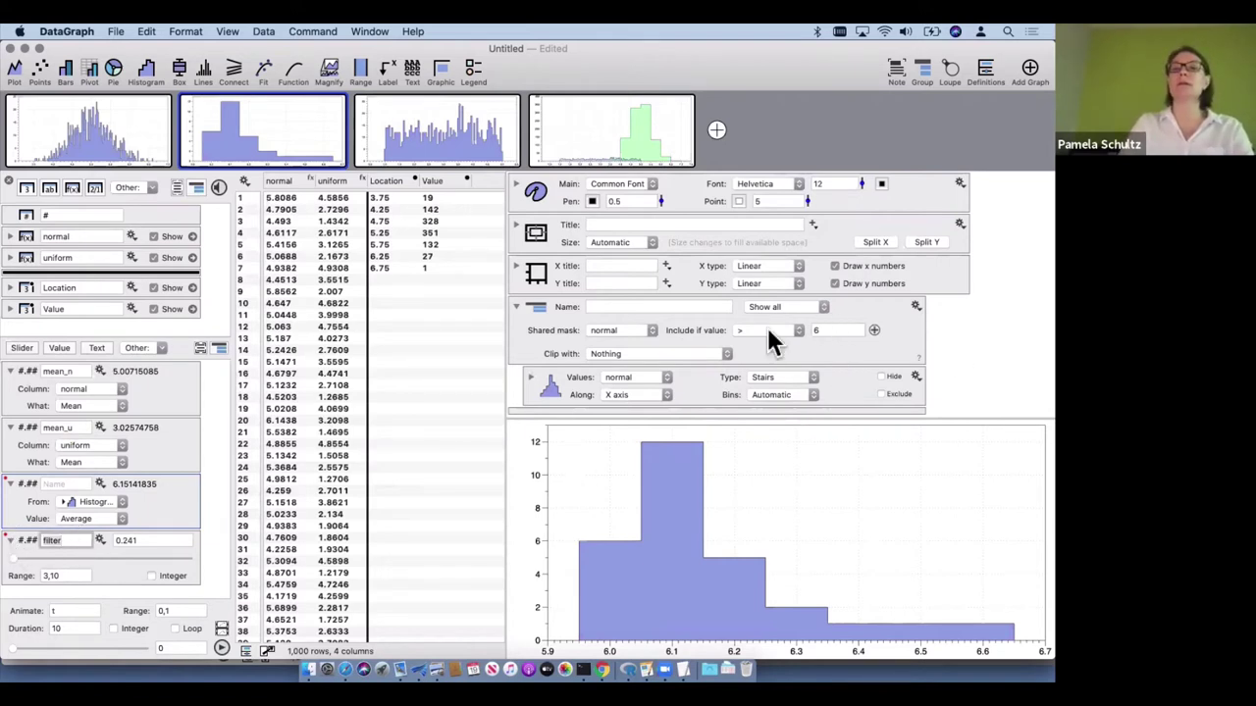
{"action": "type", "text": "filter"}
{"action": "key", "text": "Return"}
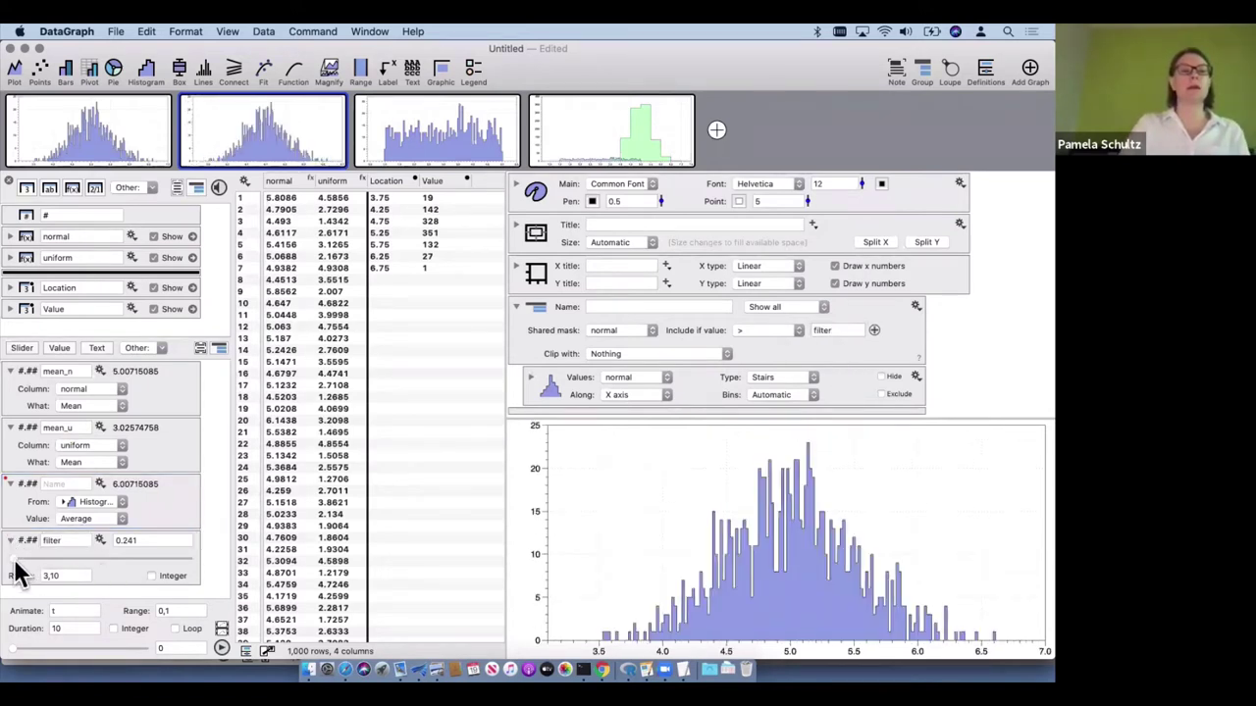
{"action": "left_click_drag", "start_coordinate": [14, 561], "coordinate": [39, 558]}
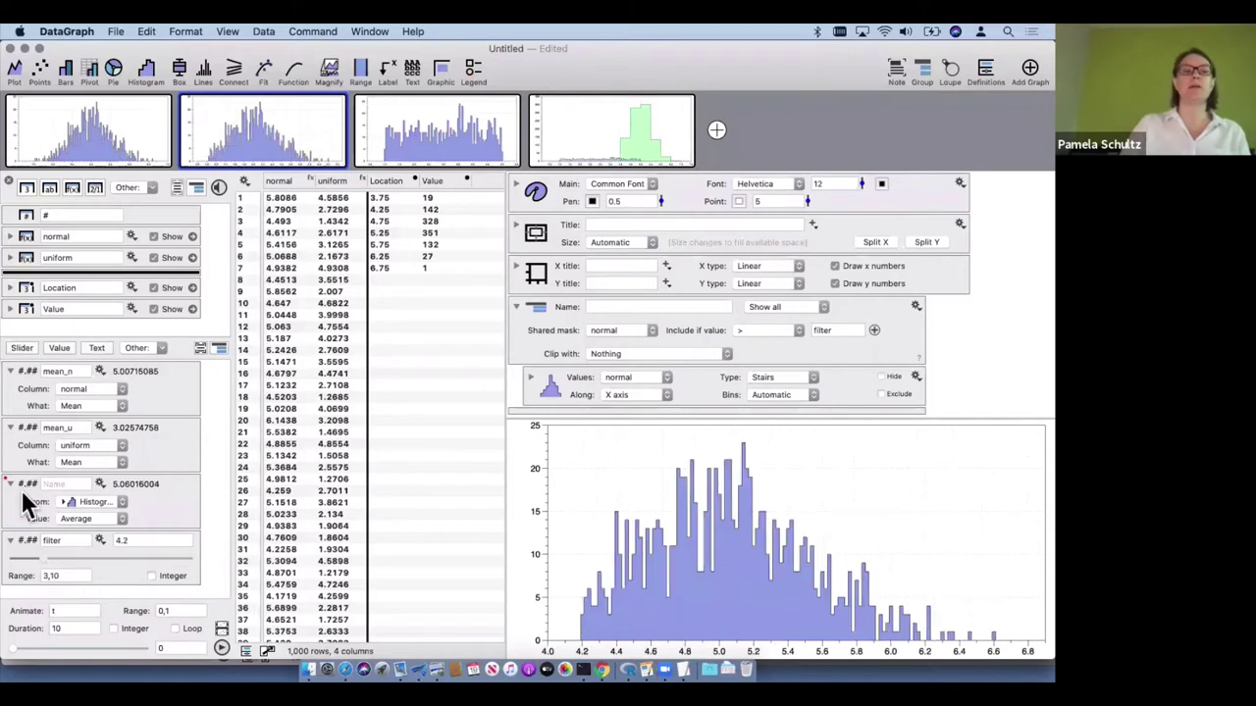
Name the extracted histogram average variable mean and insert it as the graph's title
{"action": "left_click", "coordinate": [56, 483]}
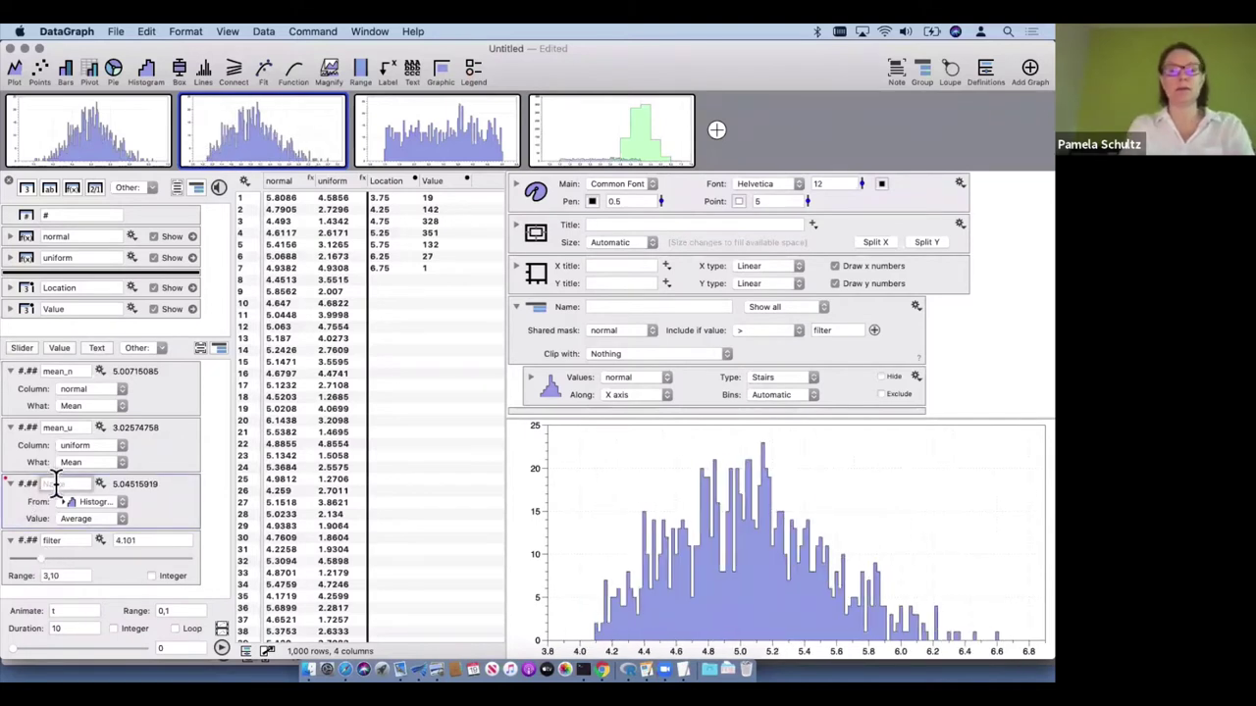
{"action": "type", "text": "mean"}
{"action": "key", "text": "Return"}
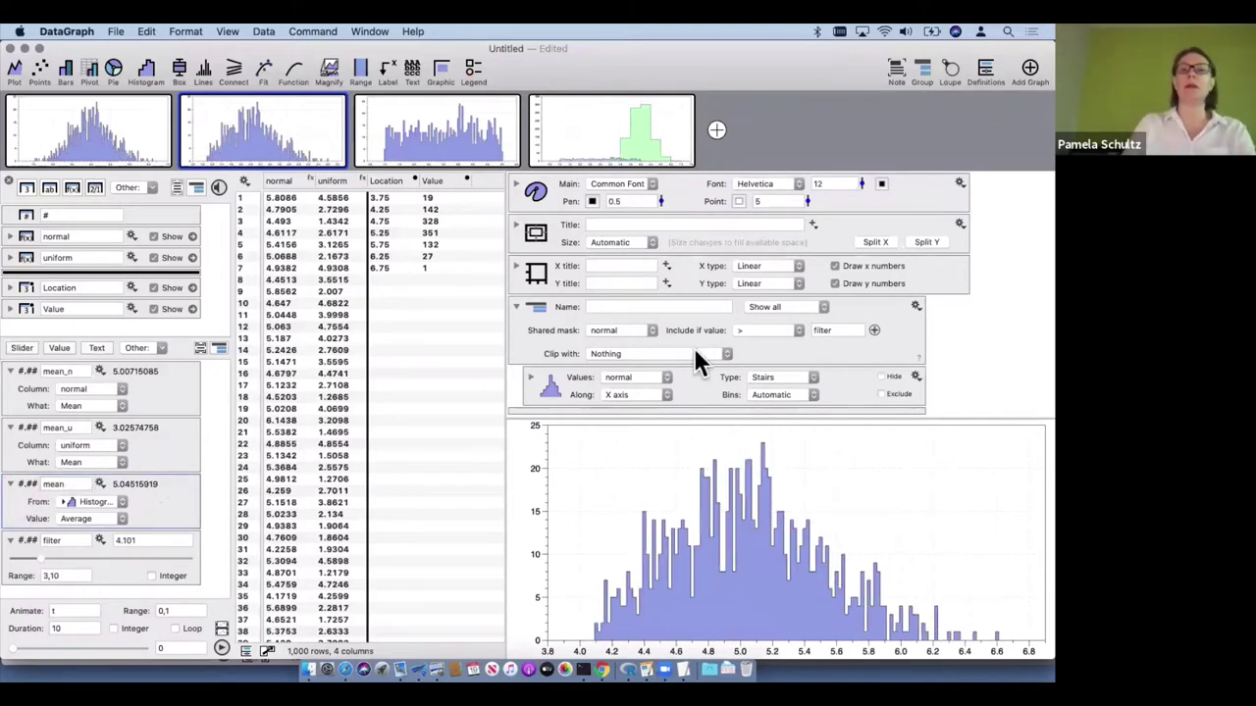
{"action": "left_click", "coordinate": [785, 224]}
{"action": "left_click", "coordinate": [812, 226]}
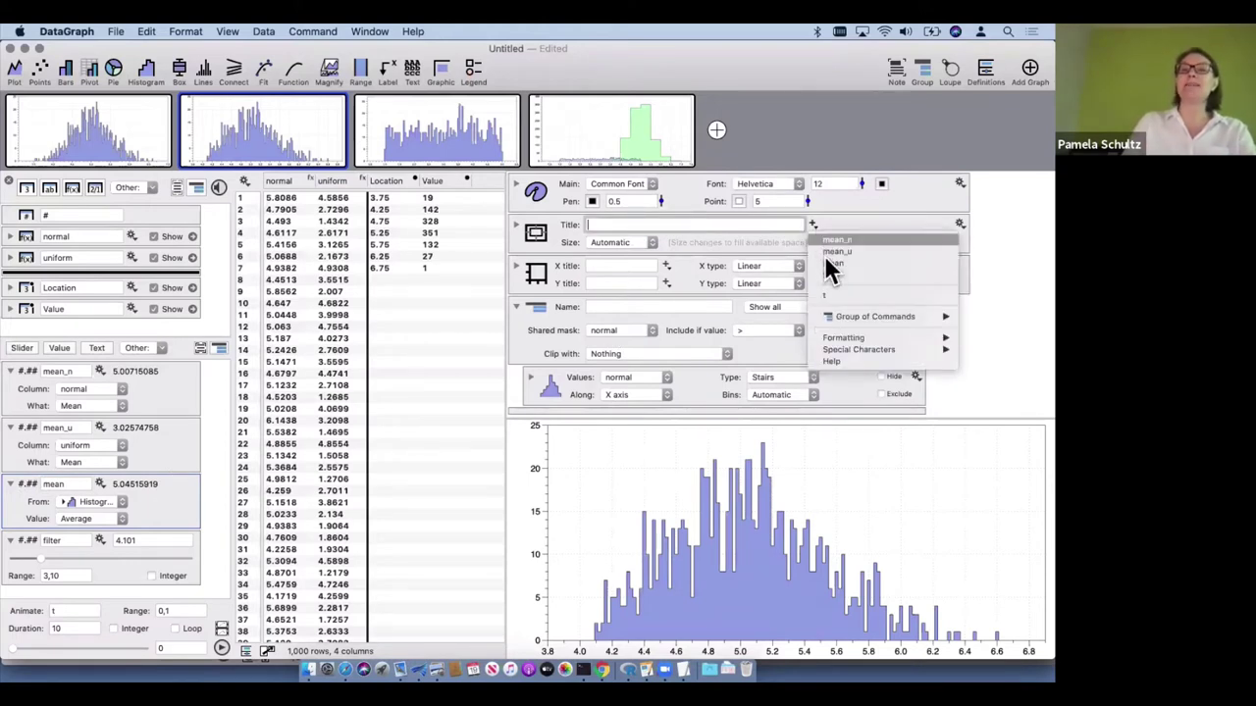
{"action": "left_click", "coordinate": [826, 263]}
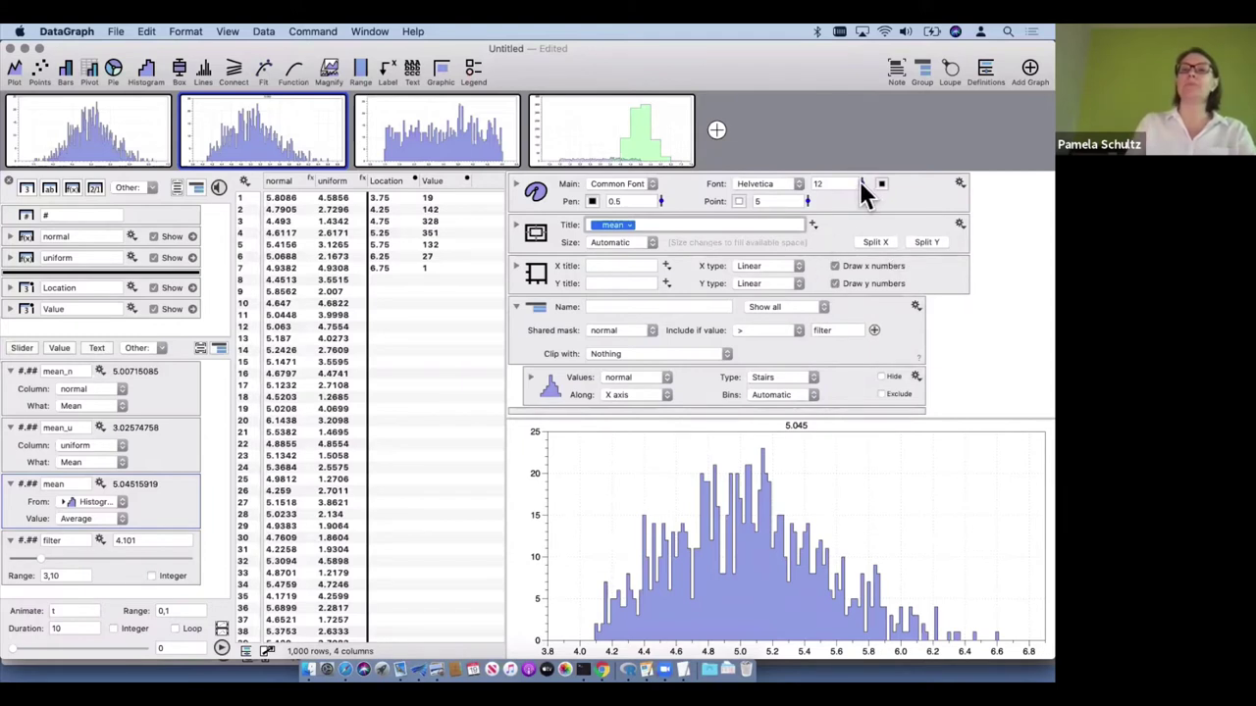
Enlarge the graph's main font to 23 and move the filter slider to about 4.8
{"action": "left_click_drag", "start_coordinate": [863, 188], "coordinate": [860, 184]}
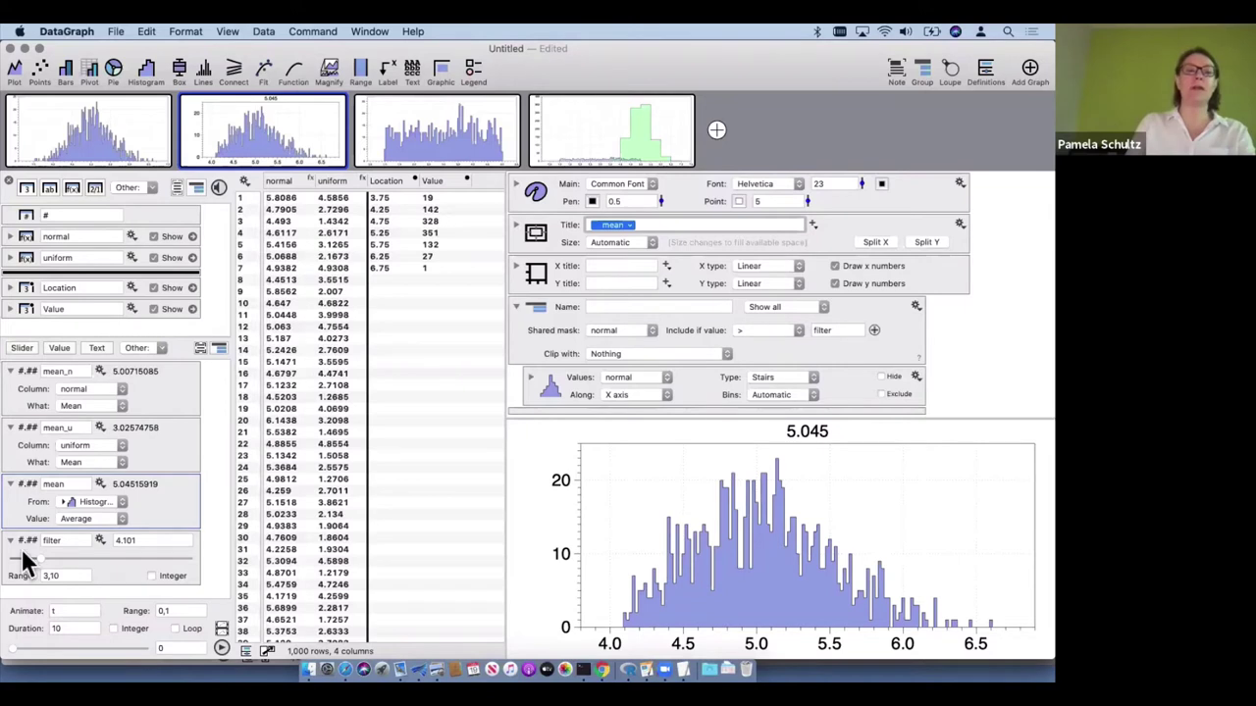
{"action": "mouse_move", "coordinate": [39, 557]}
{"action": "left_mouse_down"}
{"action": "mouse_move", "coordinate": [103, 557]}
{"action": "mouse_move", "coordinate": [55, 554]}
{"action": "left_mouse_up"}
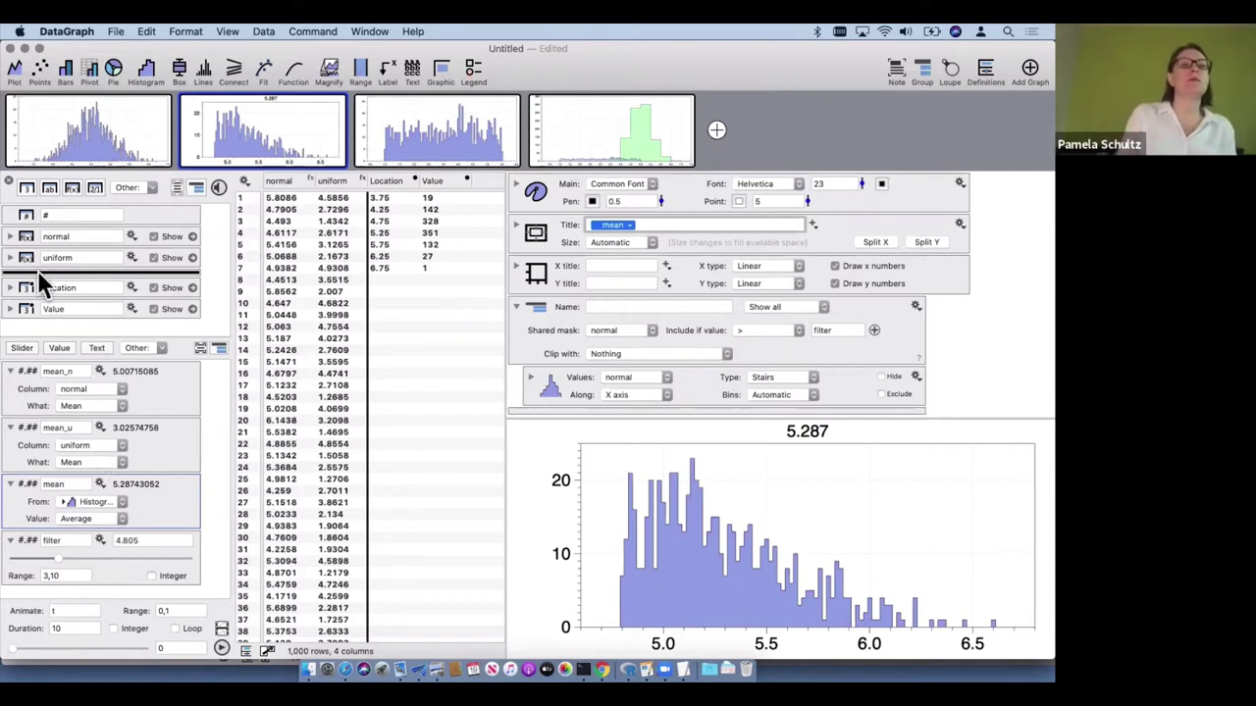
Try the misspelled function nrad in the normal column's expression, and restore it to nrand(5,.5)
{"action": "left_click", "coordinate": [11, 236]}
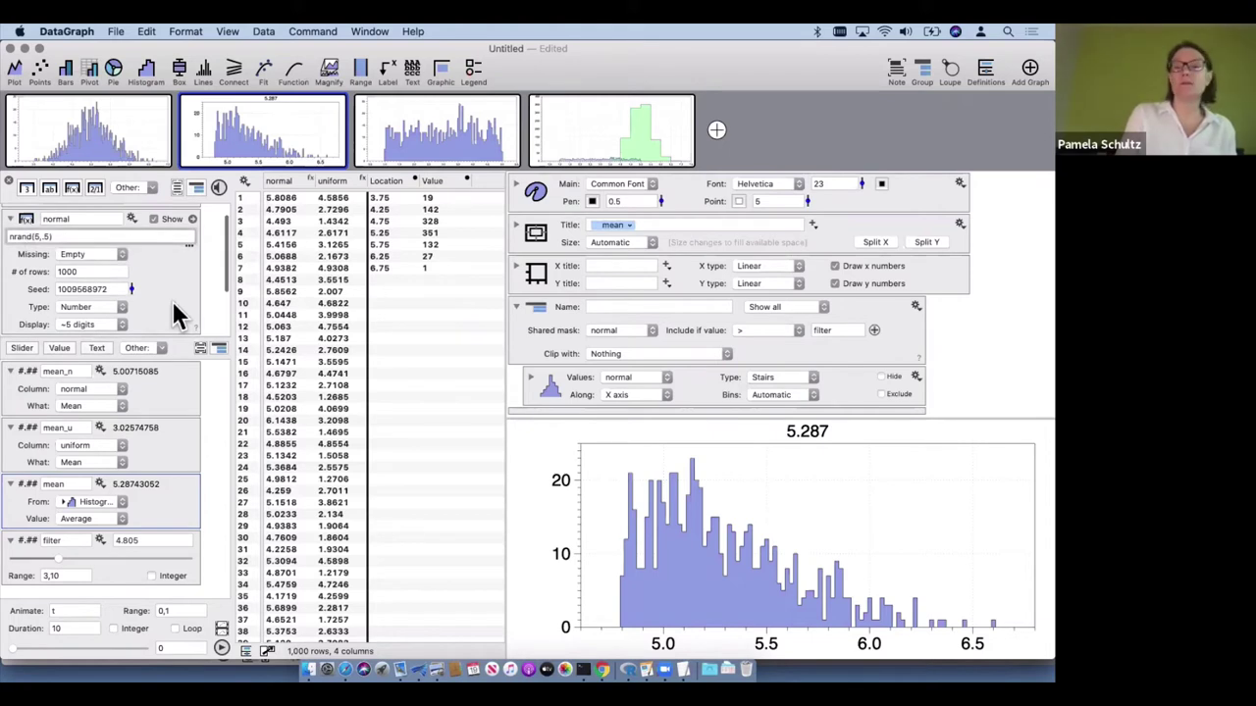
{"action": "key", "text": "BackSpace"}
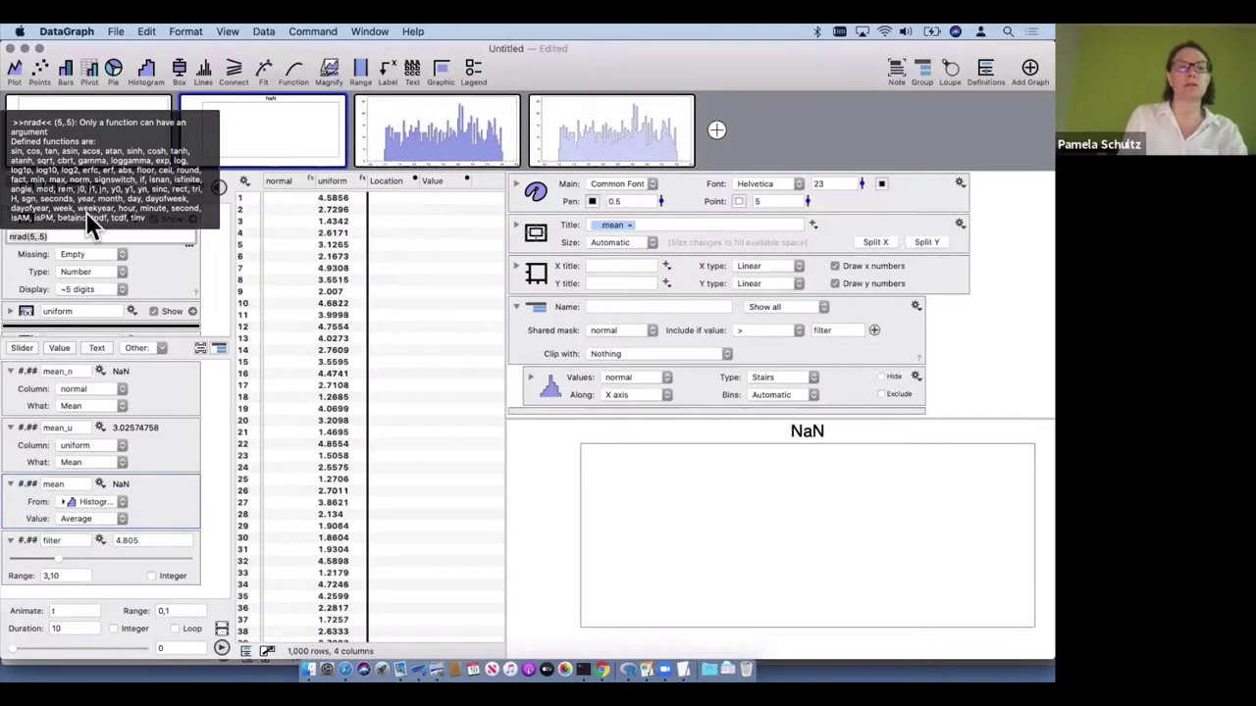
{"action": "type", "text": "n"}
{"action": "key", "text": "Return"}
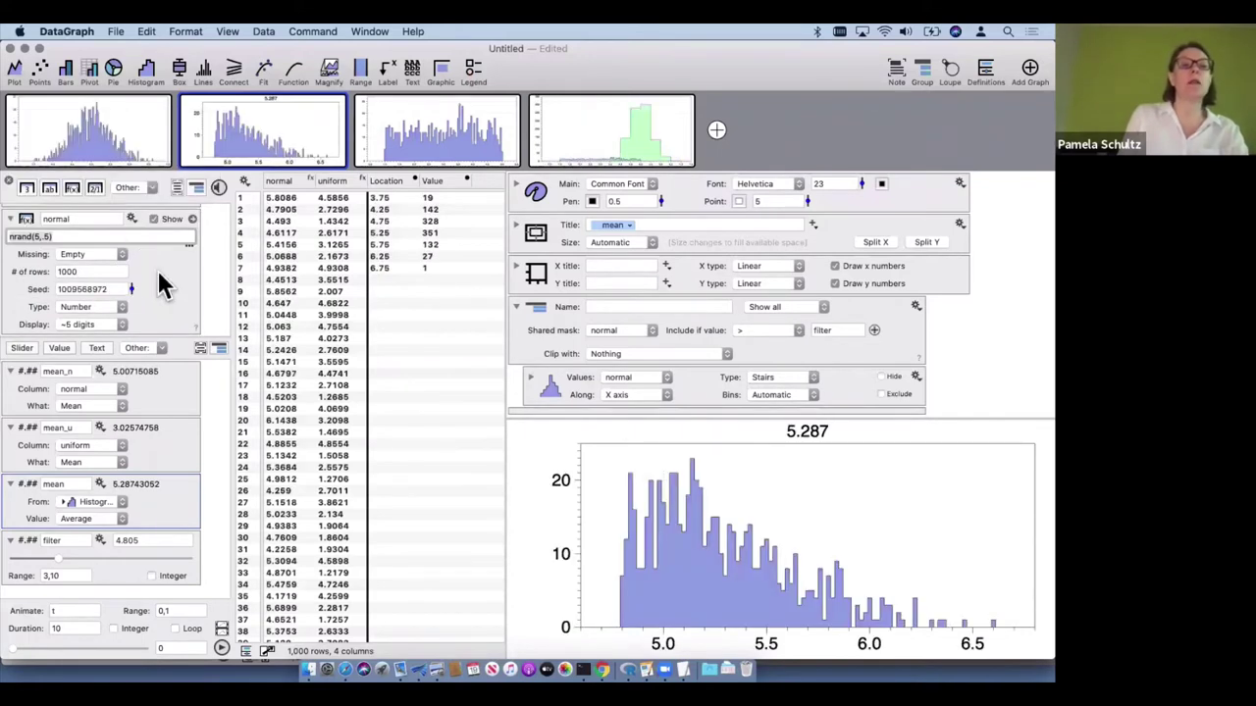
Open the normal column's online help in Safari and read the Forming expressions section
{"action": "left_click", "coordinate": [130, 218]}
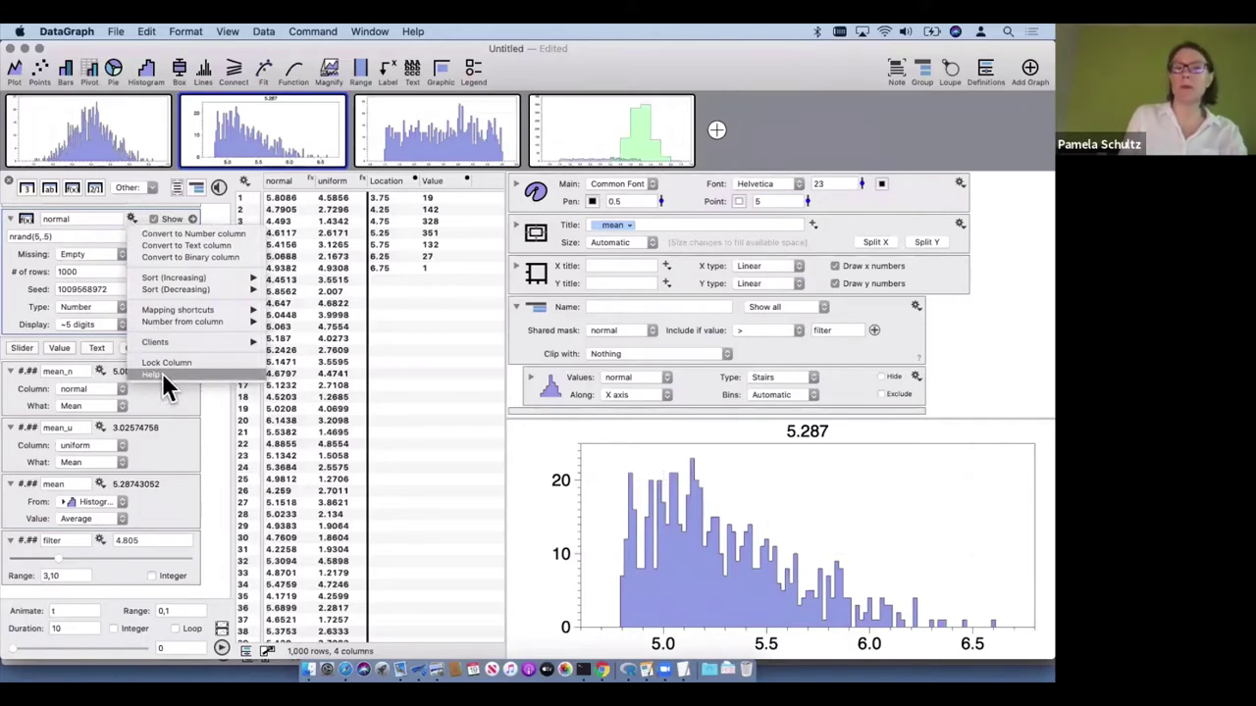
{"action": "left_click", "coordinate": [536, 477]}
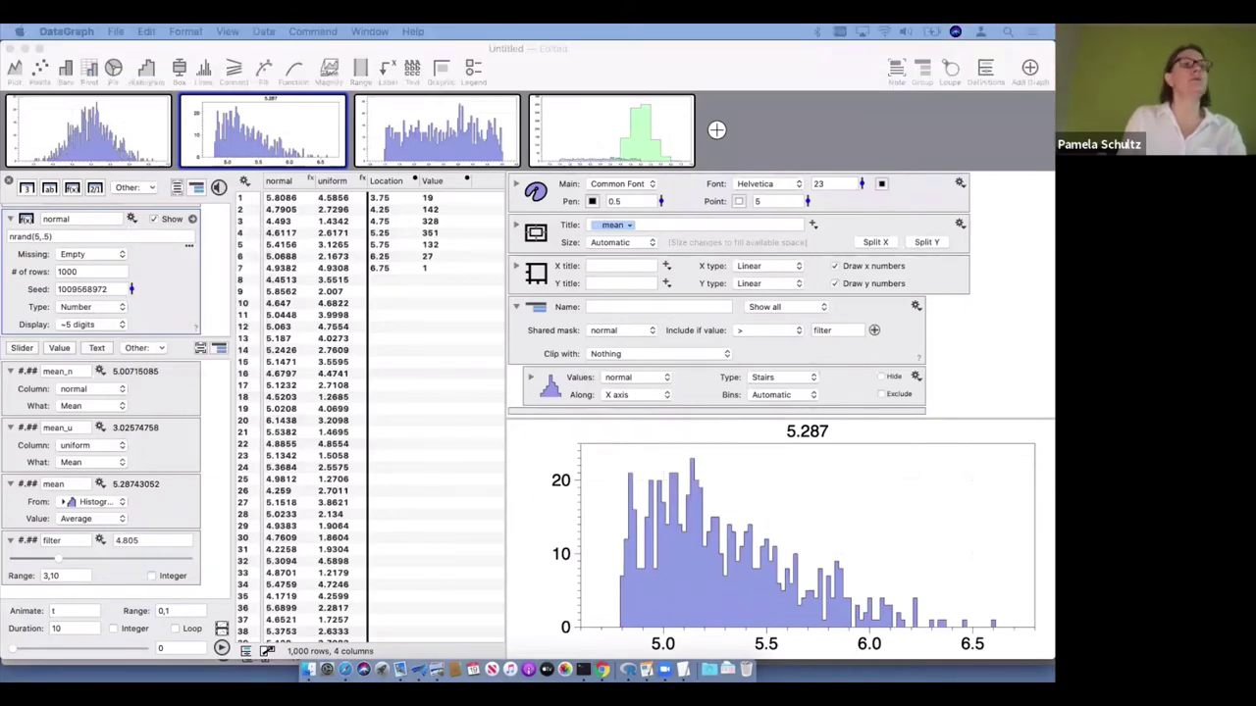
{"action": "key", "text": "super+Tab"}
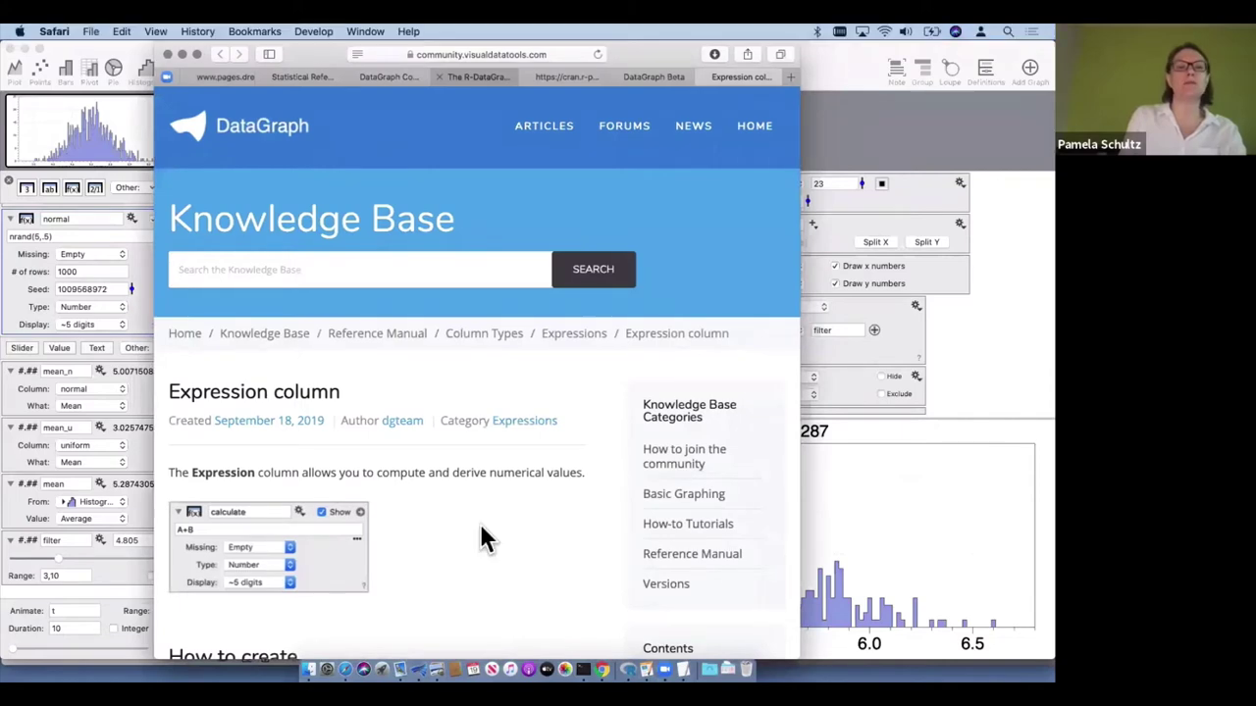
{"action": "scroll", "coordinate": [480, 535], "scroll_direction": "down", "scroll_amount": 10}
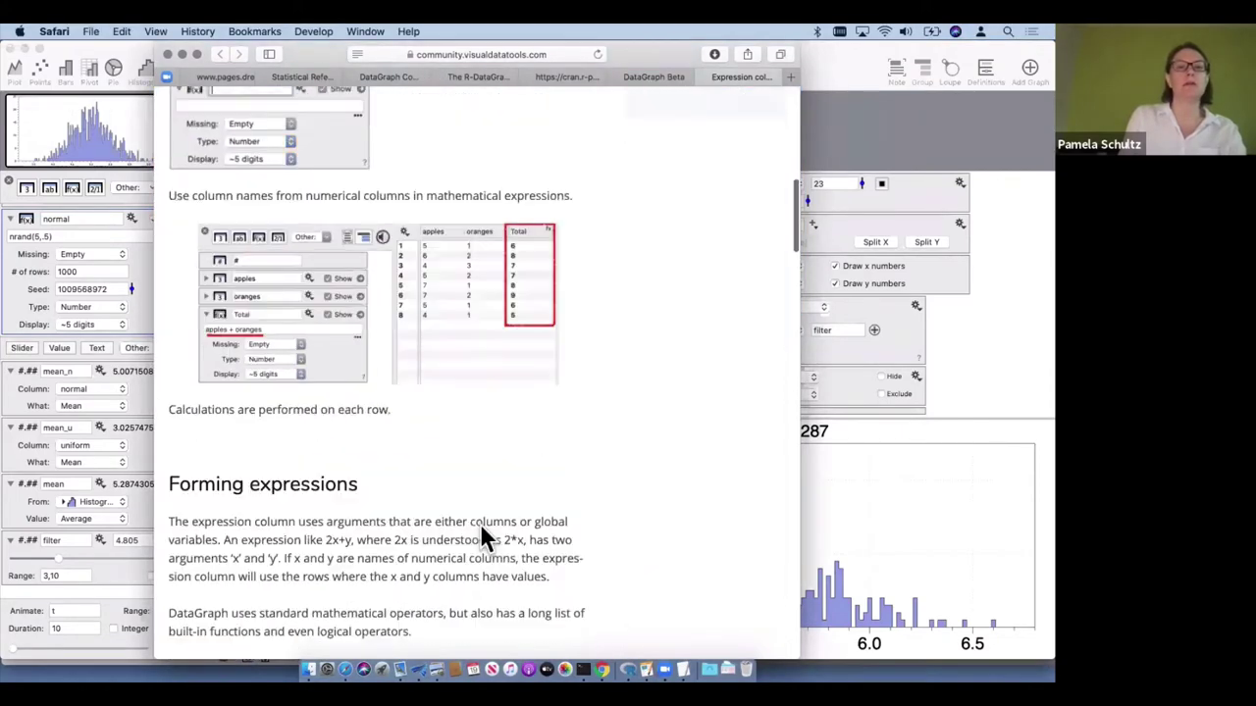
{"action": "scroll", "coordinate": [480, 530], "scroll_direction": "down", "scroll_amount": 10}
{"action": "scroll", "coordinate": [441, 266], "scroll_direction": "up", "scroll_amount": 3}
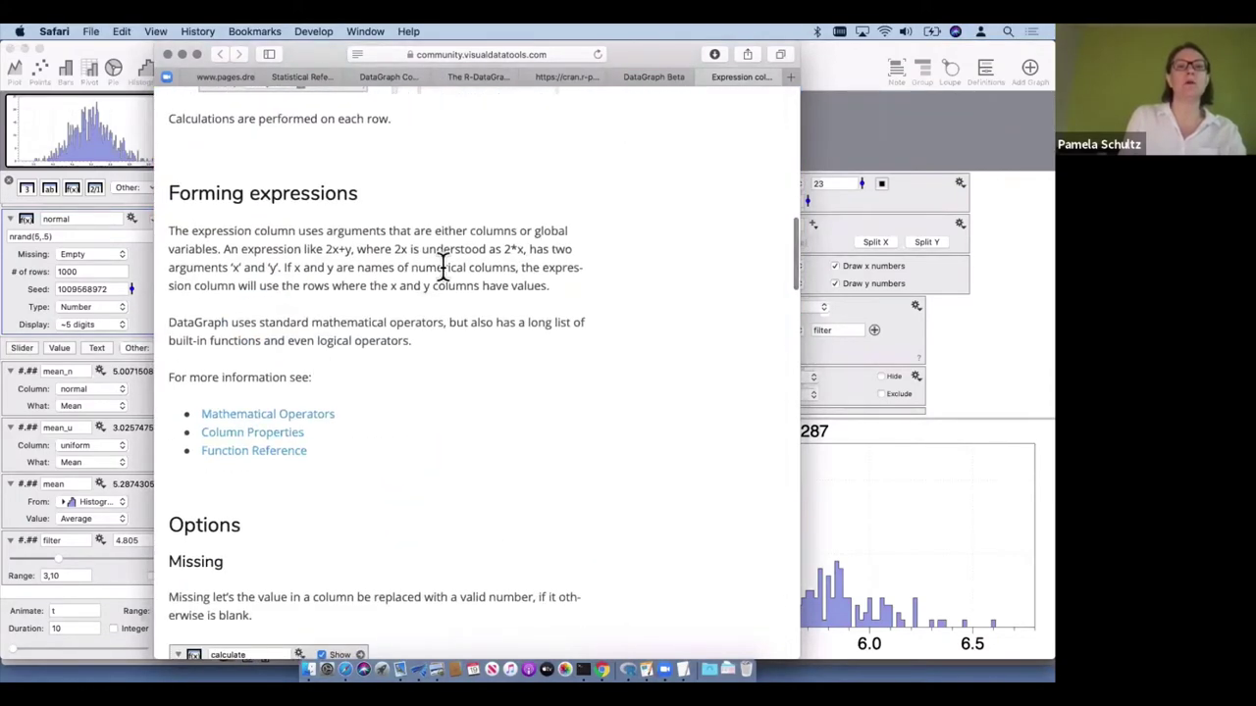
Open the Column Properties article and examine its percentage example and the table of single-value properties
{"action": "left_click", "coordinate": [292, 431]}
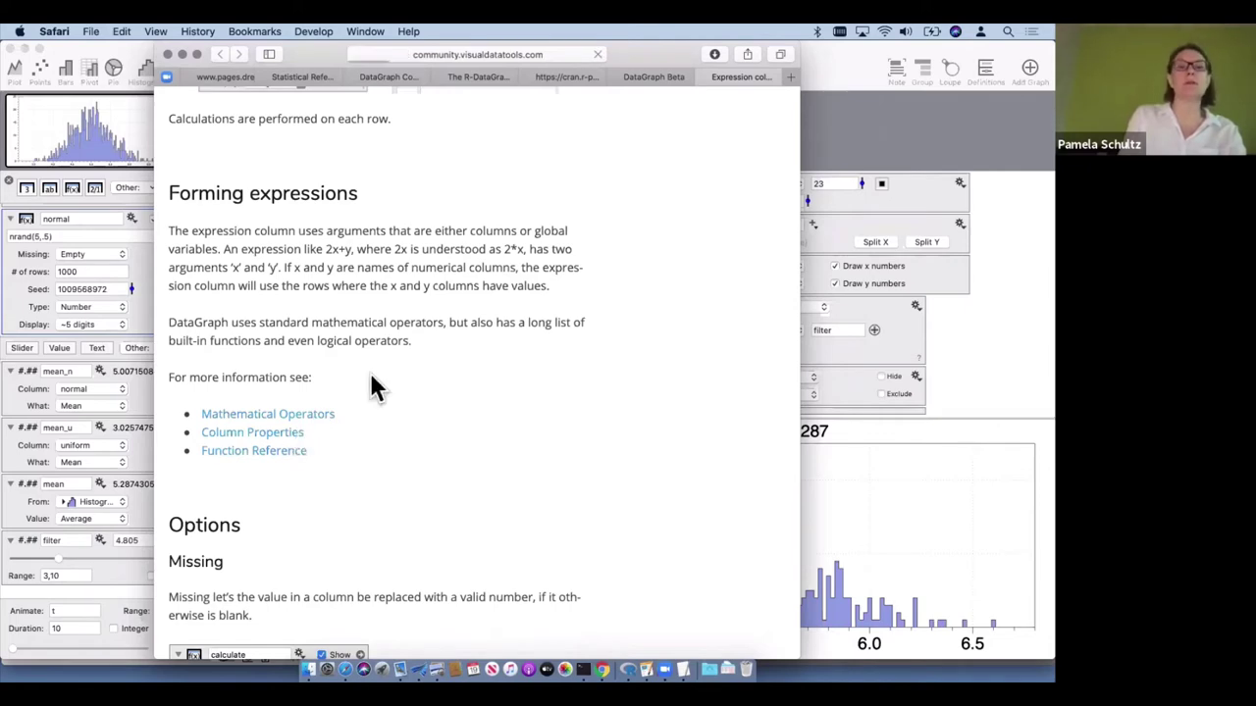
{"action": "scroll", "coordinate": [432, 471], "scroll_direction": "down", "scroll_amount": 5}
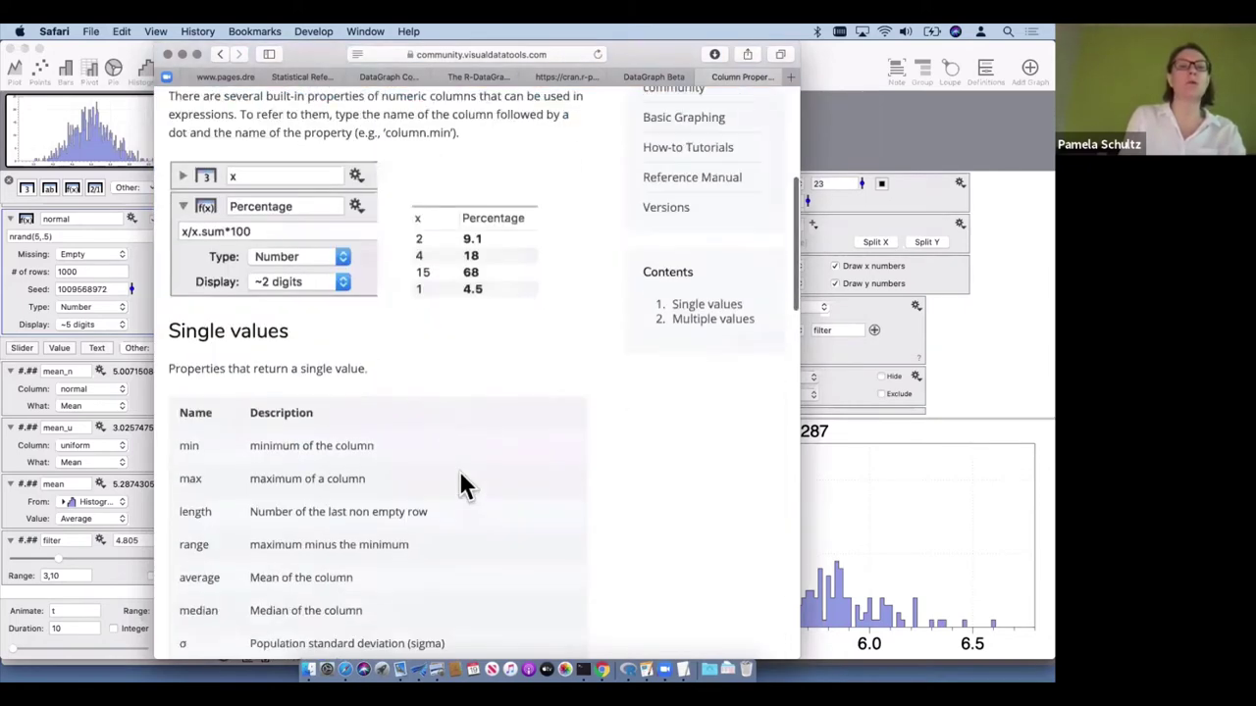
{"action": "scroll", "coordinate": [461, 482], "scroll_direction": "down", "scroll_amount": 3}
{"action": "scroll", "coordinate": [363, 506], "scroll_direction": "down", "scroll_amount": 3}
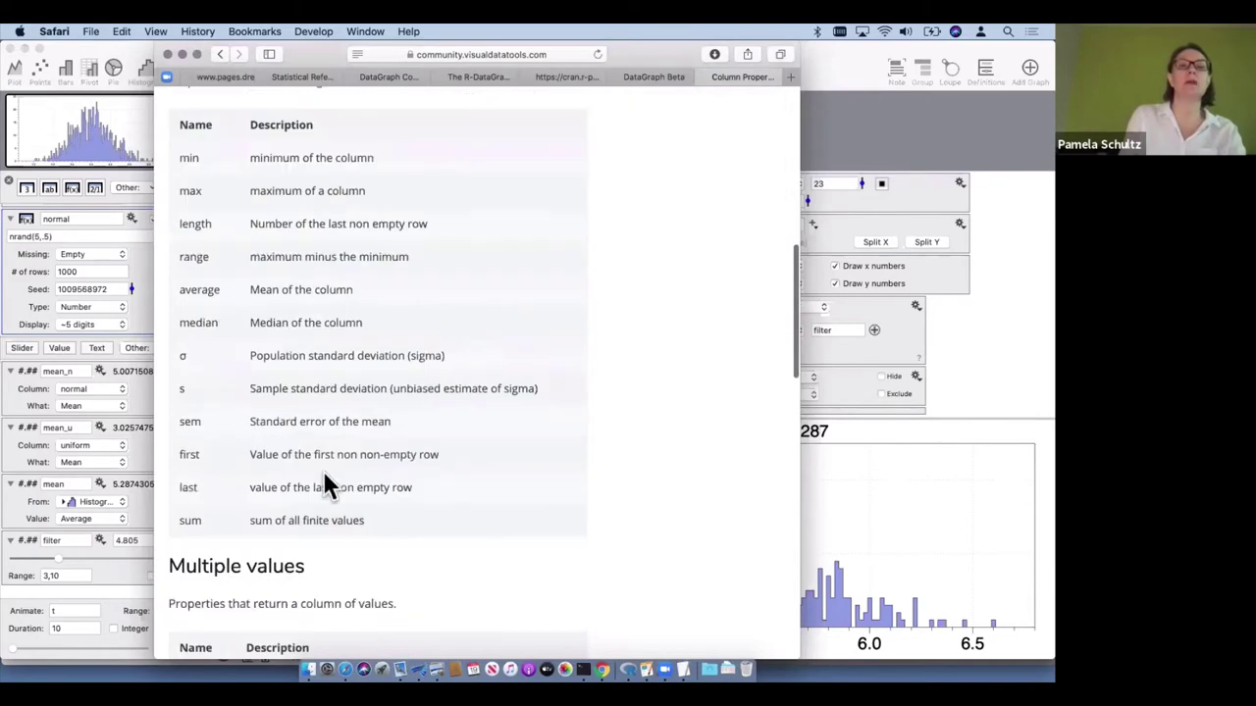
{"action": "scroll", "coordinate": [440, 350], "scroll_direction": "up", "scroll_amount": 5}
{"action": "scroll", "coordinate": [439, 338], "scroll_direction": "up", "scroll_amount": 8}
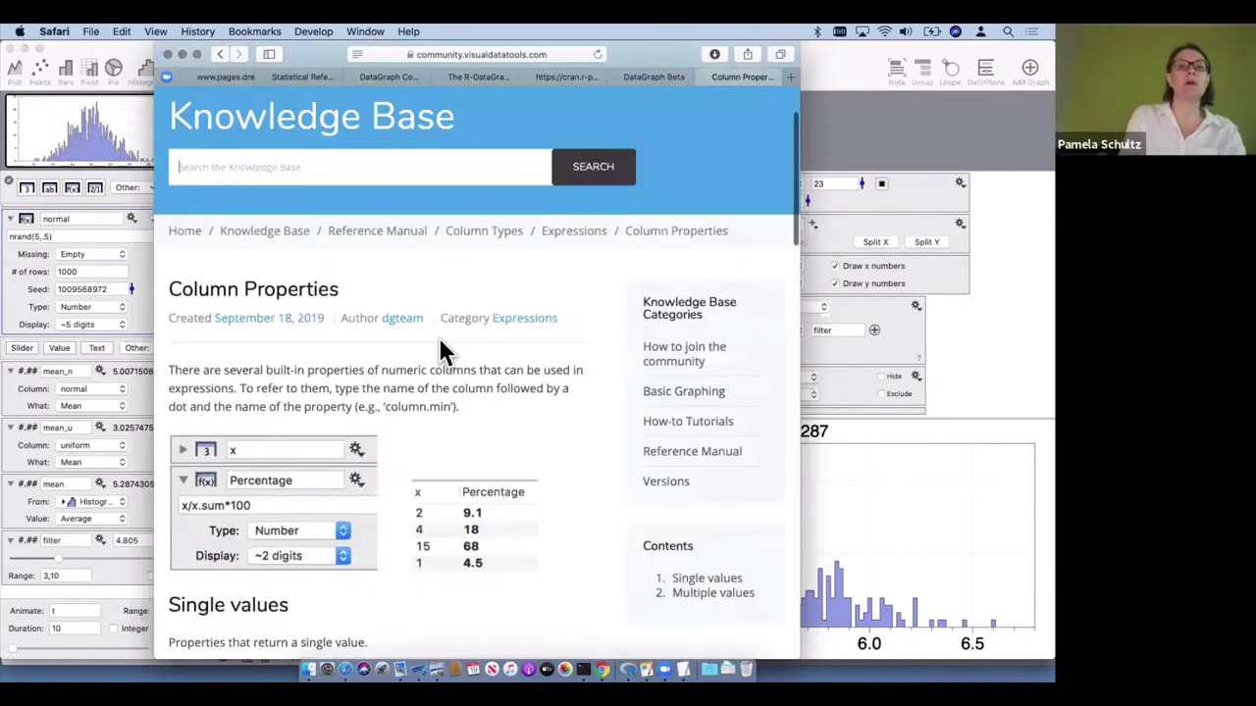
{"action": "scroll", "coordinate": [299, 578], "scroll_direction": "down", "scroll_amount": 4}
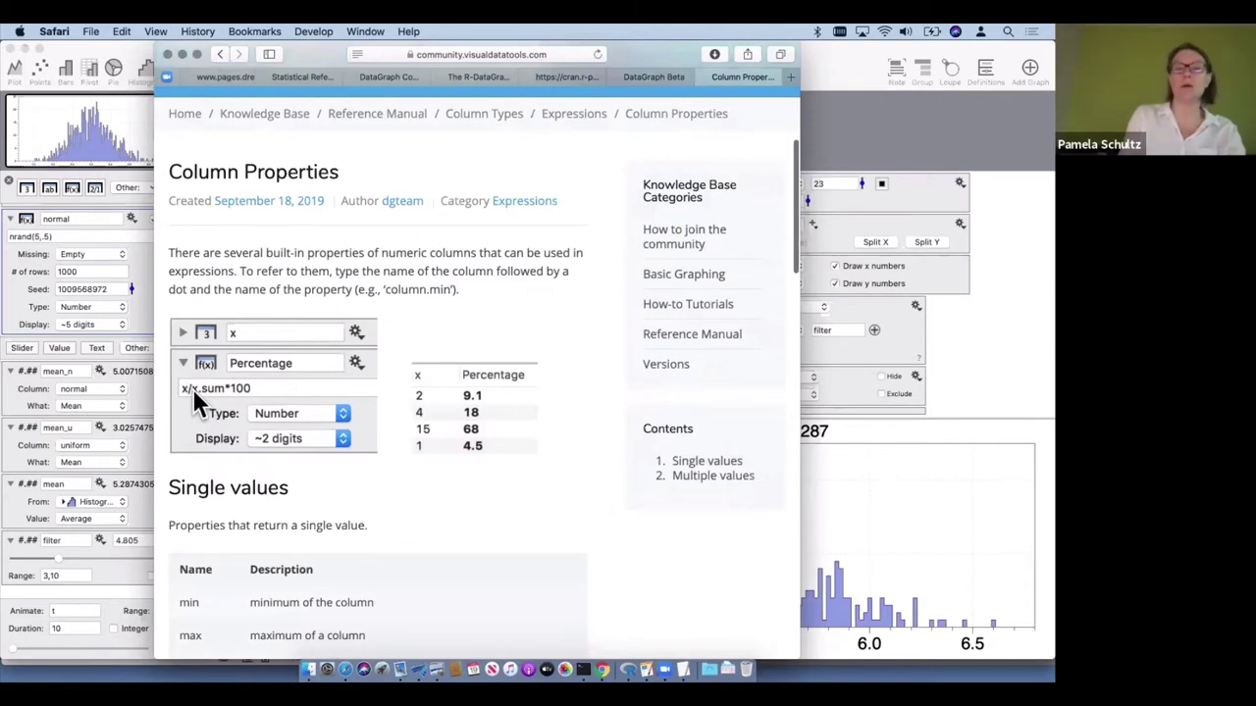
{"action": "scroll", "coordinate": [232, 520], "scroll_direction": "down", "scroll_amount": 5}
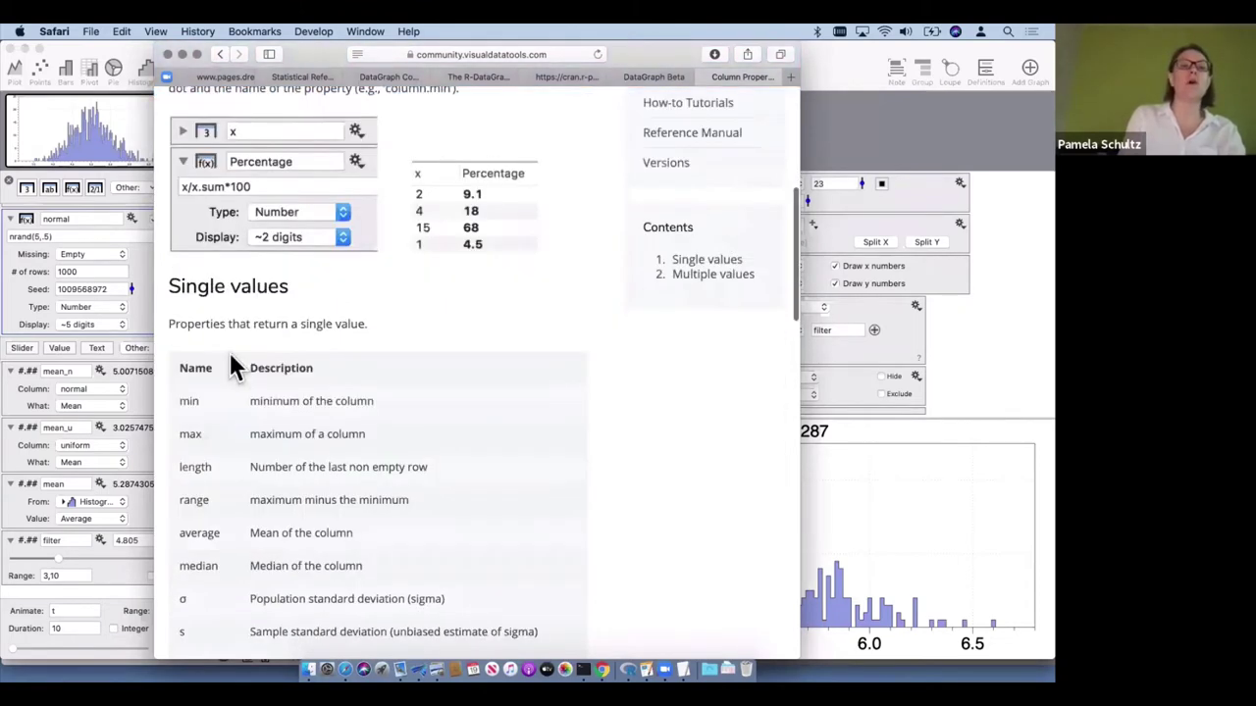
{"action": "scroll", "coordinate": [319, 541], "scroll_direction": "down", "scroll_amount": 2}
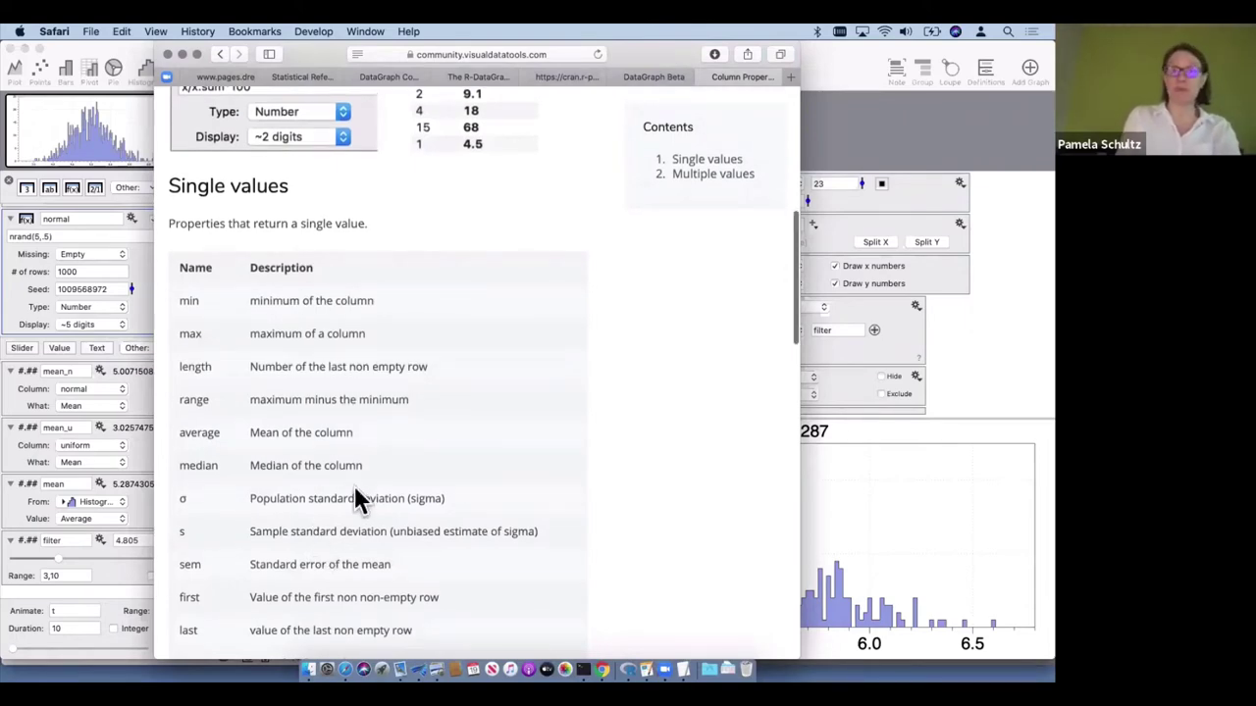
{"action": "scroll", "coordinate": [357, 488], "scroll_direction": "up", "scroll_amount": 6}
{"action": "scroll", "coordinate": [327, 355], "scroll_direction": "up", "scroll_amount": 5}
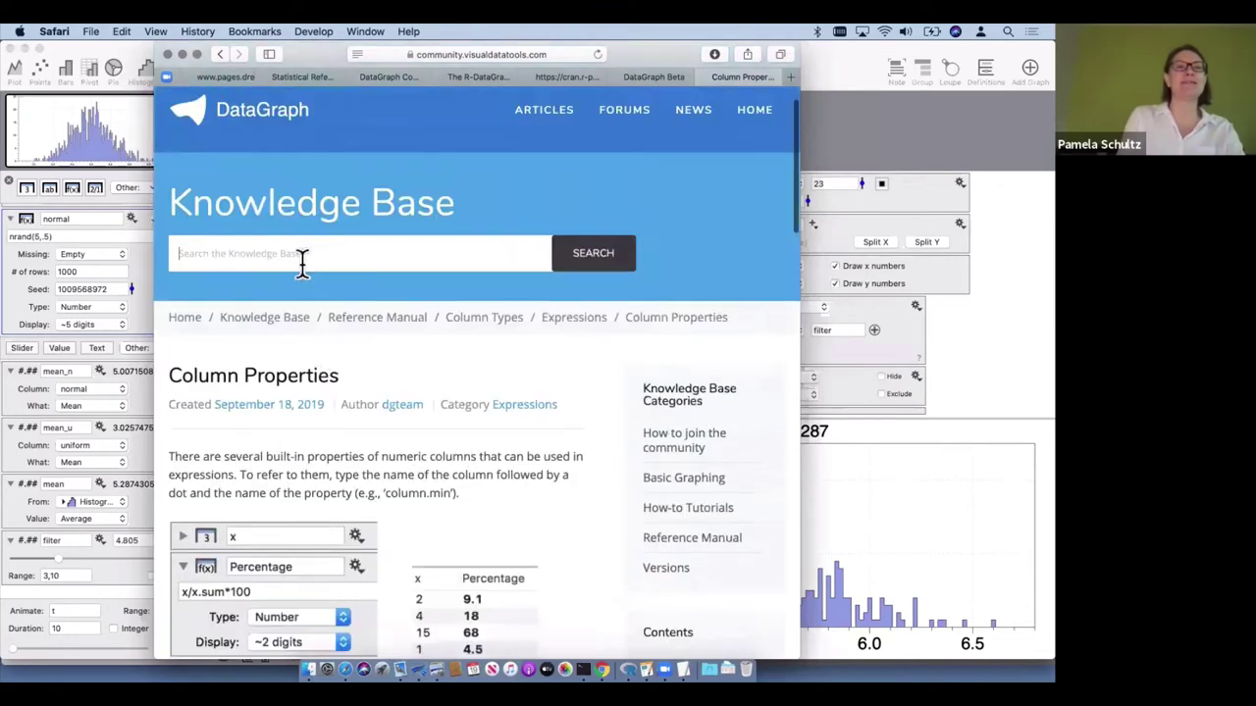
Return to the Expression column article and open the Function Reference page
{"action": "left_click", "coordinate": [218, 52]}
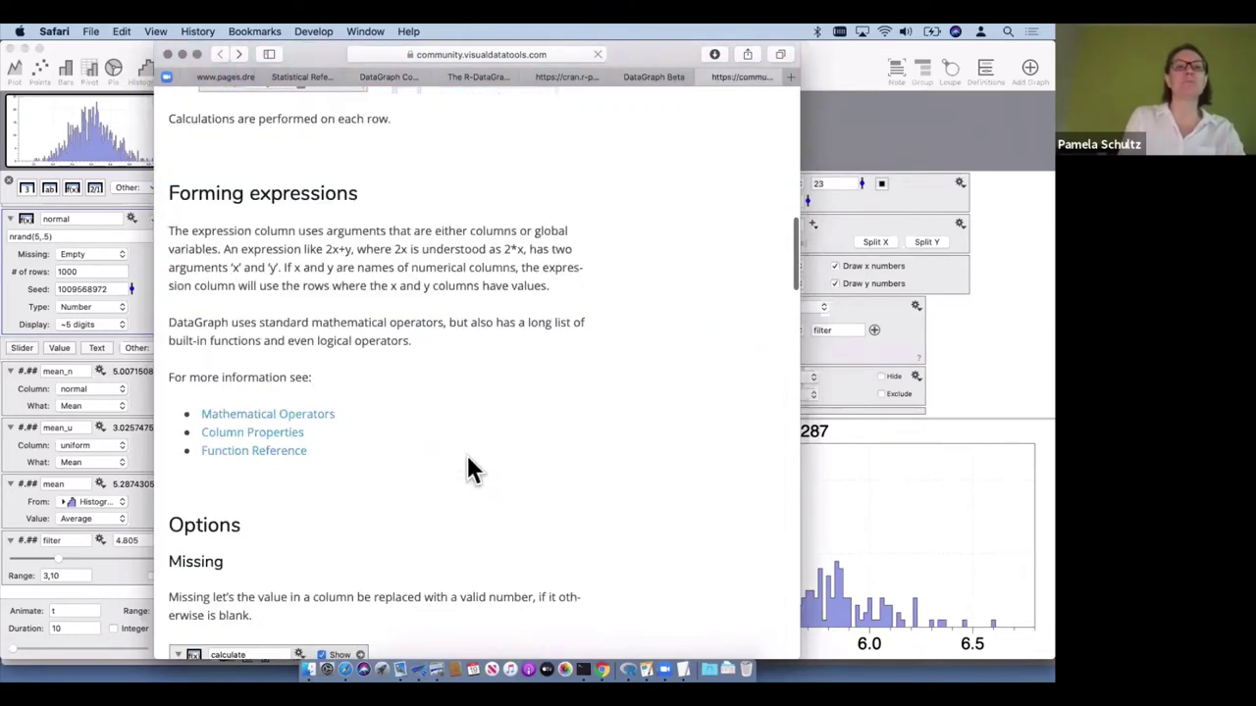
{"action": "left_click", "coordinate": [280, 454]}
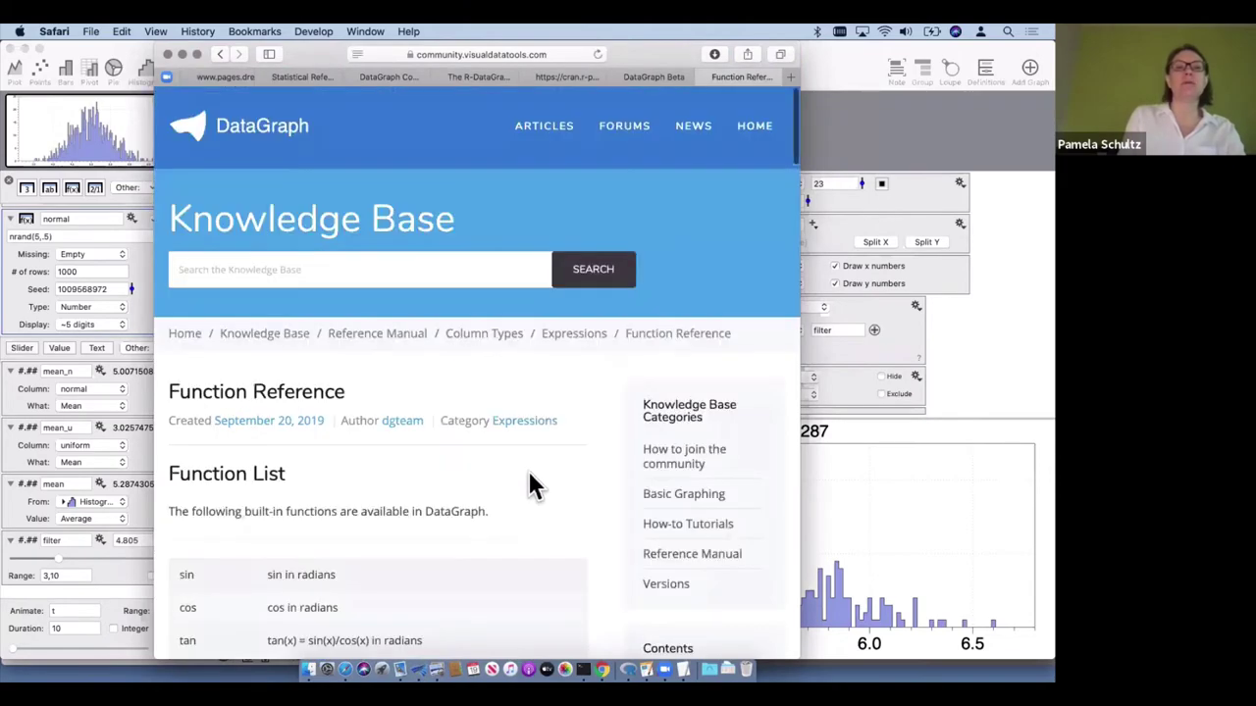
Read through the built-in functions in the Function Reference list
{"action": "scroll", "coordinate": [530, 484], "scroll_direction": "down", "scroll_amount": 15}
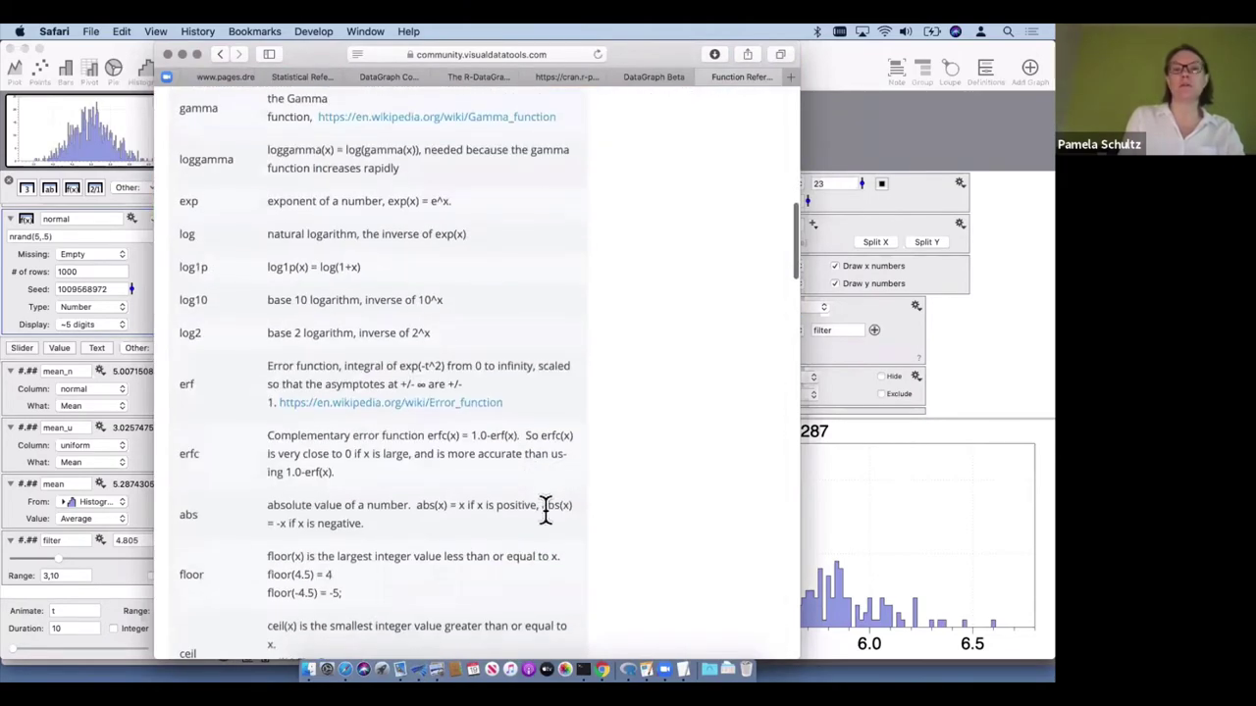
{"action": "scroll", "coordinate": [547, 513], "scroll_direction": "down", "scroll_amount": 6}
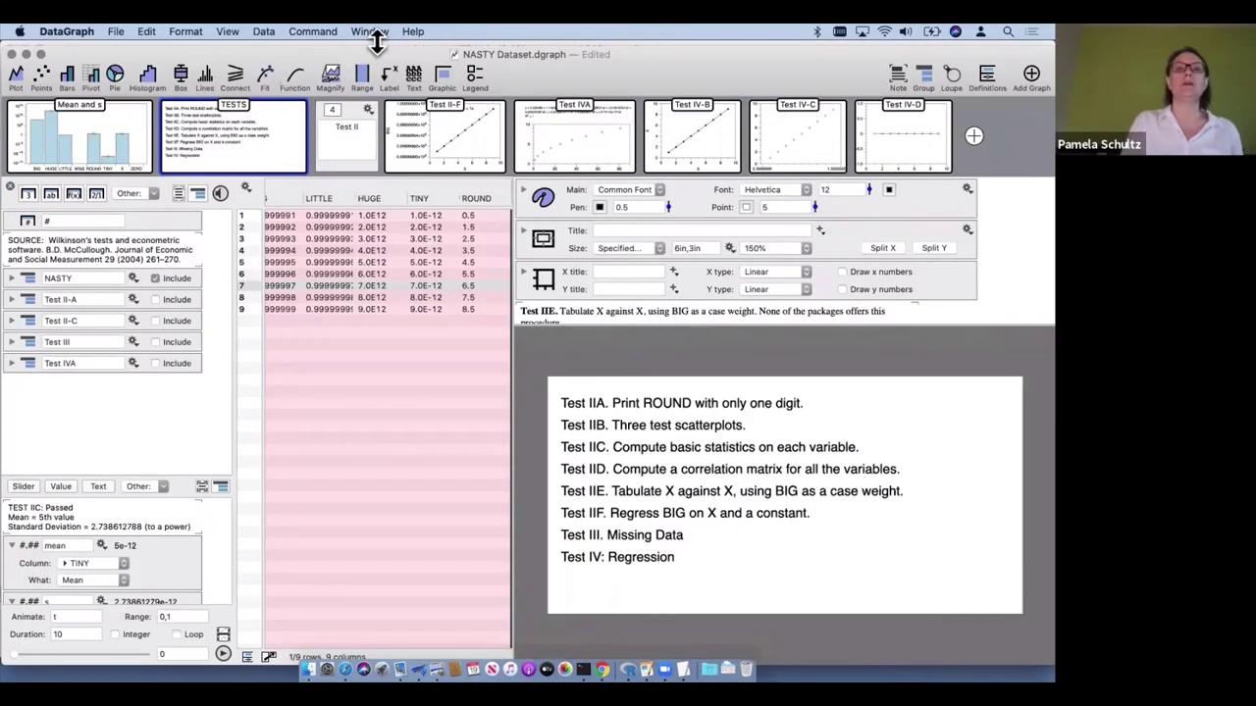
Switch to the NASTY Dataset.dgraph document in DataGraph and widen its data table to show all columns from LABEL$ to ROUND
{"action": "left_click", "coordinate": [369, 29]}
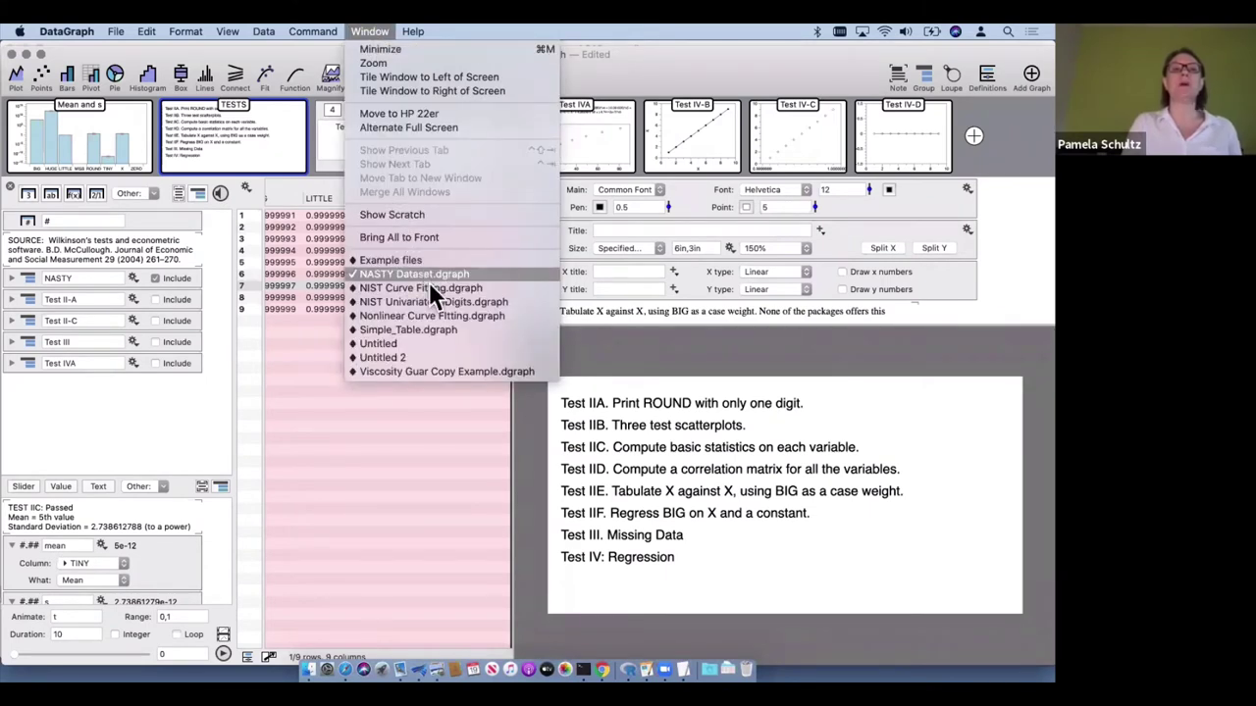
{"action": "left_click", "coordinate": [430, 274]}
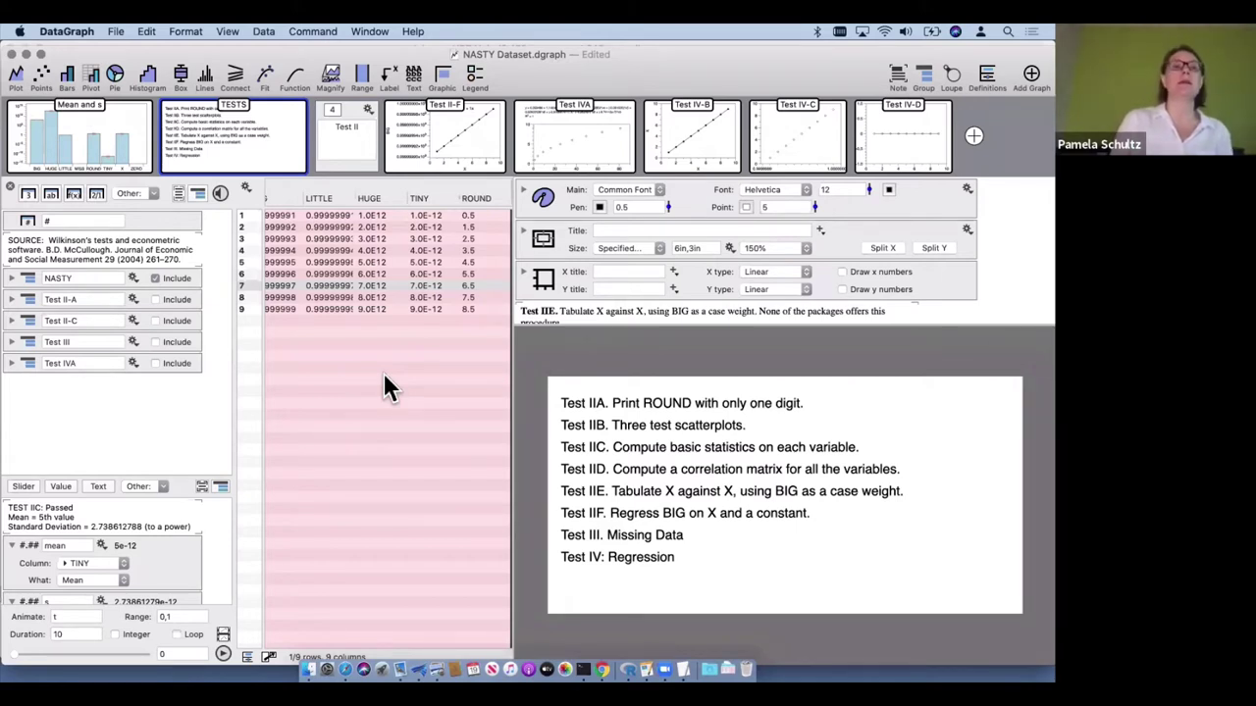
{"action": "left_click", "coordinate": [497, 296]}
{"action": "key", "text": "super+c"}
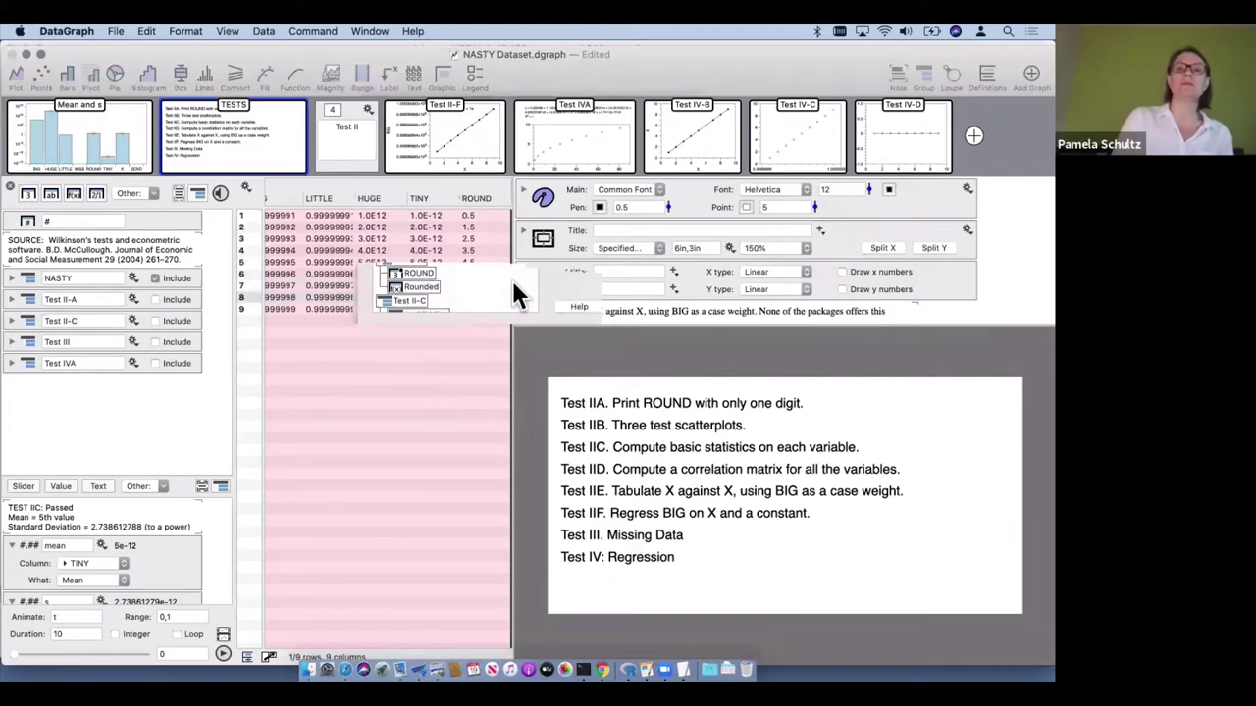
{"action": "left_click", "coordinate": [659, 307]}
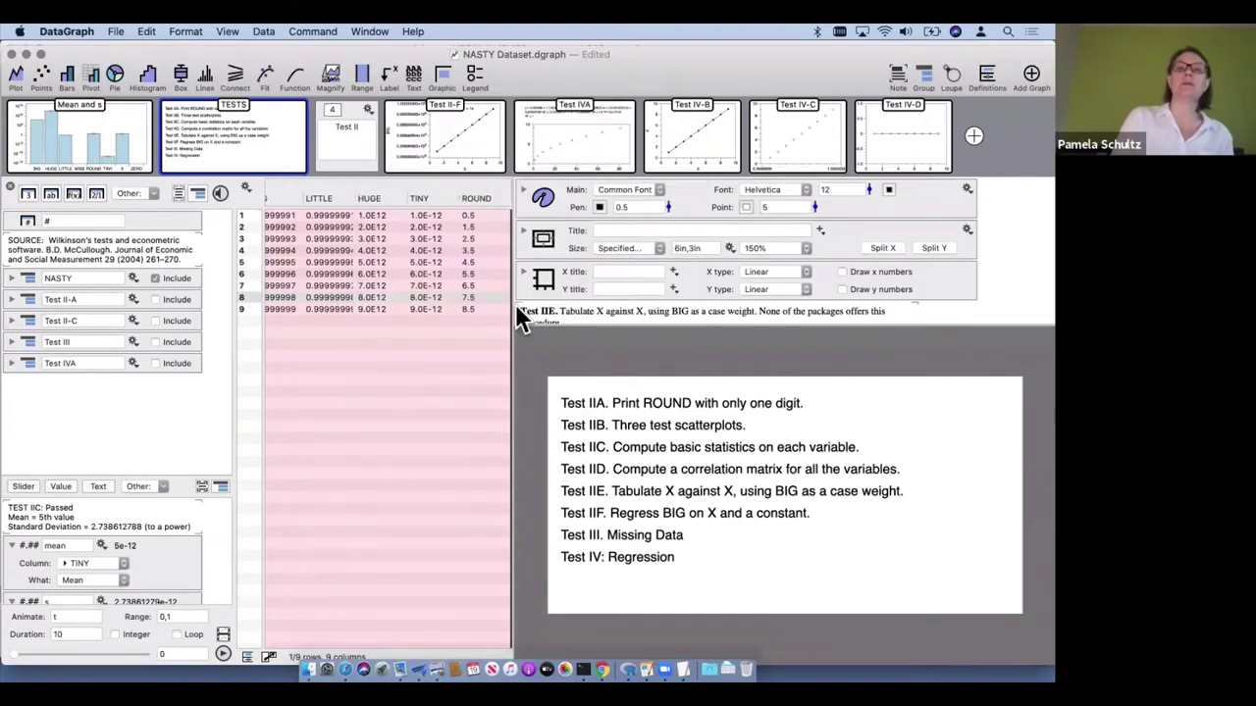
{"action": "left_click_drag", "start_coordinate": [513, 305], "coordinate": [840, 311]}
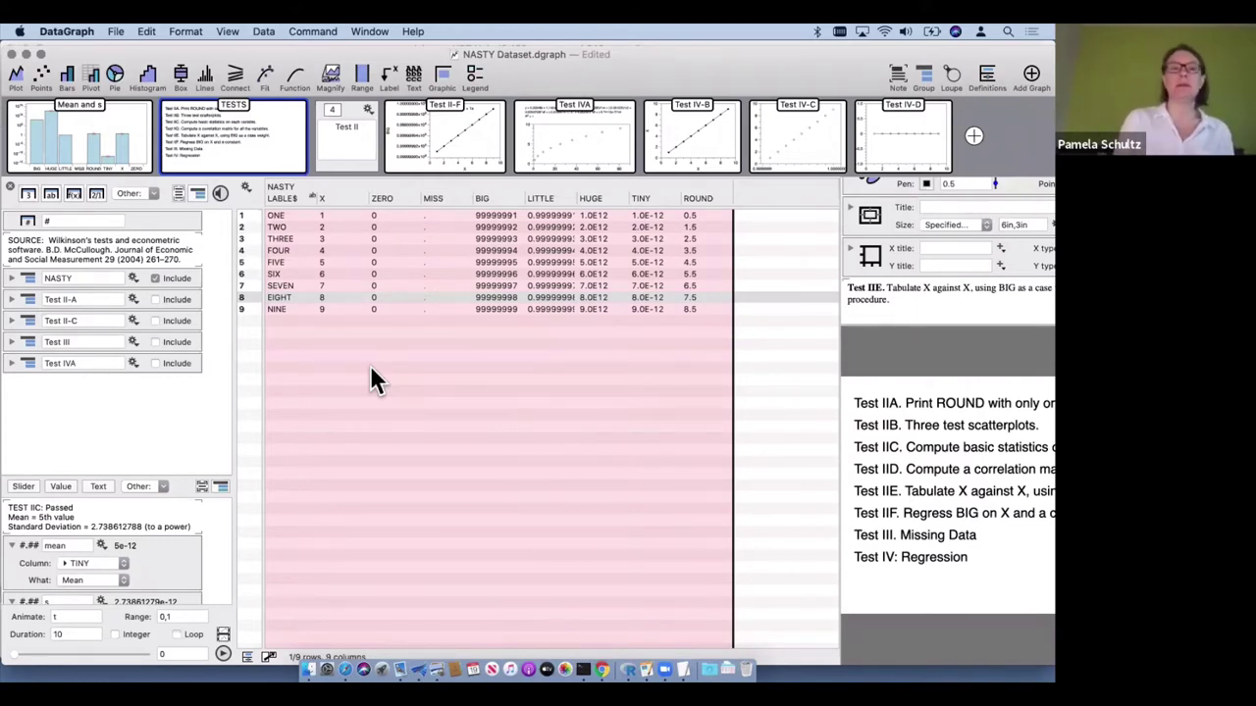
{"action": "left_click", "coordinate": [340, 260]}
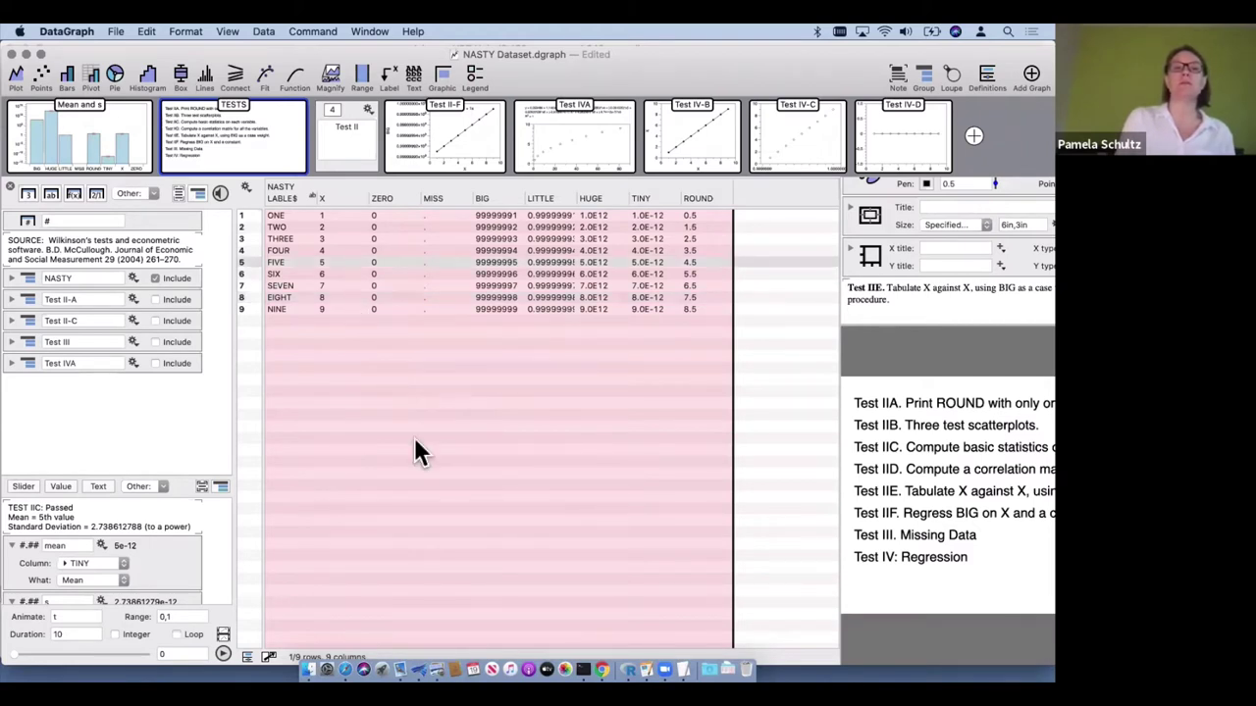
Expand the Test II graph group and view its BIG versus LITTLE and HUGE versus TINY plots
{"action": "left_click", "coordinate": [331, 110]}
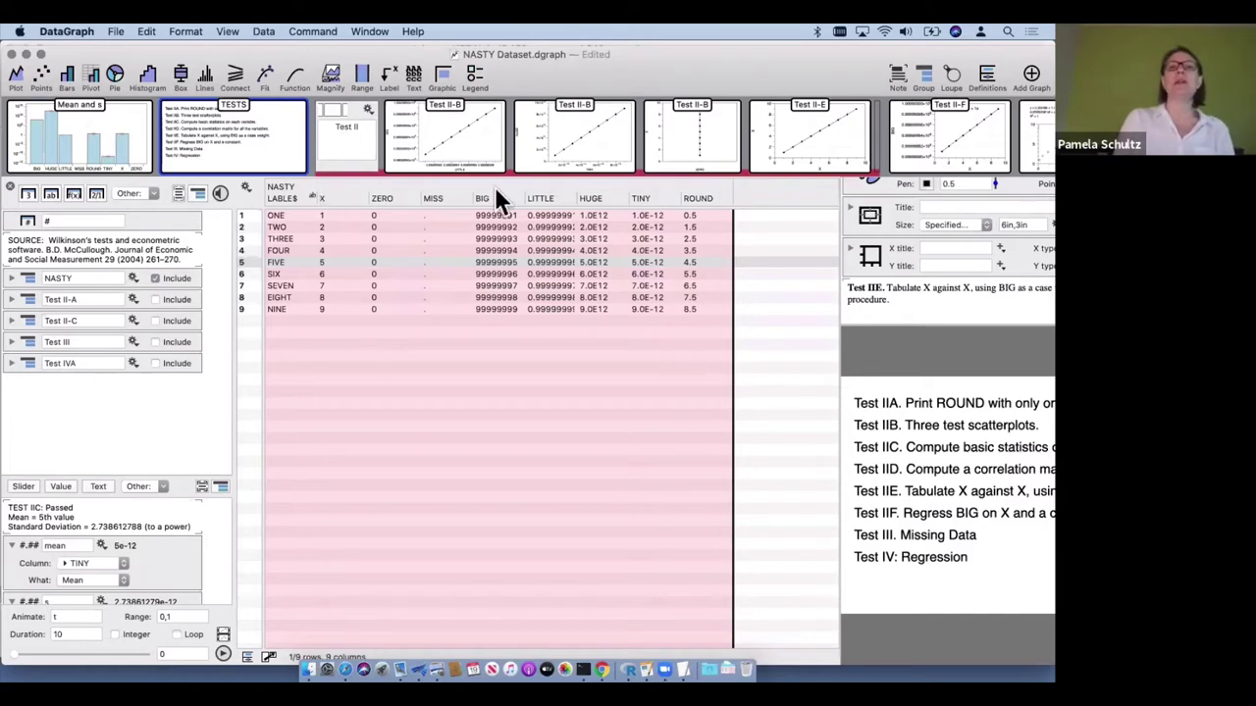
{"action": "mouse_move", "coordinate": [458, 137]}
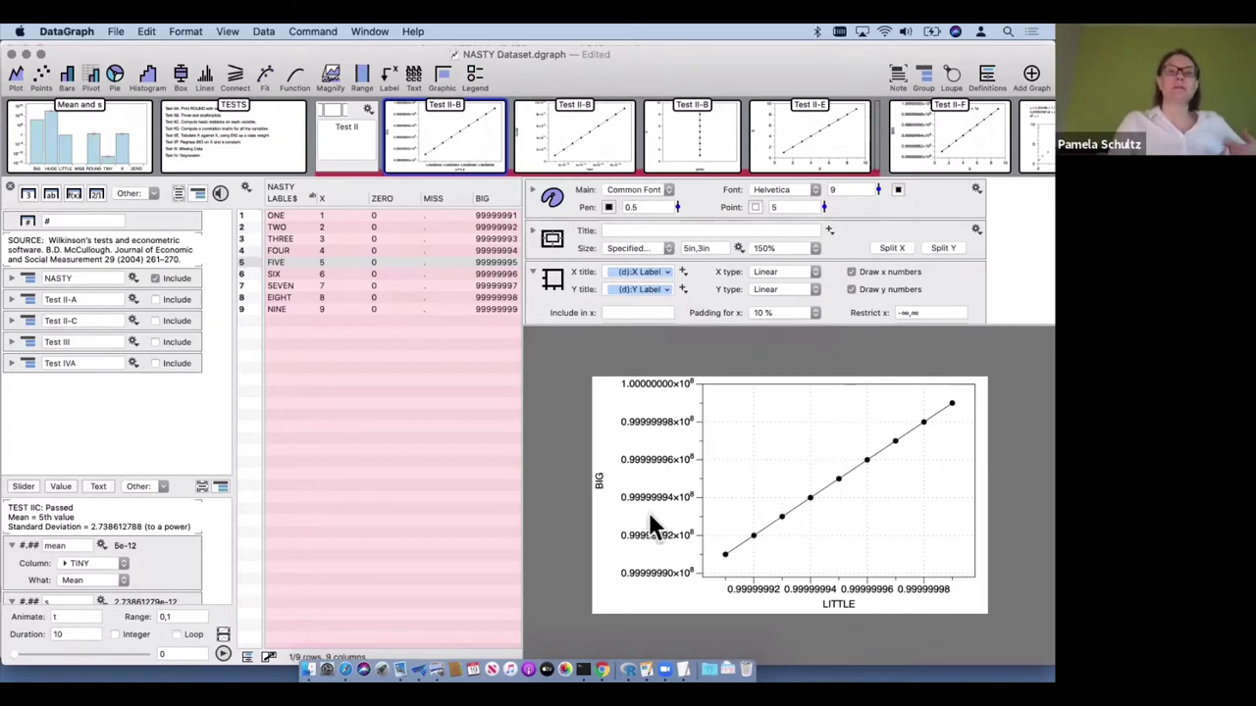
{"action": "mouse_move", "coordinate": [589, 137]}
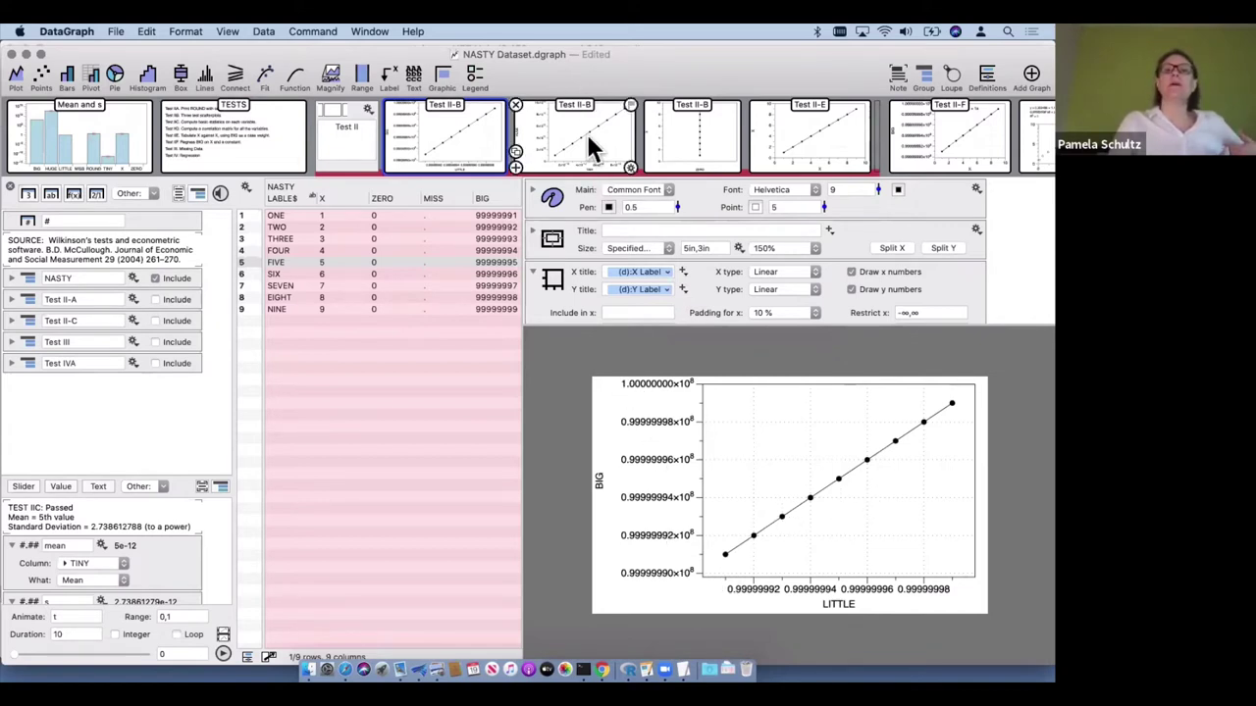
{"action": "left_click", "coordinate": [589, 138]}
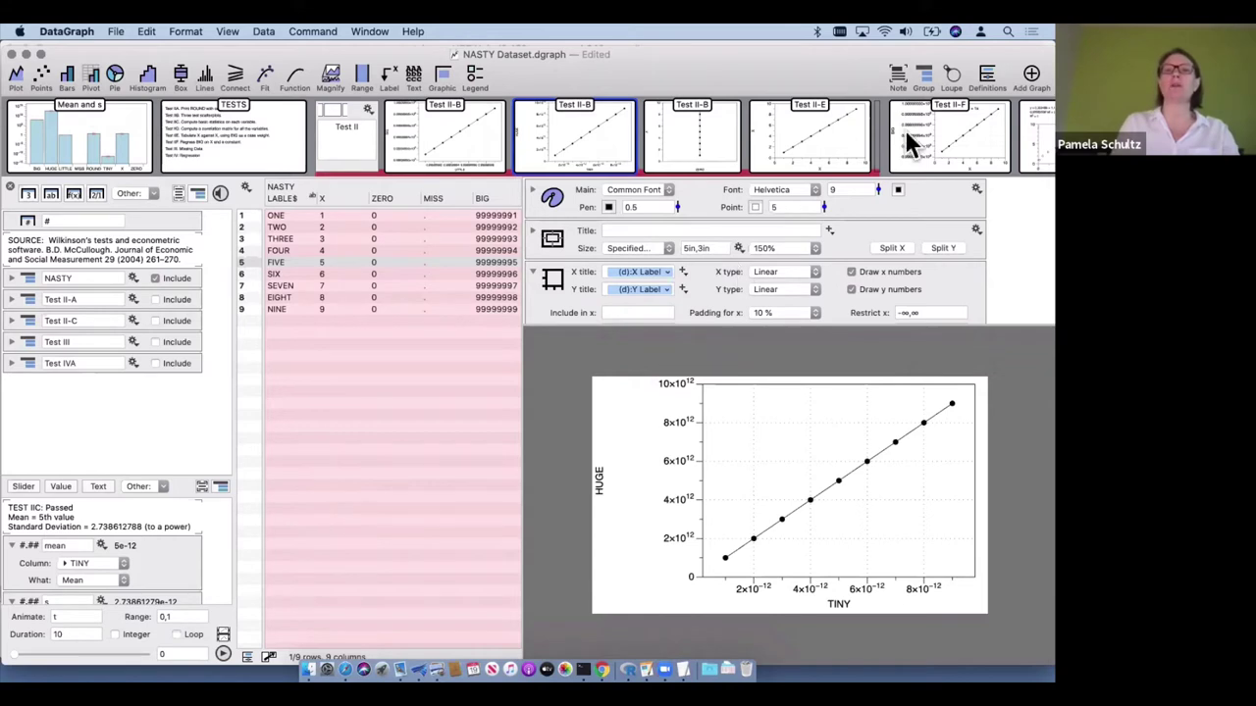
Open the Test II-F graph that regresses BIG on X
{"action": "mouse_move", "coordinate": [952, 129]}
{"action": "scroll", "coordinate": [952, 130], "scroll_direction": "right", "scroll_amount": 2}
{"action": "scroll", "coordinate": [952, 133], "scroll_direction": "right", "scroll_amount": 8}
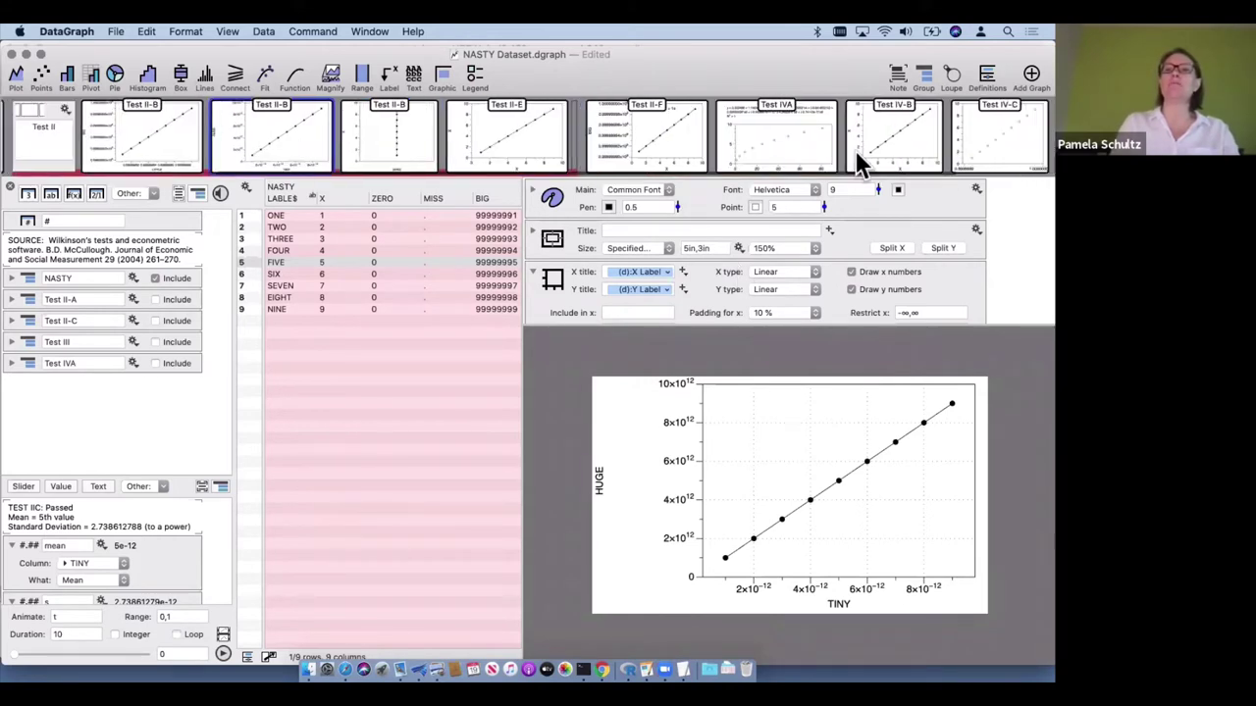
{"action": "scroll", "coordinate": [904, 144], "scroll_direction": "left", "scroll_amount": 4}
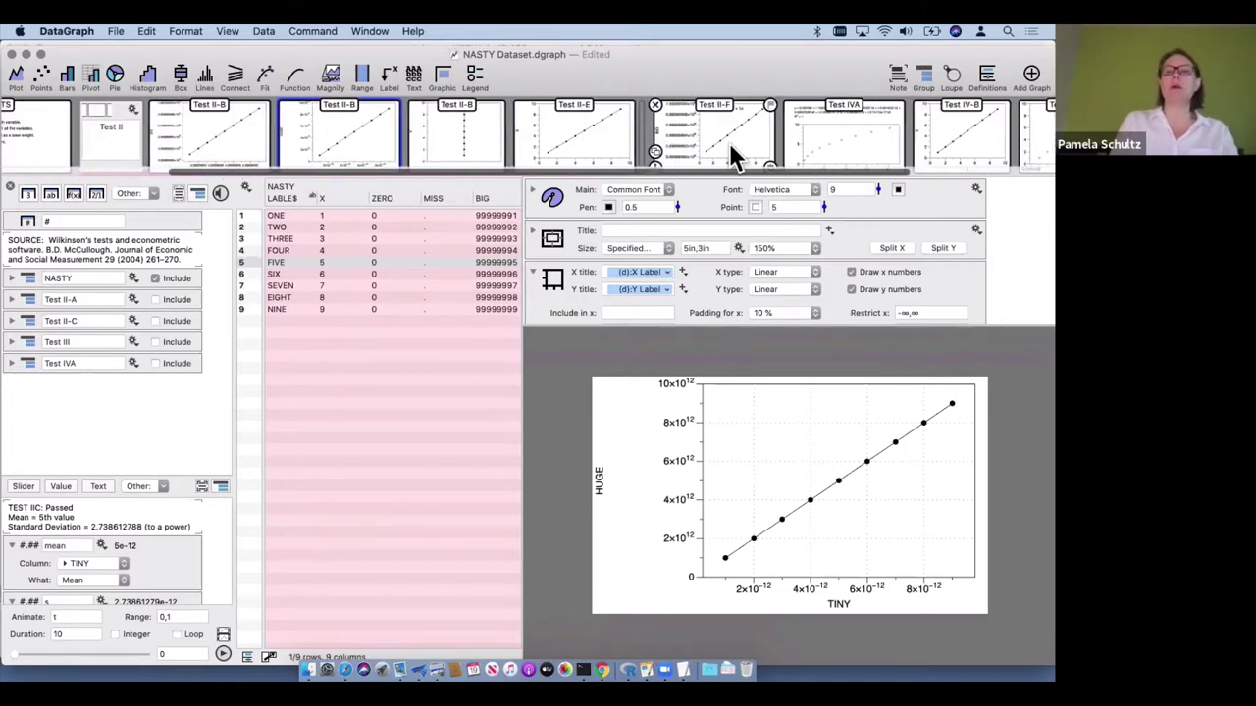
{"action": "left_click", "coordinate": [729, 142]}
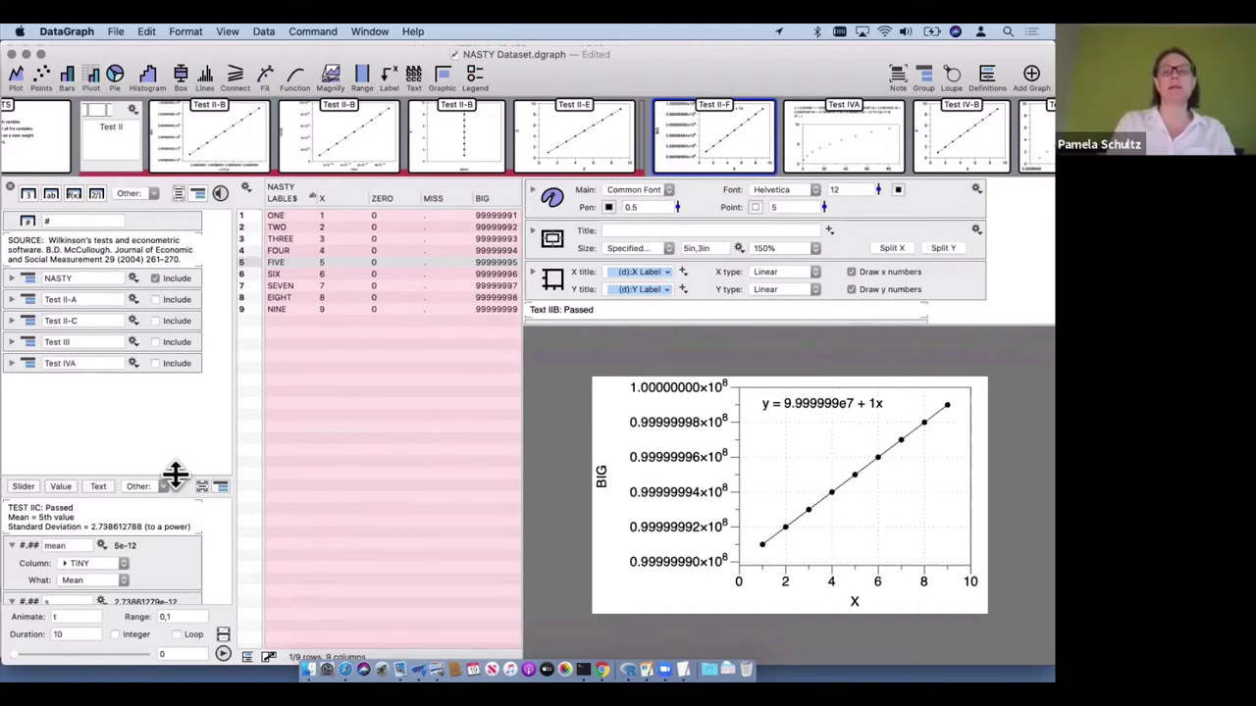
Enlarge the variables area to show the mean and s entries, and widen the data table to include the ROUND column
{"action": "left_click_drag", "start_coordinate": [174, 475], "coordinate": [171, 432]}
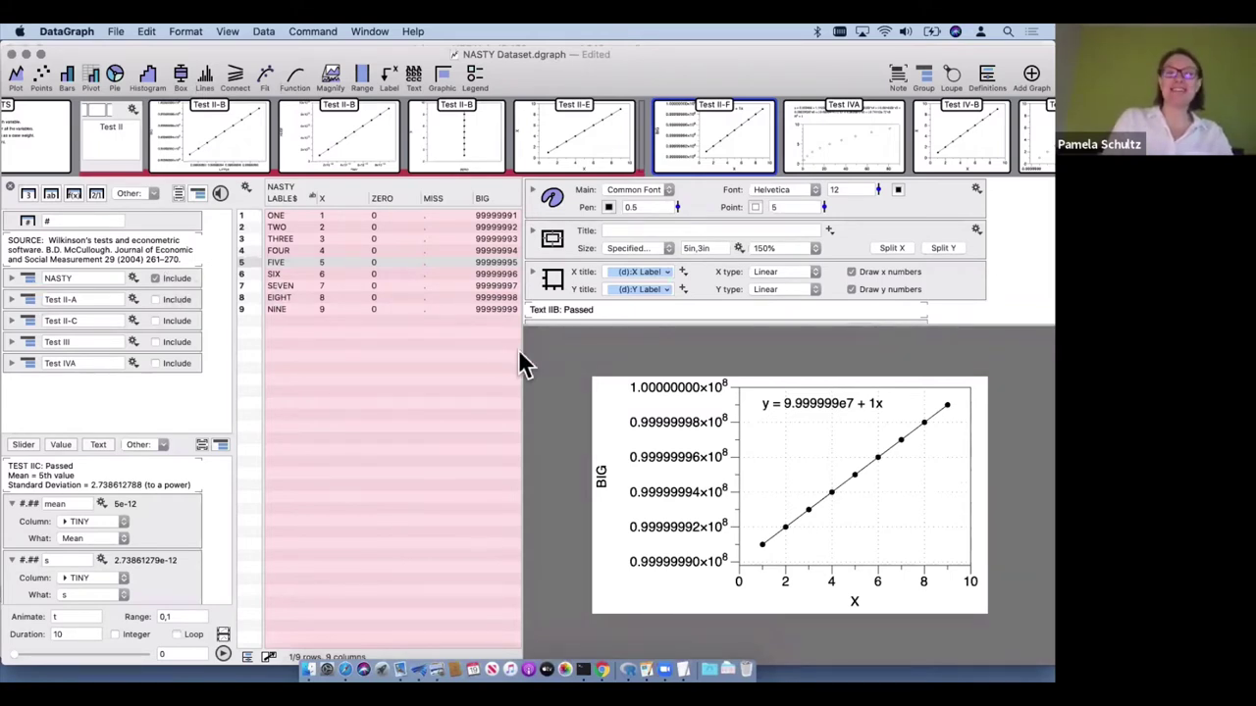
{"action": "left_click_drag", "start_coordinate": [520, 354], "coordinate": [734, 343]}
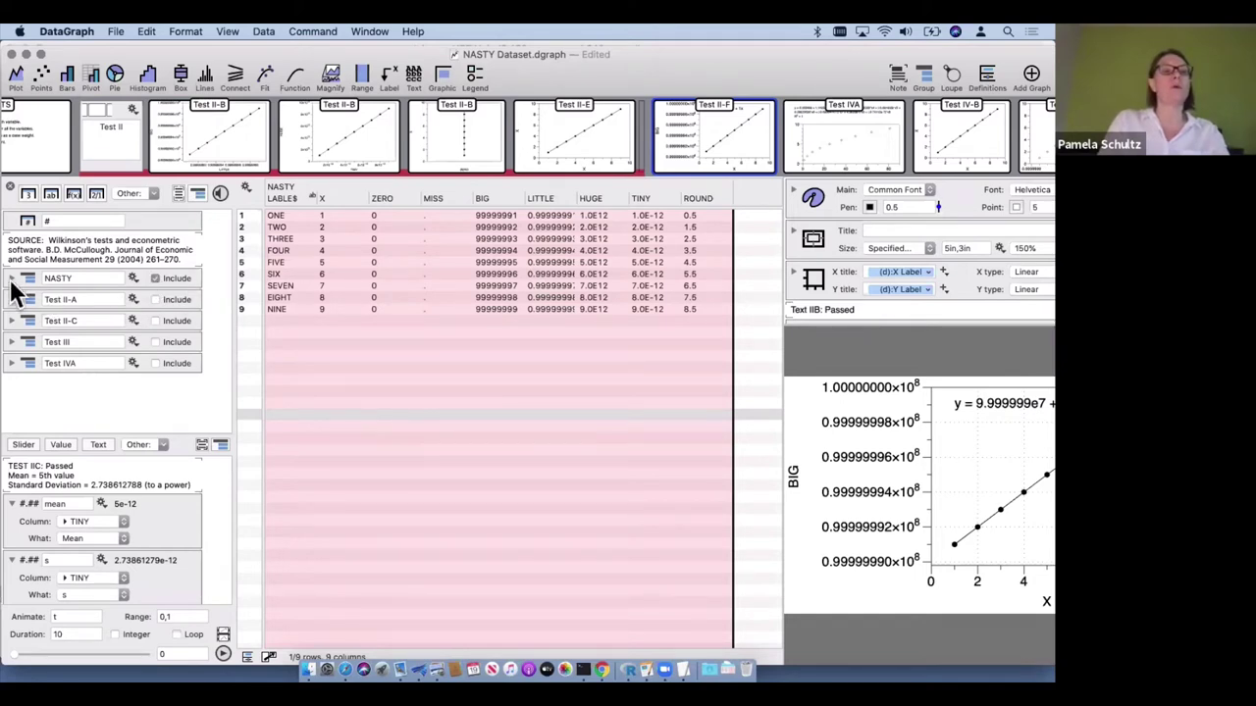
Show only the Test II-A columns in the data table, inspect the group's contents, and return to showing only the NASTY group
{"action": "left_click", "coordinate": [175, 280]}
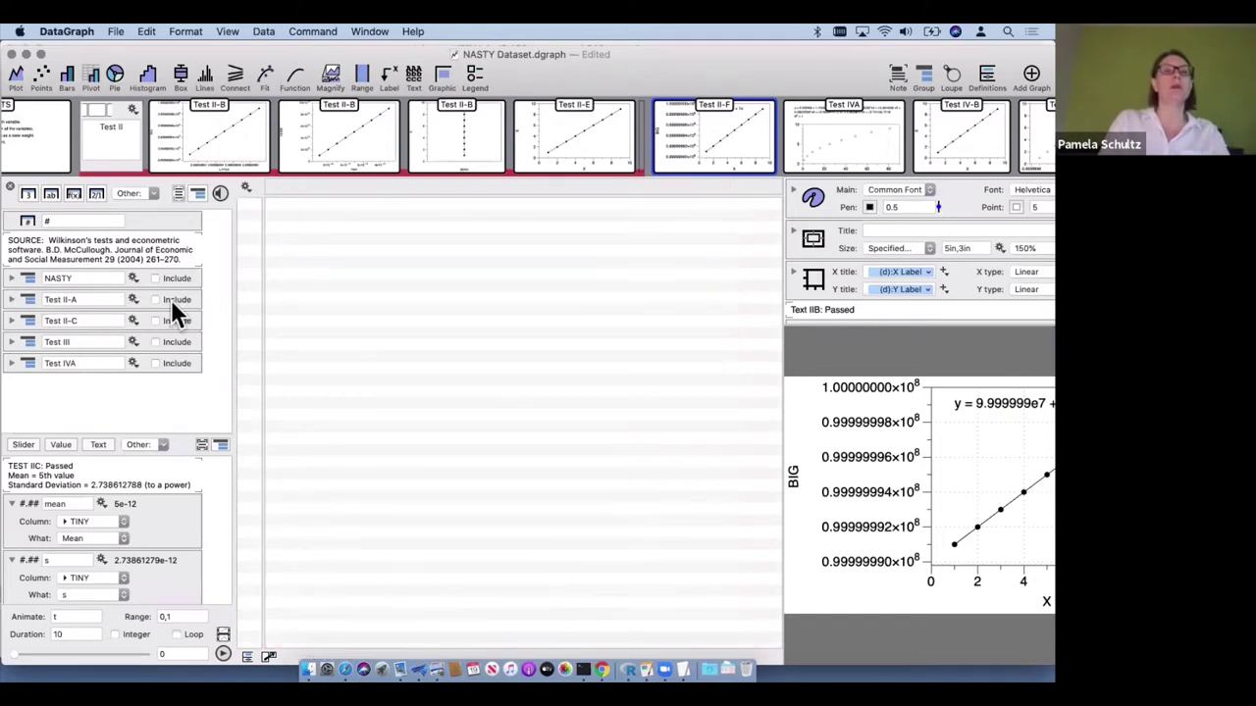
{"action": "left_click", "coordinate": [173, 300]}
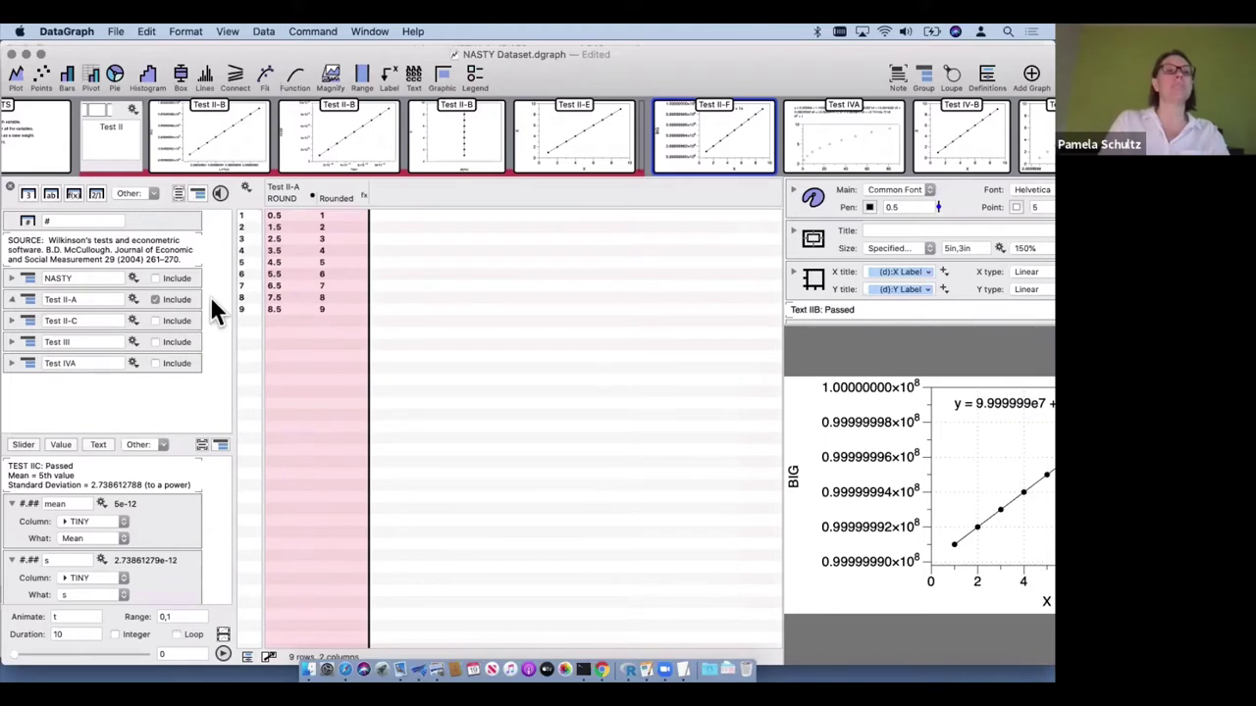
{"action": "left_click", "coordinate": [12, 301]}
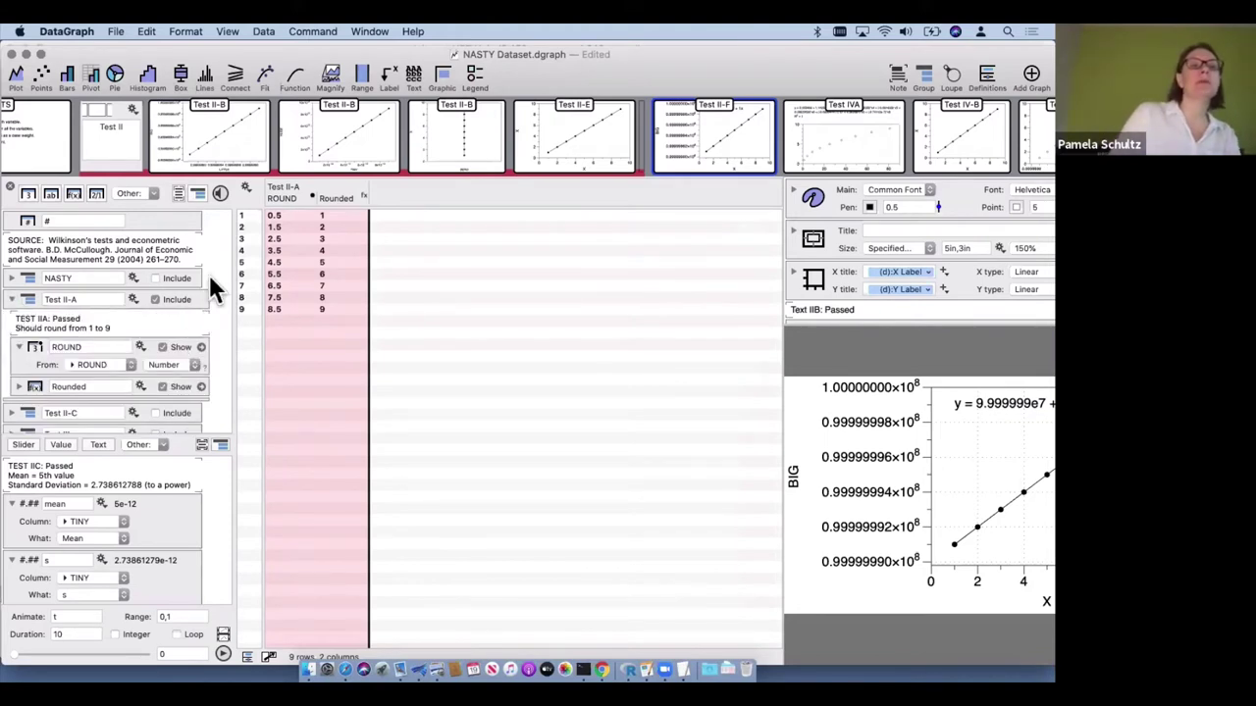
{"action": "left_click", "coordinate": [179, 290]}
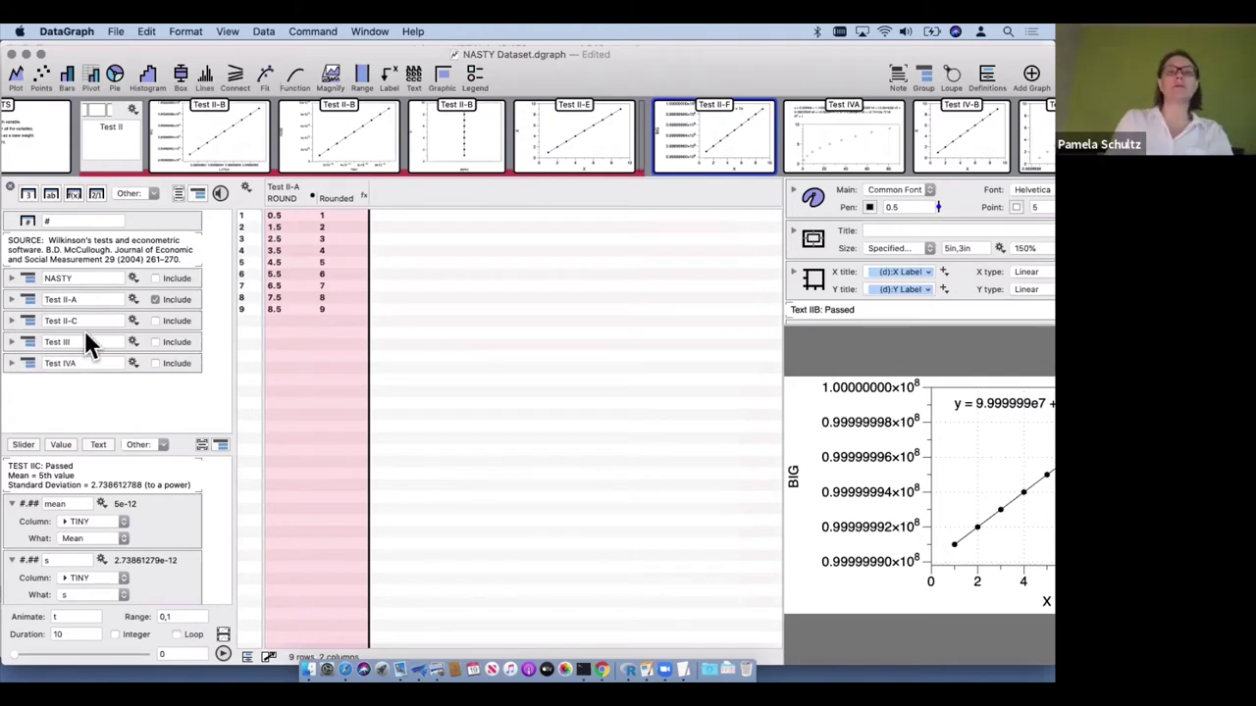
{"action": "left_click", "coordinate": [155, 299]}
{"action": "left_click", "coordinate": [165, 279]}
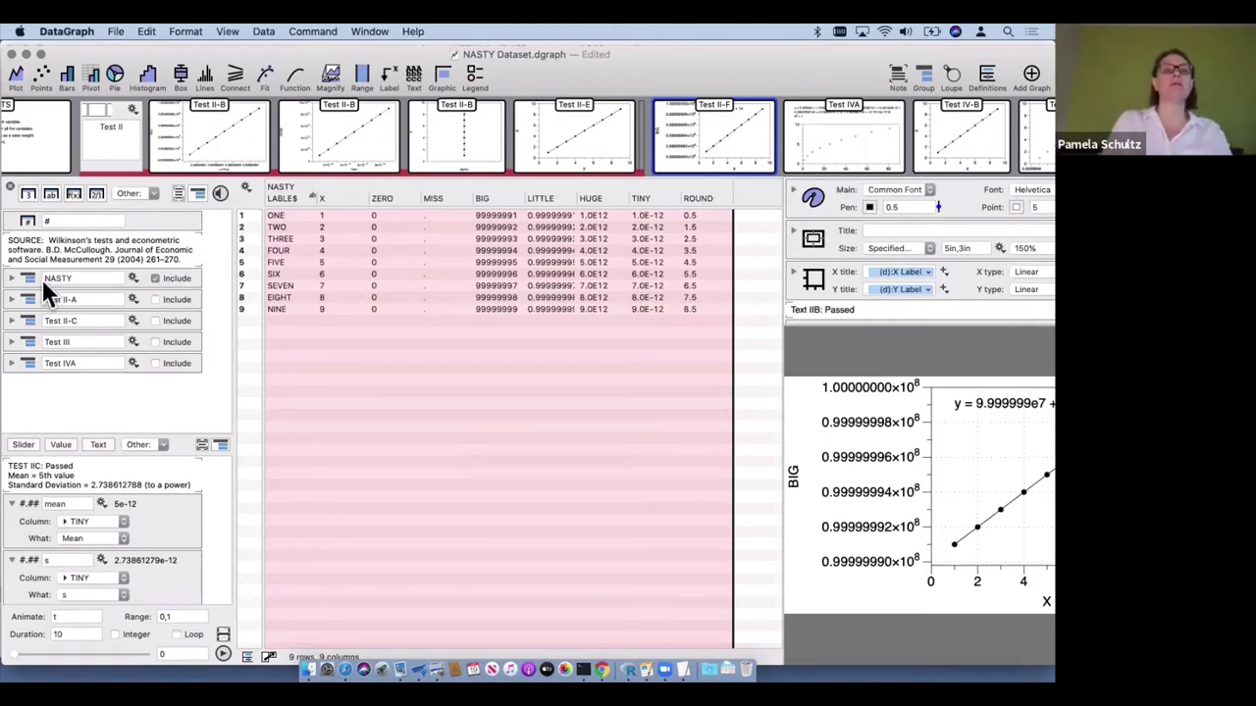
Duplicate the NASTY group below Test IVA and exclude the original group from the data table
{"action": "left_click", "coordinate": [30, 284]}
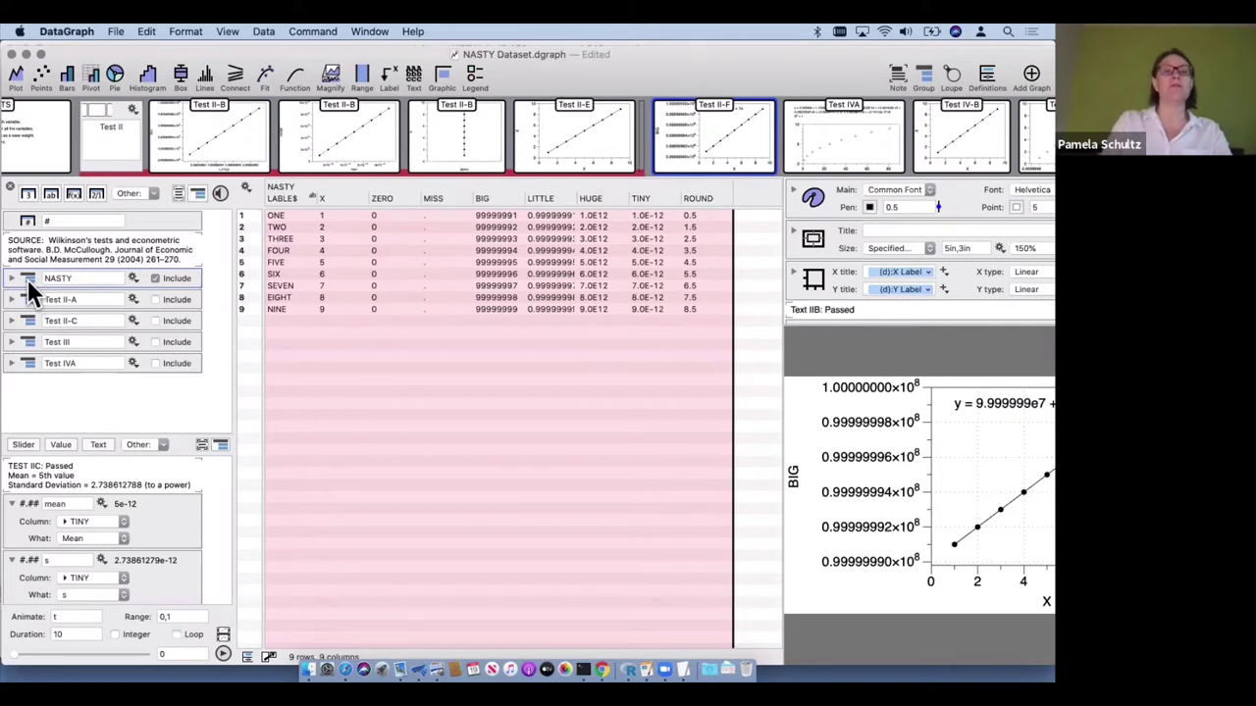
{"action": "left_click_drag", "start_coordinate": [27, 280], "coordinate": [29, 398]}
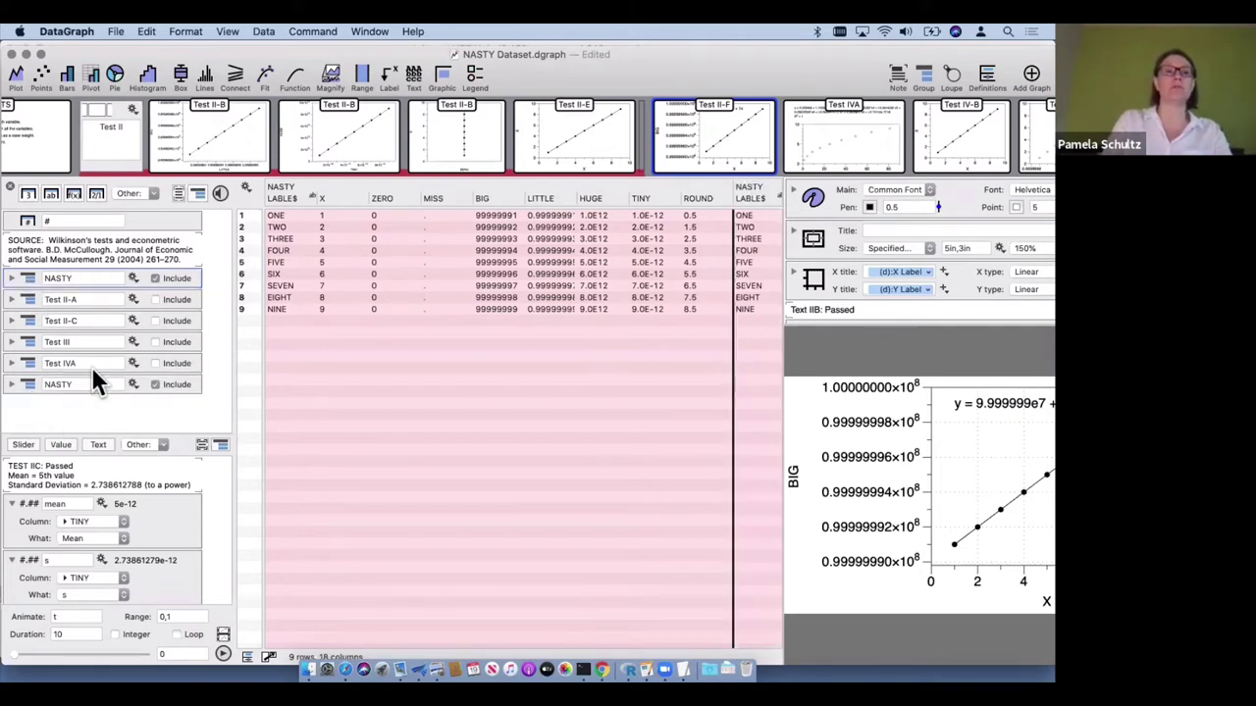
{"action": "left_click", "coordinate": [166, 279]}
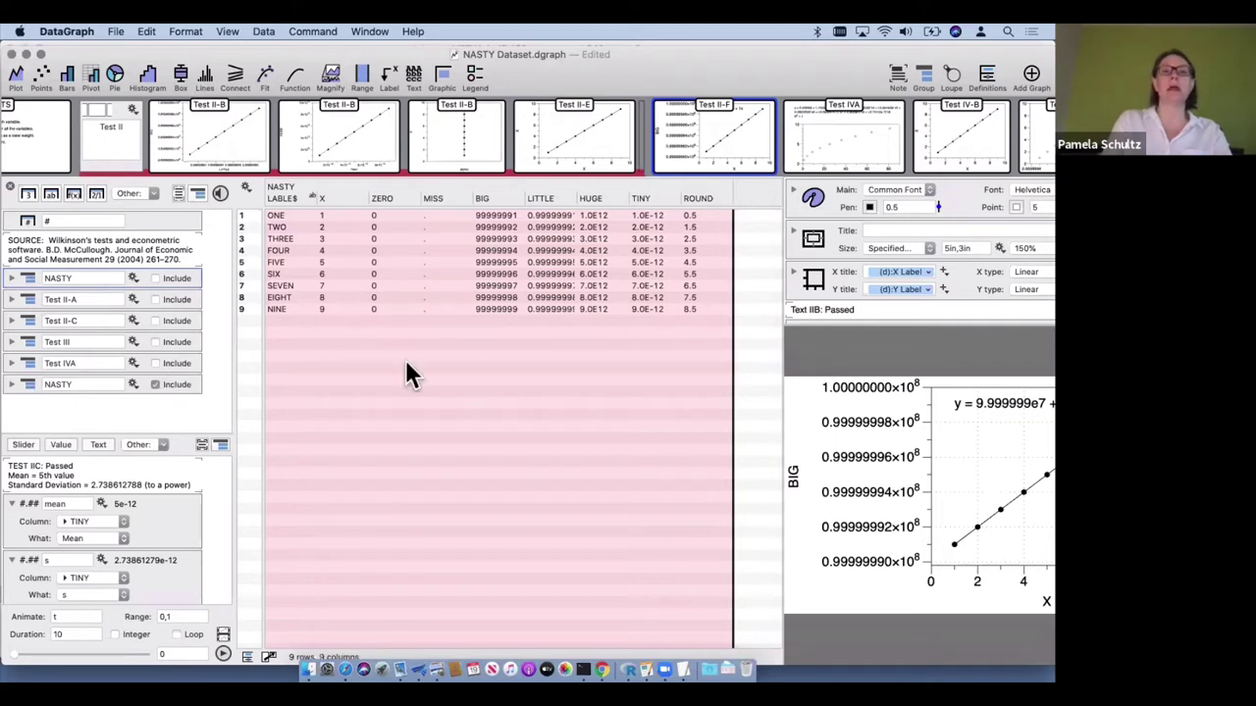
Stack the copied NASTY group's X through ROUND columns into Category and Value columns, widen the LABEL$ and Category columns, and review the rows
{"action": "left_click_drag", "start_coordinate": [343, 200], "coordinate": [705, 196]}
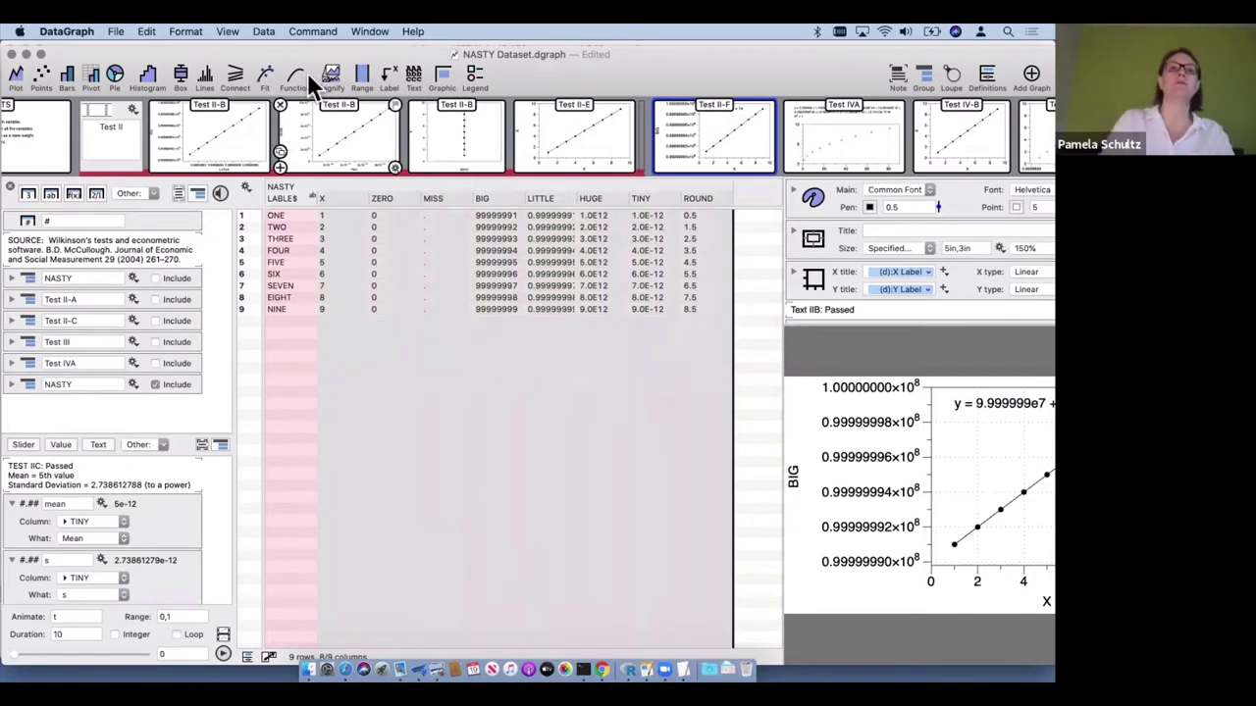
{"action": "left_click", "coordinate": [266, 30]}
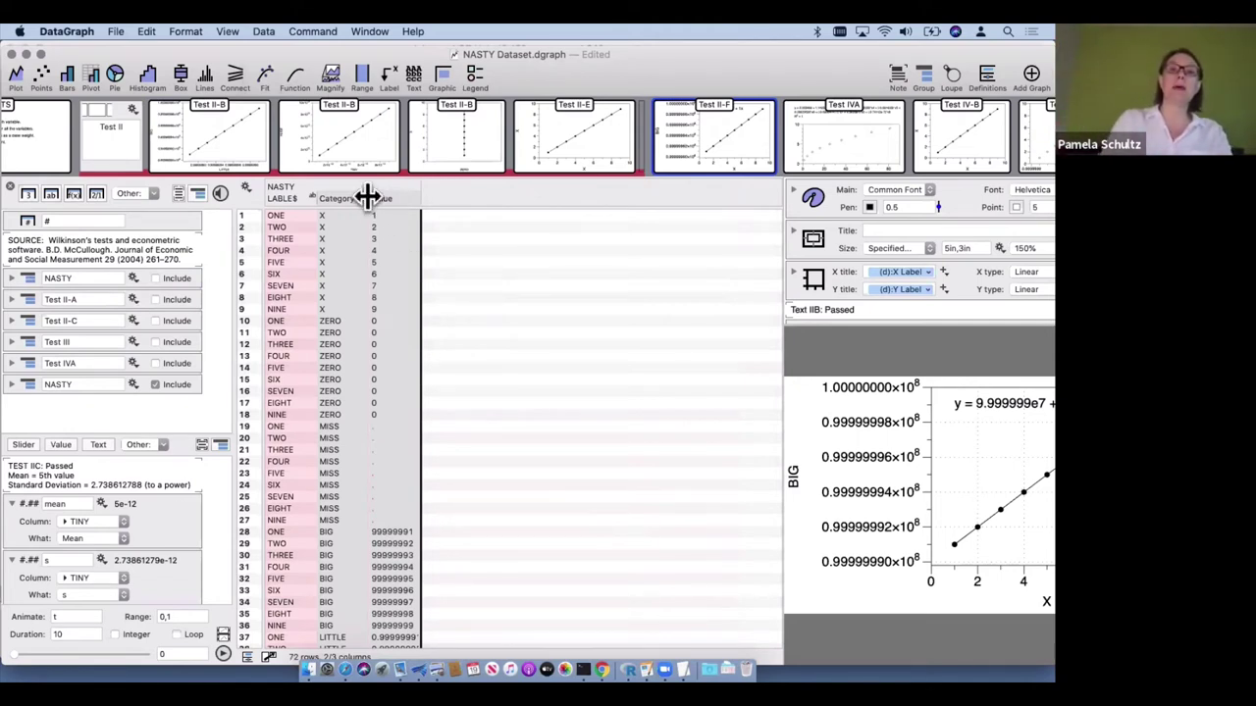
{"action": "left_click_drag", "start_coordinate": [367, 198], "coordinate": [392, 198]}
{"action": "left_click_drag", "start_coordinate": [316, 199], "coordinate": [349, 200]}
{"action": "left_click", "coordinate": [383, 307]}
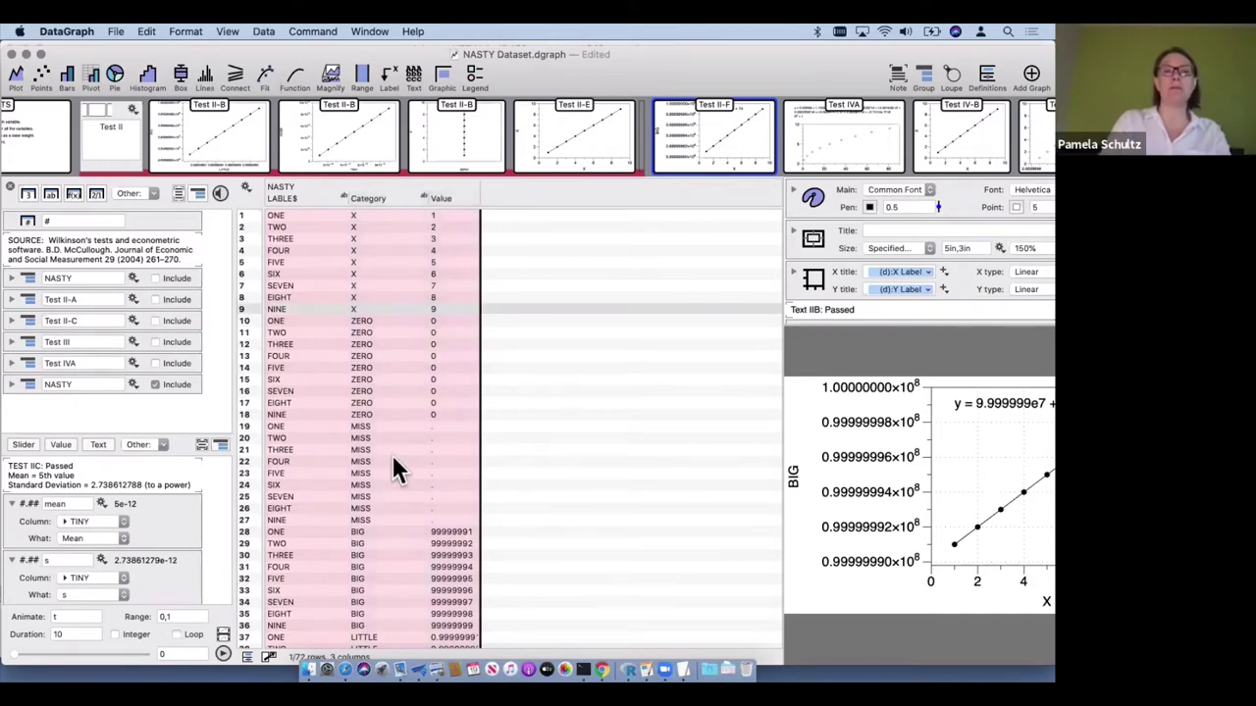
{"action": "scroll", "coordinate": [392, 454], "scroll_direction": "down", "scroll_amount": 12}
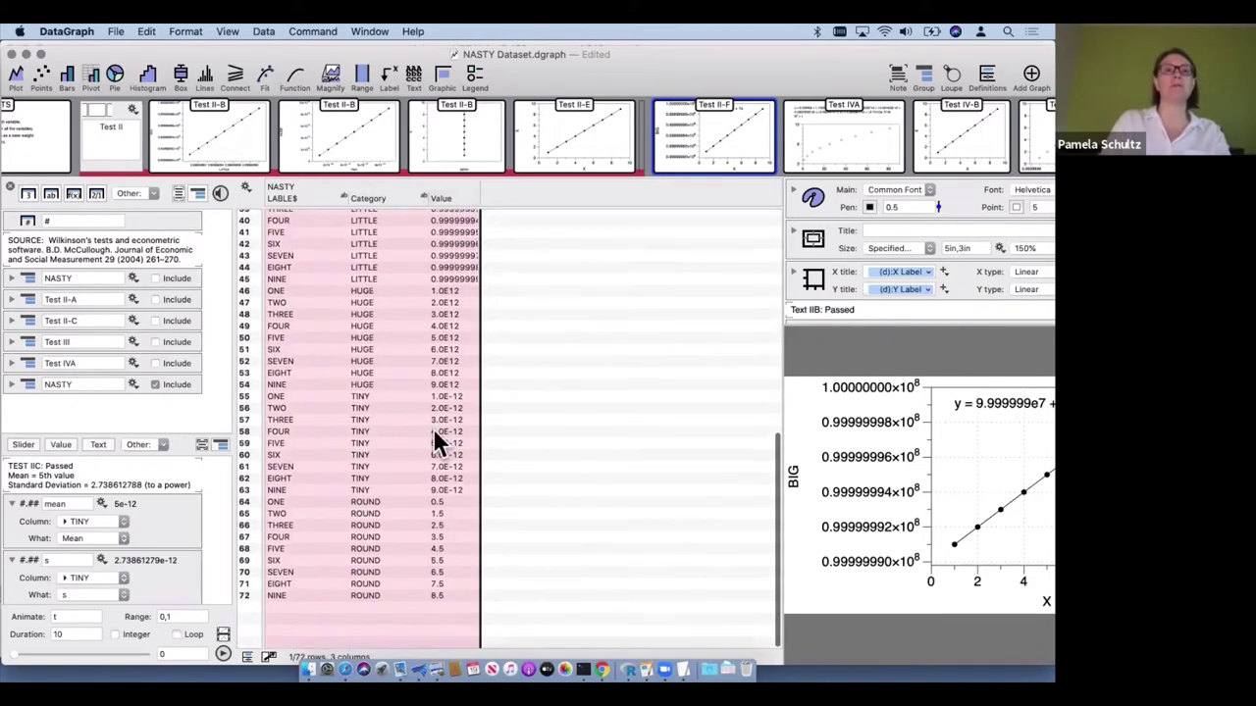
{"action": "scroll", "coordinate": [434, 431], "scroll_direction": "up", "scroll_amount": 12}
Open the Mean and s graph, examine its pivot settings for Category and Value, and locate the command for adding a pivot
{"action": "scroll", "coordinate": [228, 128], "scroll_direction": "left", "scroll_amount": 2}
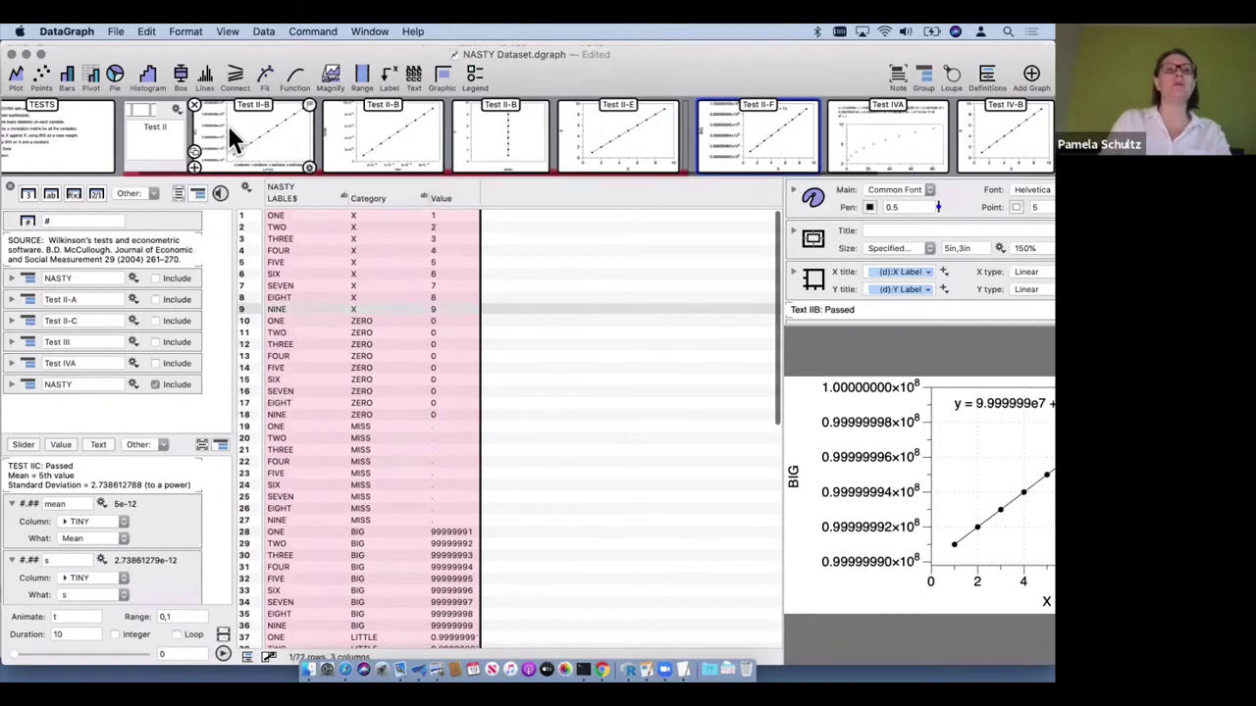
{"action": "scroll", "coordinate": [227, 124], "scroll_direction": "left", "scroll_amount": 2}
{"action": "key", "text": "Home"}
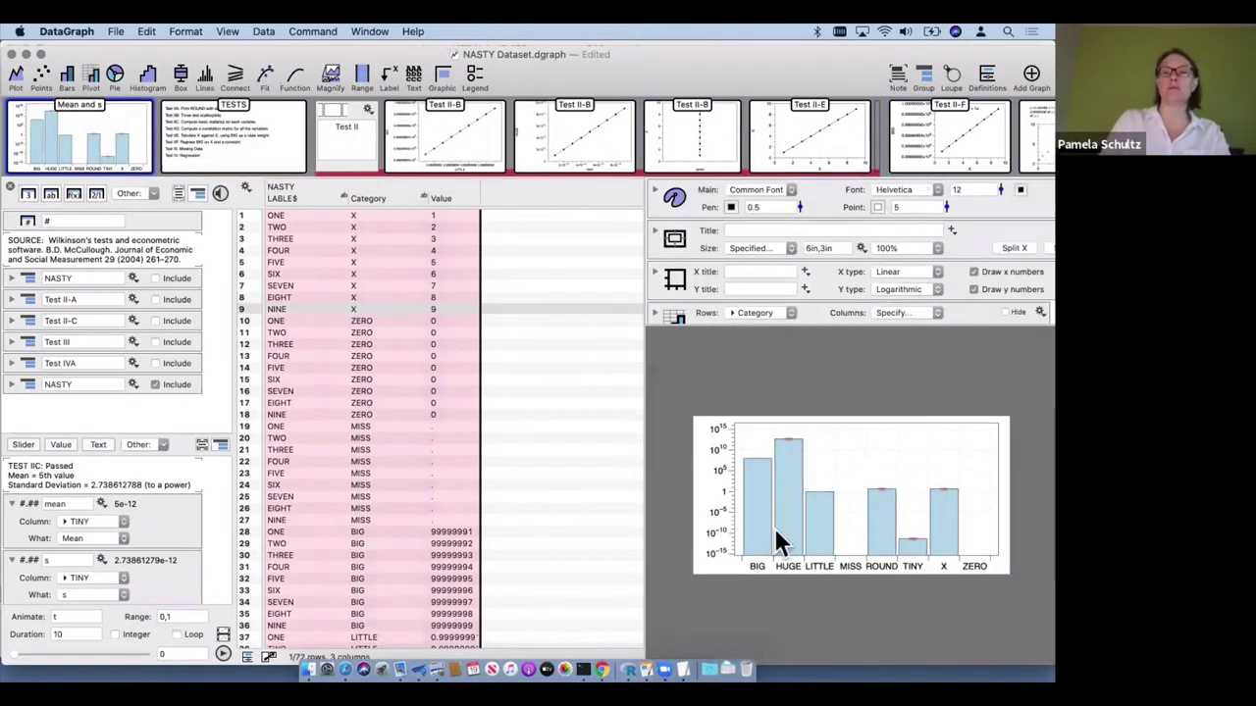
{"action": "scroll", "coordinate": [682, 272], "scroll_direction": "down", "scroll_amount": 5}
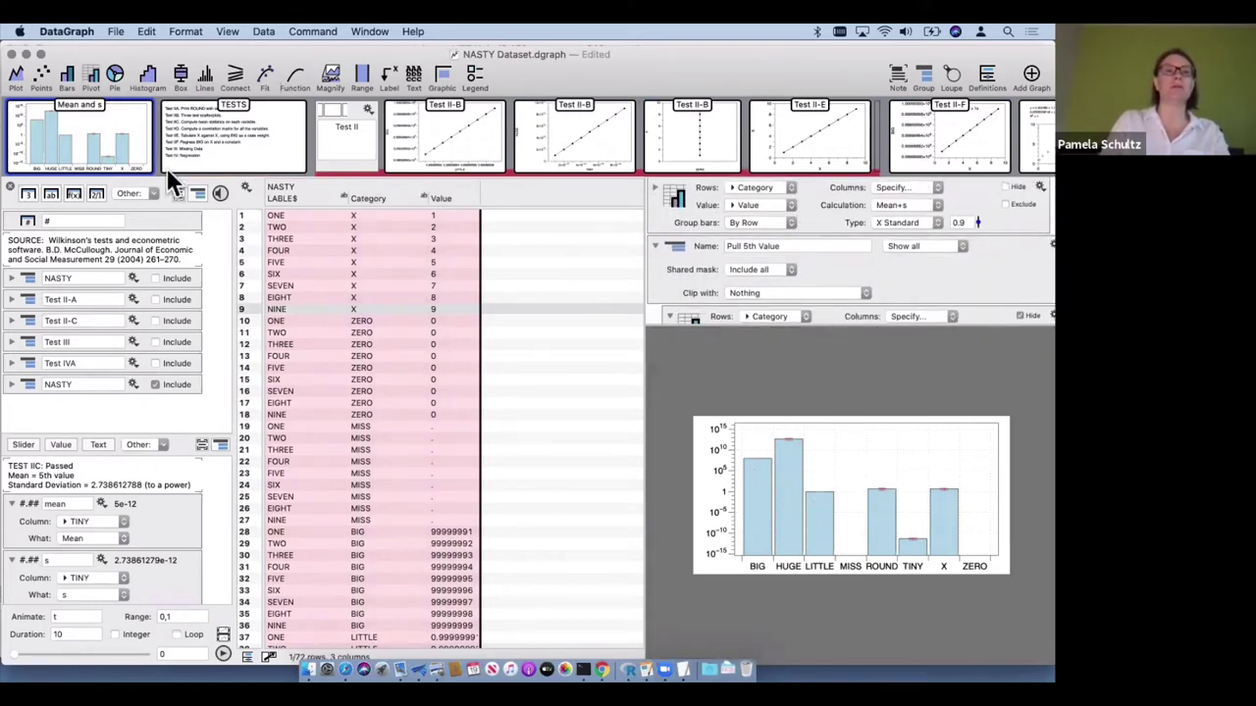
{"action": "left_click", "coordinate": [314, 31]}
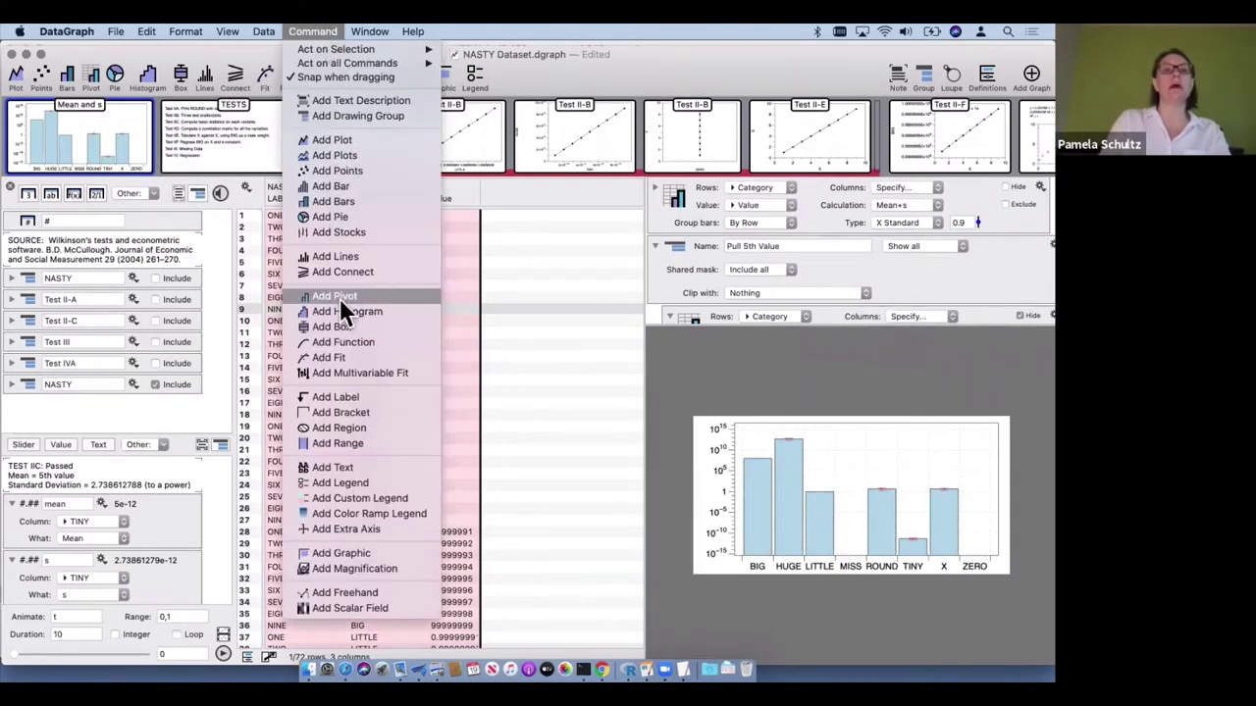
{"action": "left_click", "coordinate": [614, 334]}
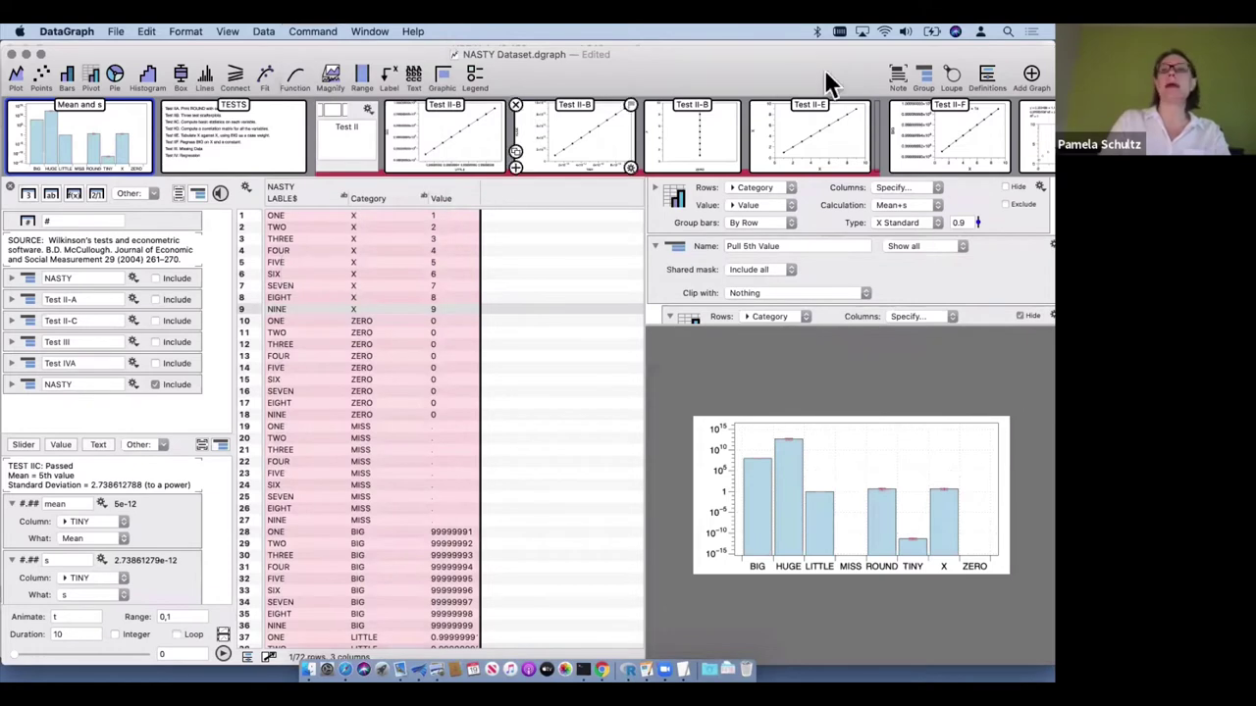
Add a new graph with a pivot of Value by Category and widen the graph area
{"action": "left_click", "coordinate": [1032, 77]}
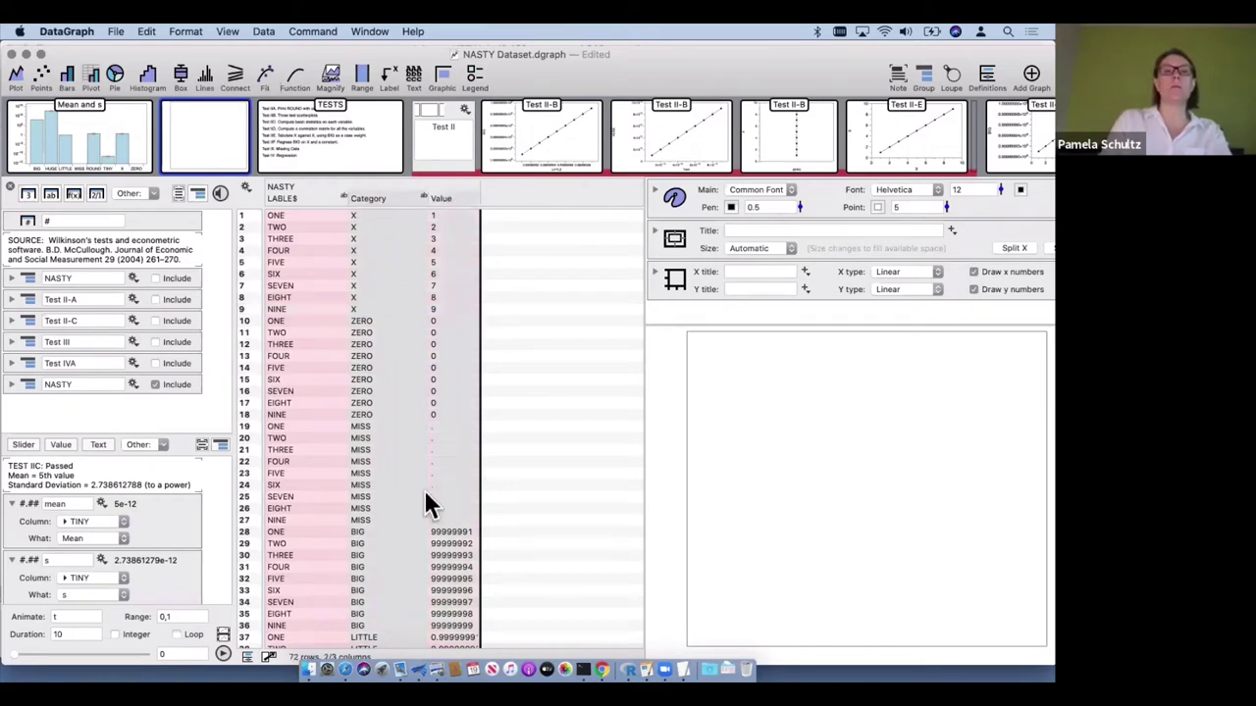
{"action": "left_click", "coordinate": [90, 77]}
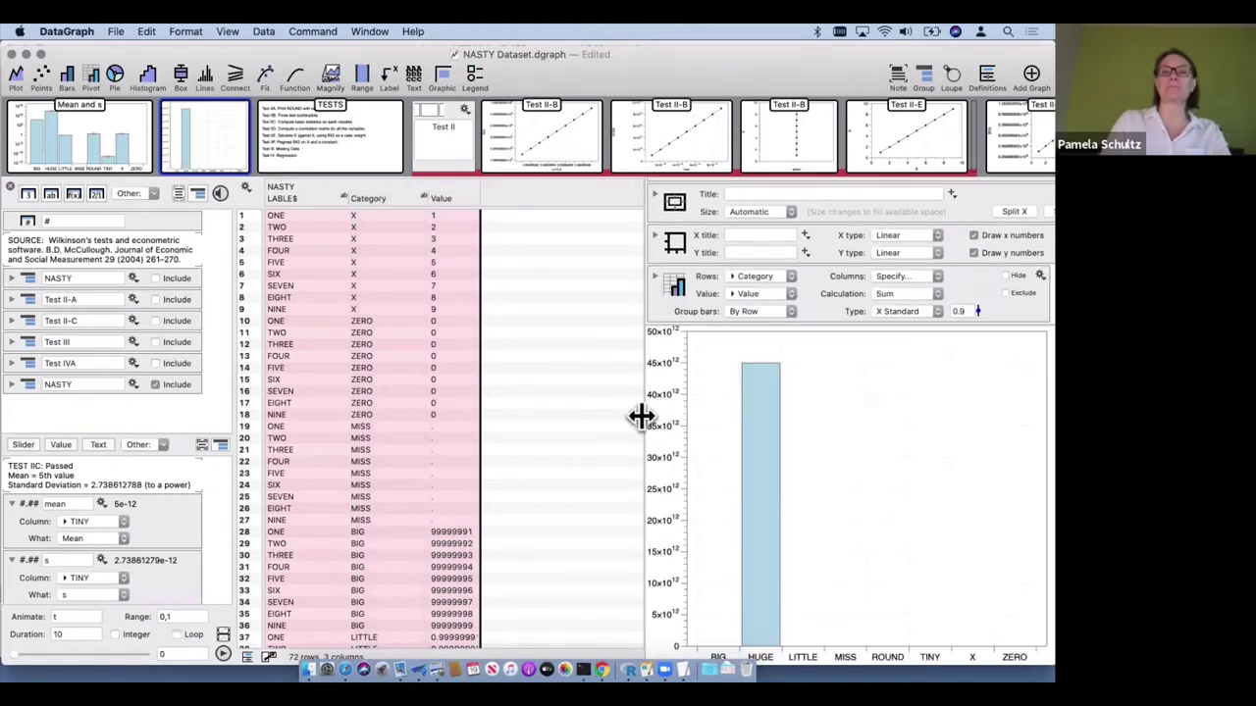
{"action": "left_click_drag", "start_coordinate": [639, 416], "coordinate": [527, 413]}
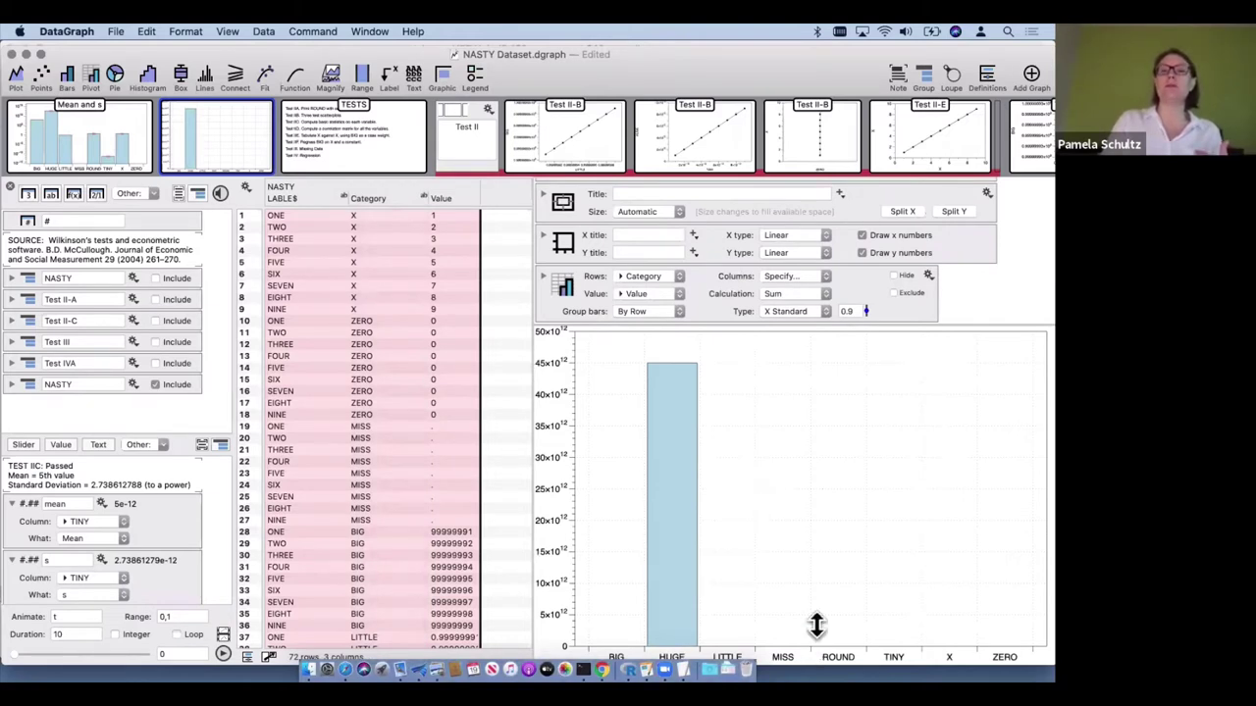
{"action": "left_click_drag", "start_coordinate": [813, 663], "coordinate": [813, 645]}
Set the new pivot's calculation to Mean+s
{"action": "scroll", "coordinate": [742, 256], "scroll_direction": "down", "scroll_amount": 2}
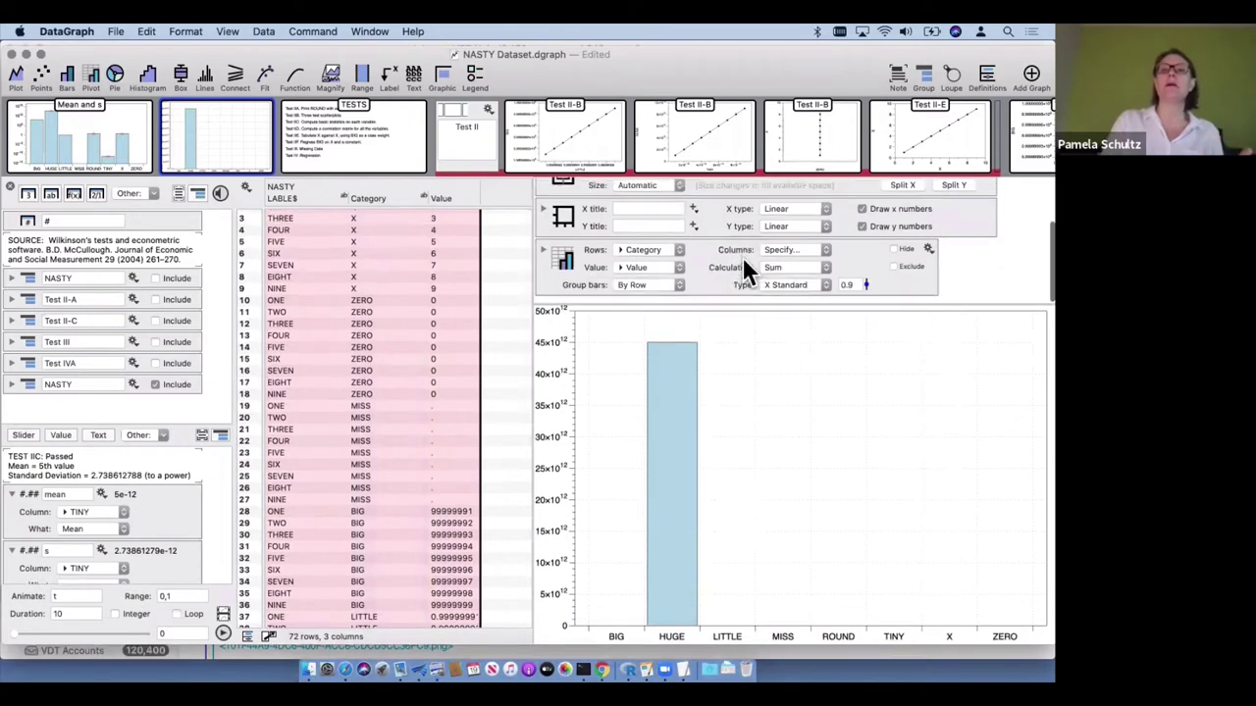
{"action": "left_click", "coordinate": [800, 273]}
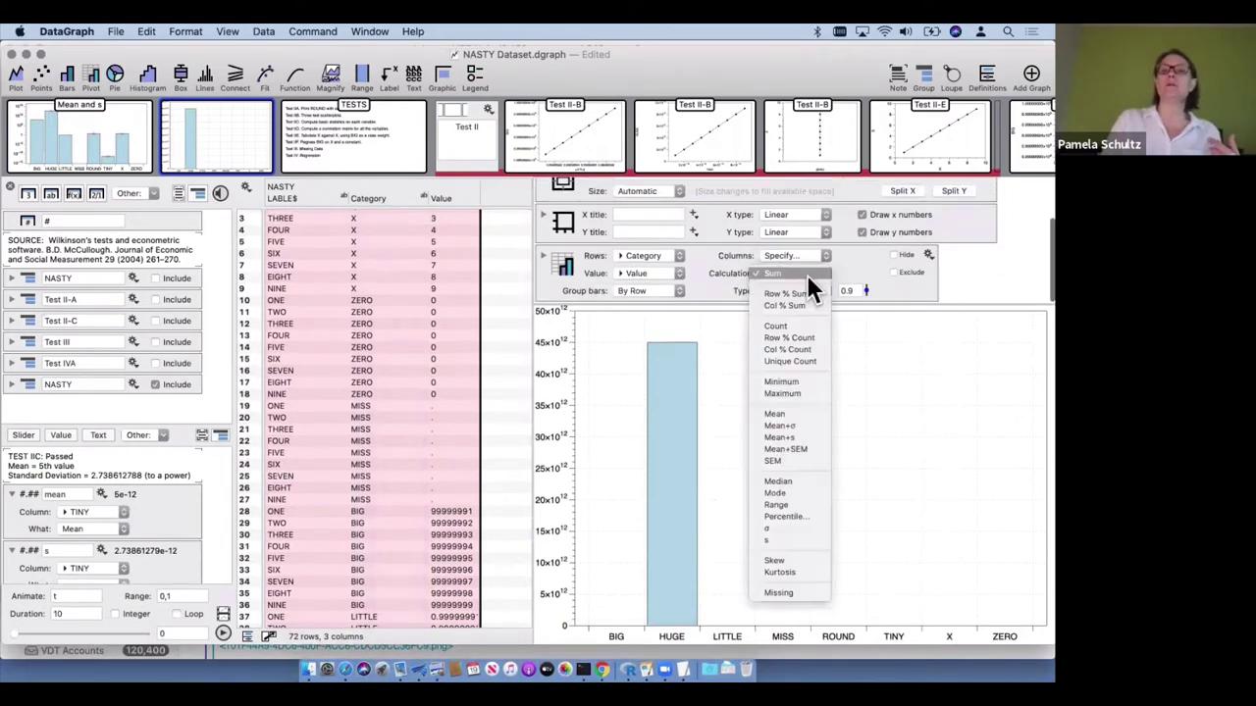
{"action": "left_click", "coordinate": [799, 438]}
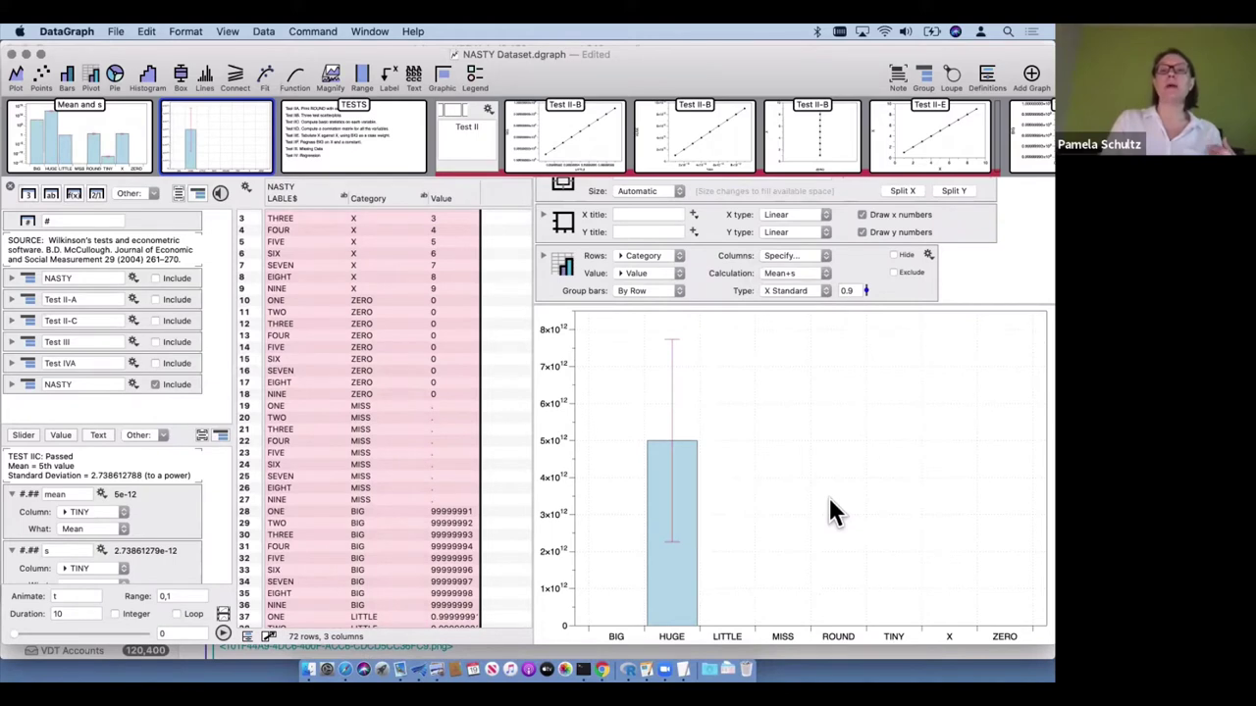
Expand the pivot's details and widen the All column of its results table to read each category's mean and standard deviation
{"action": "left_click", "coordinate": [542, 255]}
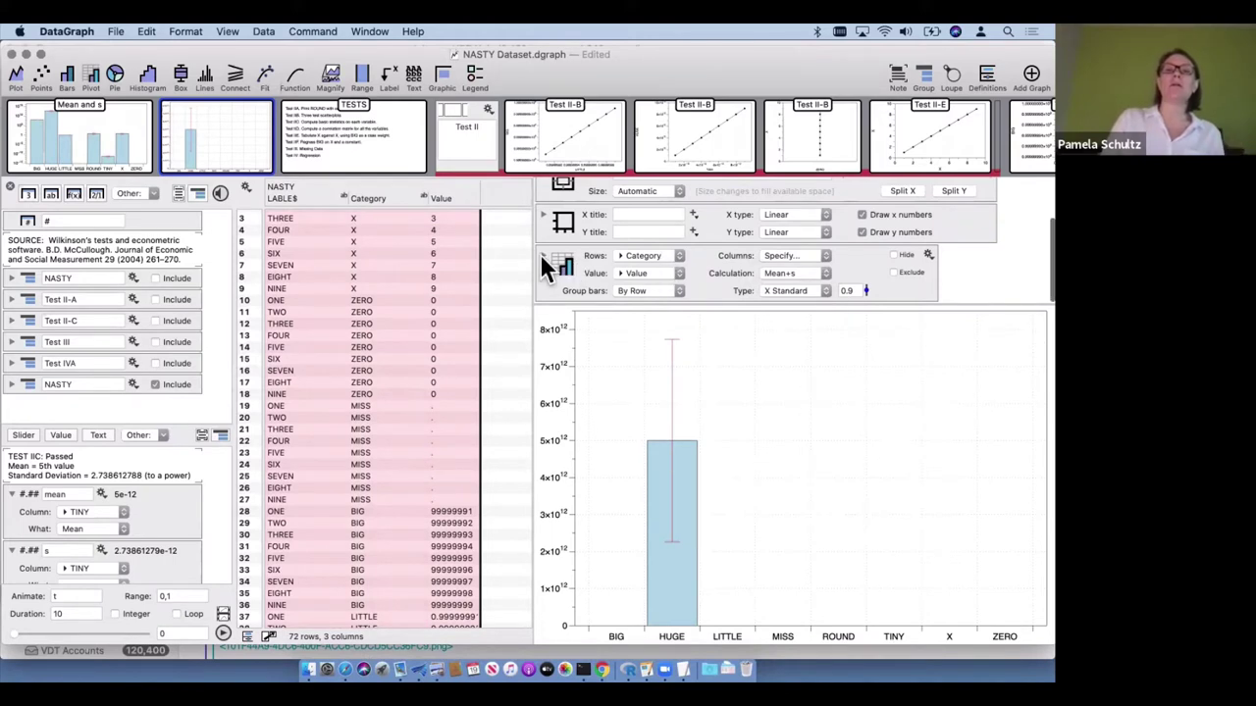
{"action": "scroll", "coordinate": [690, 252], "scroll_direction": "down", "scroll_amount": 2}
{"action": "scroll", "coordinate": [772, 247], "scroll_direction": "down", "scroll_amount": 3}
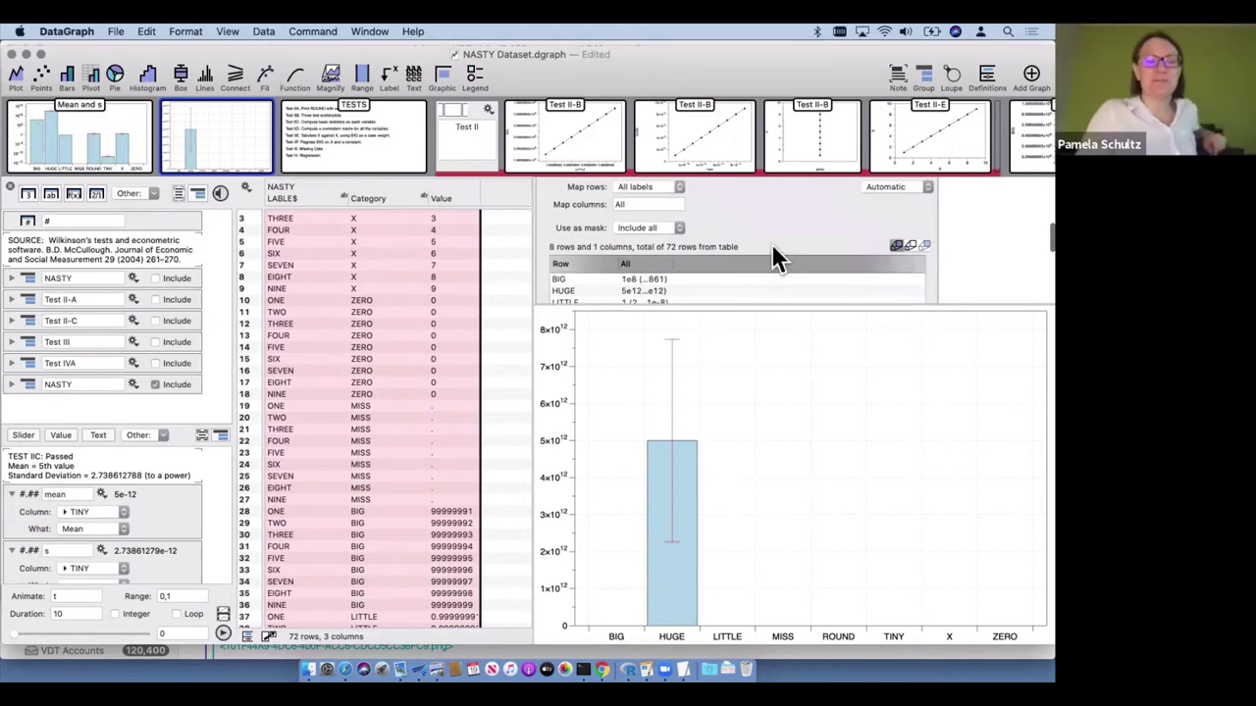
{"action": "scroll", "coordinate": [772, 257], "scroll_direction": "down", "scroll_amount": 2}
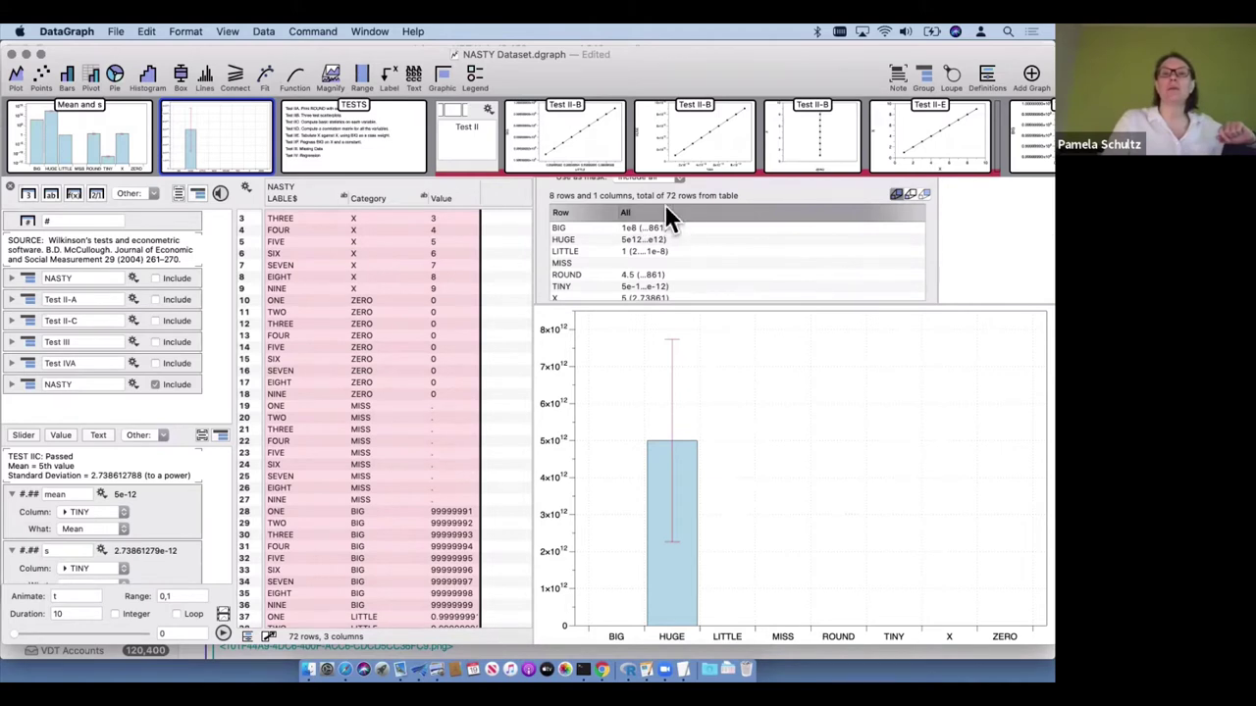
{"action": "left_click_drag", "start_coordinate": [672, 212], "coordinate": [736, 210]}
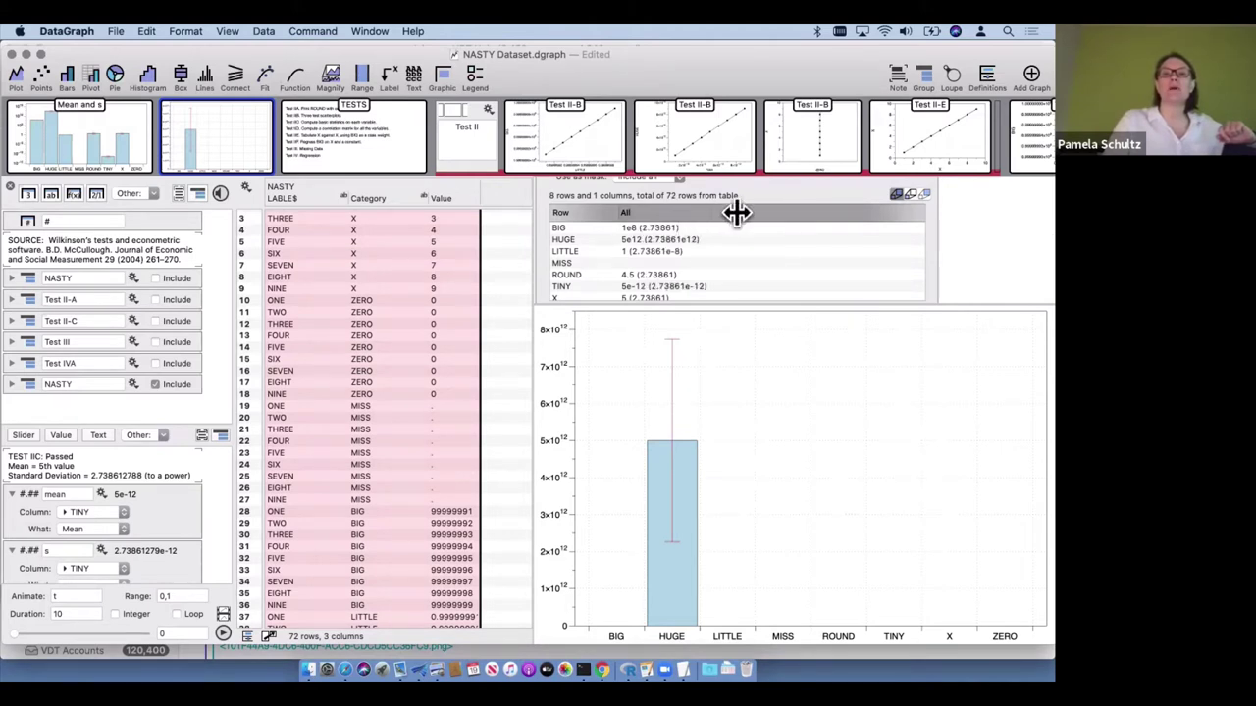
{"action": "scroll", "coordinate": [741, 289], "scroll_direction": "down", "scroll_amount": 2}
{"action": "scroll", "coordinate": [741, 290], "scroll_direction": "up", "scroll_amount": 3}
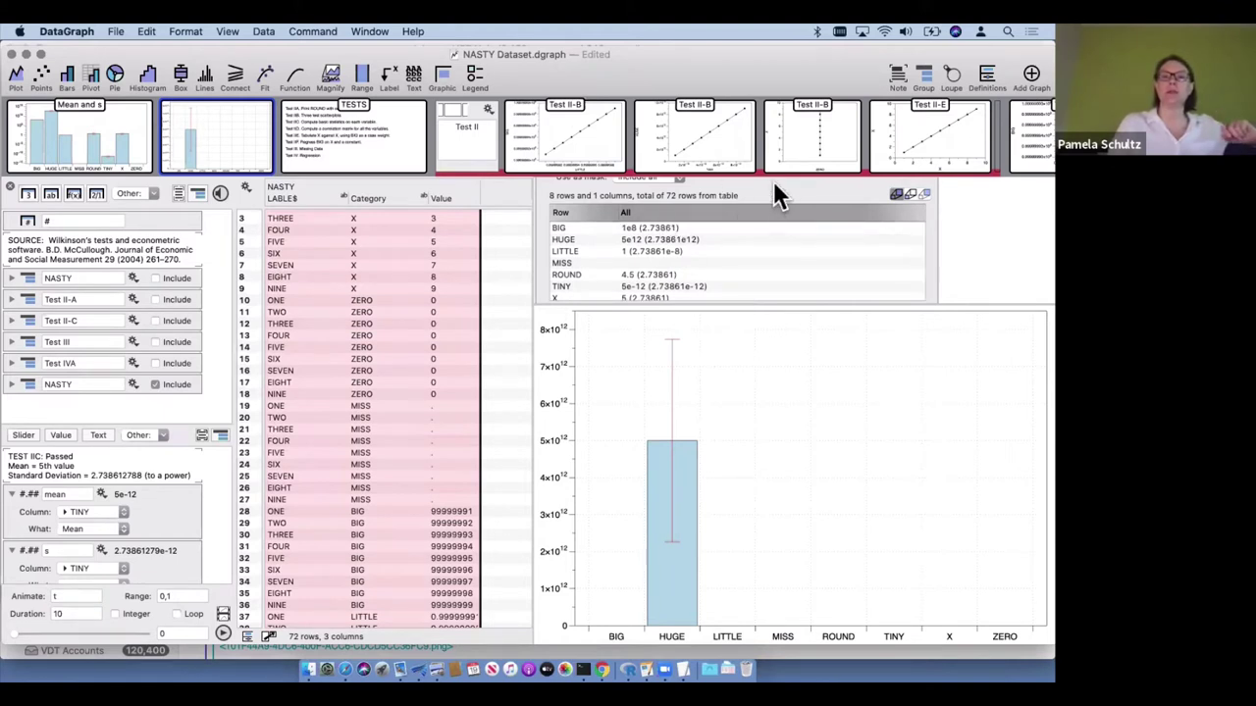
Set the new graph's Y axis type to Logarithmic
{"action": "scroll", "coordinate": [770, 216], "scroll_direction": "up", "scroll_amount": 5}
{"action": "scroll", "coordinate": [785, 230], "scroll_direction": "up", "scroll_amount": 3}
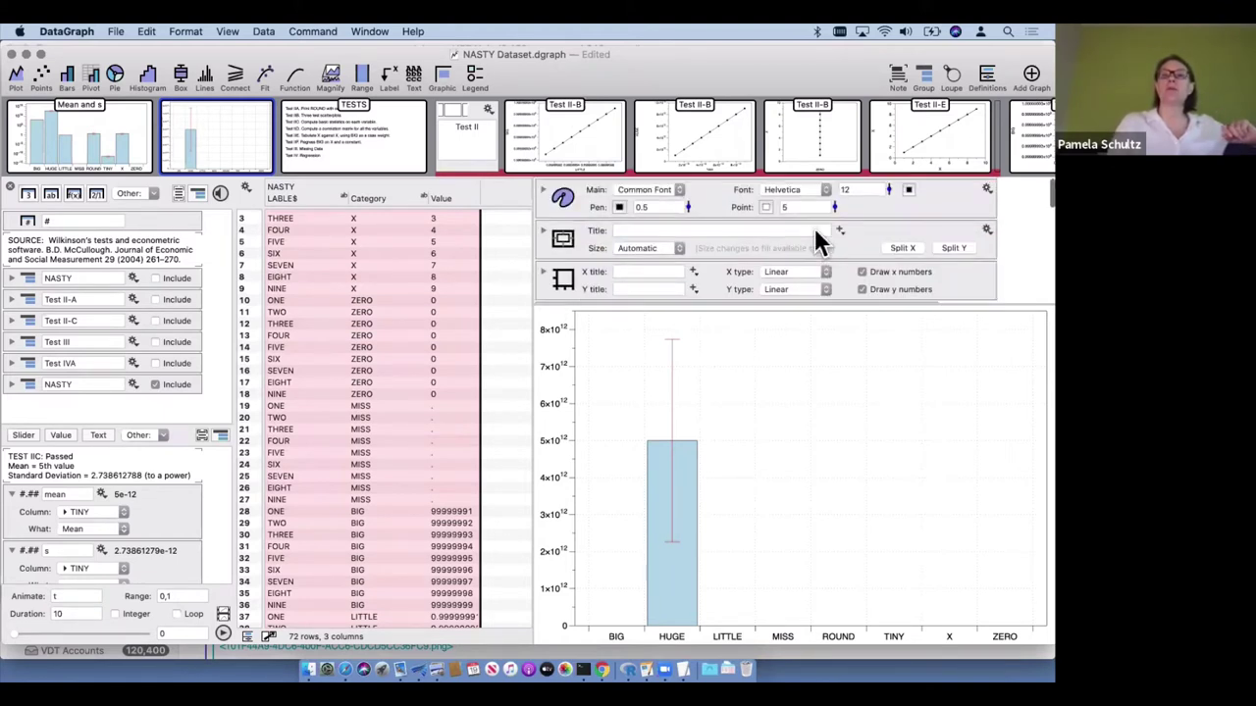
{"action": "left_click", "coordinate": [785, 290]}
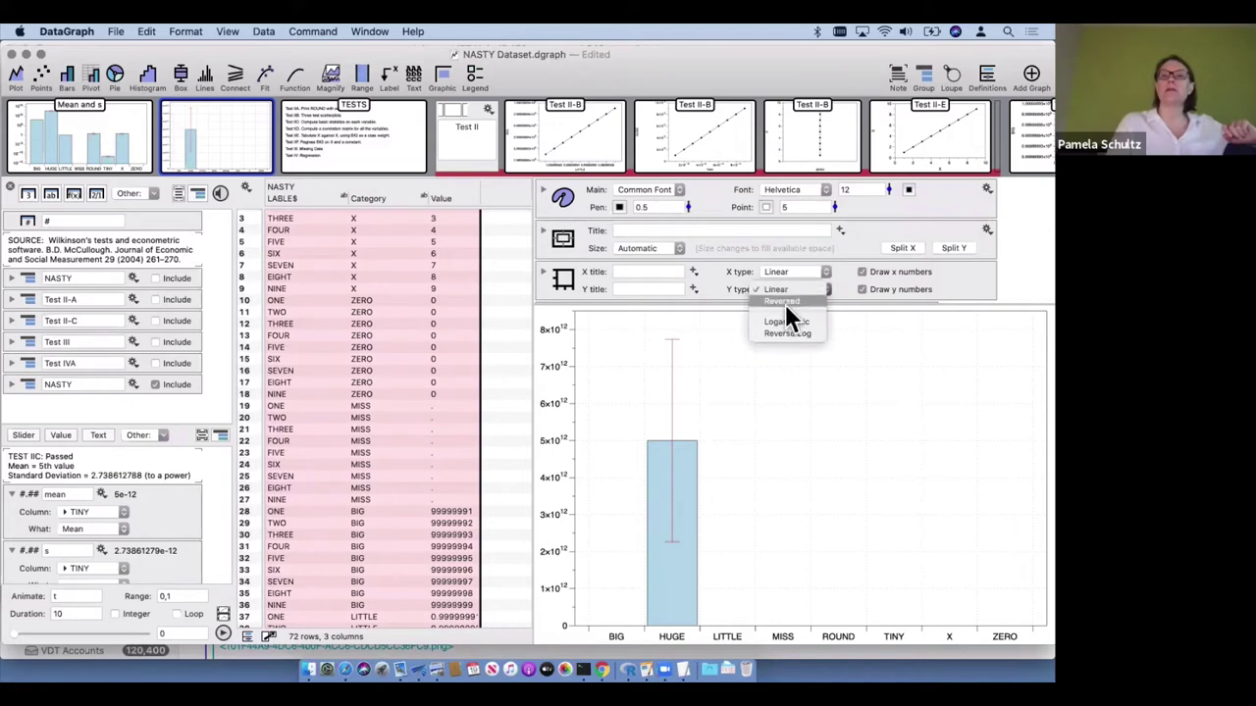
{"action": "left_click", "coordinate": [787, 324]}
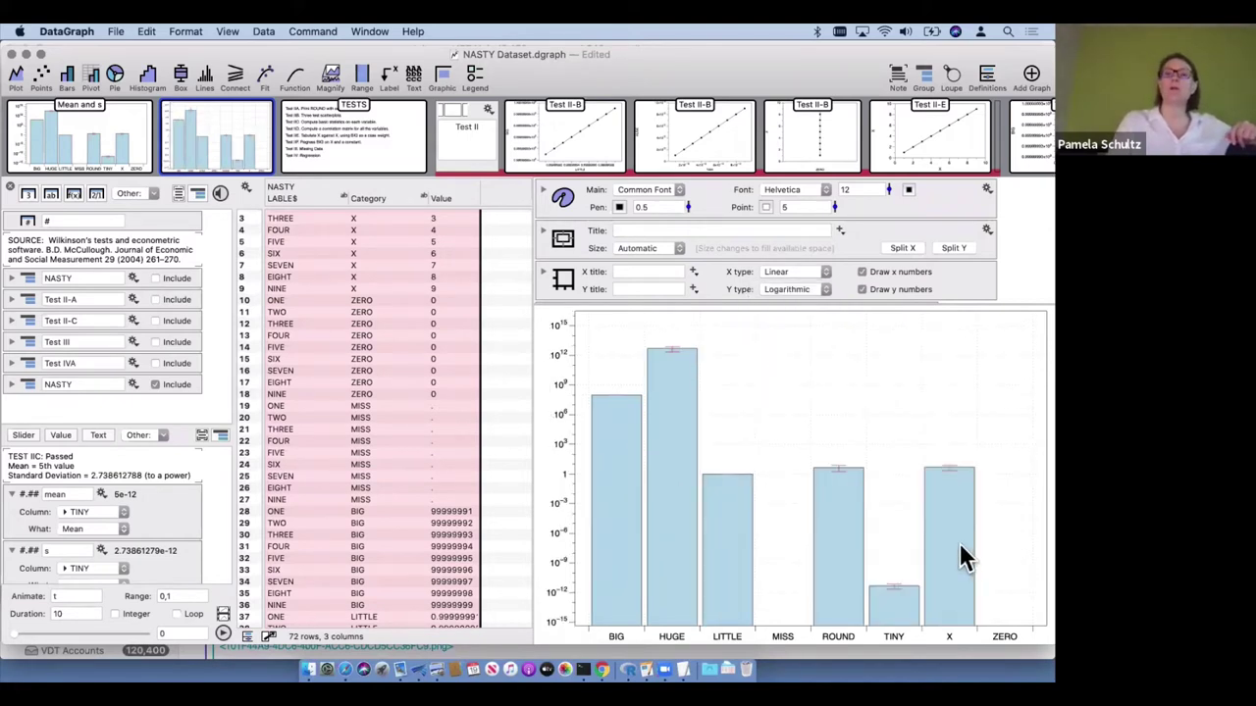
Extract all pivot columns into the data table and widen the table area to show them
{"action": "scroll", "coordinate": [665, 230], "scroll_direction": "down", "scroll_amount": 3}
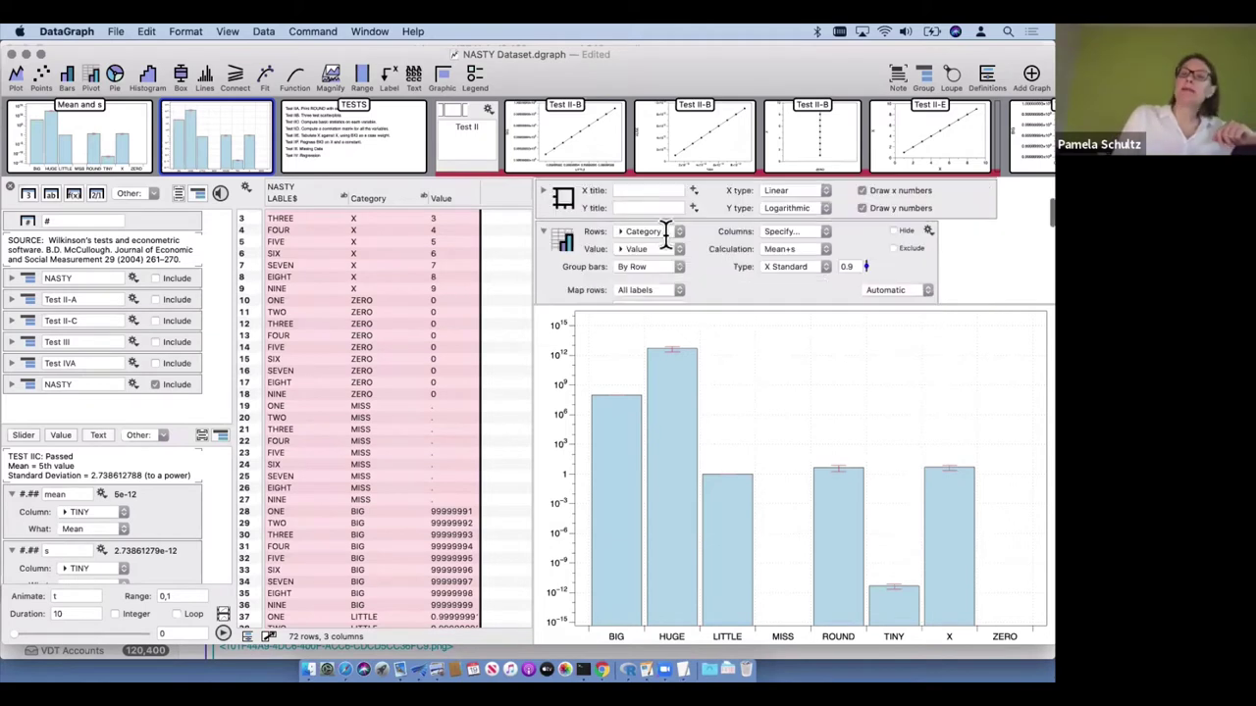
{"action": "left_click", "coordinate": [928, 222]}
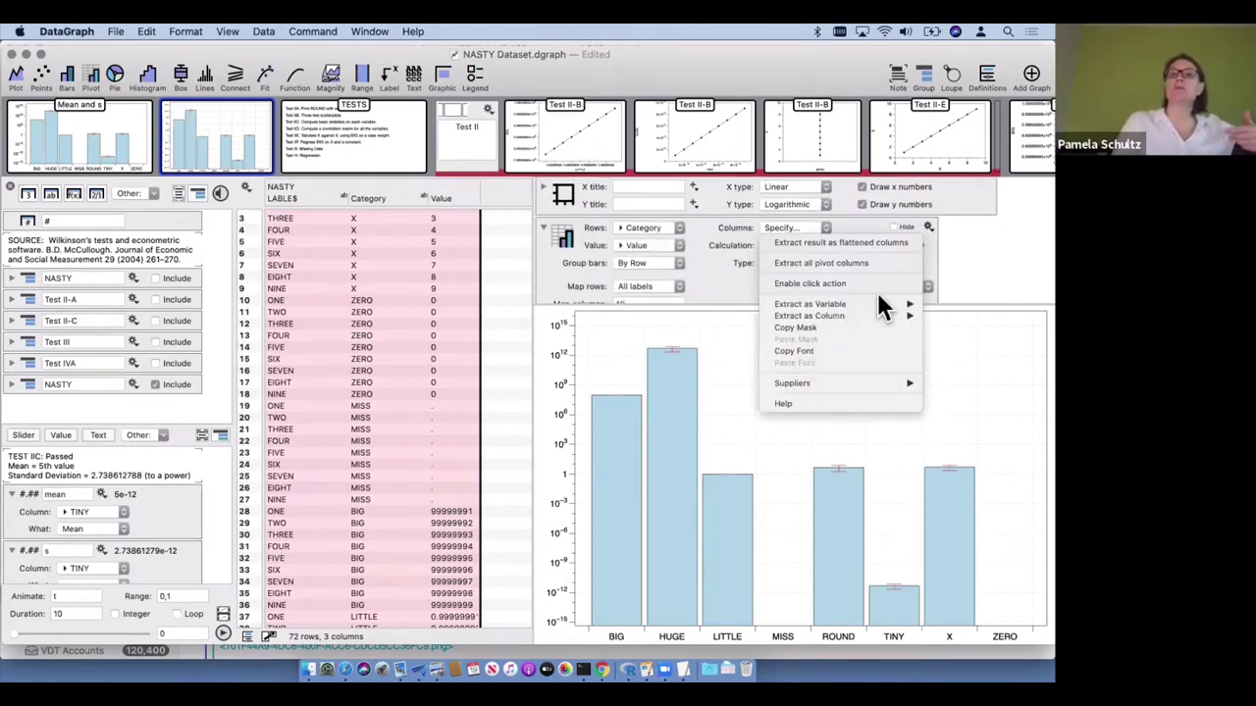
{"action": "mouse_move", "coordinate": [876, 305]}
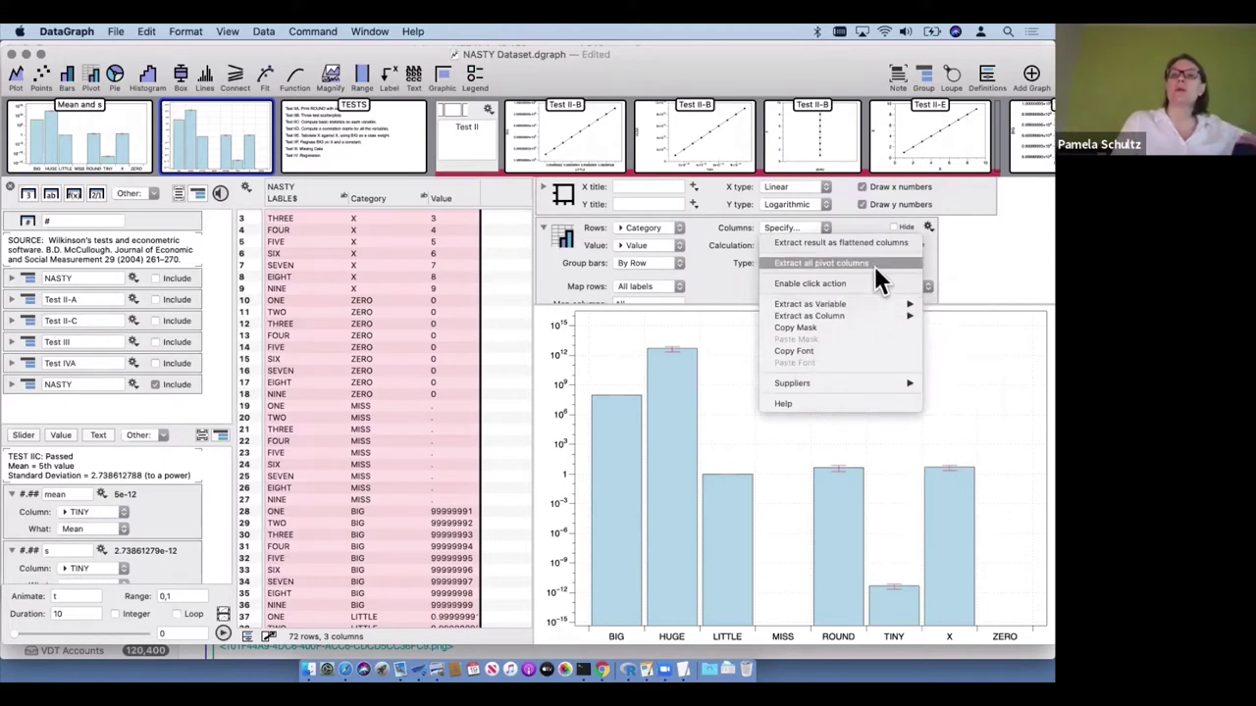
{"action": "left_click", "coordinate": [875, 265]}
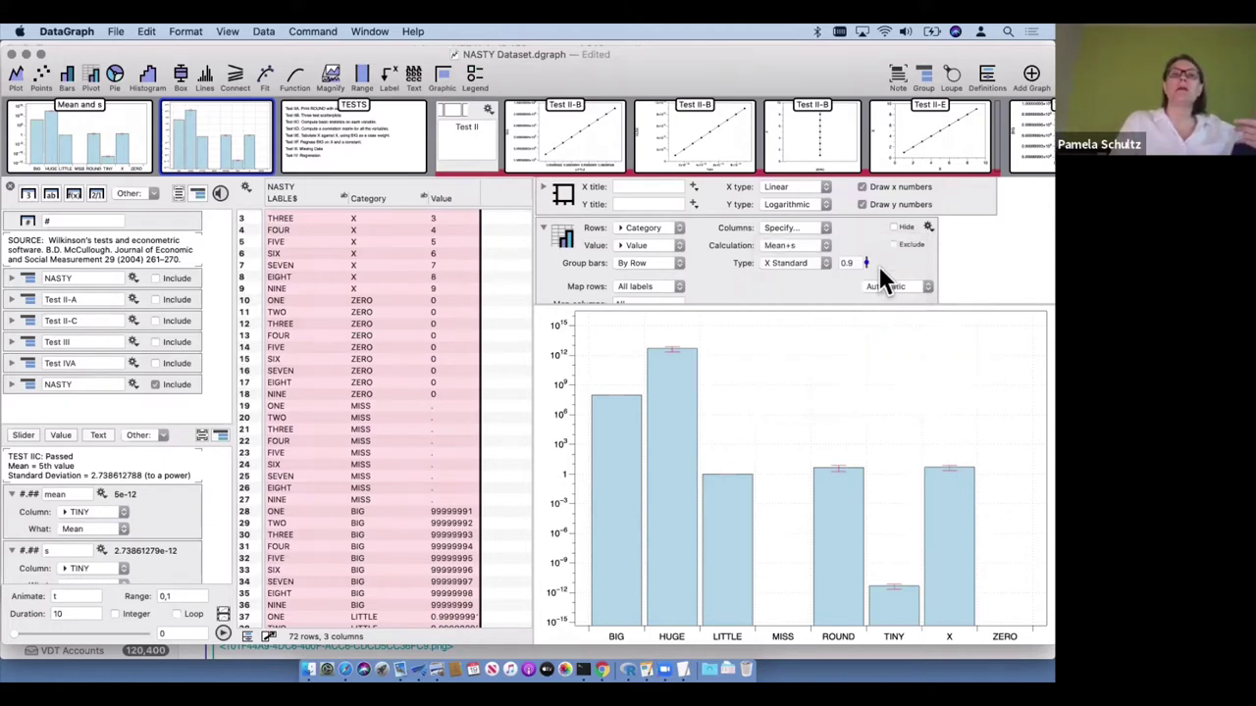
{"action": "scroll", "coordinate": [504, 328], "scroll_direction": "up", "scroll_amount": 2}
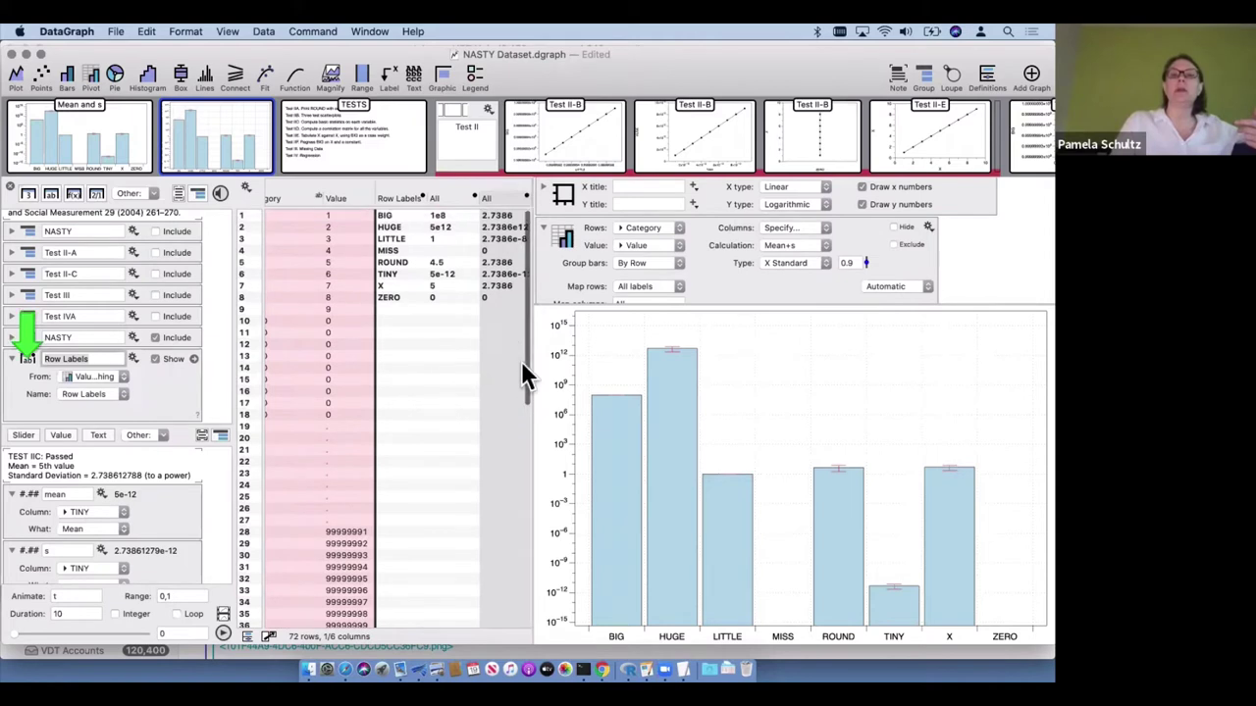
{"action": "left_click_drag", "start_coordinate": [530, 366], "coordinate": [610, 347]}
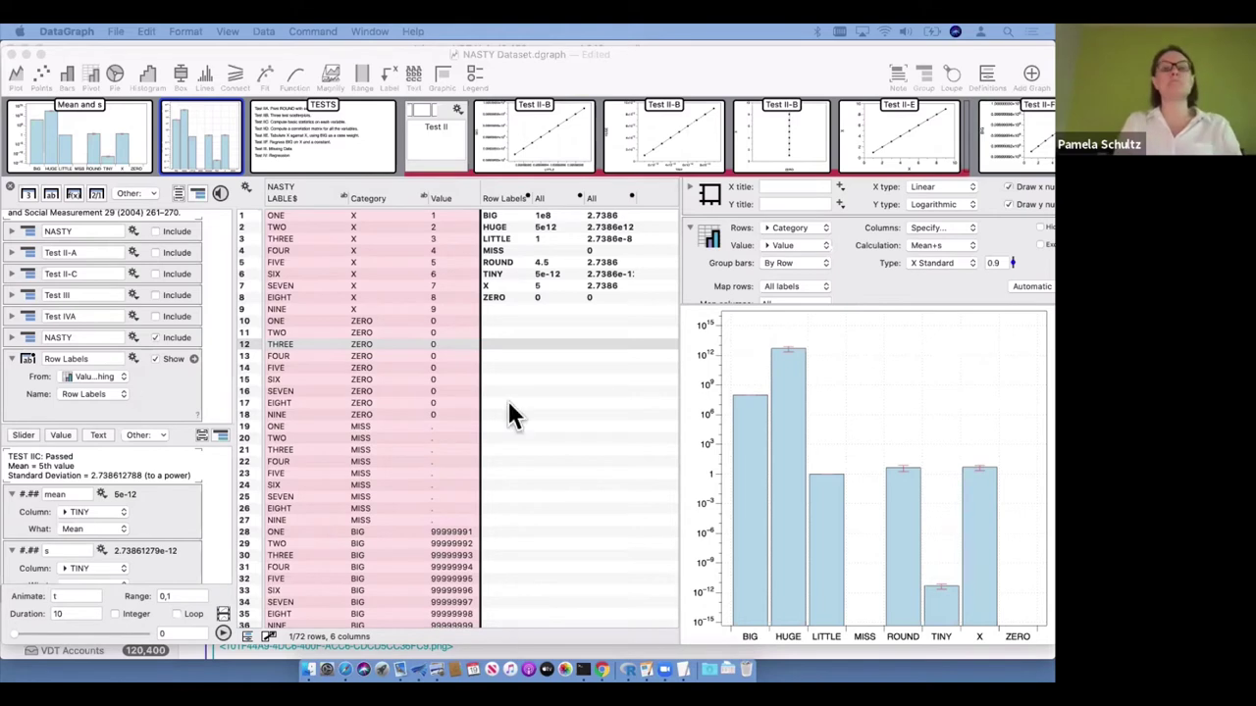
Open the TESTS graph and widen the graph area to show the full list of tests
{"action": "left_click", "coordinate": [504, 360]}
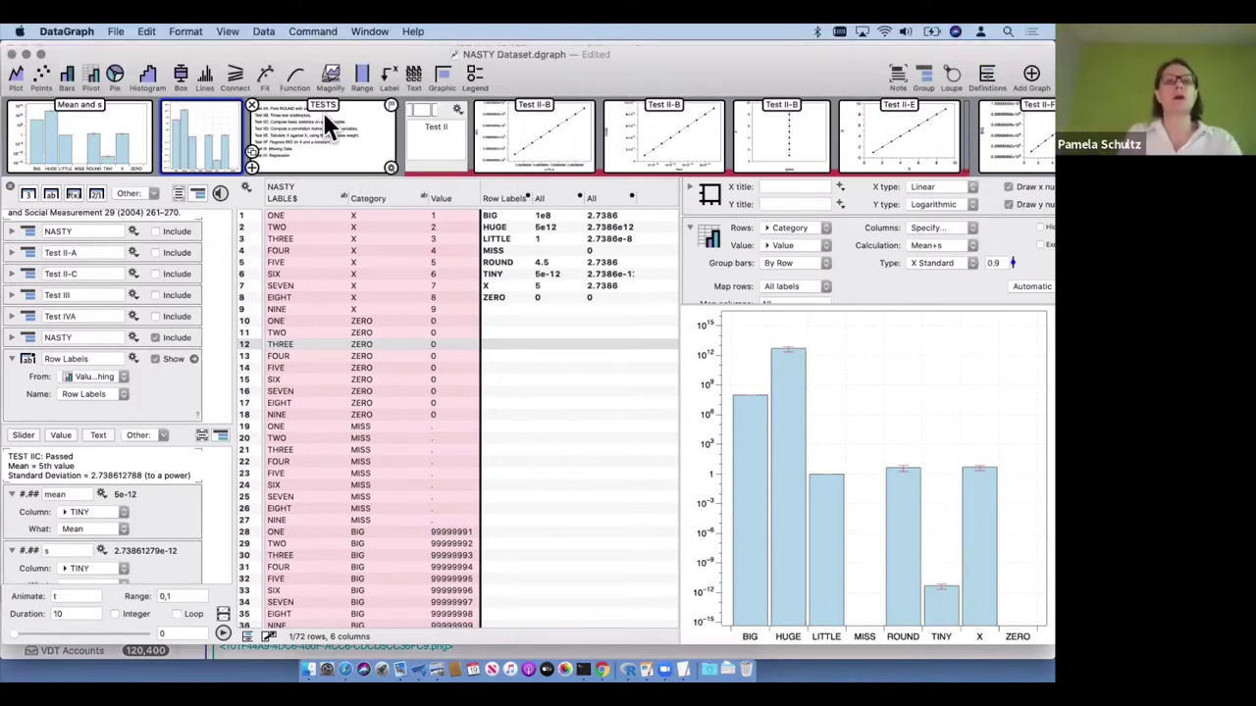
{"action": "key", "text": "super+Right"}
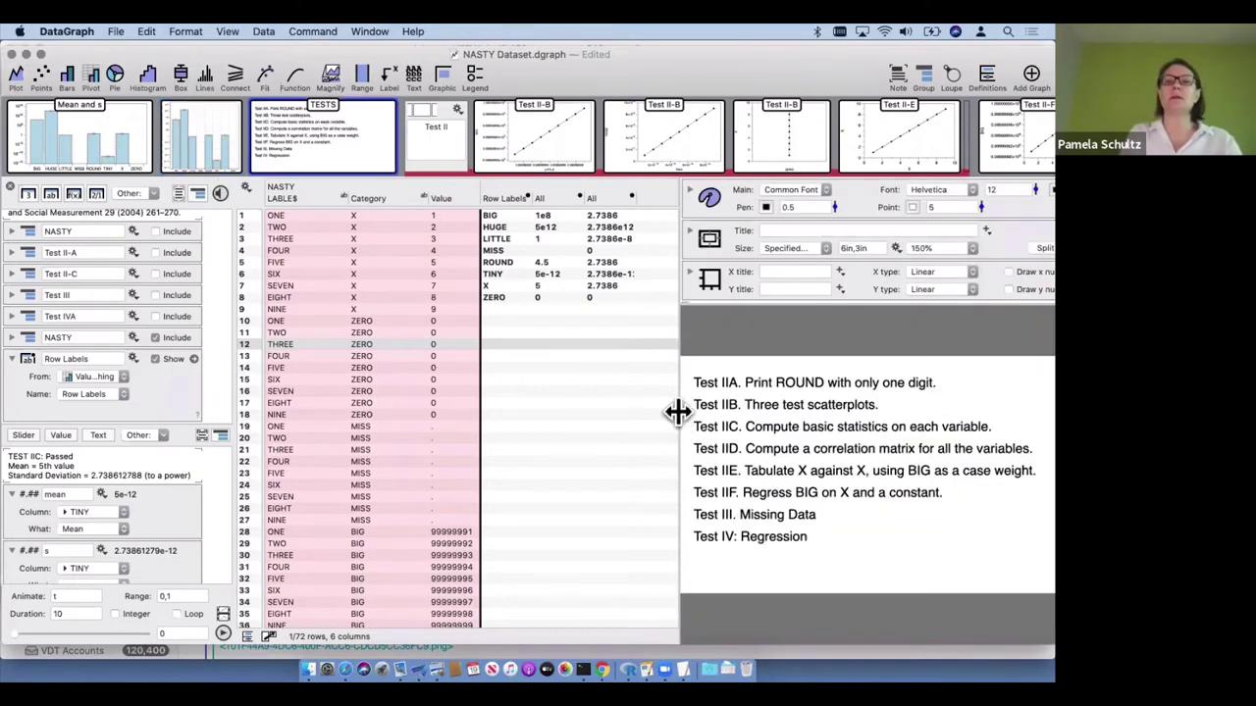
{"action": "left_click_drag", "start_coordinate": [677, 412], "coordinate": [549, 387]}
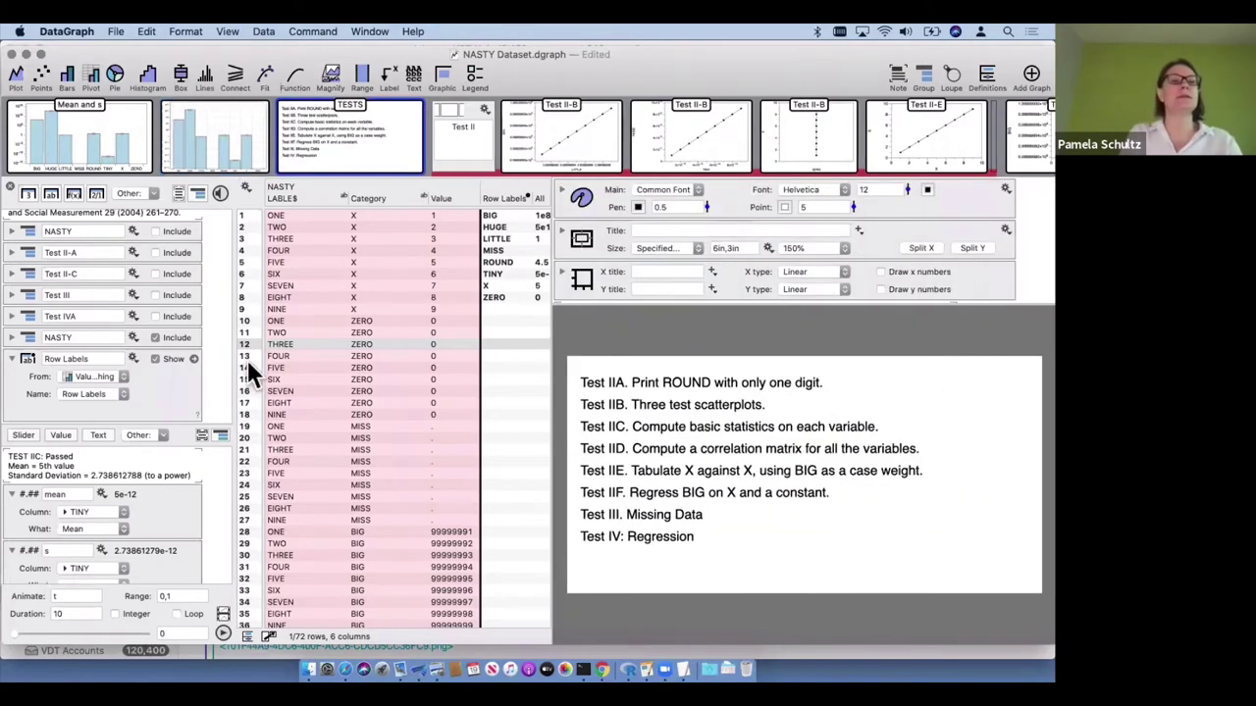
Collapse the extracted Row Labels column and hide it and both All columns from the data table
{"action": "left_click", "coordinate": [12, 359]}
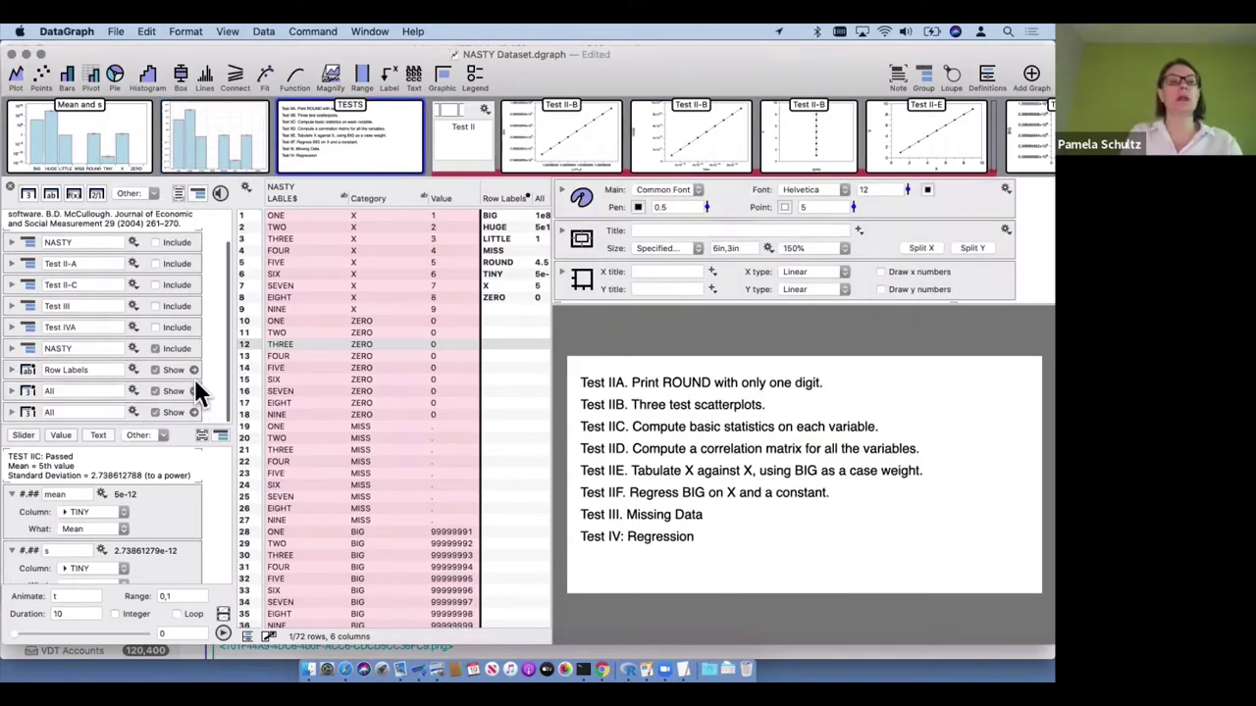
{"action": "left_click", "coordinate": [171, 368]}
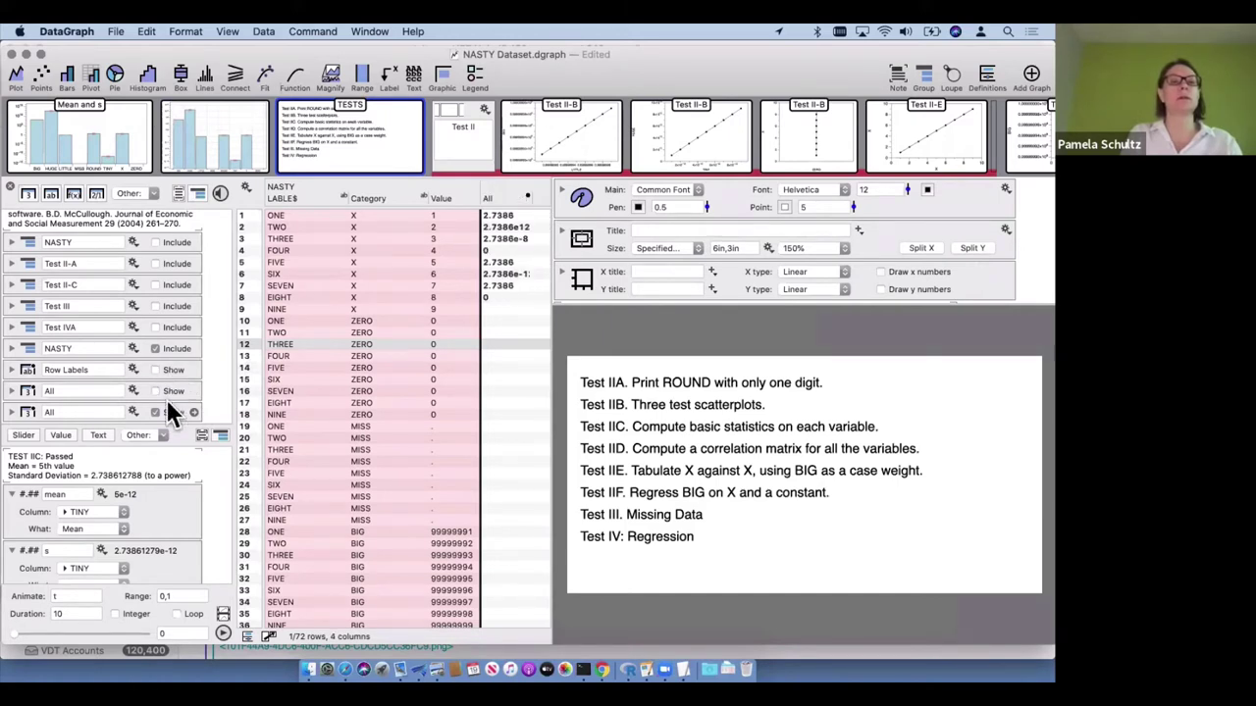
{"action": "left_click", "coordinate": [165, 412]}
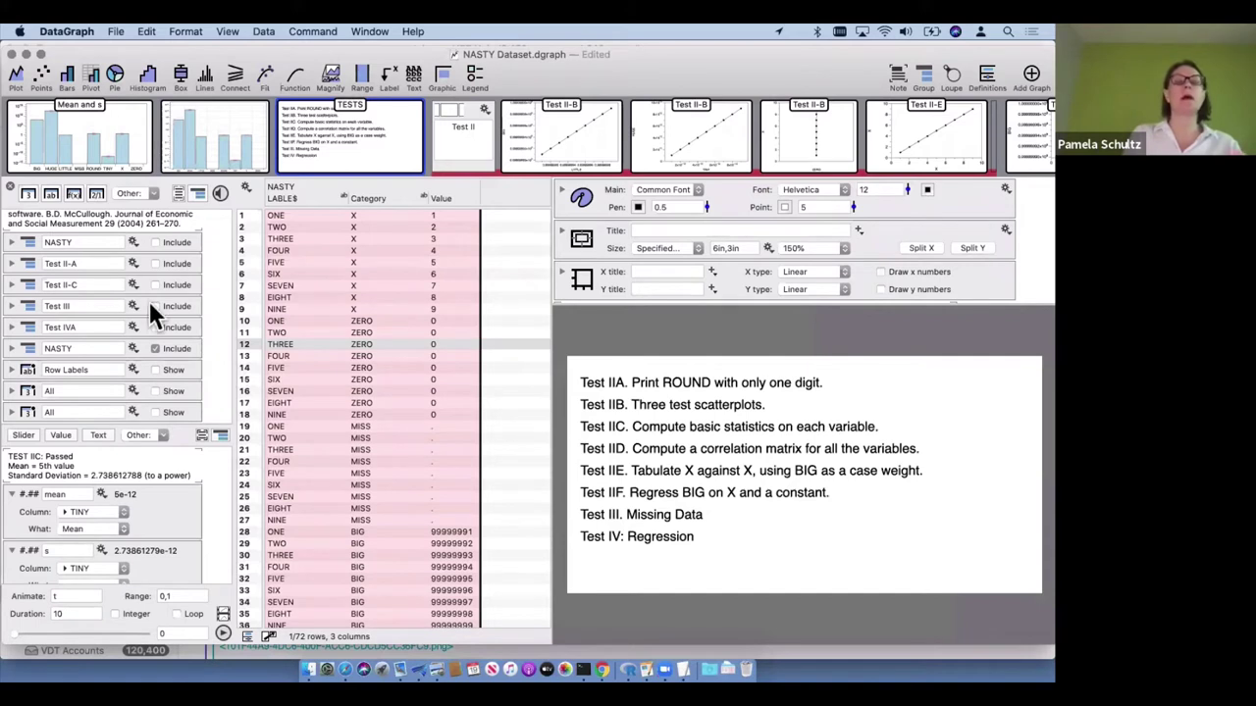
Include the original NASTY group in the data table, exclude its stacked copy, and widen the table area
{"action": "scroll", "coordinate": [148, 300], "scroll_direction": "up", "scroll_amount": 3}
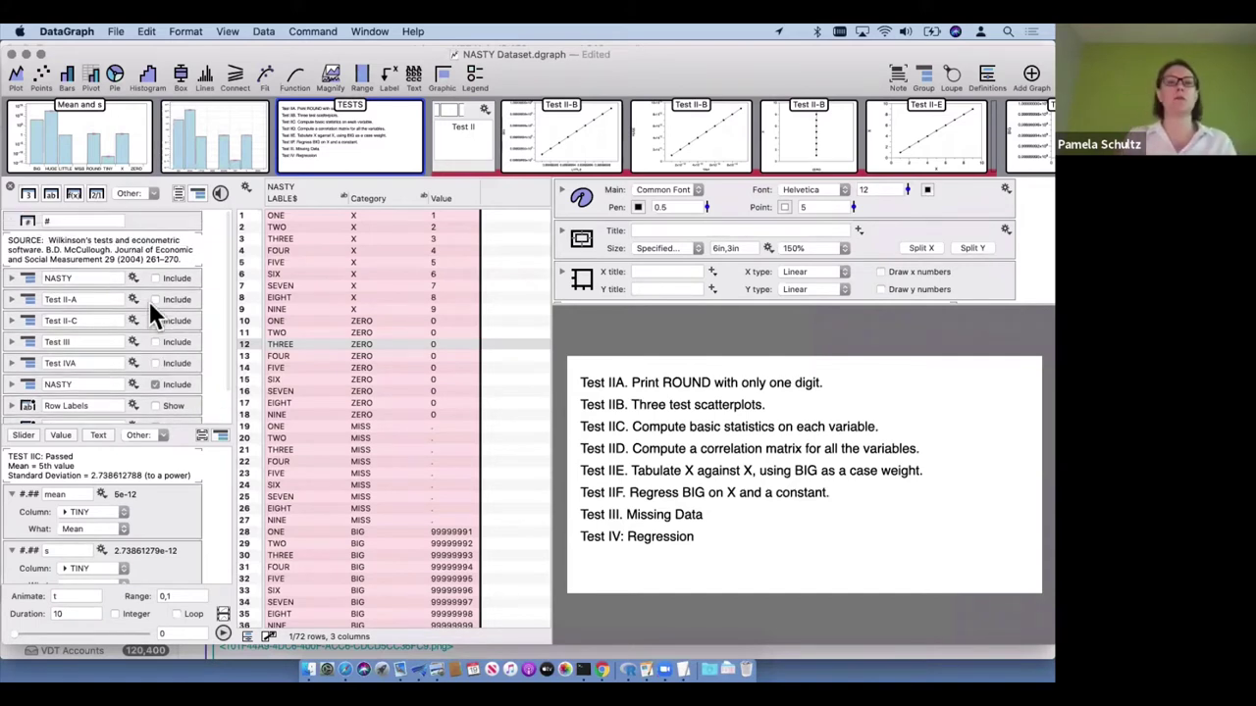
{"action": "left_click", "coordinate": [156, 278]}
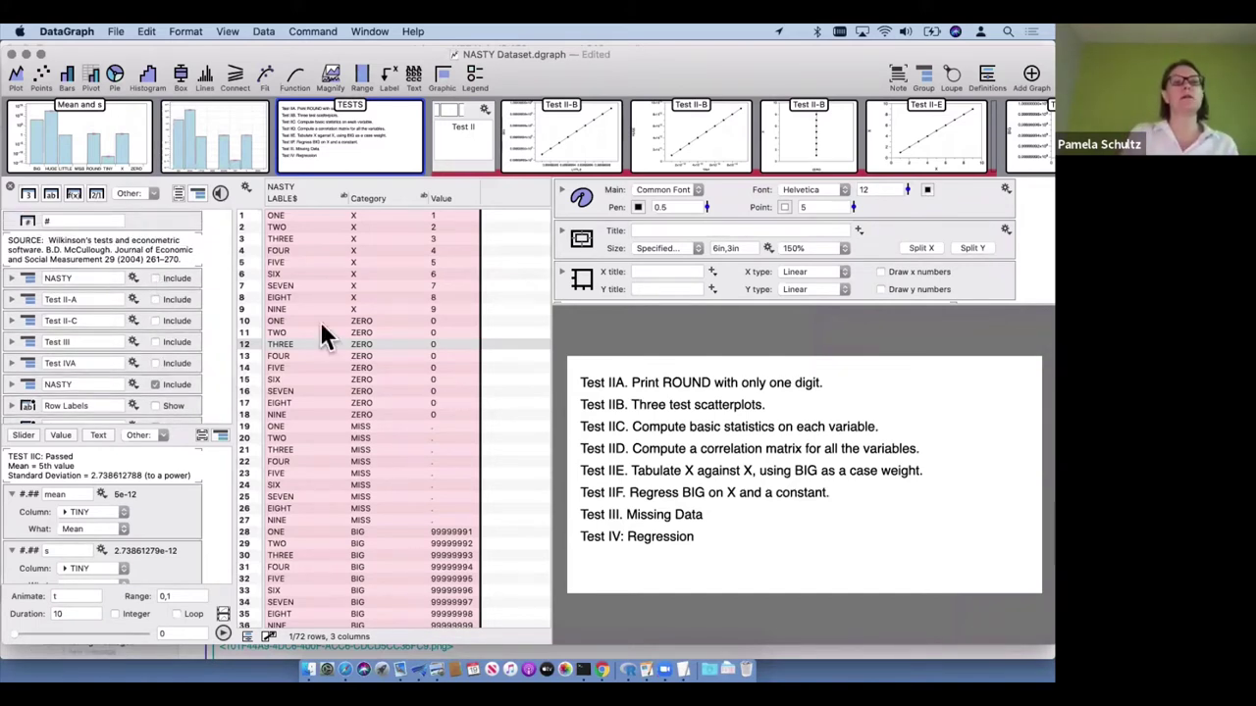
{"action": "left_click", "coordinate": [156, 384]}
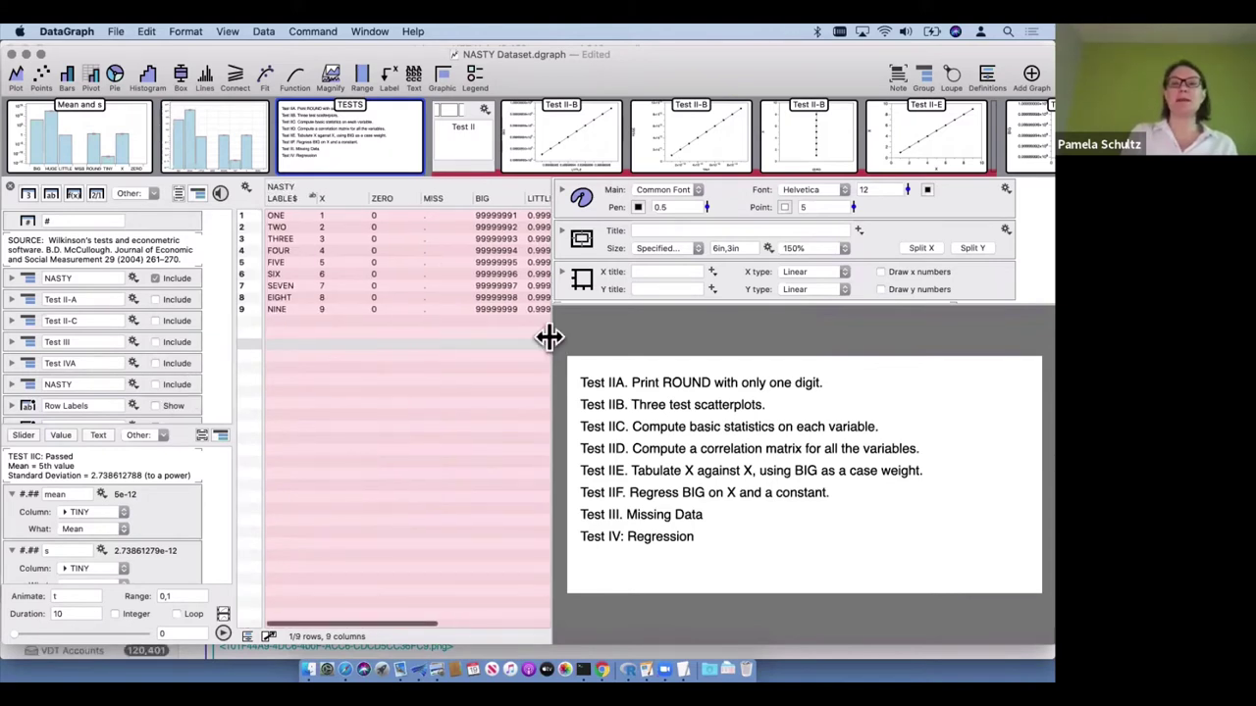
{"action": "left_click_drag", "start_coordinate": [550, 337], "coordinate": [611, 338]}
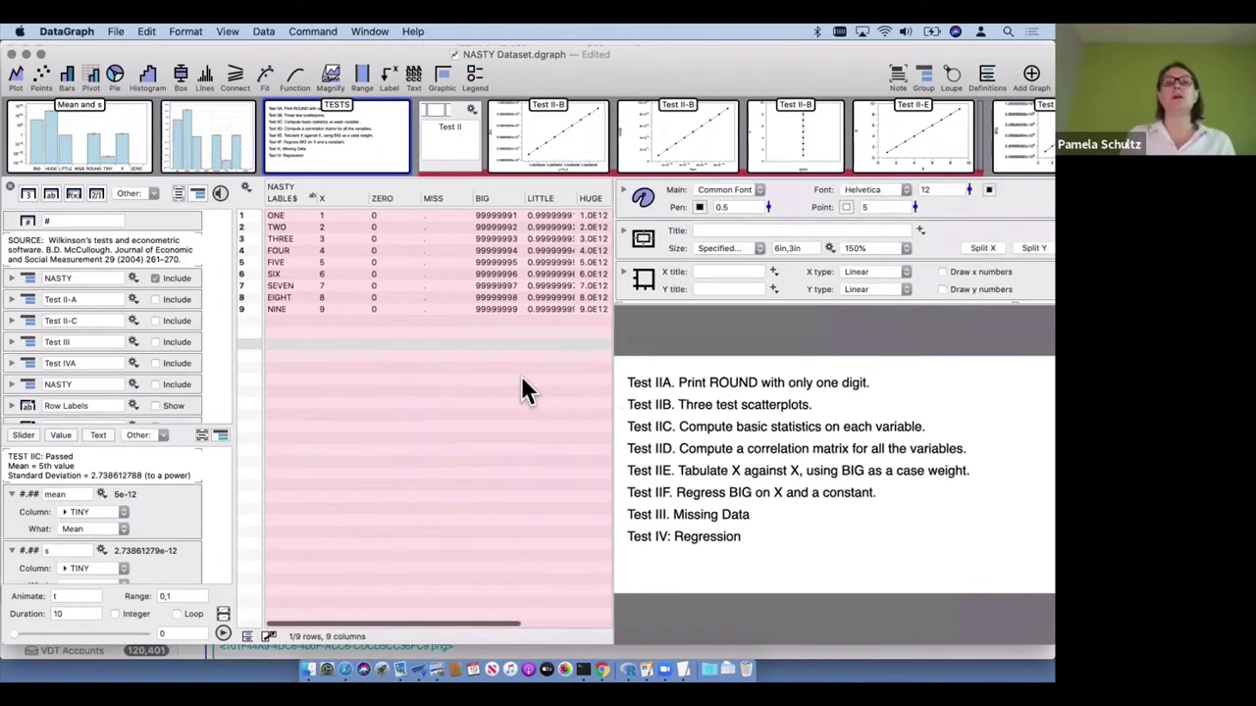
Select the ROUND column, briefly include the Test II-A group to compare its Rounded values, and exclude the group again
{"action": "scroll", "coordinate": [521, 375], "scroll_direction": "right", "scroll_amount": 3}
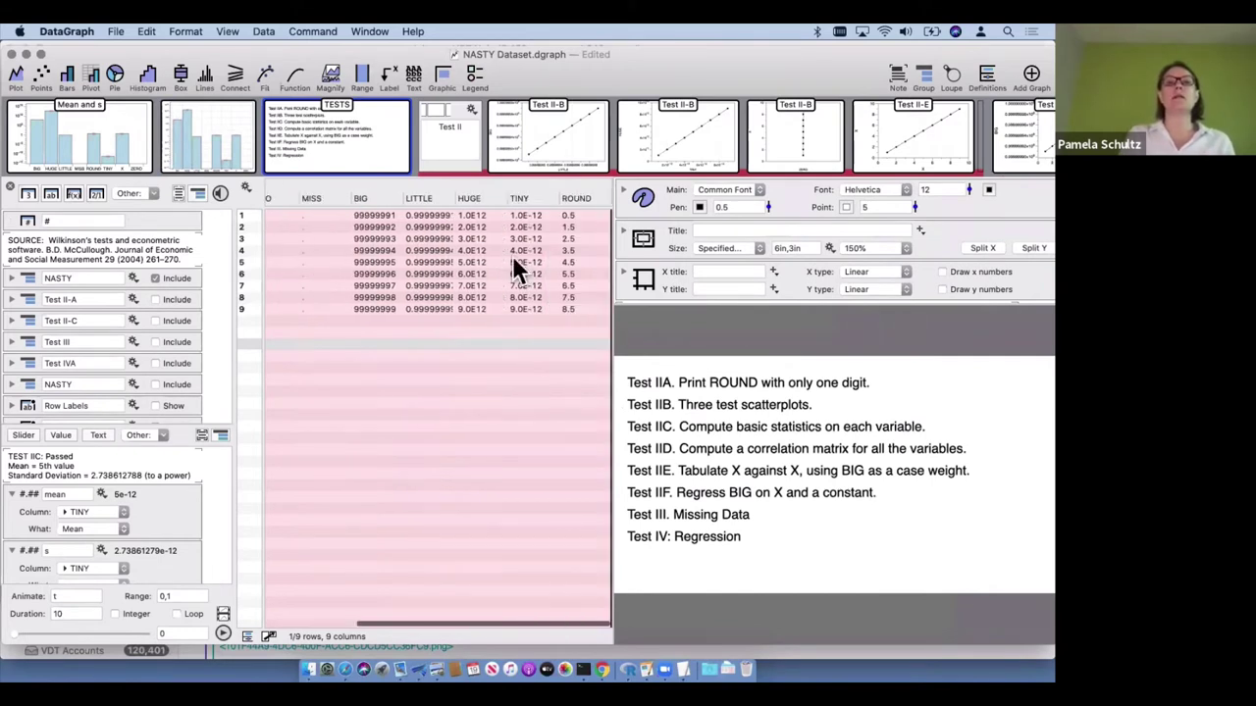
{"action": "left_click", "coordinate": [576, 200]}
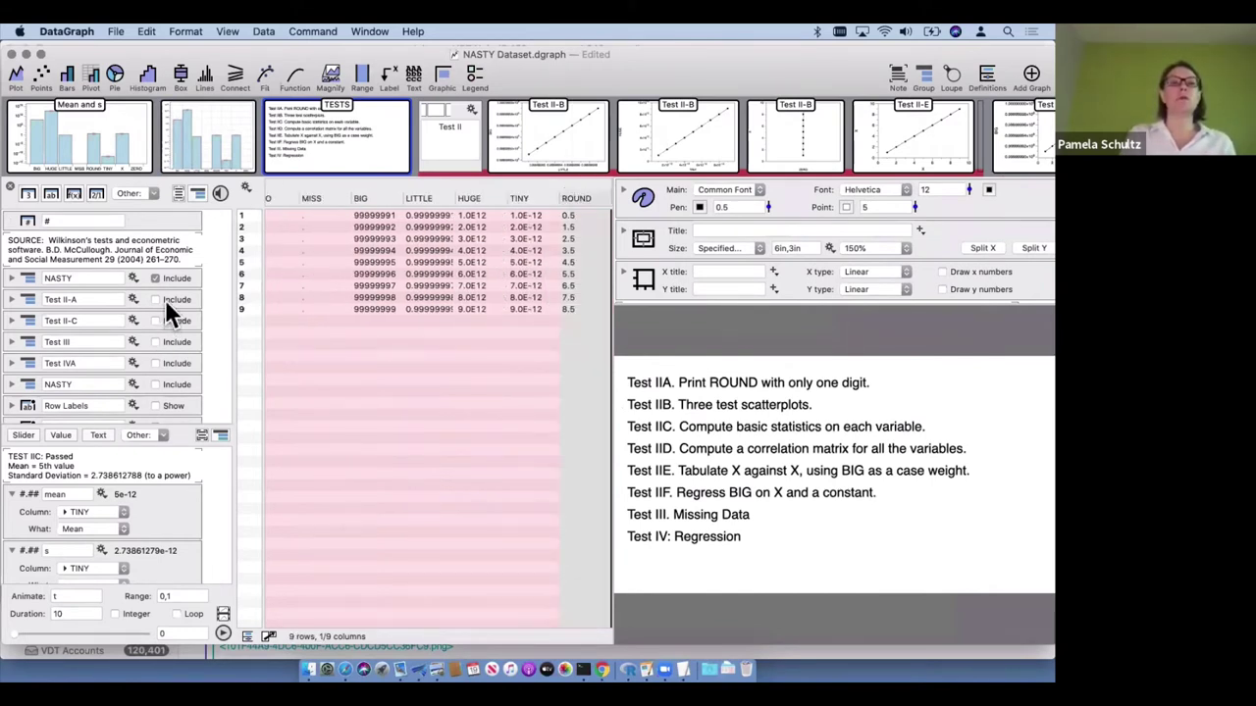
{"action": "left_click", "coordinate": [165, 301]}
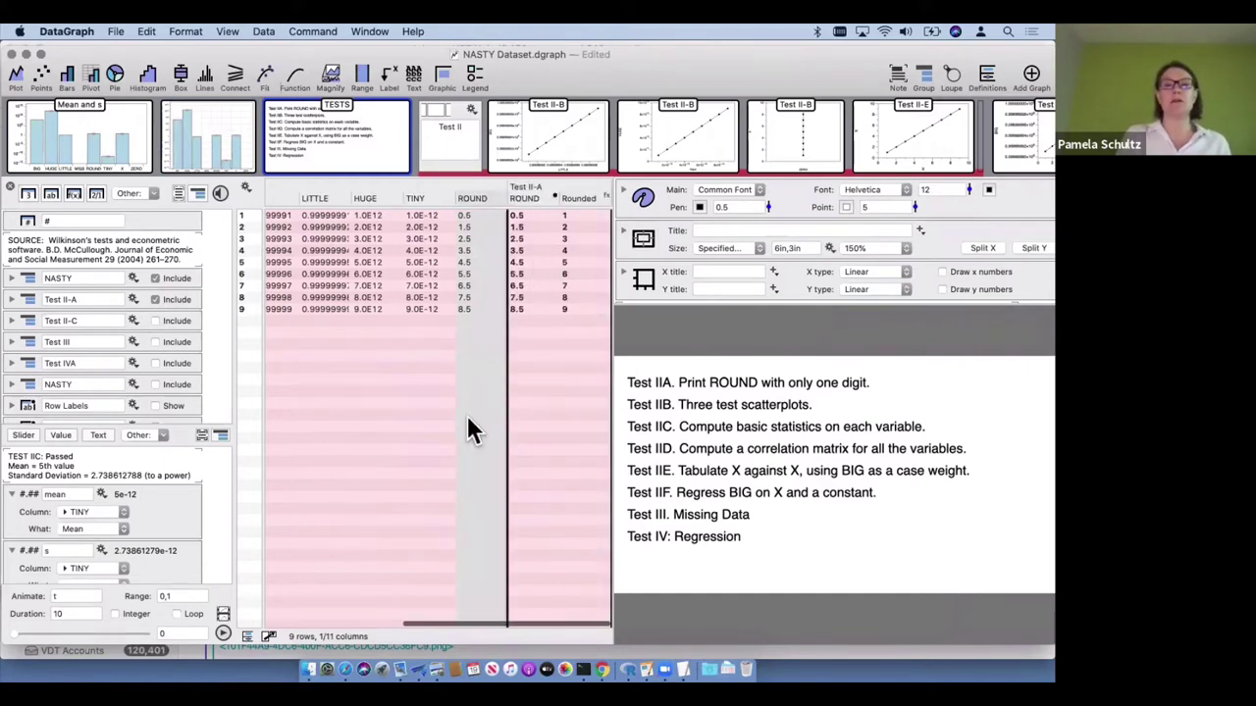
{"action": "left_click", "coordinate": [155, 299]}
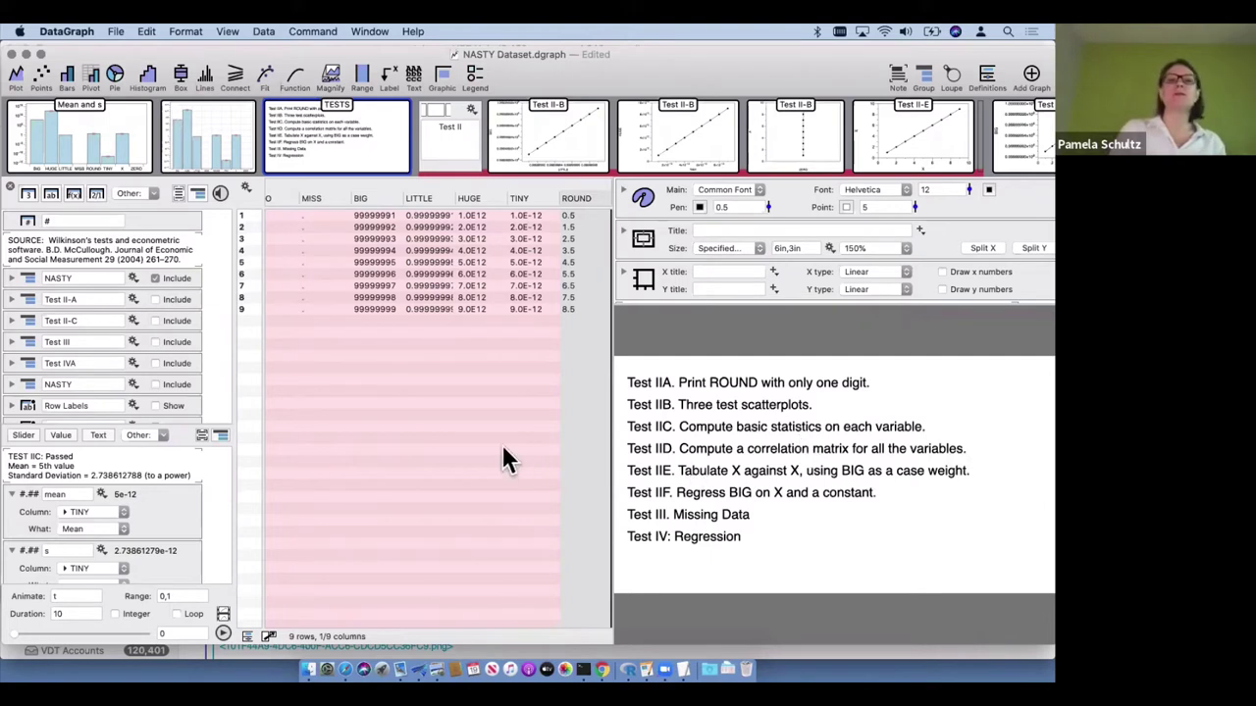
{"action": "scroll", "coordinate": [503, 448], "scroll_direction": "left", "scroll_amount": 1}
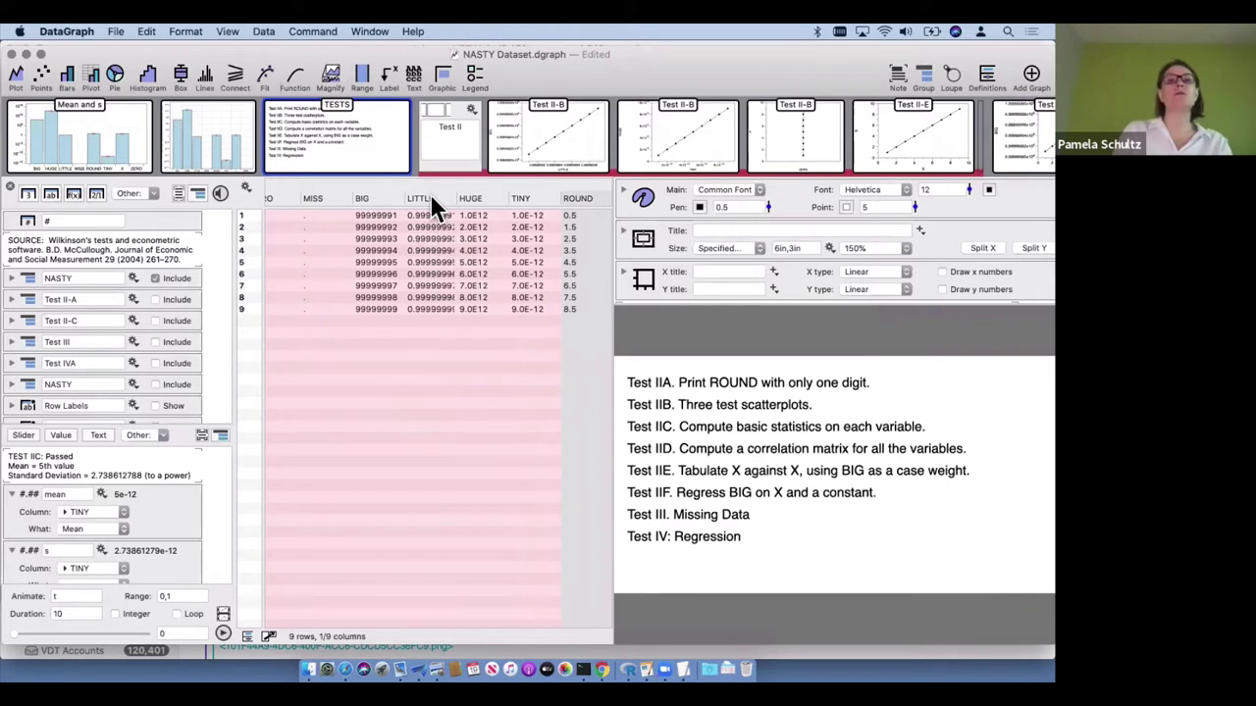
View a QuickGraph of the HUGE and TINY columns and close it
{"action": "left_click", "coordinate": [470, 198]}
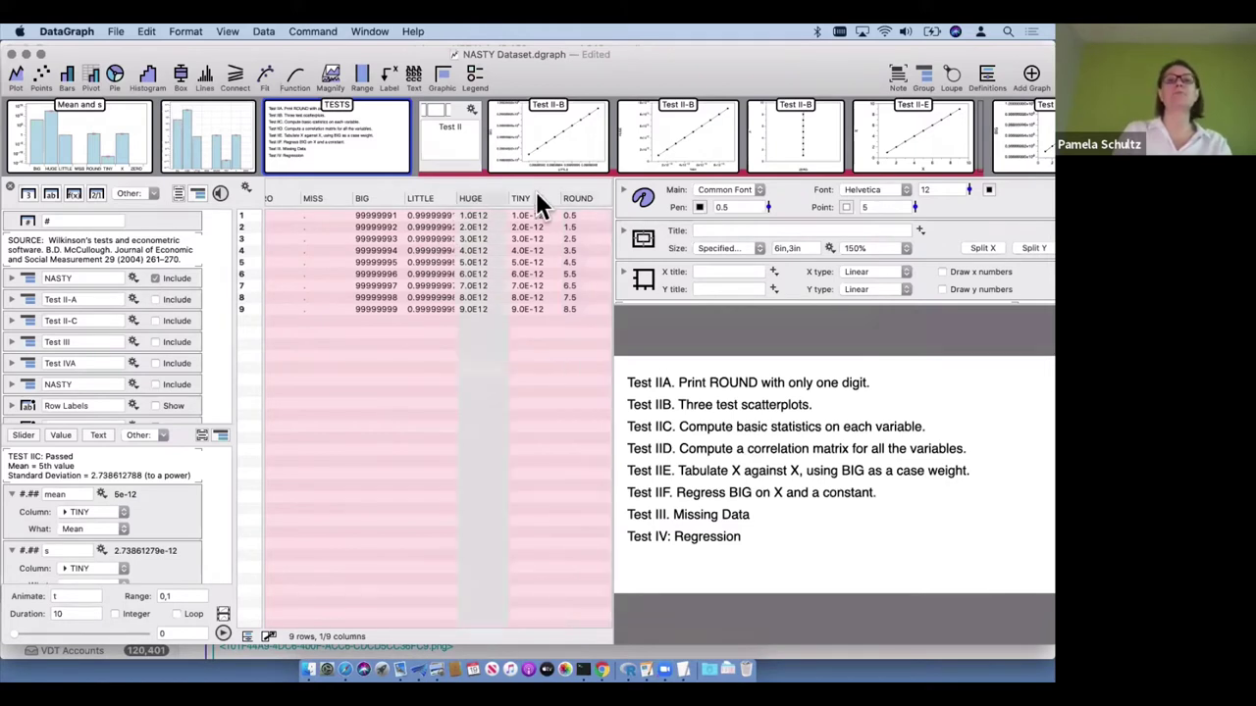
{"action": "left_click", "coordinate": [536, 201], "text": "shift"}
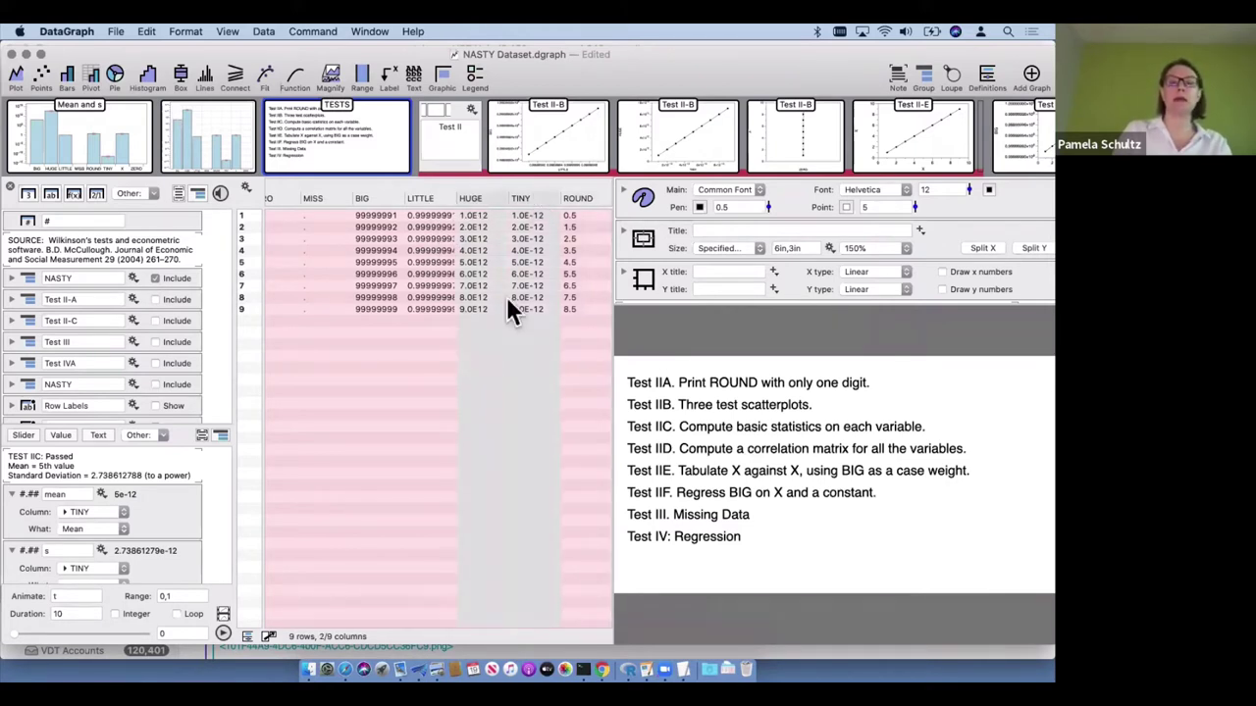
{"action": "mouse_move", "coordinate": [506, 296]}
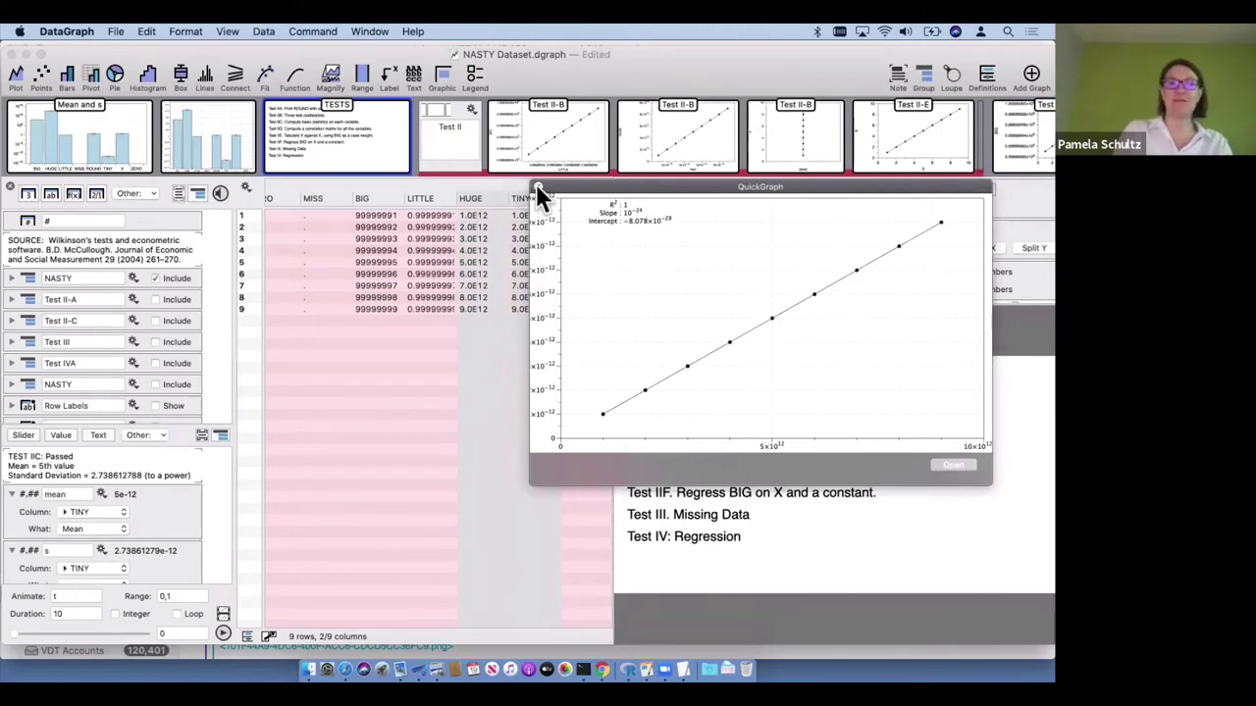
{"action": "left_click", "coordinate": [537, 188]}
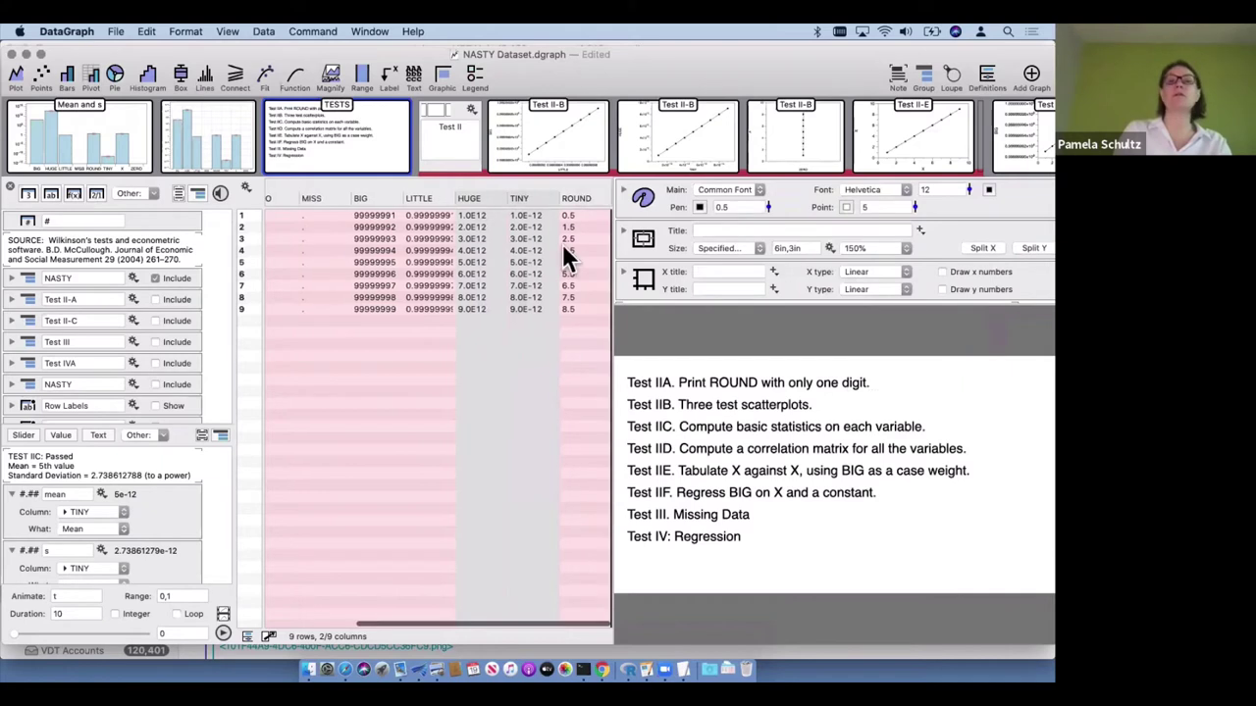
Preview the scatterplot matrix of HUGE, TINY and ROUND in a QuickGraph, move it lower, and close it
{"action": "left_click", "coordinate": [581, 198], "text": "shift"}
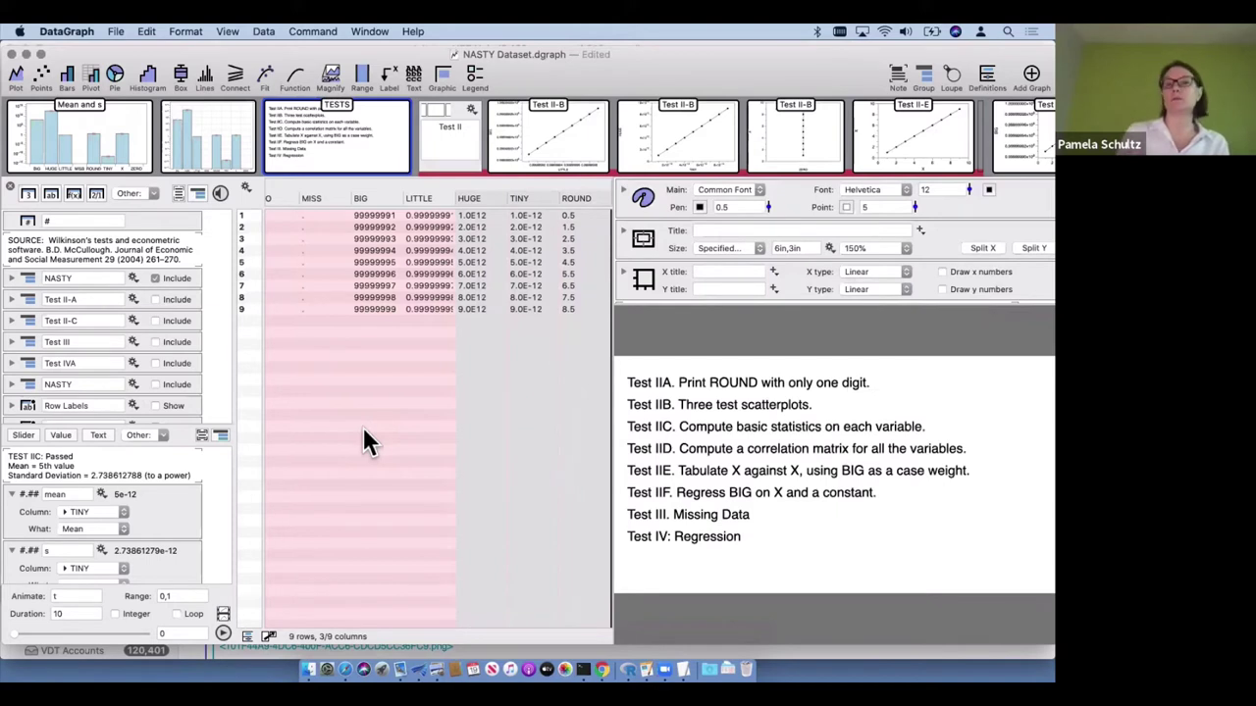
{"action": "key", "text": "space"}
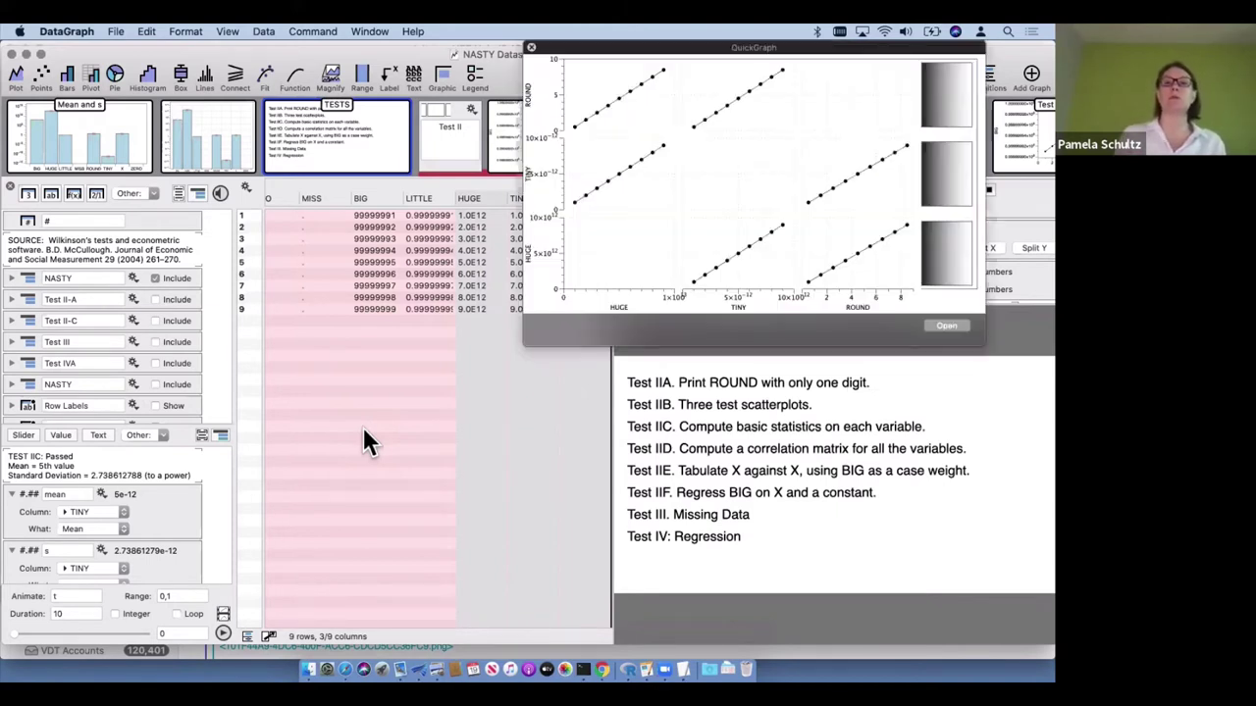
{"action": "left_click_drag", "start_coordinate": [745, 47], "coordinate": [743, 165]}
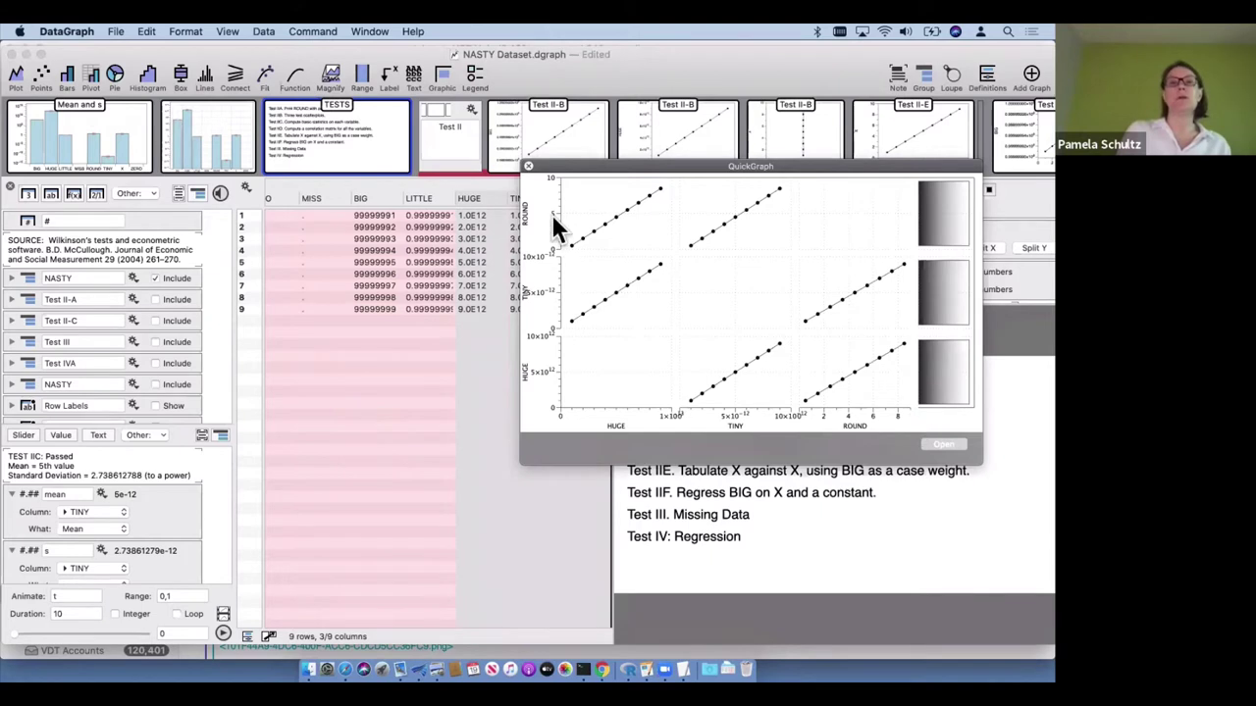
{"action": "left_click", "coordinate": [529, 165]}
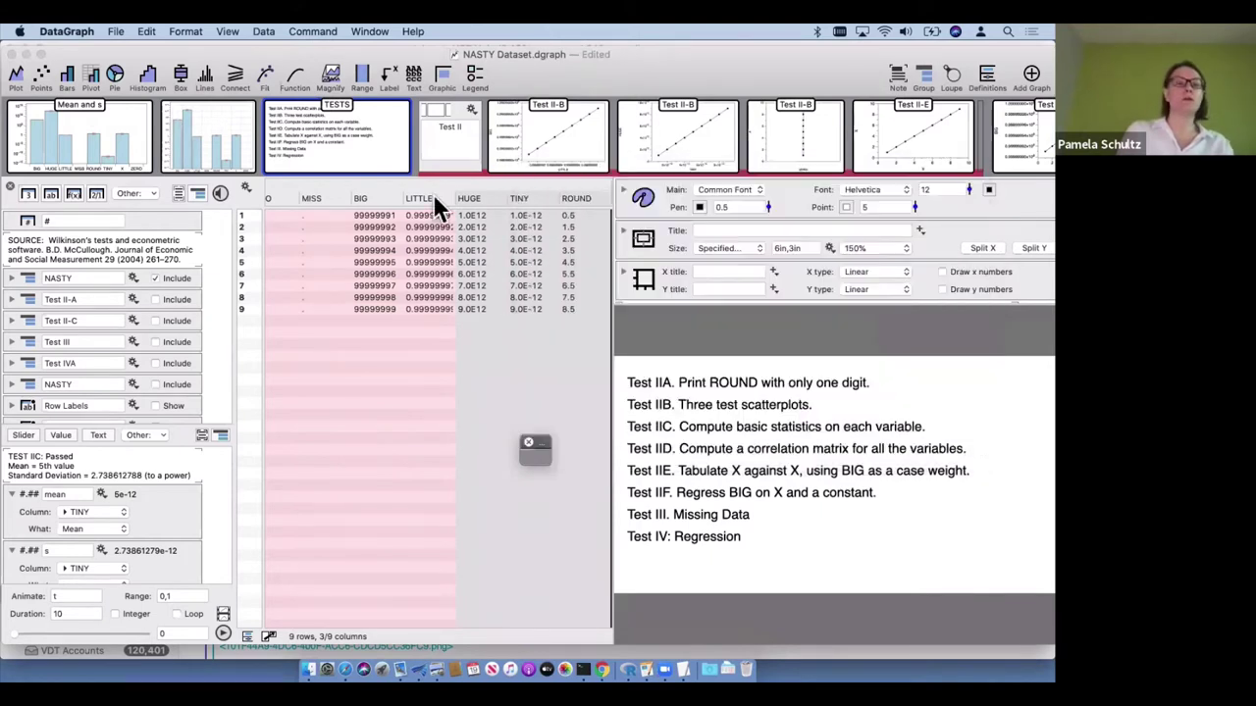
Preview QuickGraph scatterplot matrices for LITTLE through ROUND and for BIG through ROUND, and clear the column selection
{"action": "left_click", "coordinate": [573, 199], "text": "shift"}
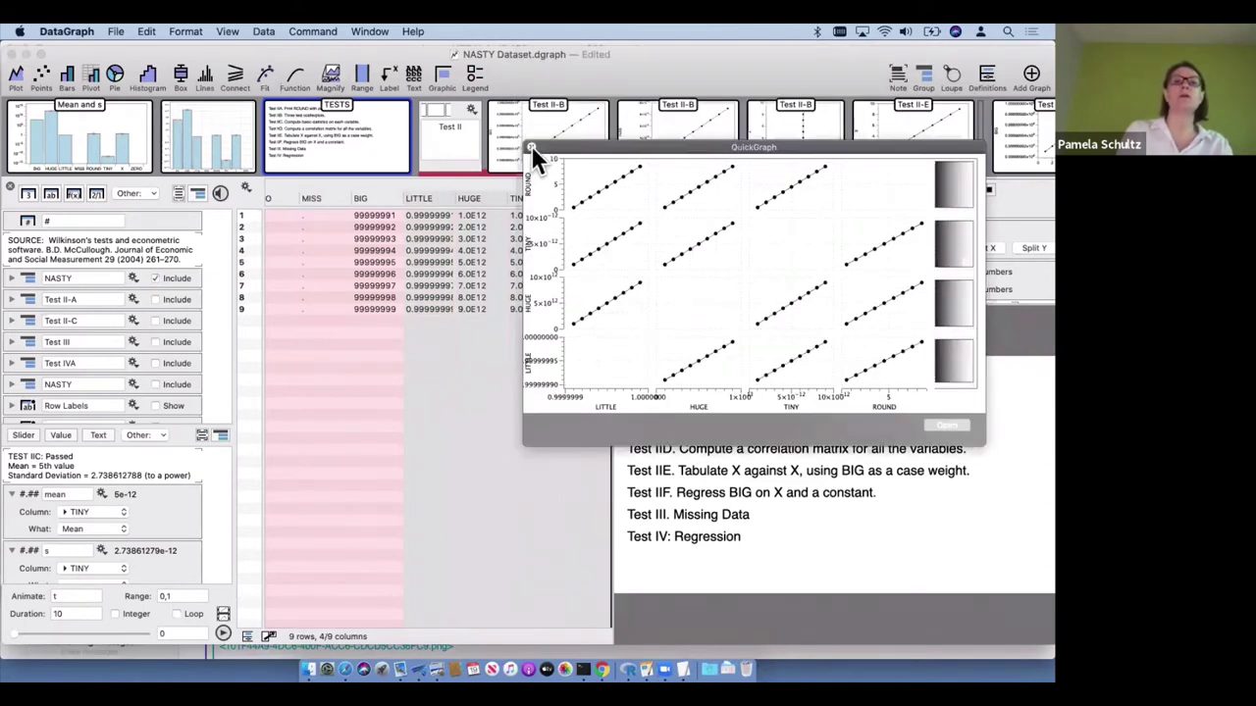
{"action": "left_click", "coordinate": [365, 197]}
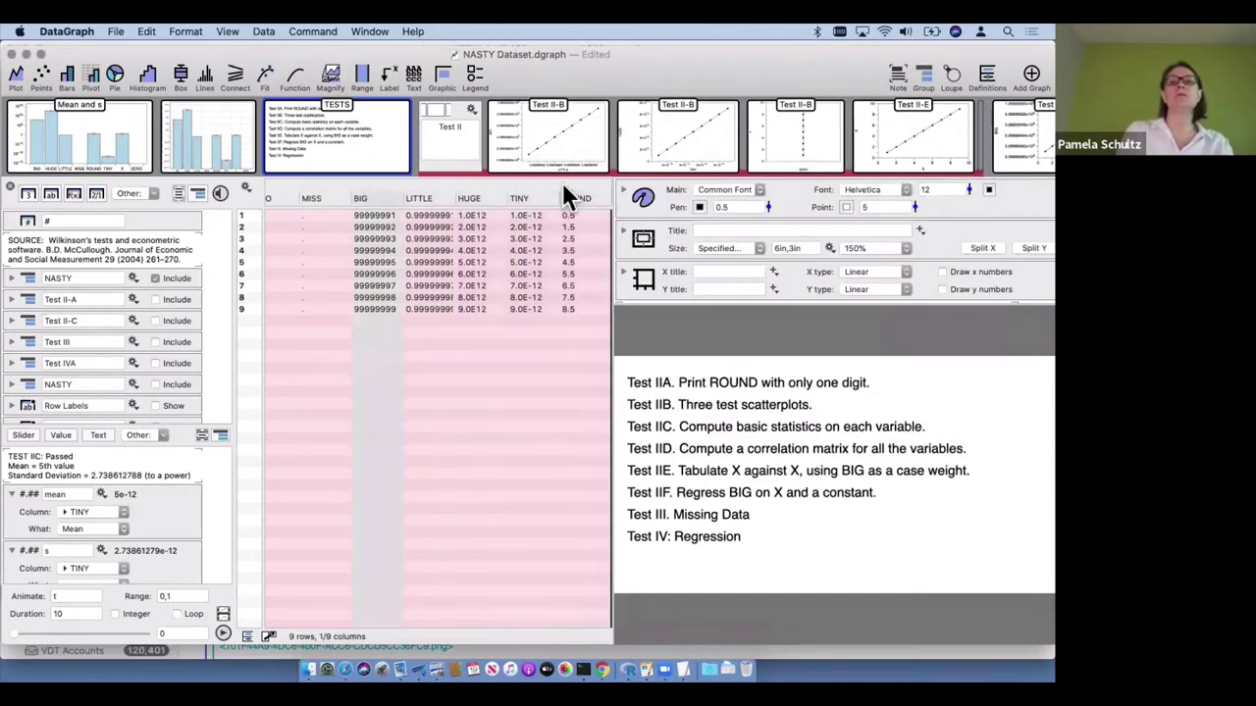
{"action": "left_click", "coordinate": [577, 196], "text": "shift"}
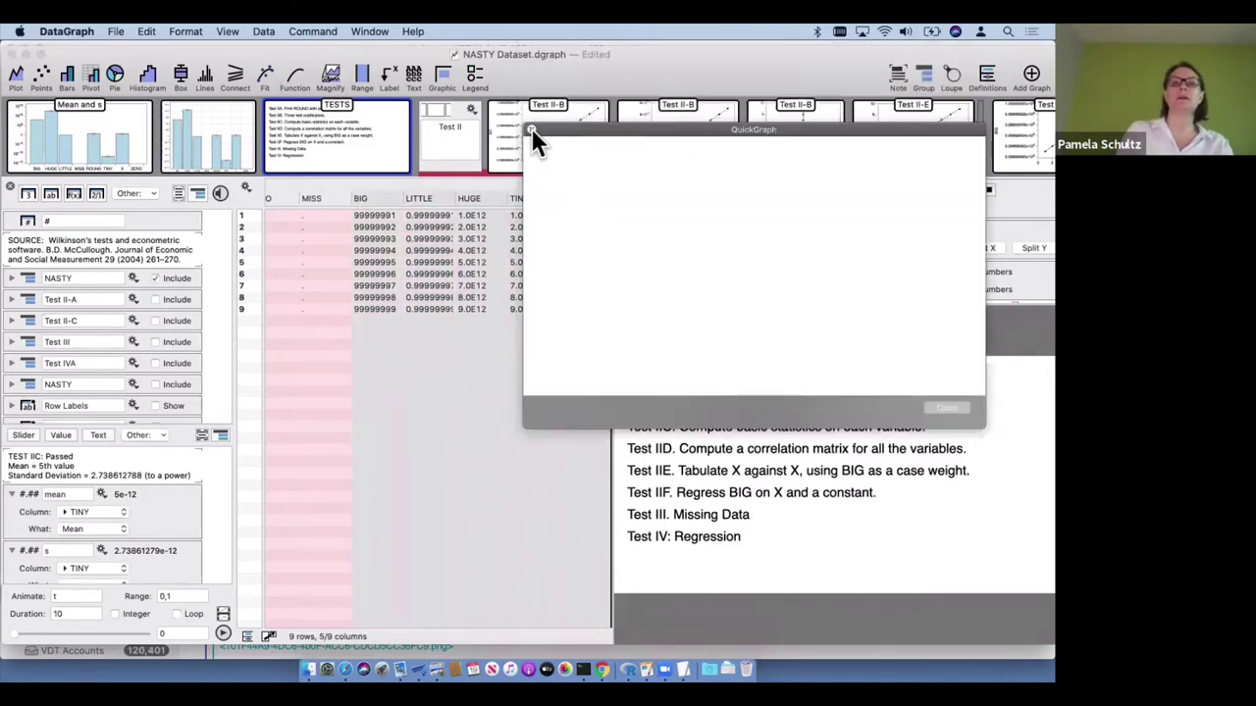
{"action": "left_click", "coordinate": [448, 508]}
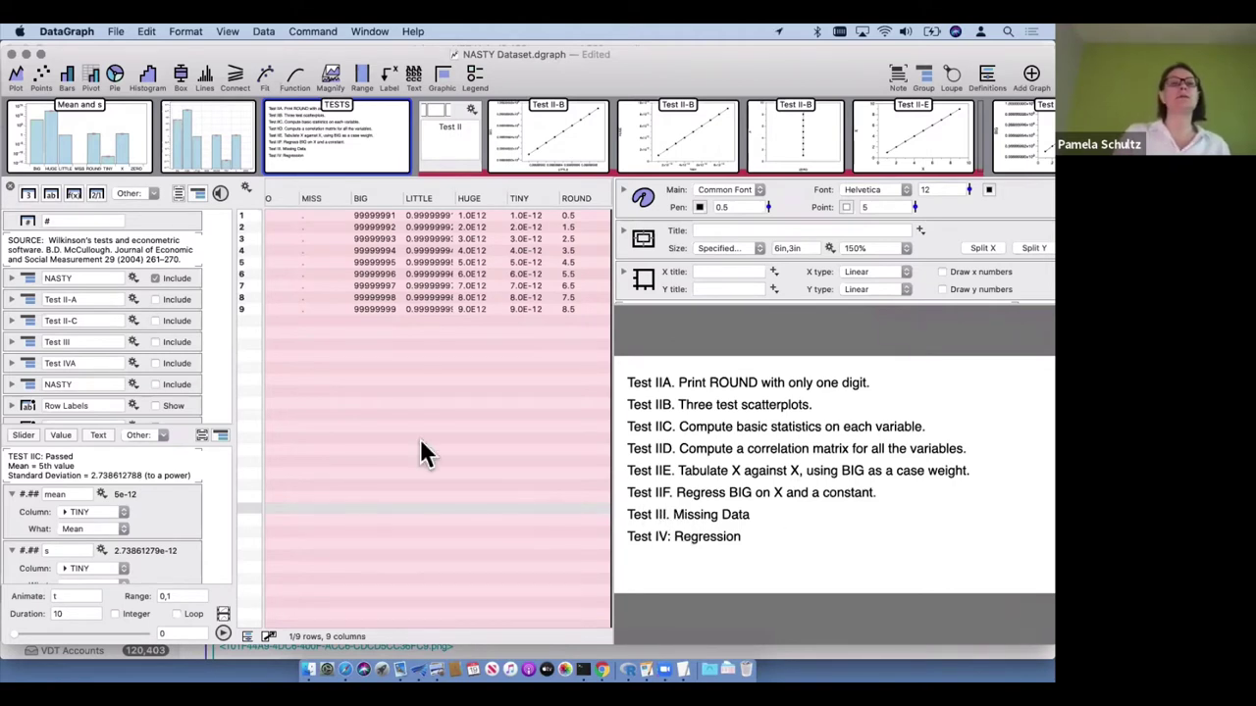
Include the Test III group in the data table and widen the table area to fit its columns
{"action": "scroll", "coordinate": [420, 439], "scroll_direction": "left", "scroll_amount": 3}
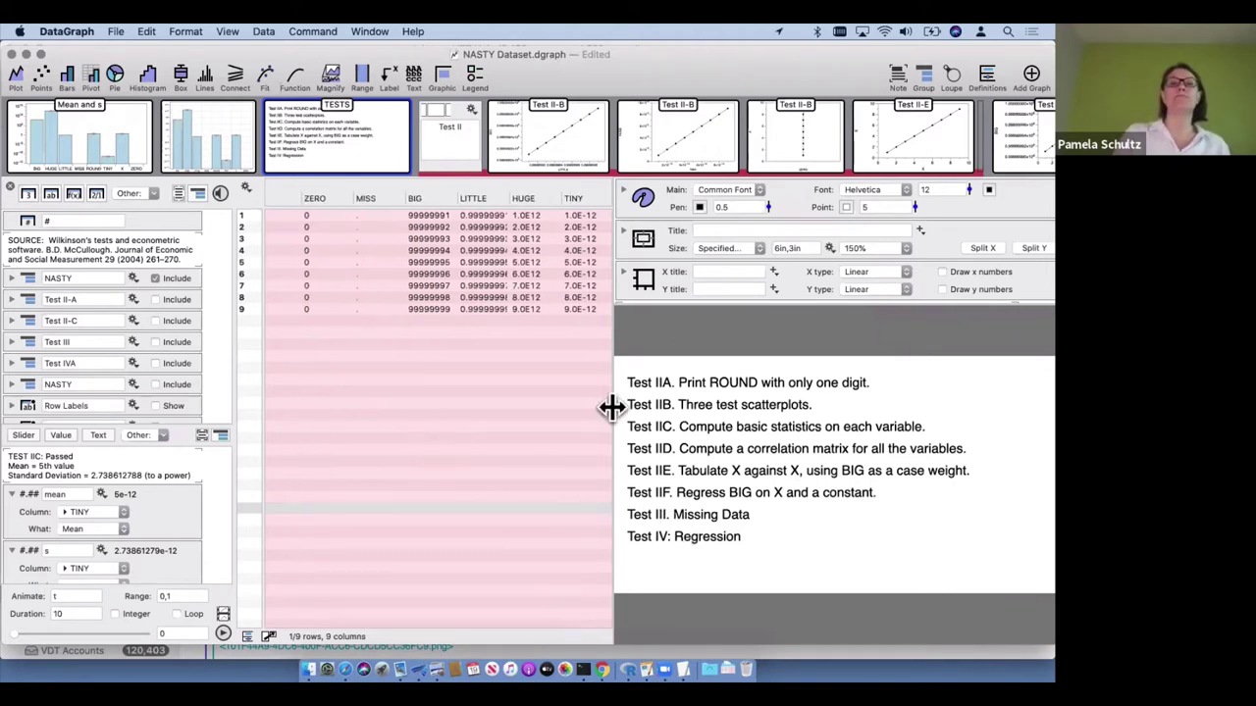
{"action": "left_click_drag", "start_coordinate": [611, 407], "coordinate": [704, 408]}
{"action": "scroll", "coordinate": [156, 358], "scroll_direction": "down", "scroll_amount": 2}
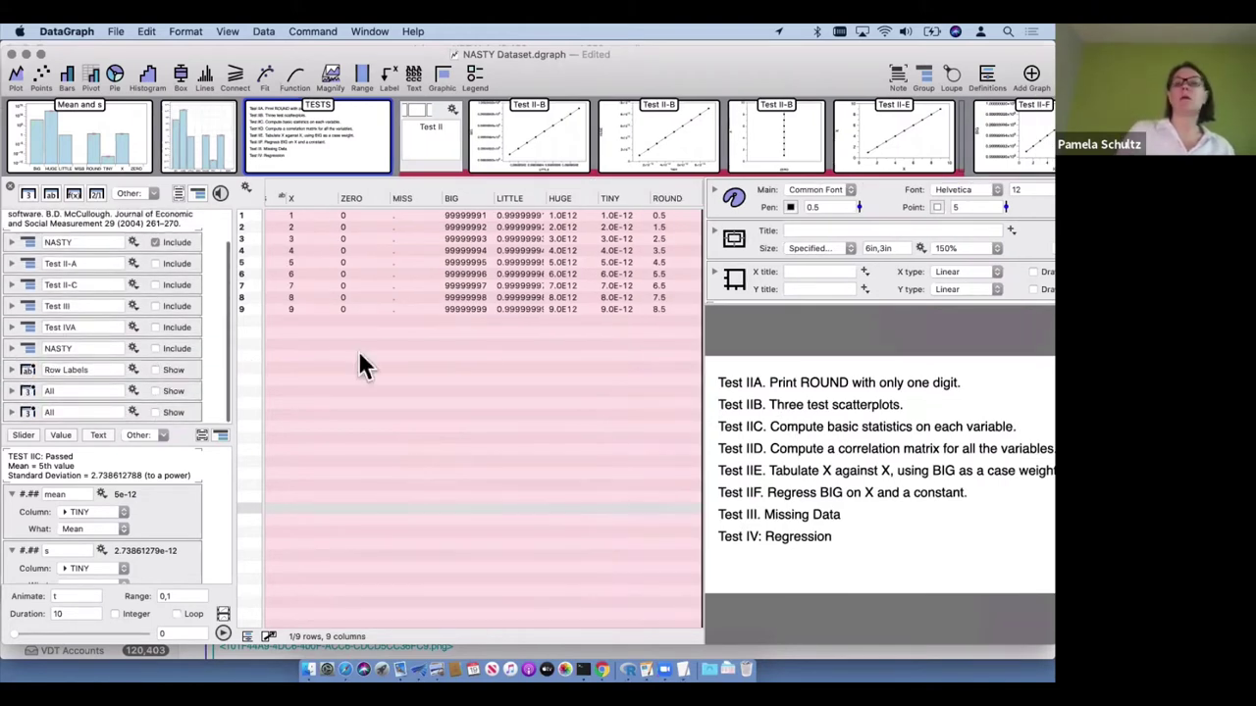
{"action": "left_click", "coordinate": [166, 306]}
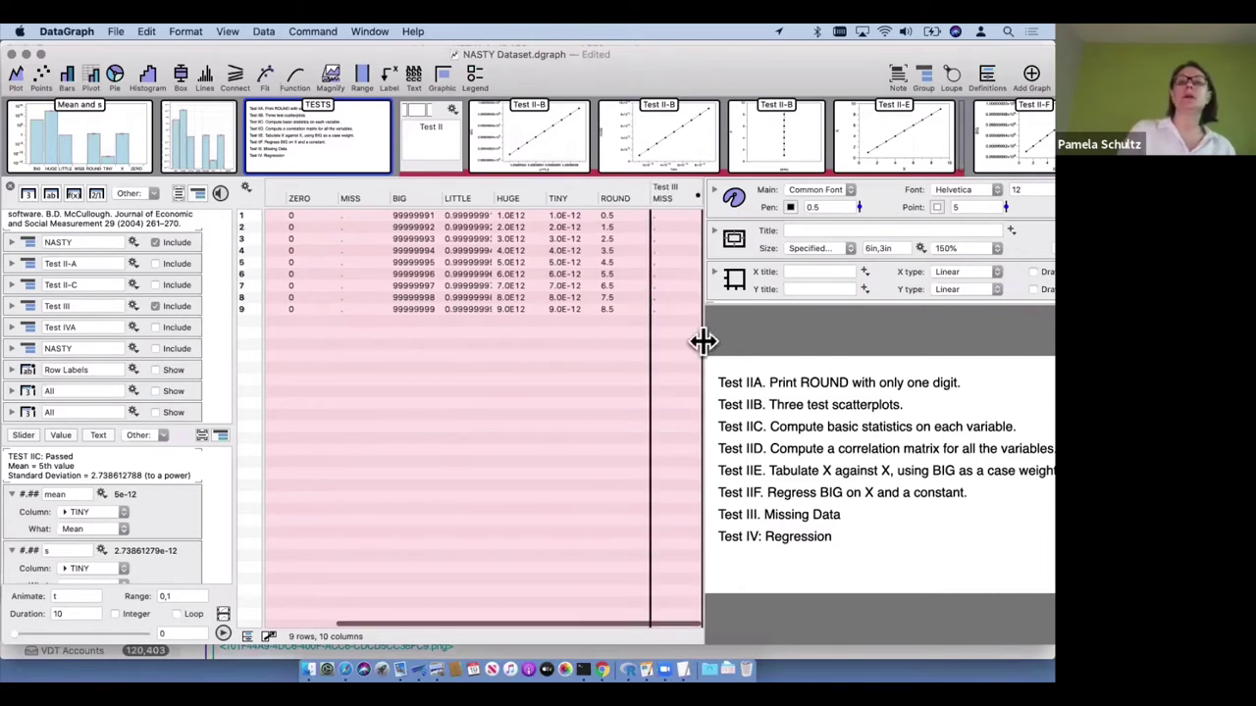
{"action": "left_click_drag", "start_coordinate": [703, 341], "coordinate": [763, 340]}
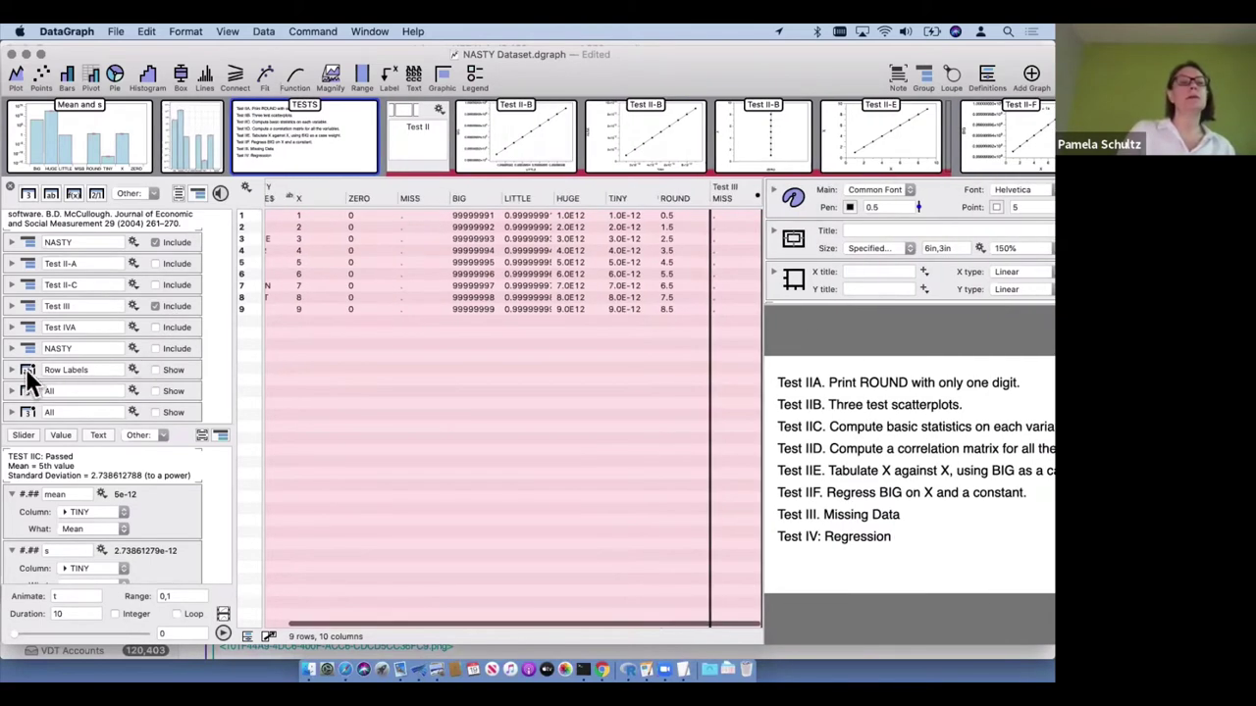
Expand the Test III group and show its Missing A and Missing B columns in the data table
{"action": "left_click", "coordinate": [12, 306]}
{"action": "scroll", "coordinate": [147, 363], "scroll_direction": "down", "scroll_amount": 2}
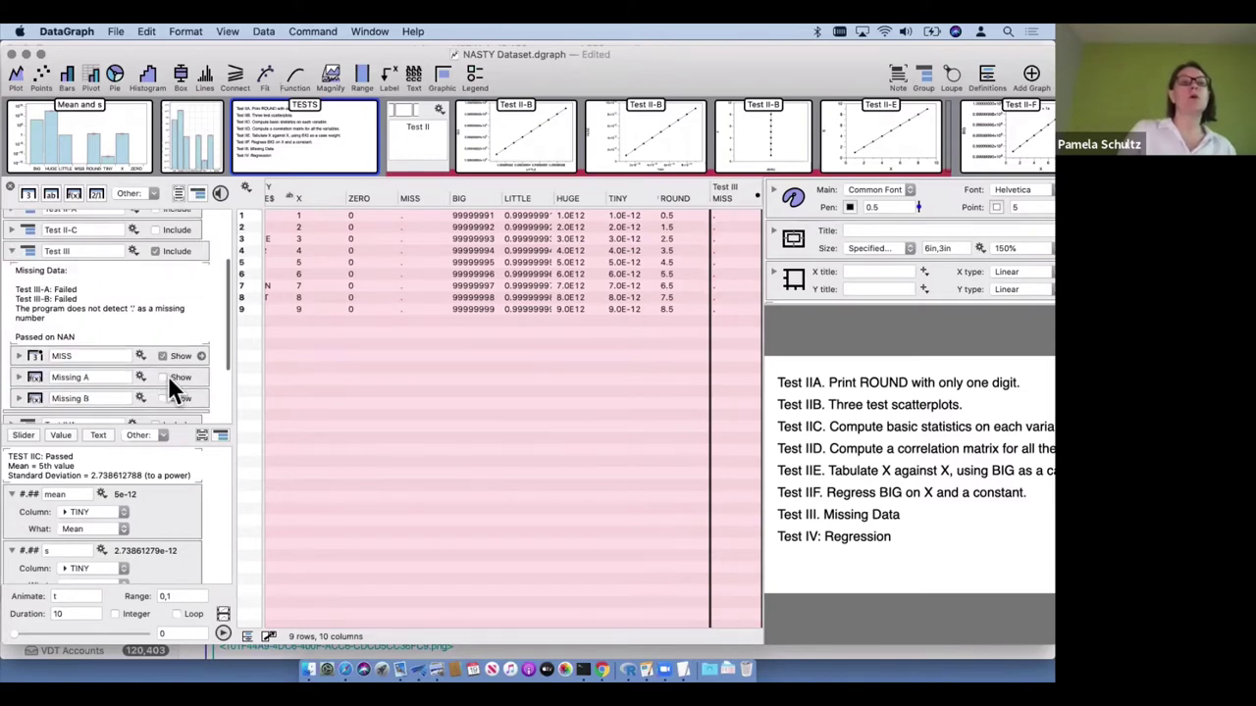
{"action": "left_click", "coordinate": [164, 378]}
{"action": "left_click", "coordinate": [164, 397]}
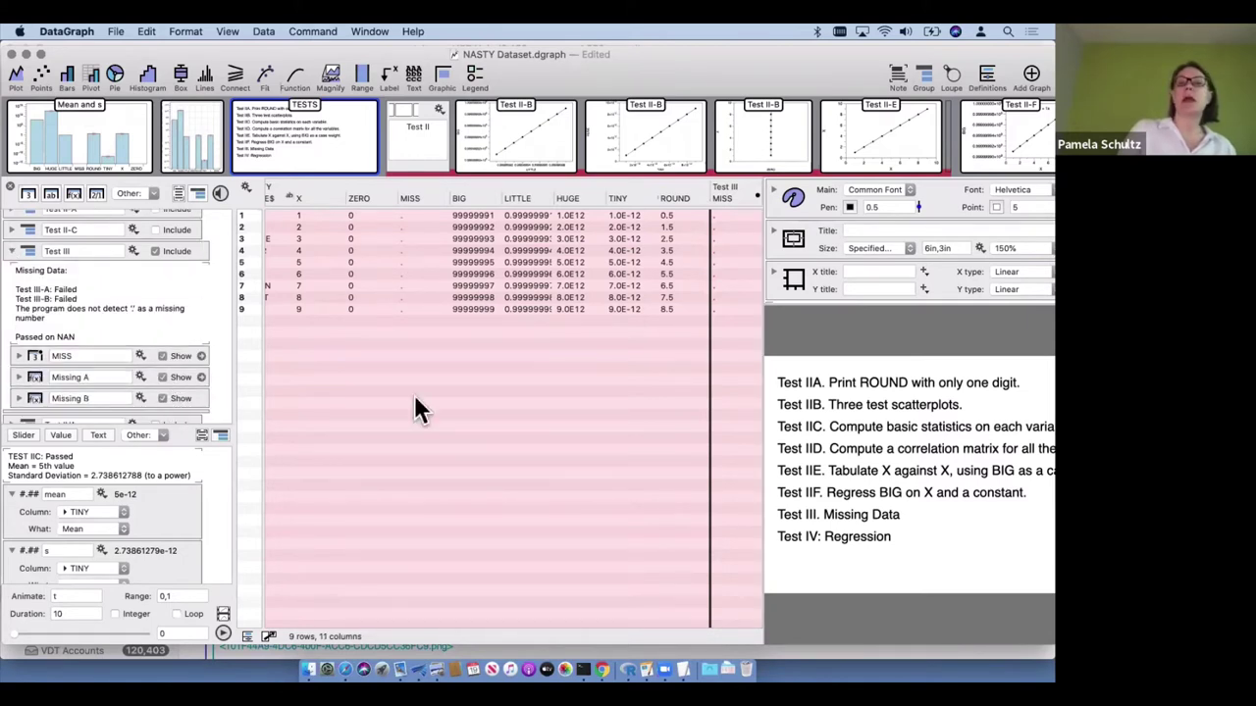
{"action": "scroll", "coordinate": [440, 403], "scroll_direction": "right", "scroll_amount": 3}
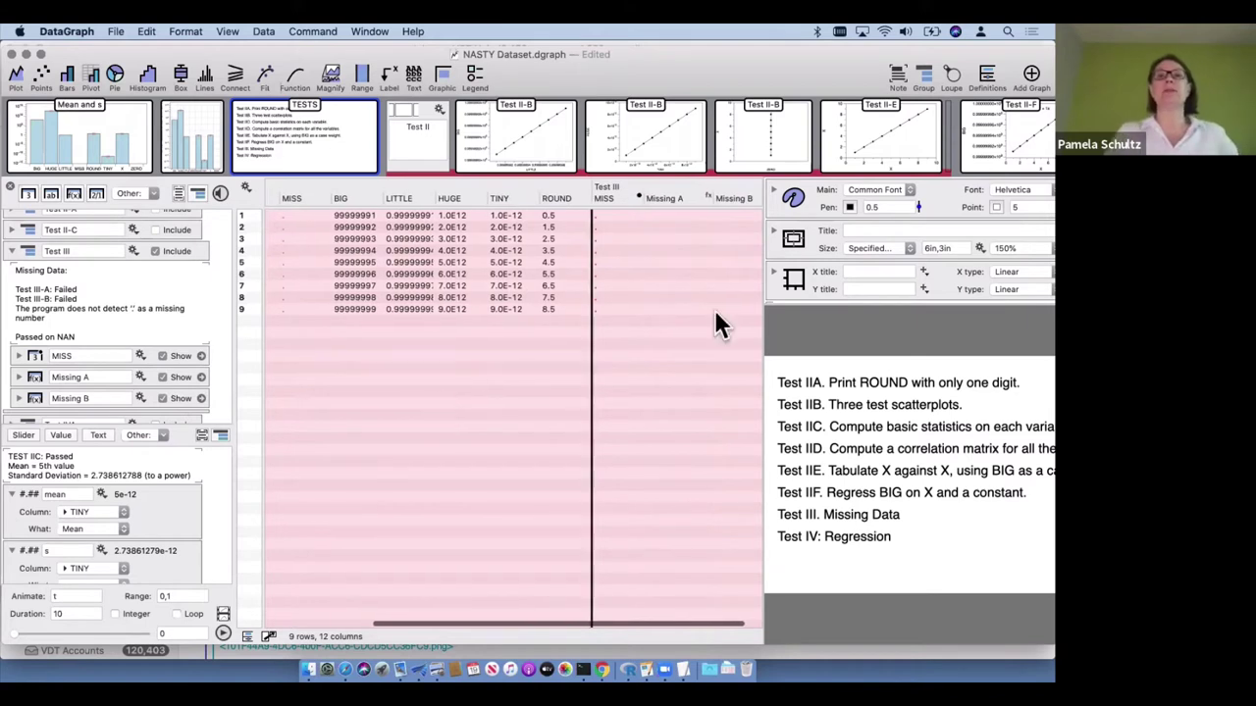
Expand the Missing A and Missing B column definitions to display their formulas
{"action": "left_click", "coordinate": [612, 199]}
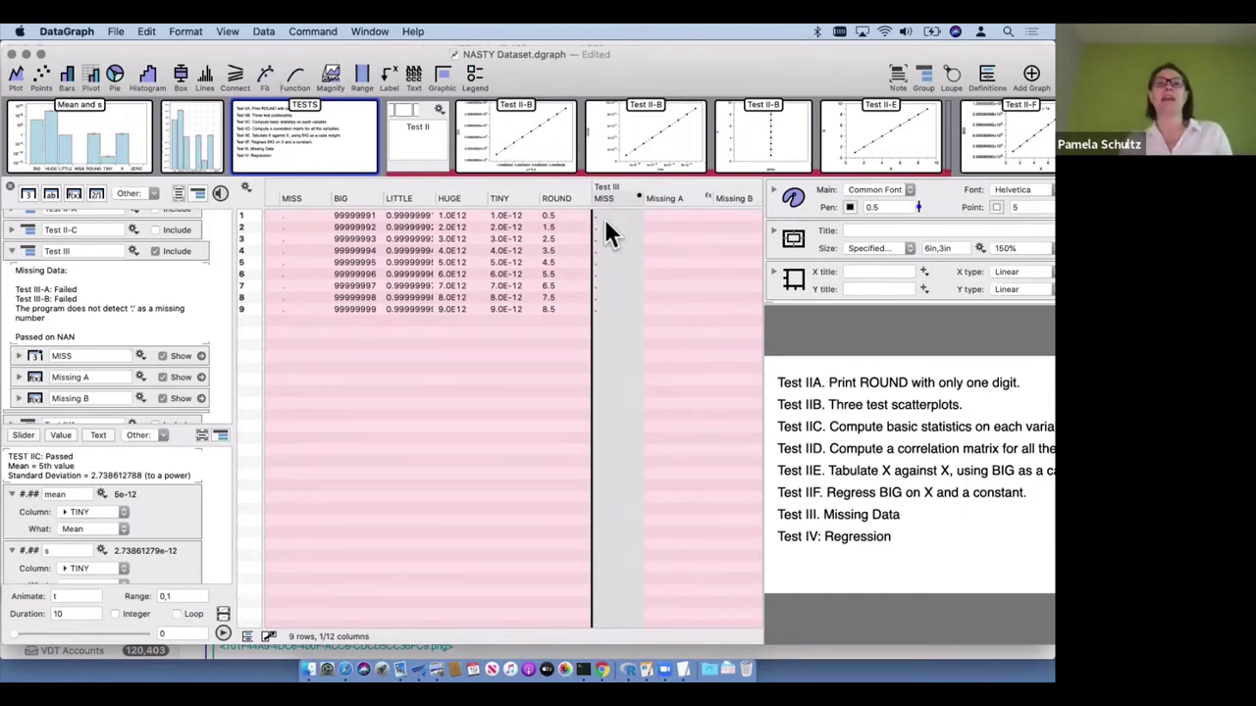
{"action": "left_click", "coordinate": [189, 373]}
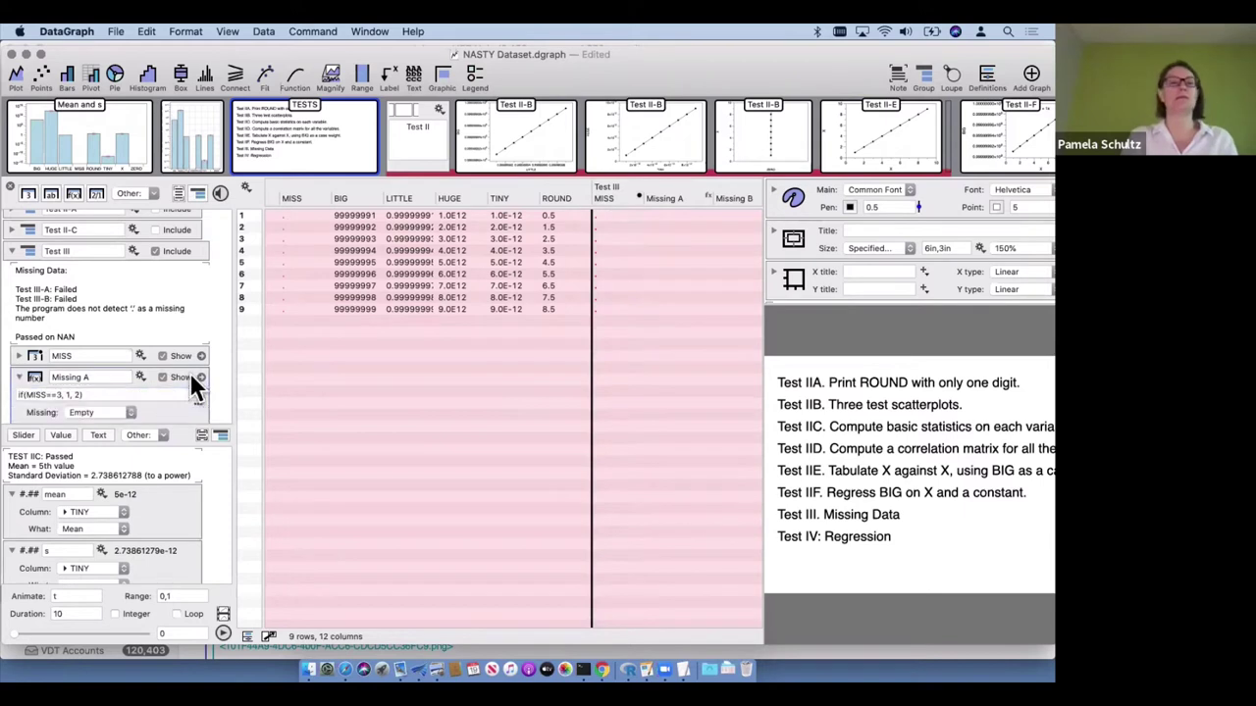
{"action": "scroll", "coordinate": [183, 319], "scroll_direction": "down", "scroll_amount": 4}
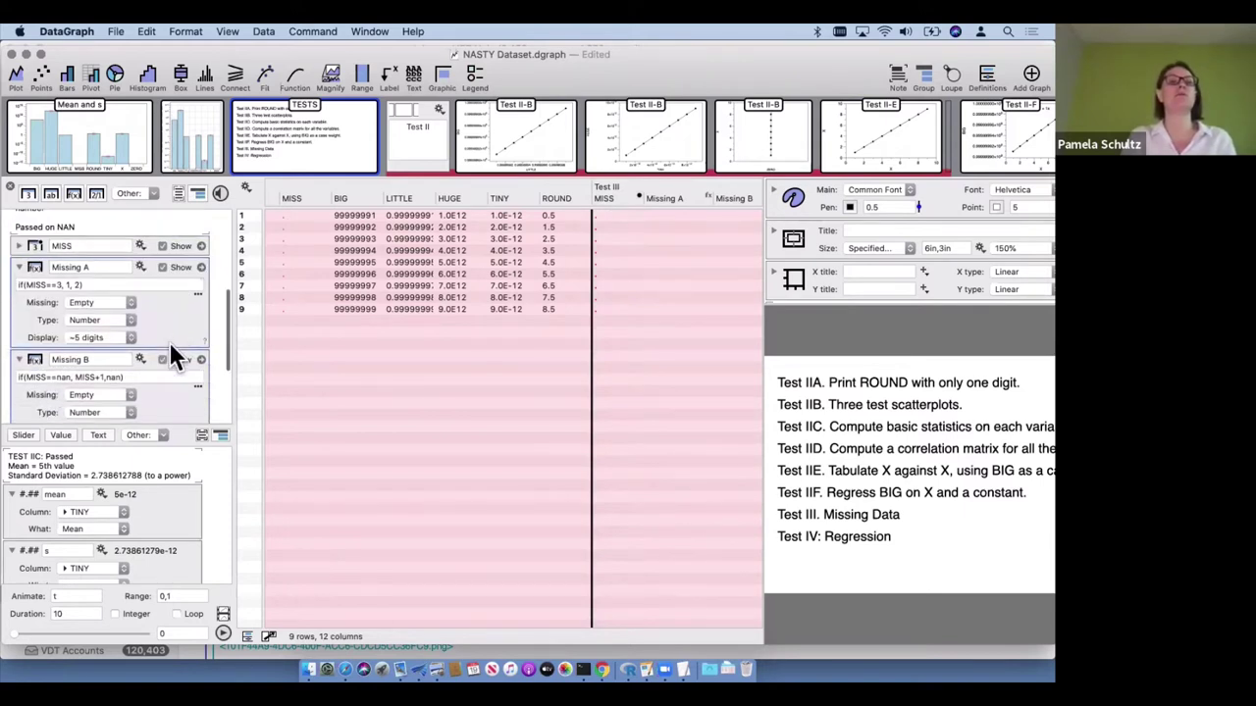
{"action": "left_click", "coordinate": [103, 278]}
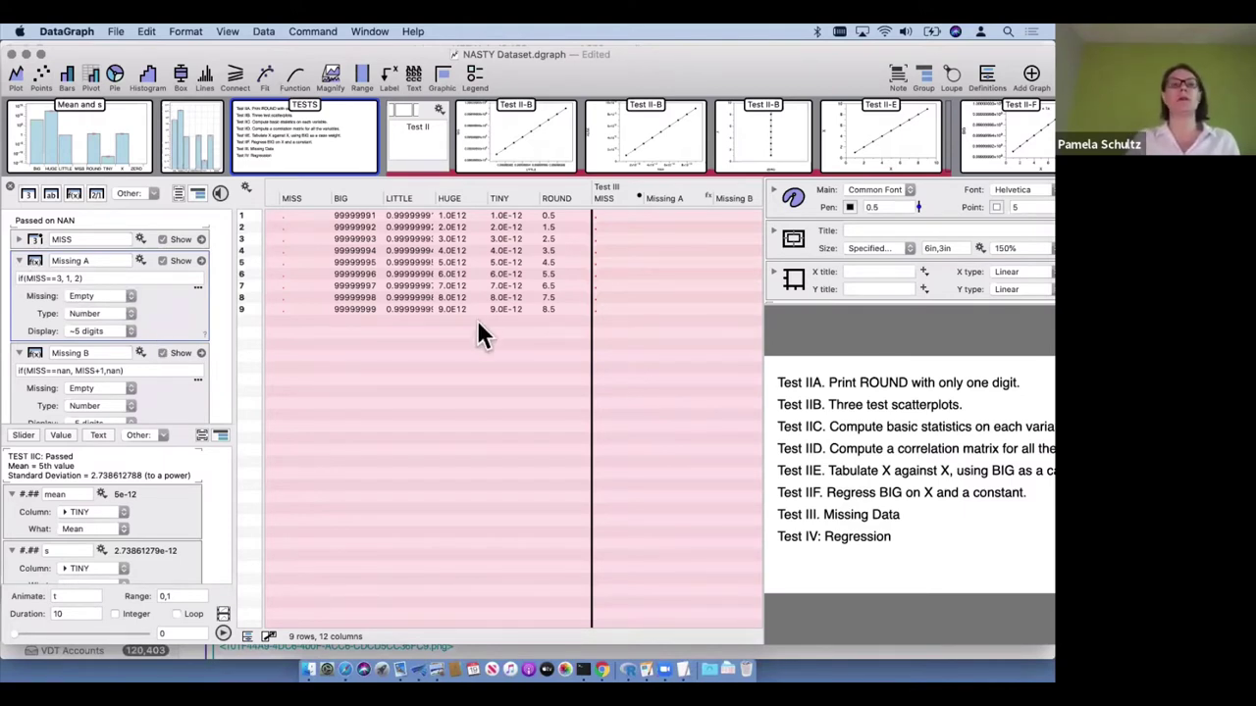
Examine the Missing A and Test III MISS columns in the data table by selecting each one
{"action": "scroll", "coordinate": [476, 537], "scroll_direction": "right", "scroll_amount": 1}
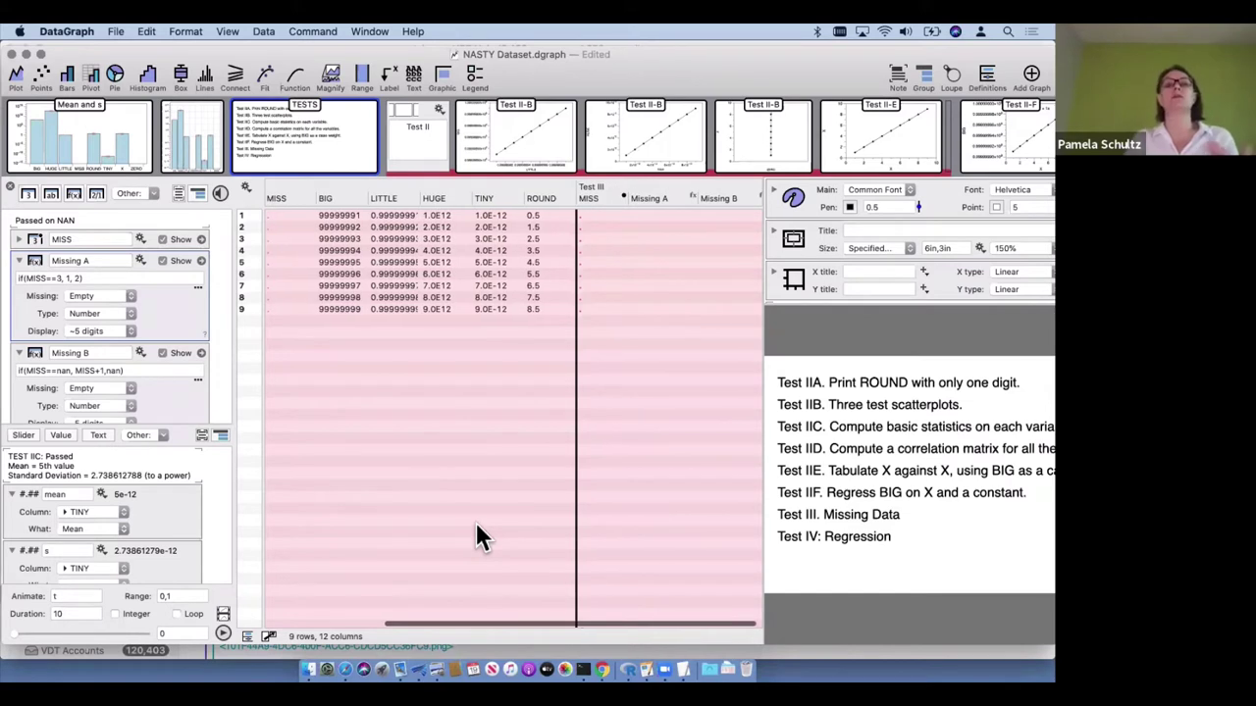
{"action": "left_click", "coordinate": [656, 204]}
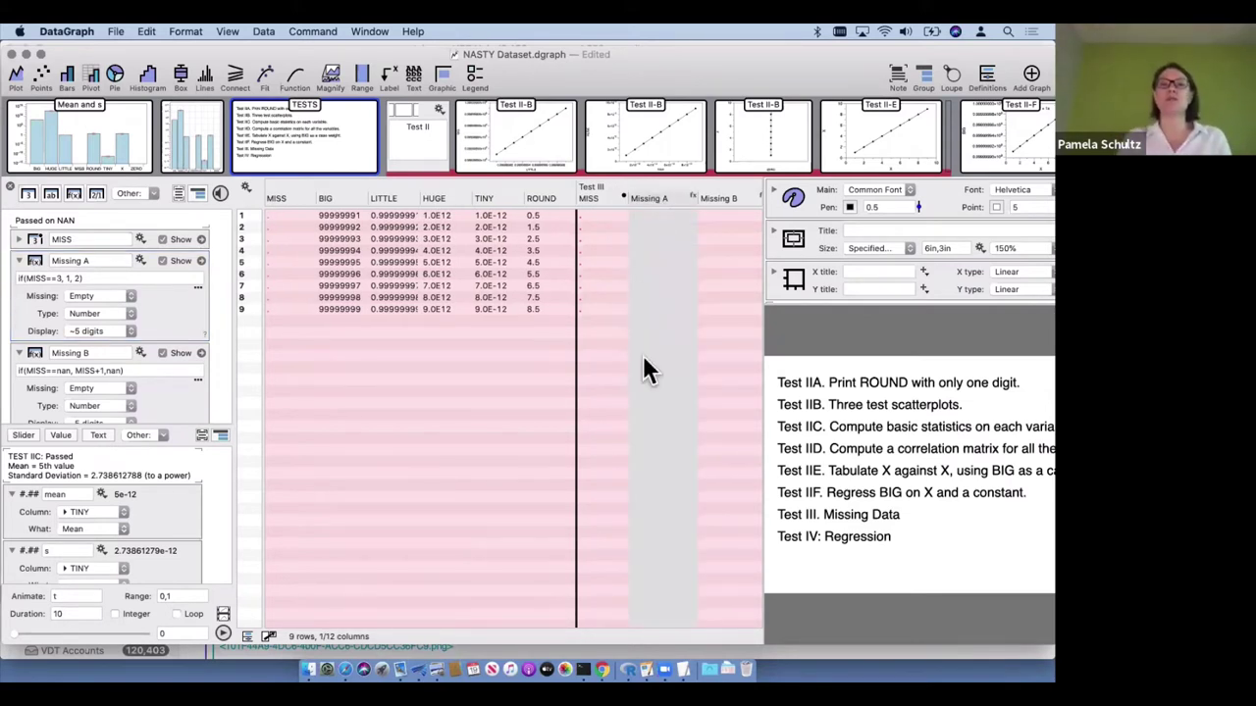
{"action": "left_click", "coordinate": [592, 192]}
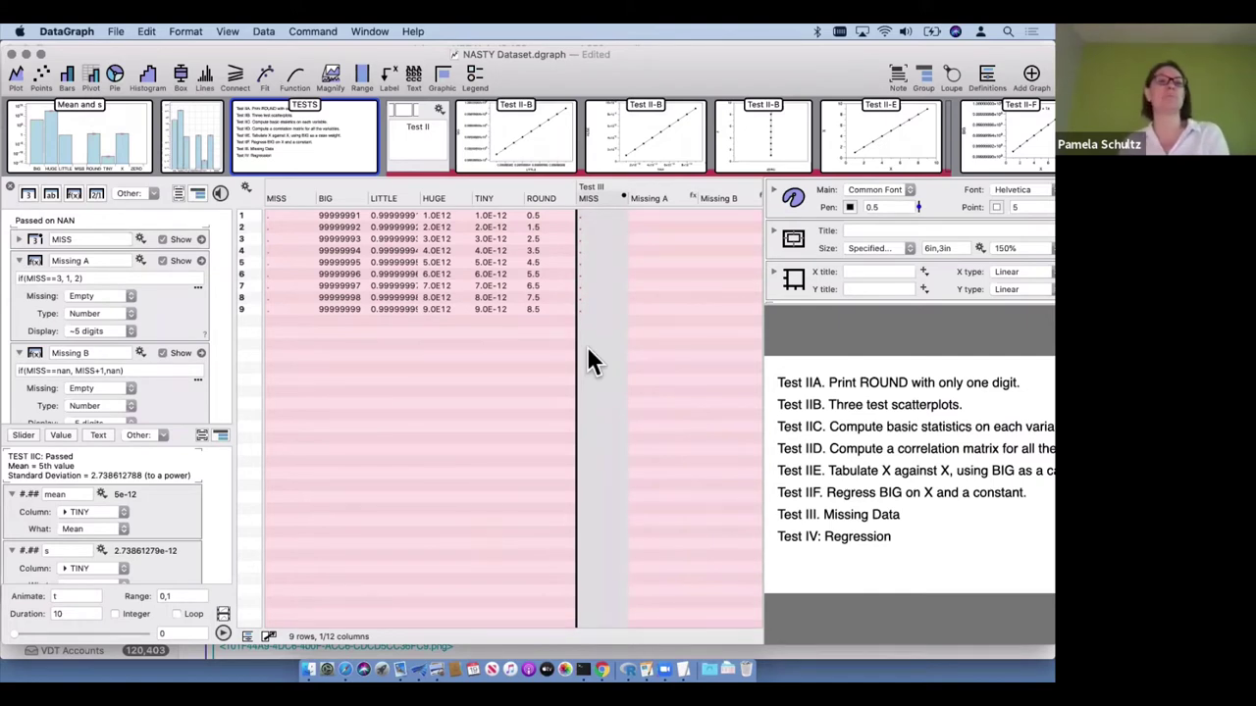
{"action": "left_click", "coordinate": [655, 200], "text": "shift"}
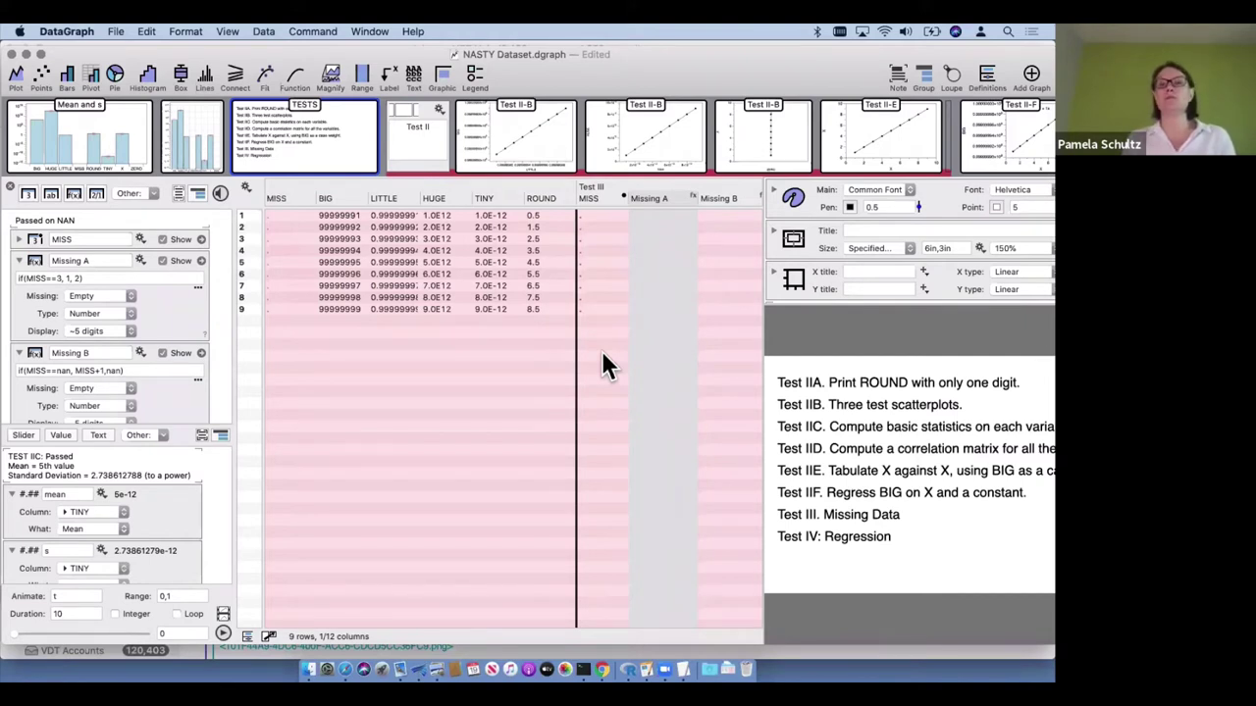
{"action": "left_click", "coordinate": [589, 221]}
Try entering the text "the" in row 1 of the original MISS column, and undo the entry
{"action": "scroll", "coordinate": [372, 236], "scroll_direction": "left", "scroll_amount": 1}
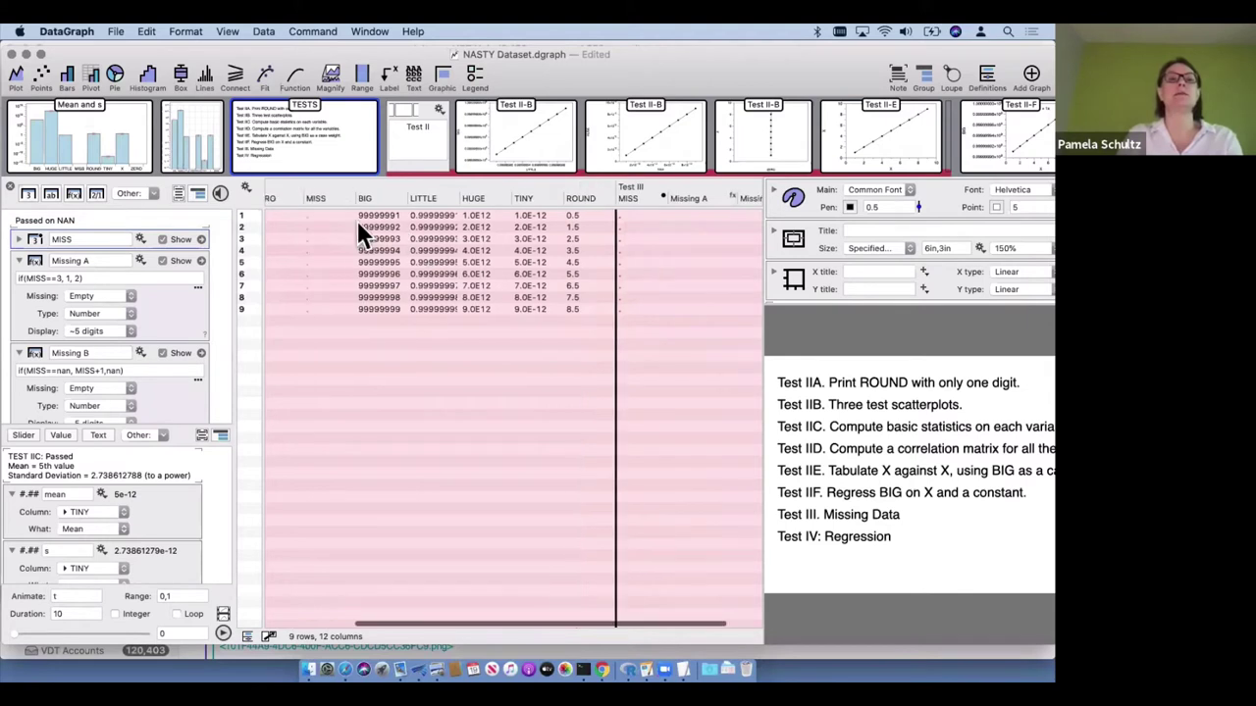
{"action": "left_click", "coordinate": [330, 215]}
{"action": "type", "text": "the"}
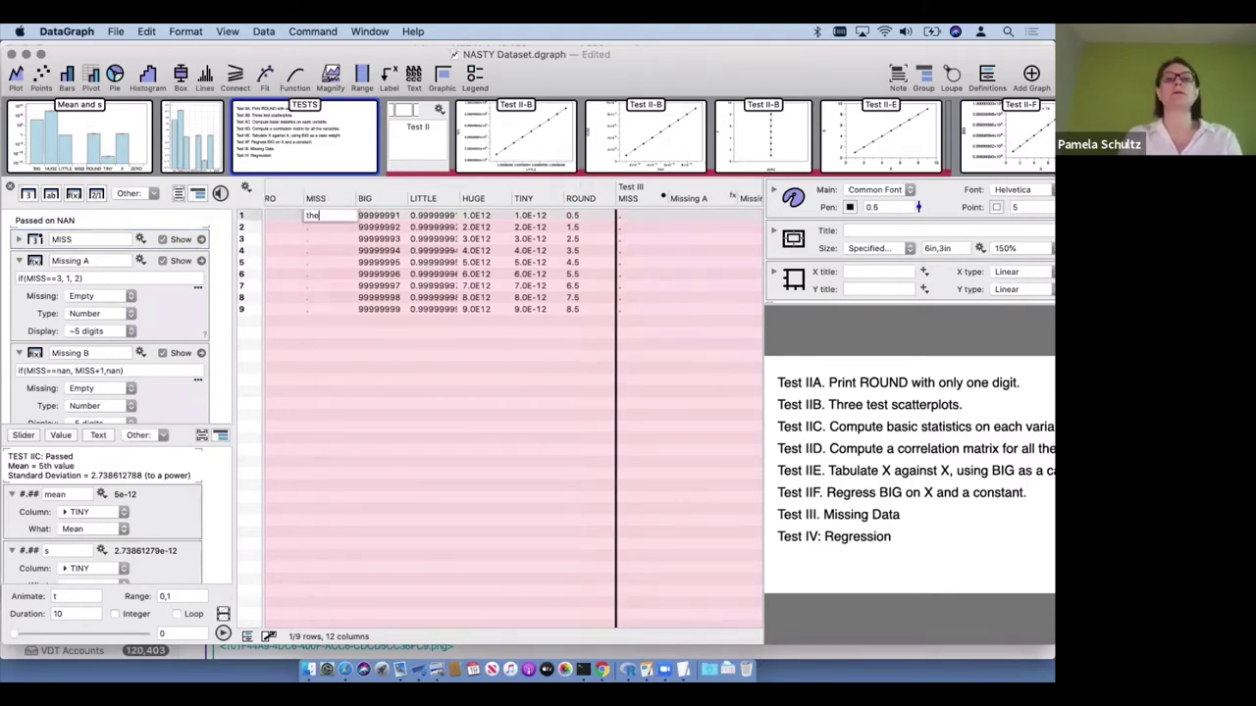
{"action": "key", "text": "Return"}
{"action": "left_click", "coordinate": [632, 358]}
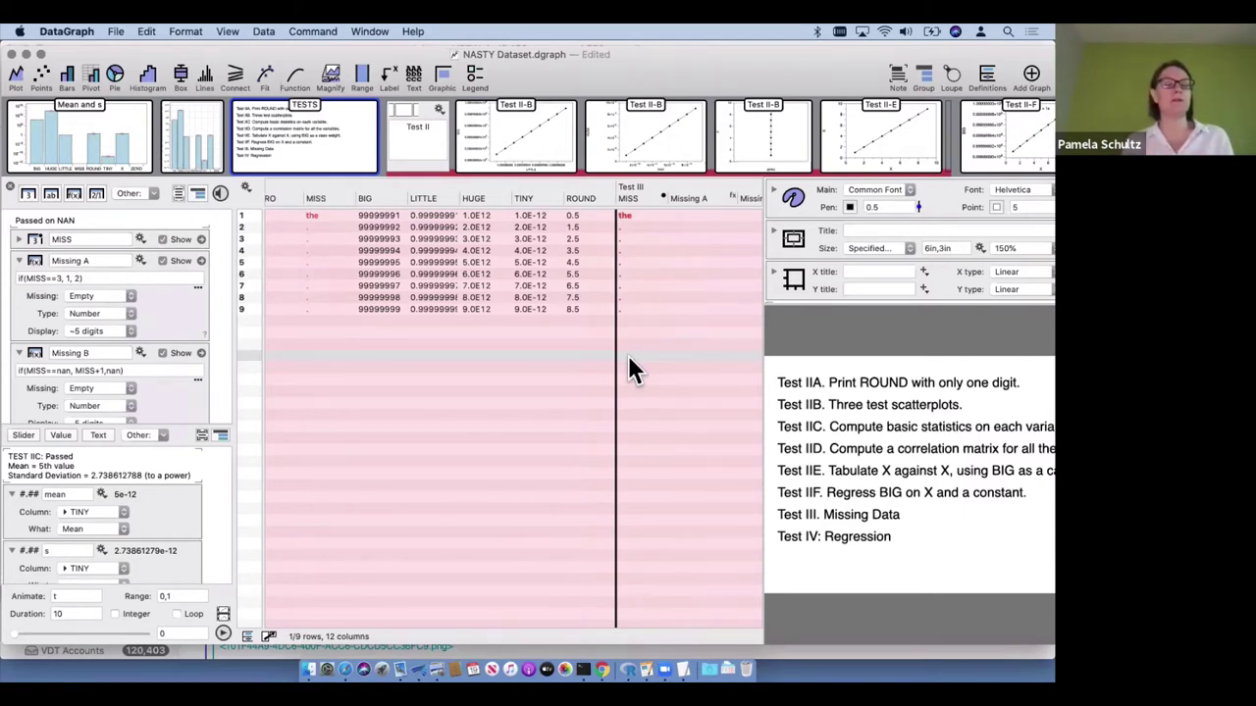
{"action": "key", "text": "ctrl+z"}
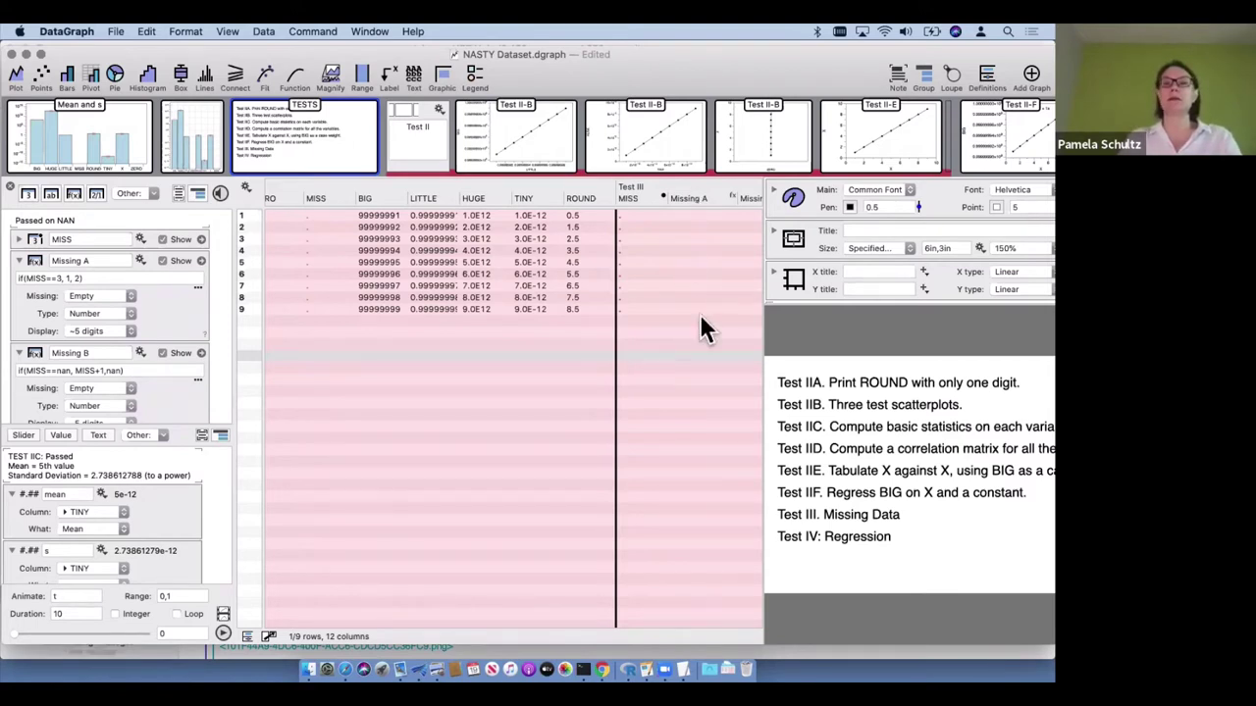
Enter nan as the row 1 value of the original MISS column
{"action": "scroll", "coordinate": [704, 329], "scroll_direction": "left", "scroll_amount": 2}
{"action": "scroll", "coordinate": [687, 255], "scroll_direction": "right", "scroll_amount": 2}
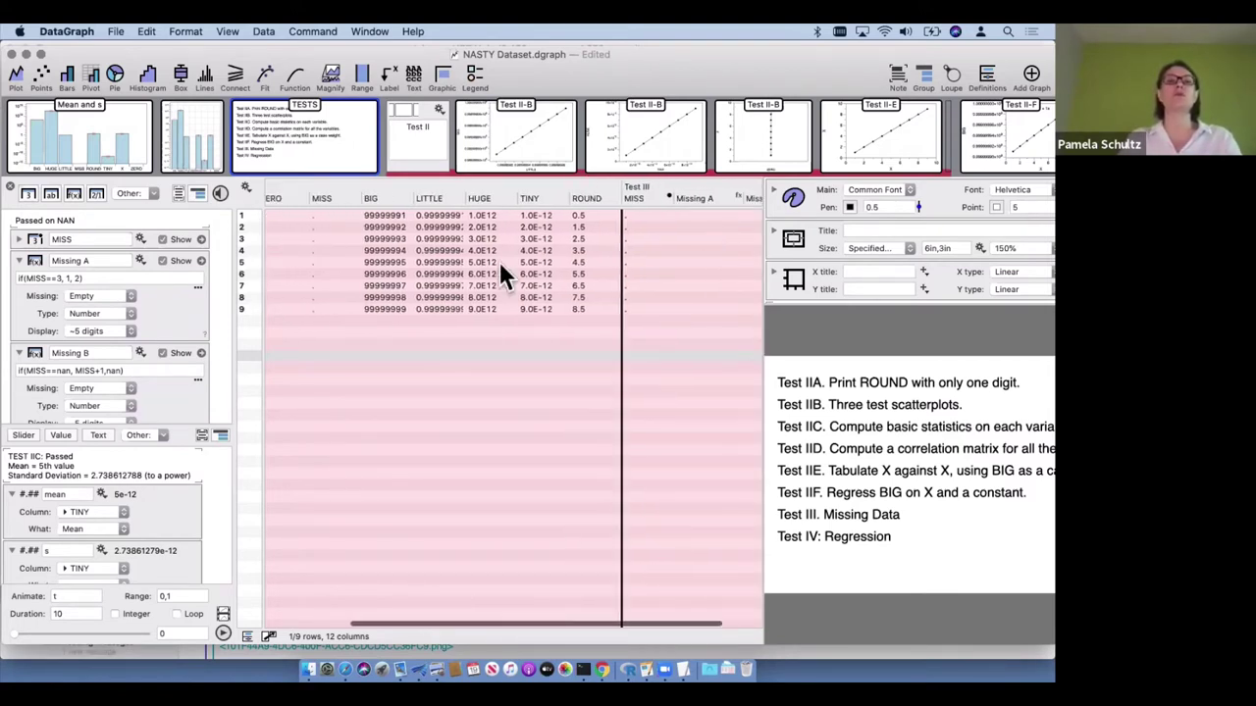
{"action": "left_click", "coordinate": [325, 214]}
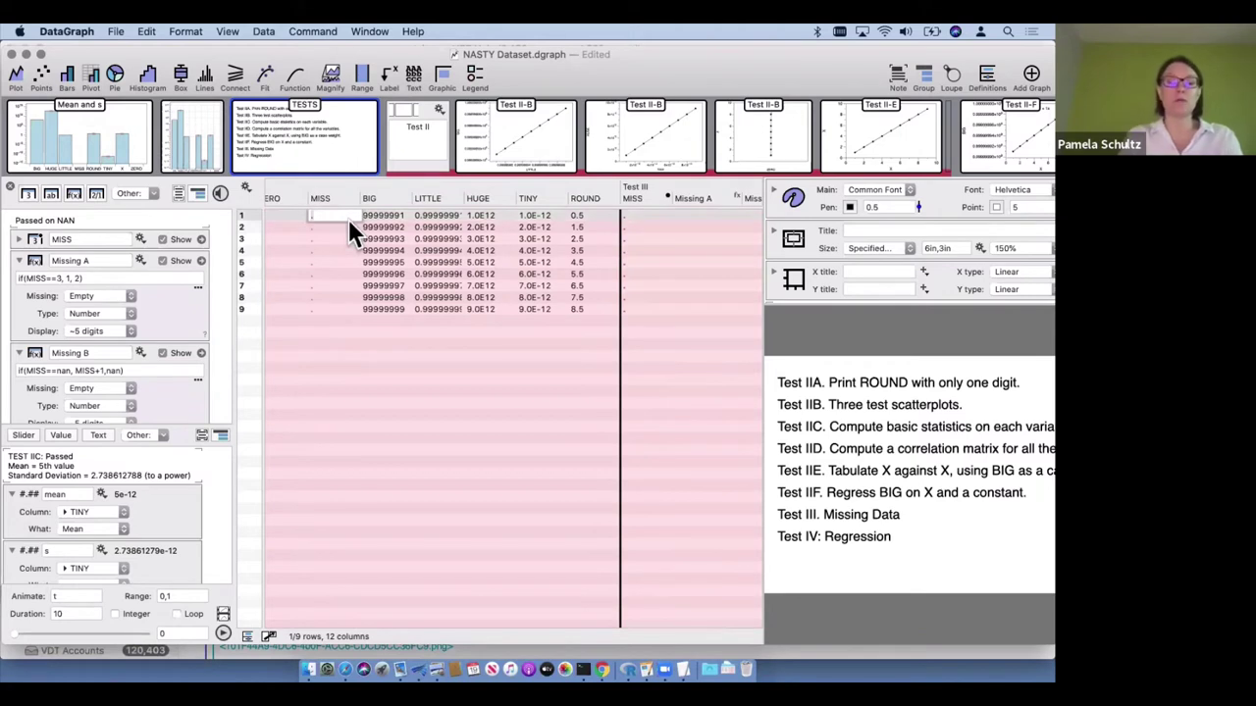
{"action": "type", "text": "nan"}
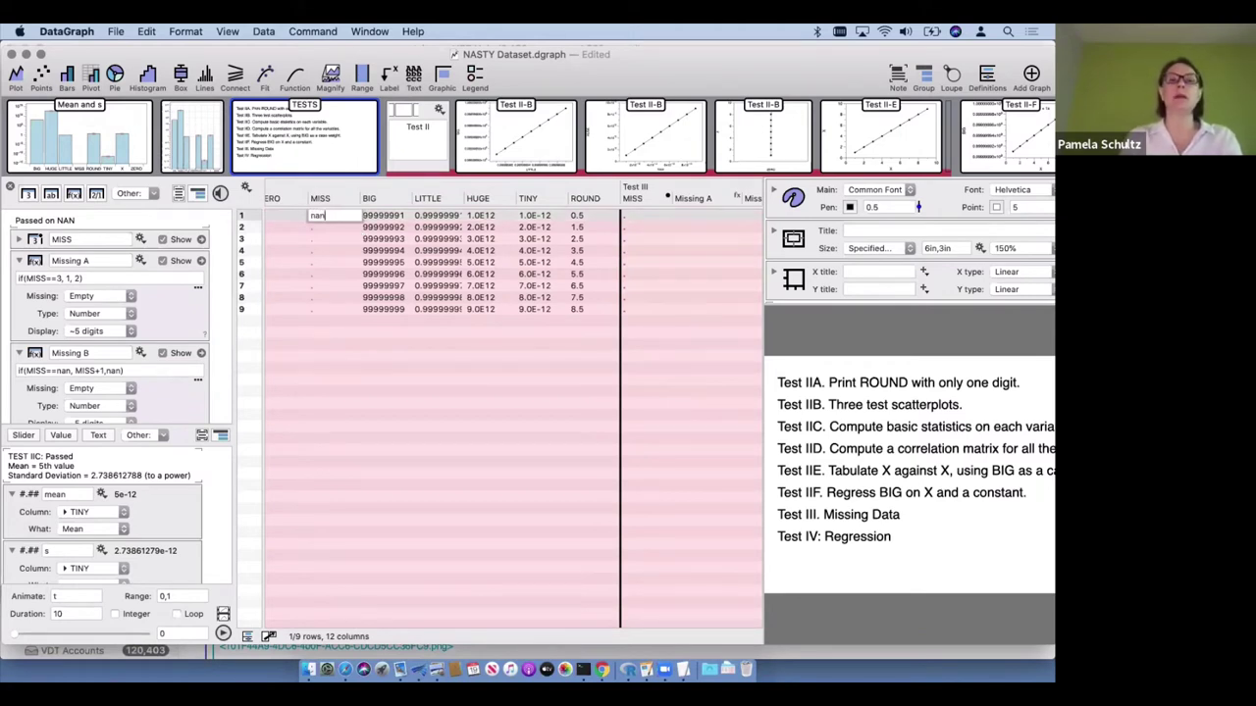
{"action": "key", "text": "Return"}
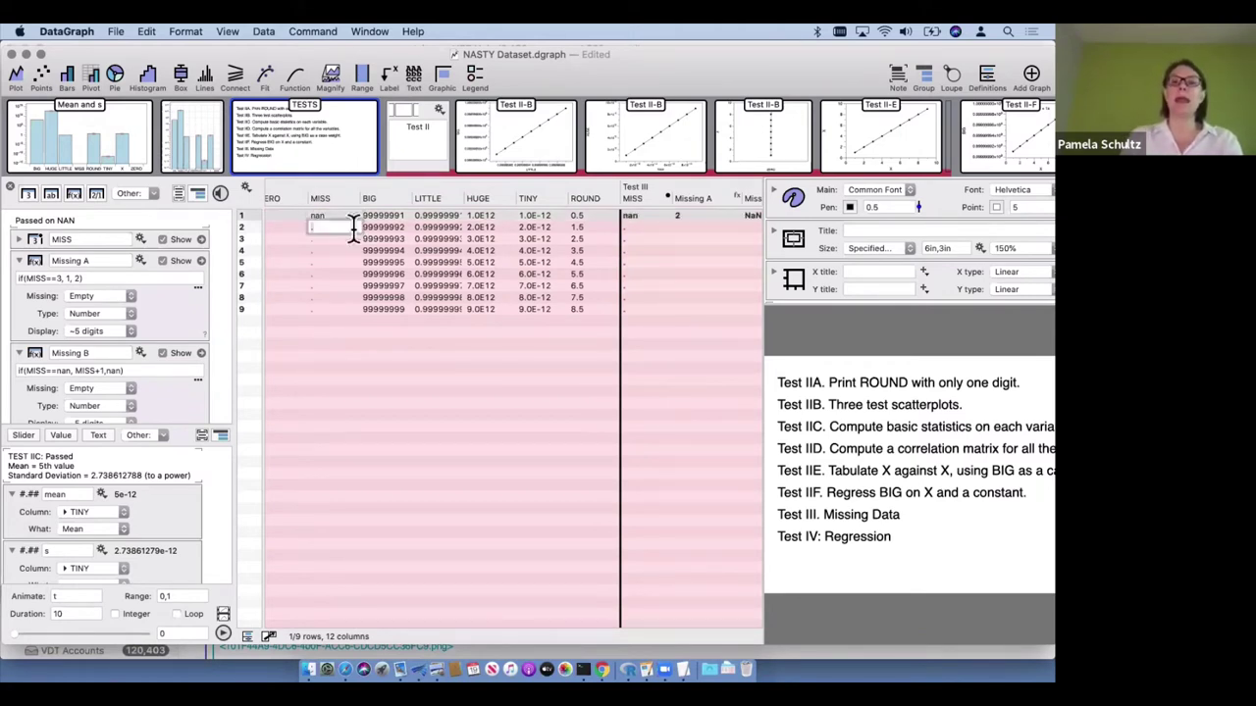
Enter nan as the row 2 value of the original MISS column
{"action": "left_click", "coordinate": [507, 463]}
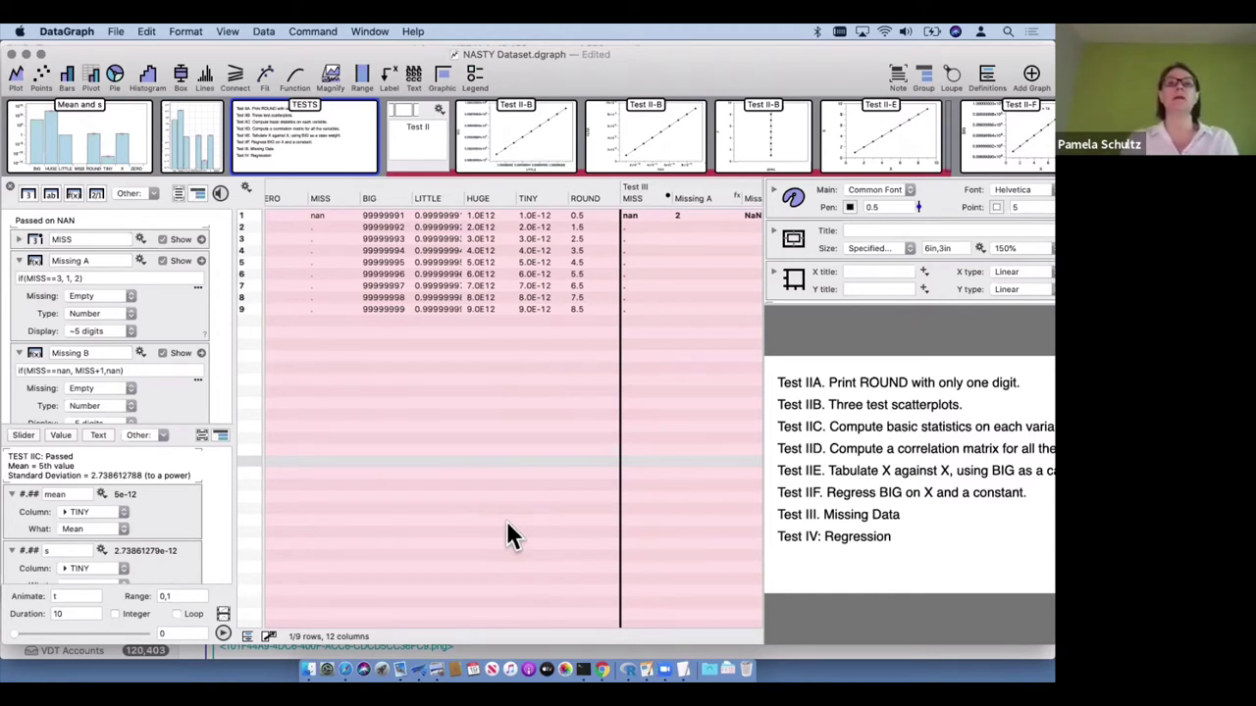
{"action": "double_click", "coordinate": [327, 227]}
{"action": "type", "text": "nan"}
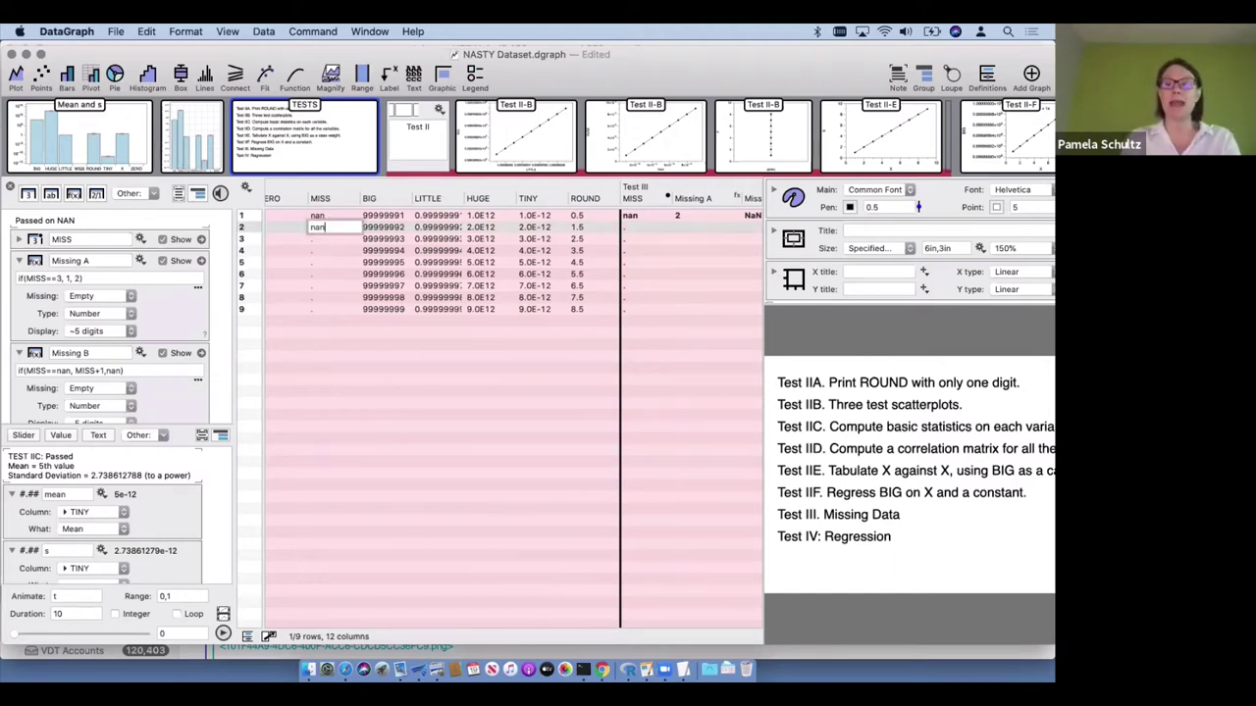
{"action": "key", "text": "Return"}
{"action": "scroll", "coordinate": [441, 405], "scroll_direction": "right", "scroll_amount": 2}
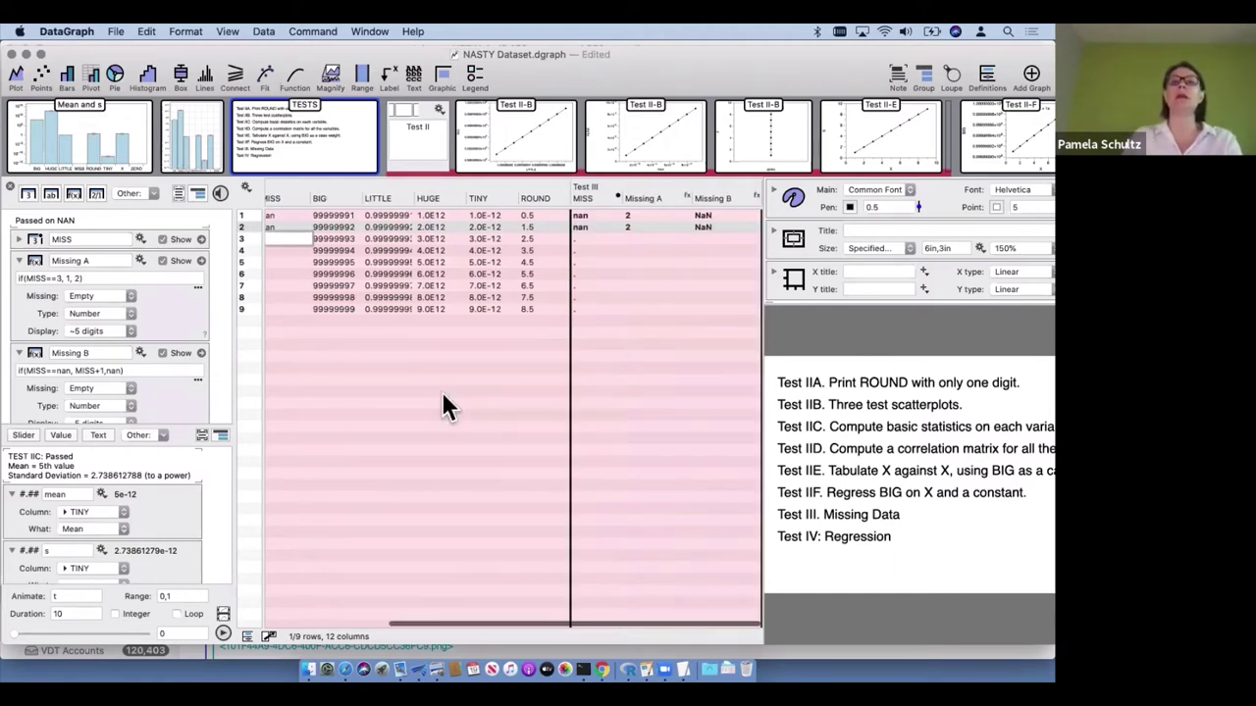
Compare the Missing A column with the original MISS column and the Missing B column in the data table
{"action": "left_click", "coordinate": [647, 196]}
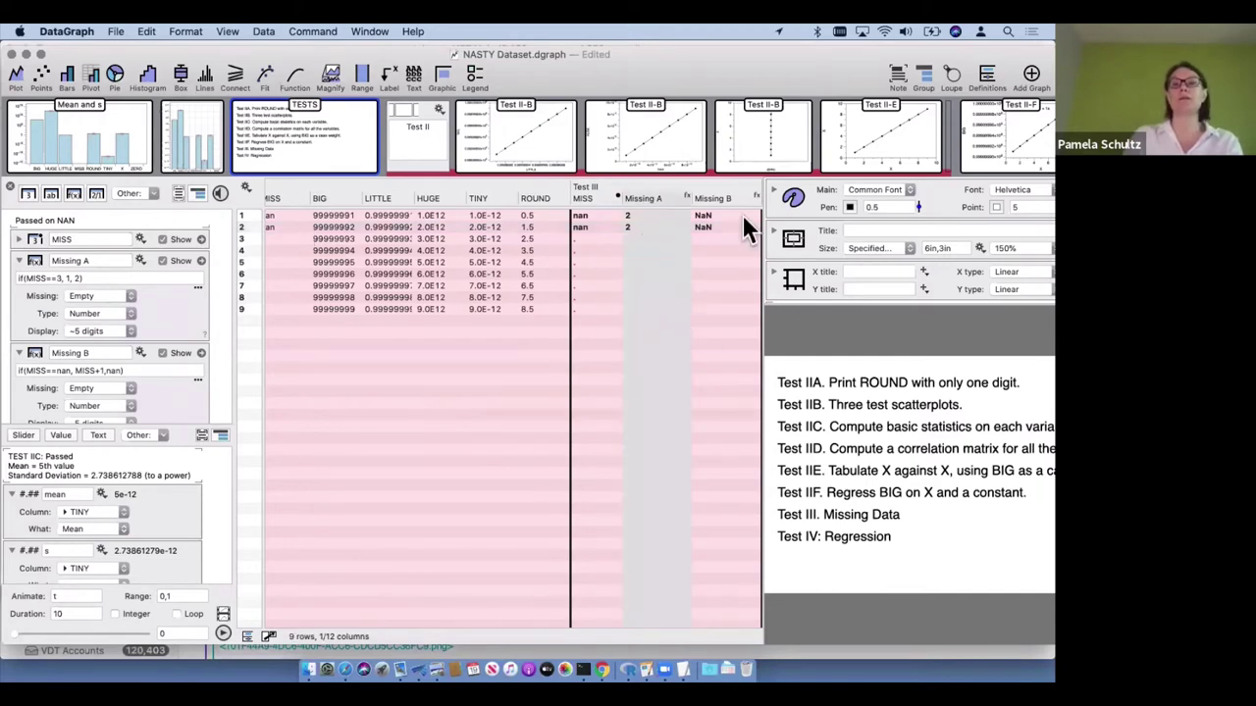
{"action": "scroll", "coordinate": [388, 406], "scroll_direction": "left", "scroll_amount": 4}
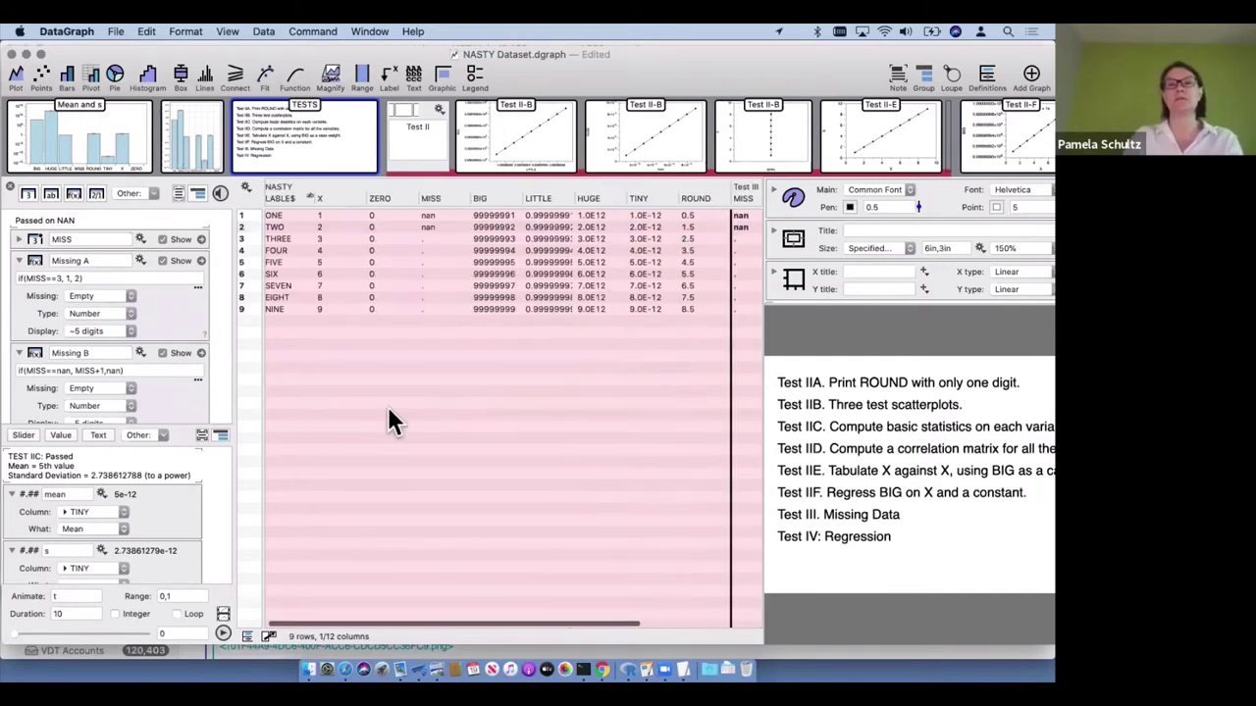
{"action": "scroll", "coordinate": [498, 426], "scroll_direction": "right", "scroll_amount": 5}
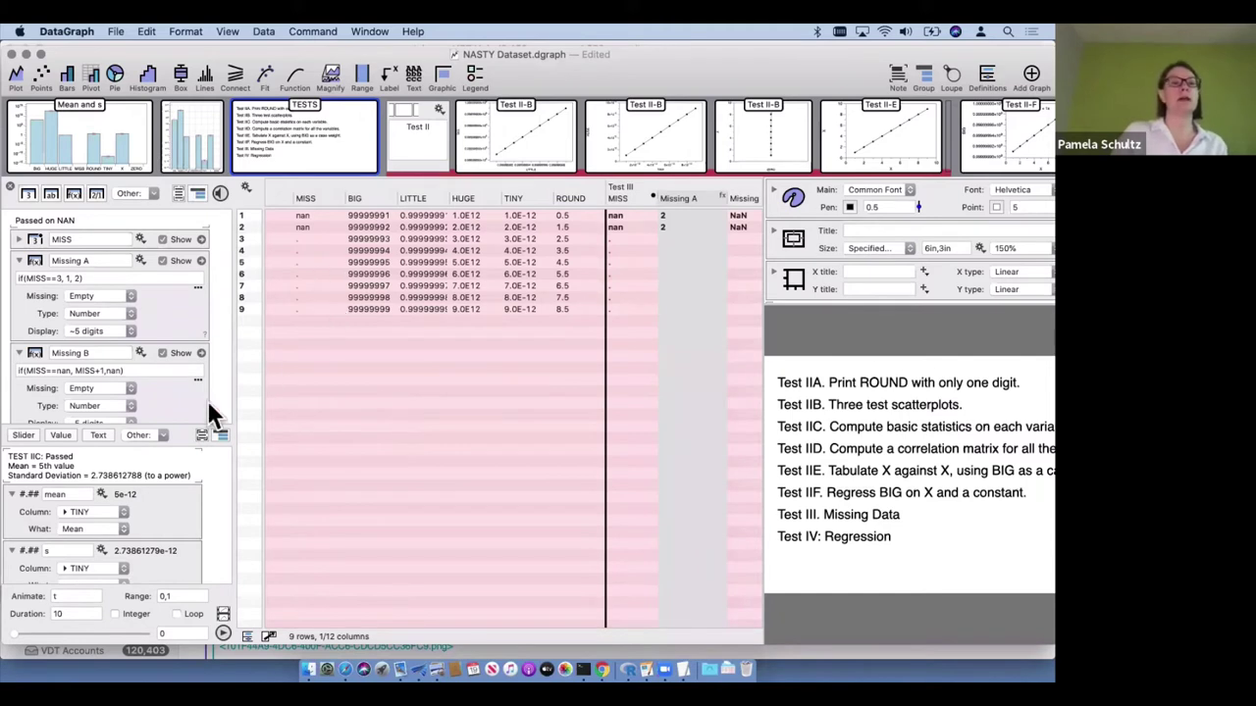
Enlarge the variables area below the column definitions and enter 10N in row 1 of the original MISS column
{"action": "left_click_drag", "start_coordinate": [178, 422], "coordinate": [177, 336]}
{"action": "left_click", "coordinate": [316, 215]}
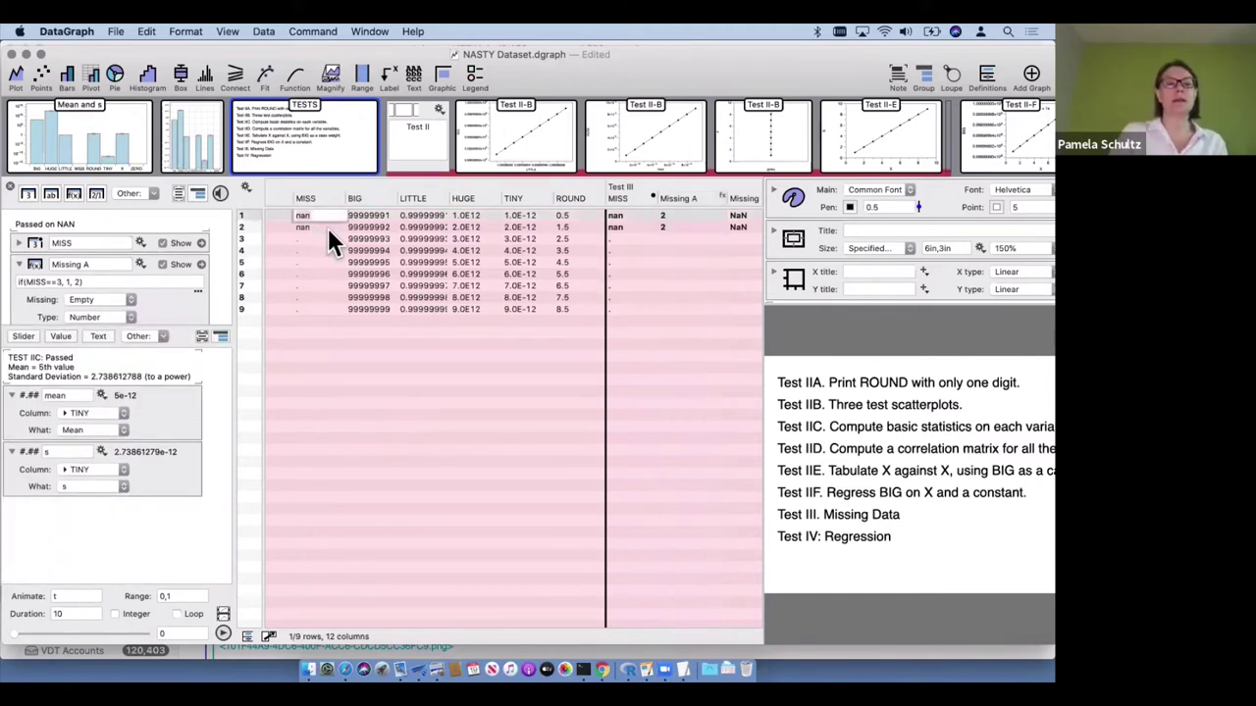
{"action": "type", "text": "10"}
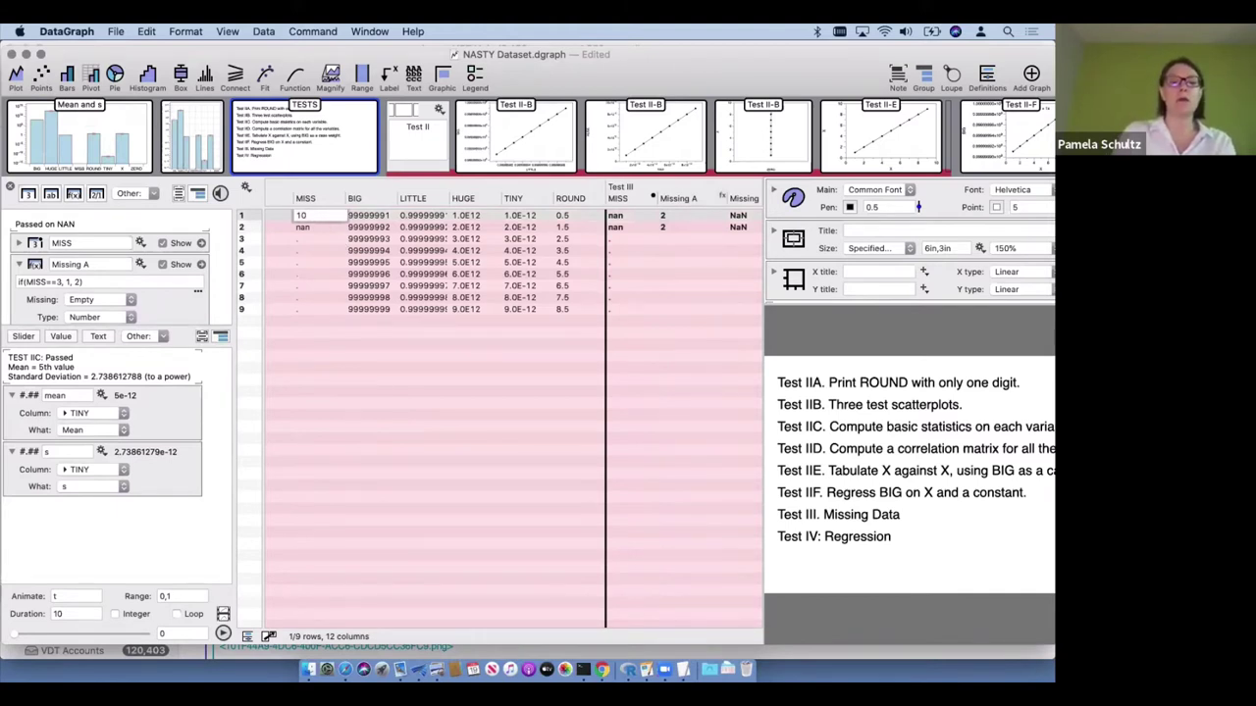
{"action": "type", "text": "N"}
{"action": "key", "text": "Return"}
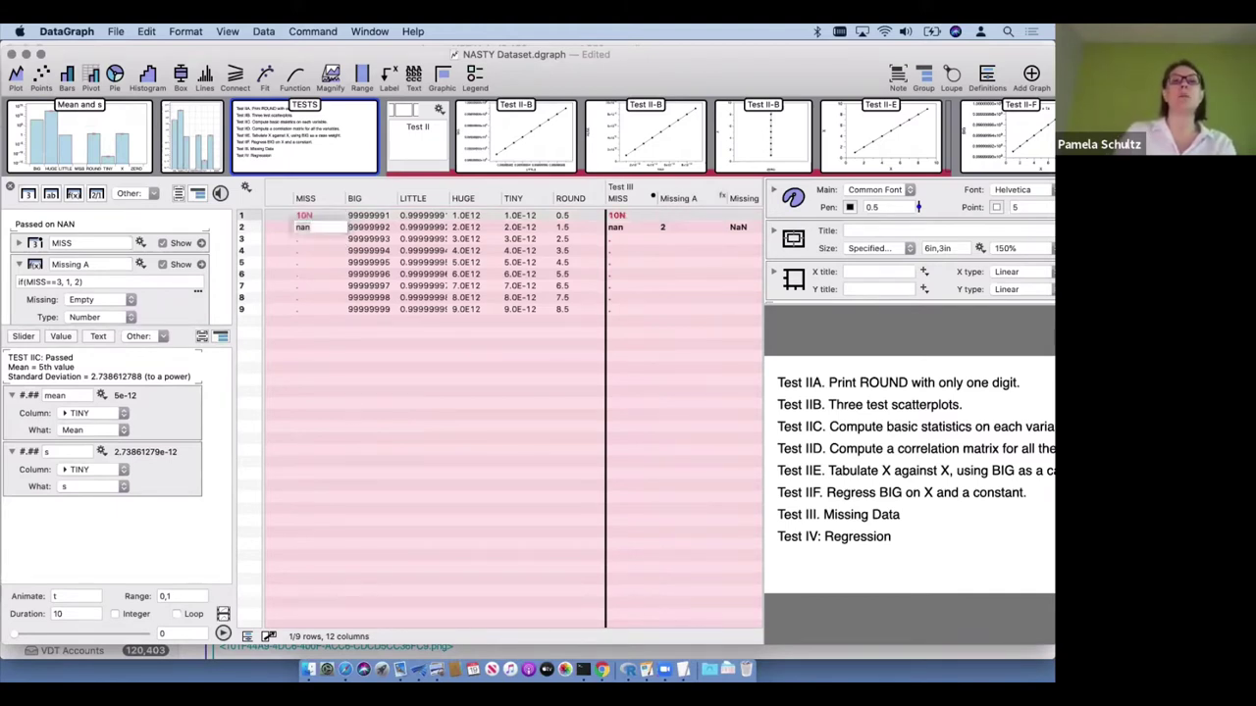
{"action": "left_click", "coordinate": [256, 417]}
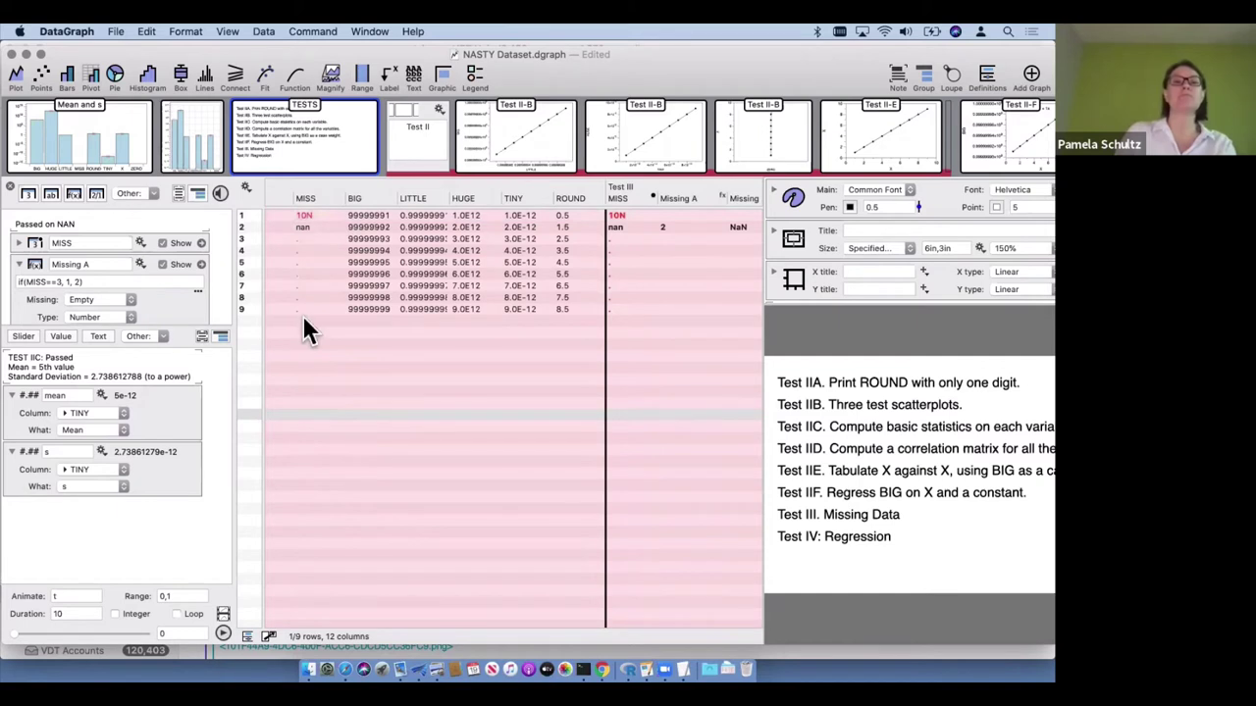
Enter 3N in row 2 of the original MISS column
{"action": "left_click", "coordinate": [310, 229]}
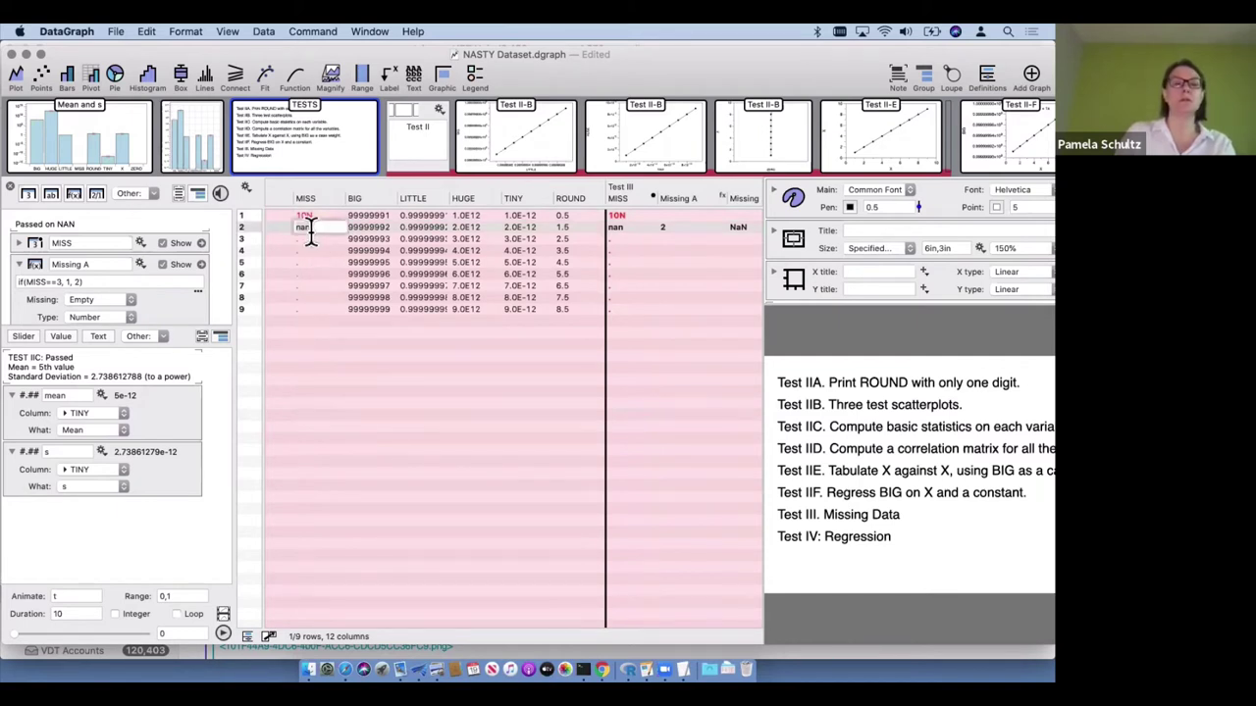
{"action": "type", "text": "8"}
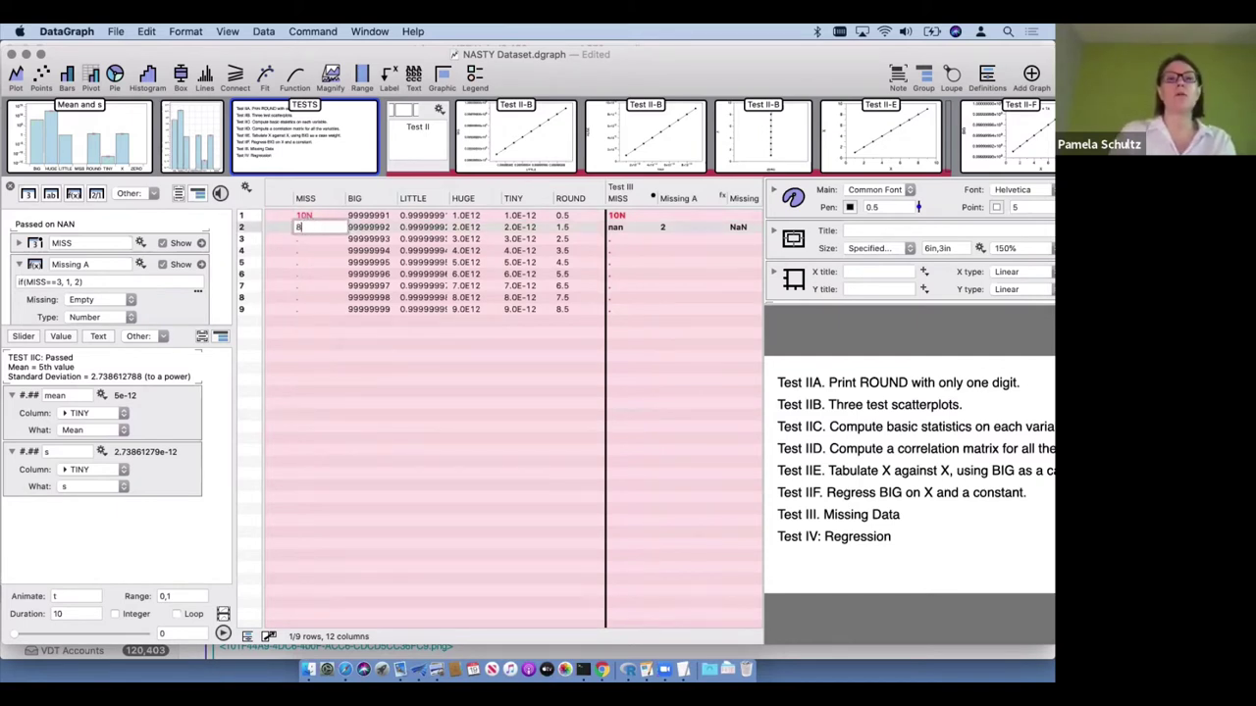
{"action": "key", "text": "BackSpace"}
{"action": "type", "text": "3"}
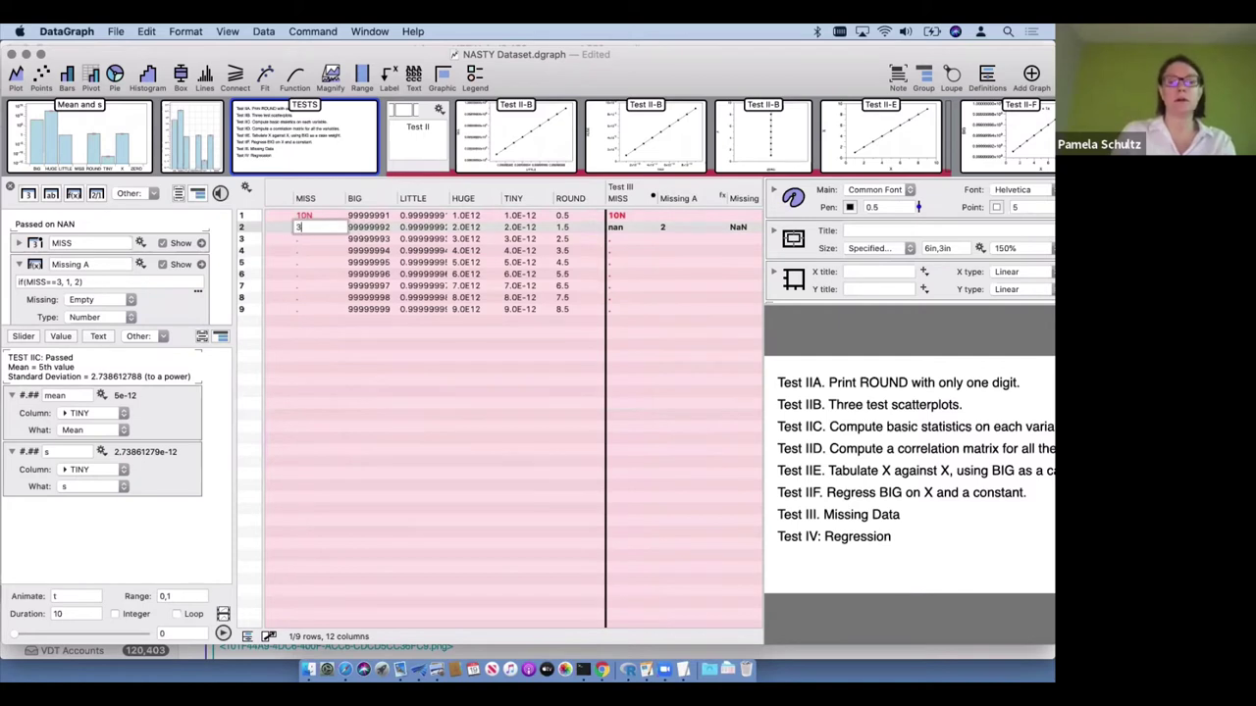
{"action": "key", "text": "Return"}
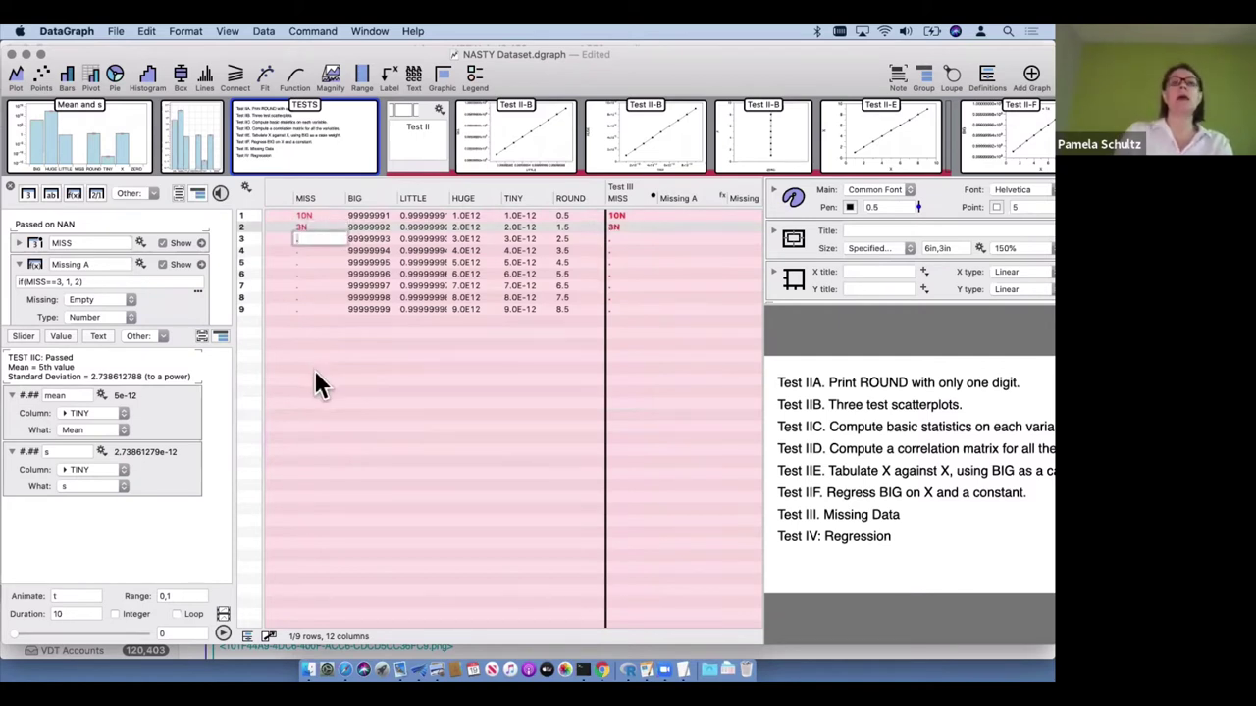
{"action": "left_click", "coordinate": [314, 369]}
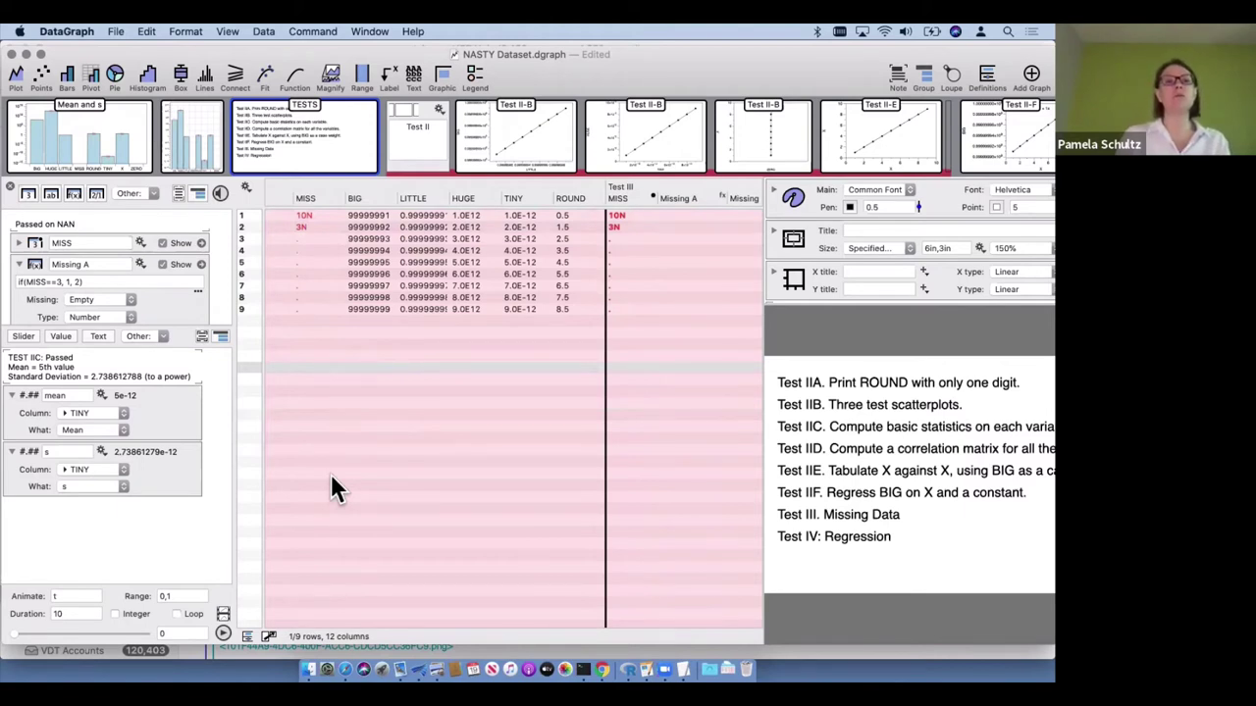
Add a value variable named N and set it to 1
{"action": "left_click", "coordinate": [61, 335]}
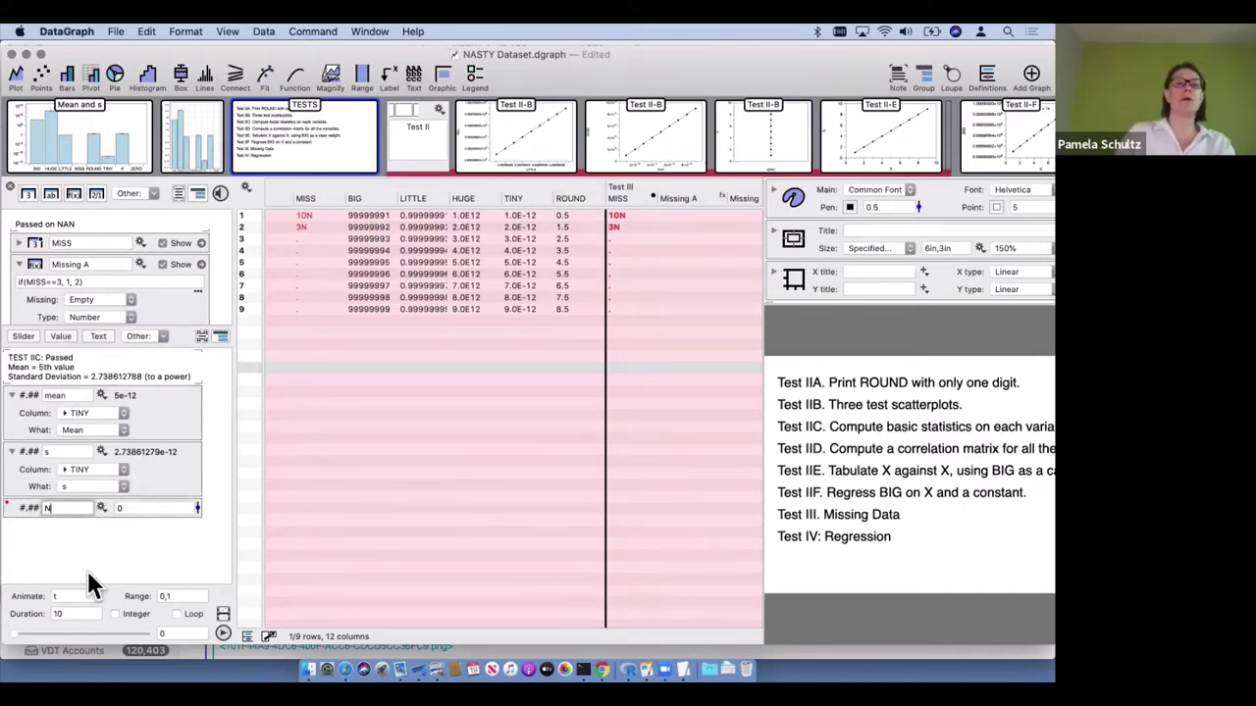
{"action": "type", "text": "N"}
{"action": "key", "text": "Return"}
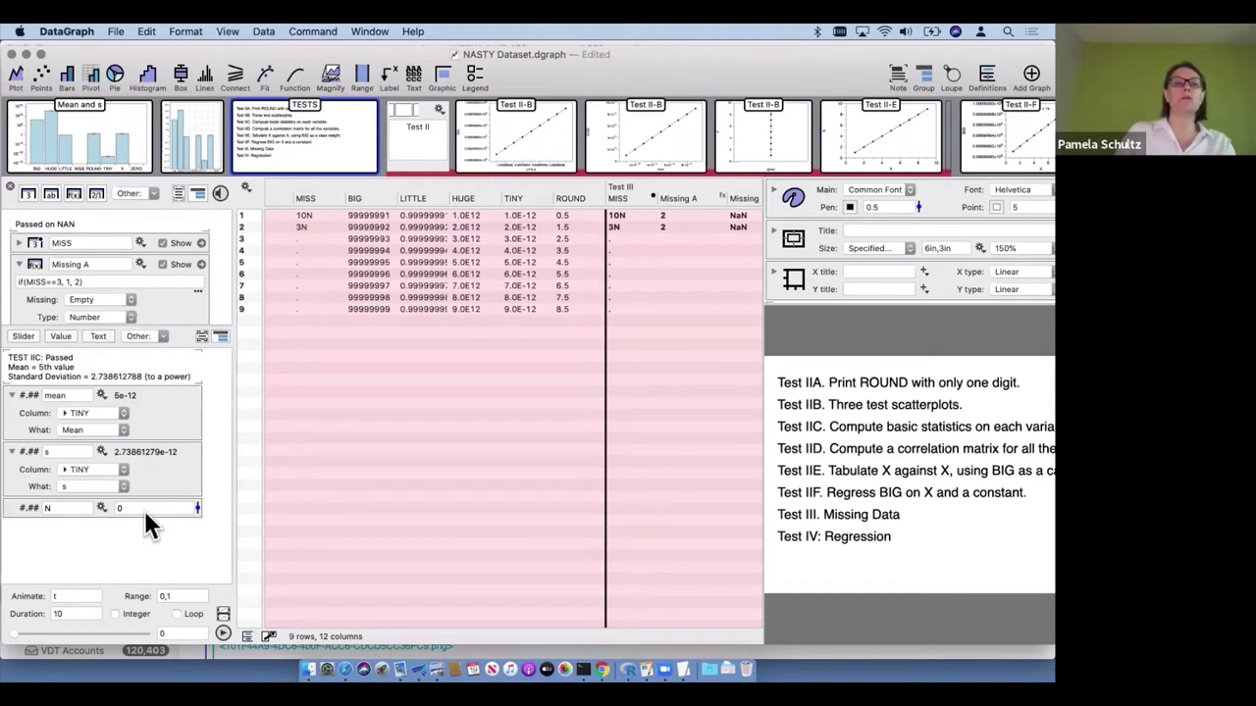
{"action": "left_click", "coordinate": [144, 508]}
{"action": "type", "text": "1"}
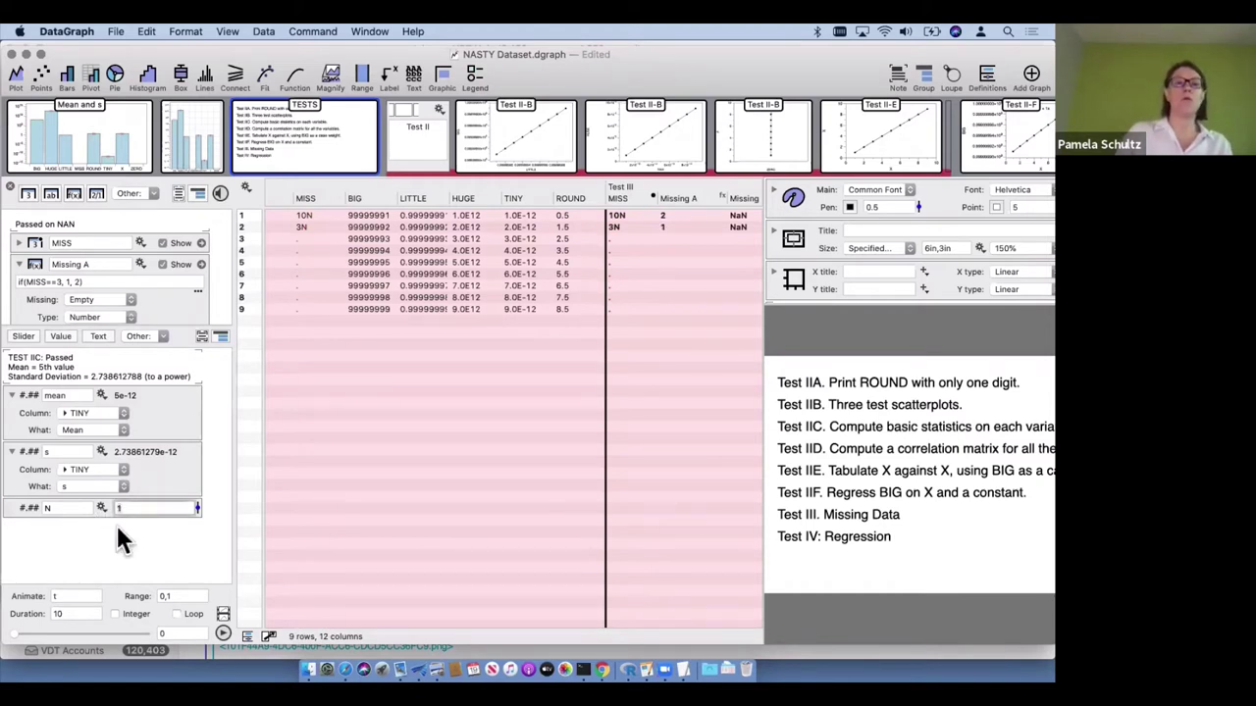
{"action": "key", "text": "Return"}
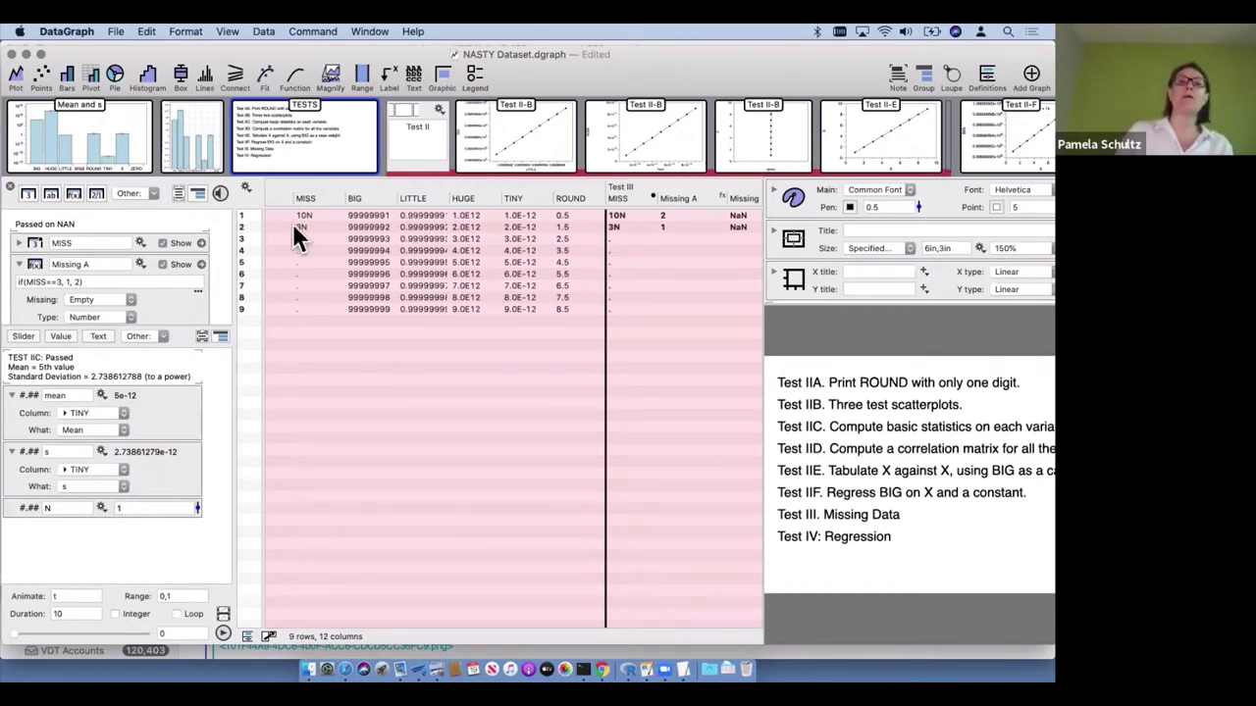
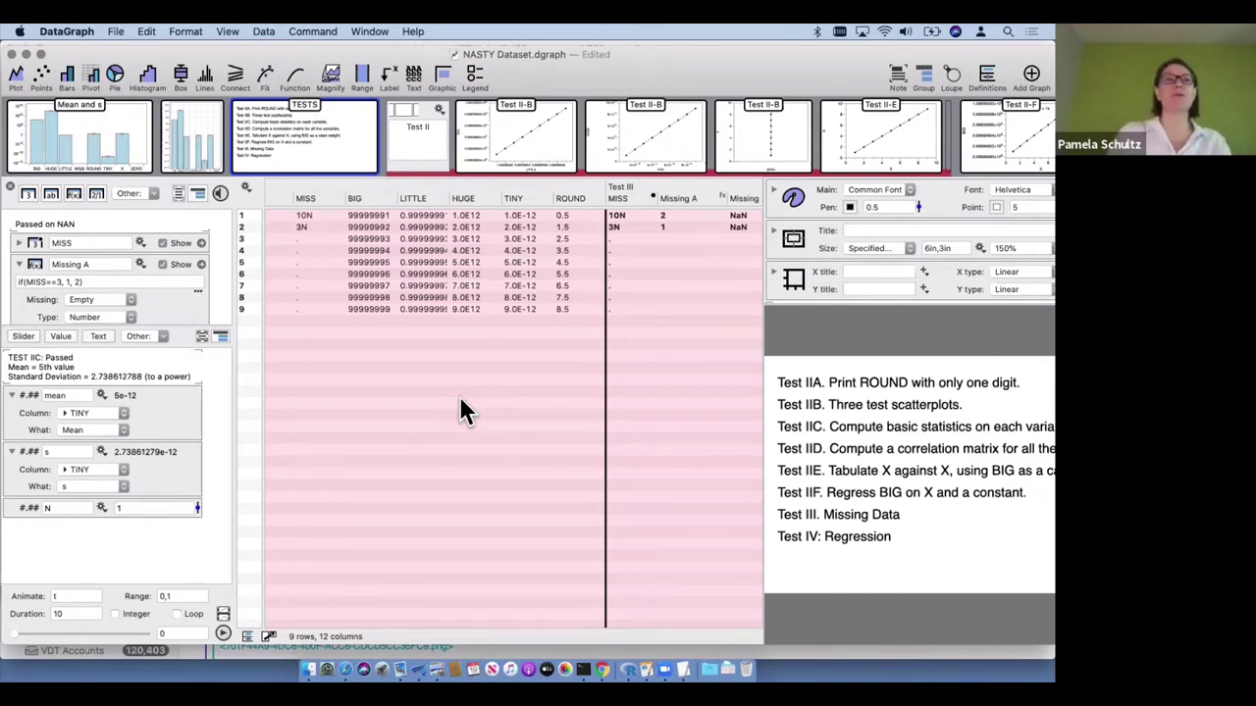
{"action": "left_click", "coordinate": [401, 390]}
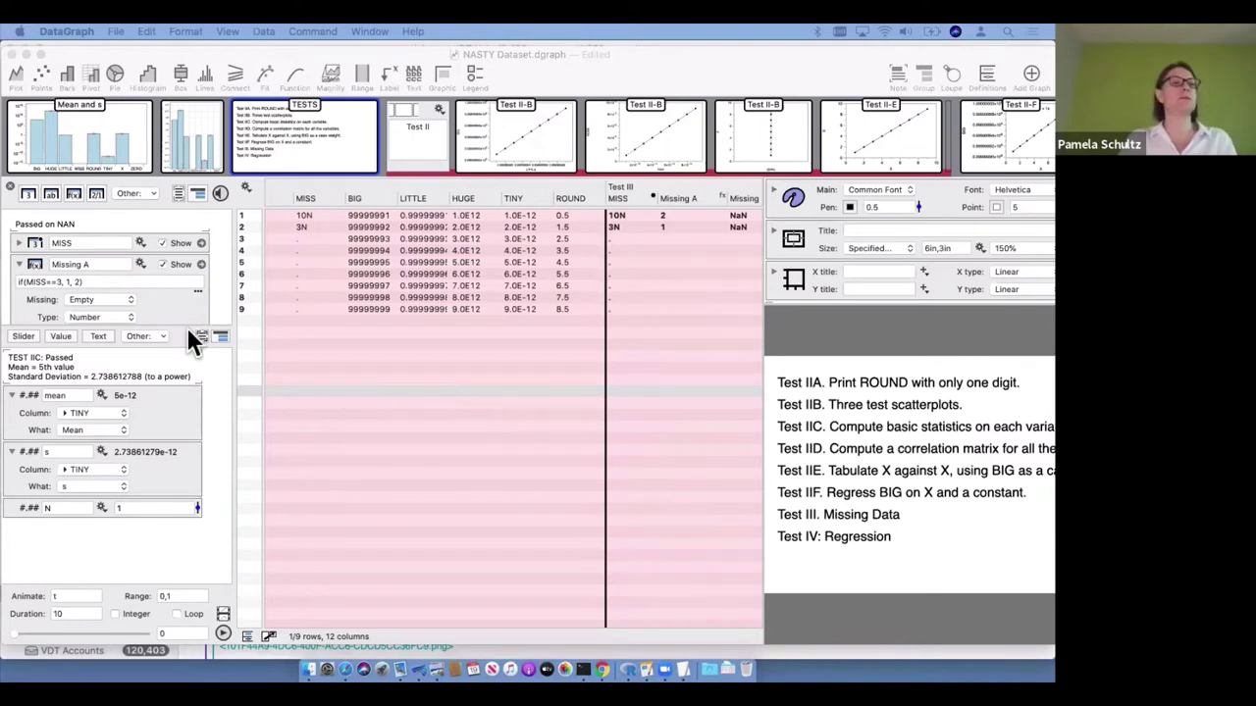
Create a new blank document and enlarge its window to fill the screen
{"action": "left_click", "coordinate": [119, 30]}
{"action": "left_click", "coordinate": [382, 406]}
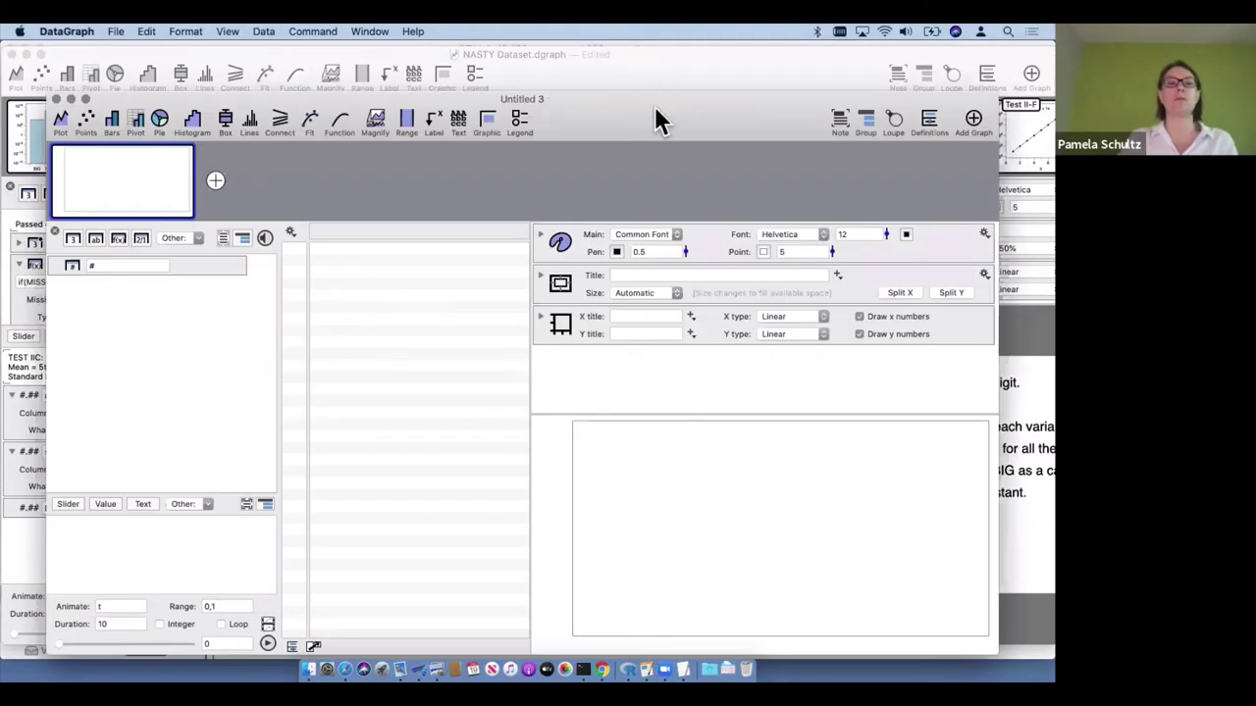
{"action": "double_click", "coordinate": [654, 106]}
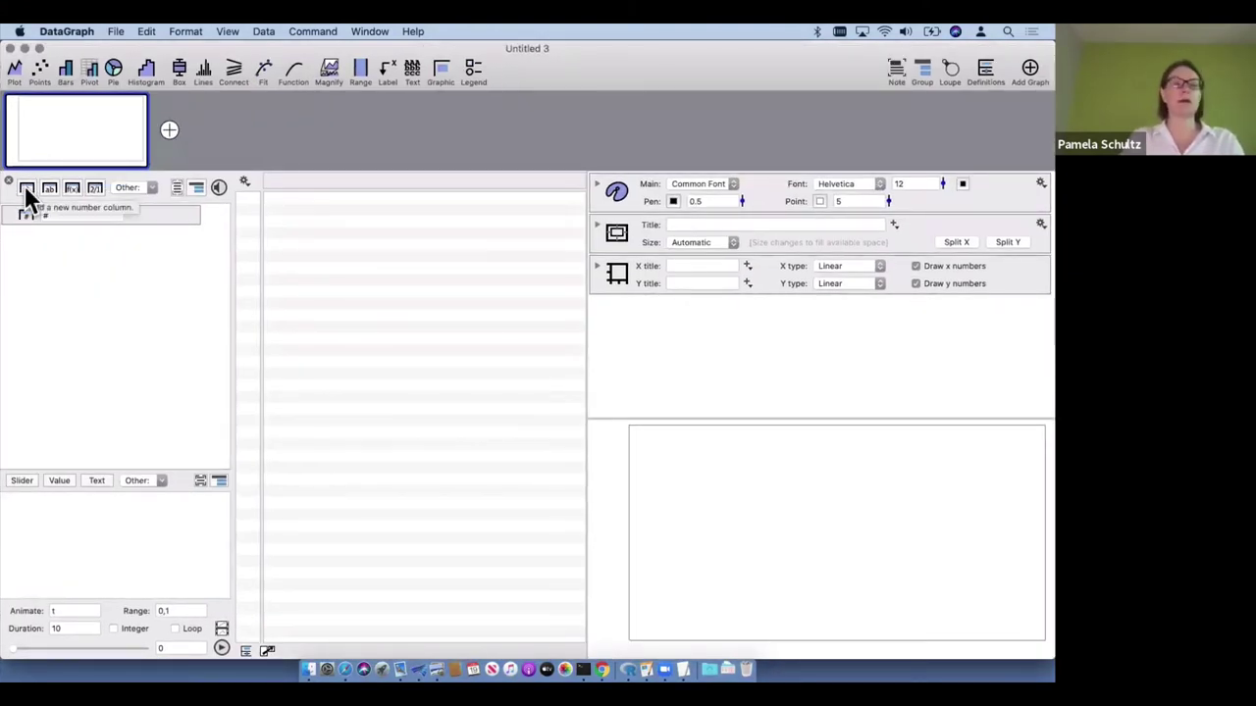
Add two number columns to the new document and name them x and y
{"action": "left_click", "coordinate": [26, 192]}
{"action": "key", "text": "Return"}
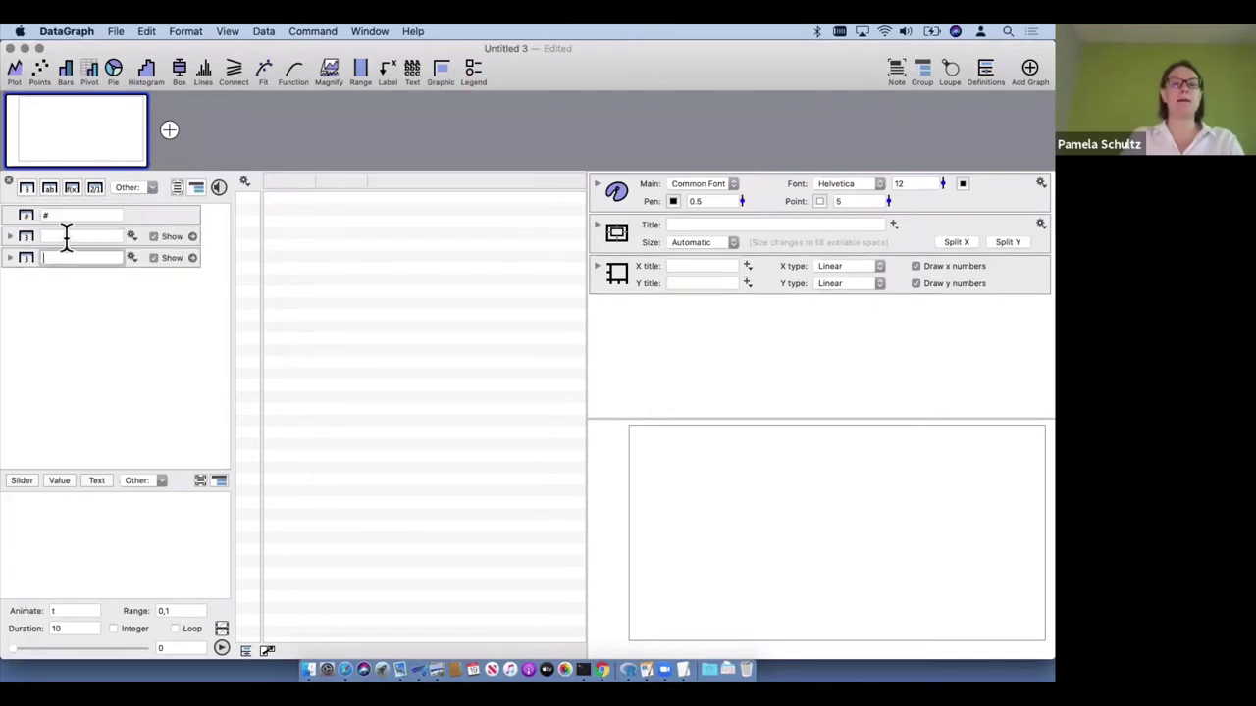
{"action": "left_click", "coordinate": [62, 236]}
{"action": "type", "text": "x"}
{"action": "left_click", "coordinate": [91, 257]}
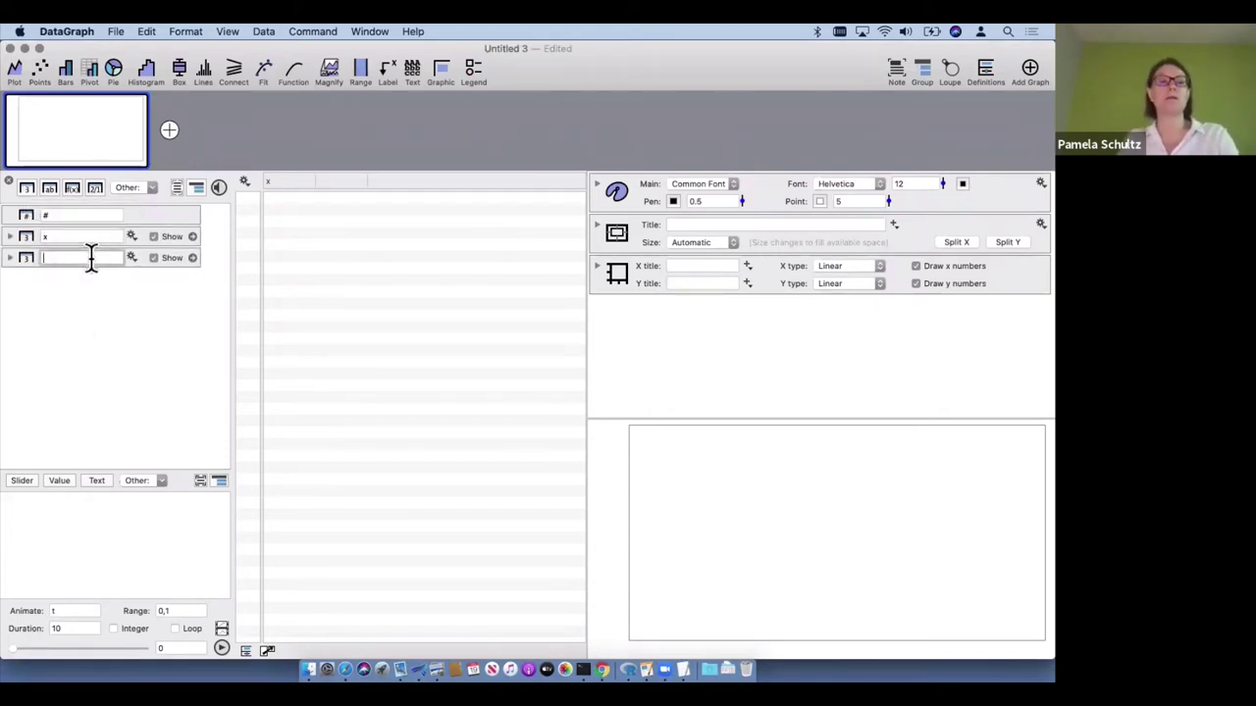
{"action": "type", "text": "y"}
{"action": "key", "text": "Return"}
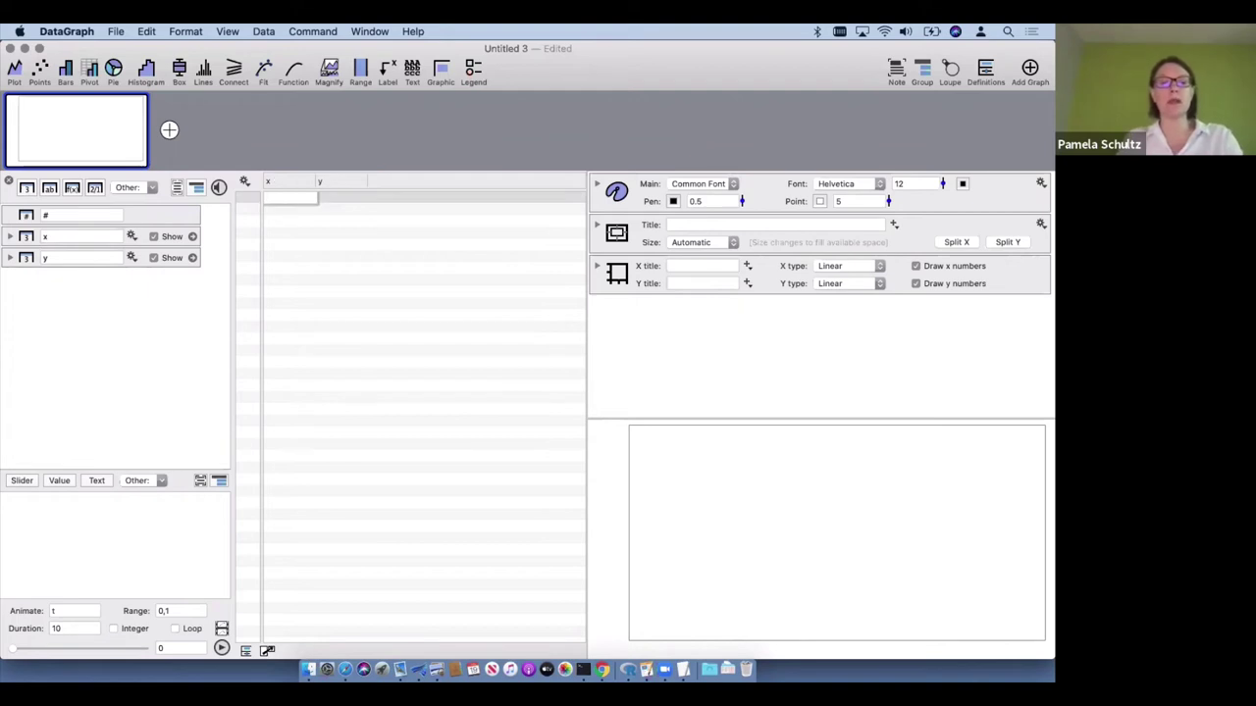
Fill rows 1 to 5 of both the x and y columns with 3, 5, 4, 6 and 7
{"action": "type", "text": "3 5 4 6 7"}
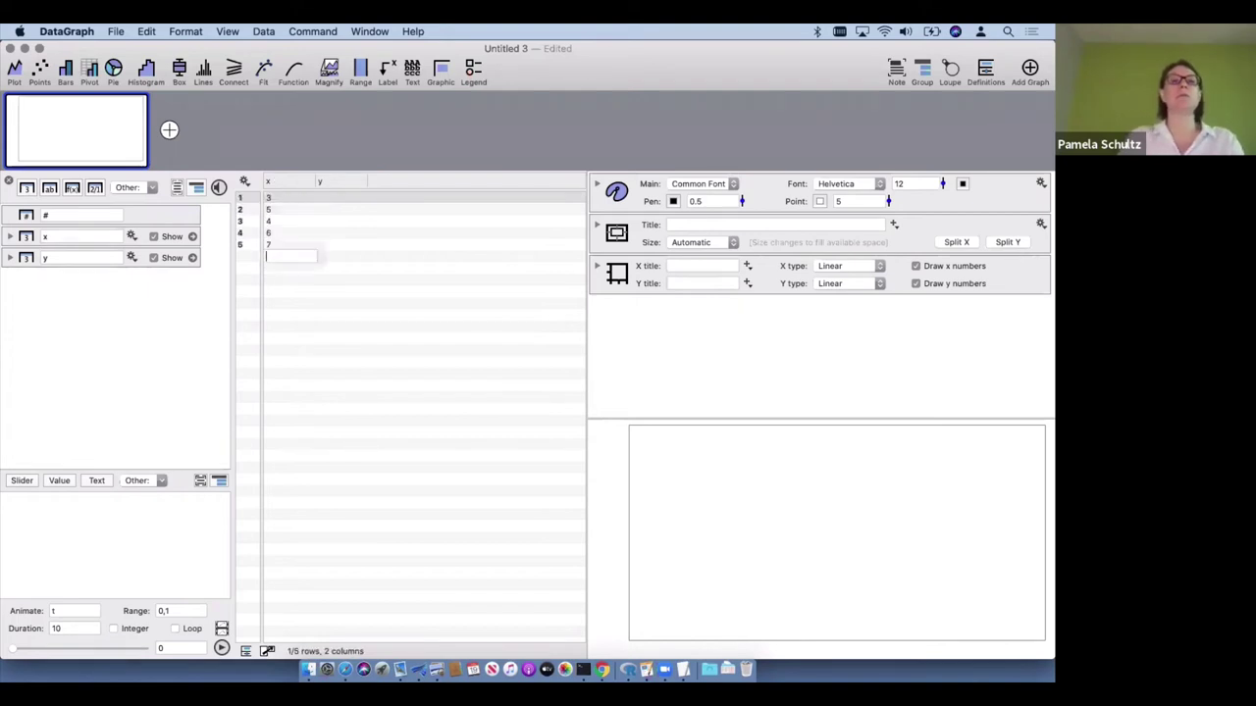
{"action": "left_click", "coordinate": [353, 197]}
{"action": "type", "text": "3"}
{"action": "key", "text": "Return"}
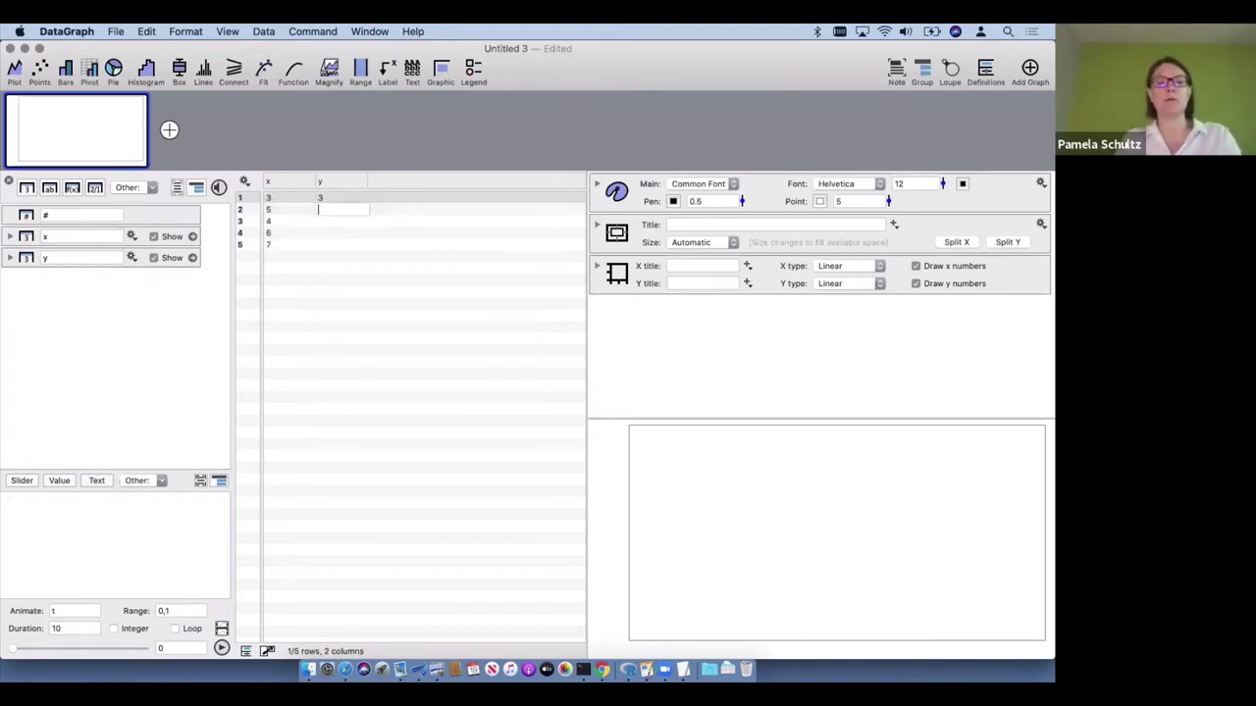
{"action": "type", "text": "5"}
{"action": "key", "text": "Return"}
{"action": "type", "text": "4"}
{"action": "key", "text": "Return"}
{"action": "type", "text": "6"}
{"action": "key", "text": "Return"}
{"action": "type", "text": "7"}
{"action": "key", "text": "Return"}
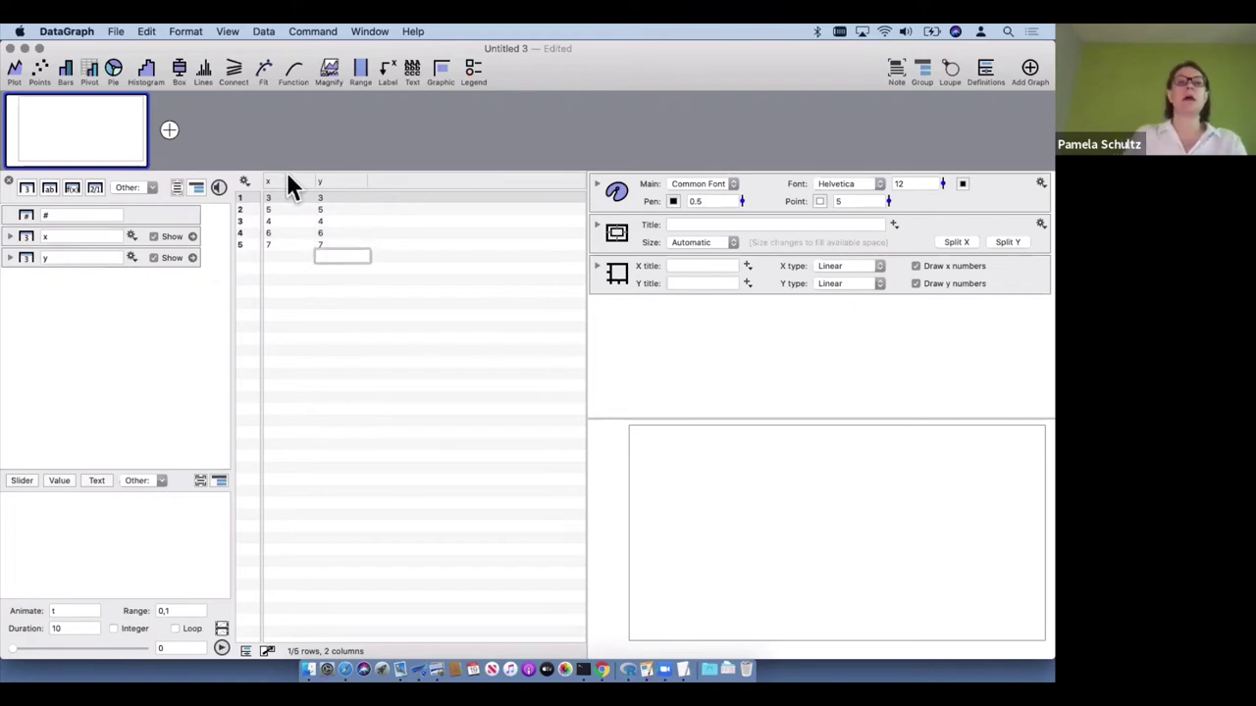
Plot the x and y columns together as a Points graph
{"action": "left_click", "coordinate": [343, 182]}
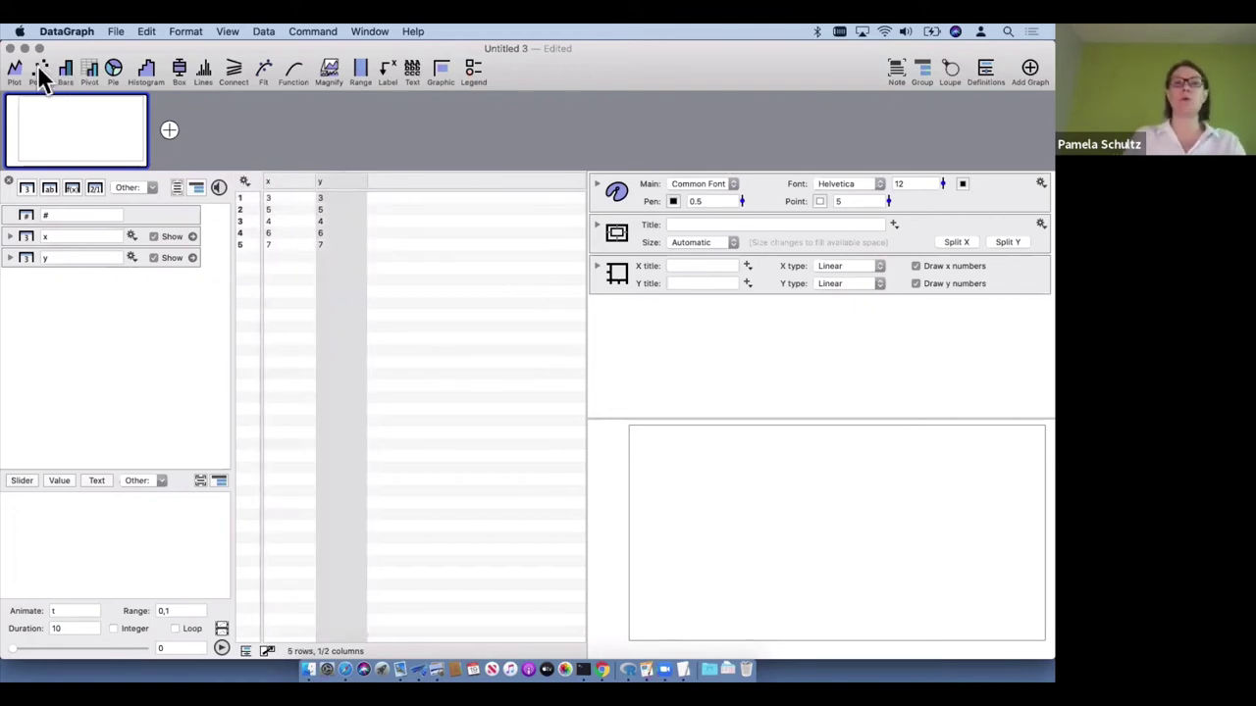
{"action": "left_click", "coordinate": [279, 178], "text": "shift"}
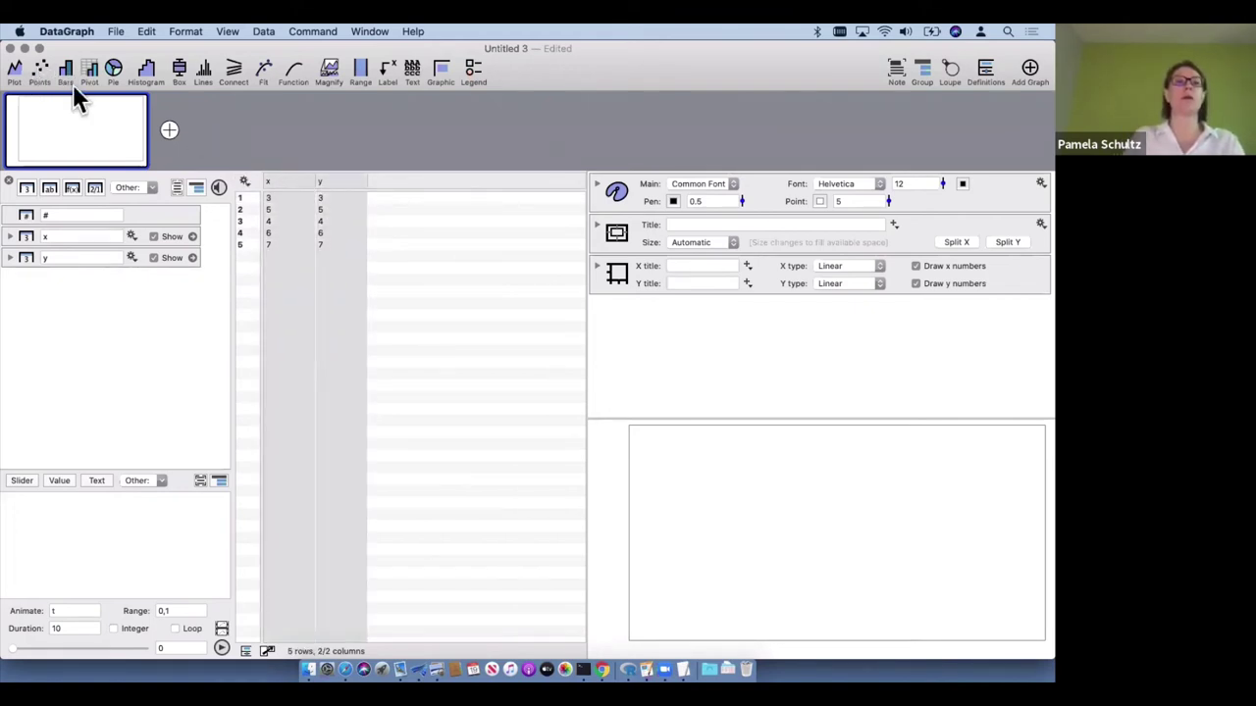
{"action": "left_click", "coordinate": [41, 67]}
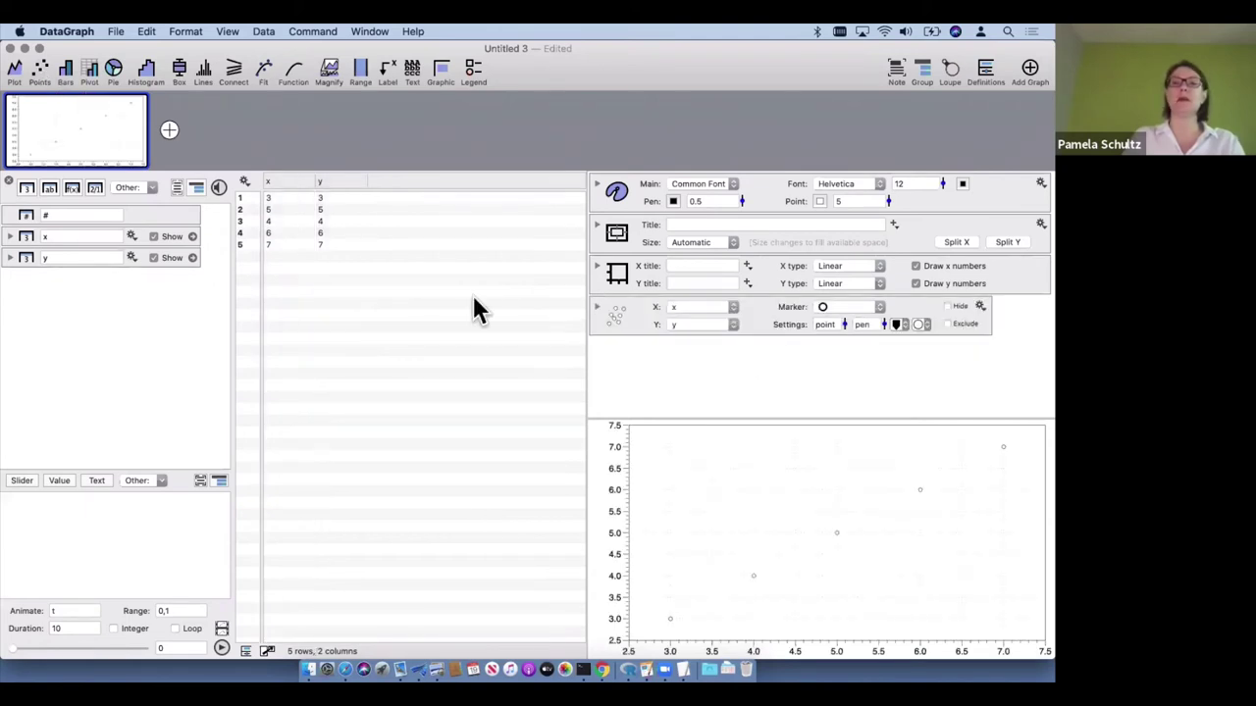
Set the y value in row 5 of the data table to 10
{"action": "left_click", "coordinate": [346, 244]}
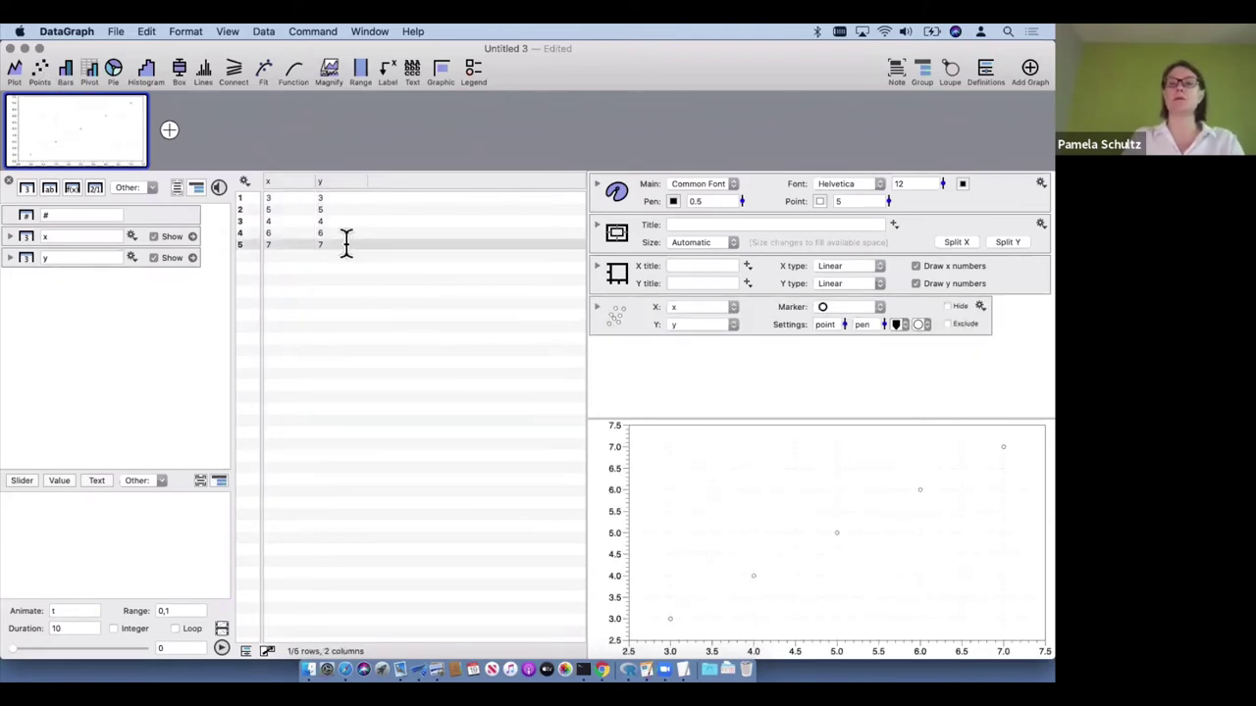
{"action": "type", "text": "10"}
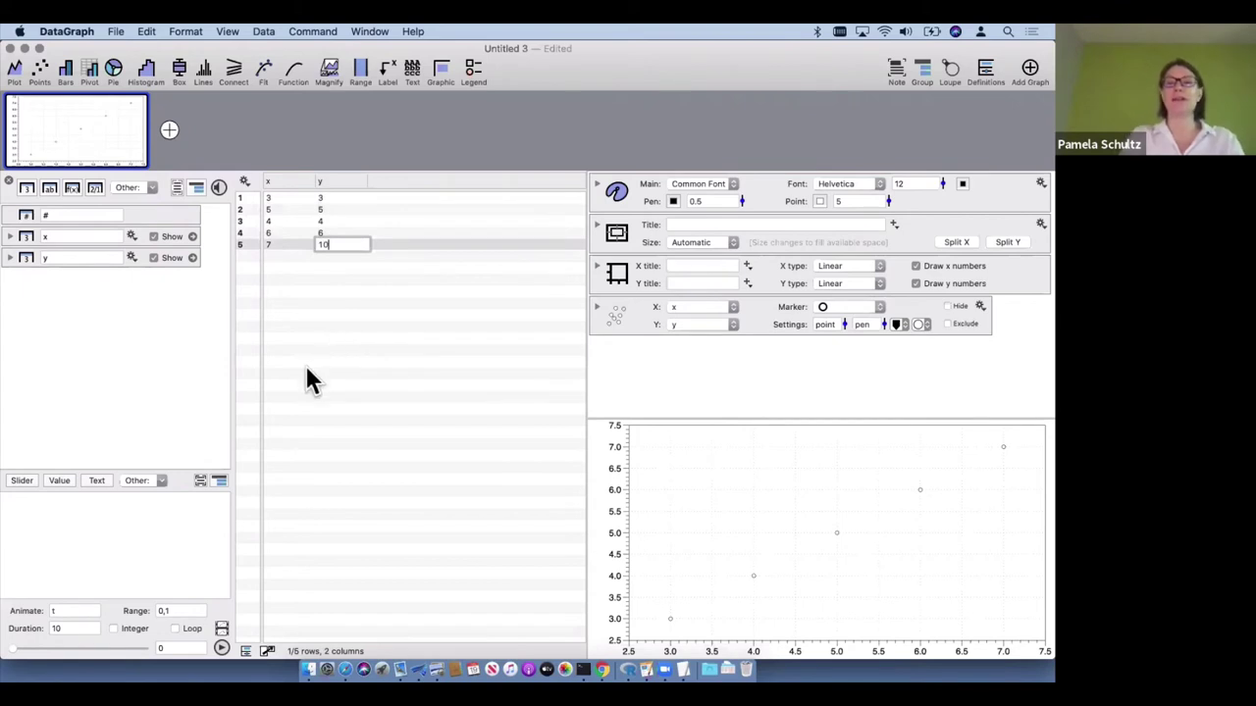
{"action": "key", "text": "Return"}
Try 5 as the x value in row 5, and set it back to 7
{"action": "left_click", "coordinate": [282, 245]}
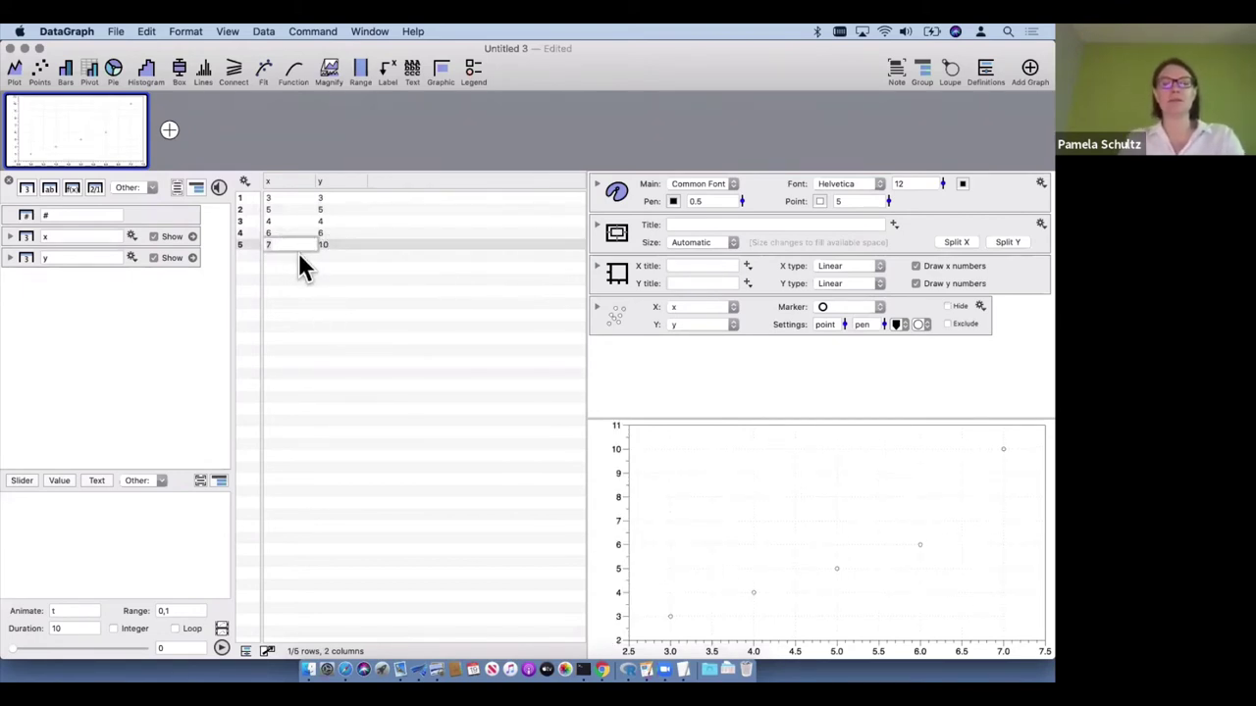
{"action": "type", "text": "5"}
{"action": "key", "text": "Return"}
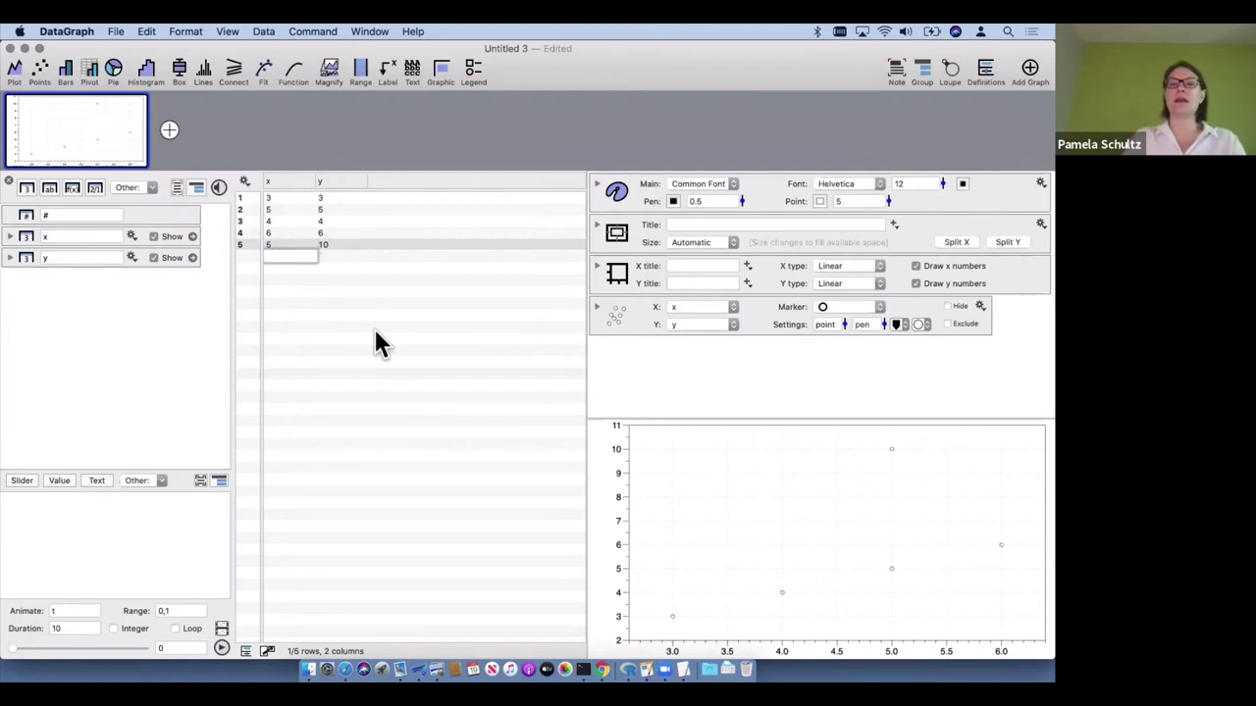
{"action": "left_click", "coordinate": [287, 243]}
{"action": "type", "text": "7"}
{"action": "key", "text": "Return"}
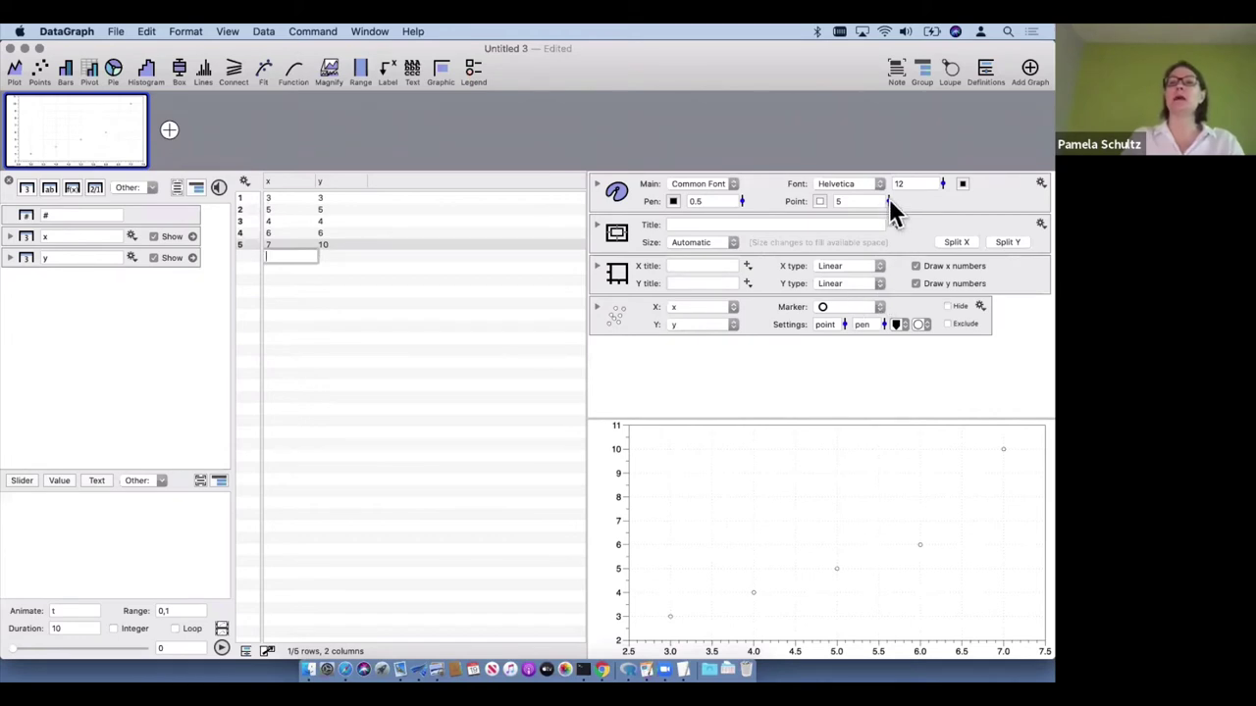
Increase the point size to 19 and fill the markers with Line Color 1
{"action": "left_click_drag", "start_coordinate": [889, 200], "coordinate": [889, 157]}
{"action": "left_click", "coordinate": [921, 323]}
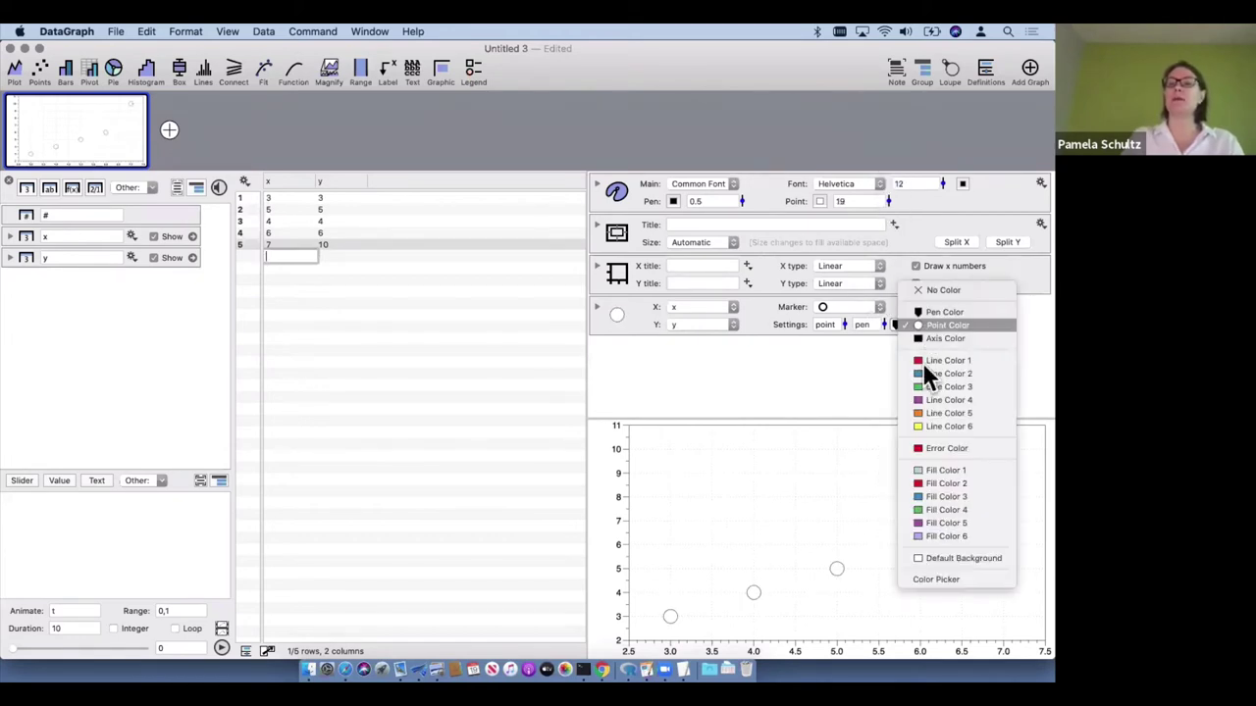
{"action": "left_click", "coordinate": [922, 362]}
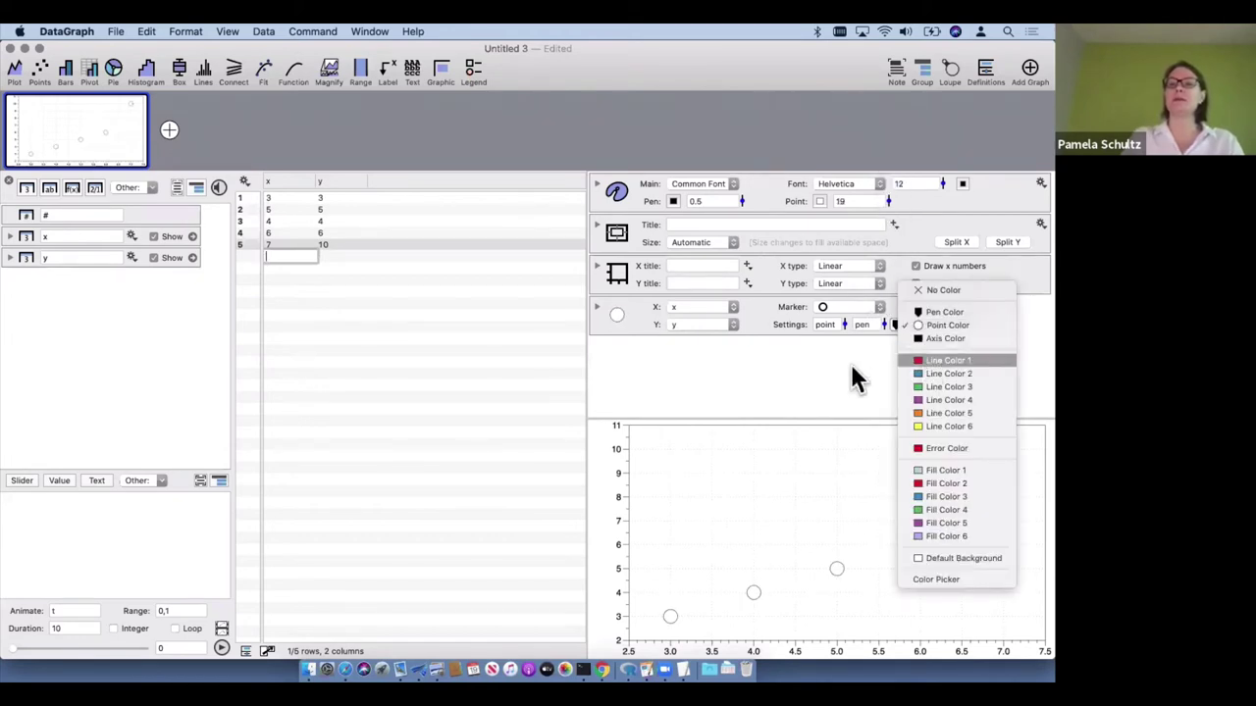
{"action": "left_click", "coordinate": [312, 324]}
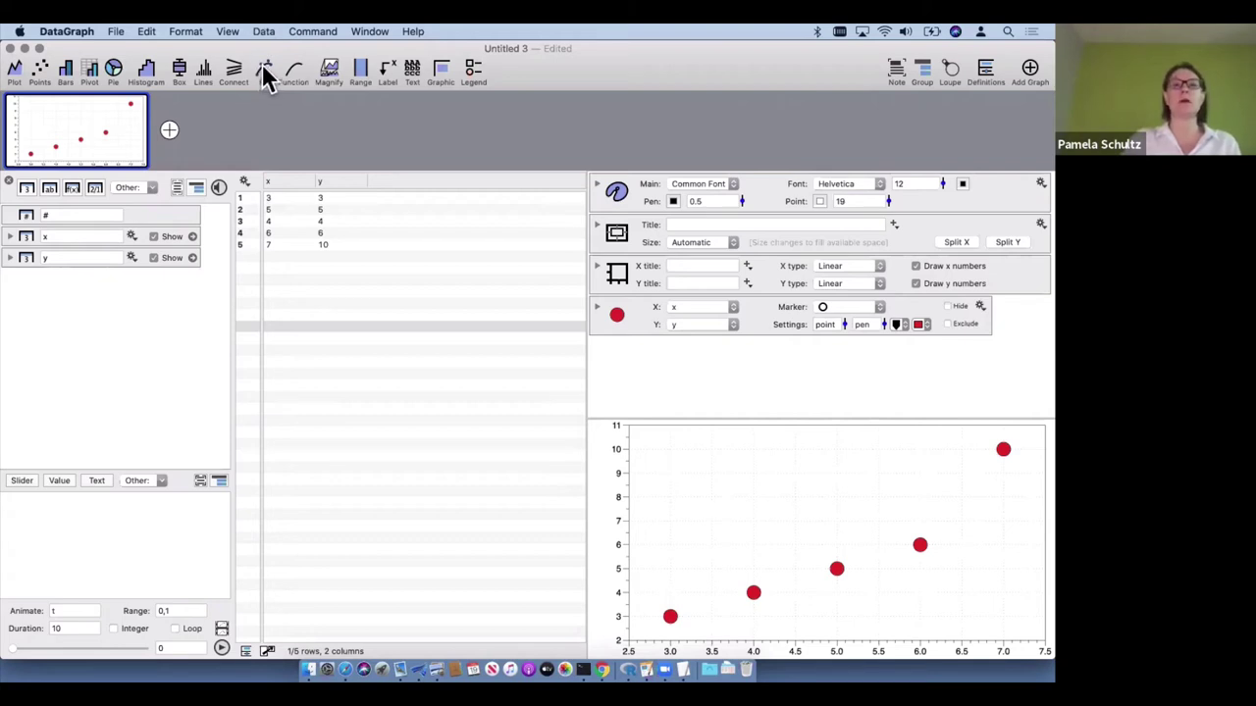
Add a linear Fit of y against x to the scatter graph and select that command
{"action": "left_click", "coordinate": [265, 71]}
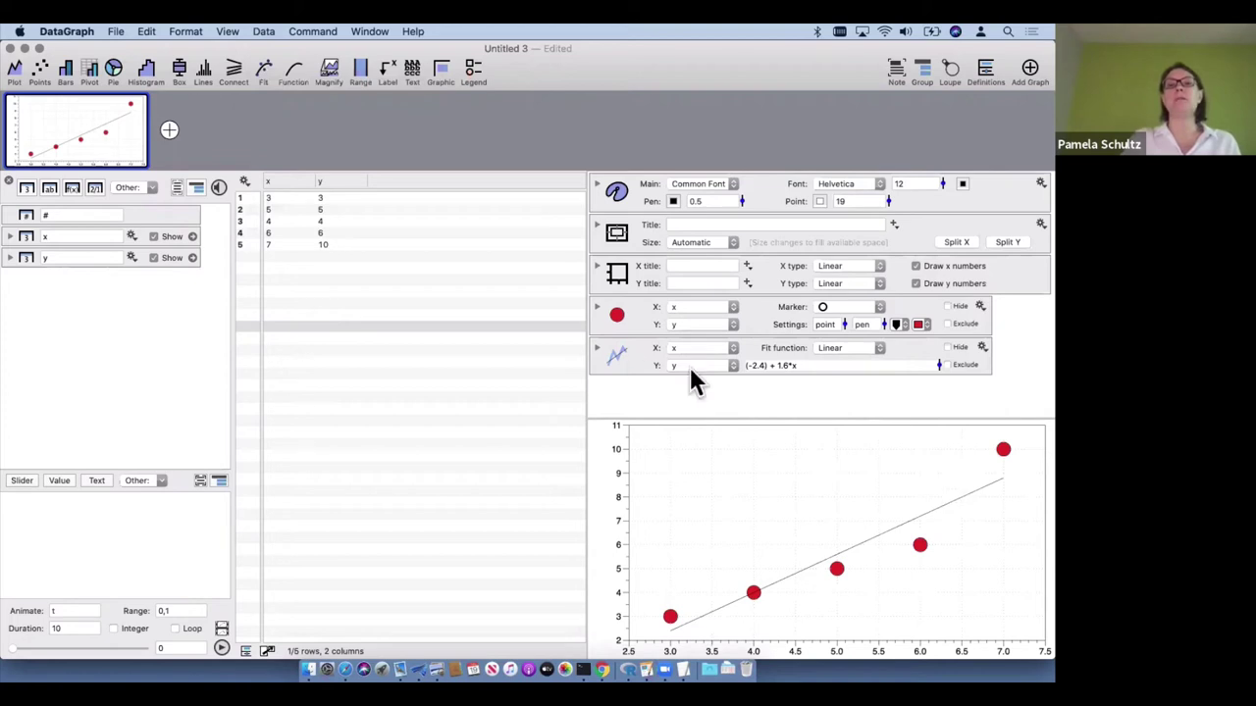
{"action": "left_click", "coordinate": [631, 349]}
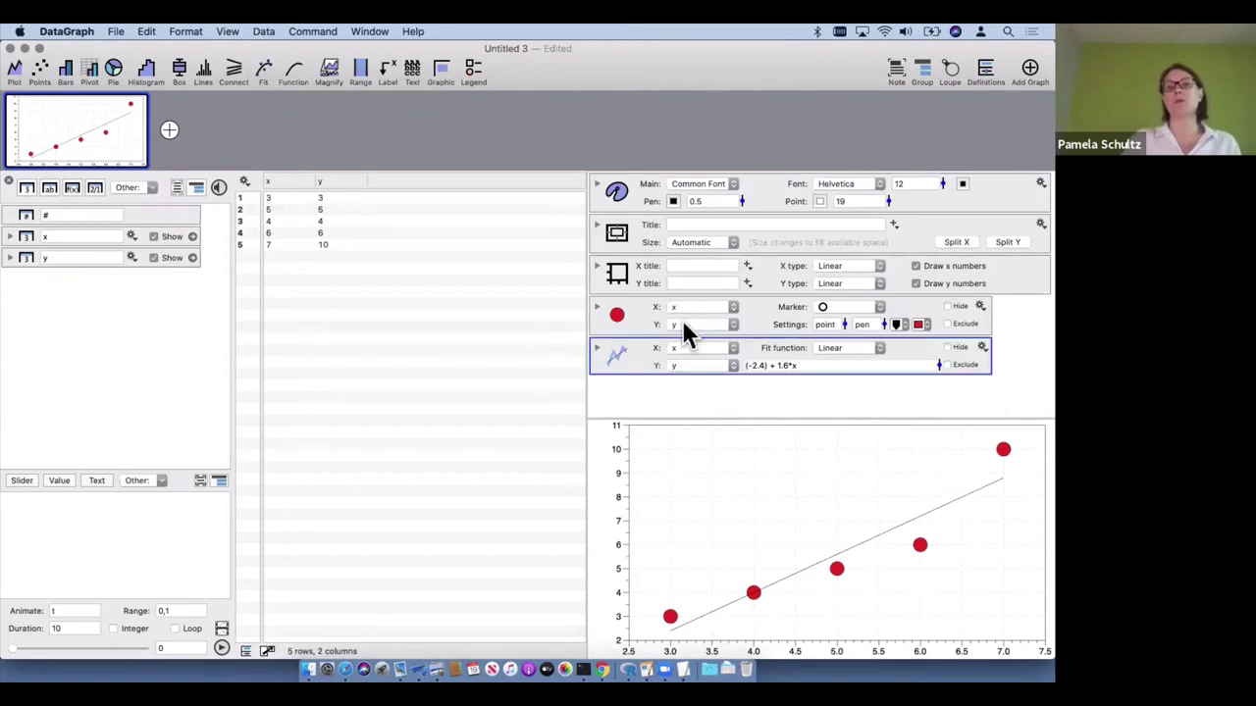
Add a second graph to the document and delete the trial Fit command placed in it
{"action": "left_click", "coordinate": [169, 130]}
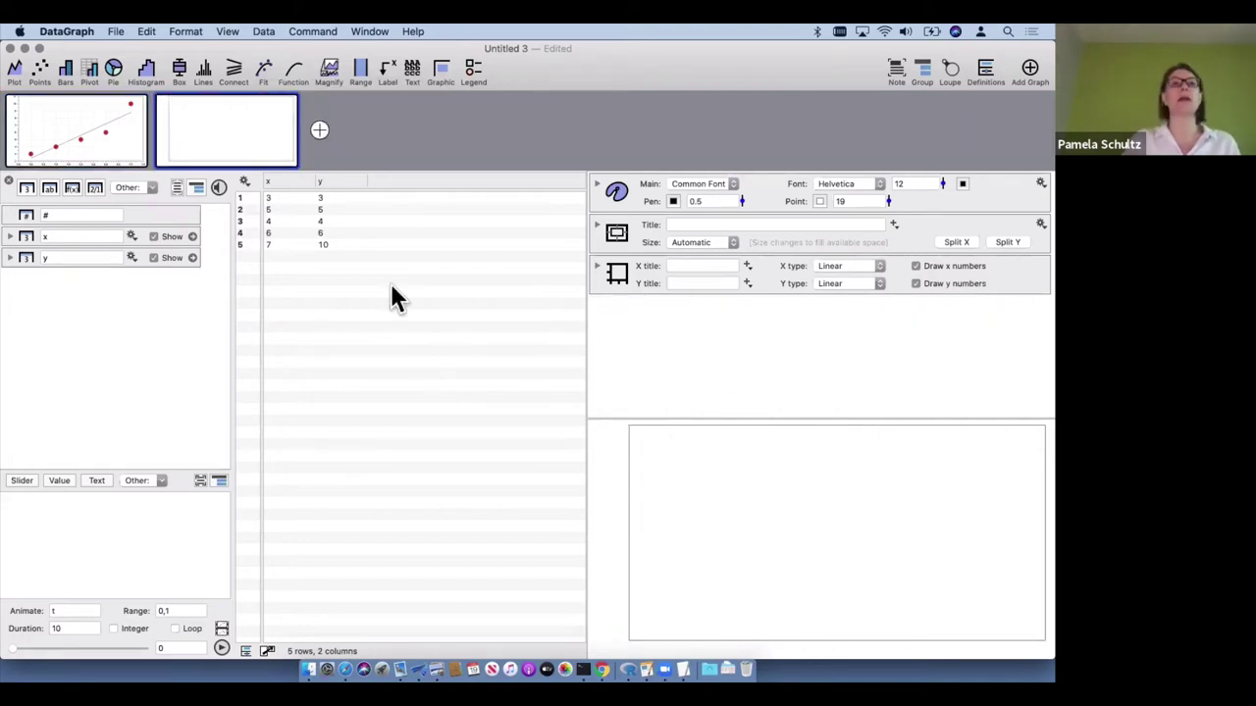
{"action": "left_click", "coordinate": [265, 75]}
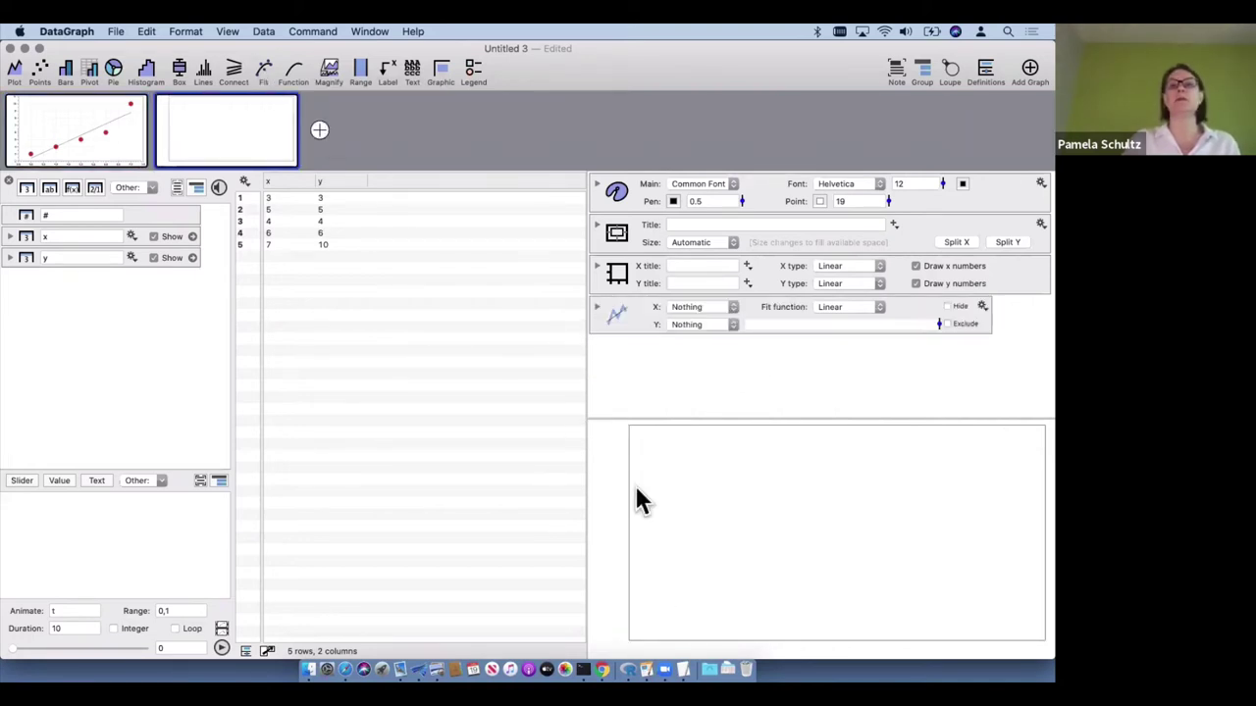
{"action": "left_click", "coordinate": [637, 312]}
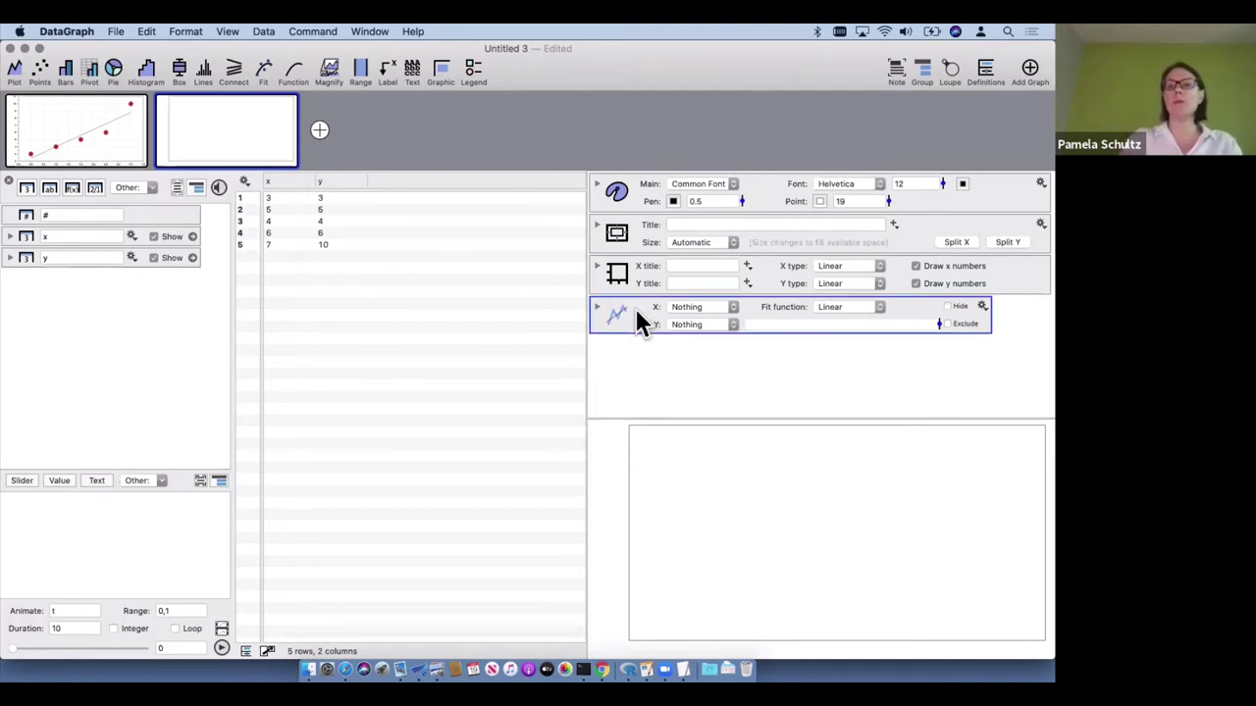
{"action": "key", "text": "BackSpace"}
Return to the first graph and examine the extra options of its Points command, including Use in Fit command
{"action": "left_click", "coordinate": [110, 126]}
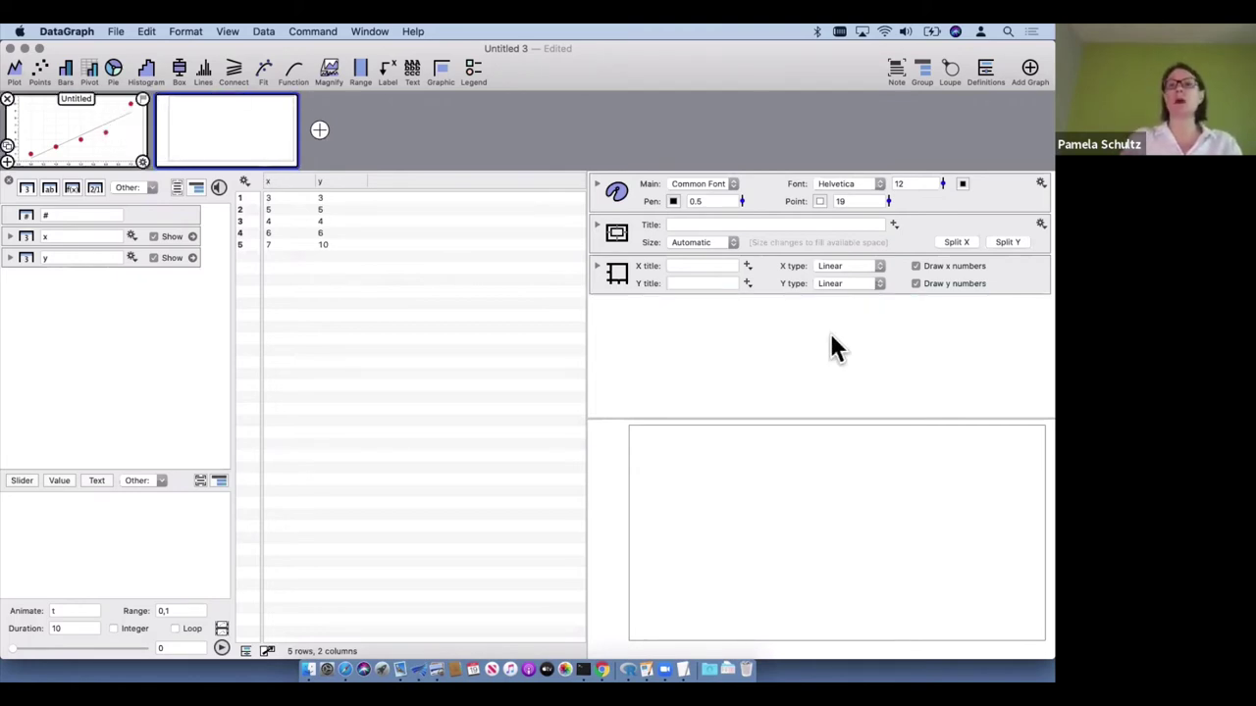
{"action": "left_click", "coordinate": [979, 305]}
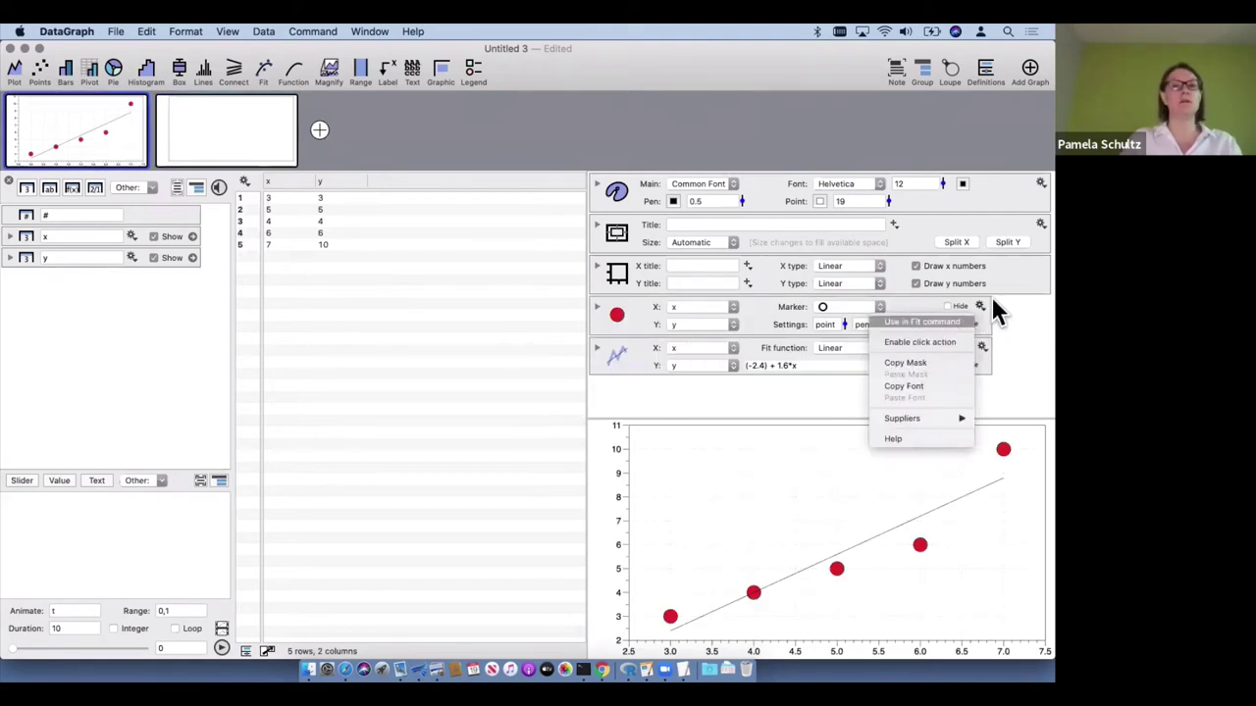
{"action": "left_click", "coordinate": [1018, 336]}
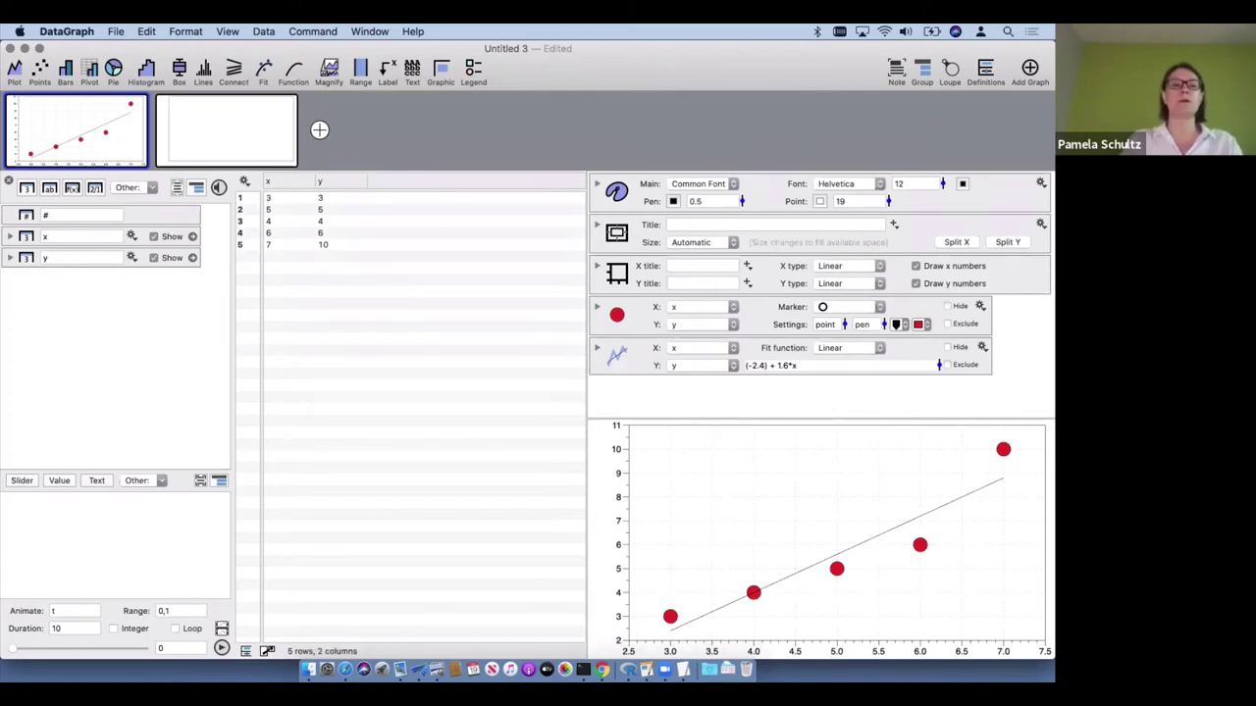
Swap the positions of the data table and the command list, and hide the column definitions
{"action": "left_click", "coordinate": [267, 651]}
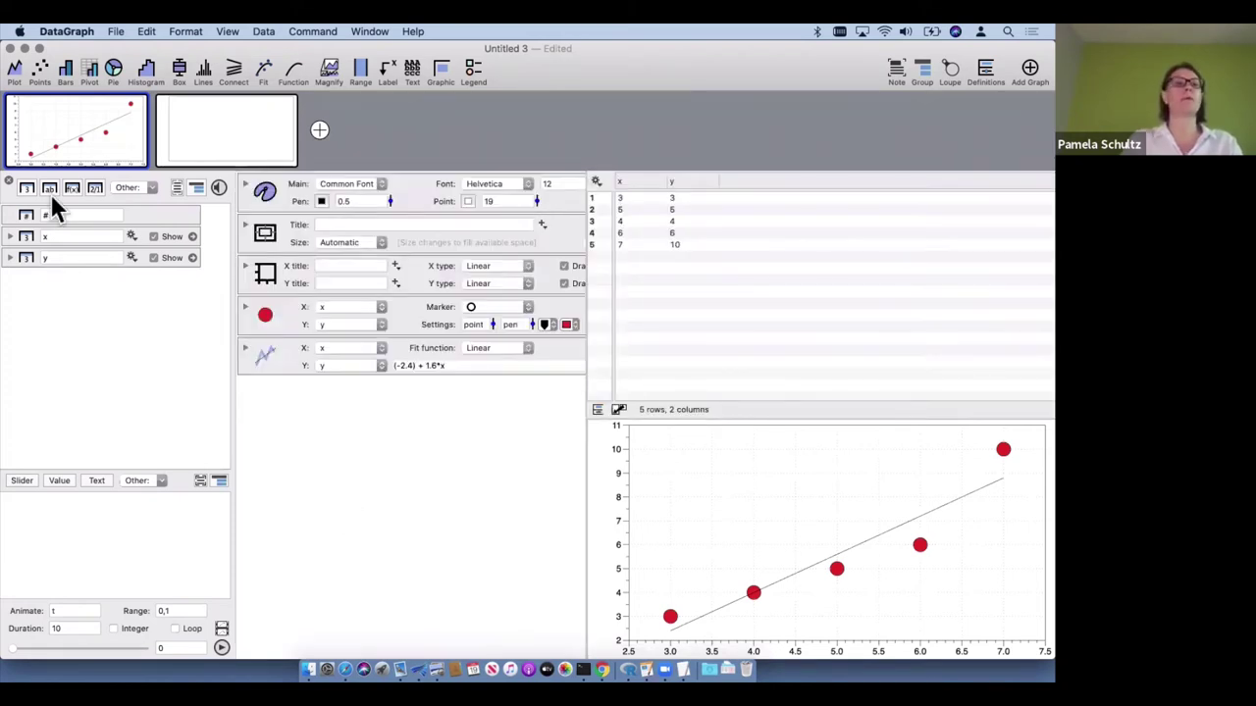
{"action": "left_click", "coordinate": [12, 187]}
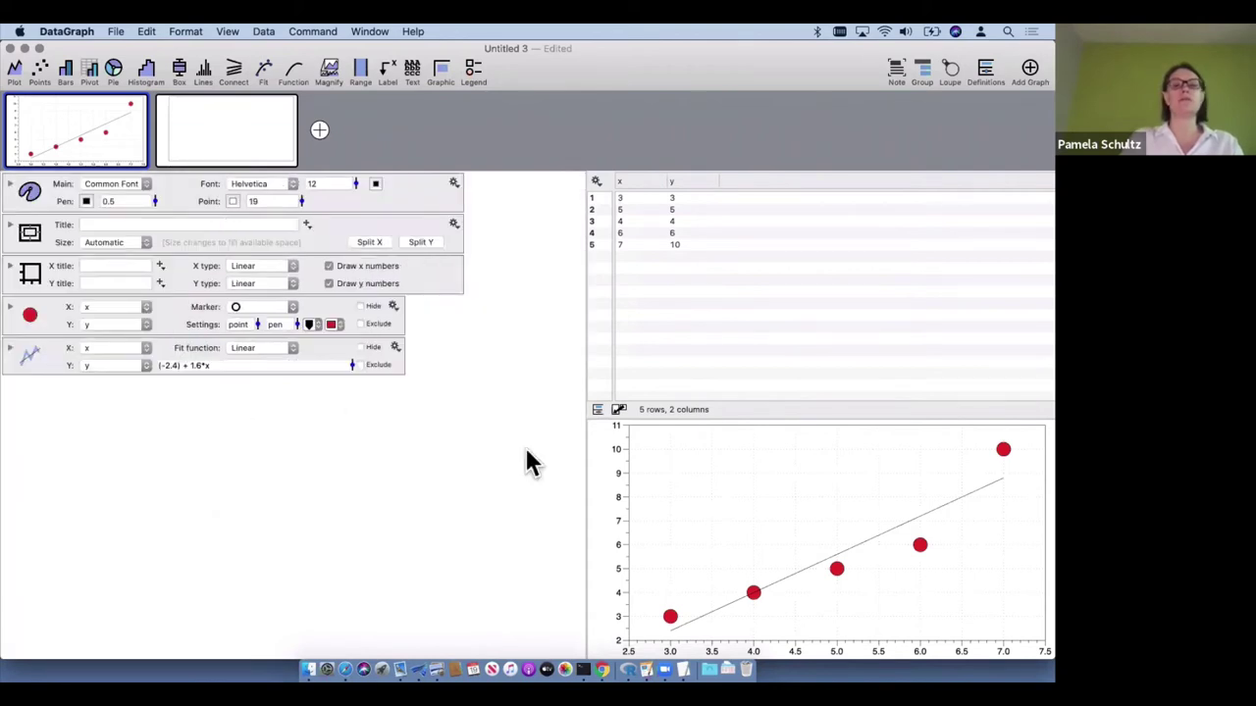
Expand the Fit command's details and review the available fit functions
{"action": "left_click", "coordinate": [10, 349]}
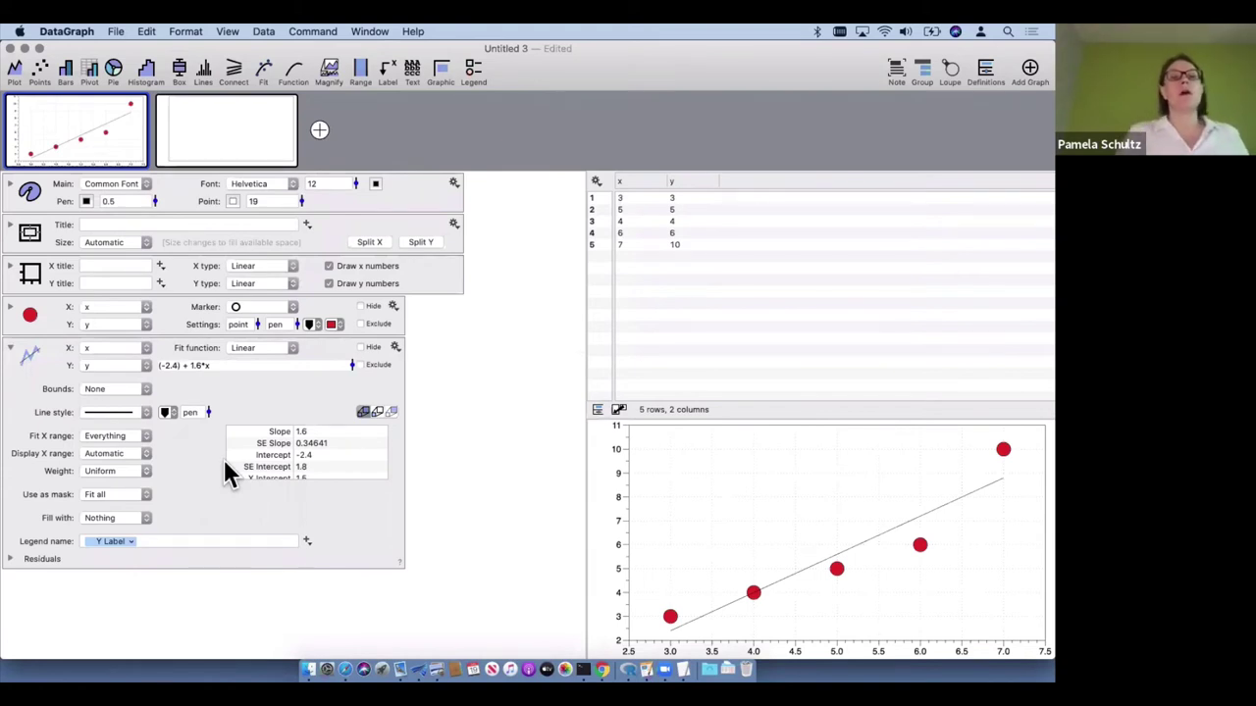
{"action": "left_click", "coordinate": [257, 353]}
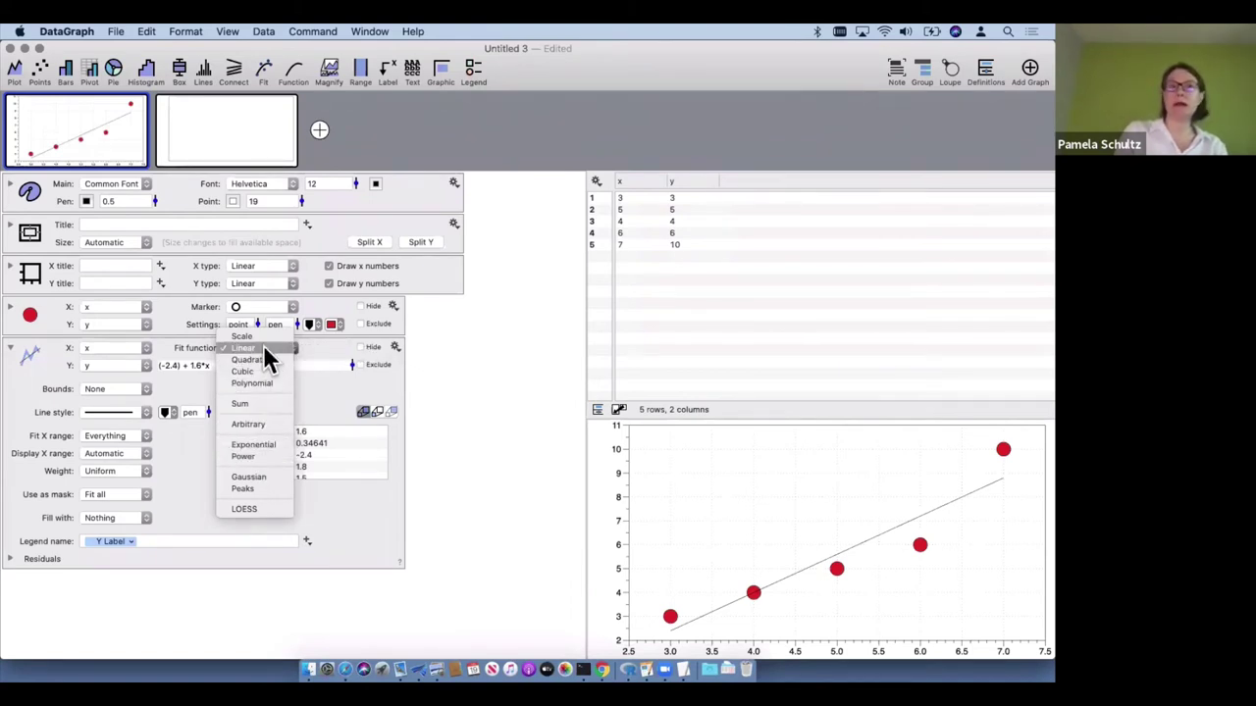
{"action": "left_click", "coordinate": [329, 397]}
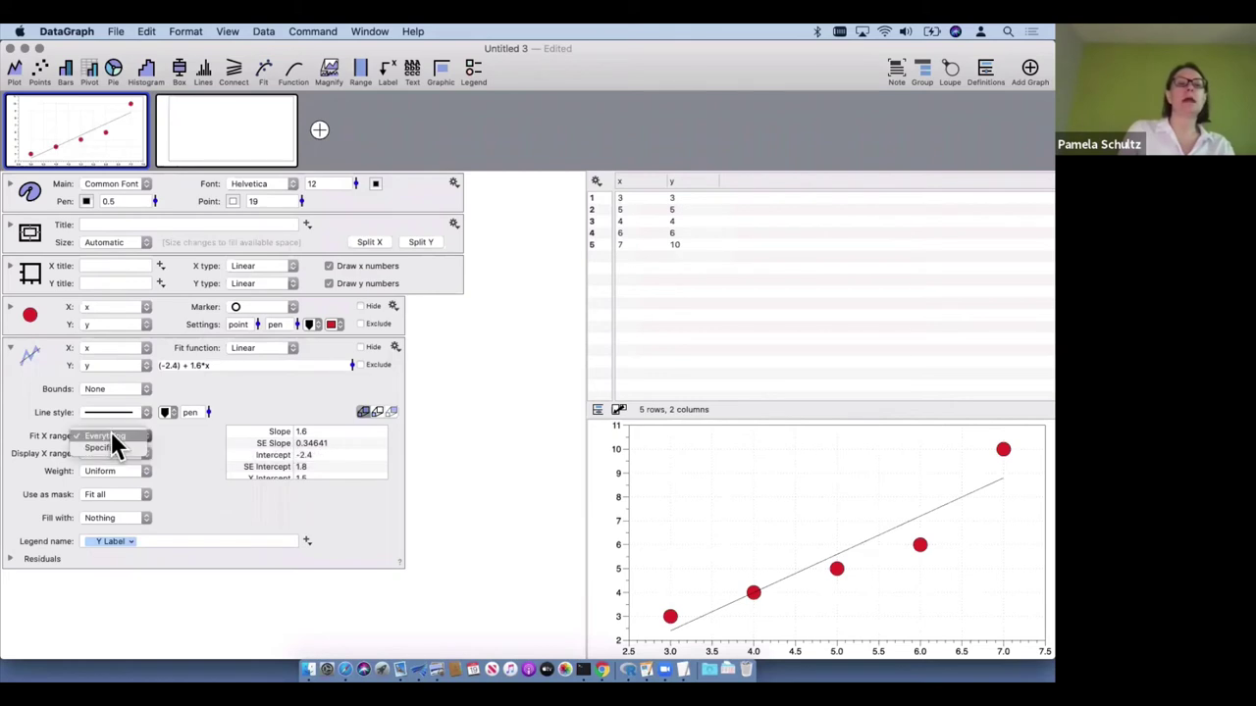
Switch the Fit X range to Specified and limit it to -∞,6
{"action": "left_click", "coordinate": [111, 433]}
{"action": "left_click", "coordinate": [120, 447]}
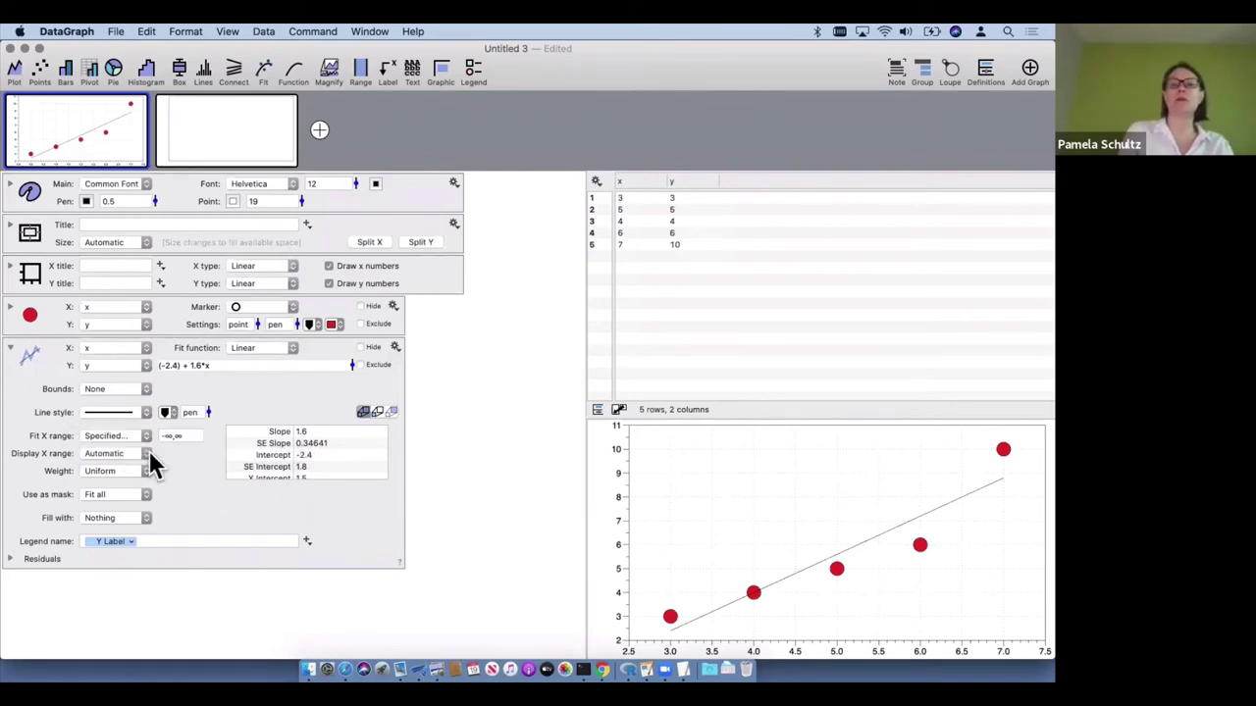
{"action": "left_click", "coordinate": [184, 434]}
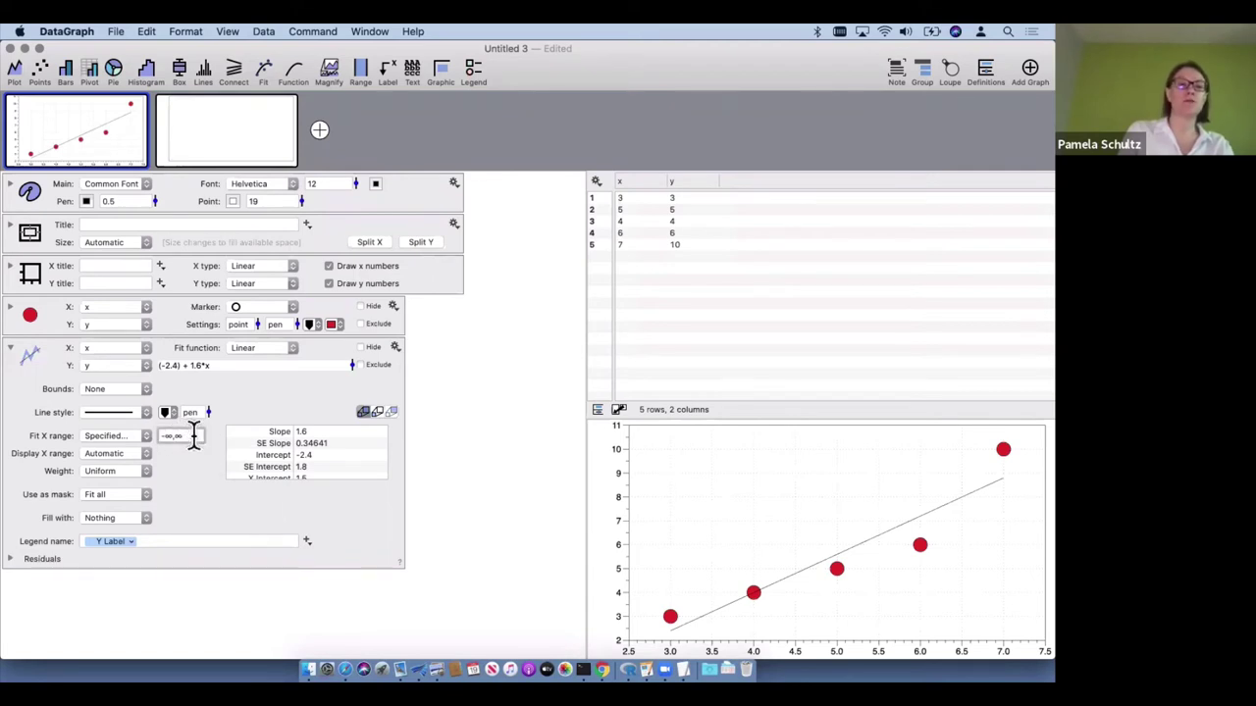
{"action": "key", "text": "BackSpace"}
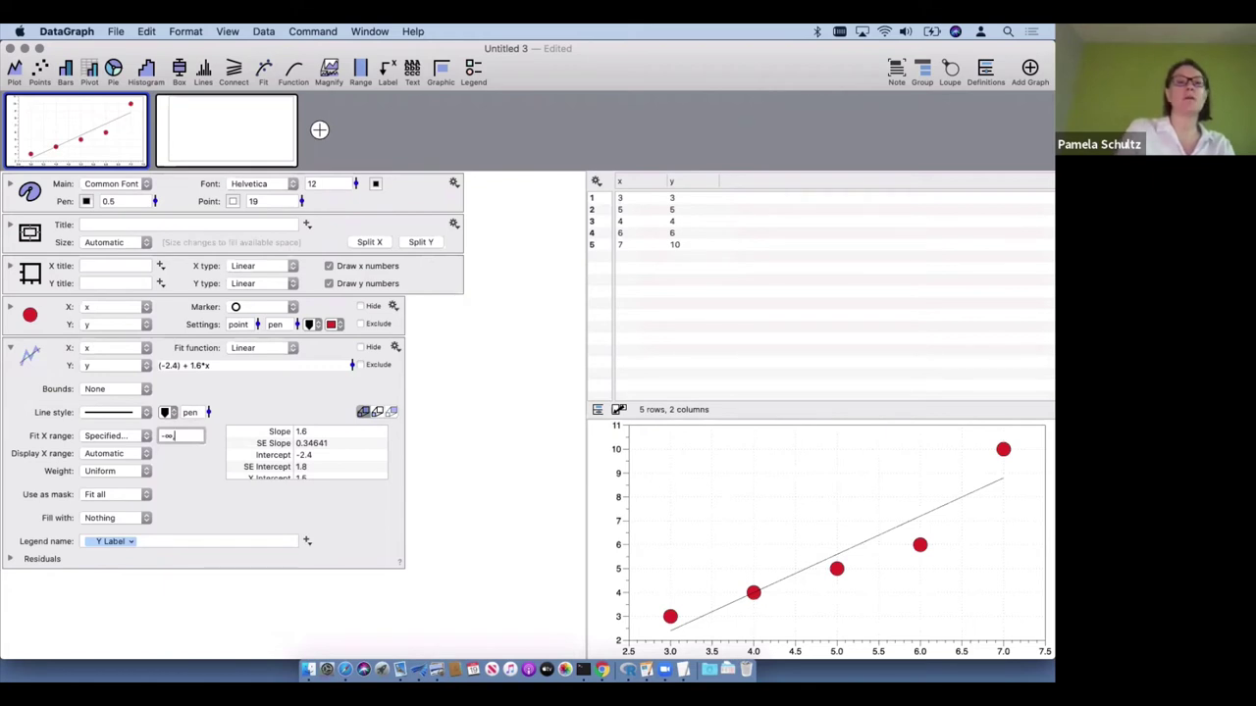
{"action": "type", "text": "6"}
{"action": "key", "text": "Return"}
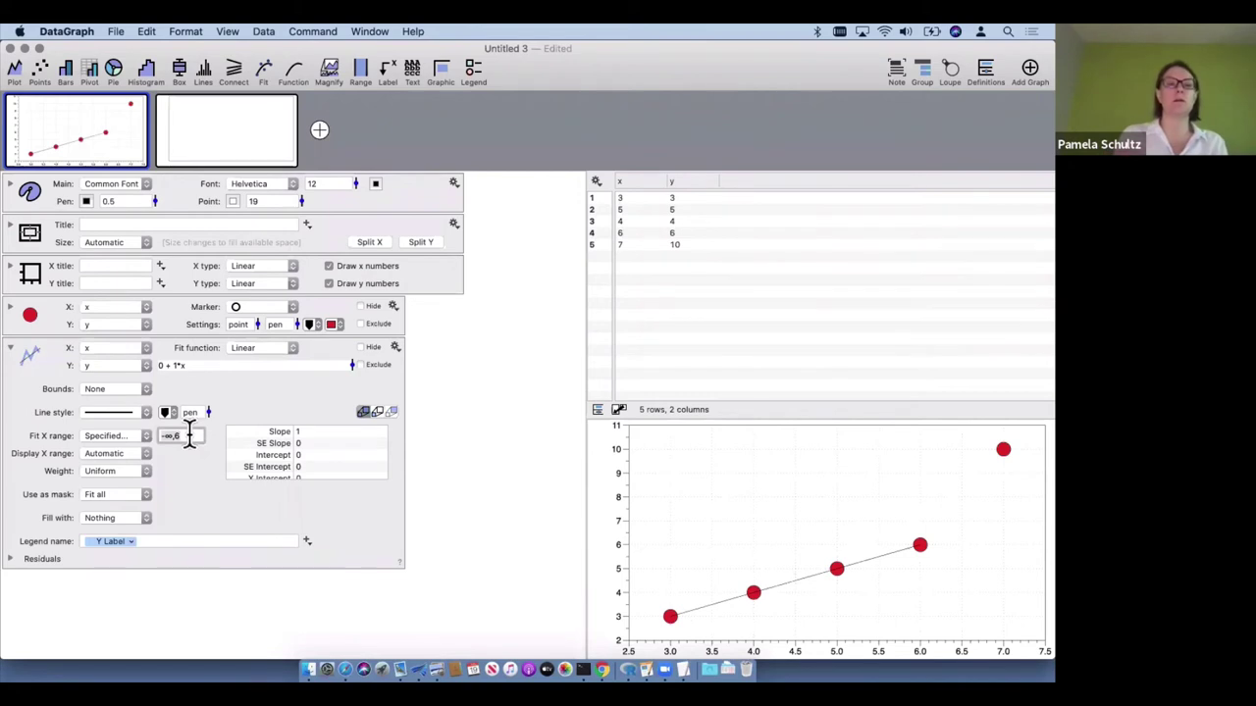
Reset the upper limit of the Fit X range to ∞
{"action": "key", "text": "BackSpace"}
{"action": "type", "text": "∞"}
{"action": "key", "text": "Return"}
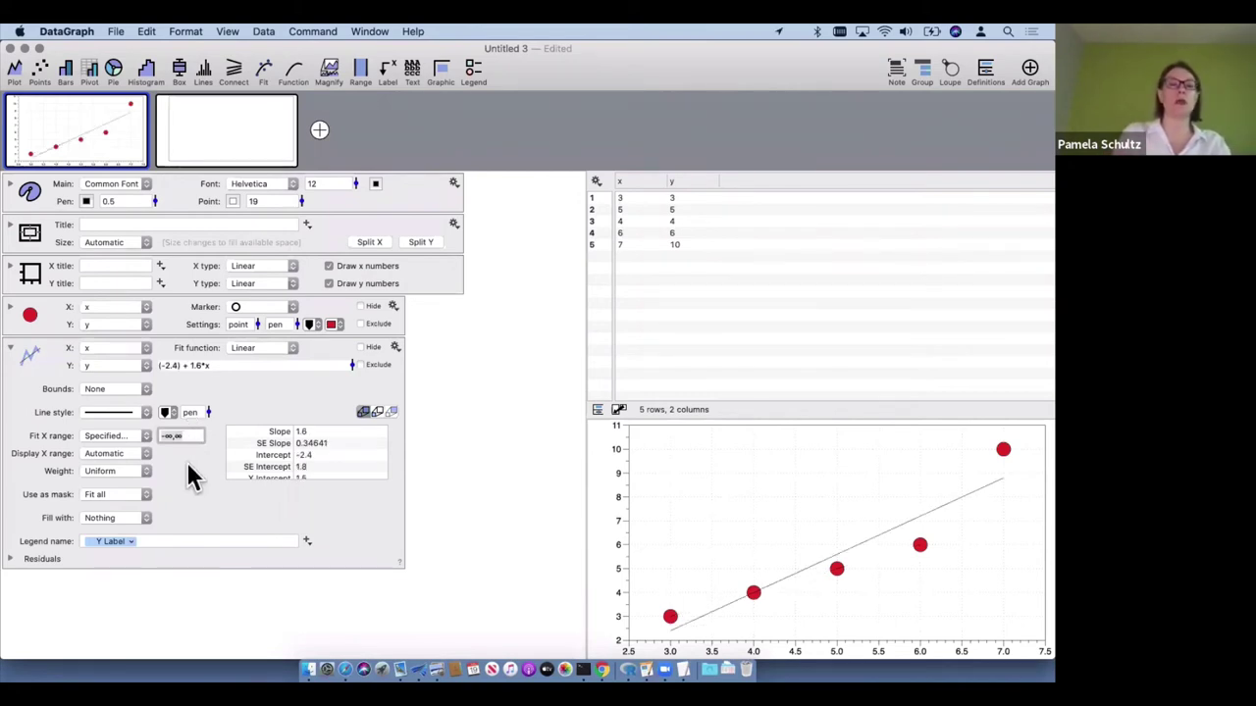
Try extending the fit's Display X range to include 0, and undo the change
{"action": "left_click", "coordinate": [112, 457]}
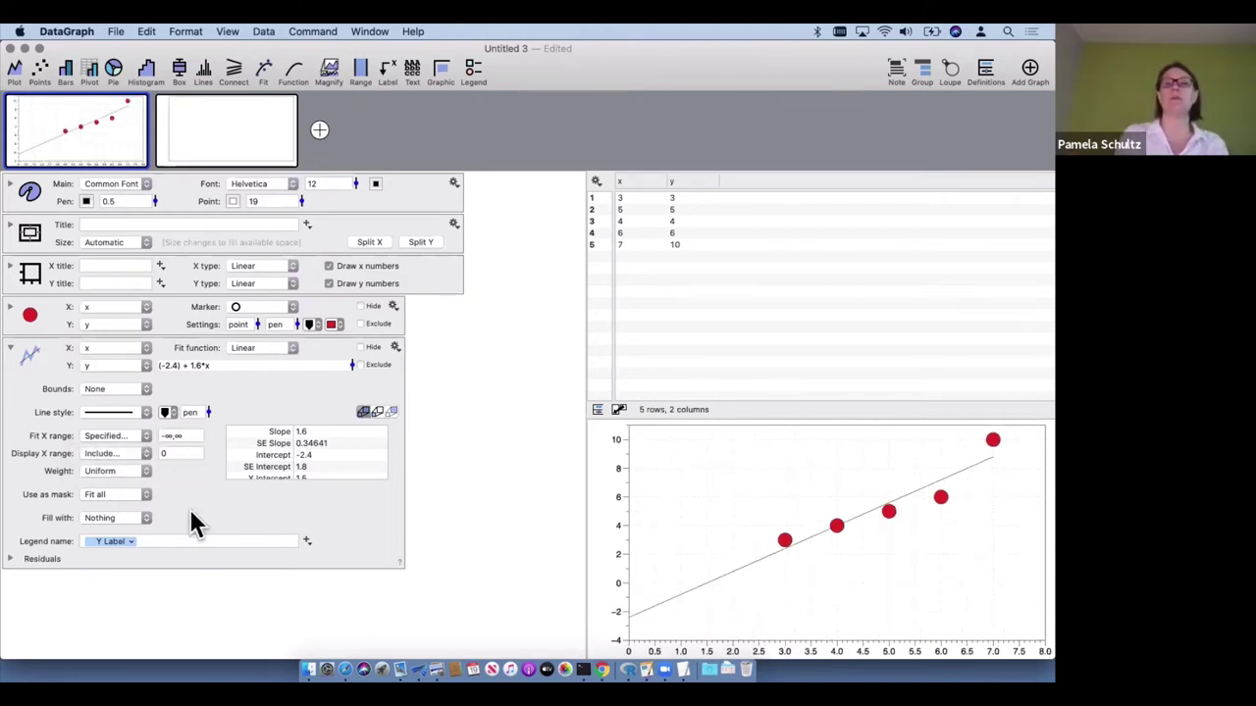
{"action": "key", "text": "super+z"}
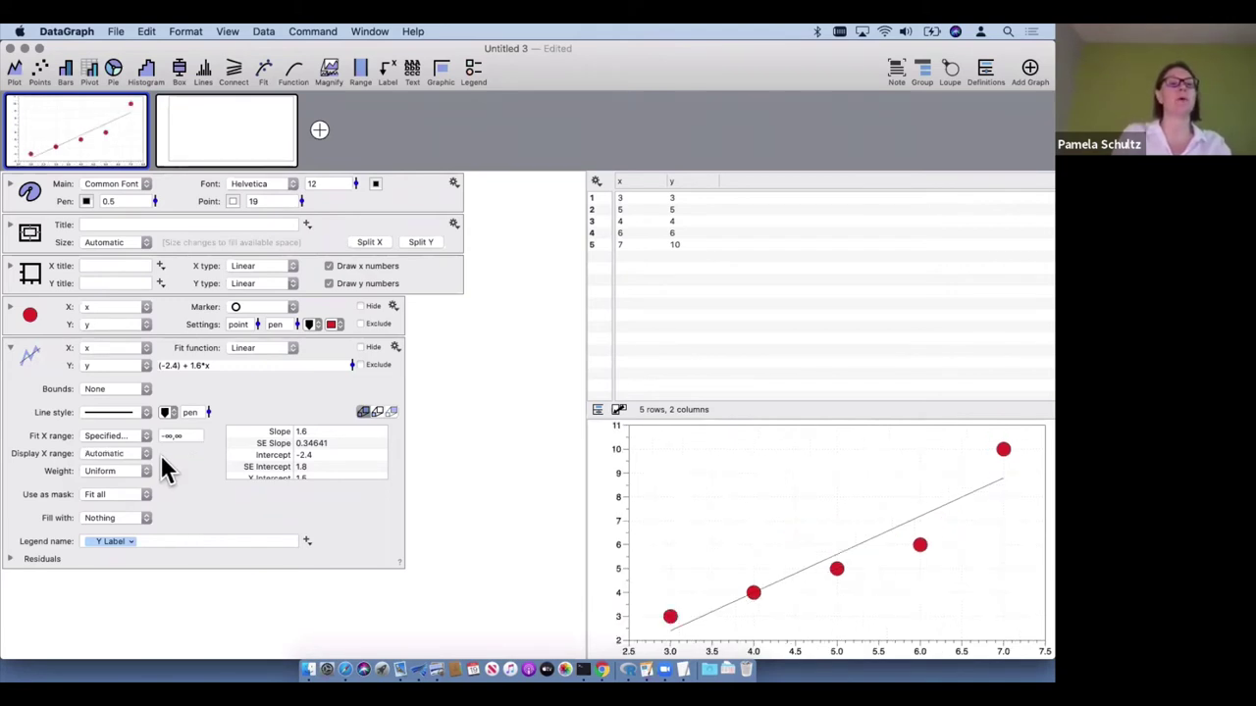
Examine the weighting options offered for the fit
{"action": "left_click", "coordinate": [122, 471]}
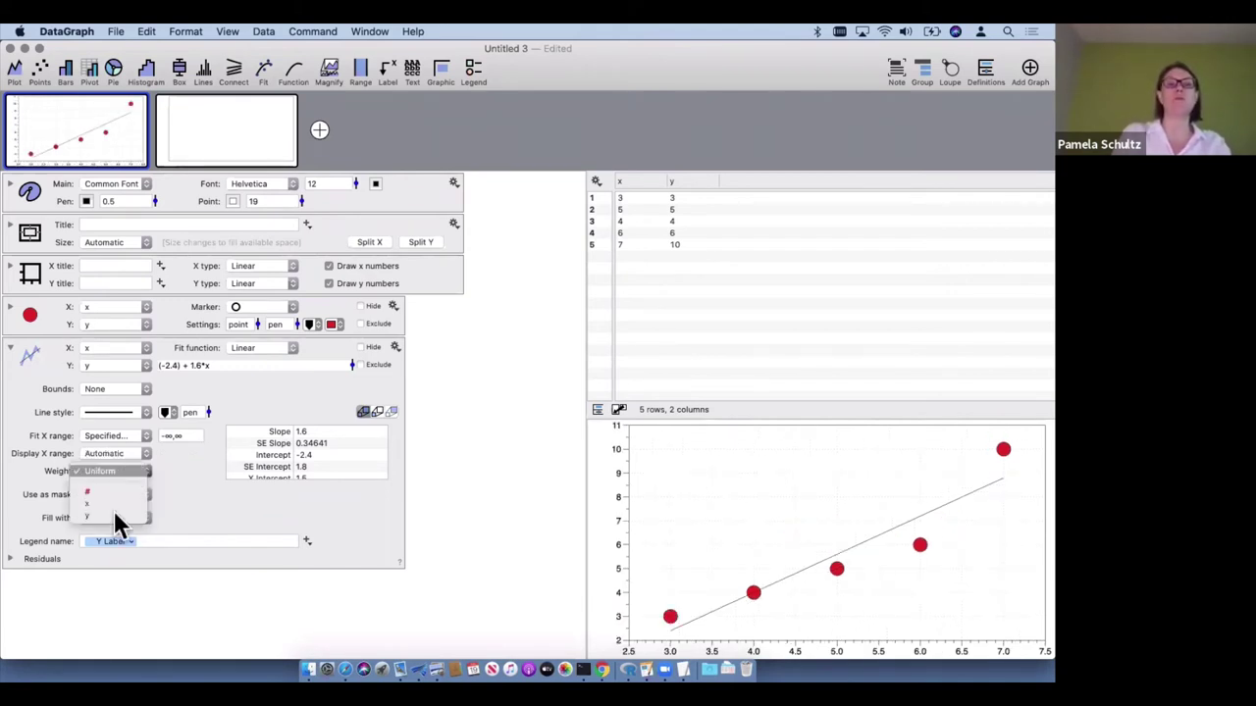
{"action": "left_click", "coordinate": [173, 483]}
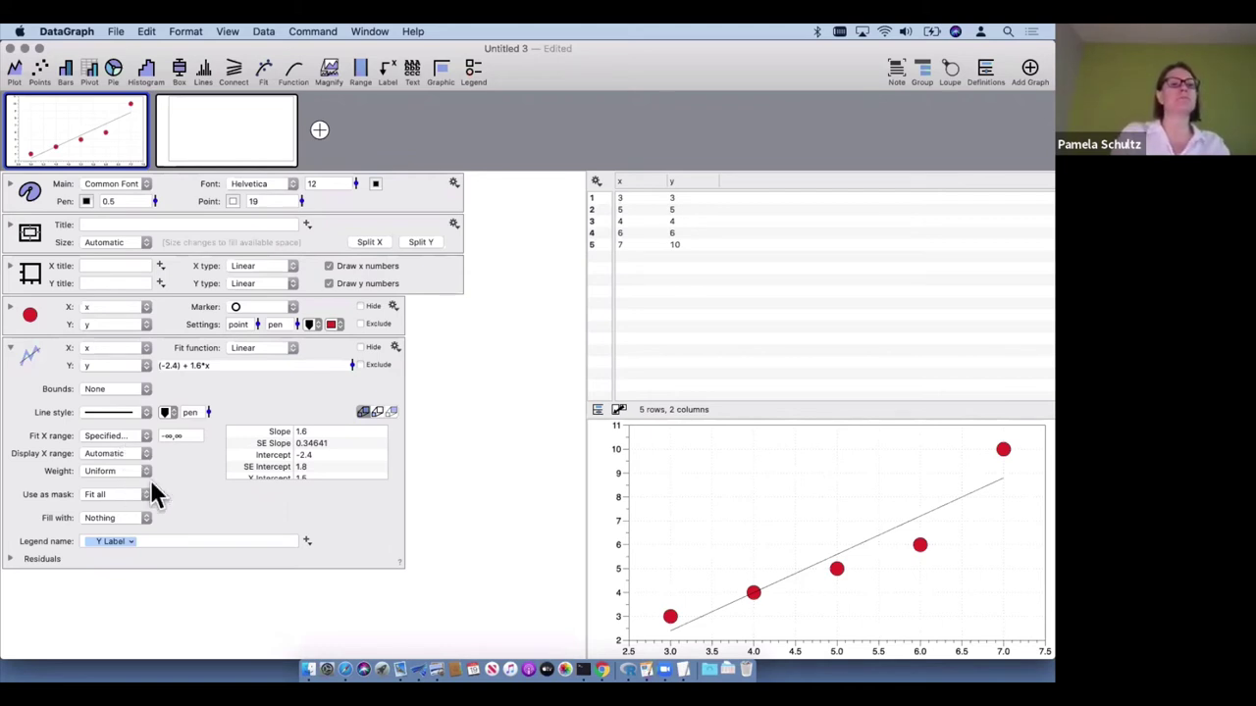
{"action": "left_click", "coordinate": [120, 471]}
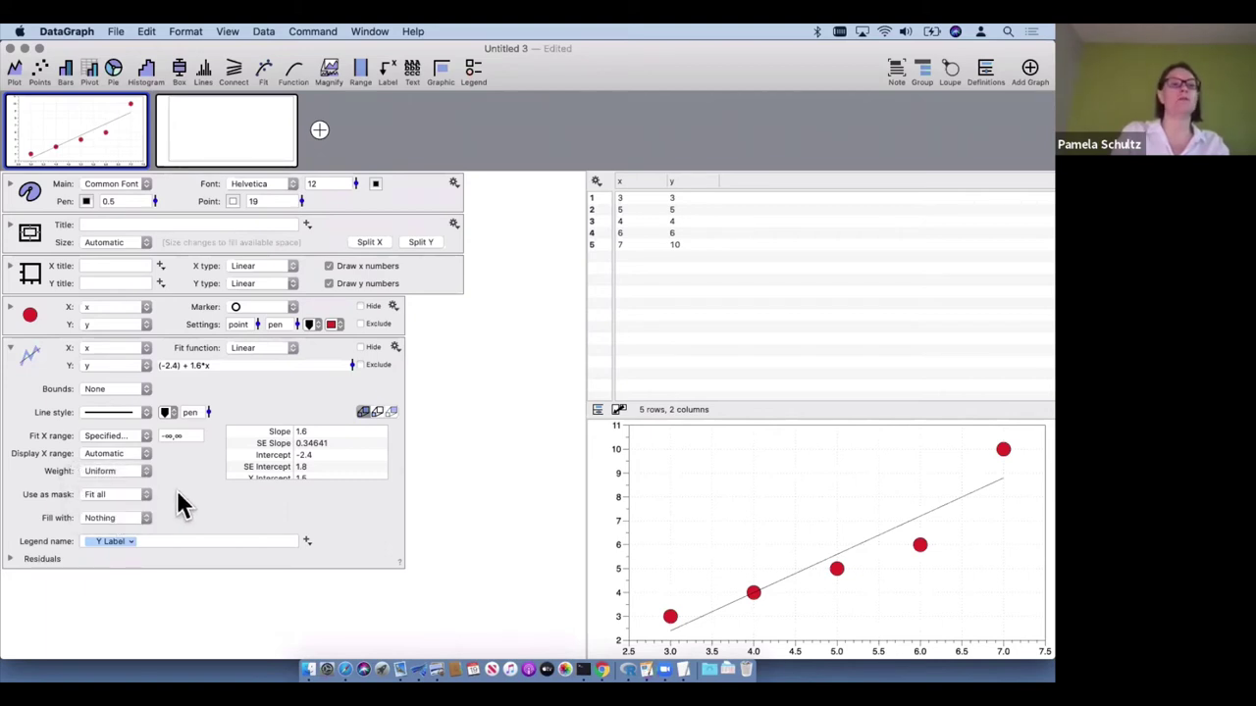
Fill the area under the fitted line with a solid color
{"action": "left_click", "coordinate": [115, 527]}
{"action": "left_click", "coordinate": [113, 537]}
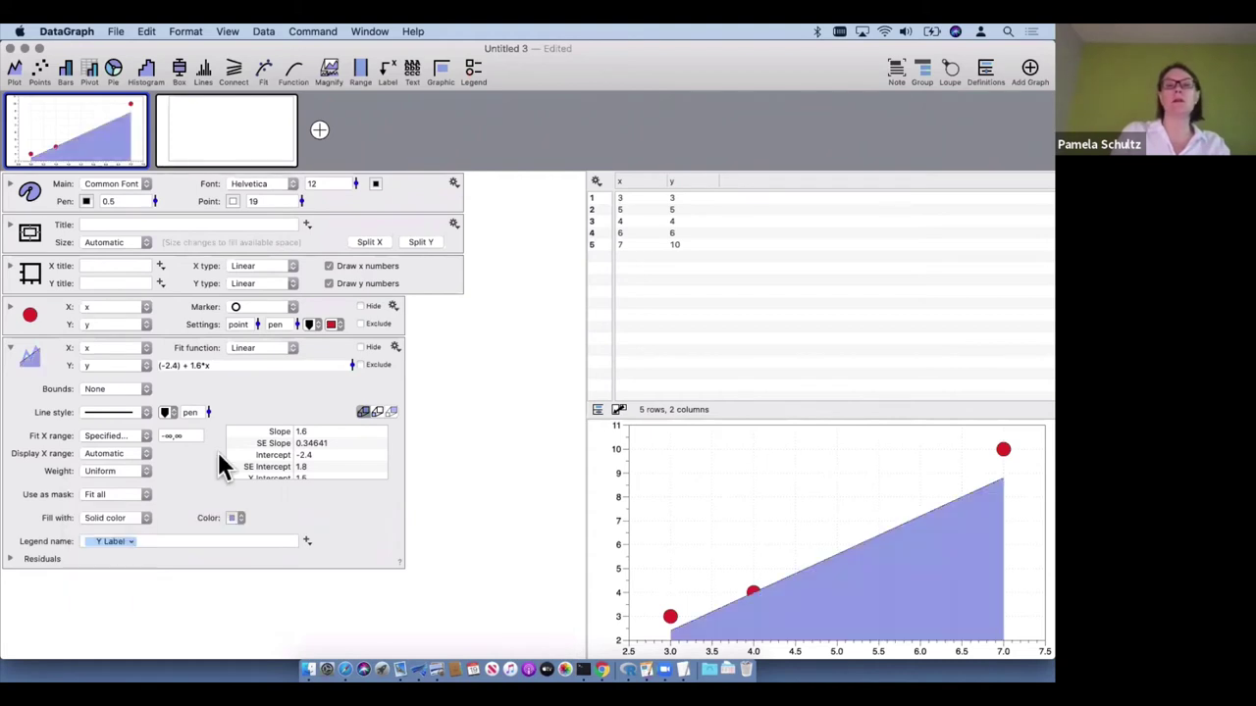
Move the Points command below the Fit command so the markers draw on top of the fill
{"action": "key", "text": "super+z"}
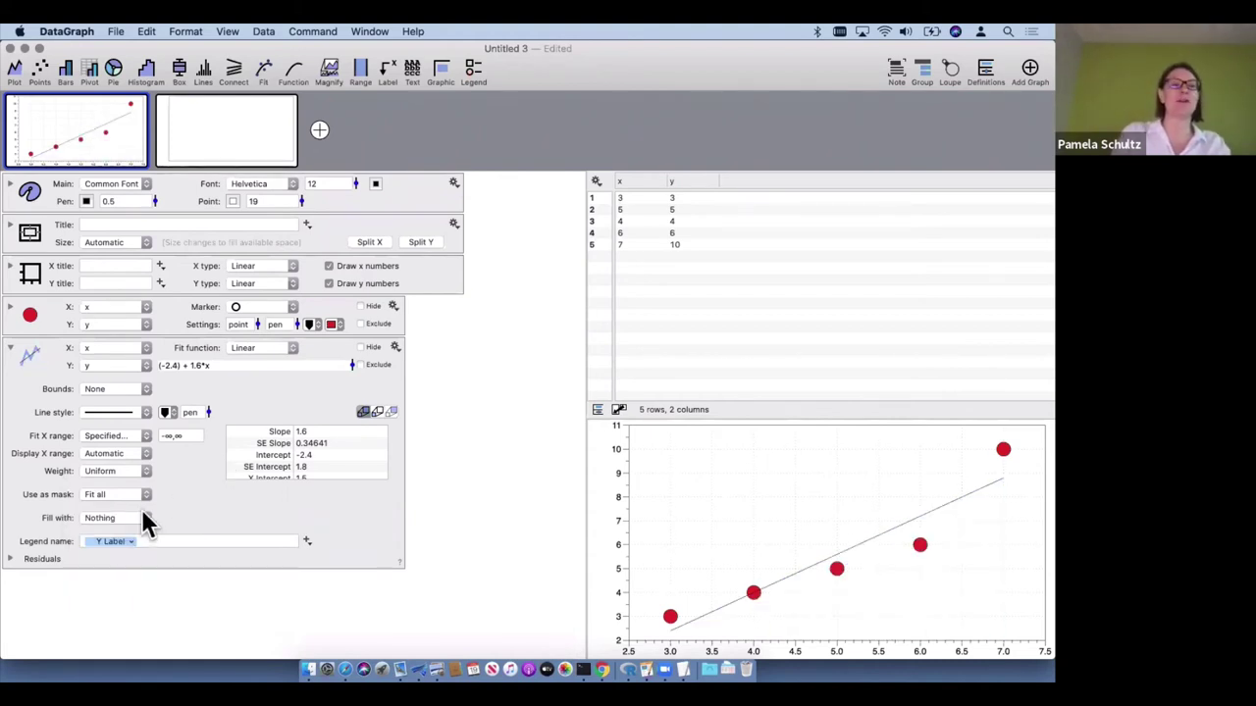
{"action": "key", "text": "super+shift+z"}
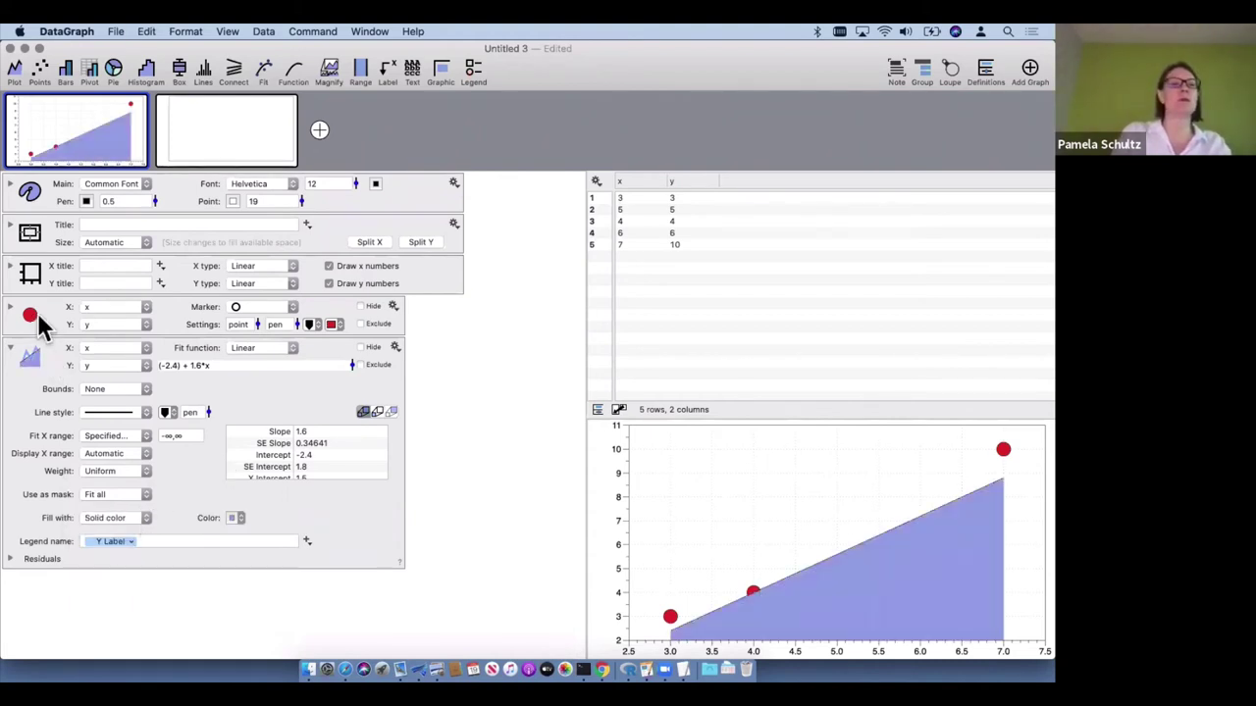
{"action": "left_click_drag", "start_coordinate": [47, 312], "coordinate": [50, 553]}
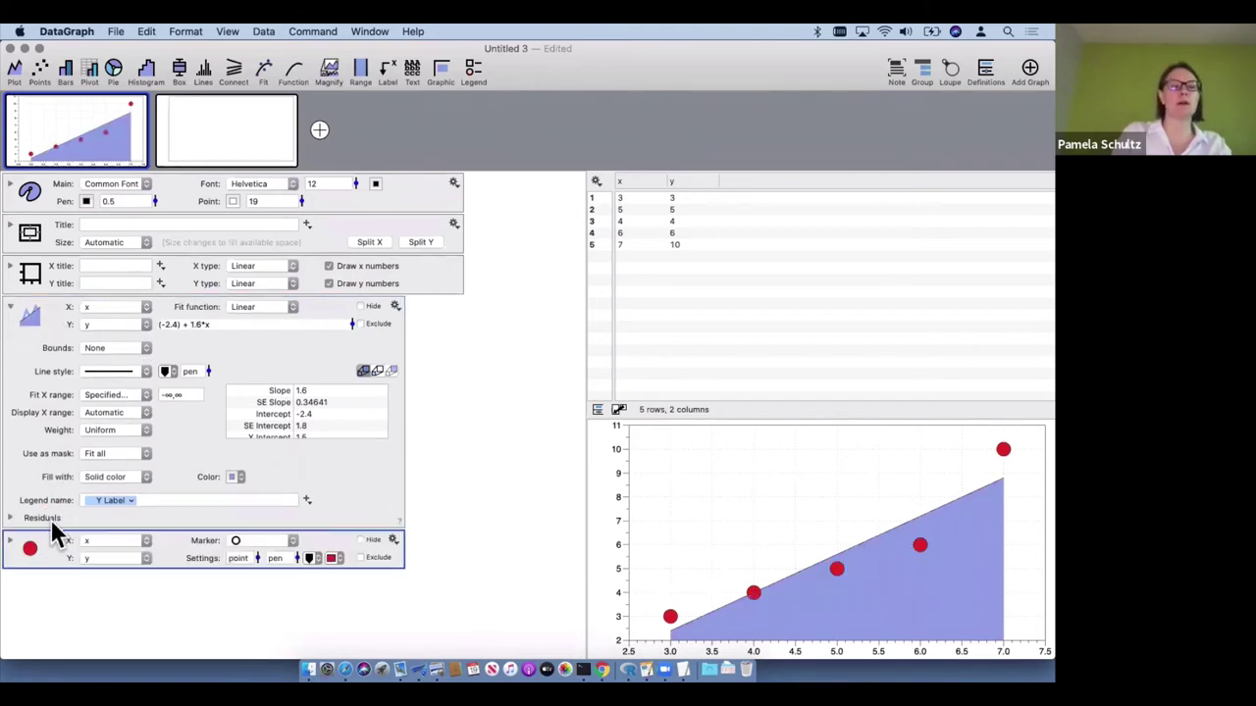
Undo the reordering of the Points and Fit commands and set the fit's fill to Nothing
{"action": "left_click", "coordinate": [130, 452]}
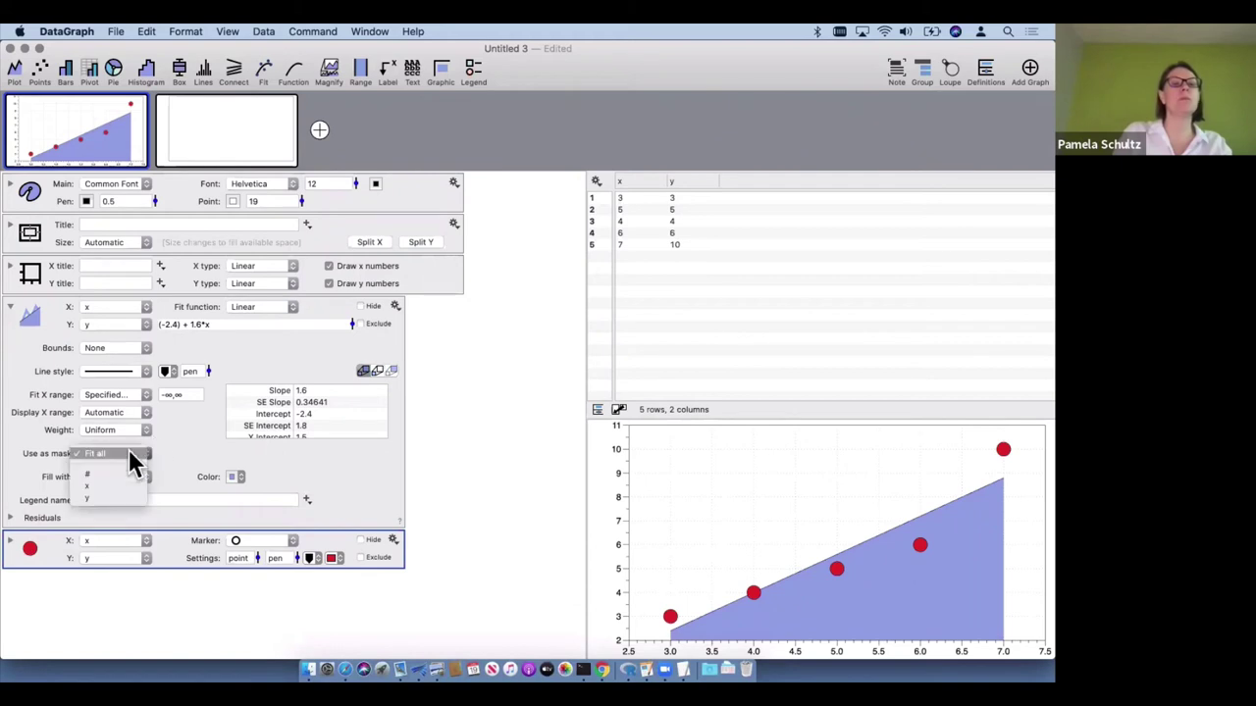
{"action": "left_click", "coordinate": [177, 431]}
{"action": "key", "text": "super+z"}
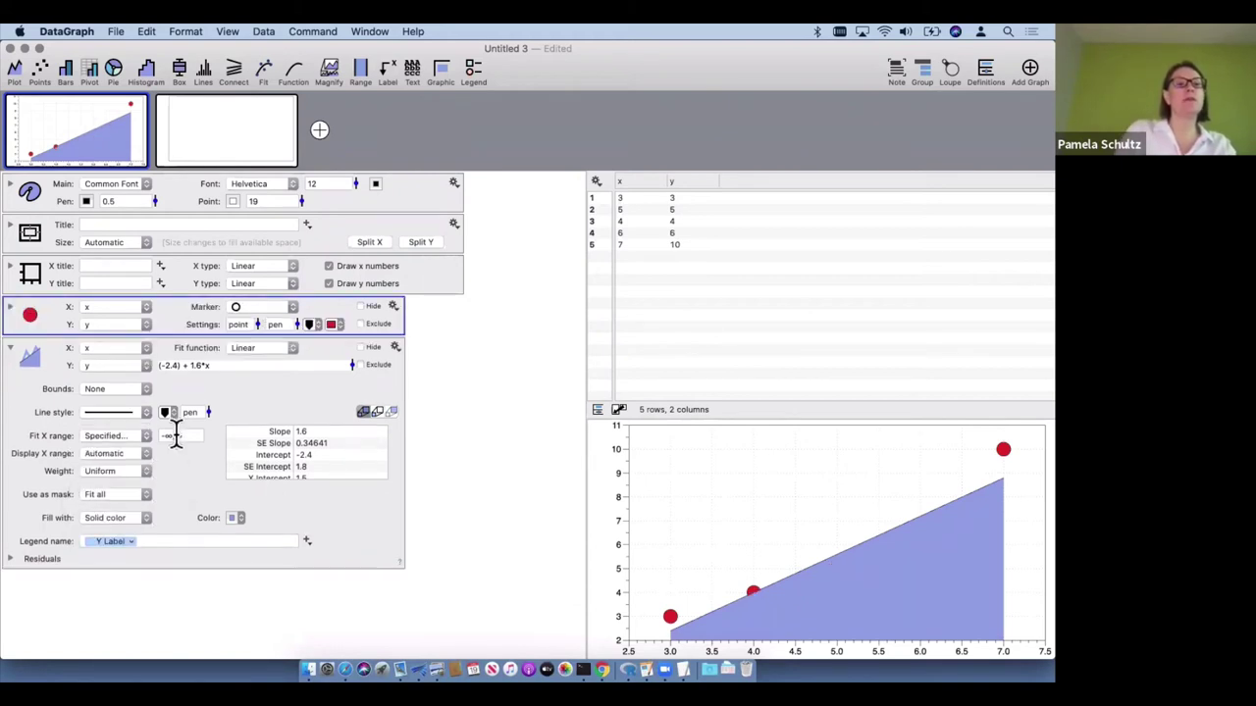
{"action": "left_click_drag", "start_coordinate": [108, 517], "coordinate": [165, 495]}
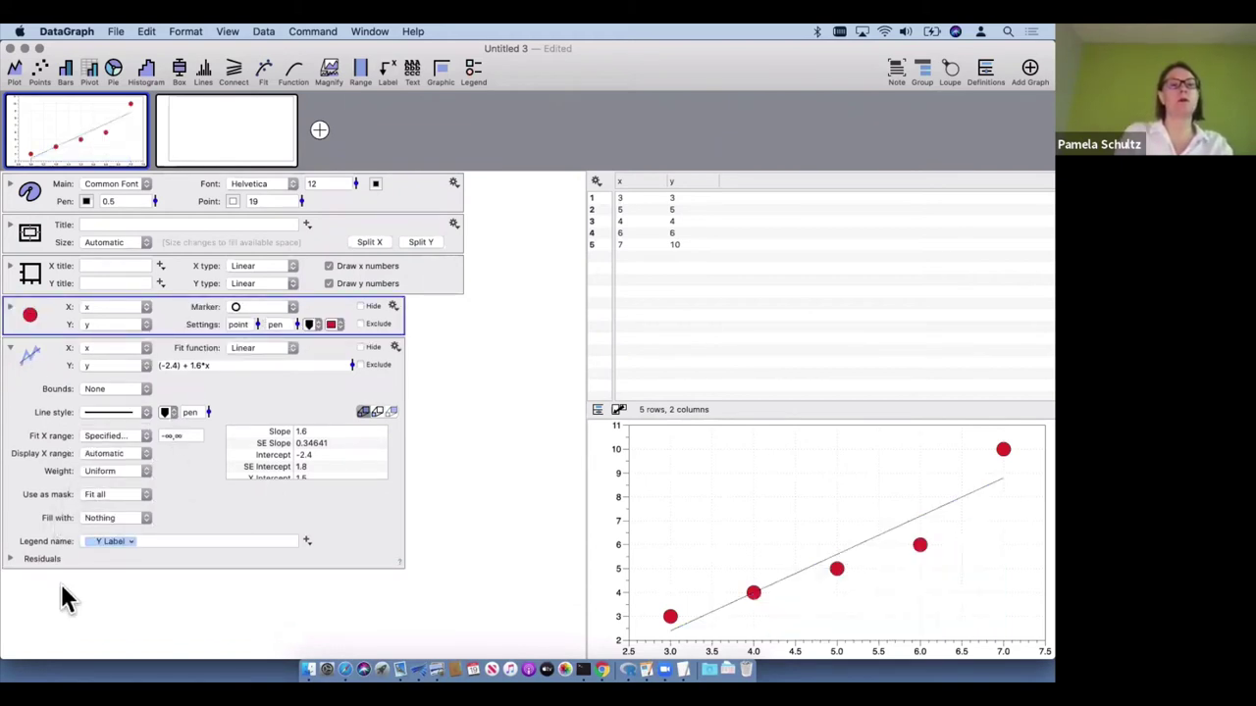
Expand the fit's residuals and try the option to remove outliers and fit again
{"action": "left_click", "coordinate": [10, 559]}
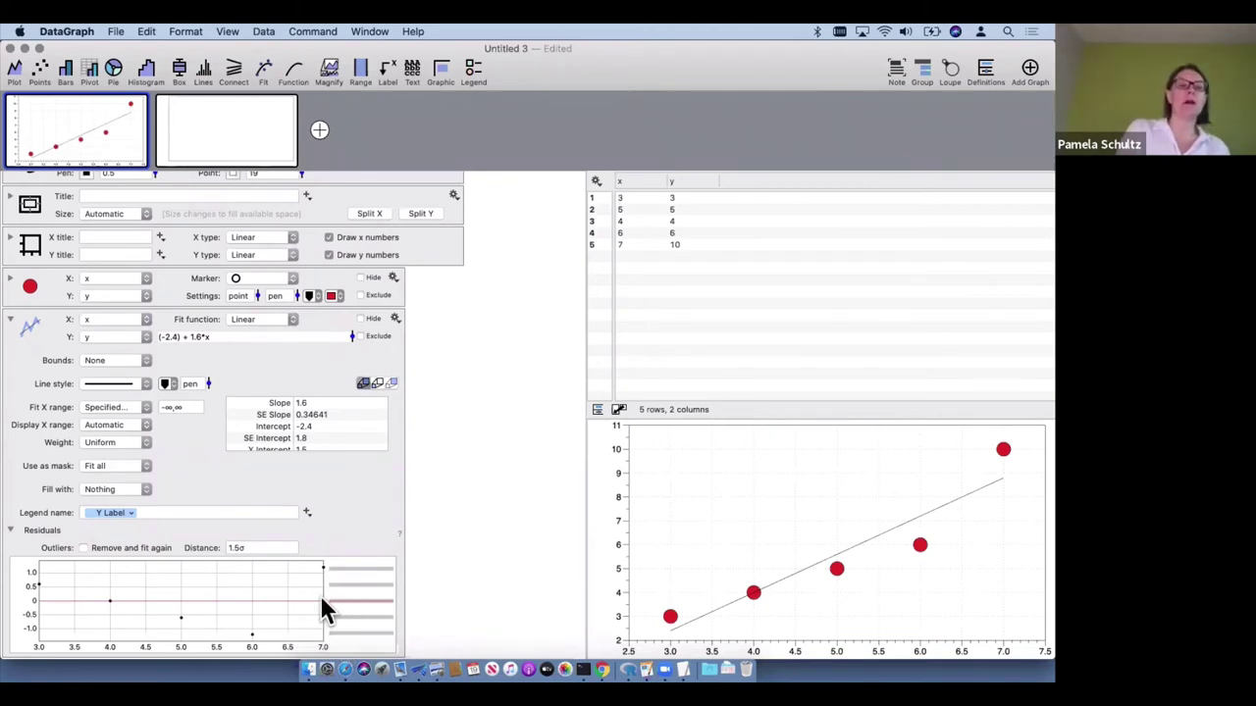
{"action": "left_click", "coordinate": [114, 549]}
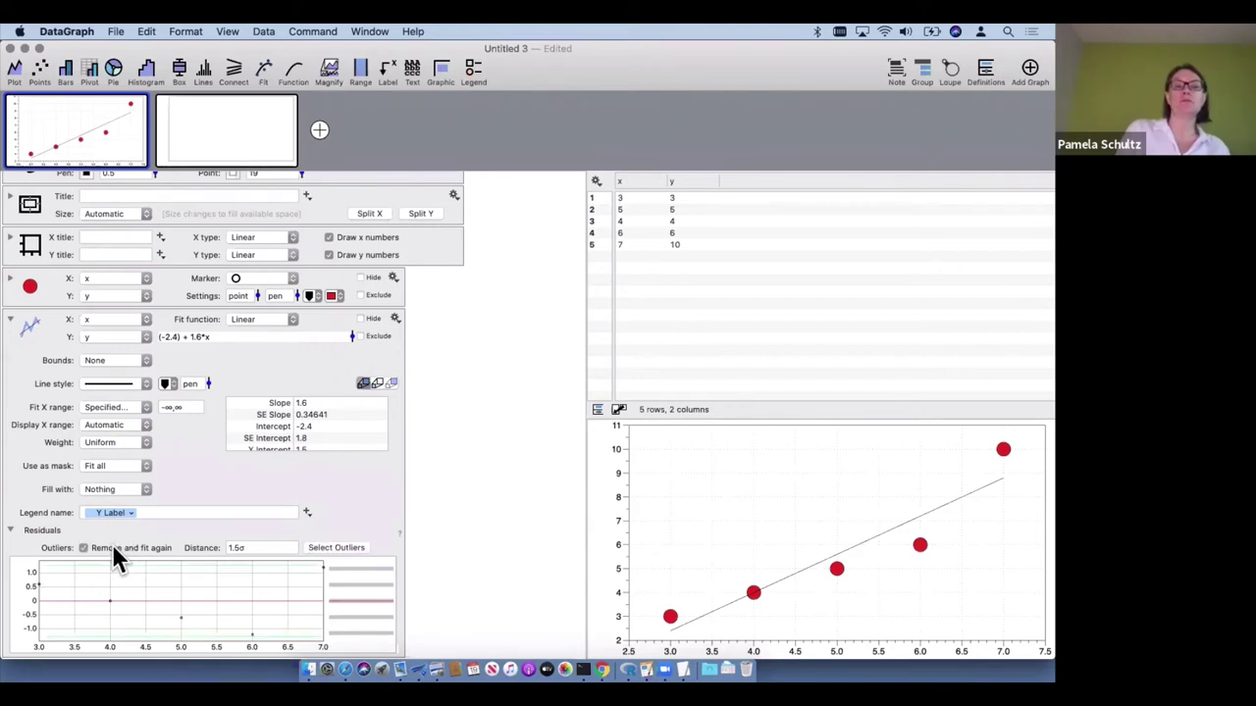
{"action": "left_click", "coordinate": [113, 549]}
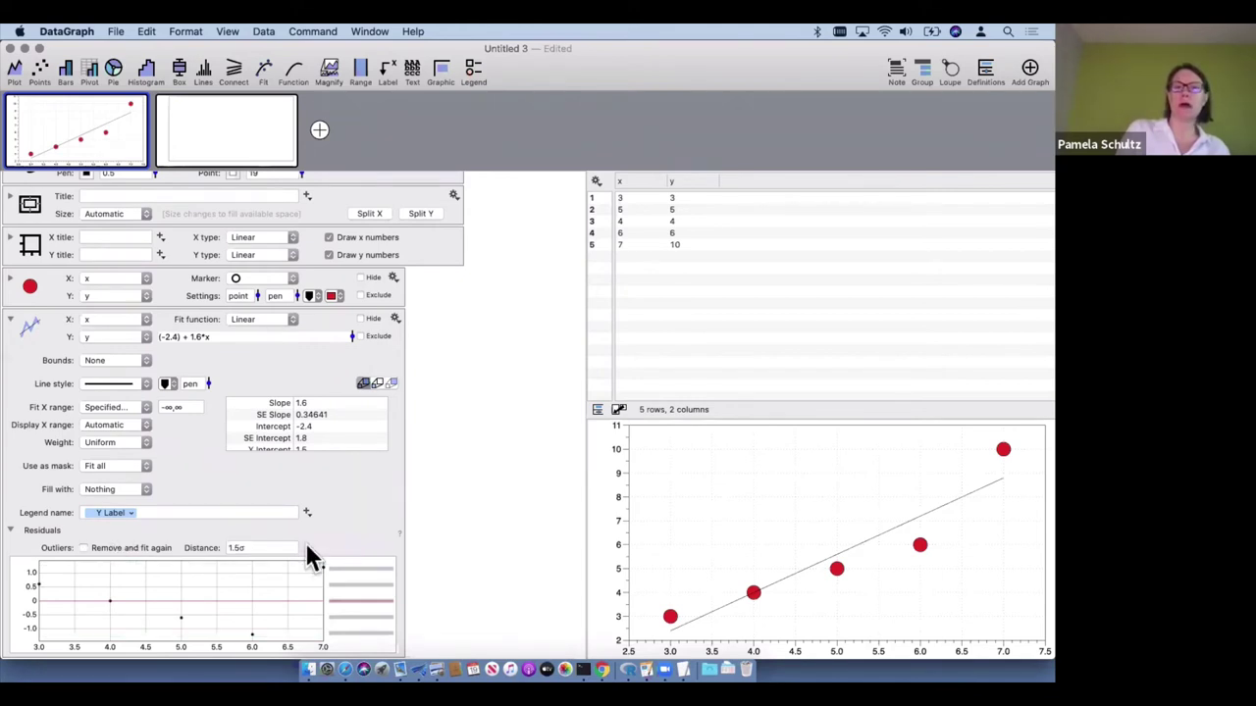
Enable removing outliers and fitting again, with an outlier distance of 2σ
{"action": "left_click", "coordinate": [240, 548]}
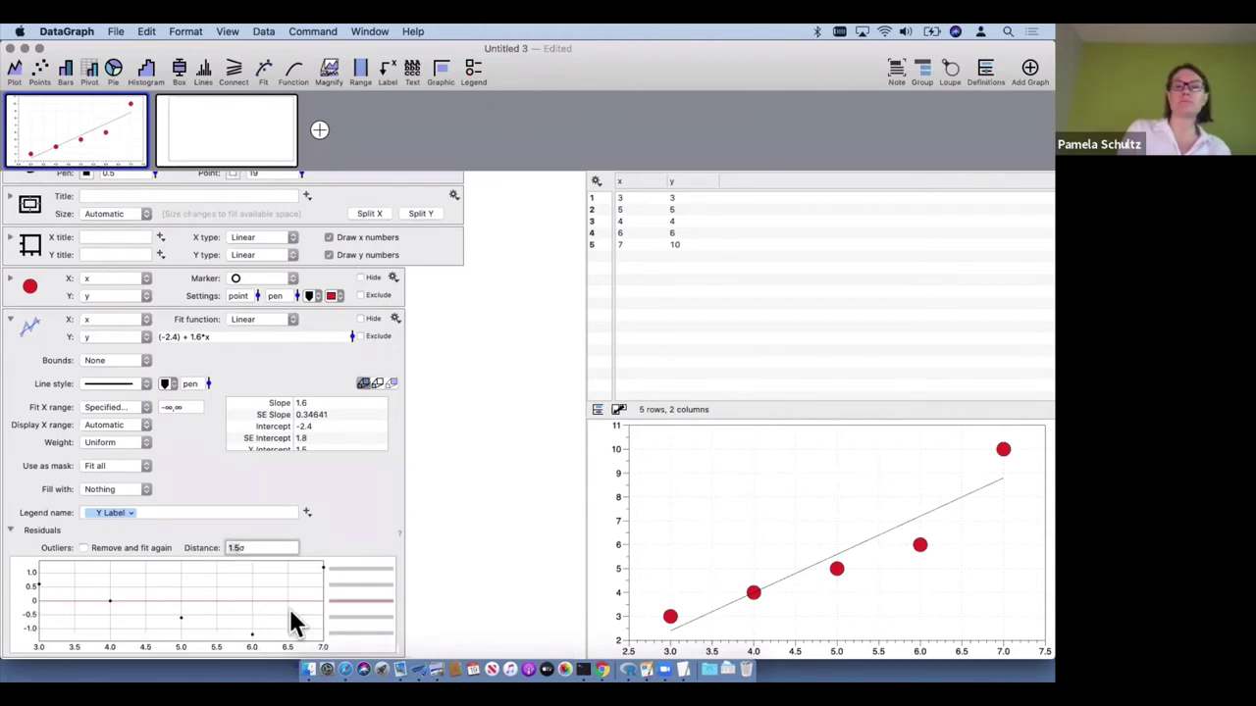
{"action": "left_click", "coordinate": [120, 547]}
{"action": "double_click", "coordinate": [235, 548]}
{"action": "type", "text": "2"}
{"action": "key", "text": "Return"}
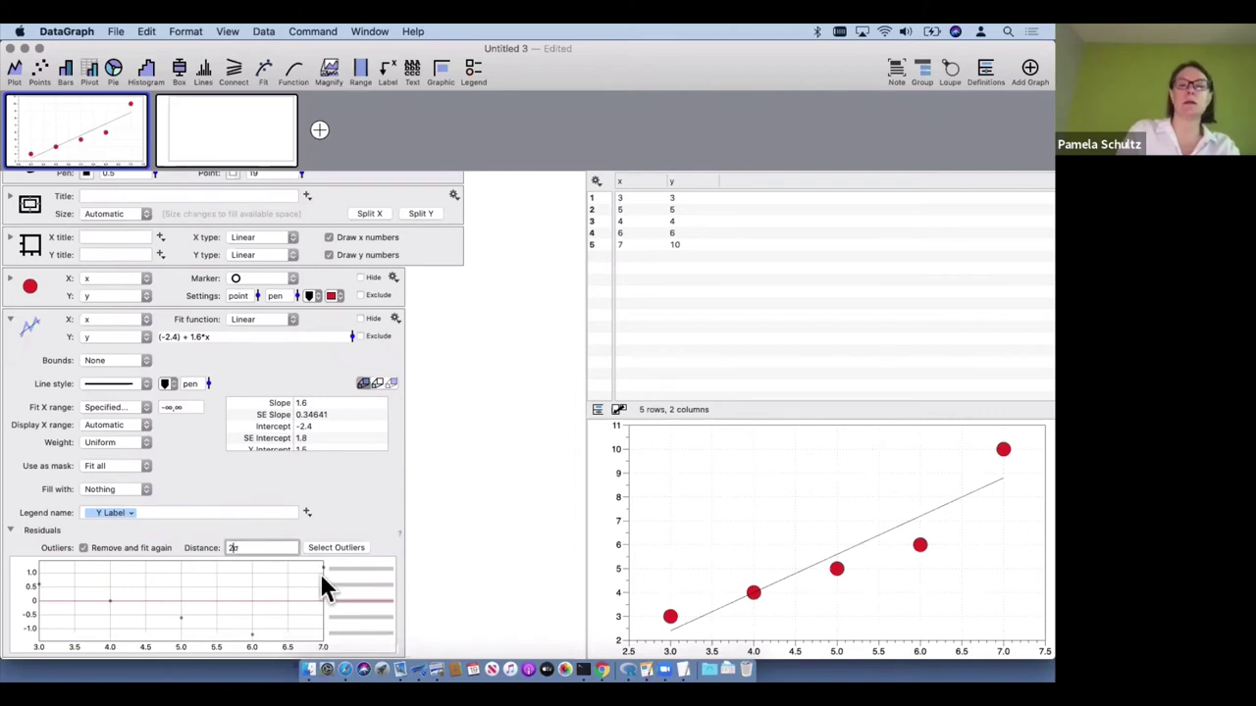
Set the outlier distance to 3σ and turn off removing outliers and fitting again
{"action": "type", "text": "3"}
{"action": "key", "text": "Return"}
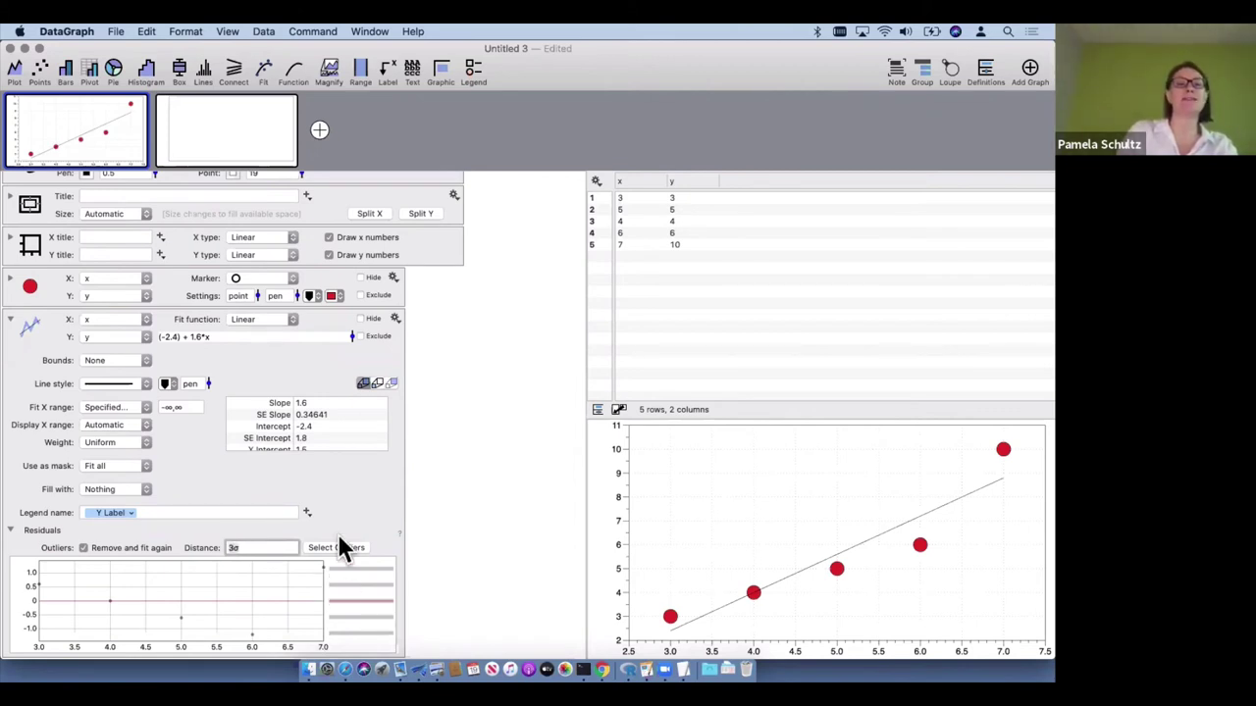
{"action": "left_click", "coordinate": [235, 547]}
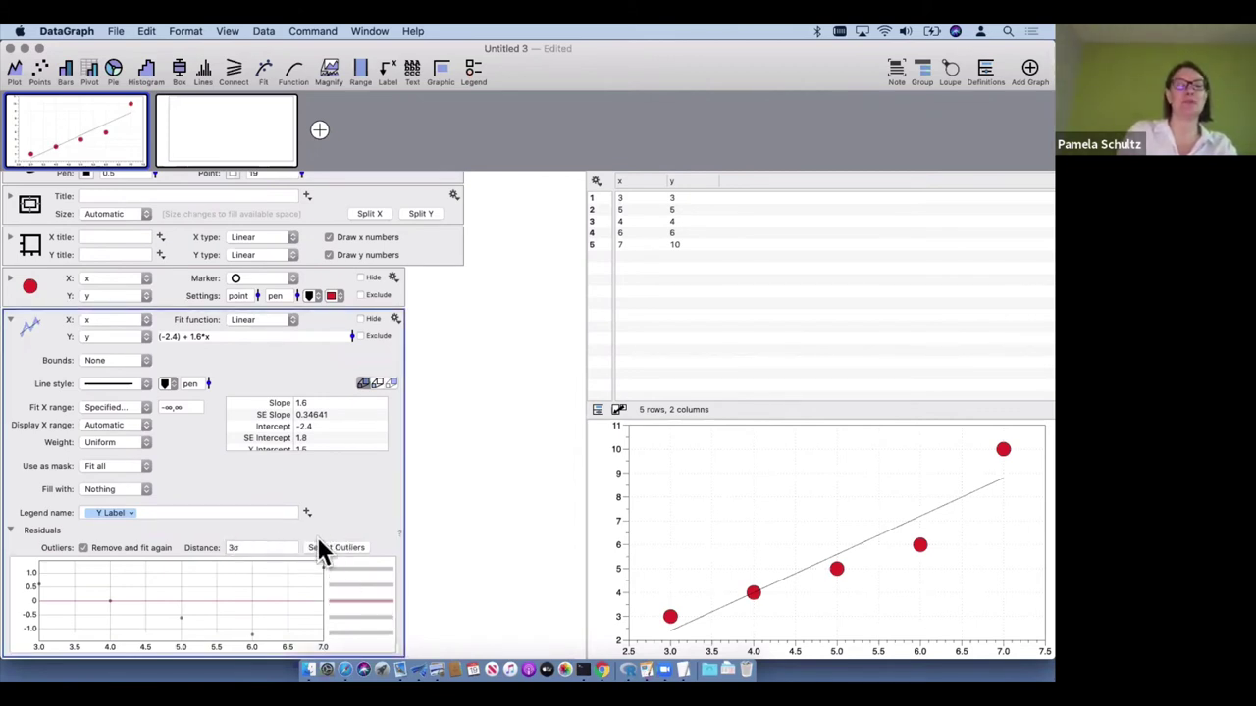
{"action": "left_click", "coordinate": [128, 548]}
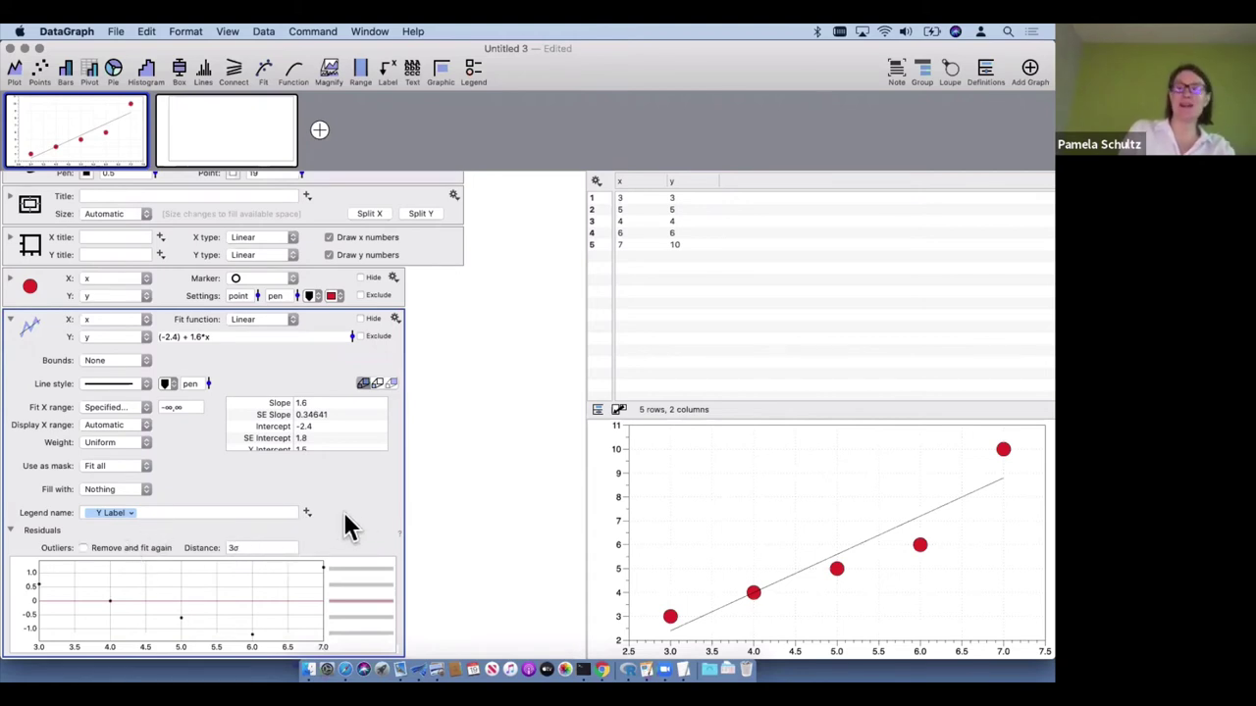
Examine the fit's statistics list and the values that can be extracted as variables, and collapse the fit's details
{"action": "scroll", "coordinate": [343, 415], "scroll_direction": "down", "scroll_amount": 3}
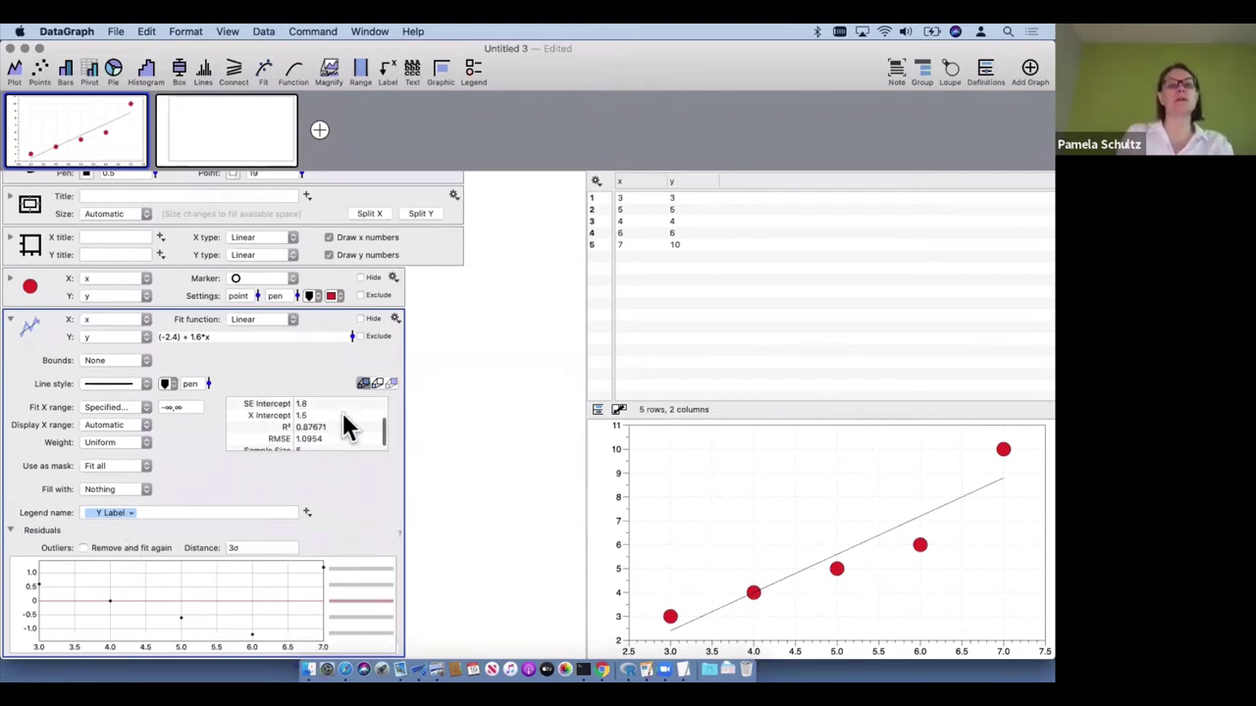
{"action": "scroll", "coordinate": [343, 415], "scroll_direction": "up", "scroll_amount": 3}
{"action": "scroll", "coordinate": [348, 424], "scroll_direction": "down", "scroll_amount": 3}
{"action": "scroll", "coordinate": [349, 424], "scroll_direction": "up", "scroll_amount": 3}
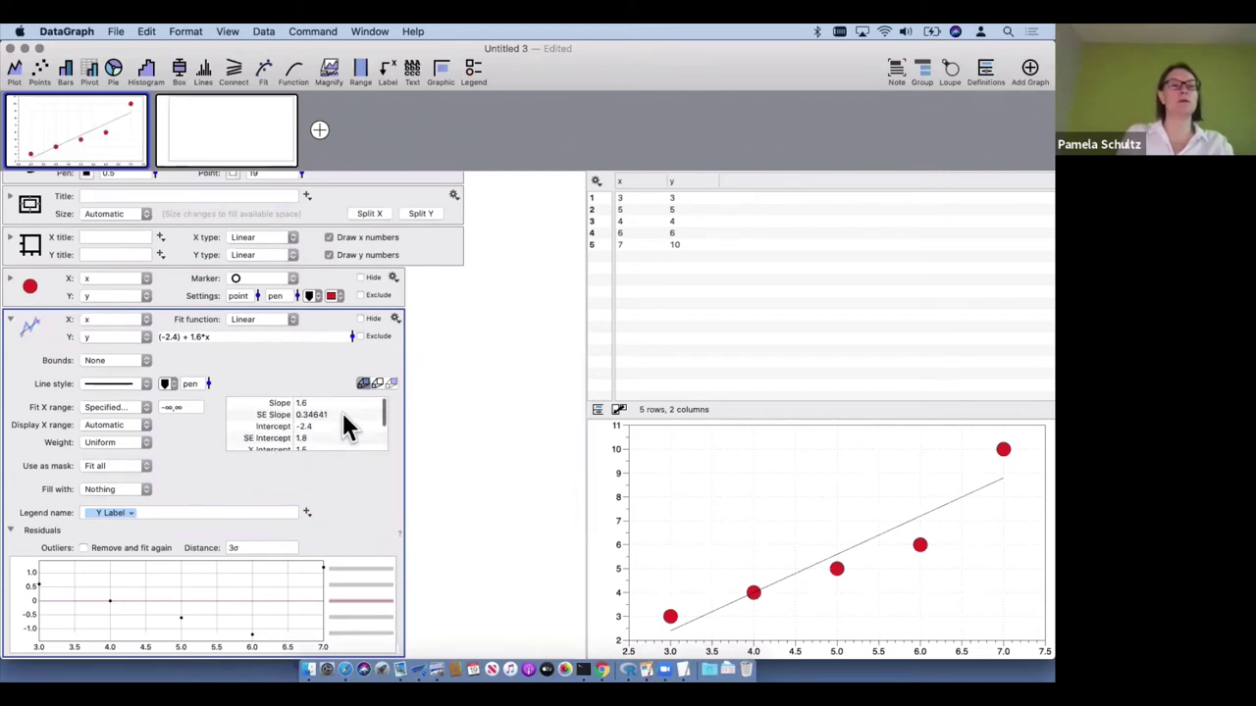
{"action": "left_click", "coordinate": [396, 321]}
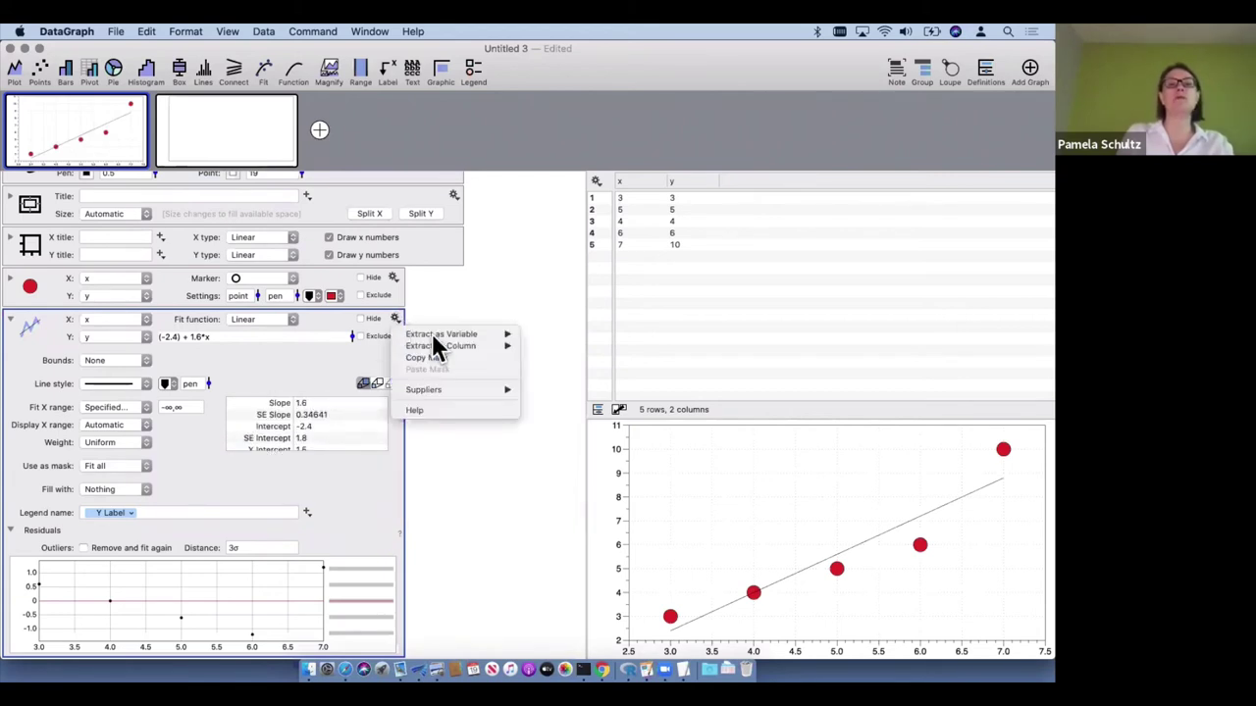
{"action": "mouse_move", "coordinate": [449, 336]}
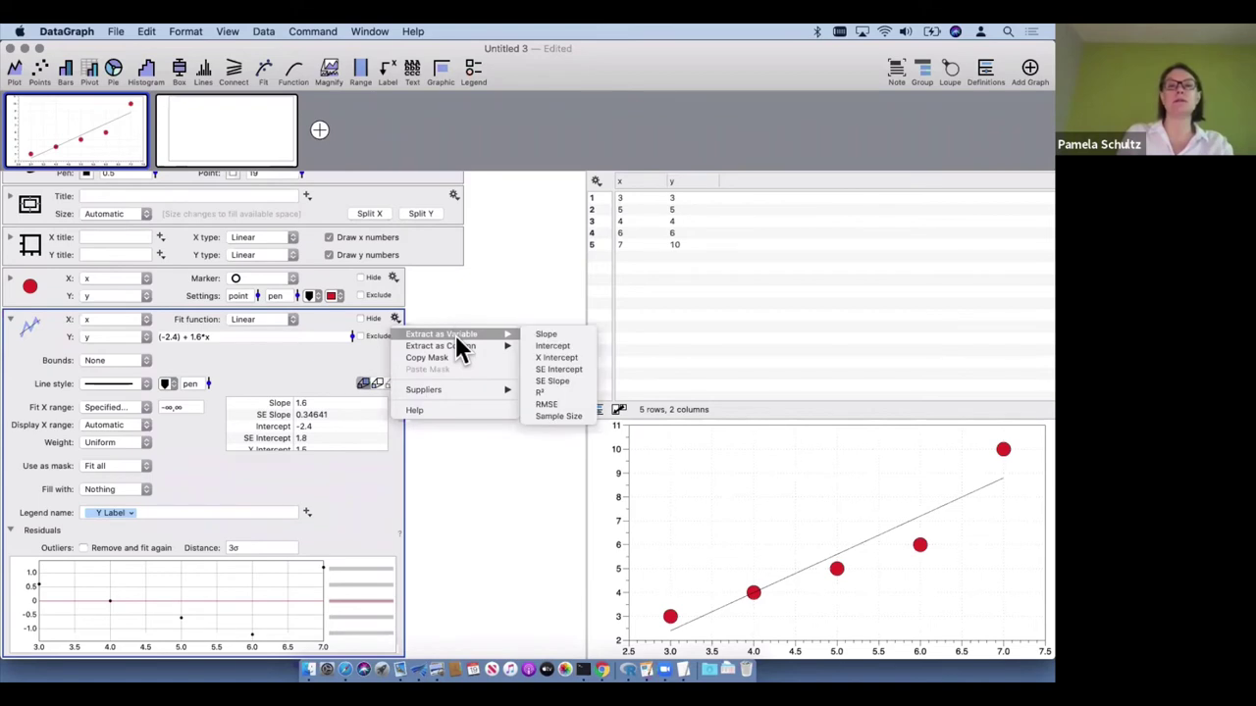
{"action": "left_click", "coordinate": [494, 296]}
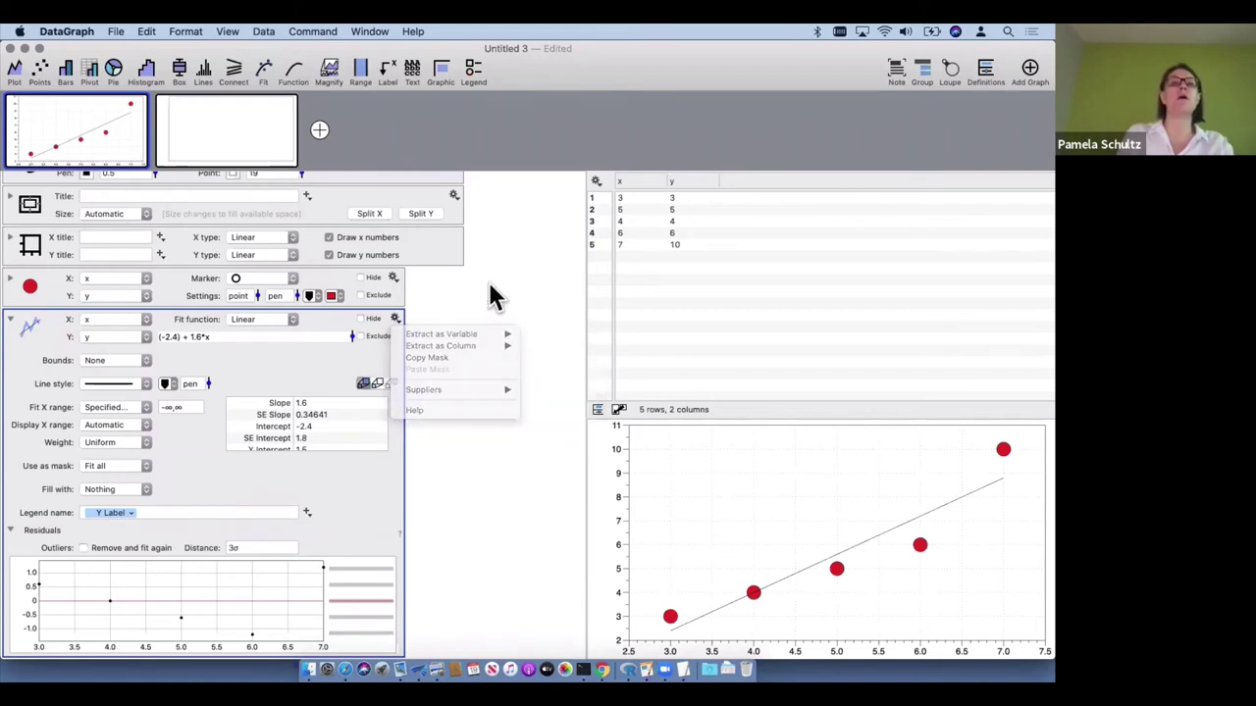
{"action": "left_click", "coordinate": [12, 320]}
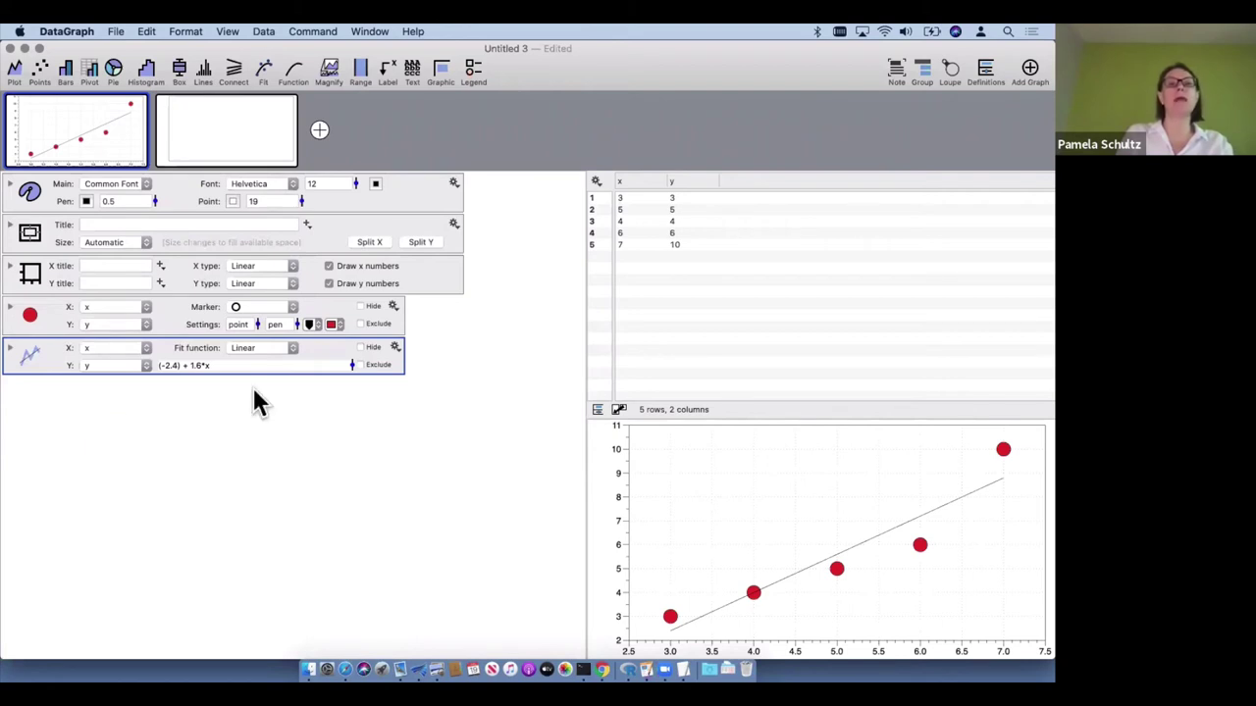
Add a Text command reading "R^2 = " followed by the linear fit's live R² value
{"action": "left_click", "coordinate": [411, 68]}
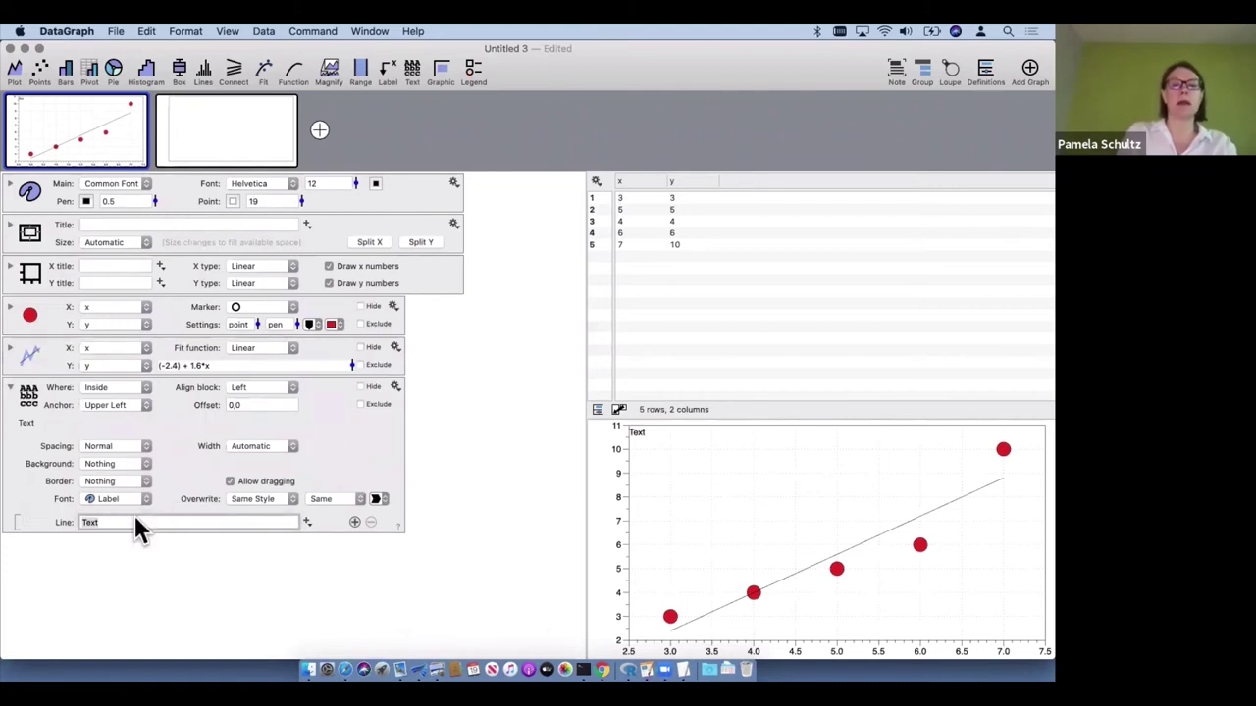
{"action": "type", "text": "R^2"}
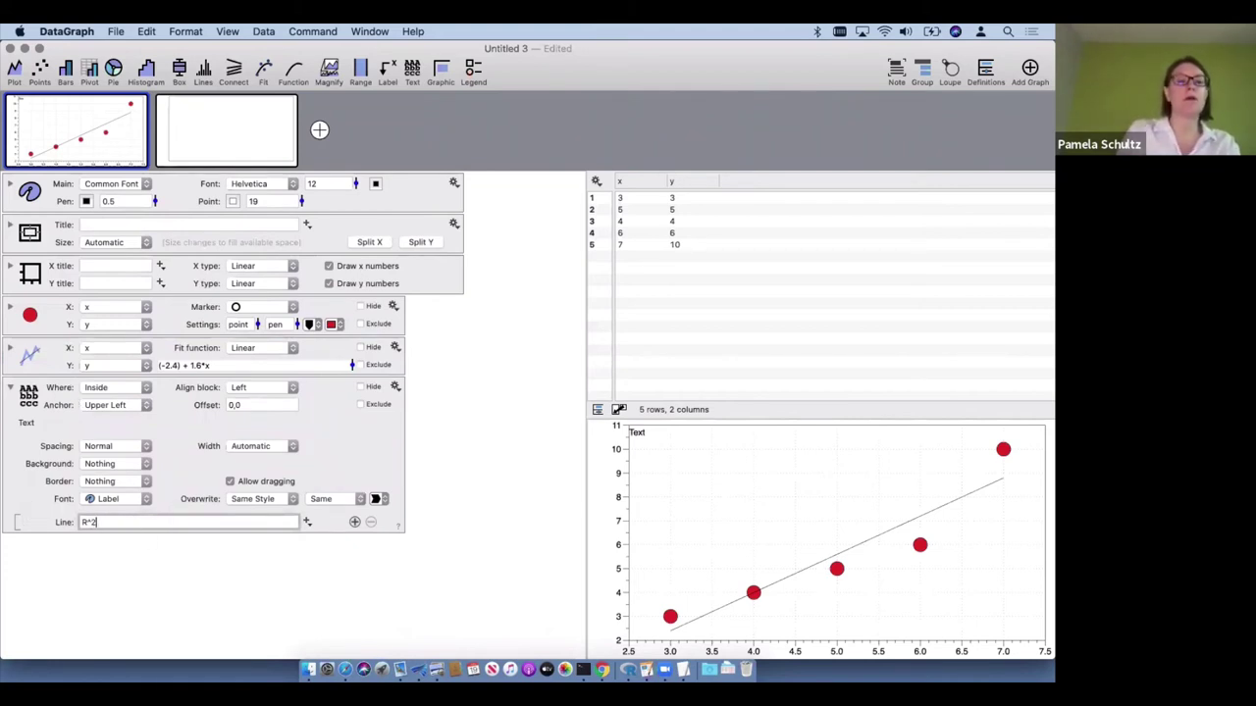
{"action": "type", "text": " ="}
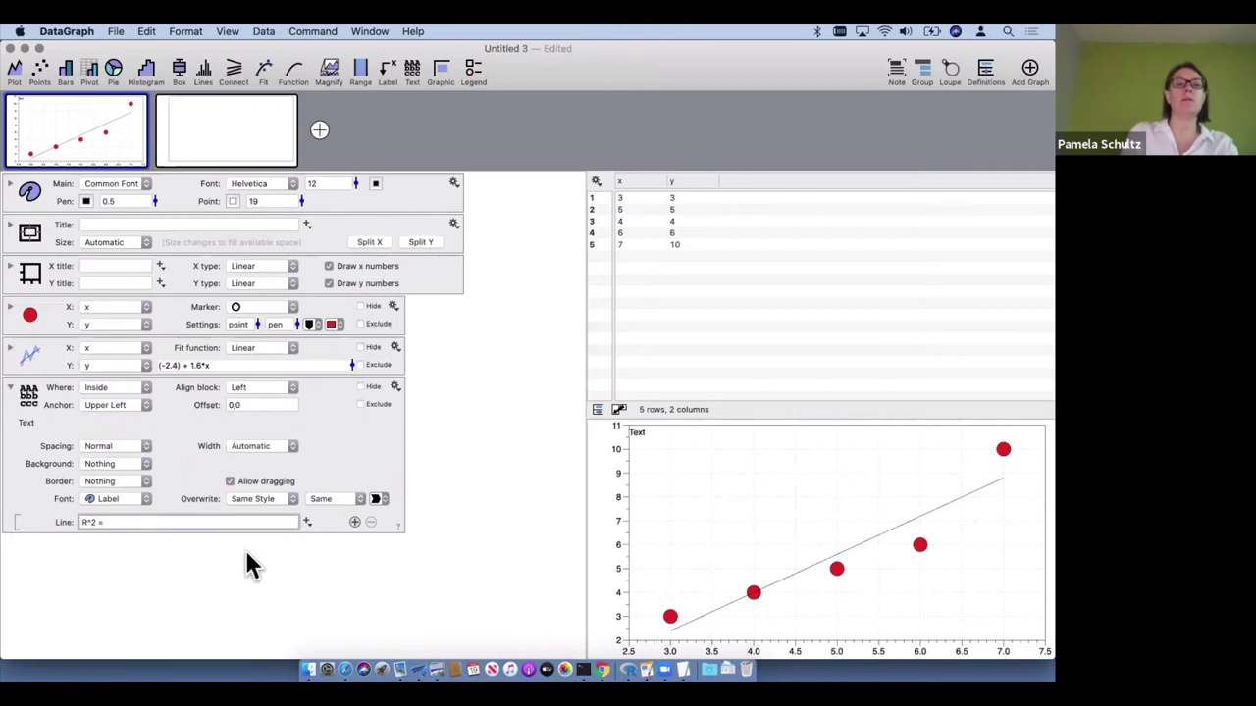
{"action": "left_click", "coordinate": [306, 522]}
{"action": "mouse_move", "coordinate": [324, 571]}
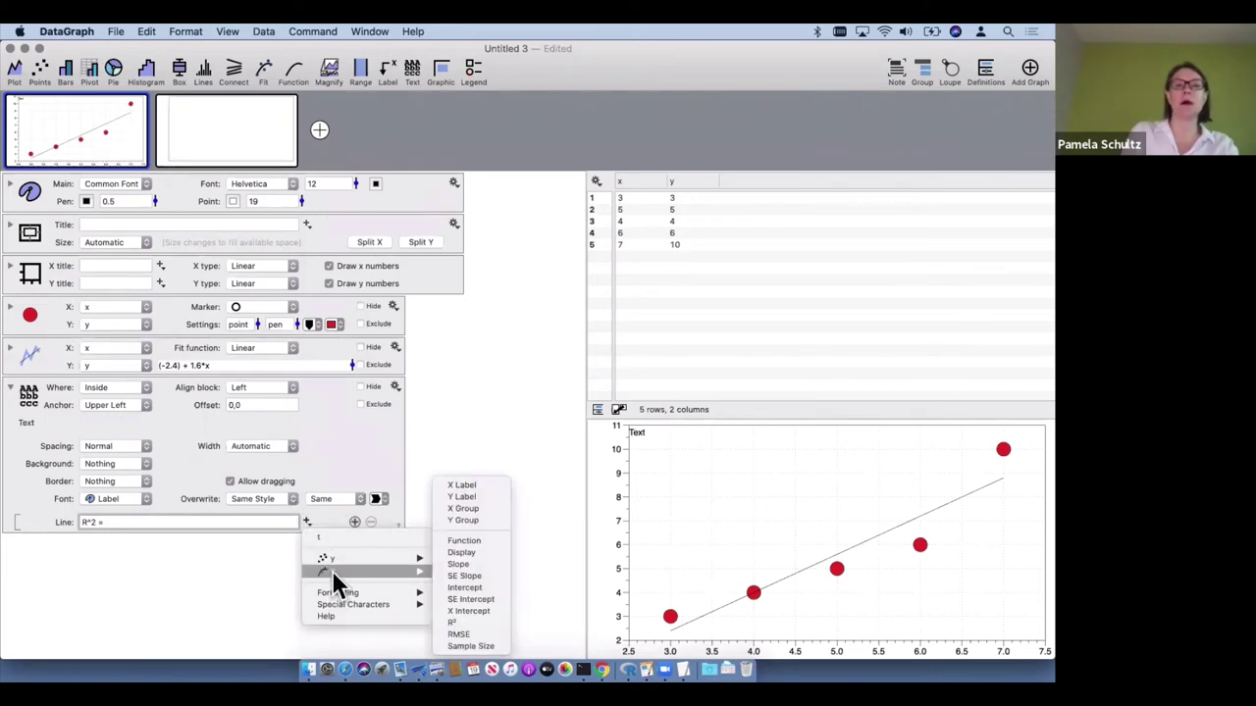
{"action": "left_click", "coordinate": [462, 620]}
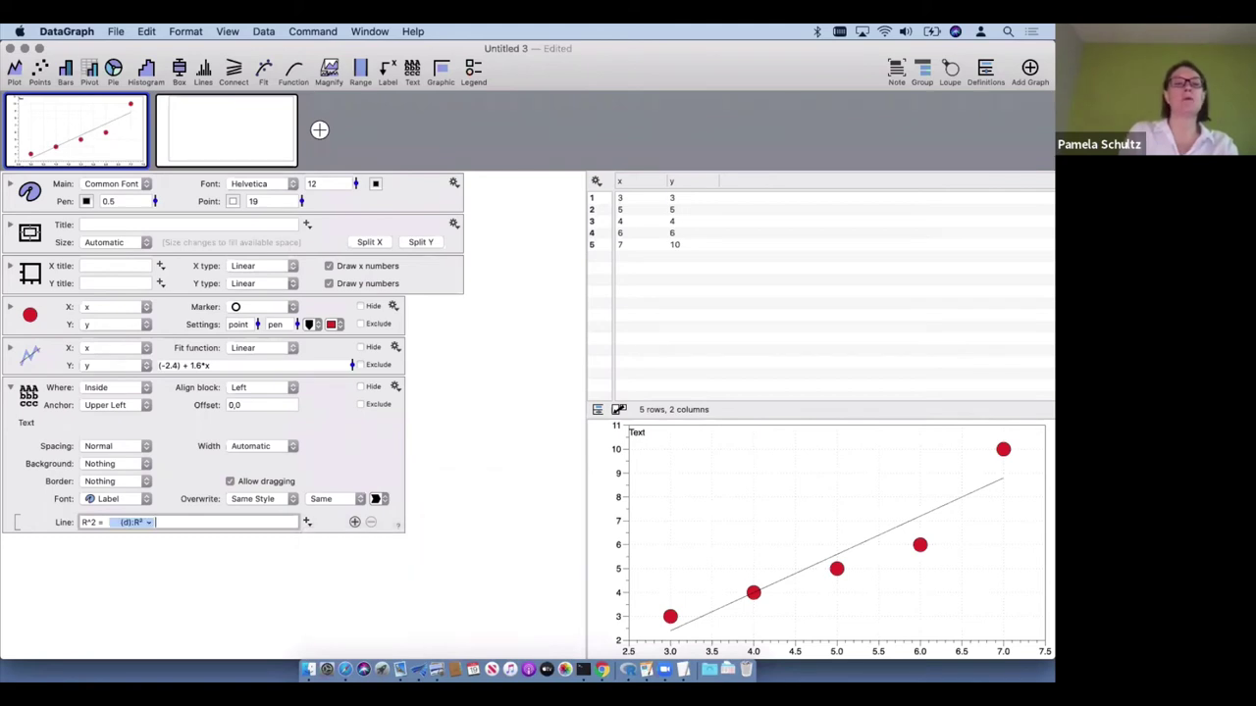
Reposition the R² text inside the graph at an offset of about 40,45 and enlarge its font by +80%
{"action": "left_click_drag", "start_coordinate": [648, 432], "coordinate": [675, 462]}
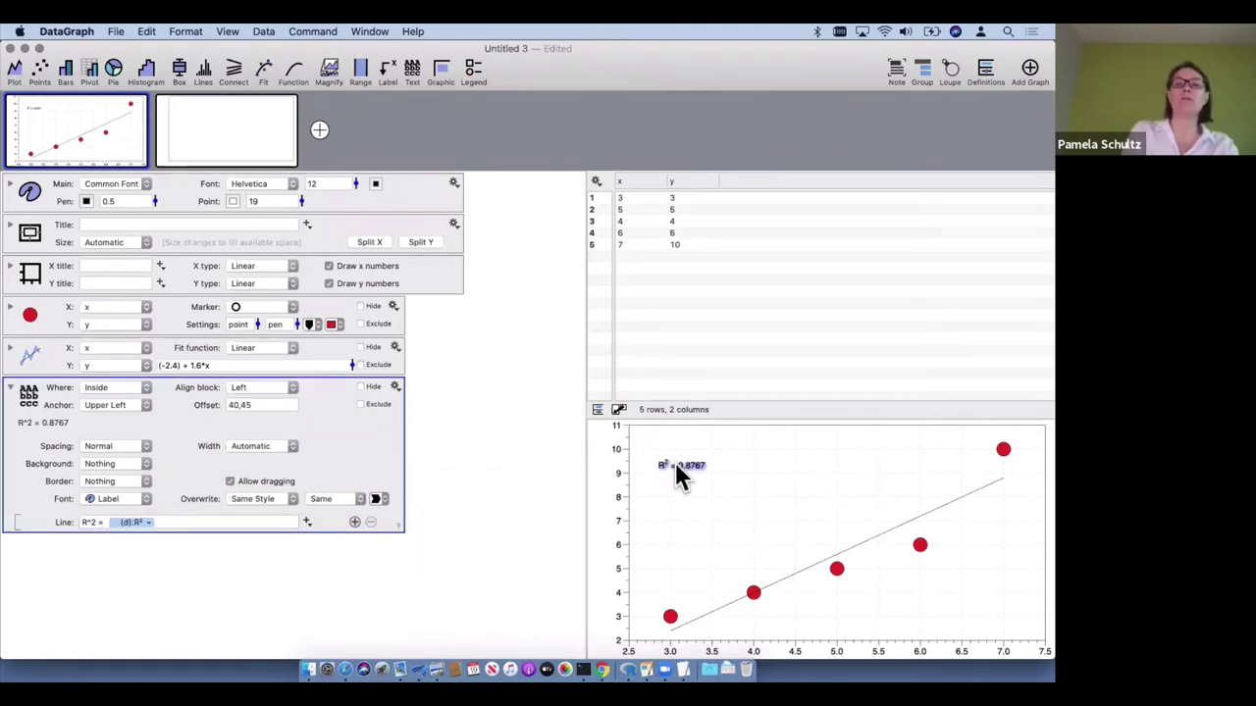
{"action": "left_click", "coordinate": [330, 500]}
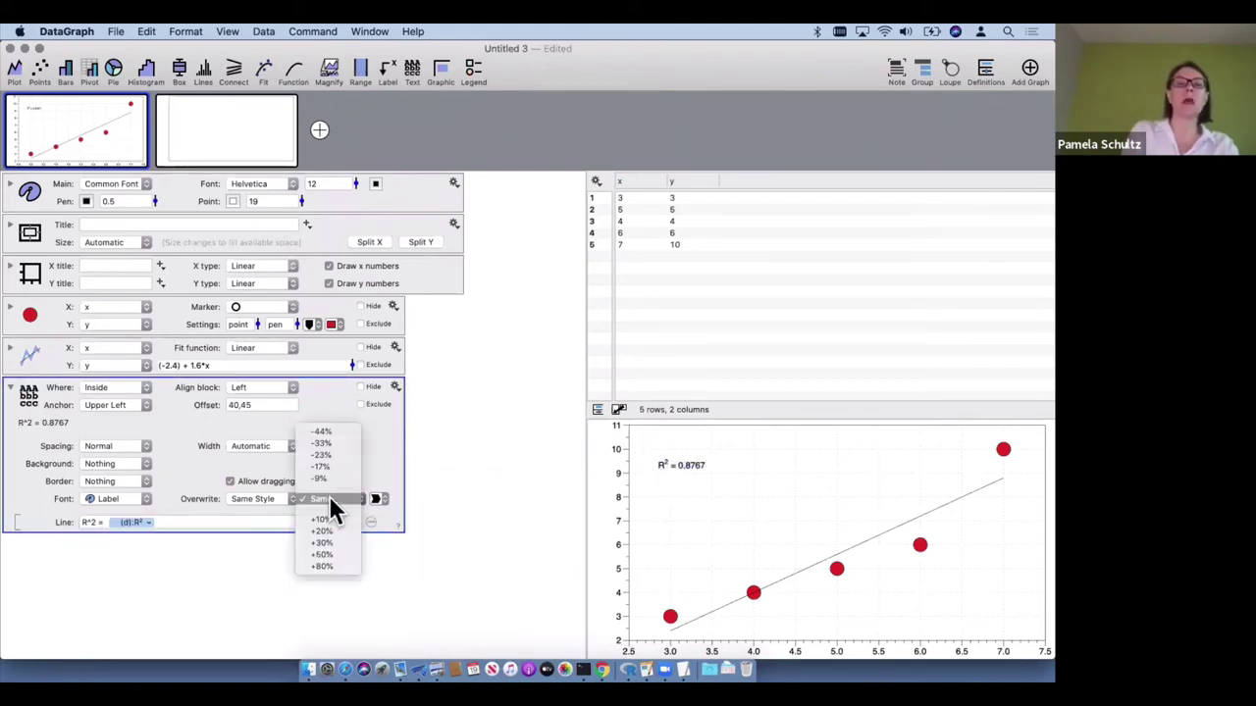
{"action": "left_click", "coordinate": [326, 566]}
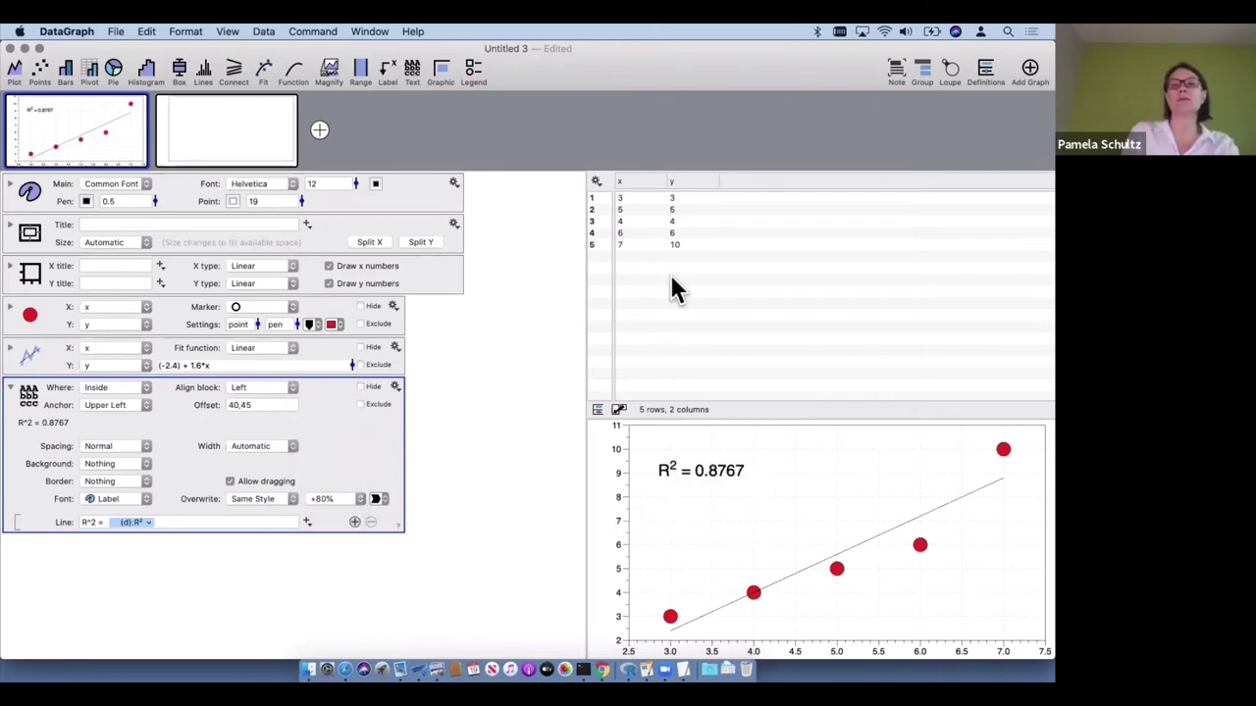
Try changing the y value in row 5 to 4, and undo the change
{"action": "left_click", "coordinate": [686, 245]}
{"action": "type", "text": "4"}
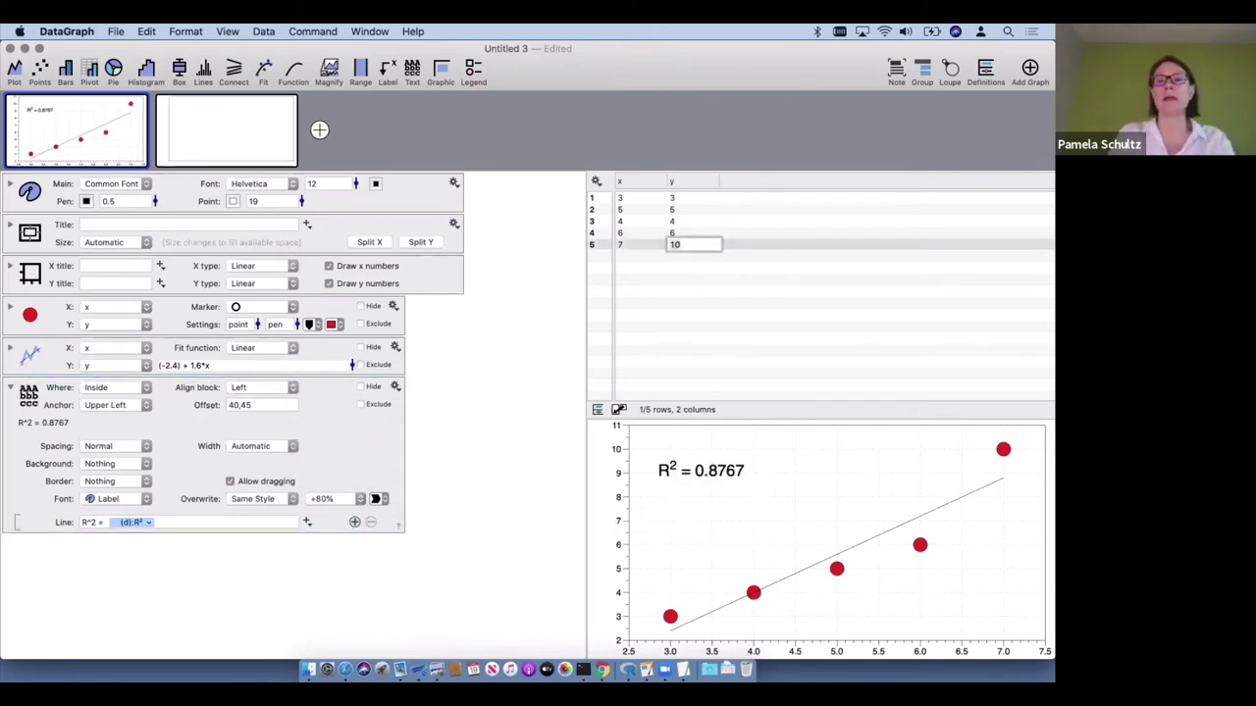
{"action": "key", "text": "Return"}
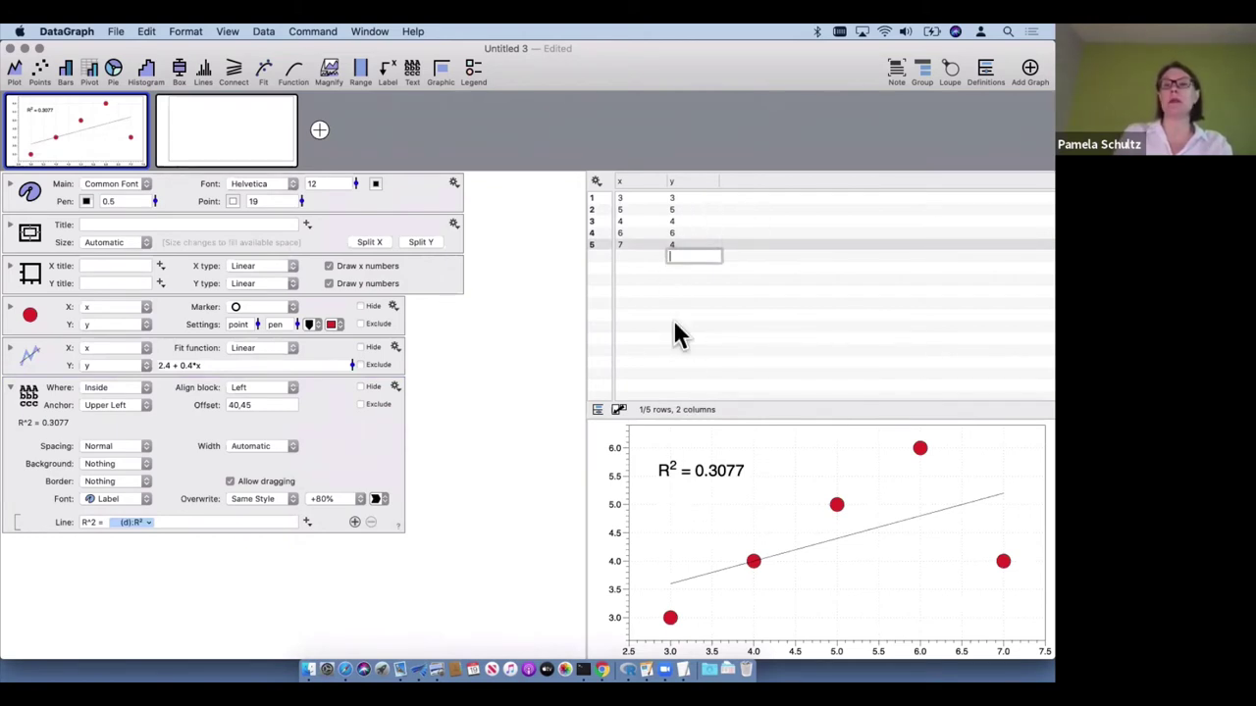
{"action": "left_click", "coordinate": [469, 447]}
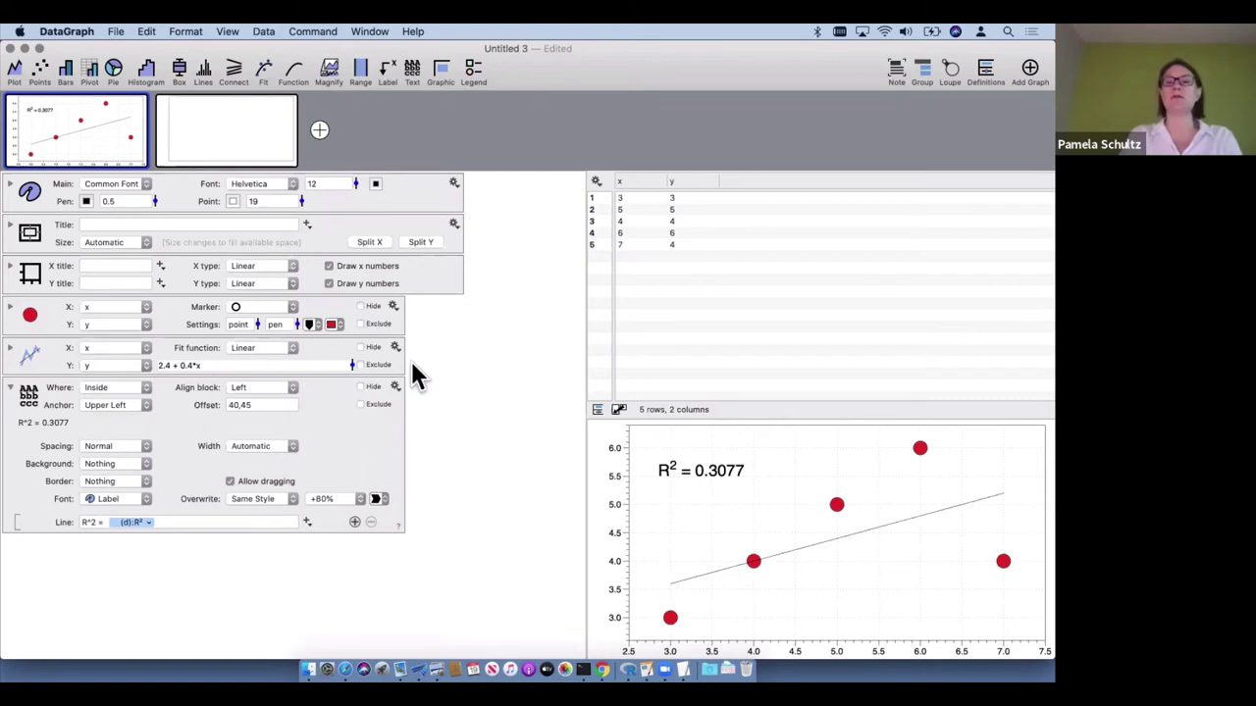
{"action": "key", "text": "super+z"}
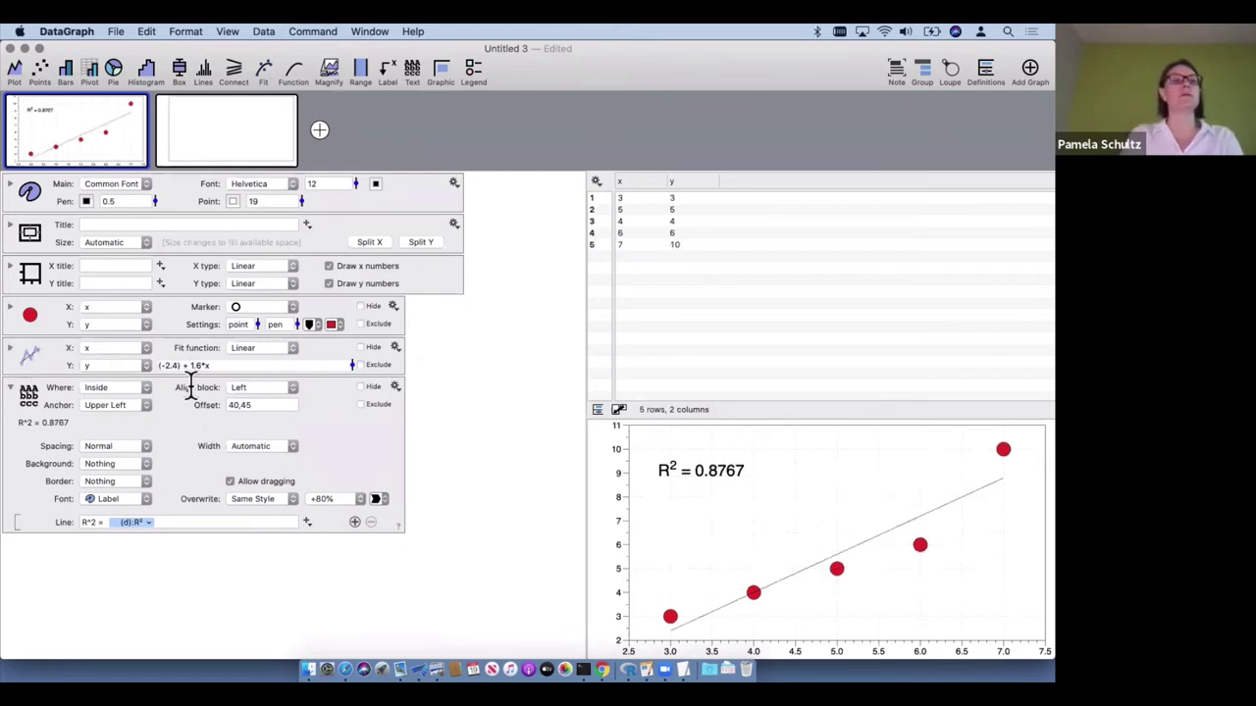
Expand the Fit command's details and set its bounds to Confidence
{"action": "left_click", "coordinate": [312, 369]}
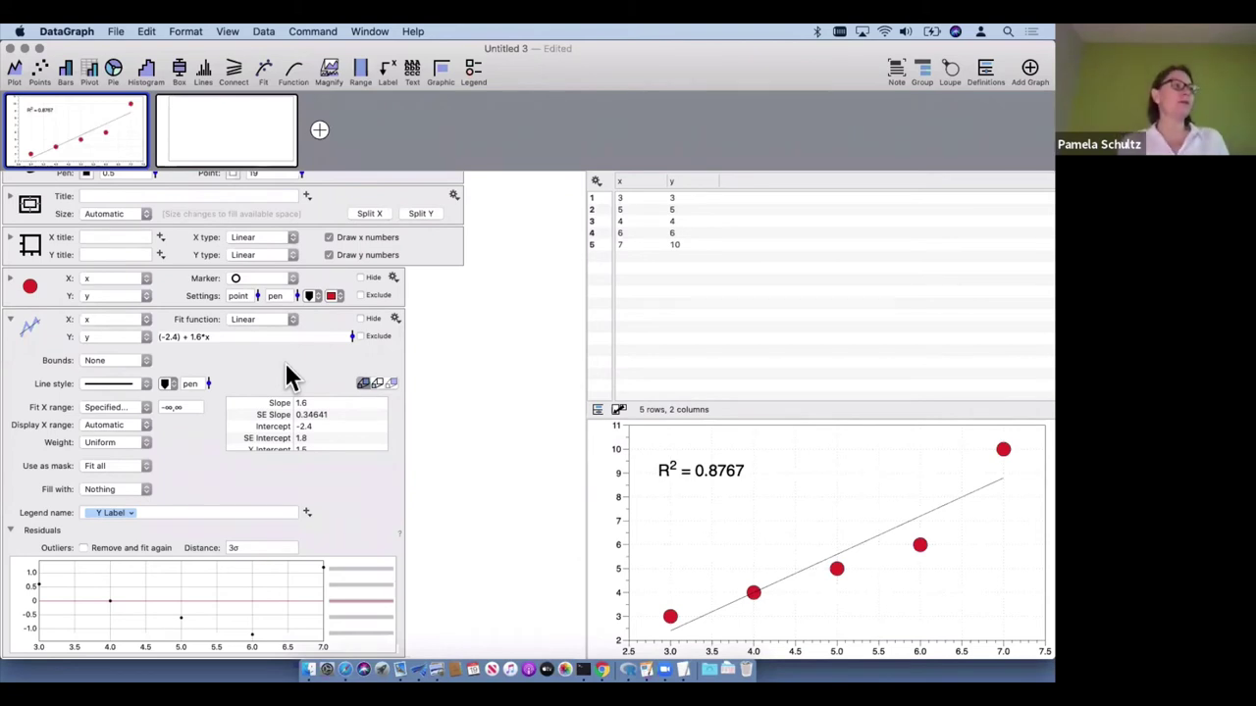
{"action": "left_click", "coordinate": [109, 366]}
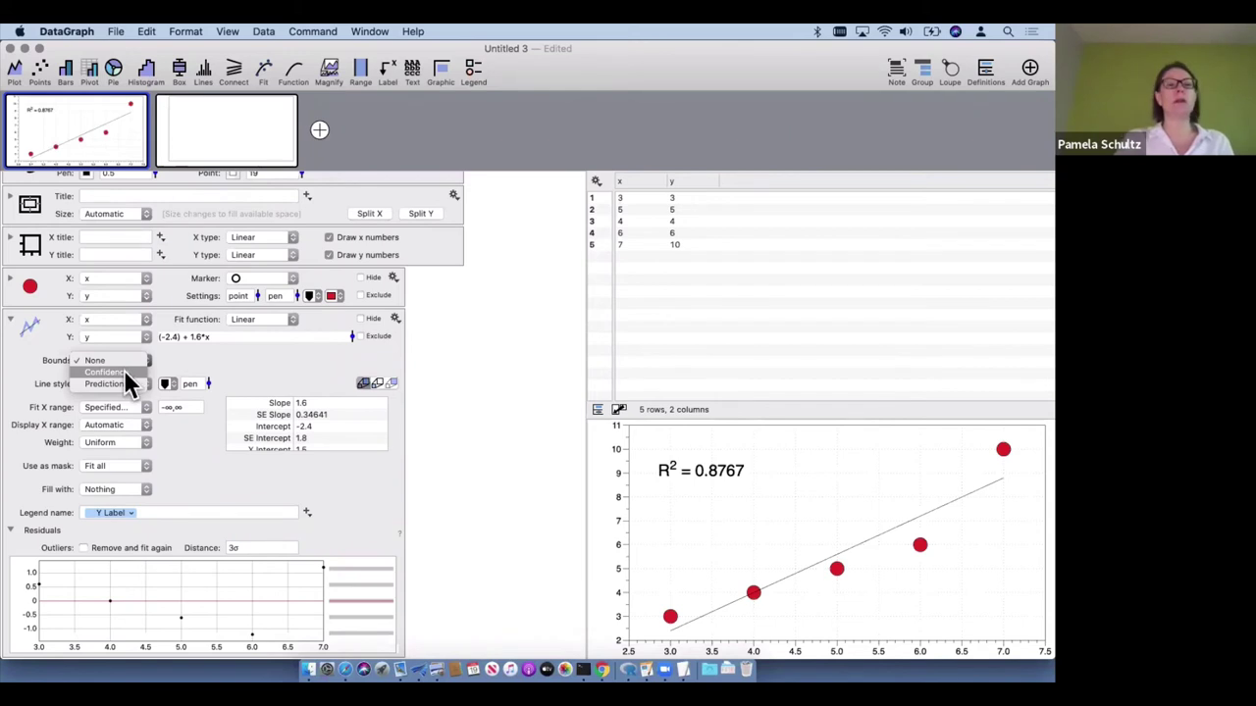
{"action": "left_click", "coordinate": [123, 371]}
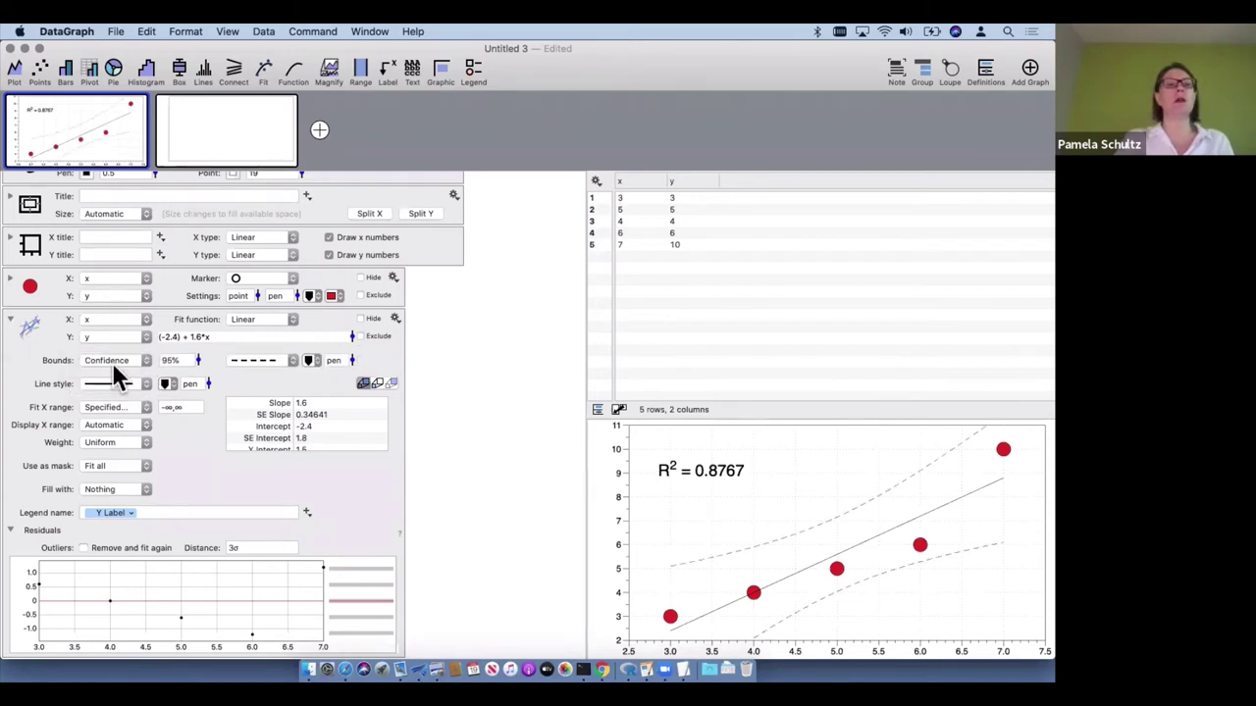
Fill the fit's confidence band with a solid color at 43% opacity and move the Fit command above the points command
{"action": "left_click", "coordinate": [116, 493]}
{"action": "left_click", "coordinate": [122, 509]}
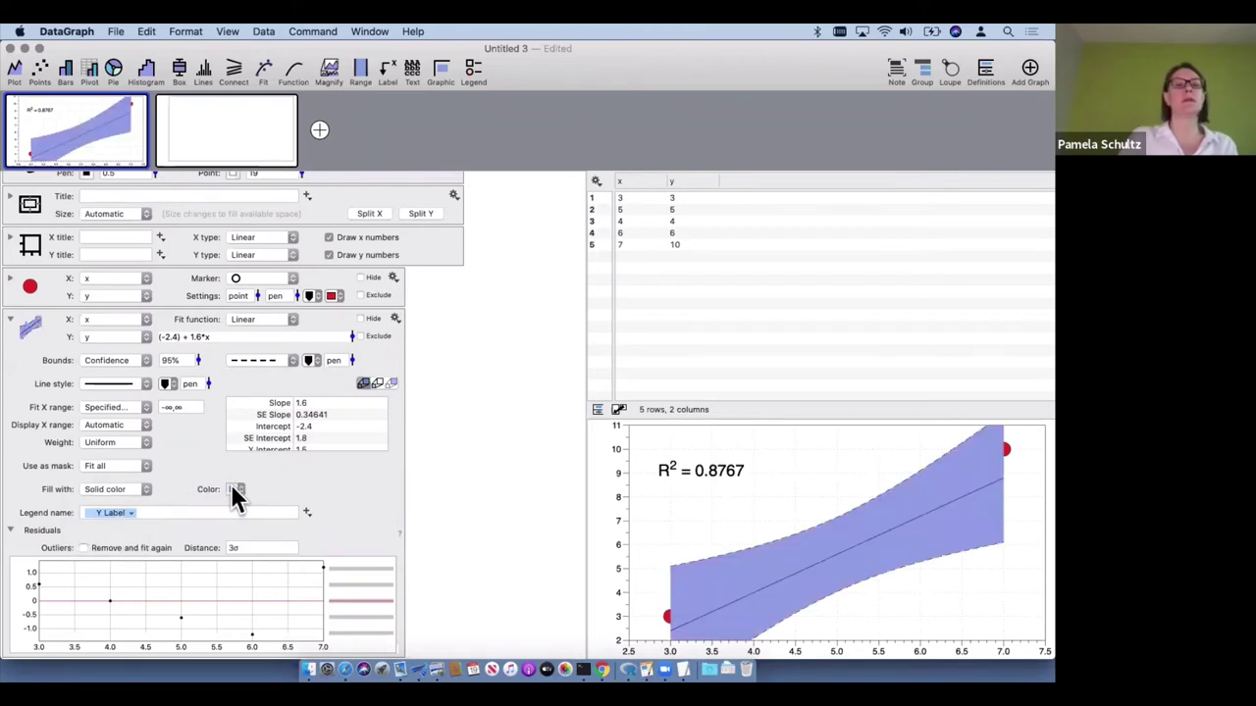
{"action": "left_click", "coordinate": [234, 489]}
{"action": "left_click", "coordinate": [250, 491]}
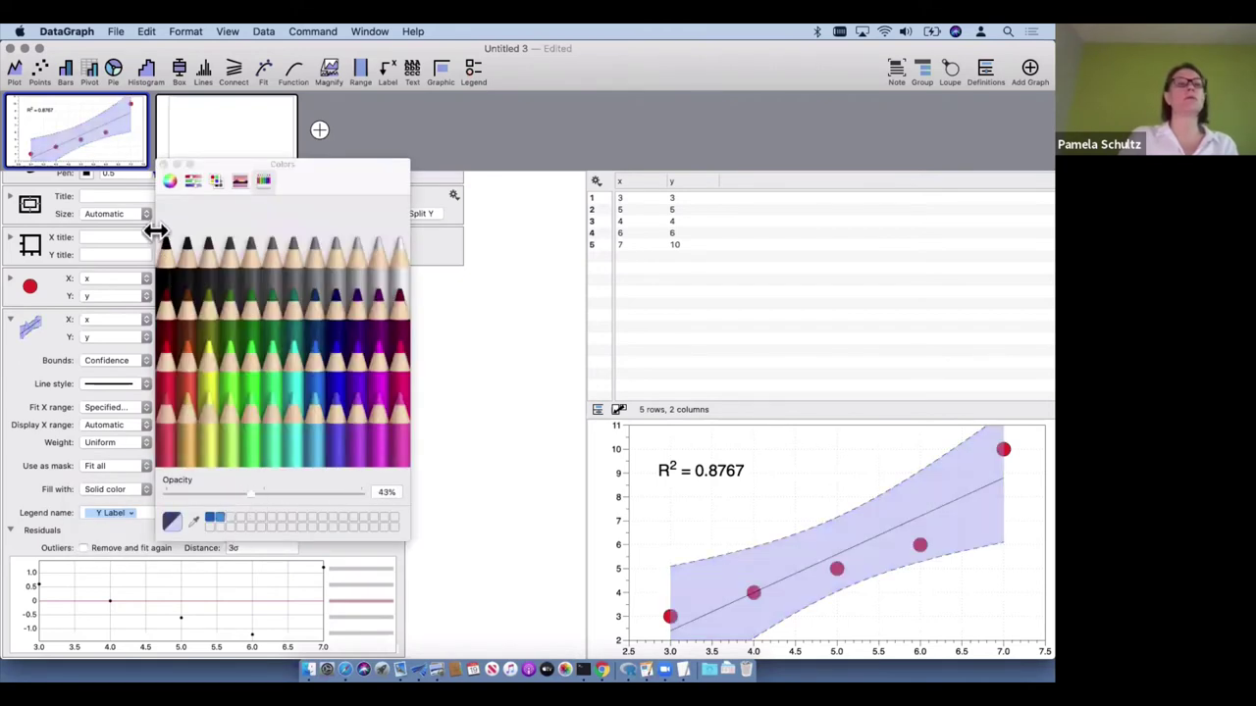
{"action": "left_click", "coordinate": [164, 165]}
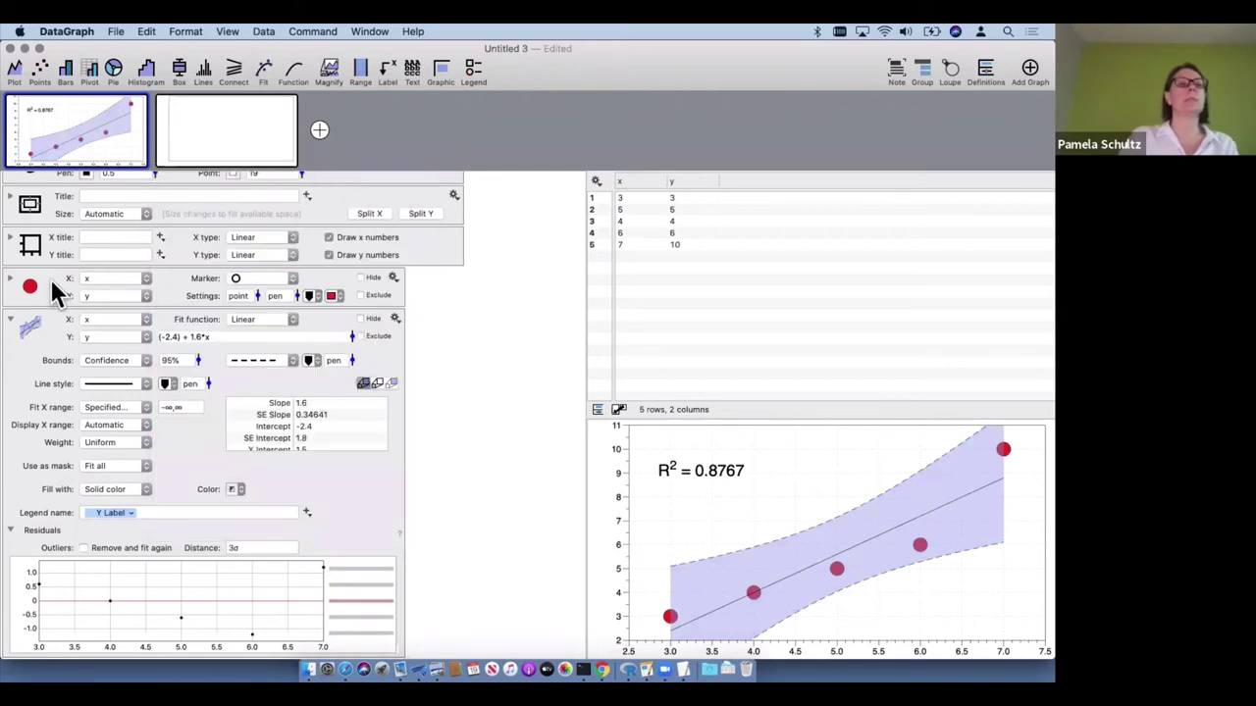
{"action": "scroll", "coordinate": [72, 558], "scroll_direction": "down", "scroll_amount": 5}
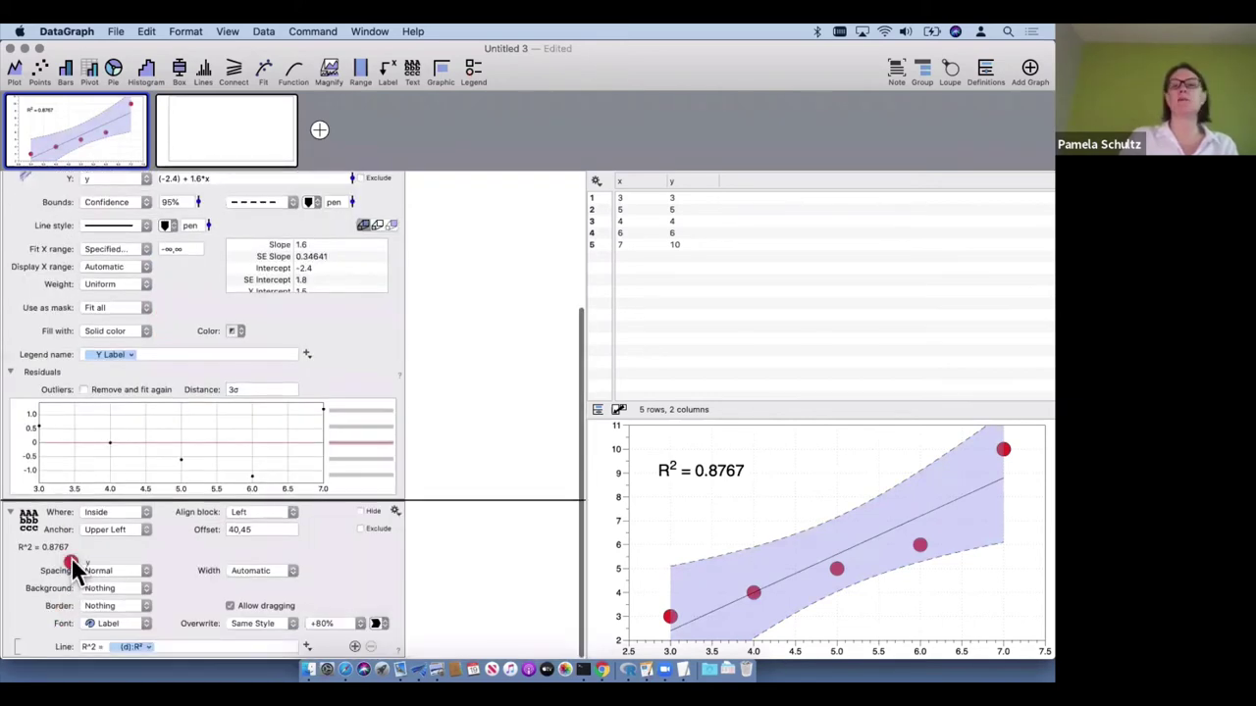
{"action": "scroll", "coordinate": [186, 430], "scroll_direction": "up", "scroll_amount": 5}
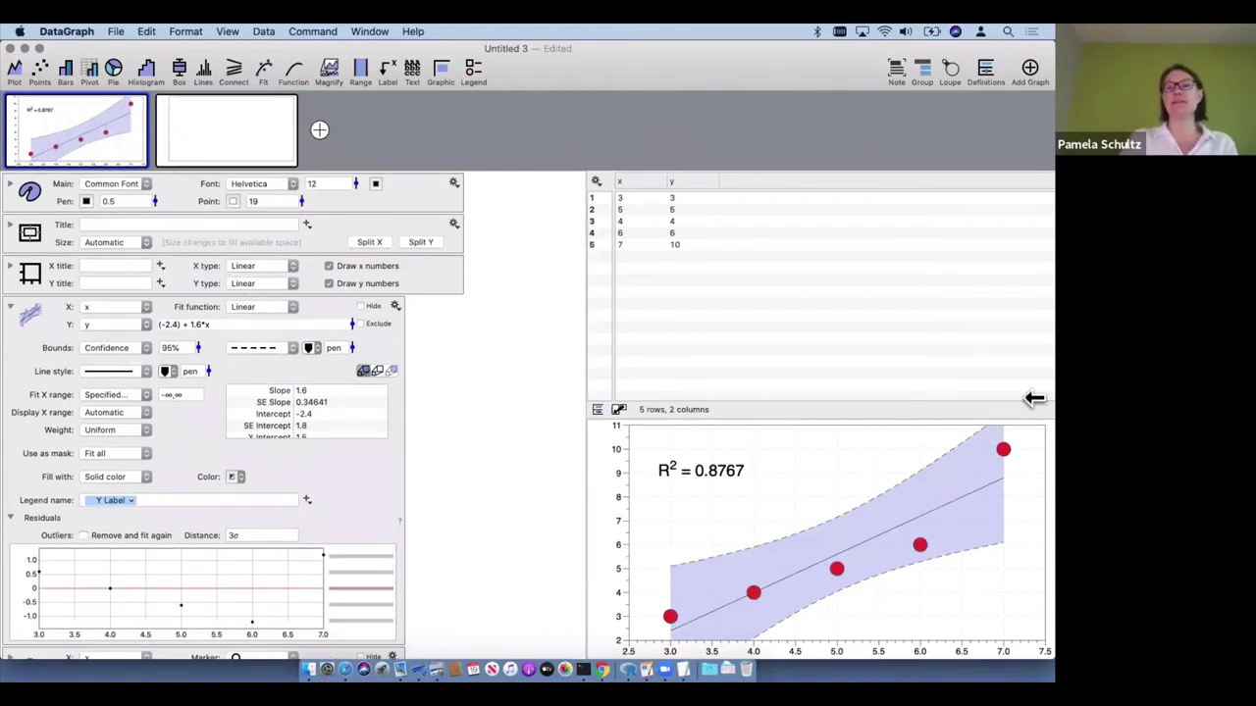
Try Prediction bounds on the linear fit, and switch the bounds back to Confidence
{"action": "left_click", "coordinate": [102, 351]}
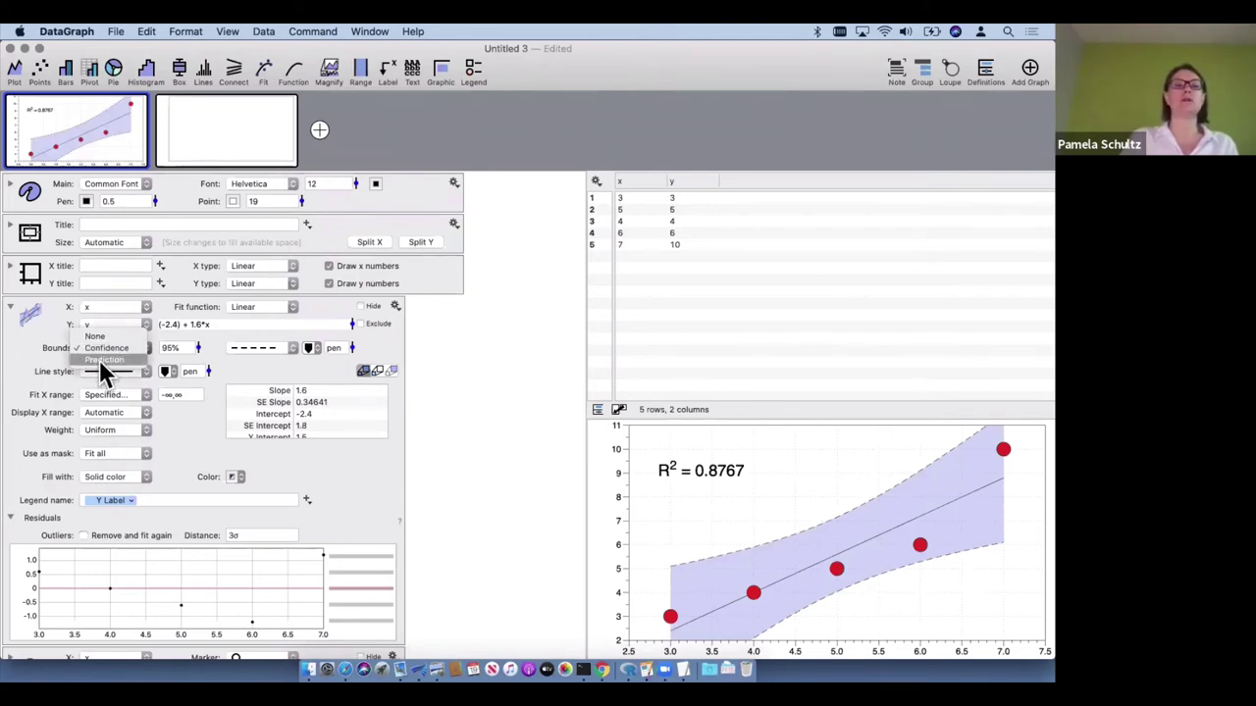
{"action": "left_click", "coordinate": [100, 359]}
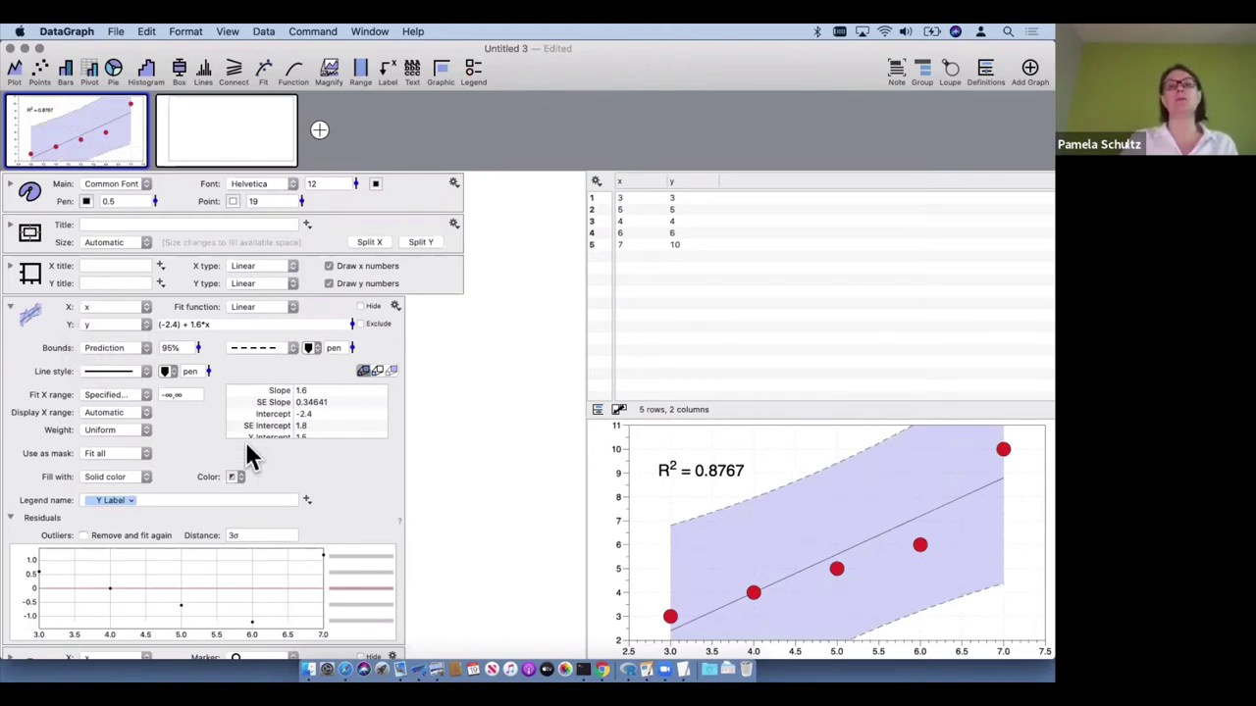
{"action": "left_click", "coordinate": [108, 356]}
{"action": "left_click", "coordinate": [109, 335]}
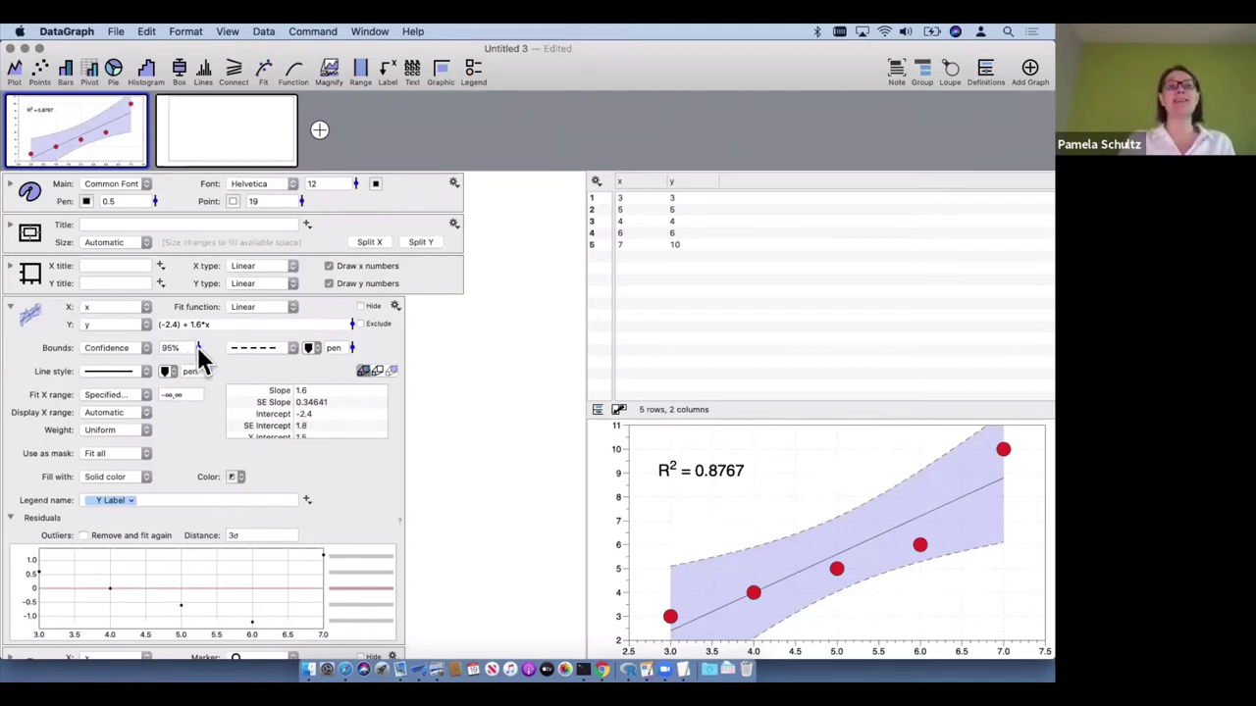
Set the fit's confidence level to 90% and collapse the Fit command's details
{"action": "mouse_move", "coordinate": [199, 356]}
{"action": "left_mouse_down"}
{"action": "mouse_move", "coordinate": [198, 401]}
{"action": "mouse_move", "coordinate": [201, 363]}
{"action": "left_mouse_up"}
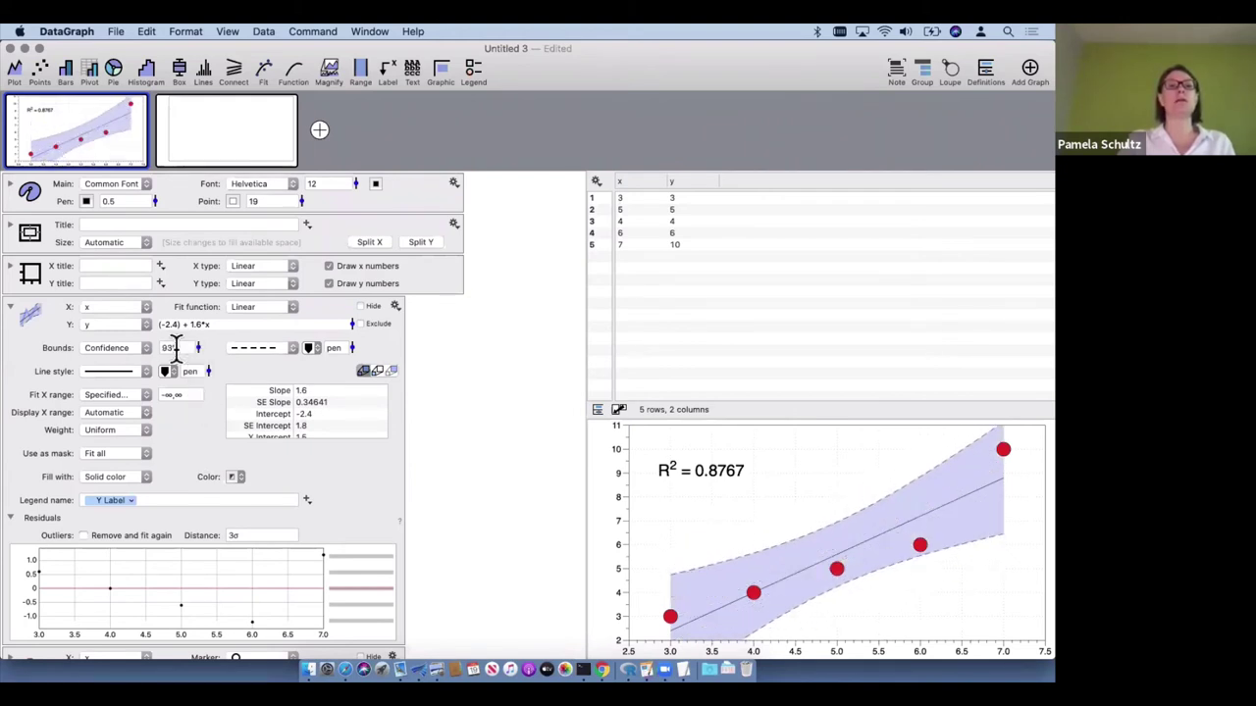
{"action": "key", "text": "Tab"}
{"action": "type", "text": "90"}
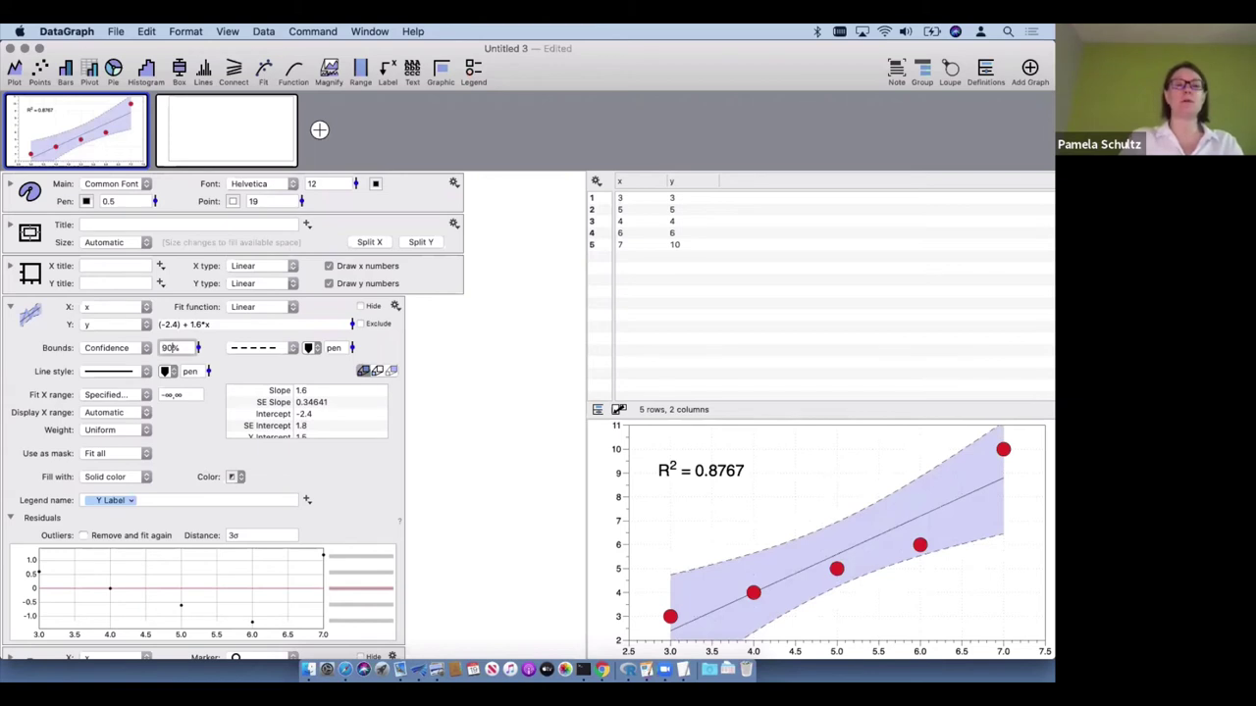
{"action": "key", "text": "Return"}
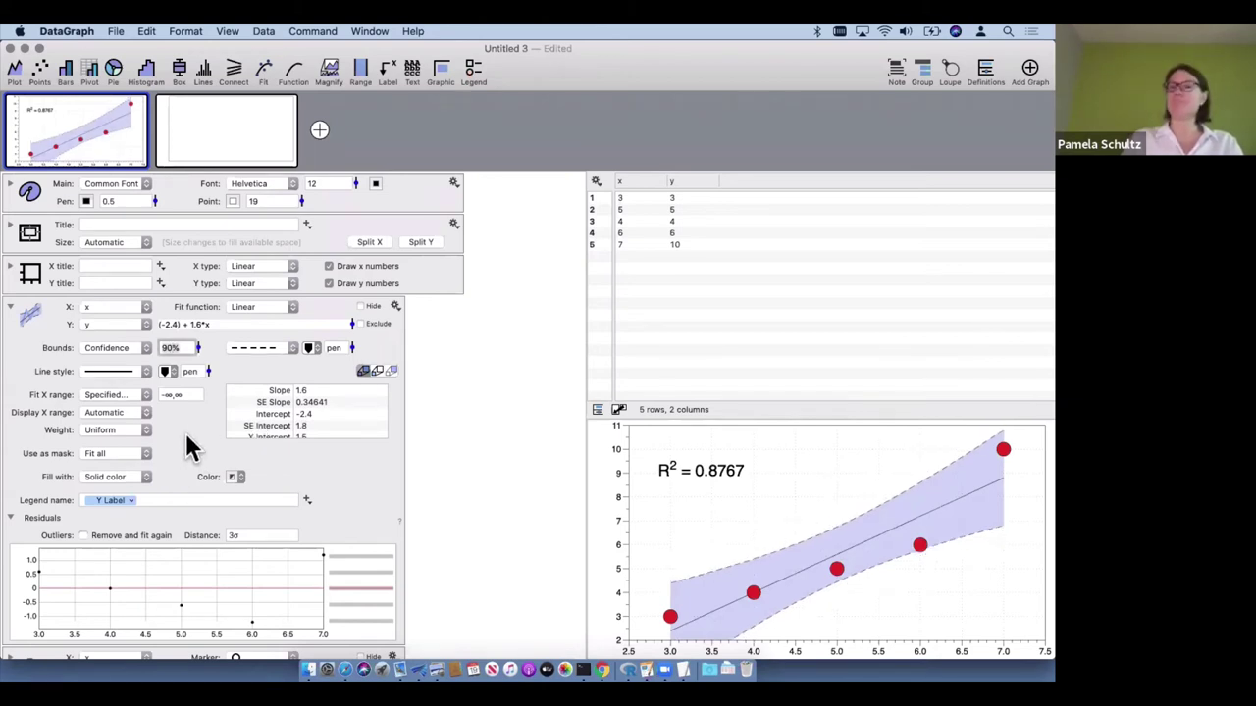
{"action": "left_click", "coordinate": [185, 433]}
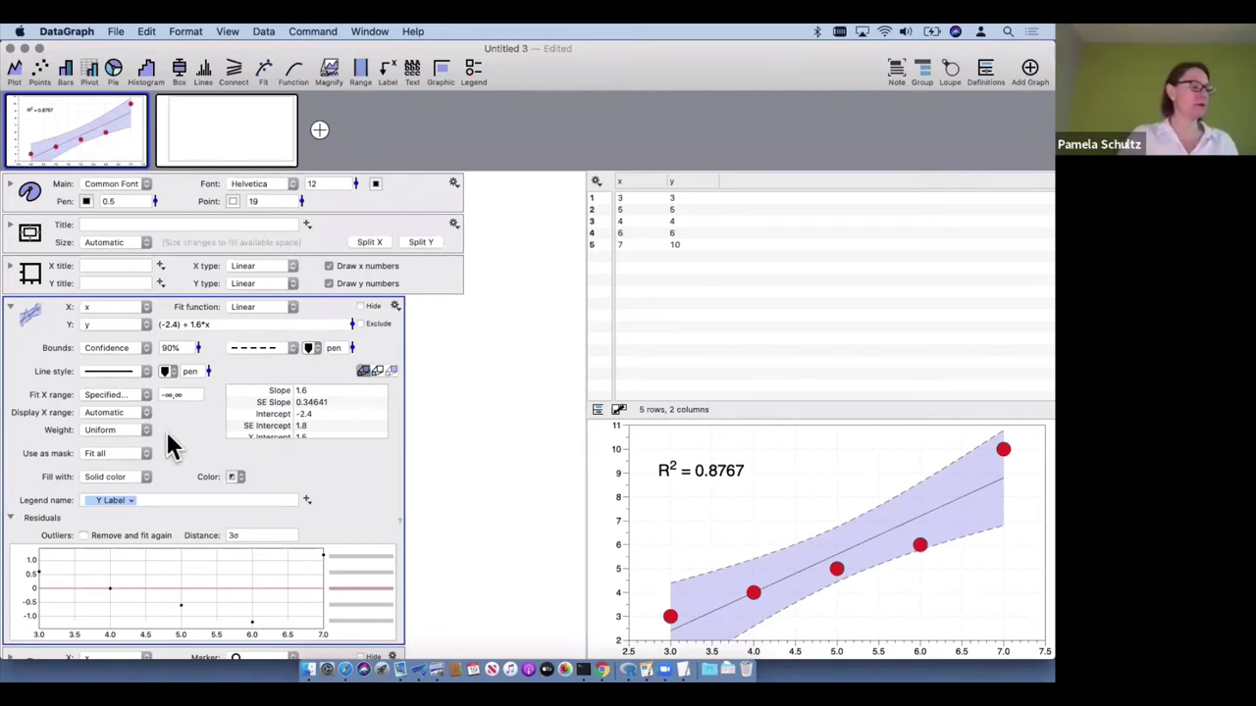
{"action": "left_click", "coordinate": [9, 310]}
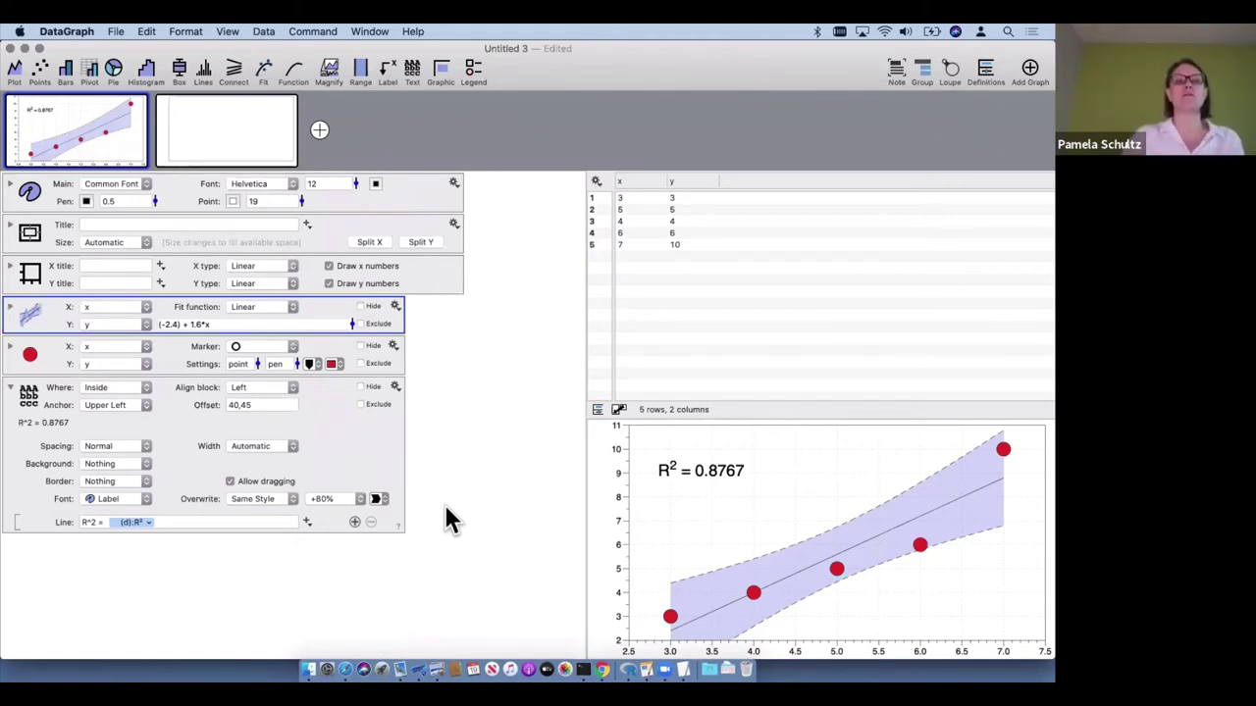
Look through the available fit functions and find the Multivariable Fit among the commands that can be added
{"action": "left_click", "coordinate": [267, 307]}
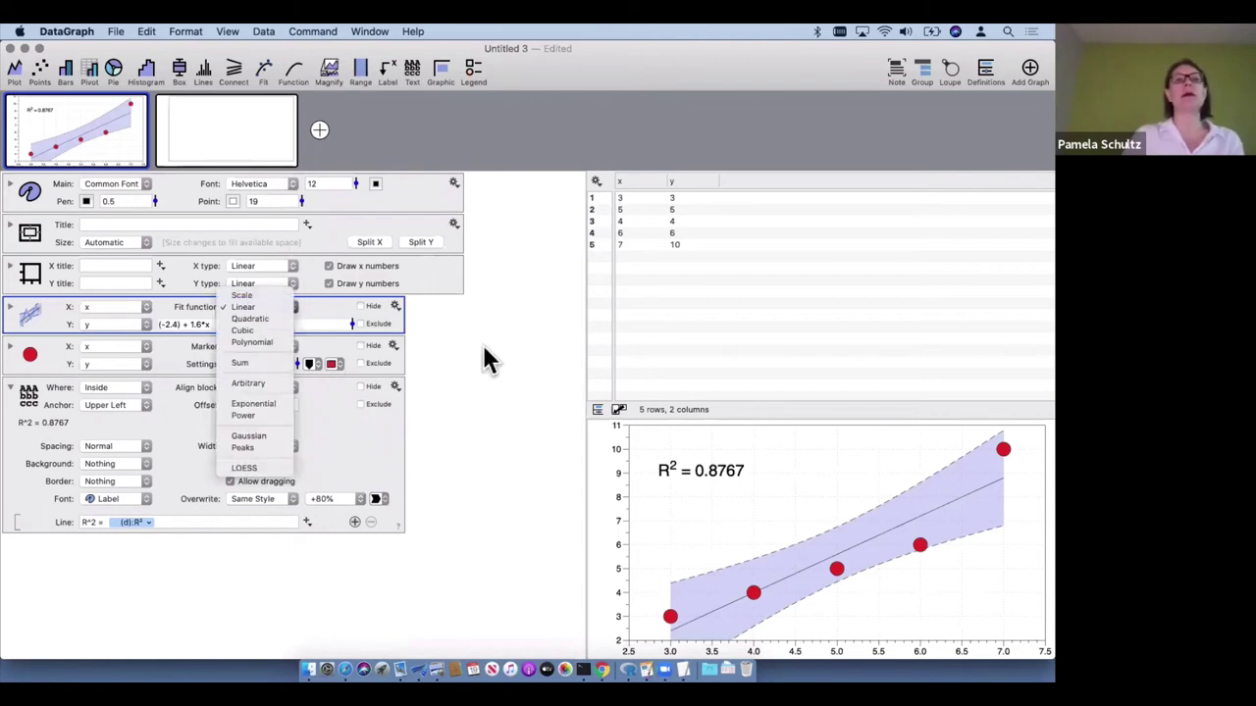
{"action": "left_click", "coordinate": [480, 342]}
{"action": "left_click", "coordinate": [314, 32]}
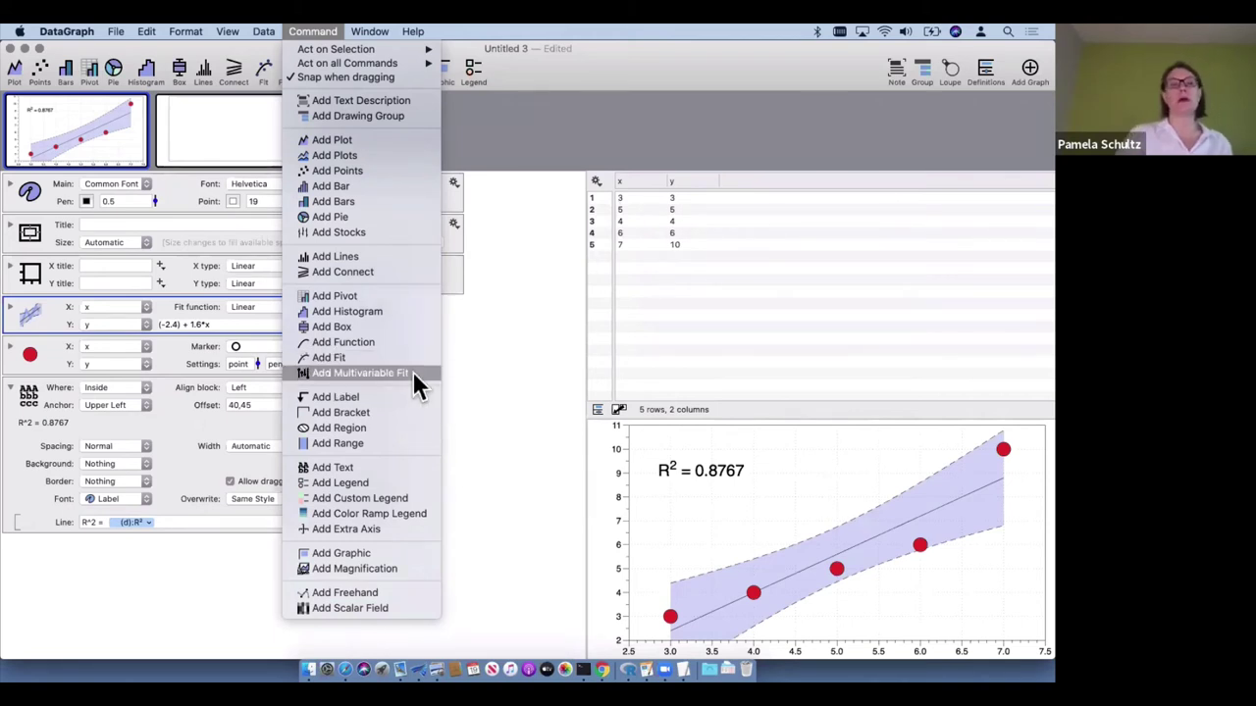
{"action": "left_click", "coordinate": [498, 378]}
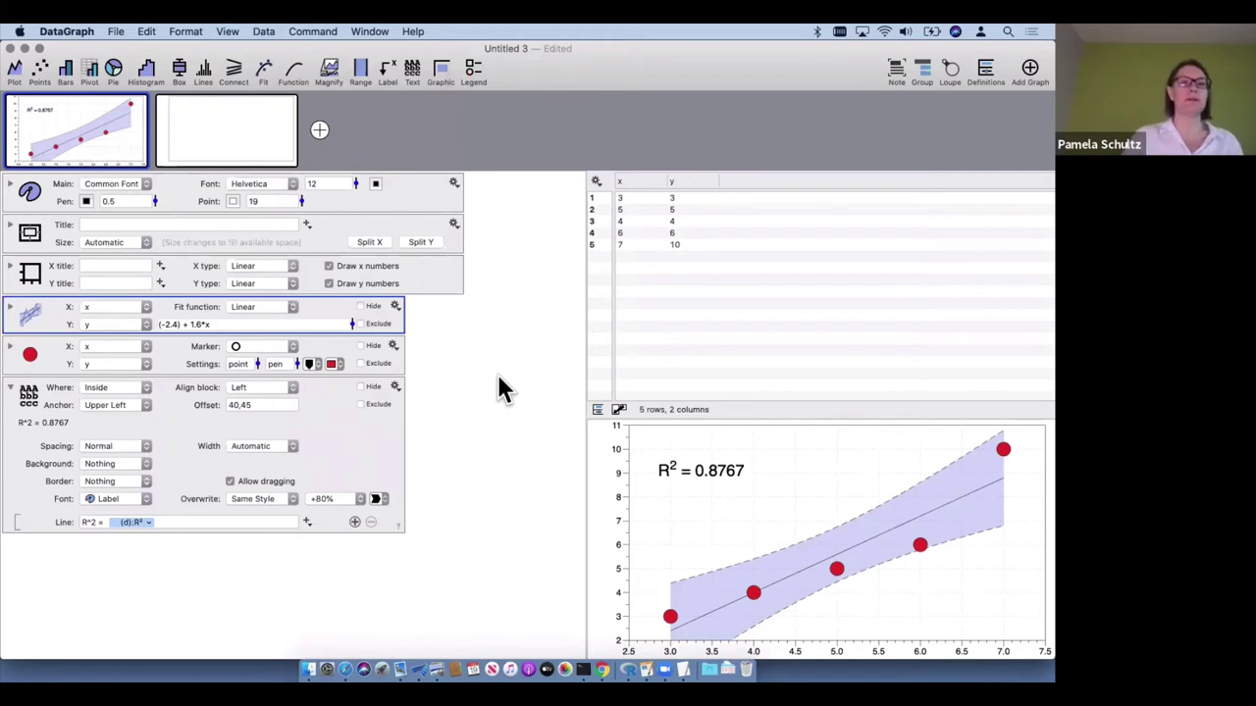
Switch to the open NIST Curve Fitting.dgraph file and display its Norris graph
{"action": "left_click", "coordinate": [314, 31]}
{"action": "mouse_move", "coordinate": [370, 31]}
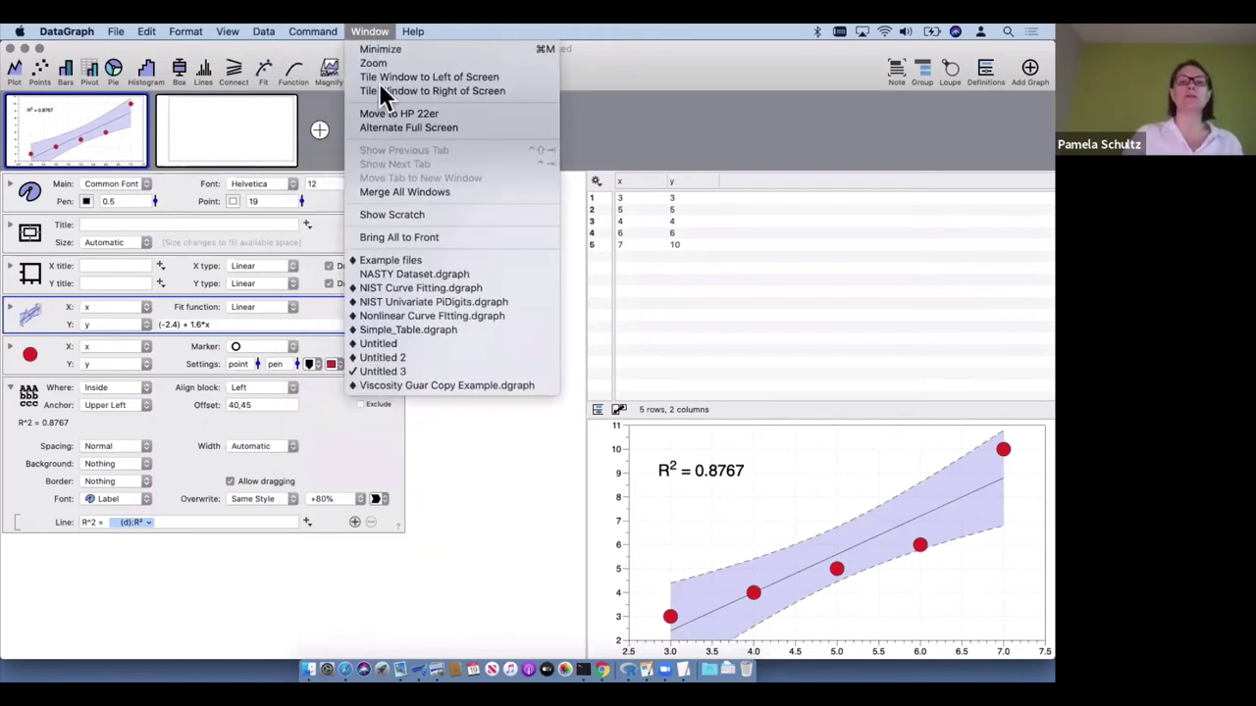
{"action": "left_click", "coordinate": [418, 289]}
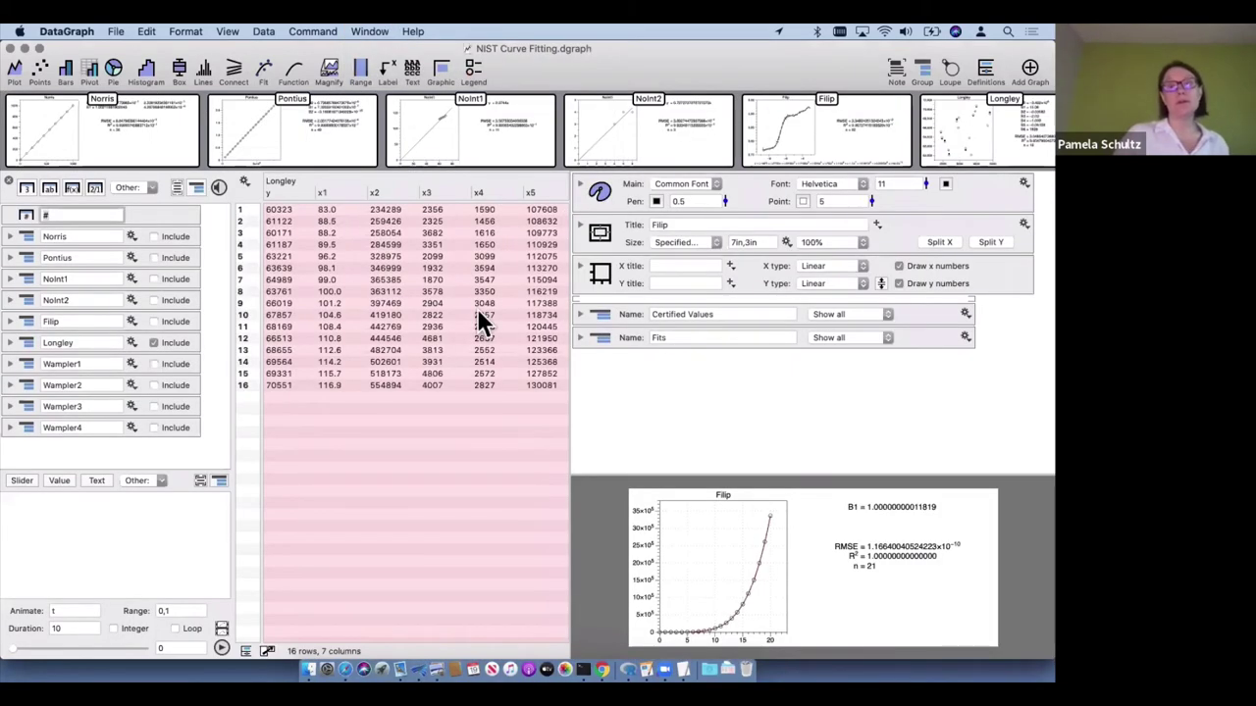
{"action": "left_click", "coordinate": [132, 118]}
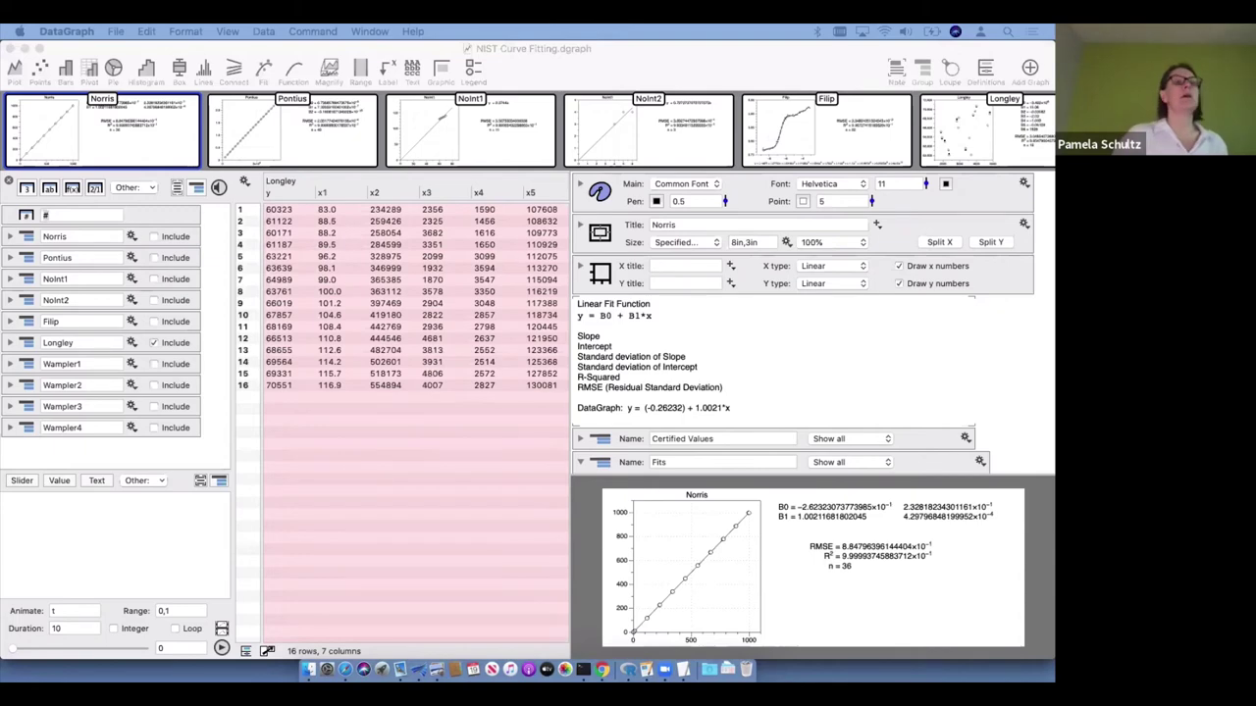
Switch to the NIST StRD page in Safari, view the Linear Regression dataset list, and return to DataGraph
{"action": "left_click_drag", "start_coordinate": [57, 98], "coordinate": [367, 112]}
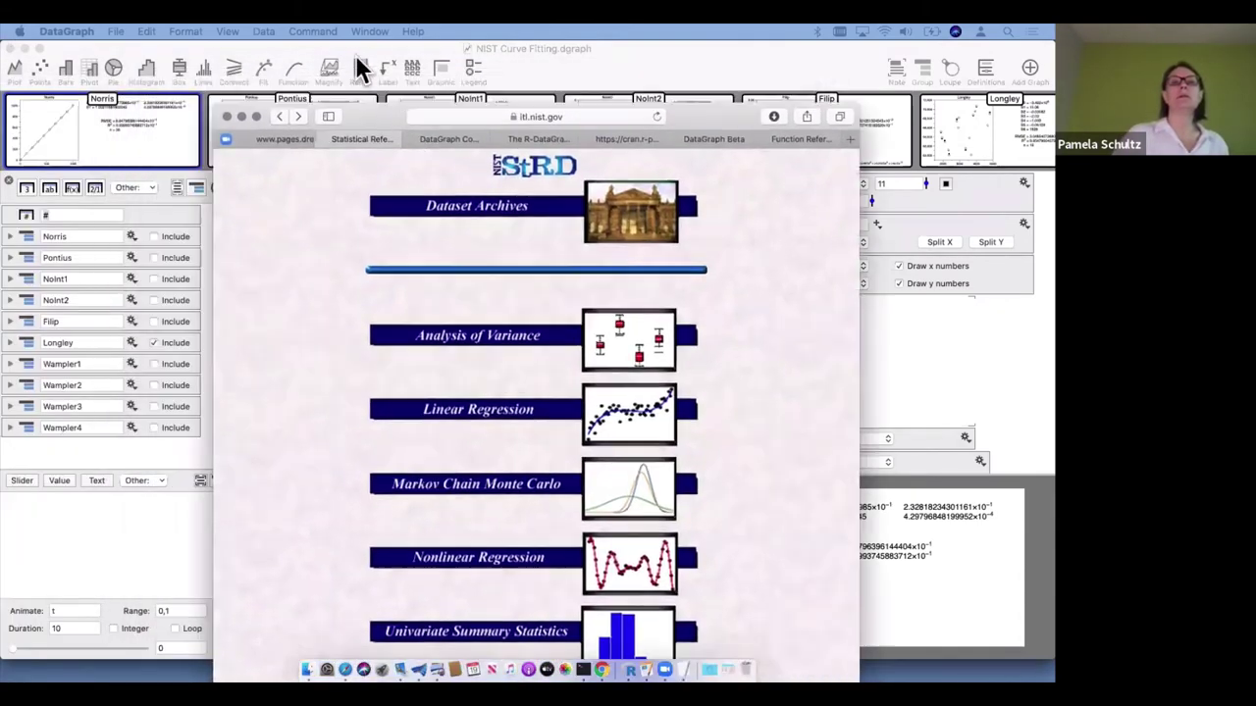
{"action": "scroll", "coordinate": [435, 387], "scroll_direction": "down", "scroll_amount": 2}
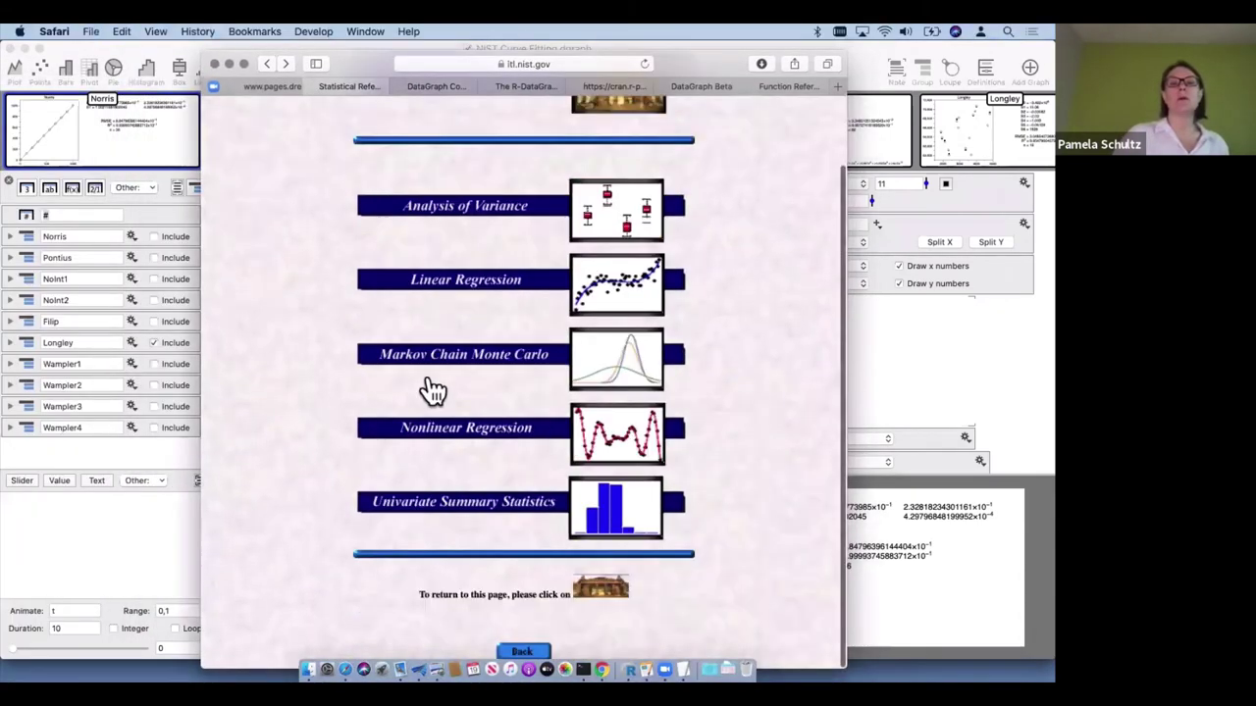
{"action": "scroll", "coordinate": [553, 213], "scroll_direction": "up", "scroll_amount": 2}
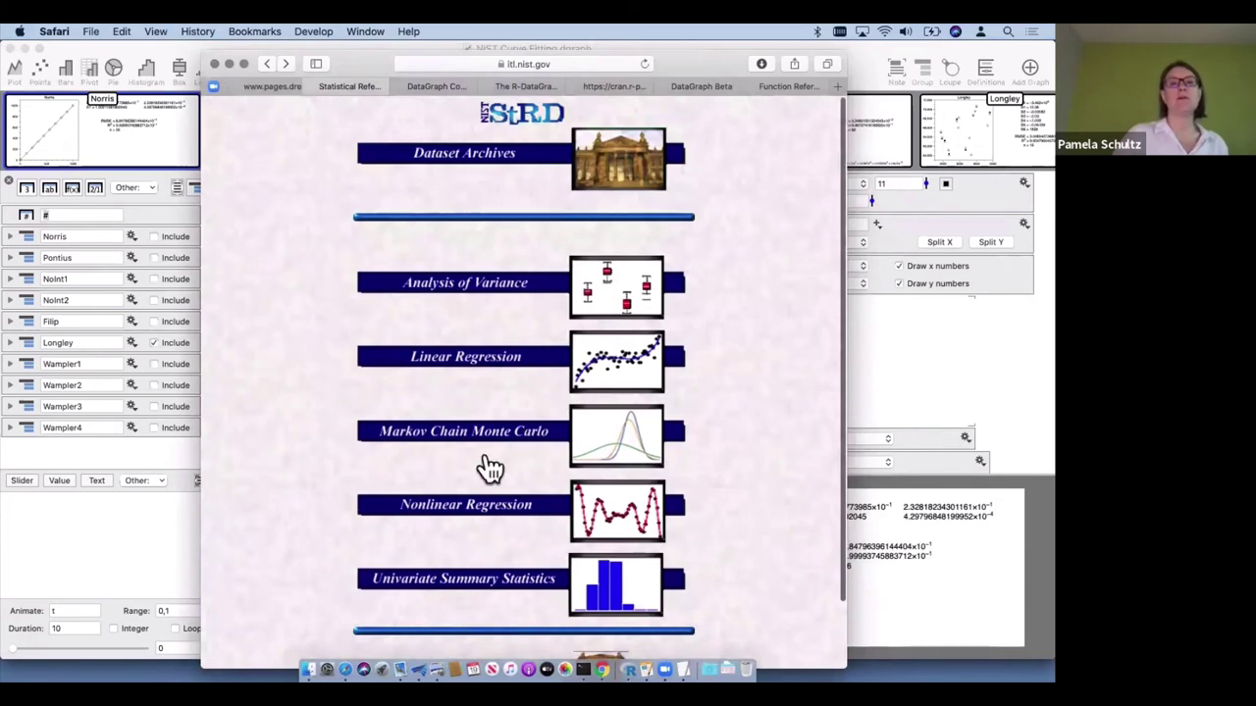
{"action": "left_click", "coordinate": [618, 373]}
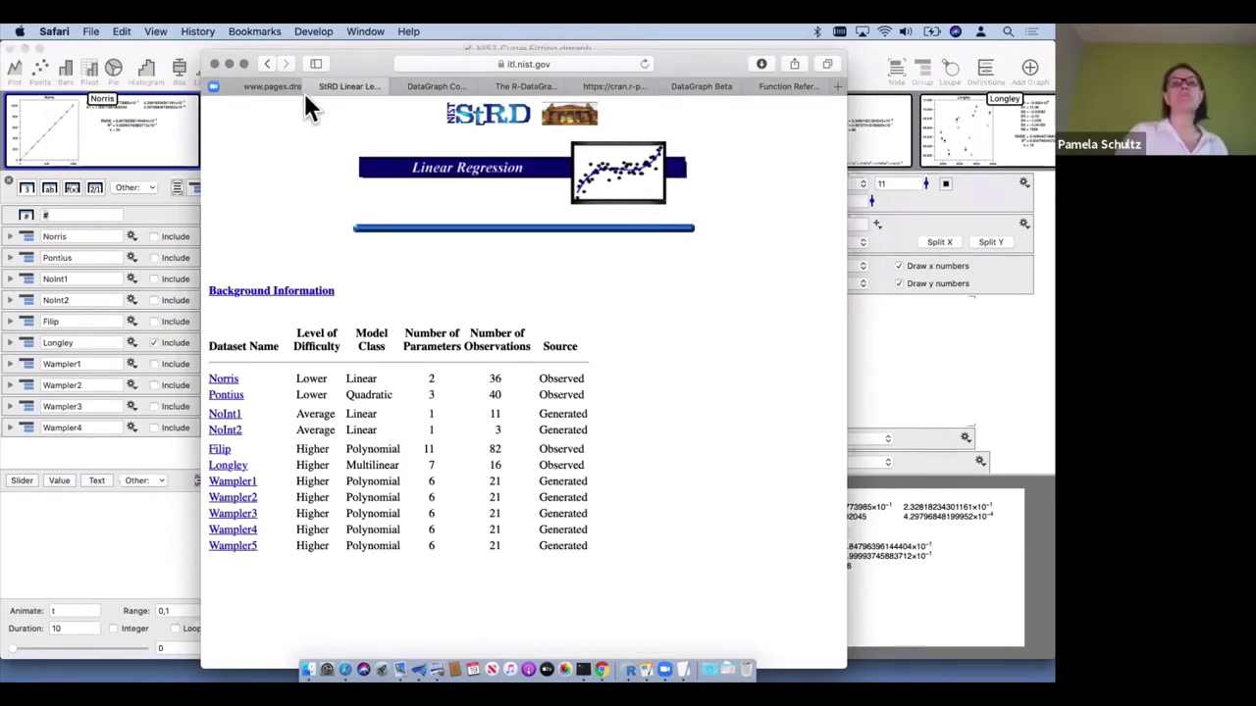
{"action": "left_click_drag", "start_coordinate": [358, 58], "coordinate": [147, 28]}
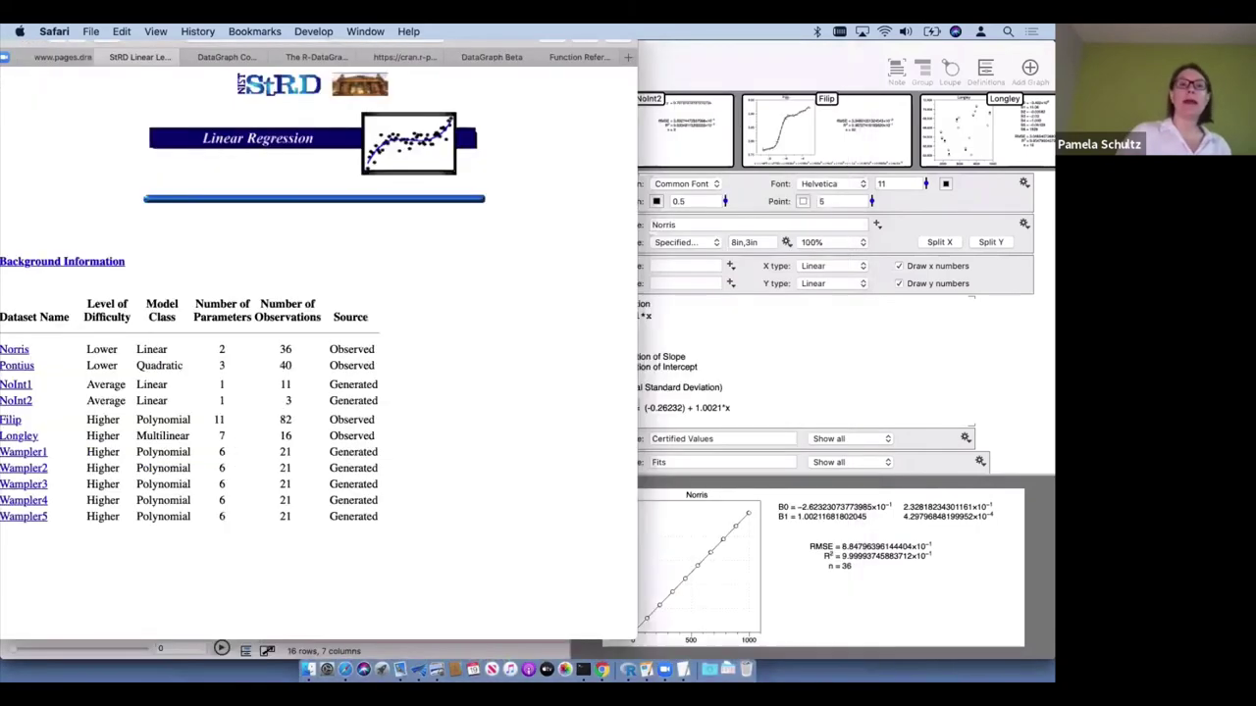
{"action": "key", "text": "super+shift+w"}
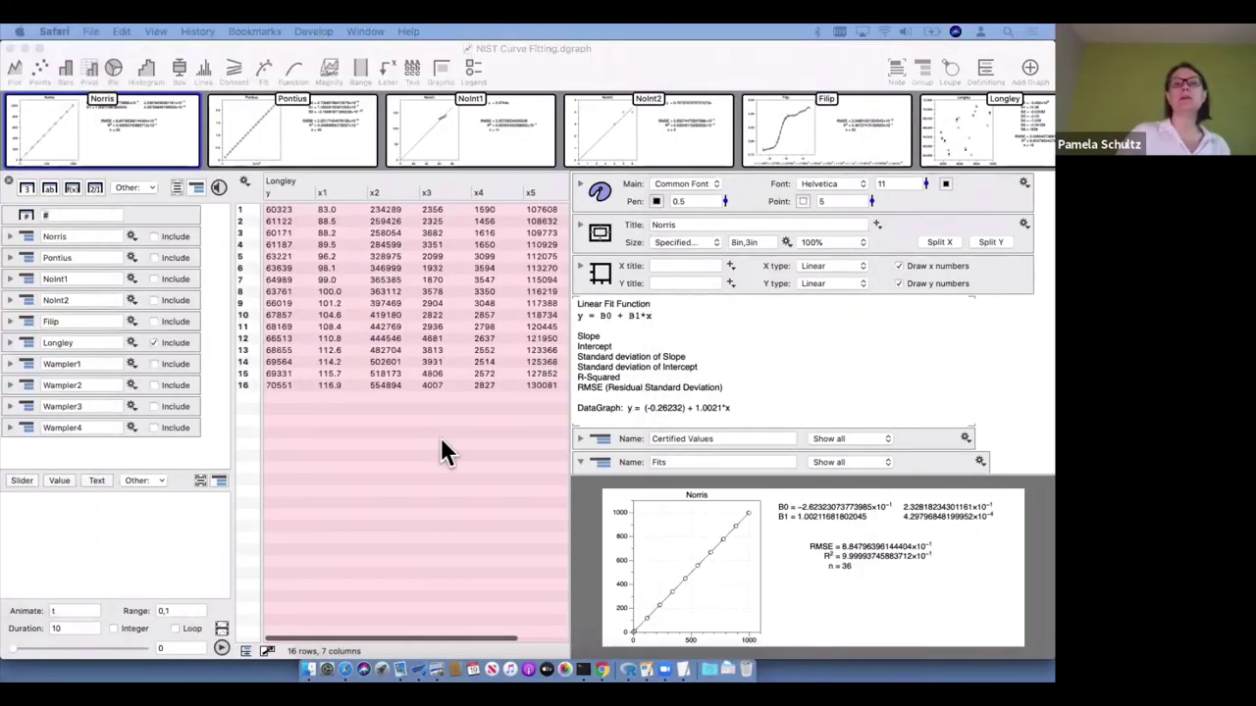
Include the Norris columns in the data table in place of Longley's and check the graph's linear fit notes
{"action": "left_click", "coordinate": [170, 341]}
{"action": "left_click", "coordinate": [166, 237]}
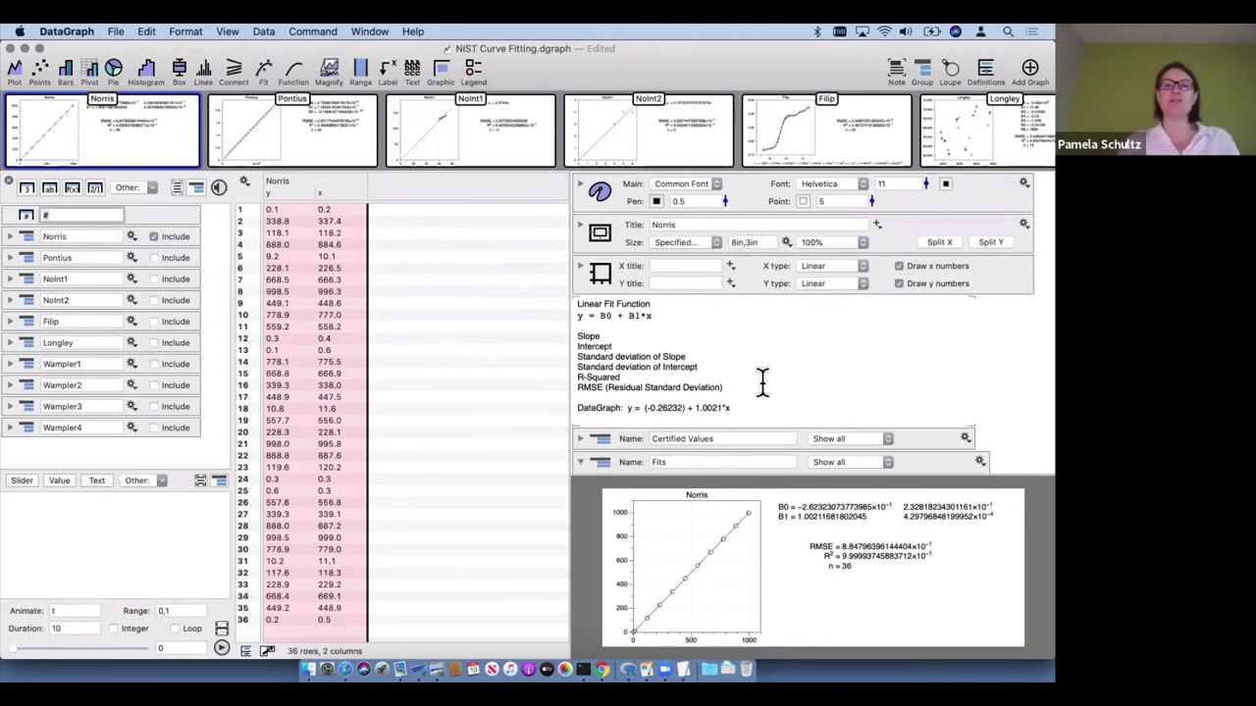
{"action": "scroll", "coordinate": [754, 368], "scroll_direction": "down", "scroll_amount": 3}
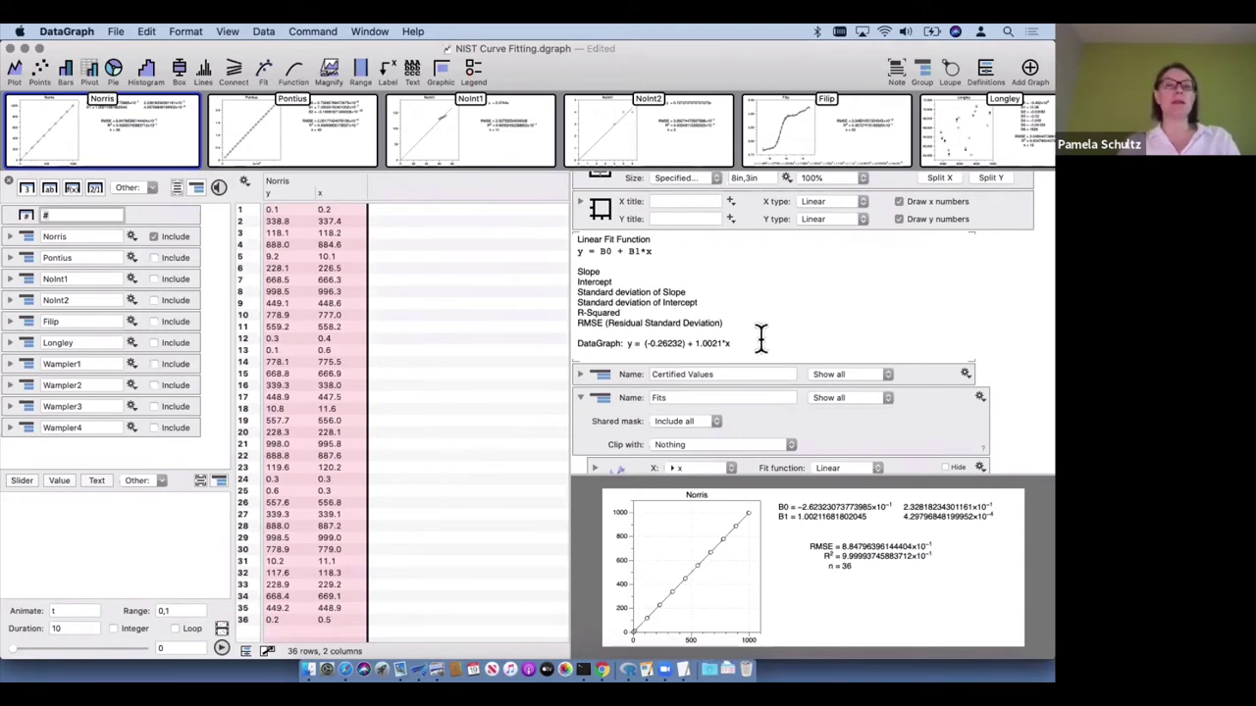
{"action": "scroll", "coordinate": [761, 338], "scroll_direction": "down", "scroll_amount": 2}
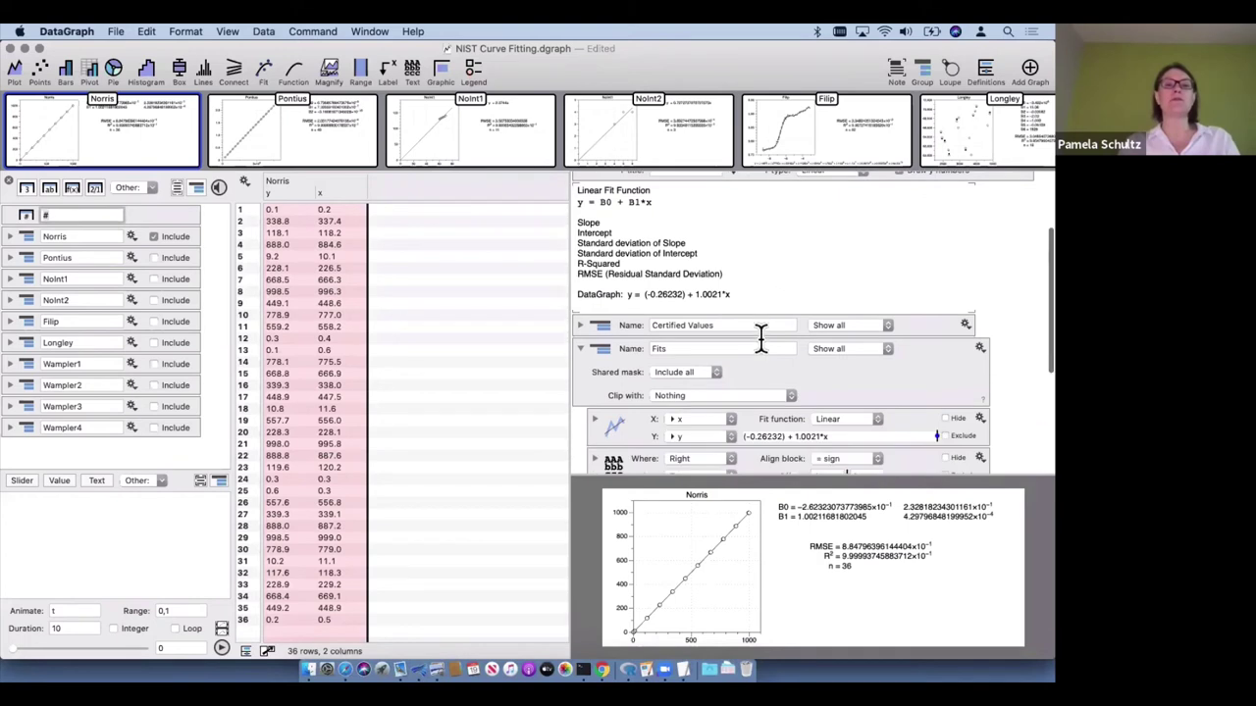
{"action": "left_click", "coordinate": [338, 191]}
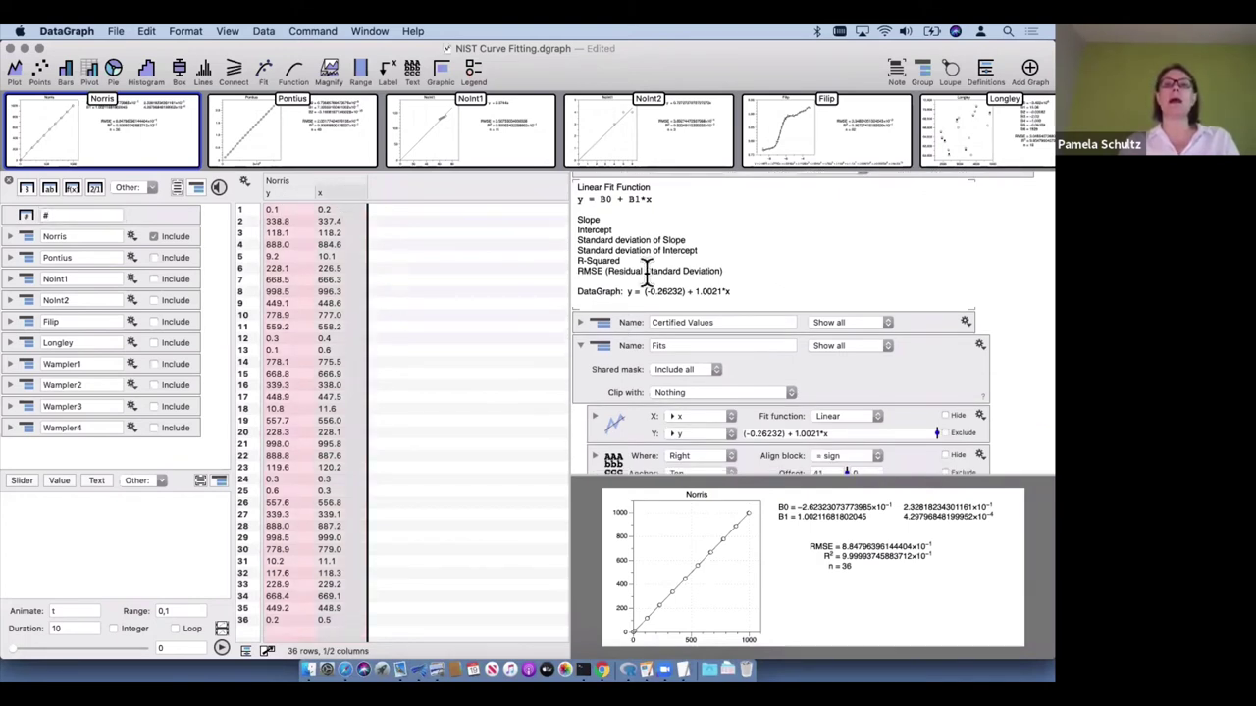
{"action": "scroll", "coordinate": [647, 270], "scroll_direction": "up", "scroll_amount": 4}
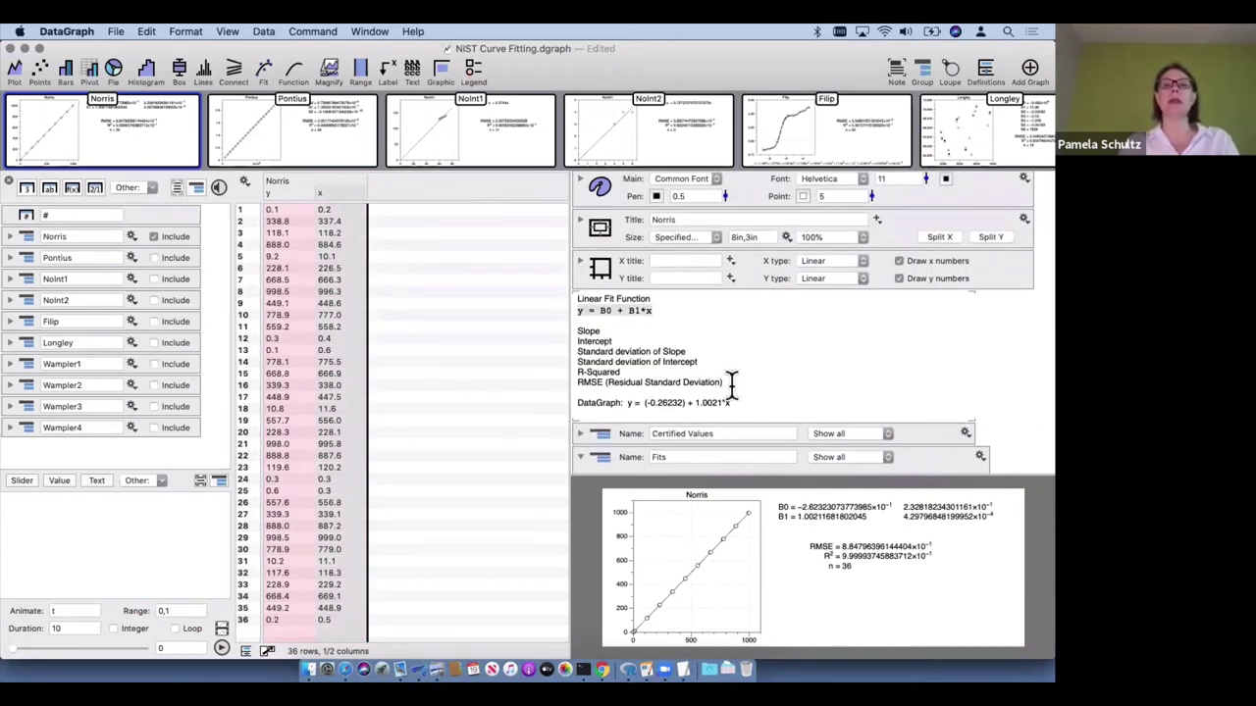
Read the Norris certified values, collapse their group, and select the linear fit command in the Fits group
{"action": "scroll", "coordinate": [731, 384], "scroll_direction": "down", "scroll_amount": 2}
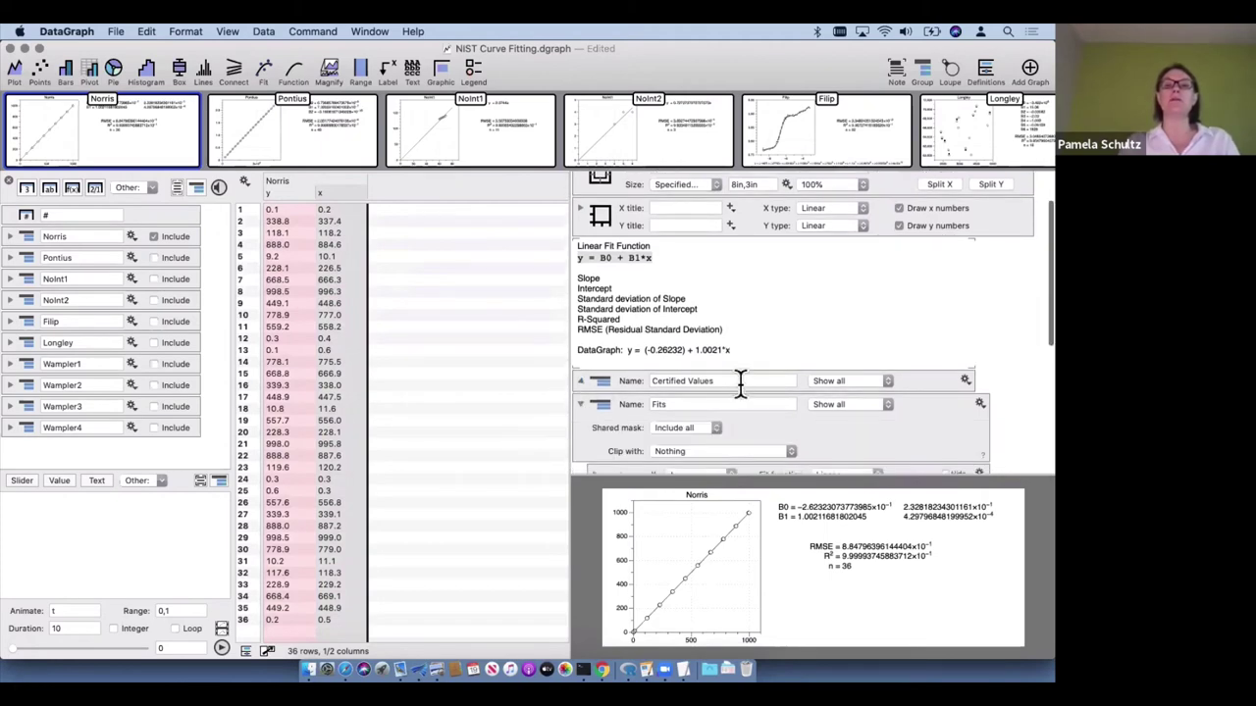
{"action": "scroll", "coordinate": [741, 385], "scroll_direction": "down", "scroll_amount": 10}
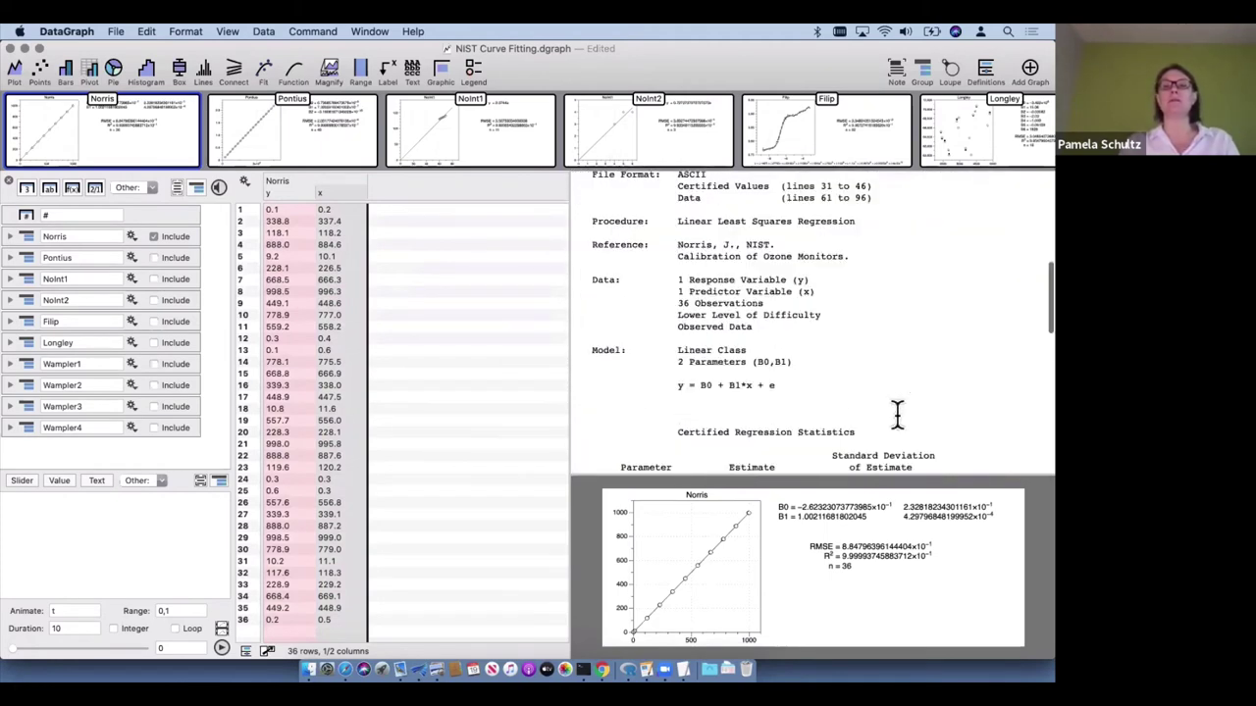
{"action": "scroll", "coordinate": [897, 415], "scroll_direction": "up", "scroll_amount": 5}
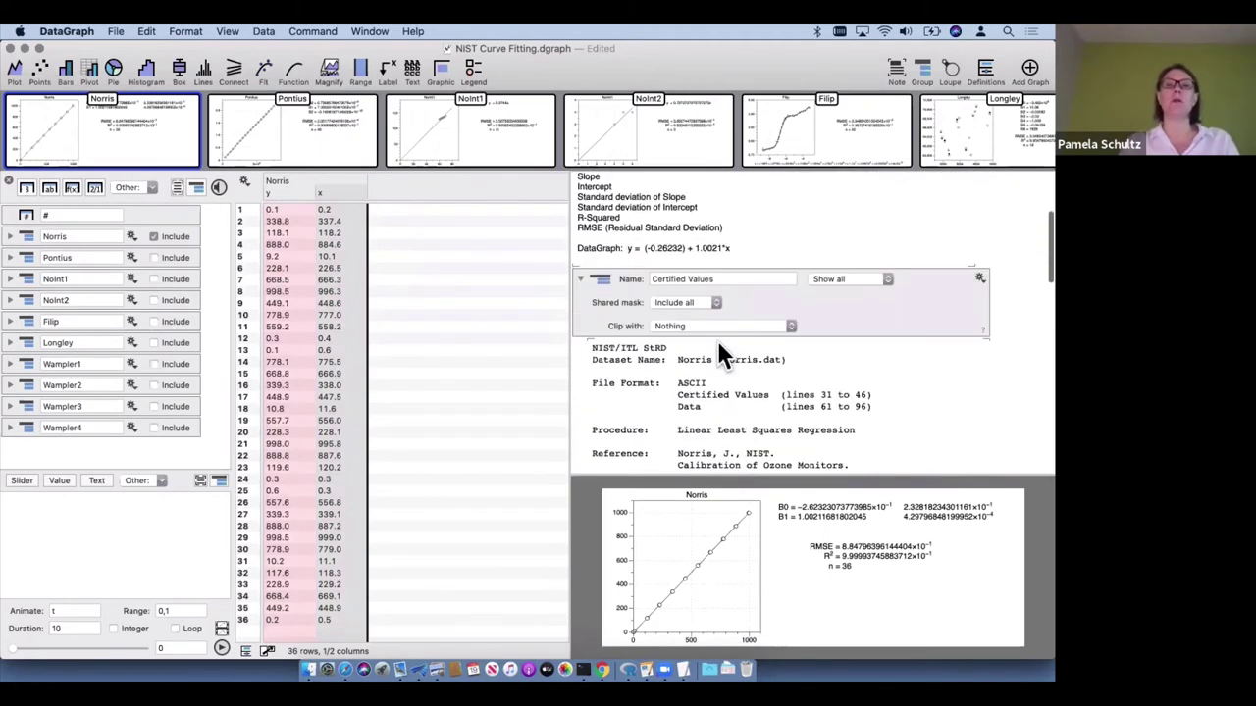
{"action": "left_click", "coordinate": [580, 289]}
{"action": "scroll", "coordinate": [747, 365], "scroll_direction": "down", "scroll_amount": 3}
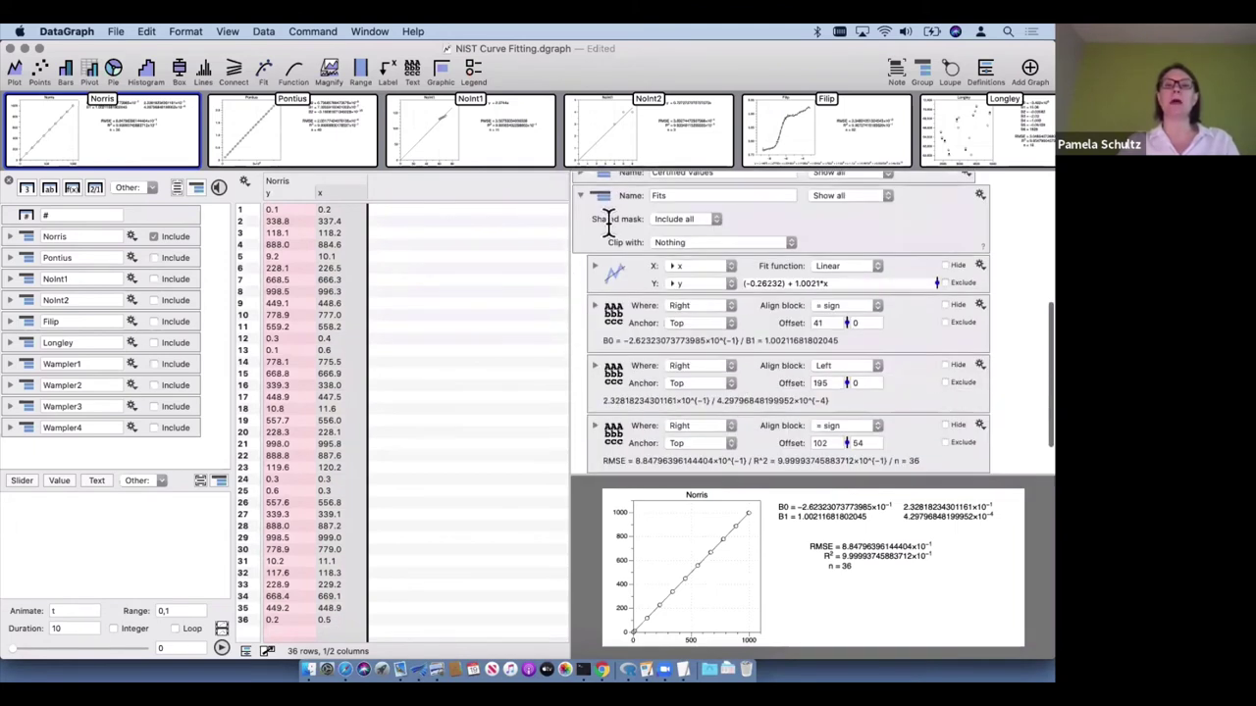
{"action": "left_click", "coordinate": [626, 282]}
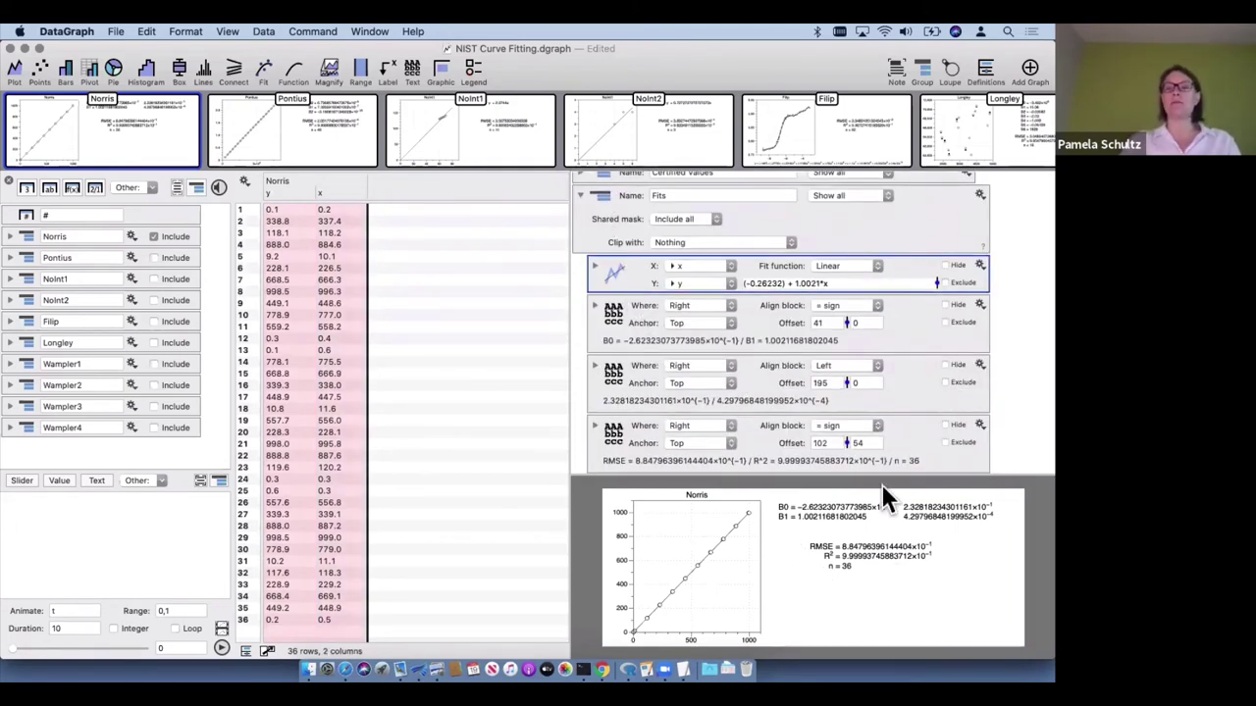
Review the coefficient, standard deviation and RMSE/R² text commands in the Norris Fits group, and collapse the group
{"action": "left_click", "coordinate": [626, 318]}
{"action": "left_click", "coordinate": [623, 392]}
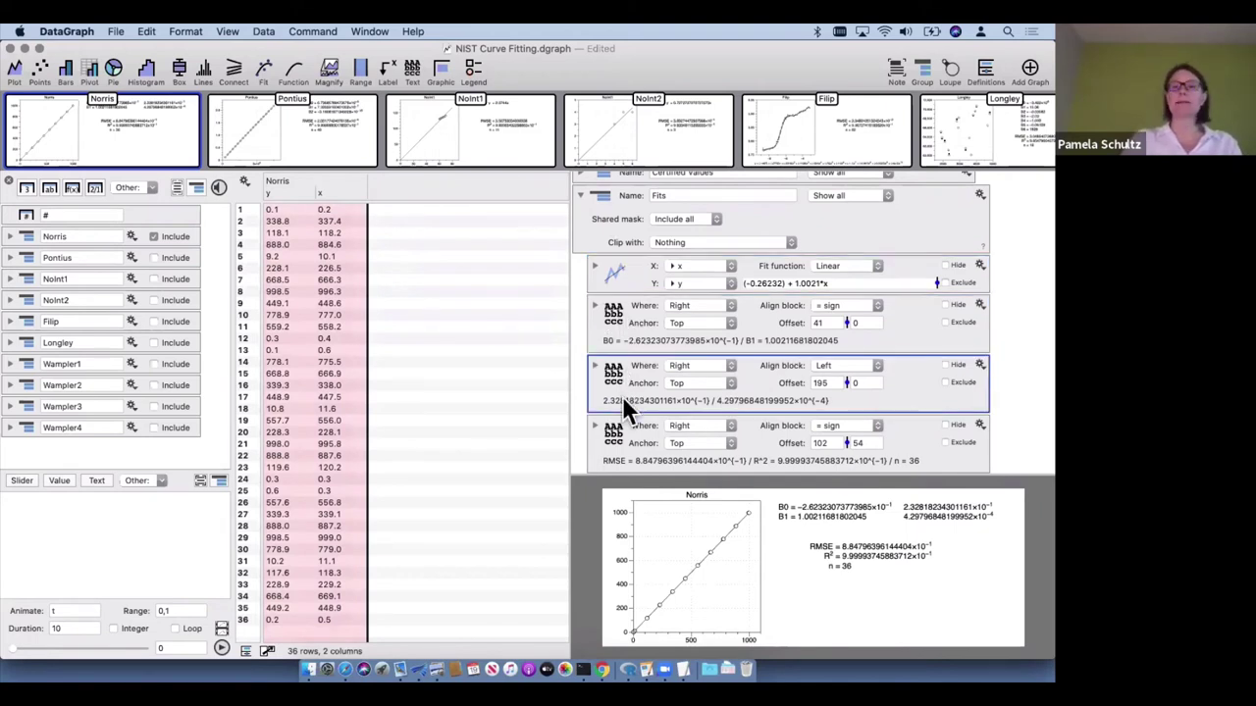
{"action": "left_click", "coordinate": [622, 447]}
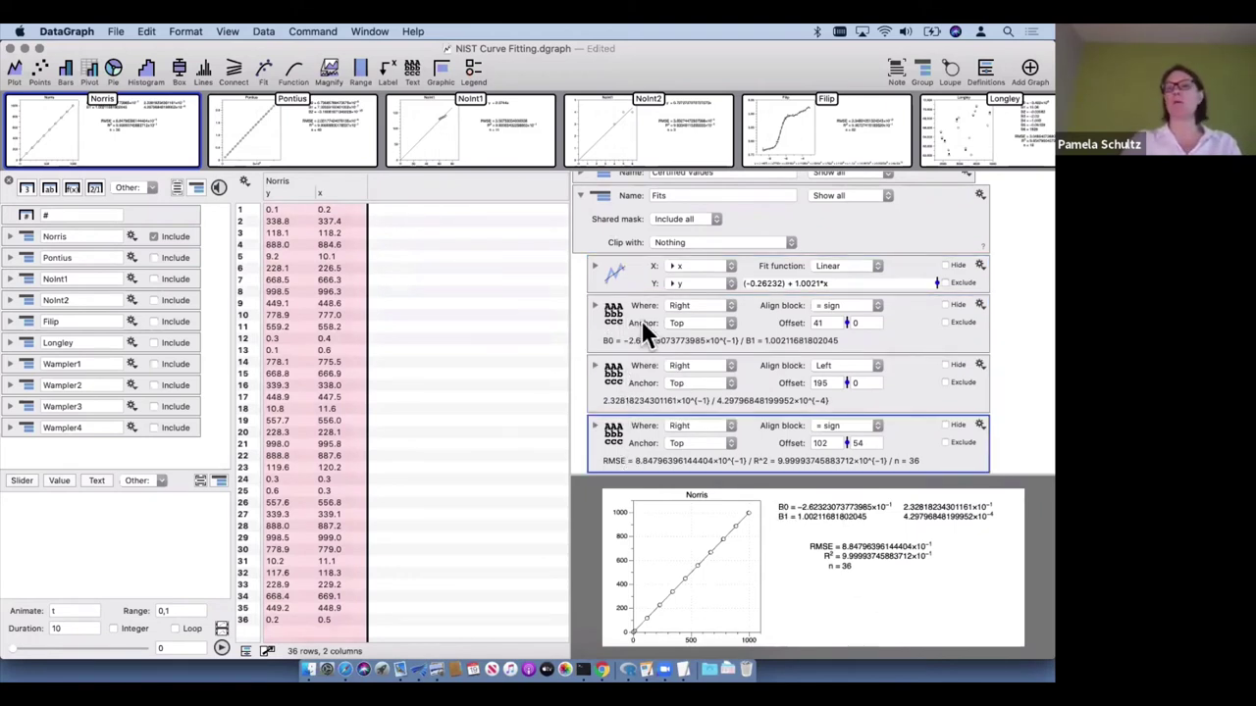
{"action": "scroll", "coordinate": [641, 320], "scroll_direction": "up", "scroll_amount": 5}
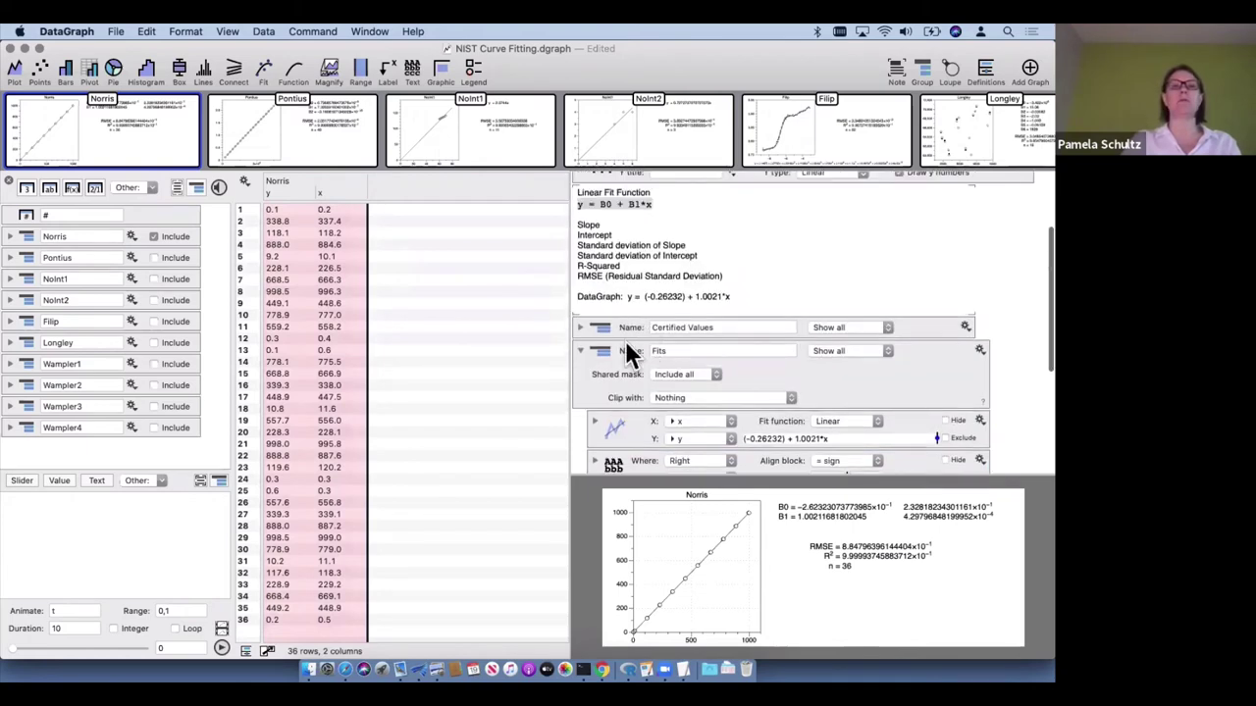
{"action": "left_click", "coordinate": [580, 351]}
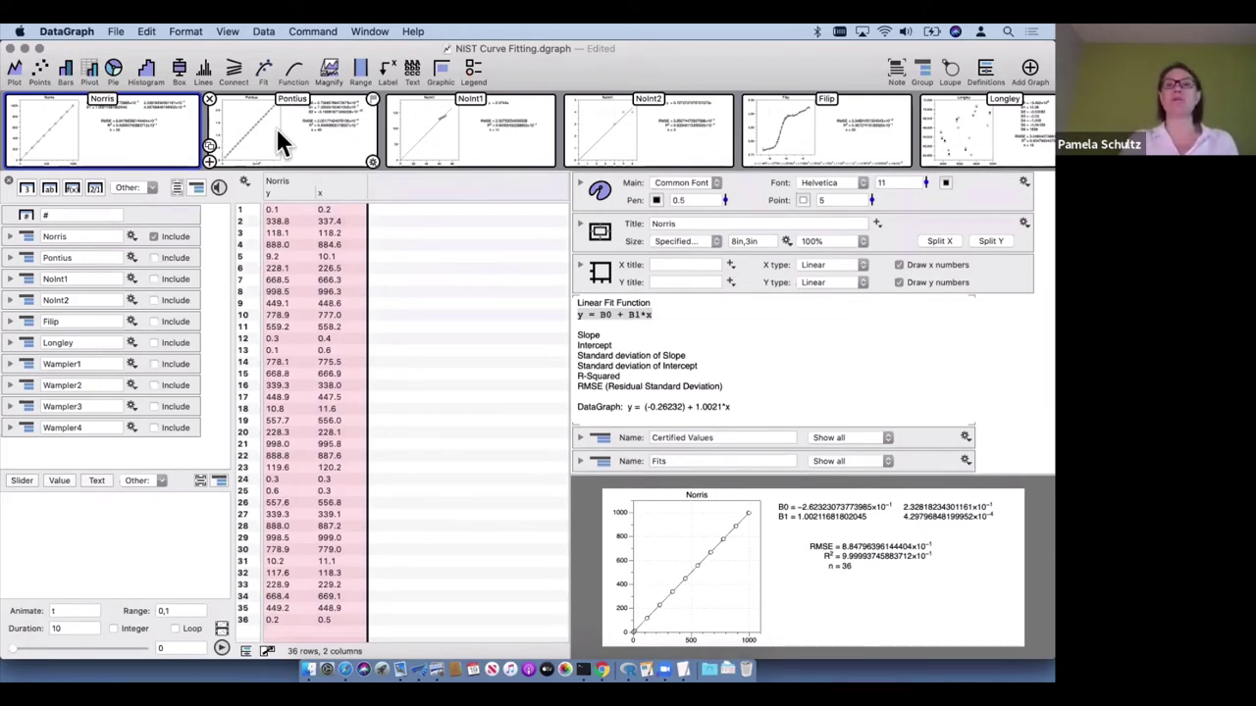
Display the Pontius graph and check the fit function options of its fit command, keeping Quadratic
{"action": "left_click", "coordinate": [274, 125]}
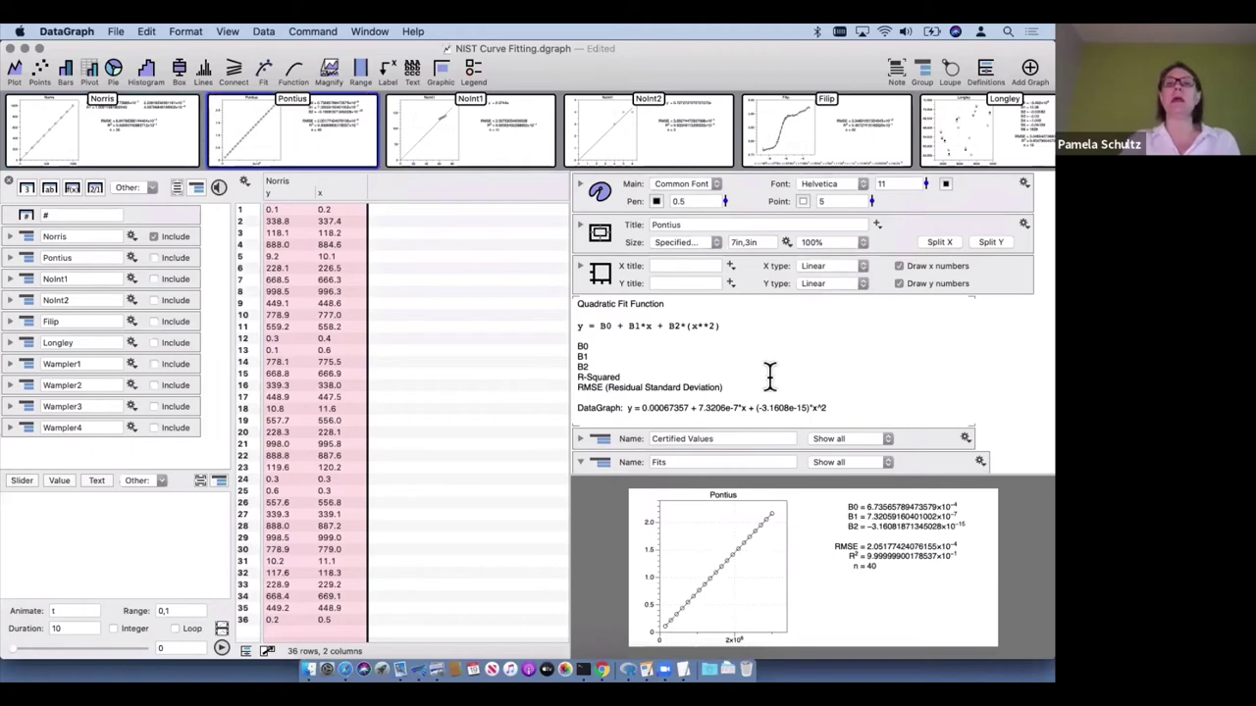
{"action": "scroll", "coordinate": [769, 375], "scroll_direction": "down", "scroll_amount": 2}
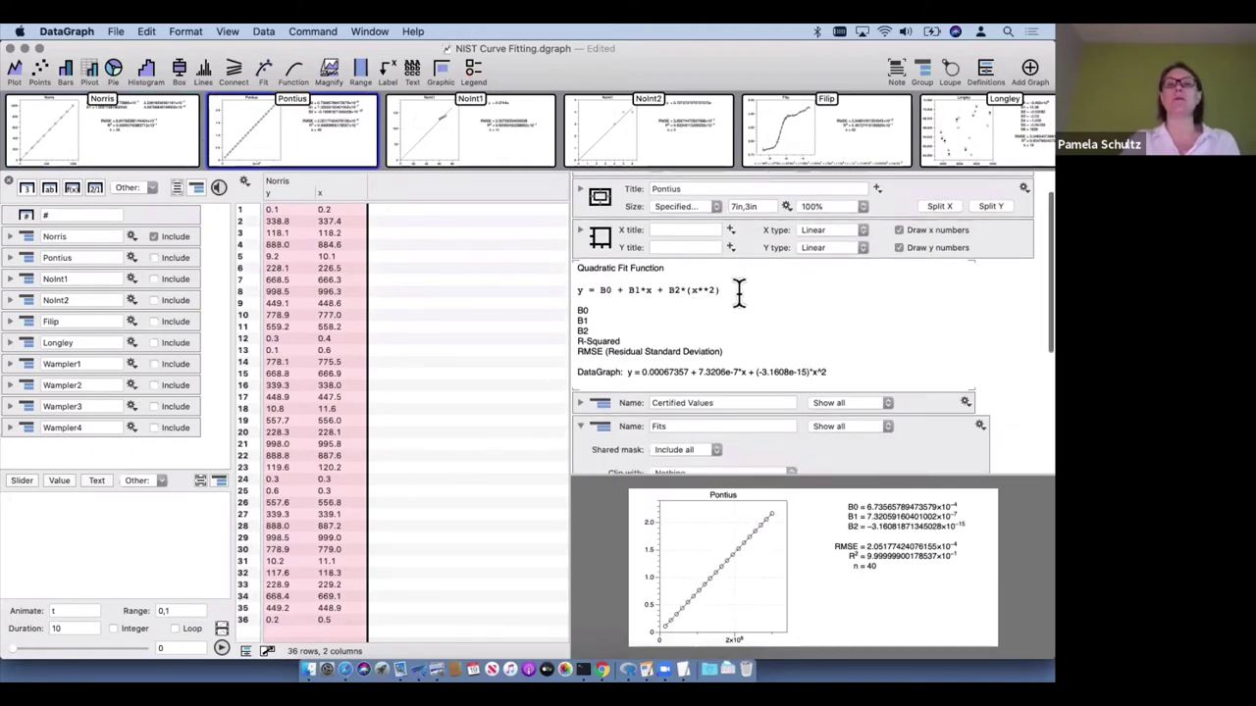
{"action": "scroll", "coordinate": [893, 412], "scroll_direction": "down", "scroll_amount": 4}
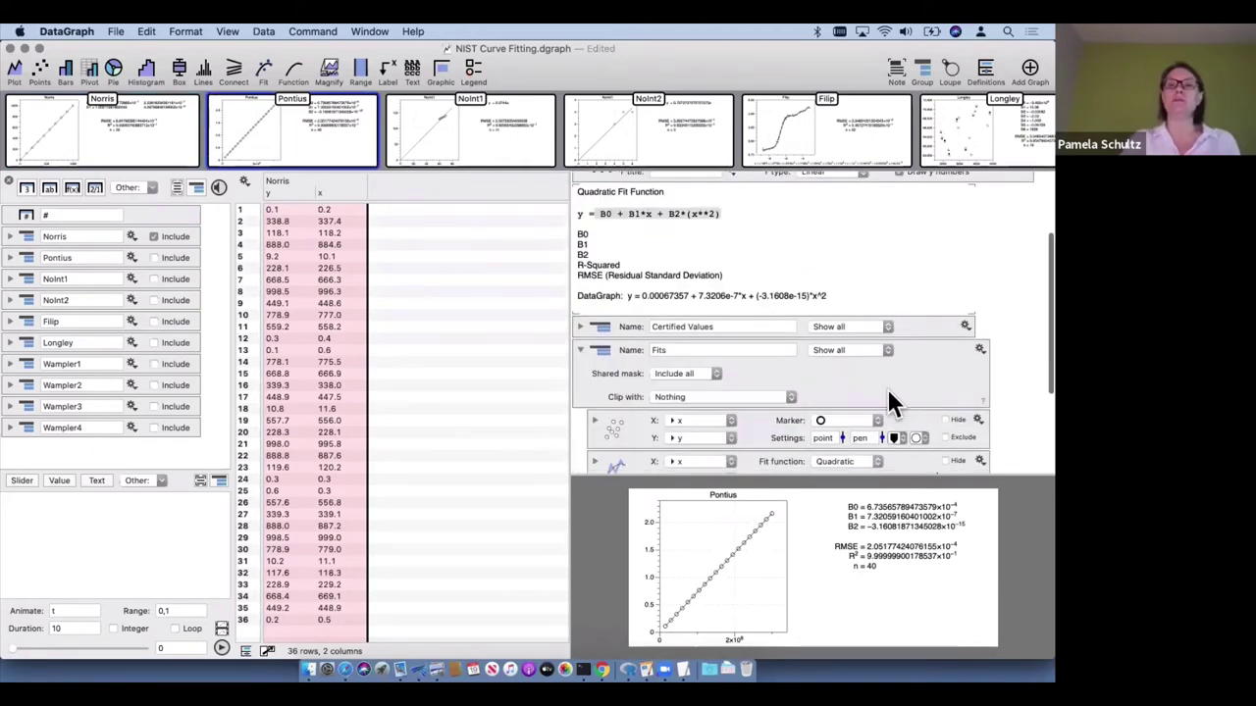
{"action": "scroll", "coordinate": [869, 420], "scroll_direction": "down", "scroll_amount": 2}
{"action": "left_click", "coordinate": [851, 425]}
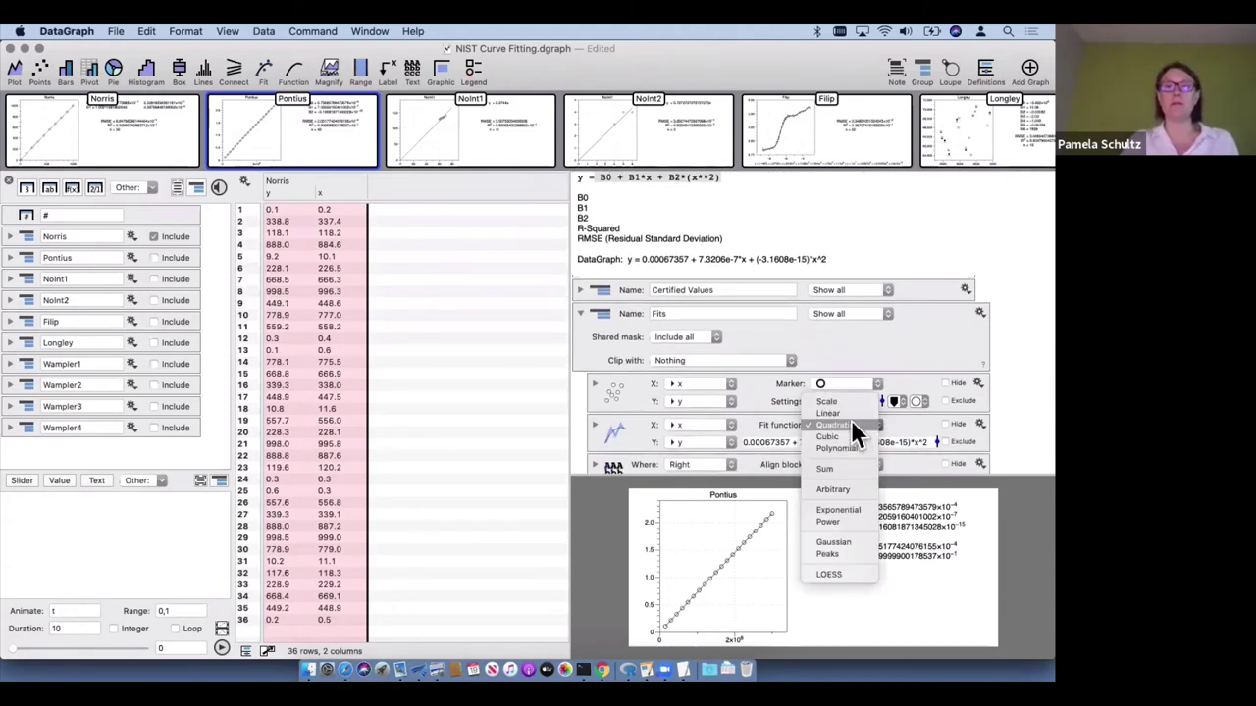
{"action": "left_click", "coordinate": [851, 425]}
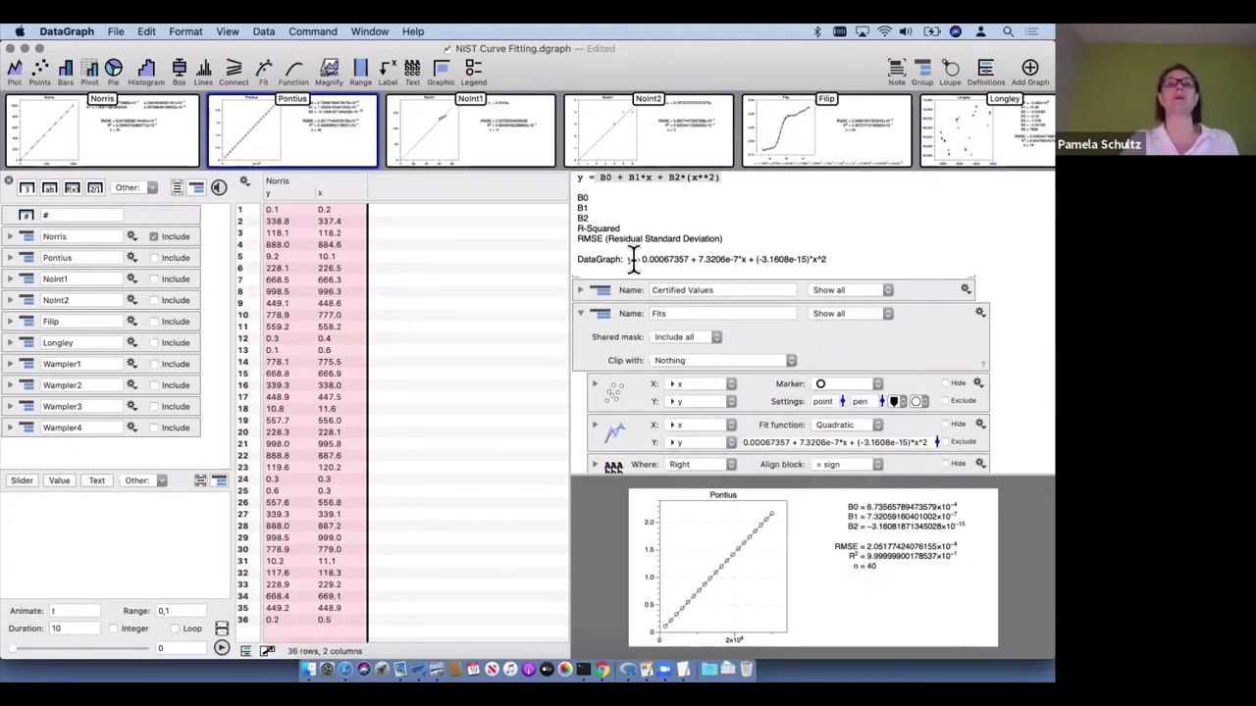
Display the NoInt1 graph, check its fit function options while keeping Scale, and view the NoInt2 graph
{"action": "left_click", "coordinate": [505, 157]}
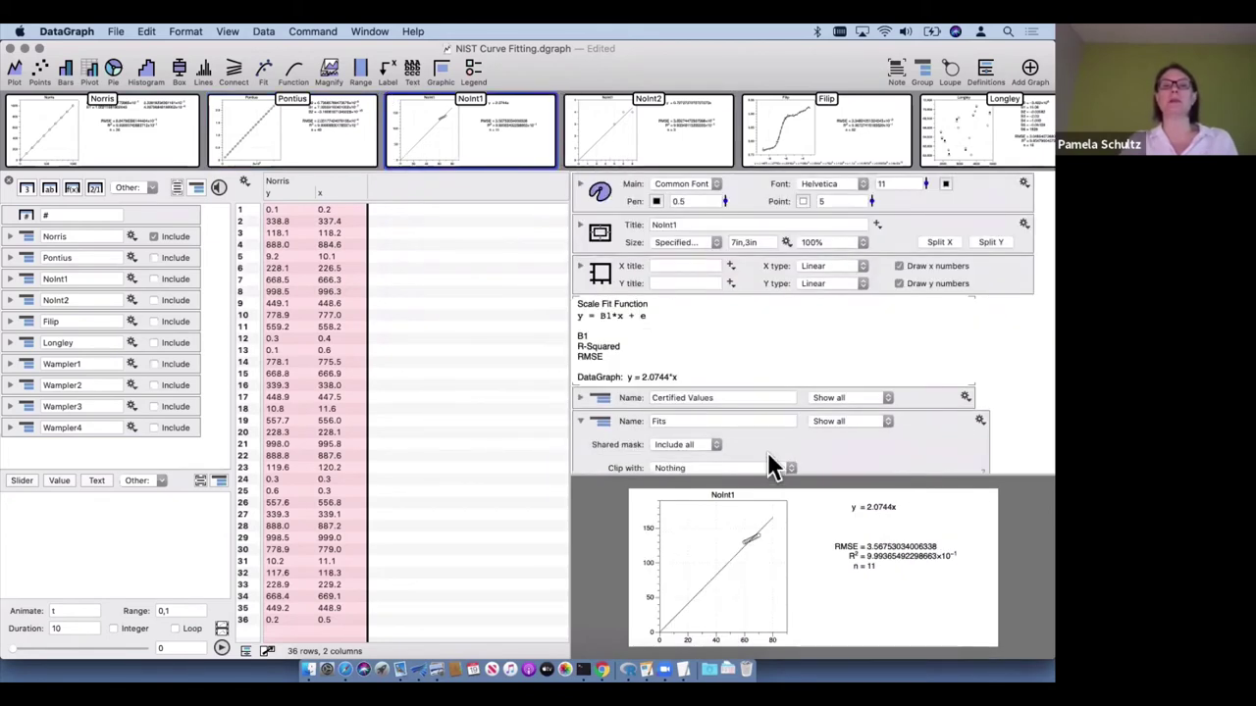
{"action": "scroll", "coordinate": [768, 372], "scroll_direction": "down", "scroll_amount": 6}
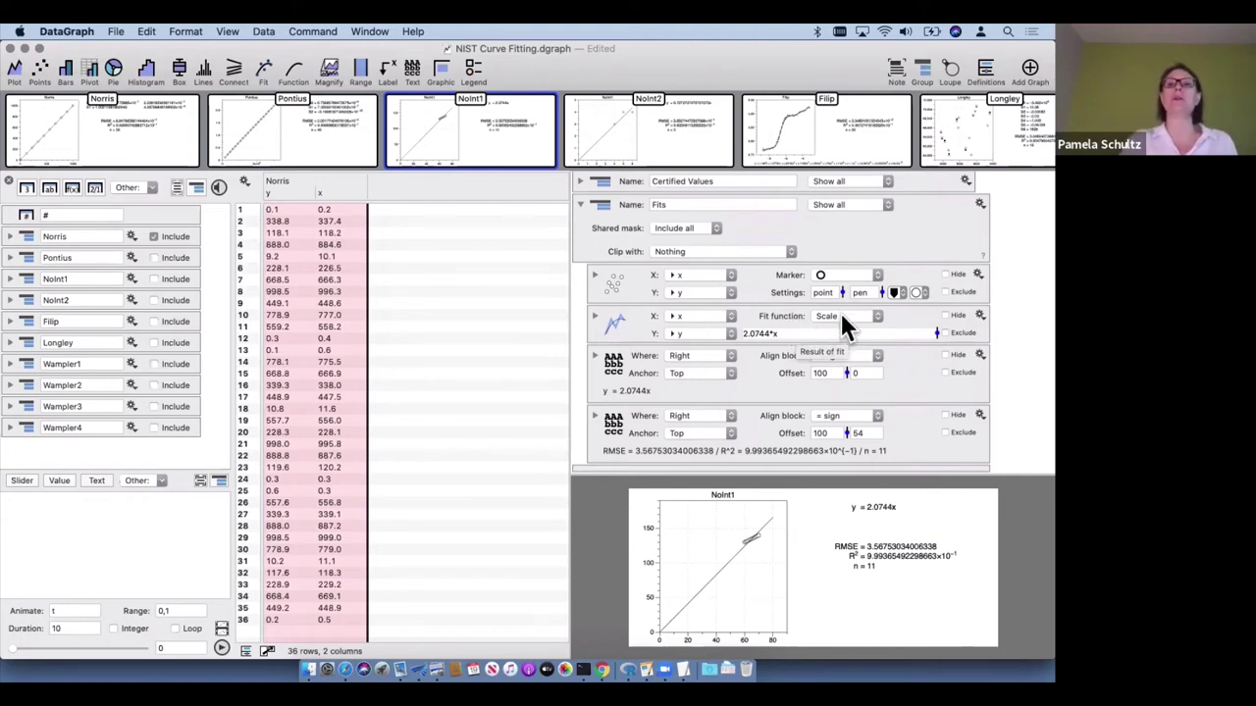
{"action": "left_click", "coordinate": [839, 312]}
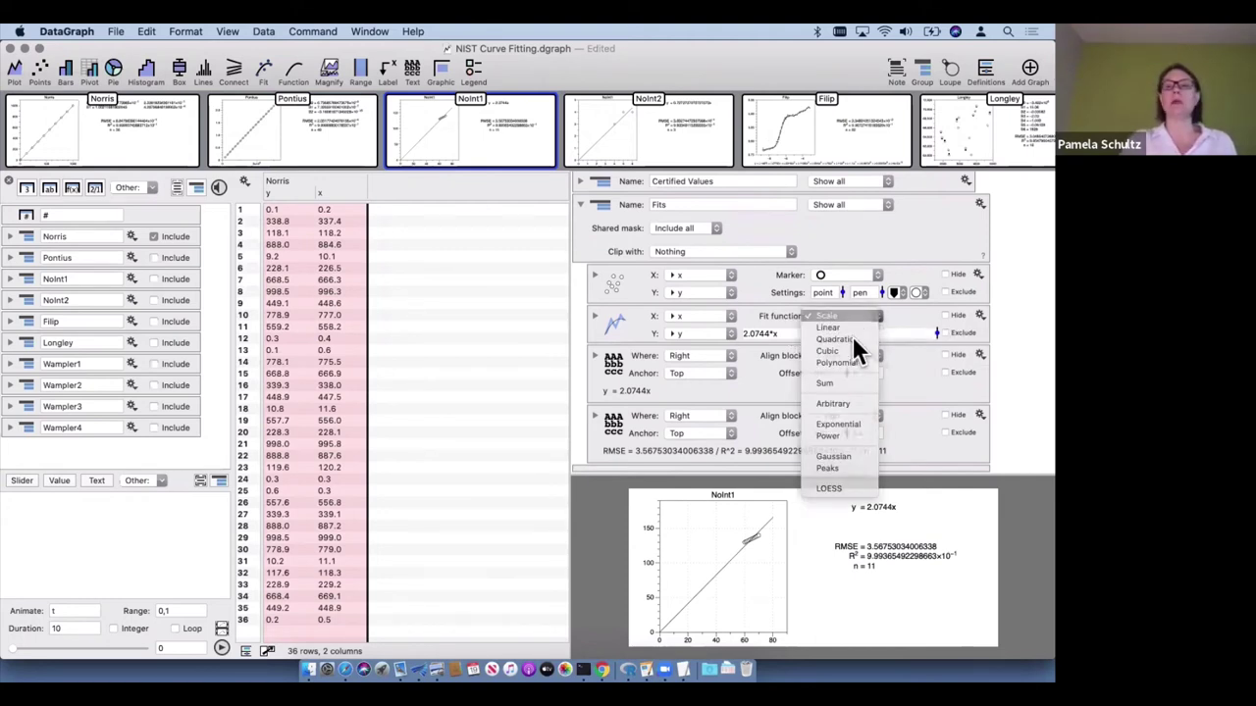
{"action": "left_click", "coordinate": [880, 473]}
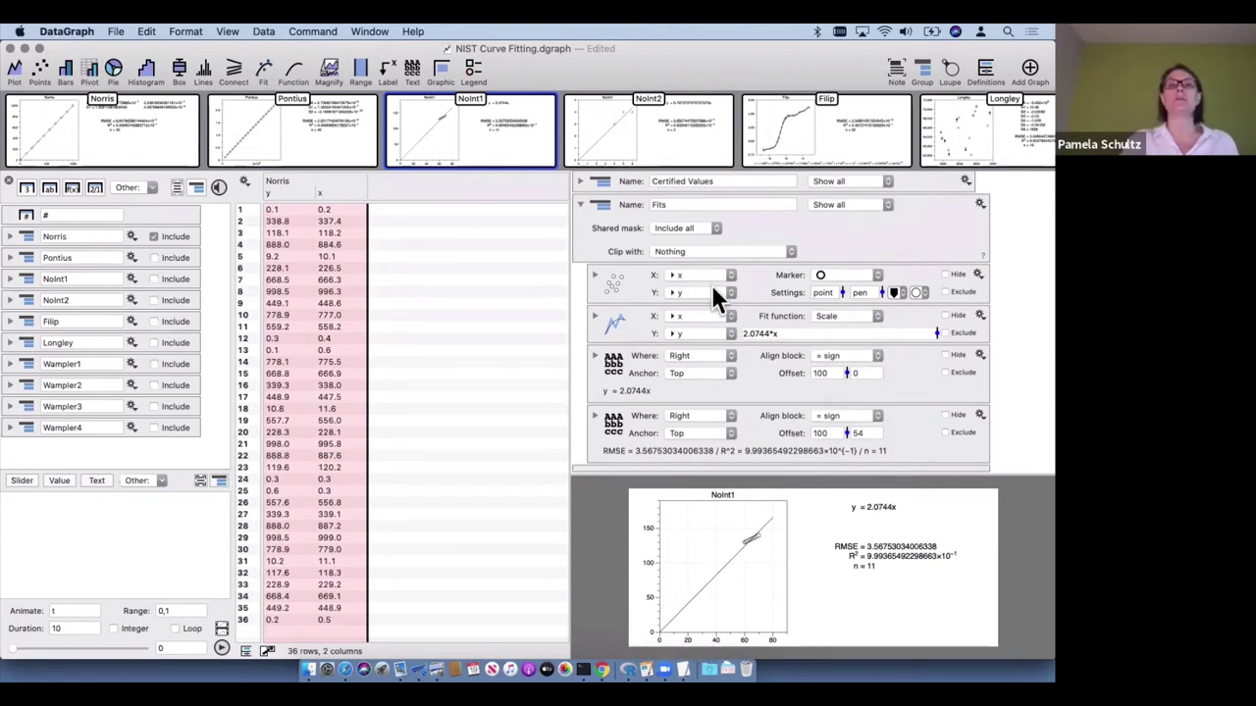
{"action": "scroll", "coordinate": [714, 286], "scroll_direction": "up", "scroll_amount": 3}
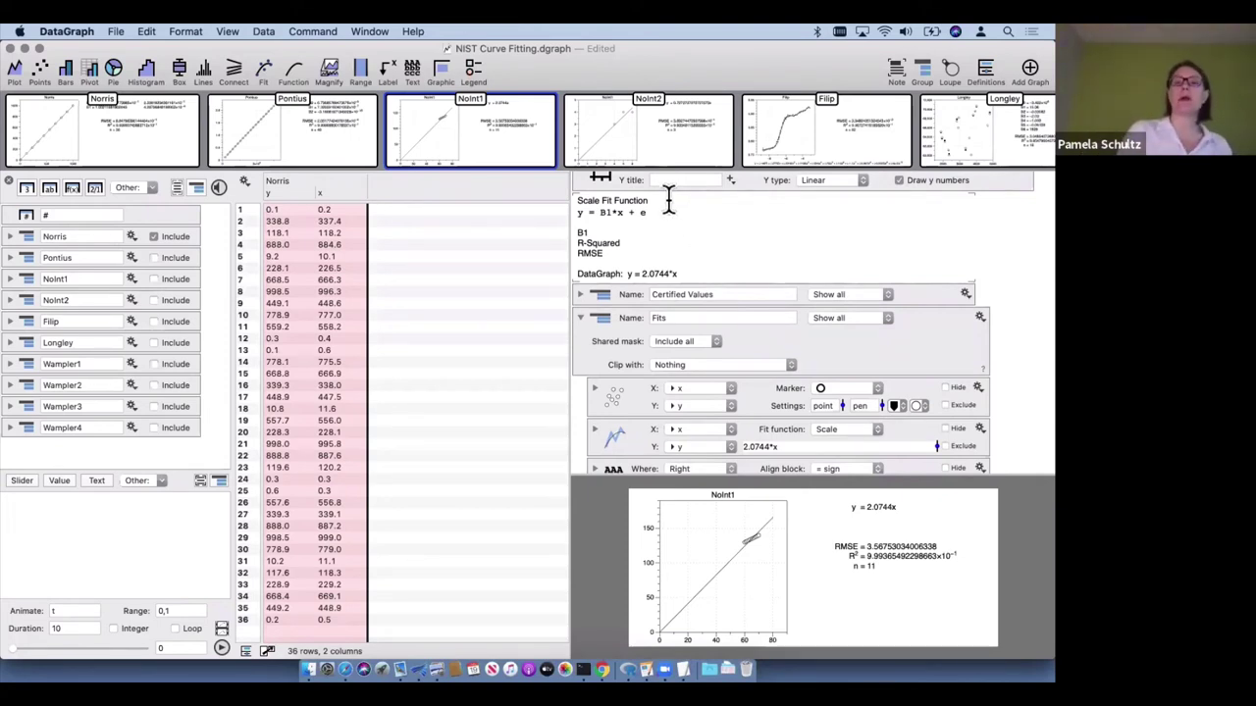
{"action": "mouse_move", "coordinate": [675, 155]}
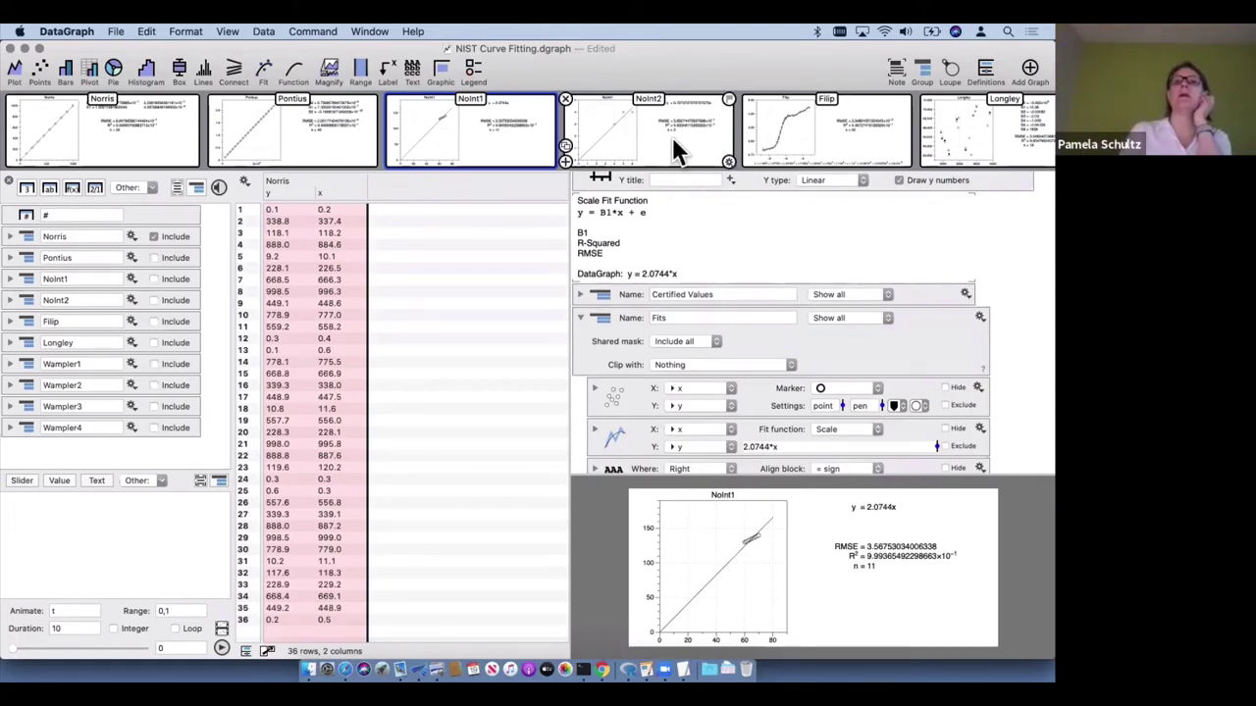
{"action": "left_click", "coordinate": [672, 136]}
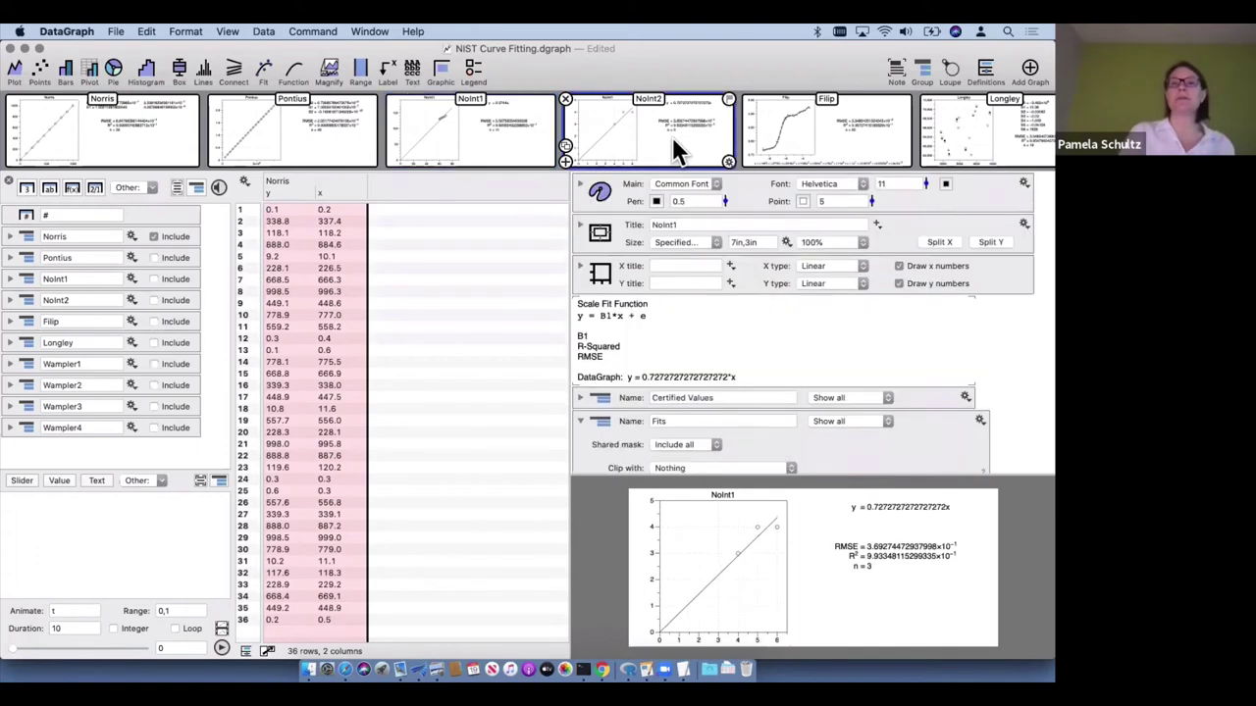
Display the Filip graph and expand its order-10 Polynomial fit command to examine the fit details
{"action": "left_click", "coordinate": [791, 132]}
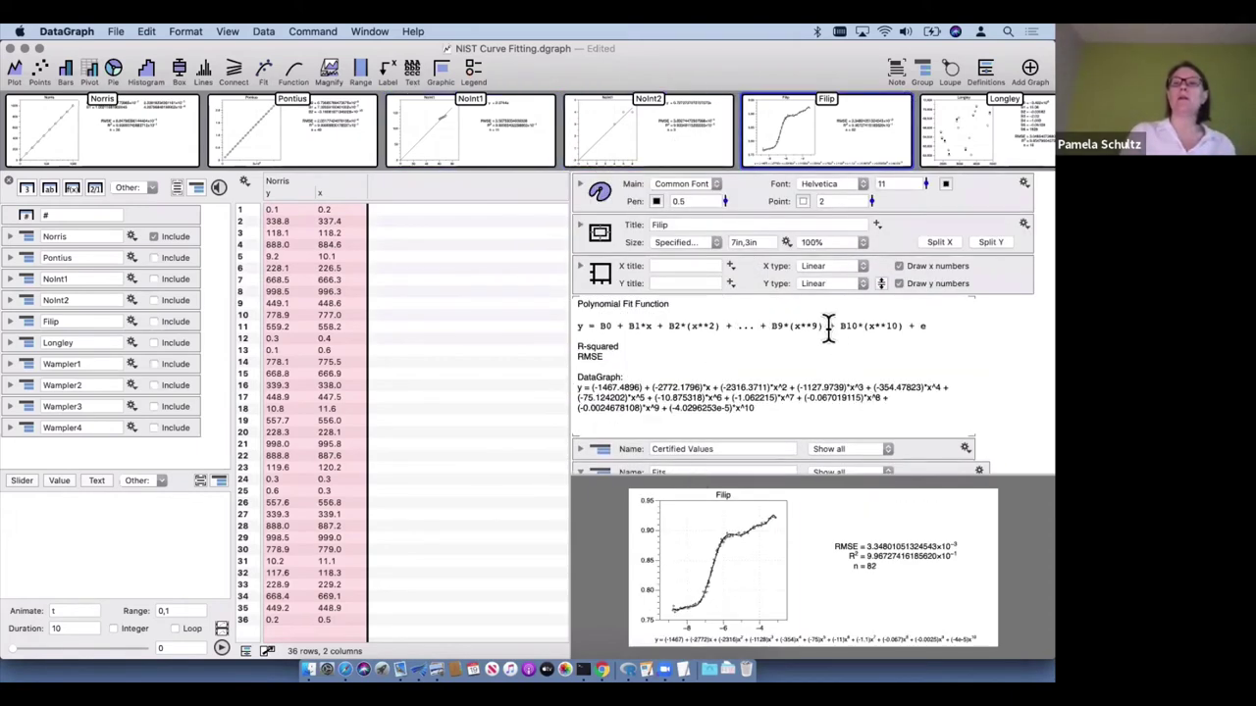
{"action": "scroll", "coordinate": [675, 400], "scroll_direction": "down", "scroll_amount": 5}
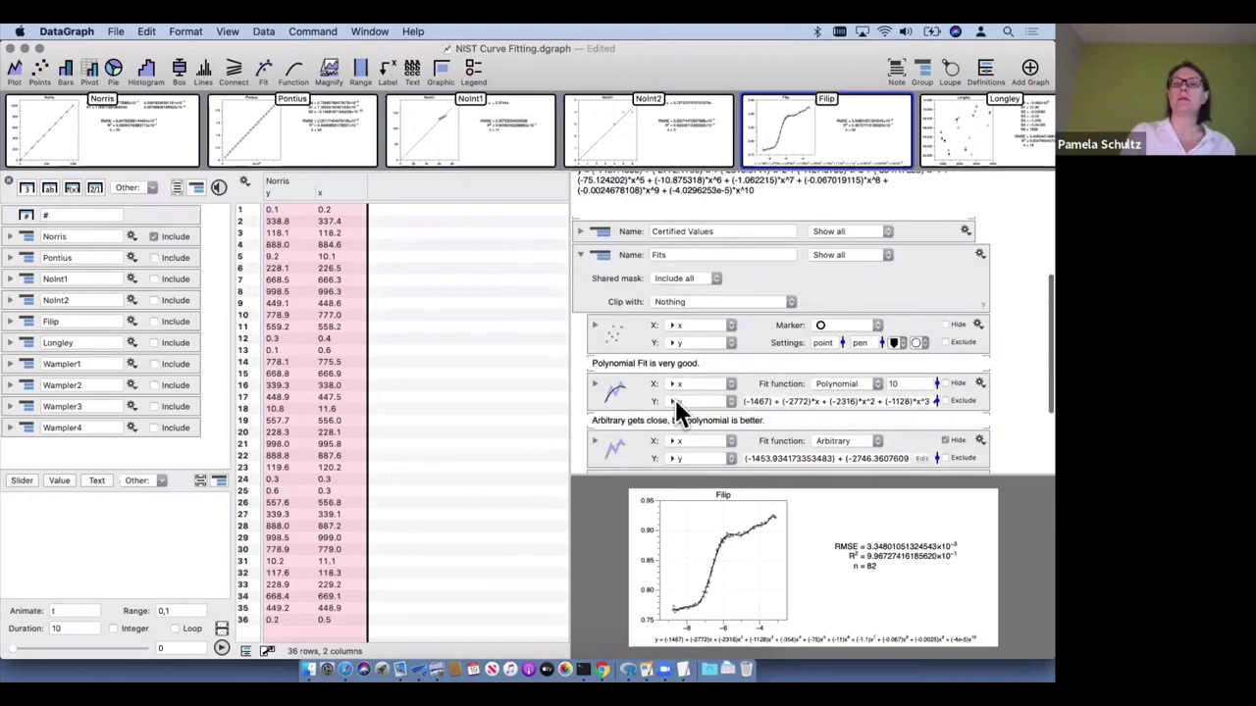
{"action": "scroll", "coordinate": [620, 323], "scroll_direction": "down", "scroll_amount": 1}
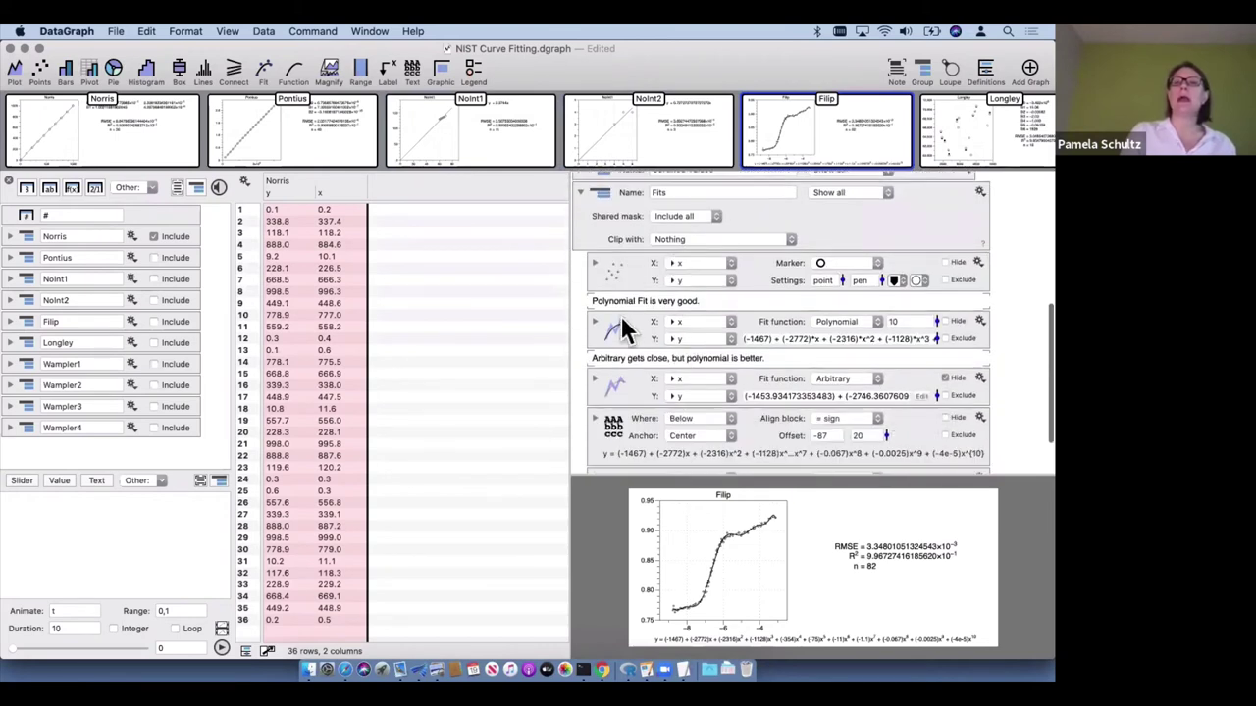
{"action": "left_click", "coordinate": [595, 323]}
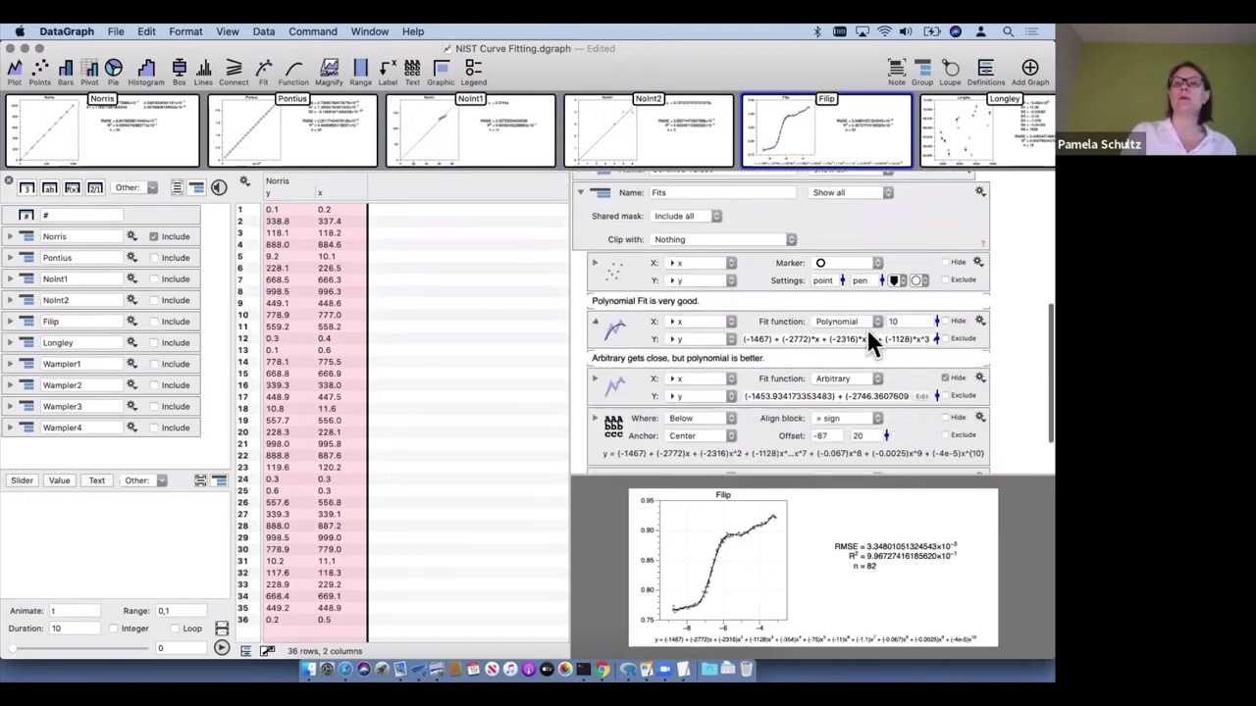
{"action": "scroll", "coordinate": [755, 387], "scroll_direction": "up", "scroll_amount": 1}
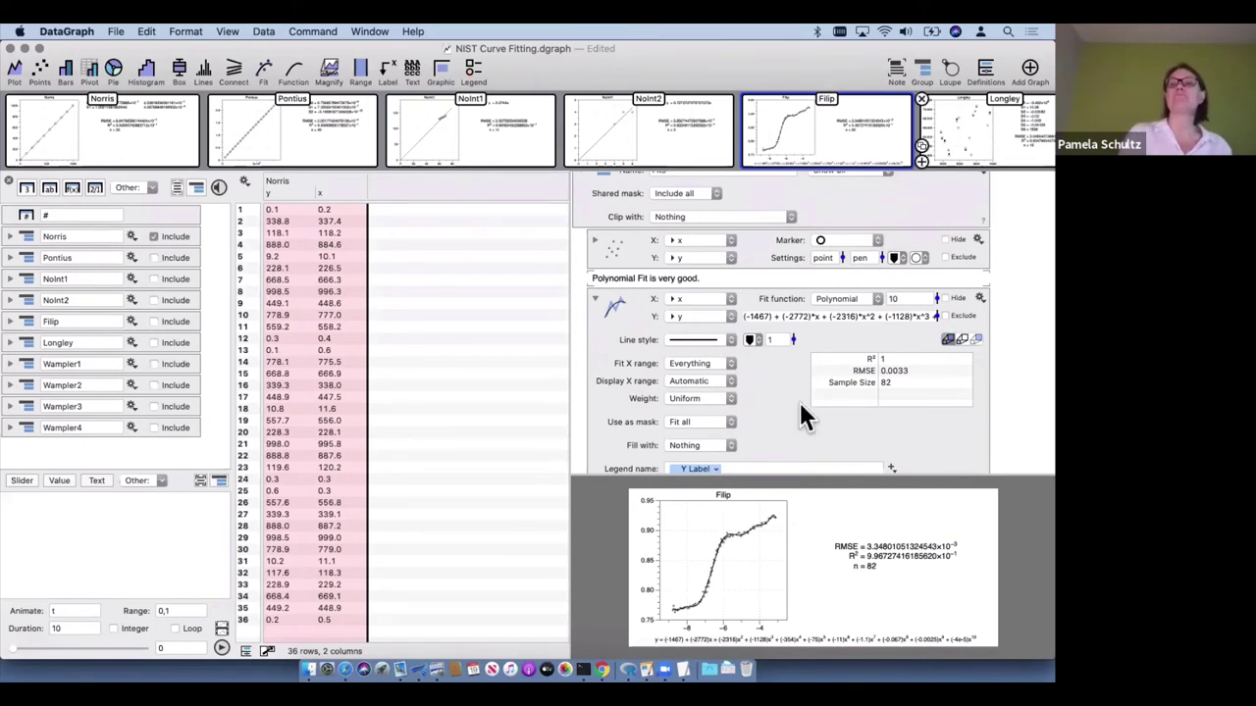
Display the Longley graph, look over its multivariable fit commands, and set the graph's zoom to 200%
{"action": "key", "text": "Right"}
{"action": "scroll", "coordinate": [788, 417], "scroll_direction": "down", "scroll_amount": 1}
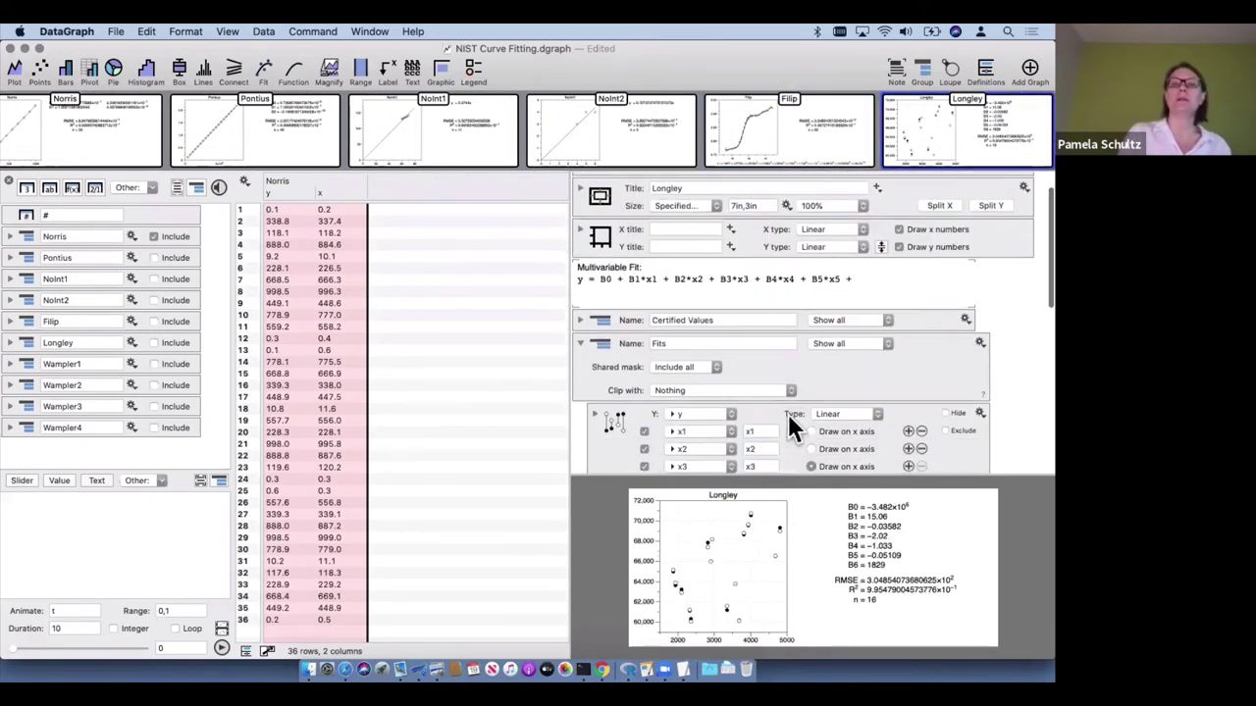
{"action": "scroll", "coordinate": [810, 284], "scroll_direction": "down", "scroll_amount": 2}
{"action": "scroll", "coordinate": [809, 265], "scroll_direction": "up", "scroll_amount": 3}
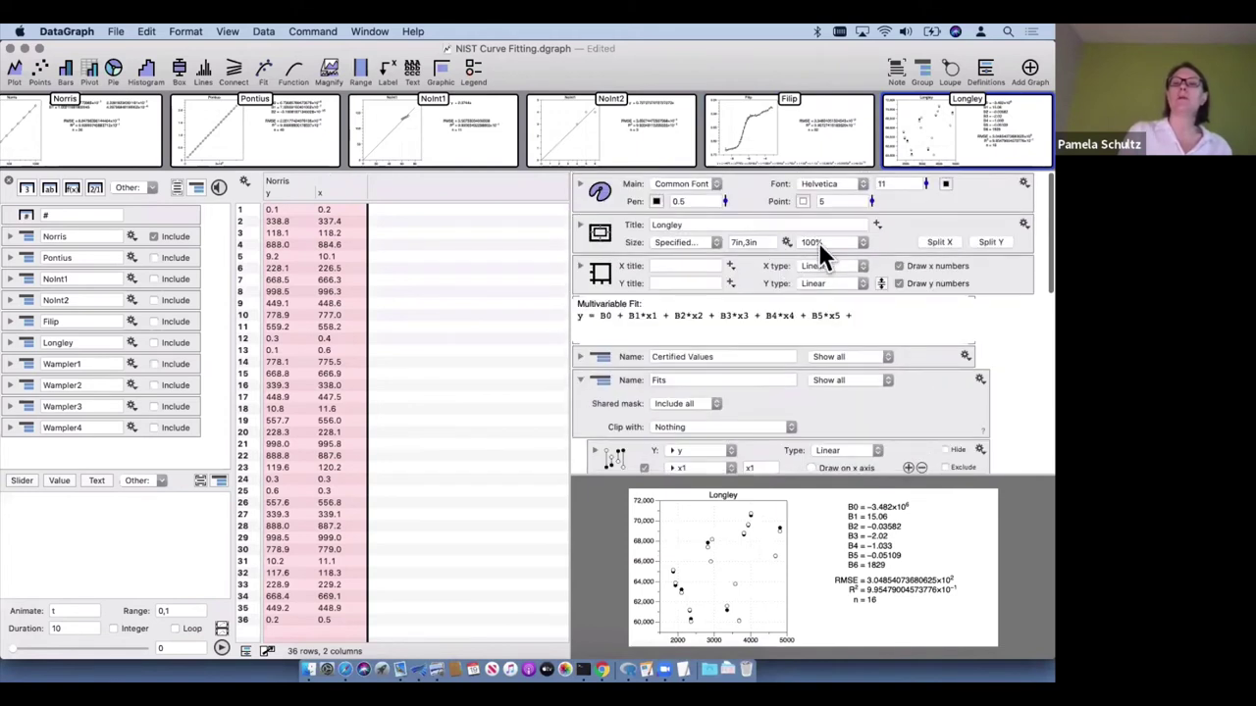
{"action": "left_click", "coordinate": [818, 242]}
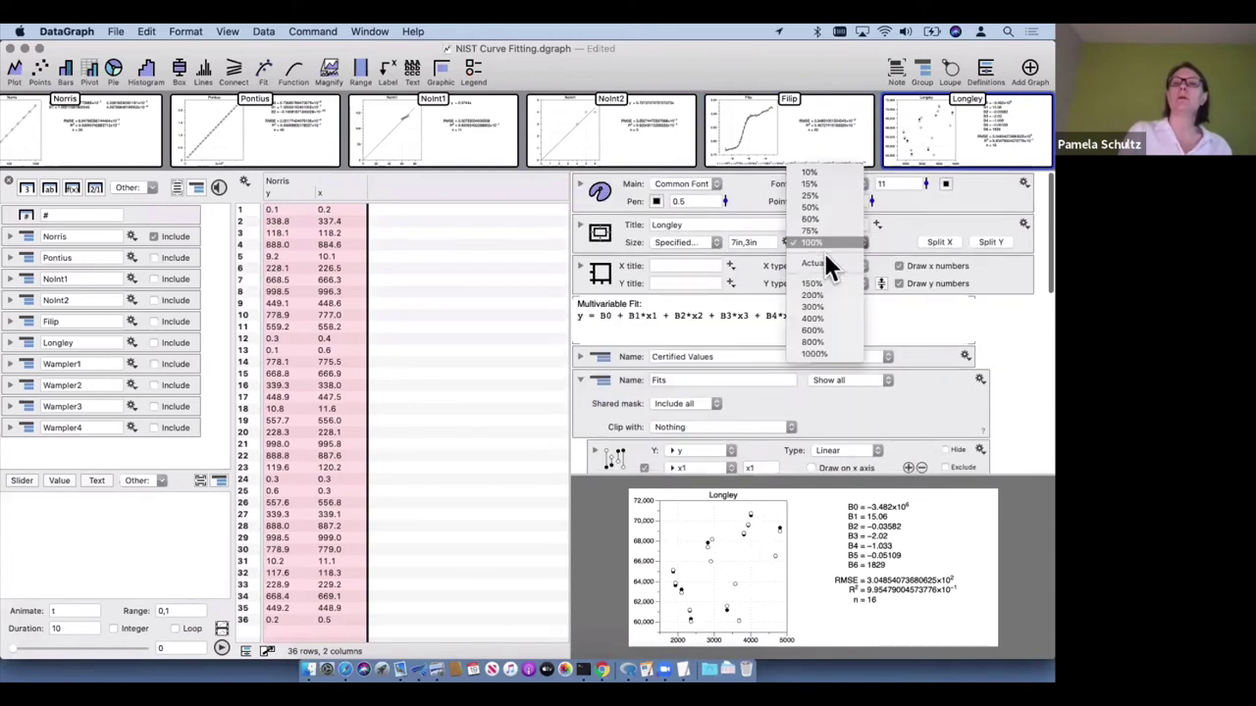
{"action": "left_click", "coordinate": [827, 304]}
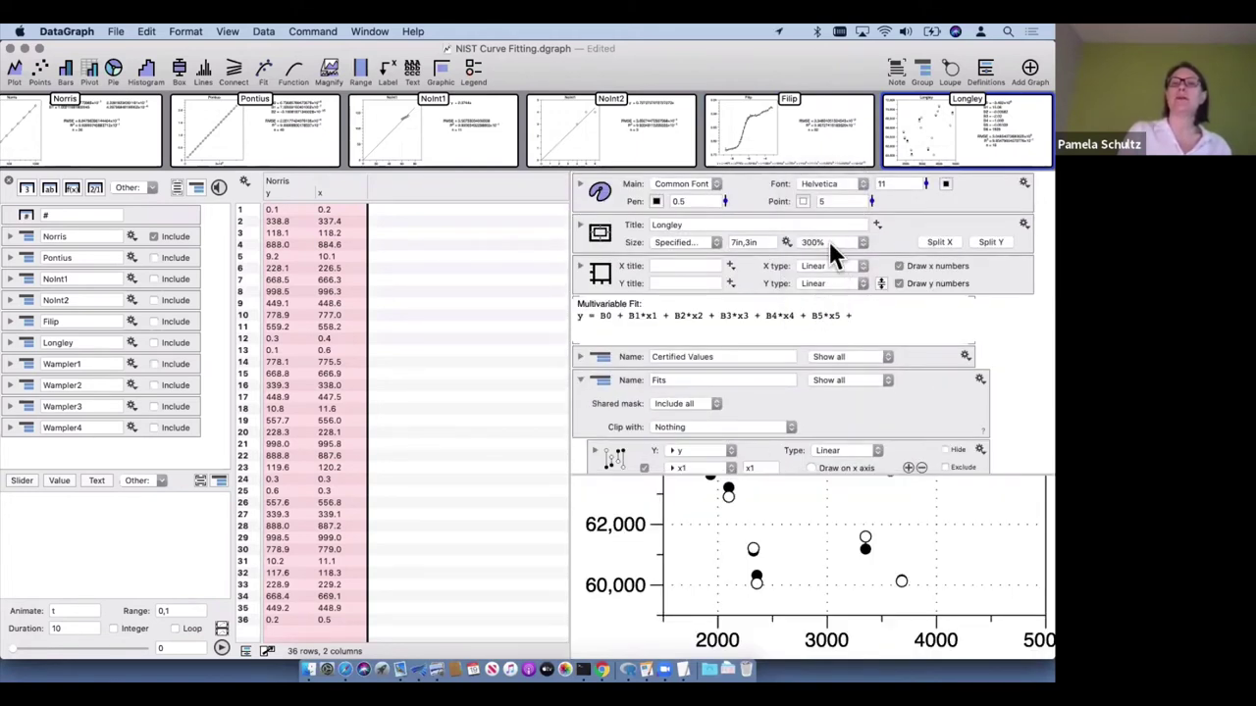
{"action": "left_click", "coordinate": [829, 243]}
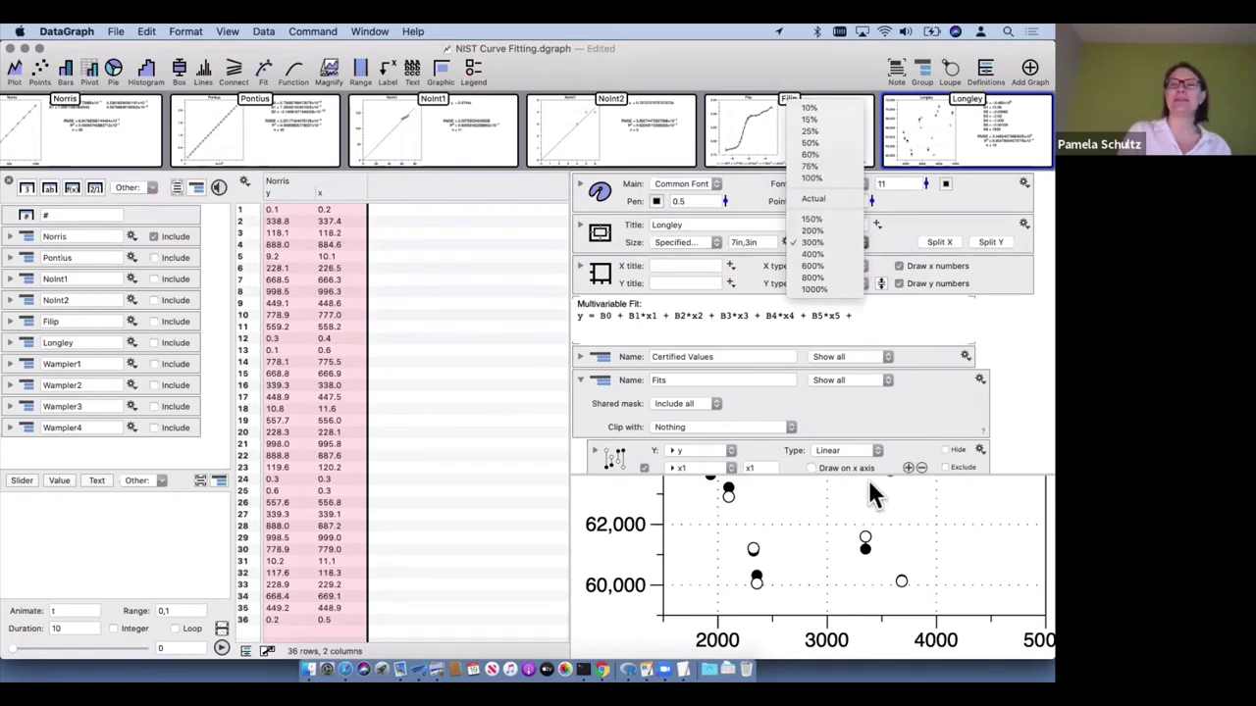
{"action": "left_click", "coordinate": [829, 232]}
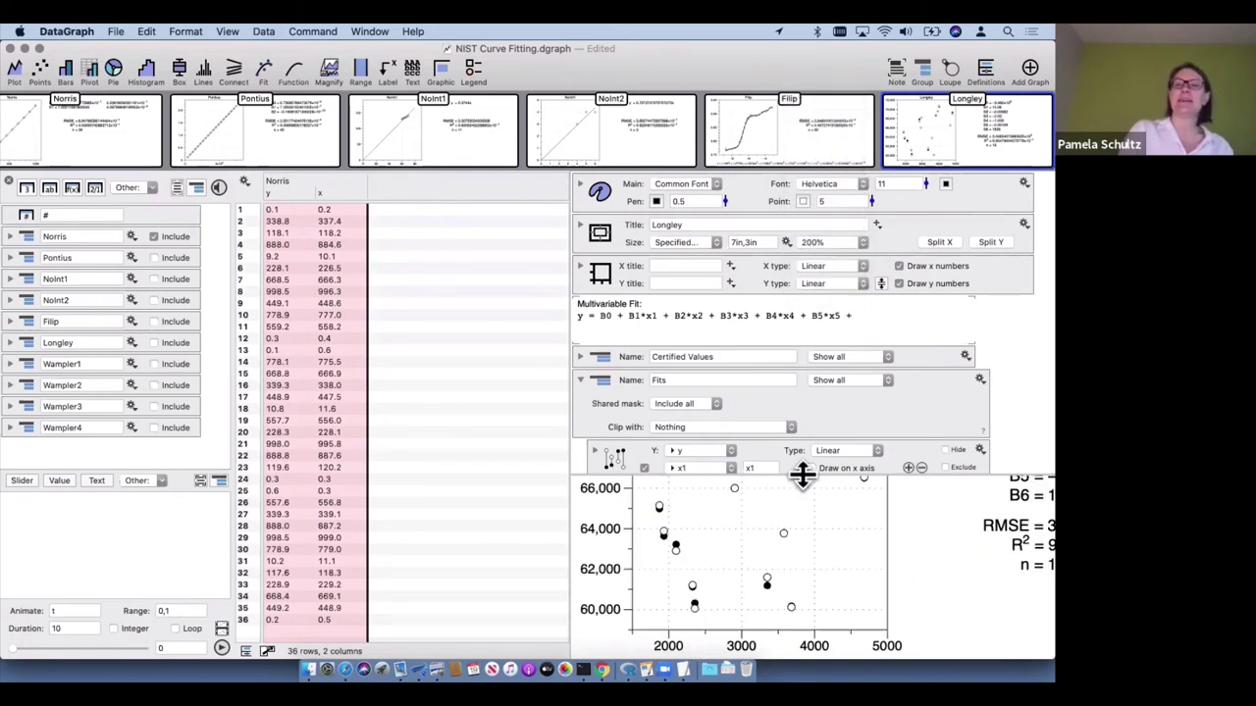
Enlarge the graph area, switch to the layout with the data table above the graph, and hide the column list
{"action": "left_click_drag", "start_coordinate": [803, 475], "coordinate": [807, 316]}
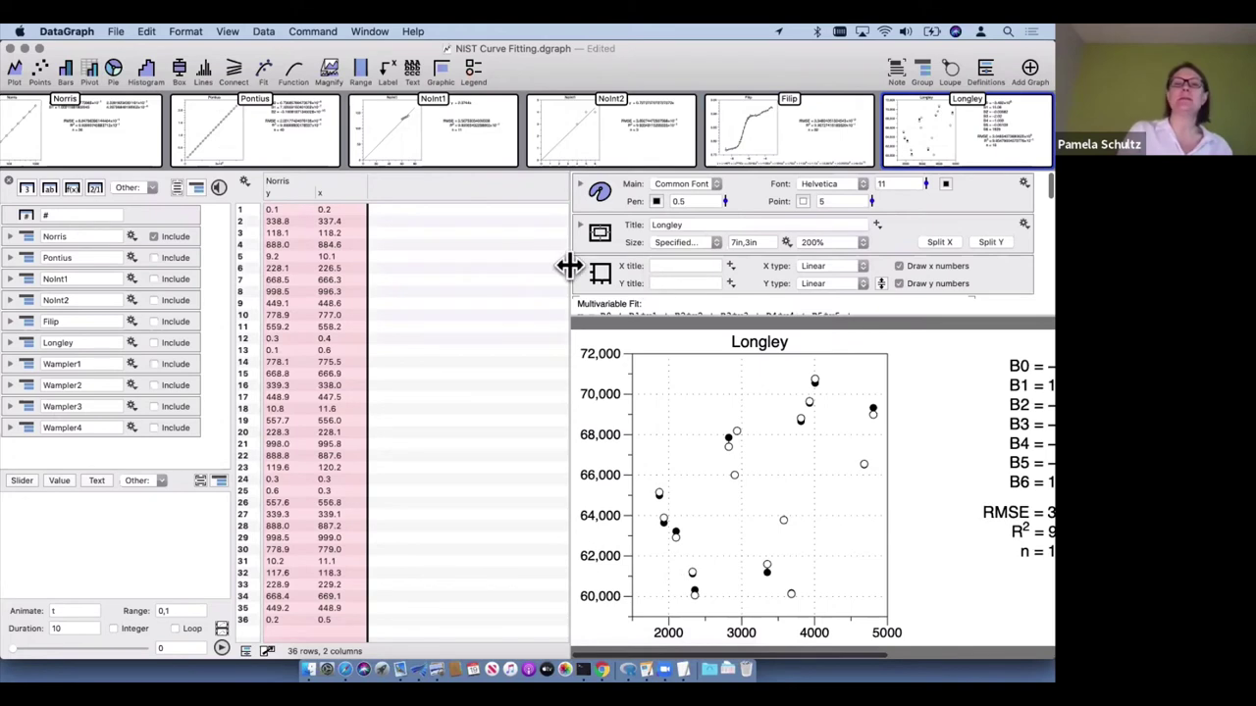
{"action": "left_click_drag", "start_coordinate": [569, 265], "coordinate": [484, 257]}
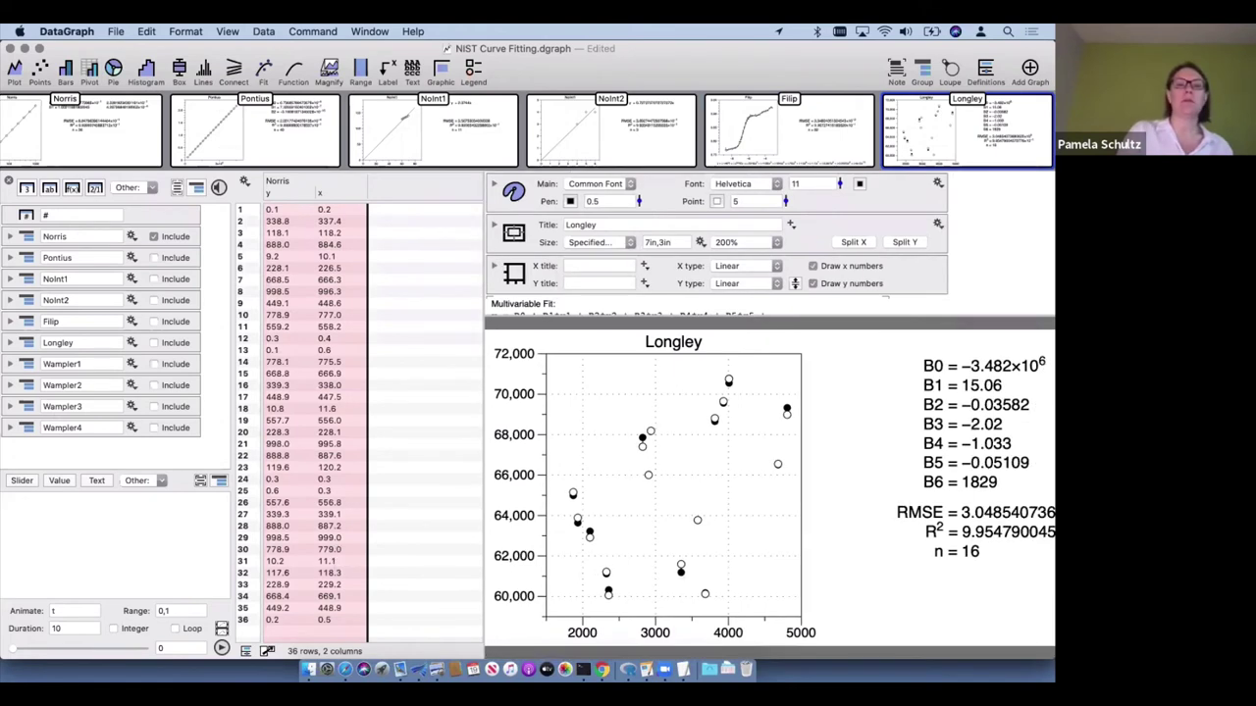
{"action": "left_click", "coordinate": [267, 651]}
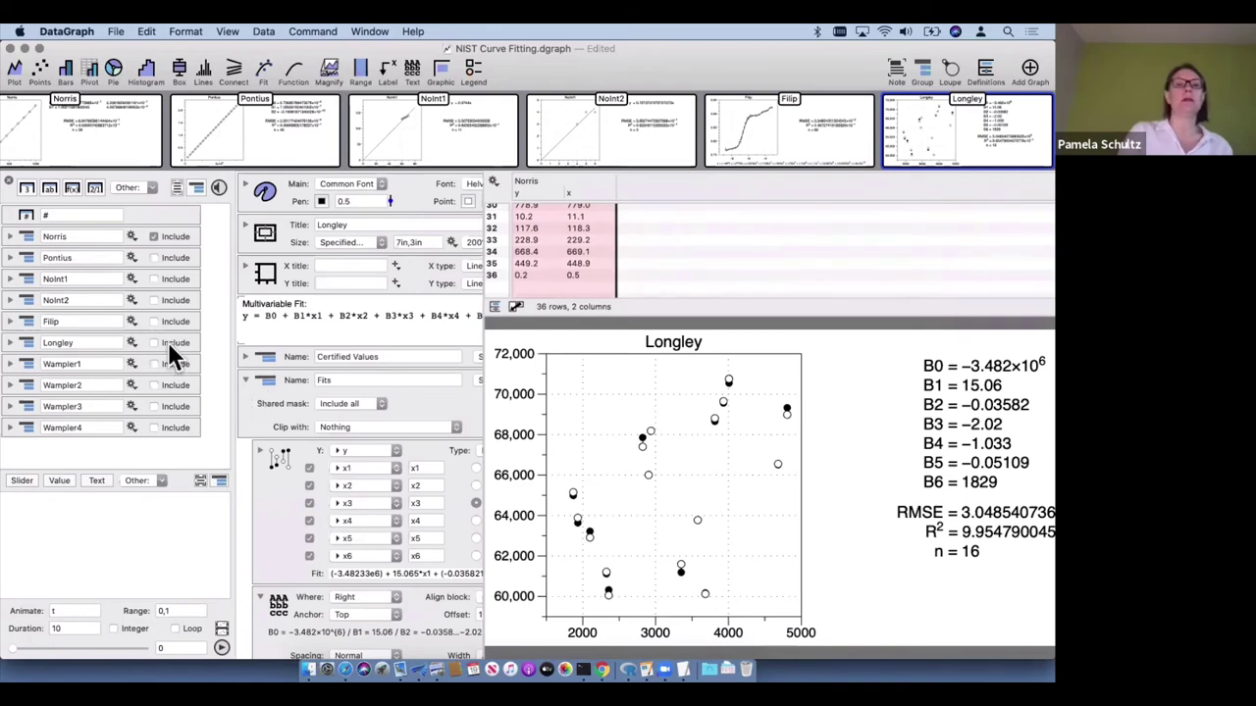
{"action": "left_click", "coordinate": [9, 180]}
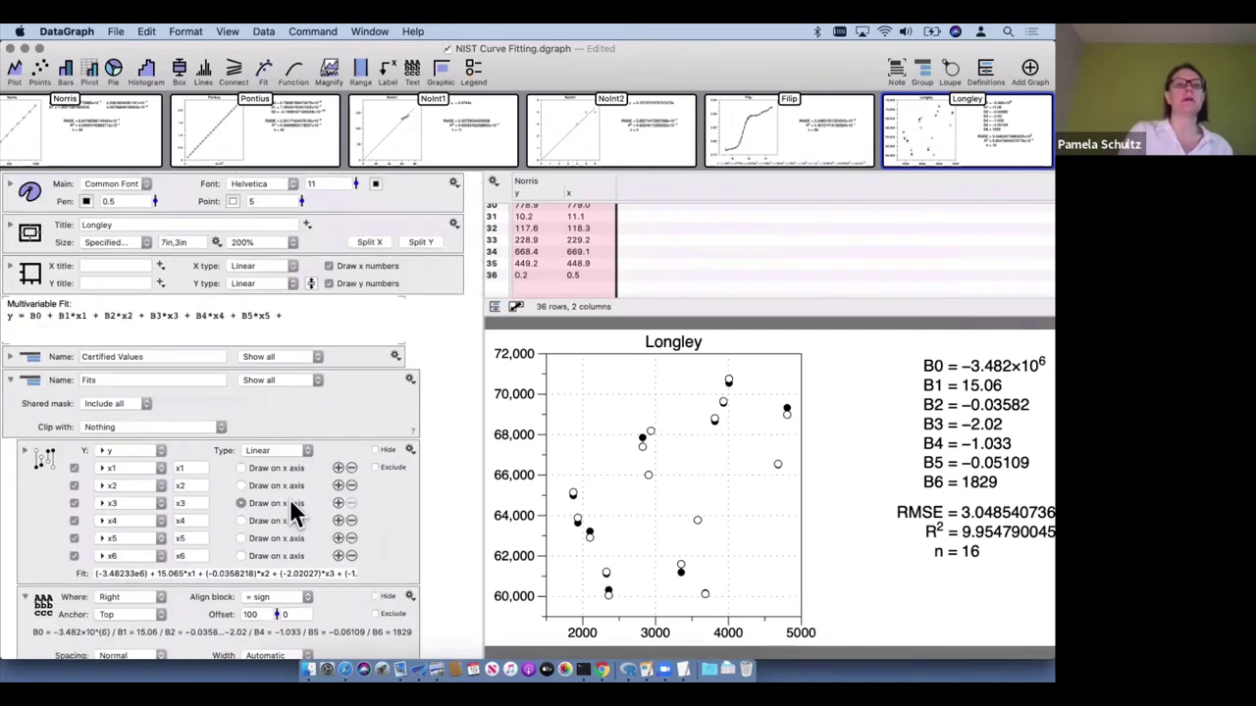
Draw the Longley multivariable fit against x1 on the x axis, and switch the x axis to x2
{"action": "scroll", "coordinate": [290, 500], "scroll_direction": "down", "scroll_amount": 3}
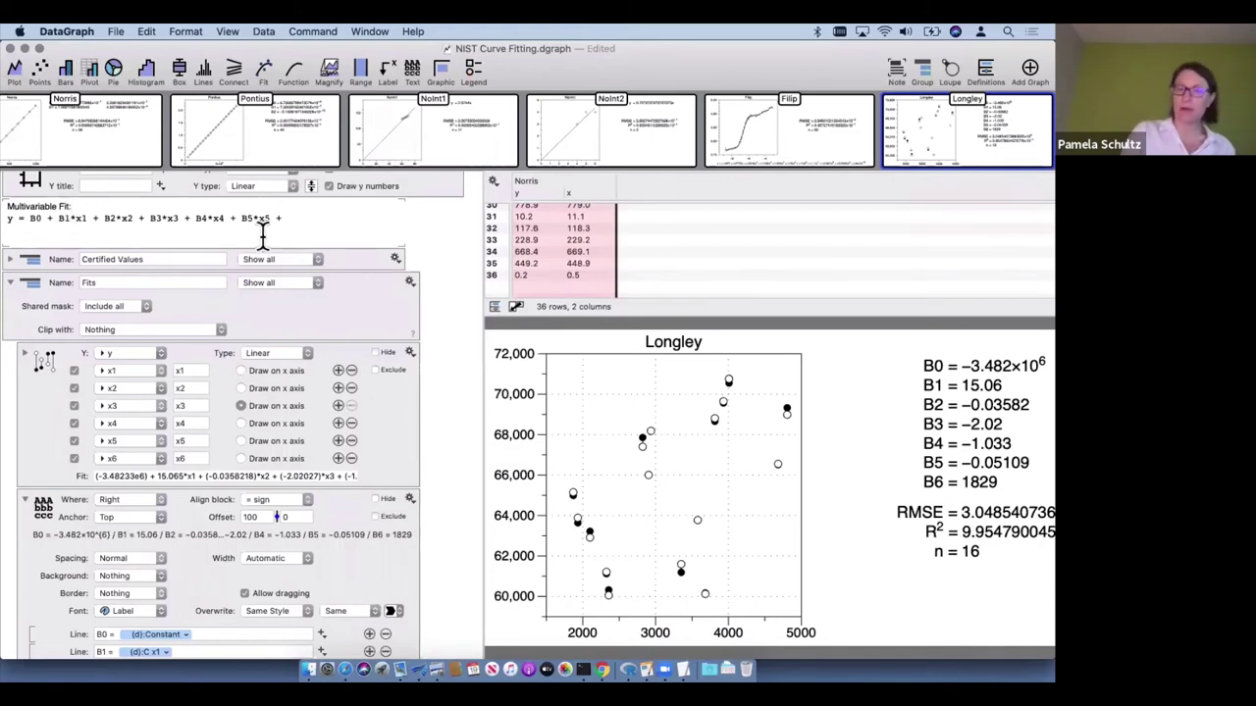
{"action": "left_click", "coordinate": [247, 369]}
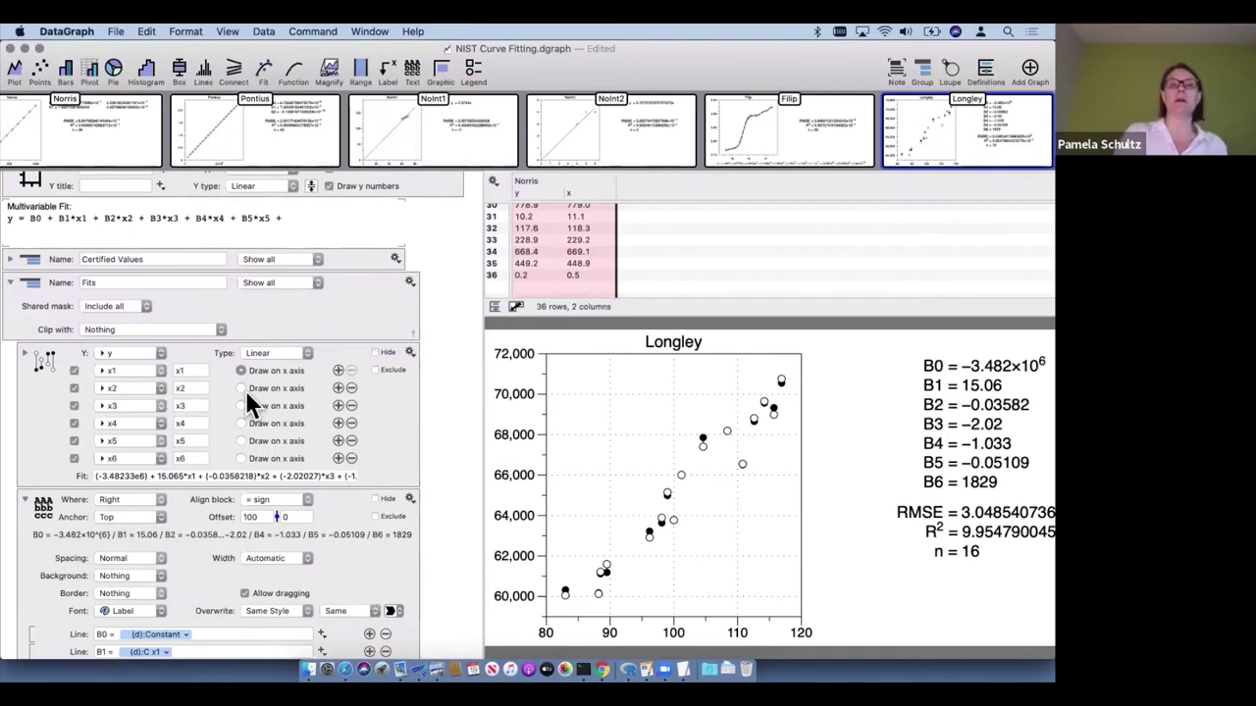
{"action": "left_click", "coordinate": [50, 362]}
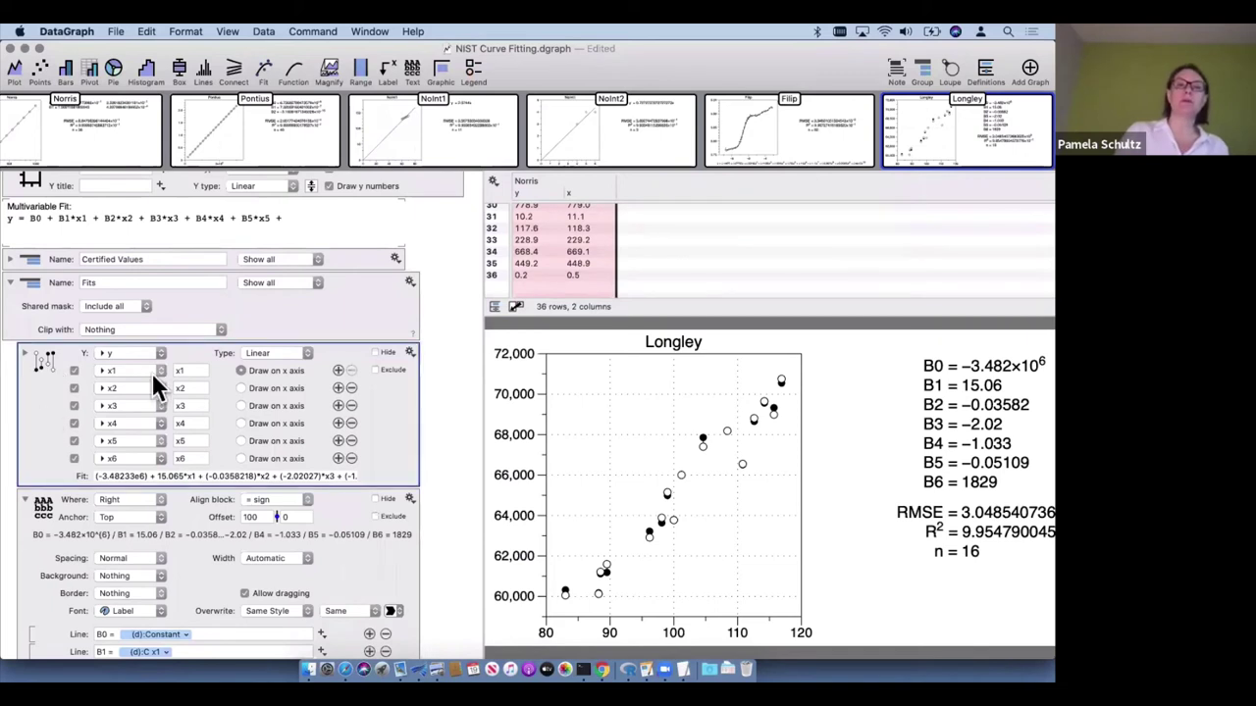
{"action": "left_click", "coordinate": [249, 388]}
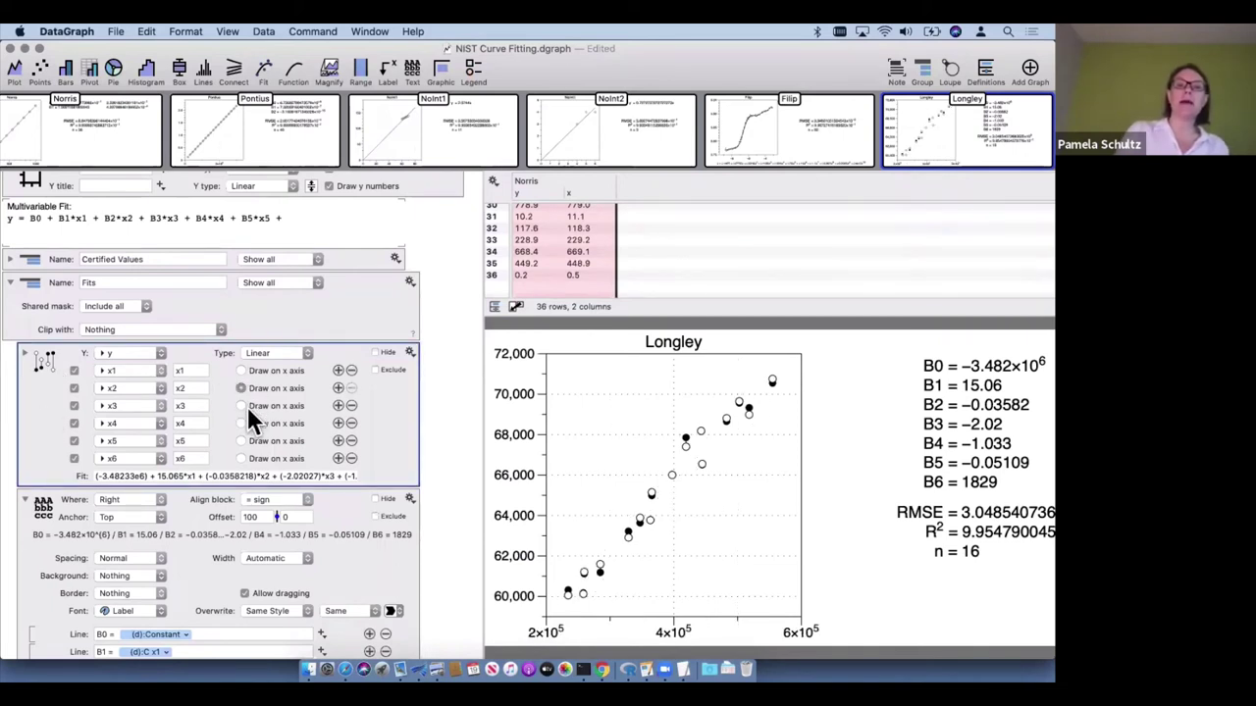
Draw the Longley multivariable fit against x3, x5 and x4 in turn on the x axis, and return to x3
{"action": "left_click", "coordinate": [250, 405]}
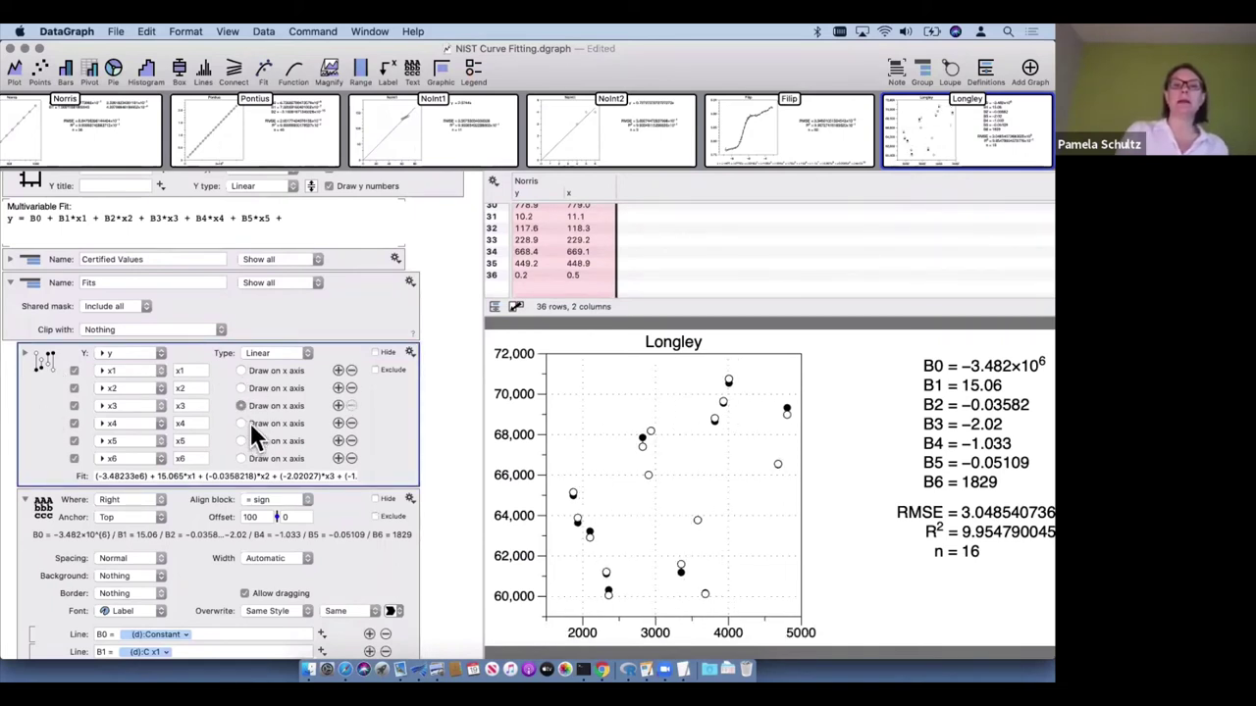
{"action": "left_click", "coordinate": [246, 424]}
{"action": "left_click", "coordinate": [245, 442]}
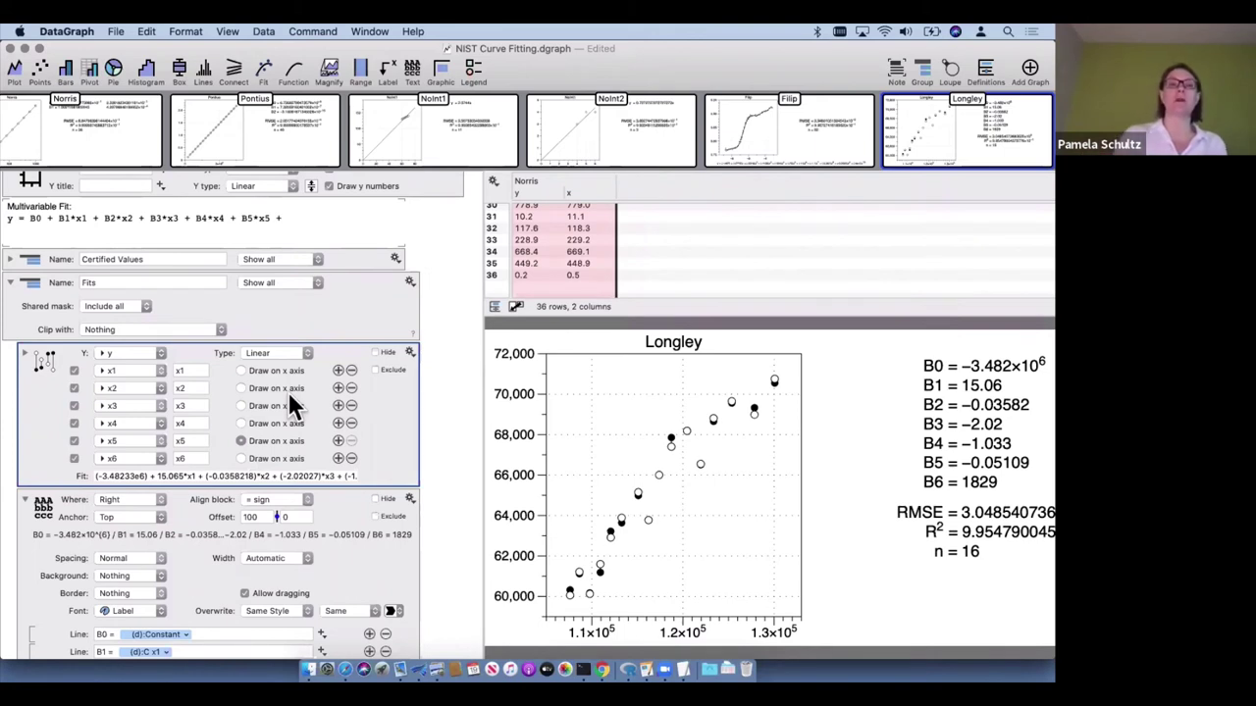
{"action": "scroll", "coordinate": [320, 397], "scroll_direction": "down", "scroll_amount": 2}
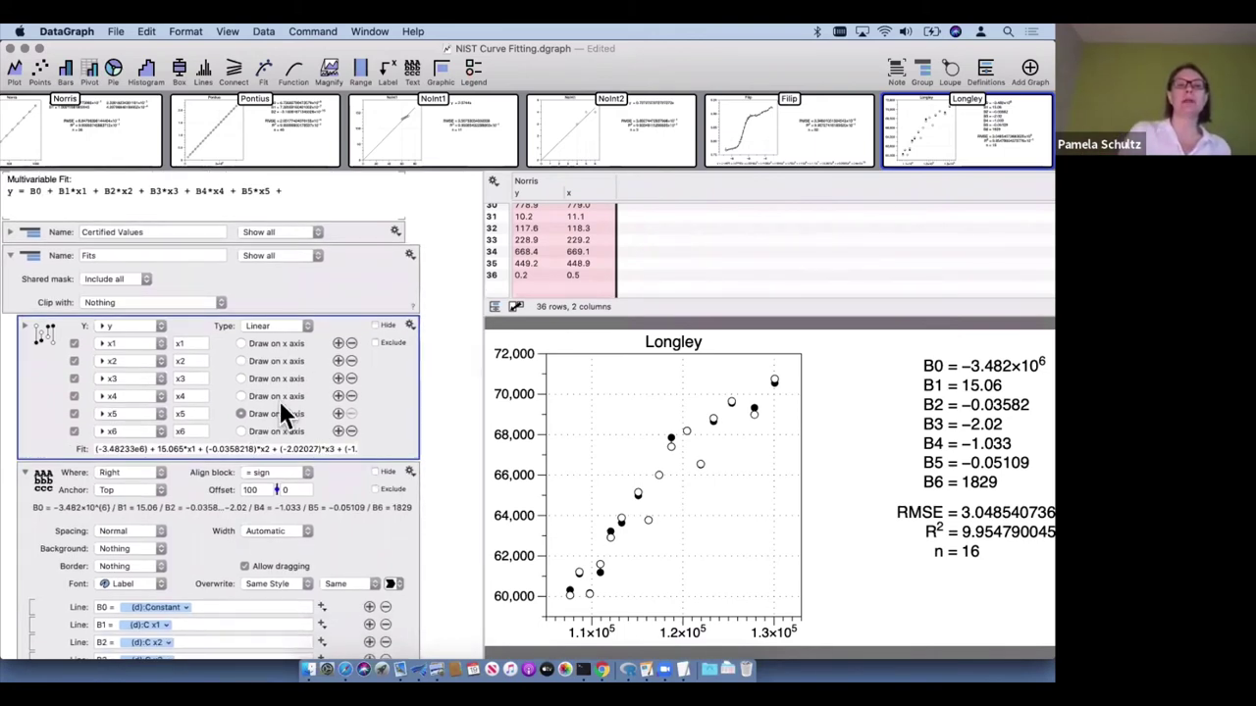
{"action": "scroll", "coordinate": [281, 402], "scroll_direction": "down", "scroll_amount": 1}
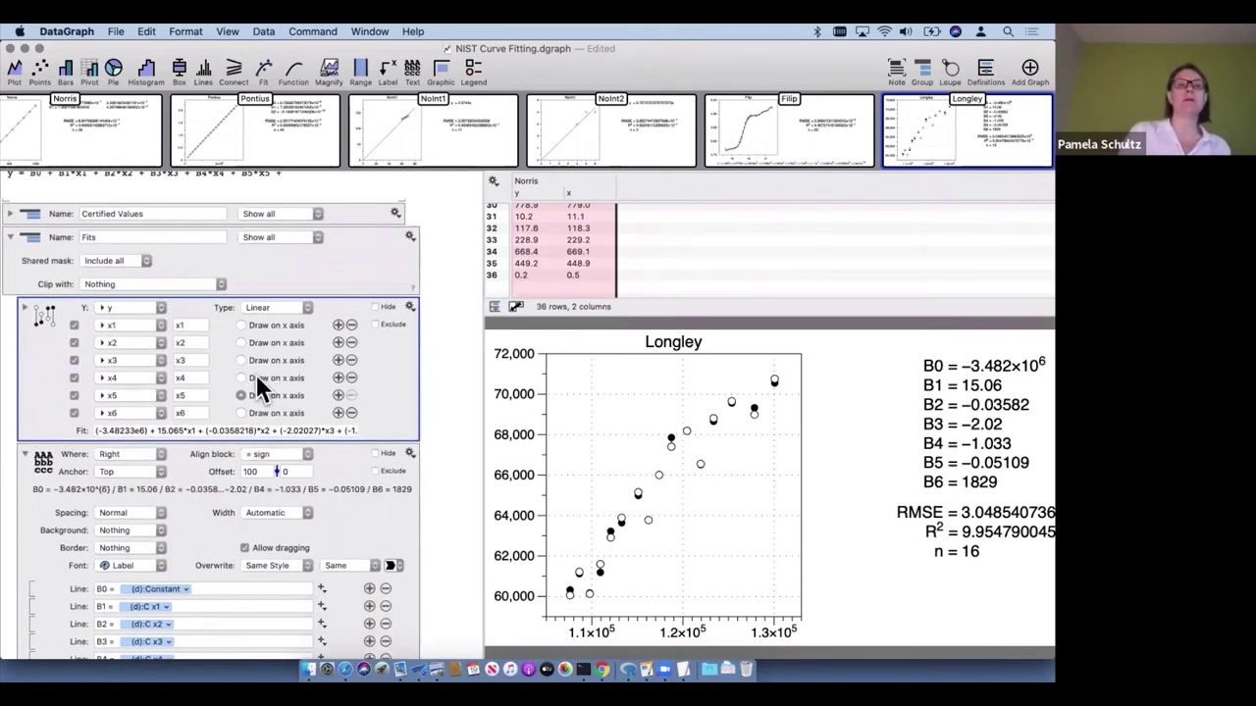
{"action": "left_click", "coordinate": [256, 374]}
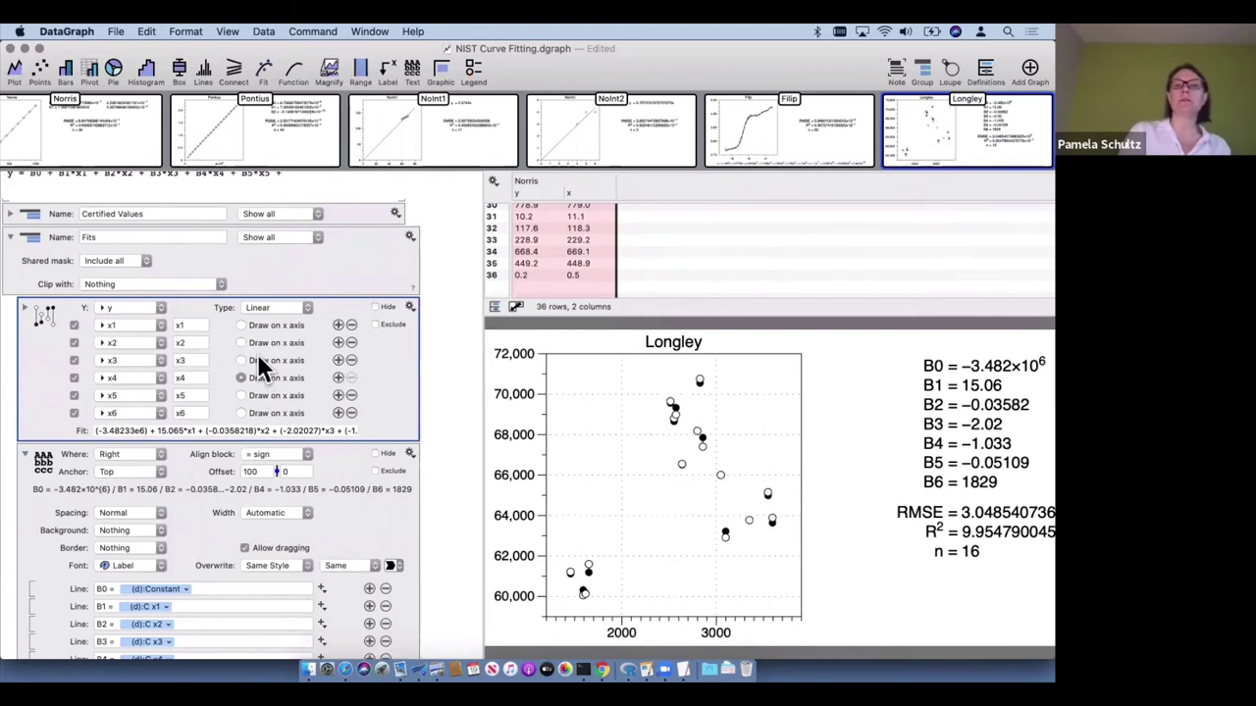
{"action": "left_click", "coordinate": [258, 360]}
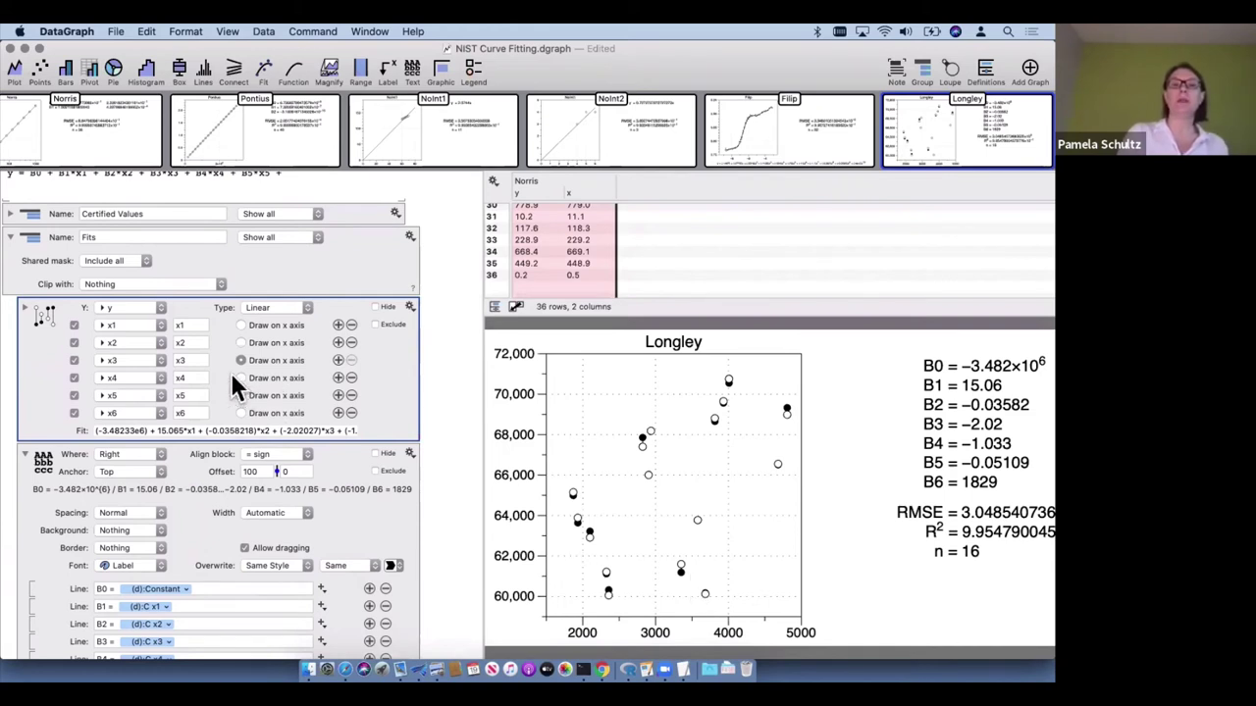
Exclude x3 from the Longley multivariable fit and include it again, twice, to compare the resulting coefficients
{"action": "left_click", "coordinate": [72, 360]}
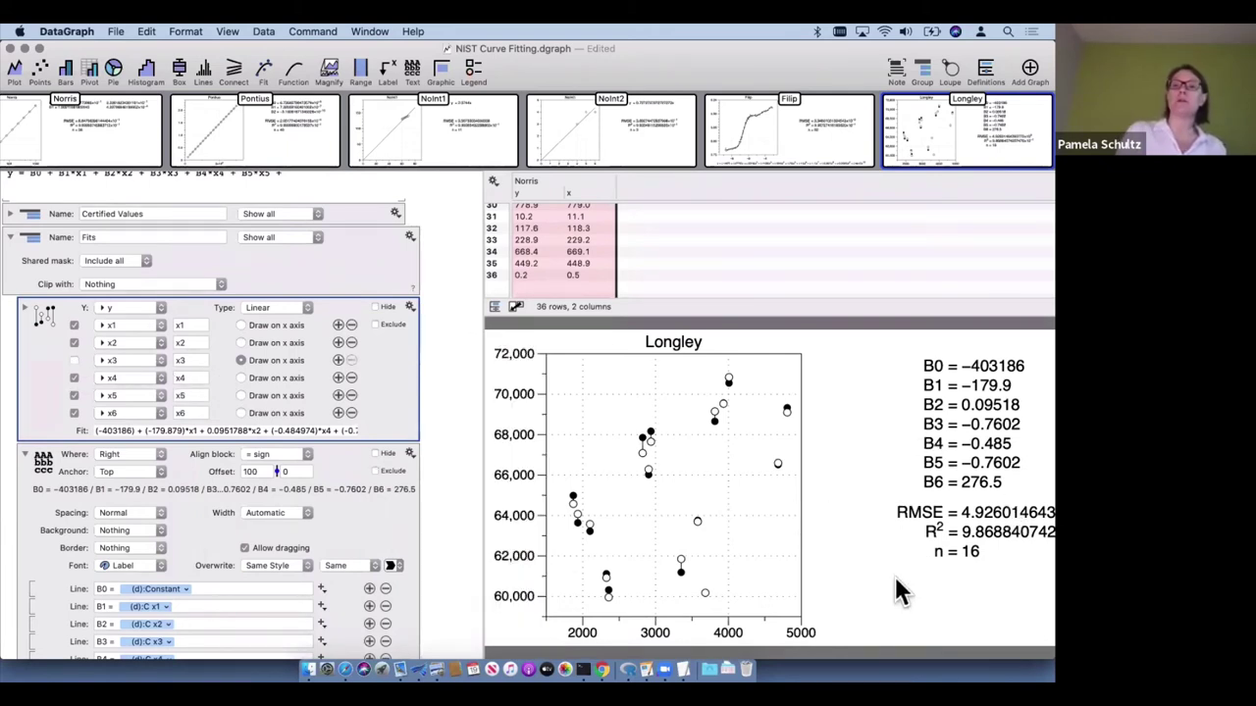
{"action": "left_click", "coordinate": [75, 360]}
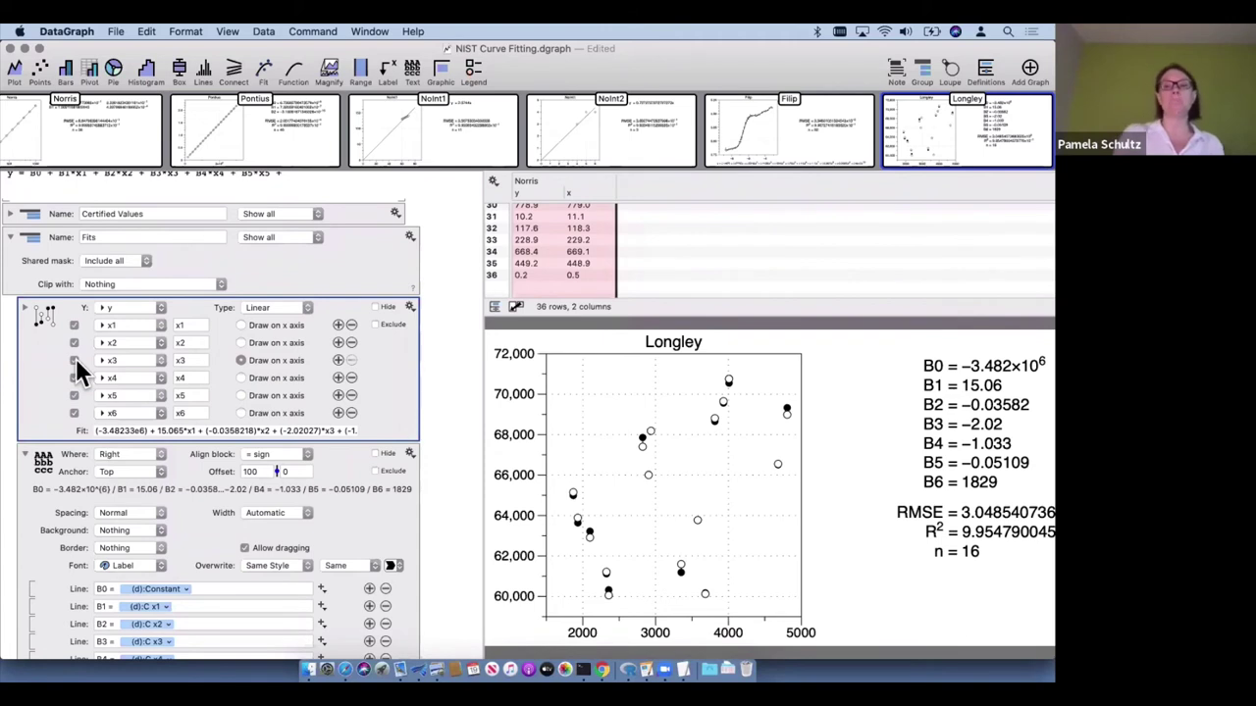
{"action": "left_click", "coordinate": [76, 358]}
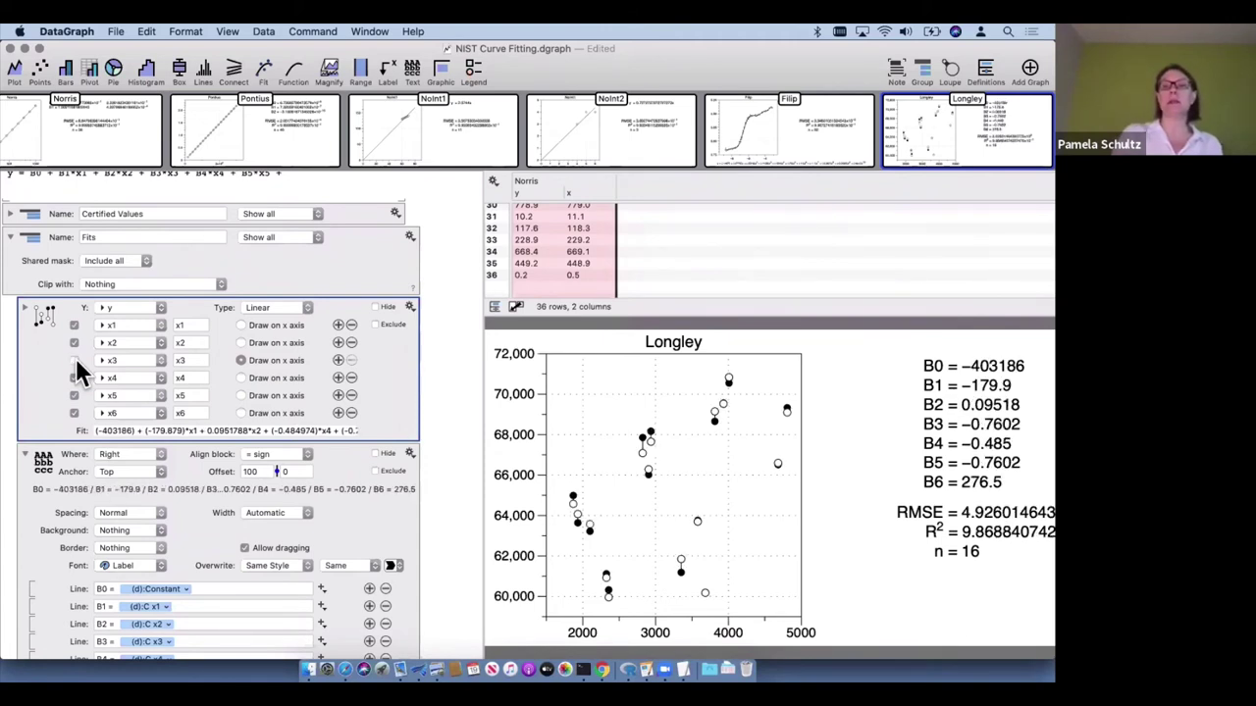
{"action": "left_click", "coordinate": [75, 358]}
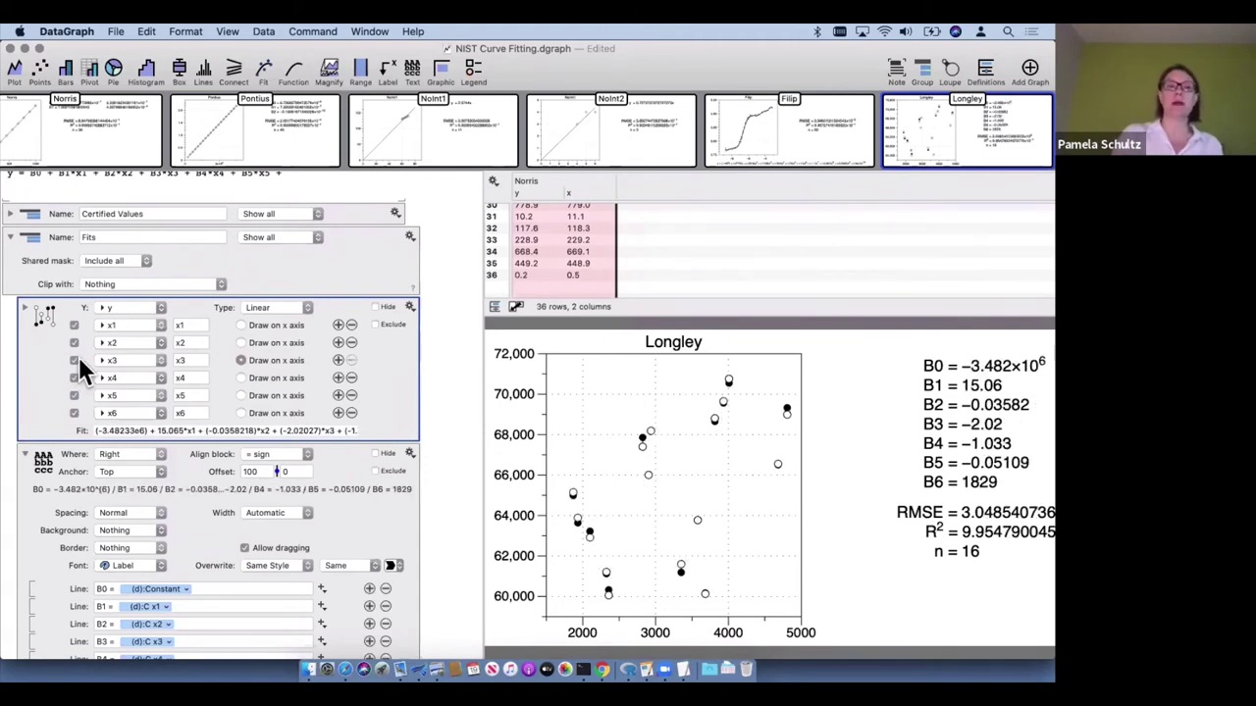
Expand the Longley multivariable fit command to examine its coefficients, and look through the neighbouring graph thumbnails
{"action": "left_click", "coordinate": [26, 308]}
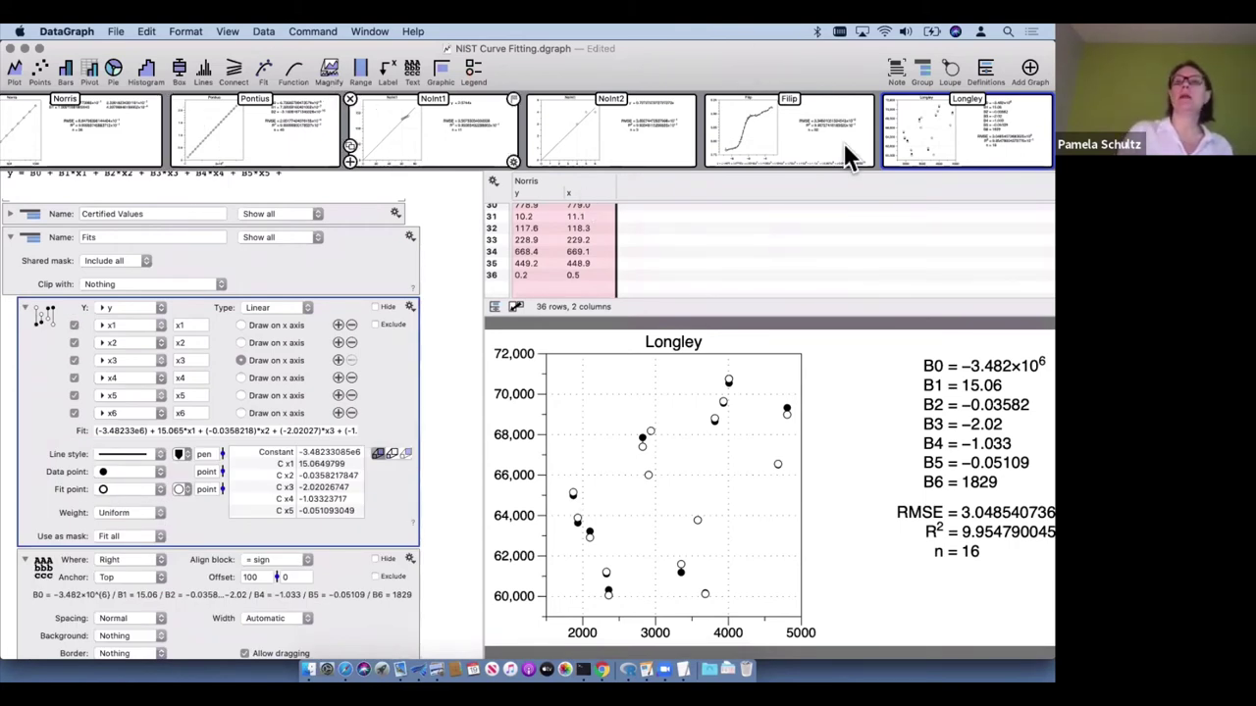
{"action": "mouse_move", "coordinate": [820, 130]}
{"action": "scroll", "coordinate": [820, 129], "scroll_direction": "right", "scroll_amount": 8}
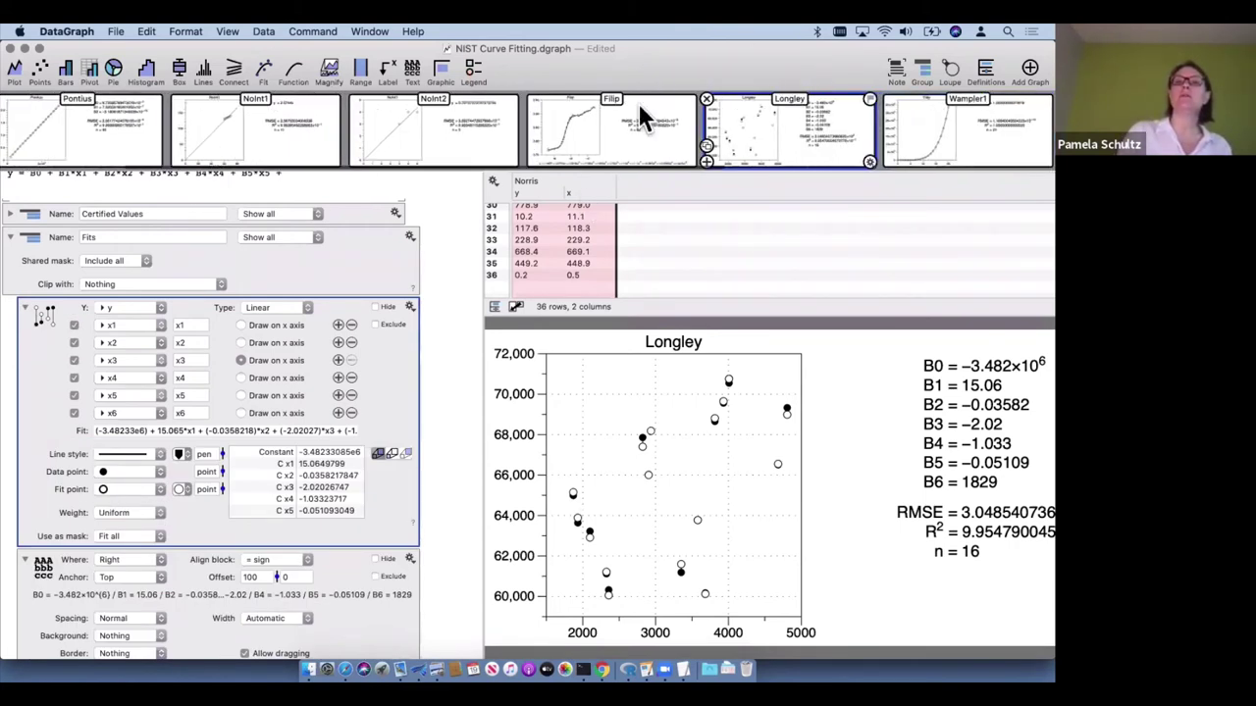
{"action": "scroll", "coordinate": [624, 136], "scroll_direction": "left", "scroll_amount": 8}
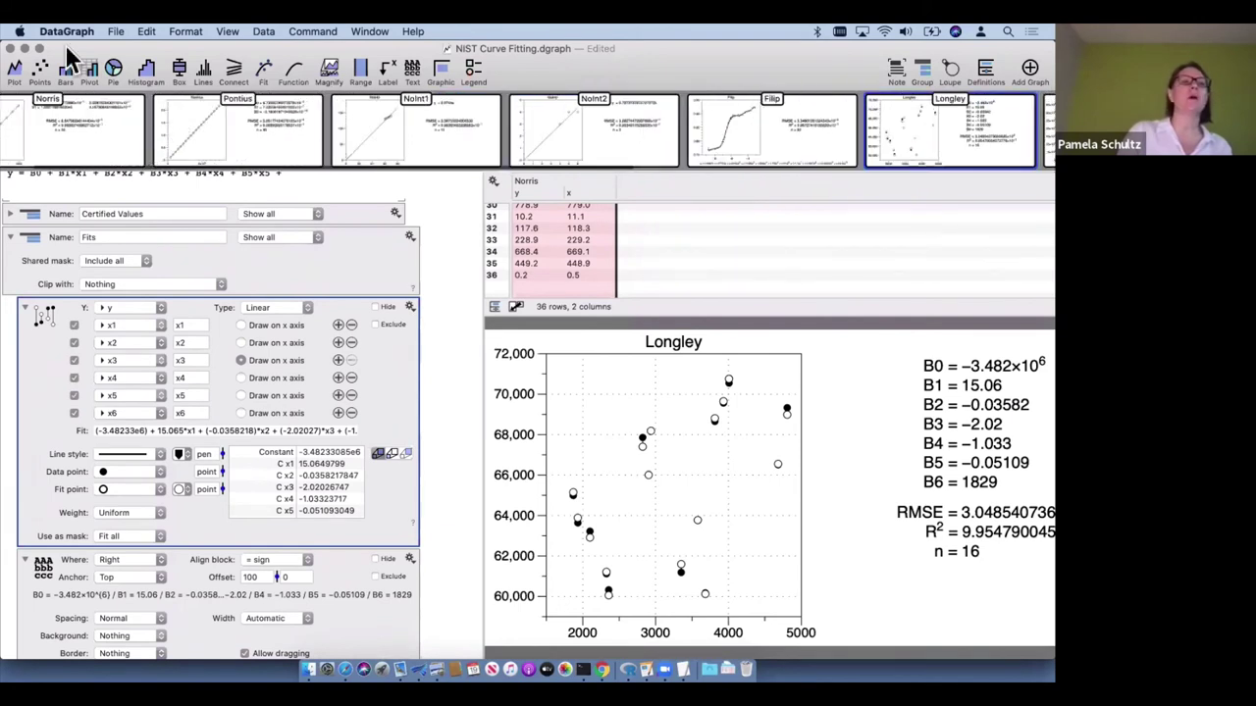
Switch to the Nonlinear Curve Fitting.dgraph document, collapse the Sample A graph's canvas settings, and enlarge the command area
{"action": "left_click", "coordinate": [370, 31]}
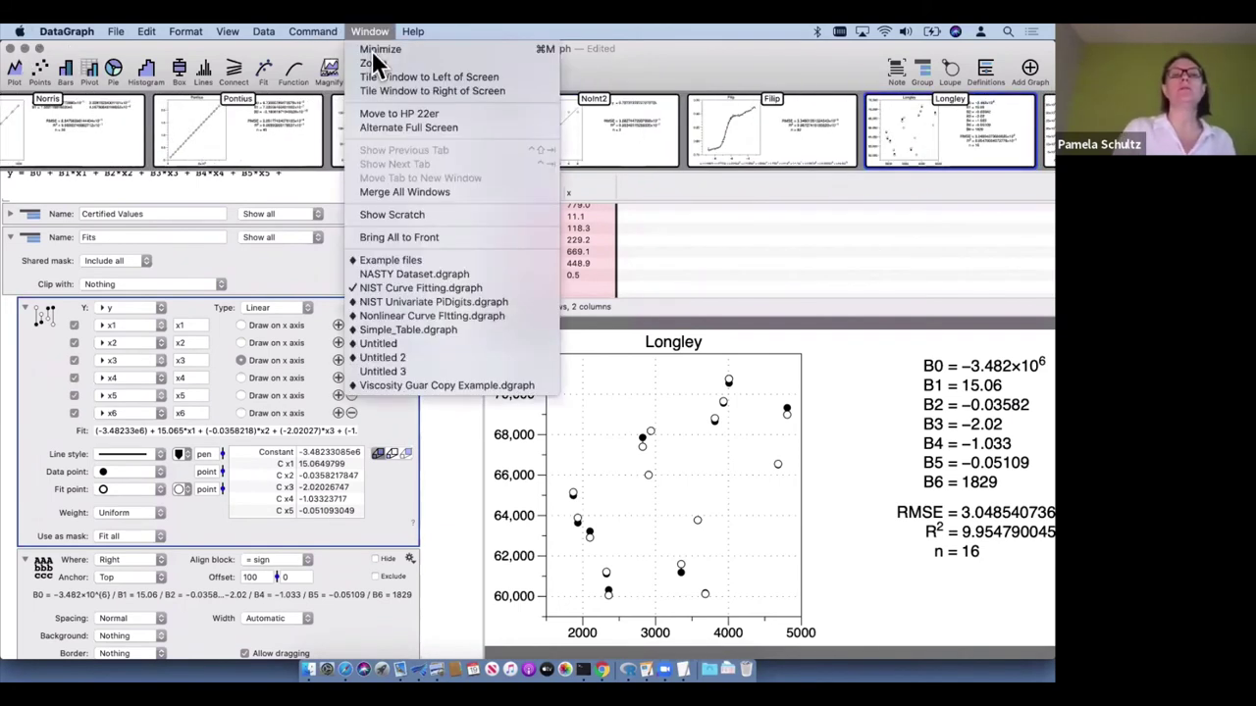
{"action": "left_click", "coordinate": [461, 316]}
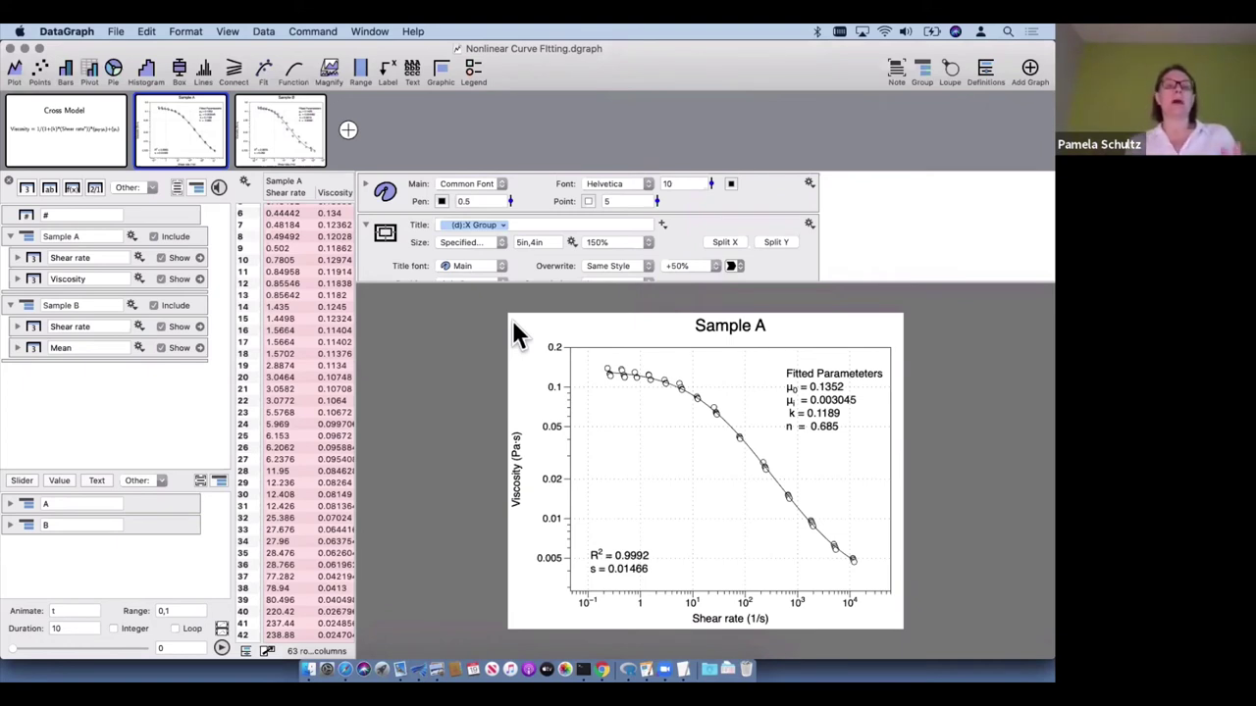
{"action": "left_click", "coordinate": [366, 225]}
{"action": "scroll", "coordinate": [387, 275], "scroll_direction": "down", "scroll_amount": 1}
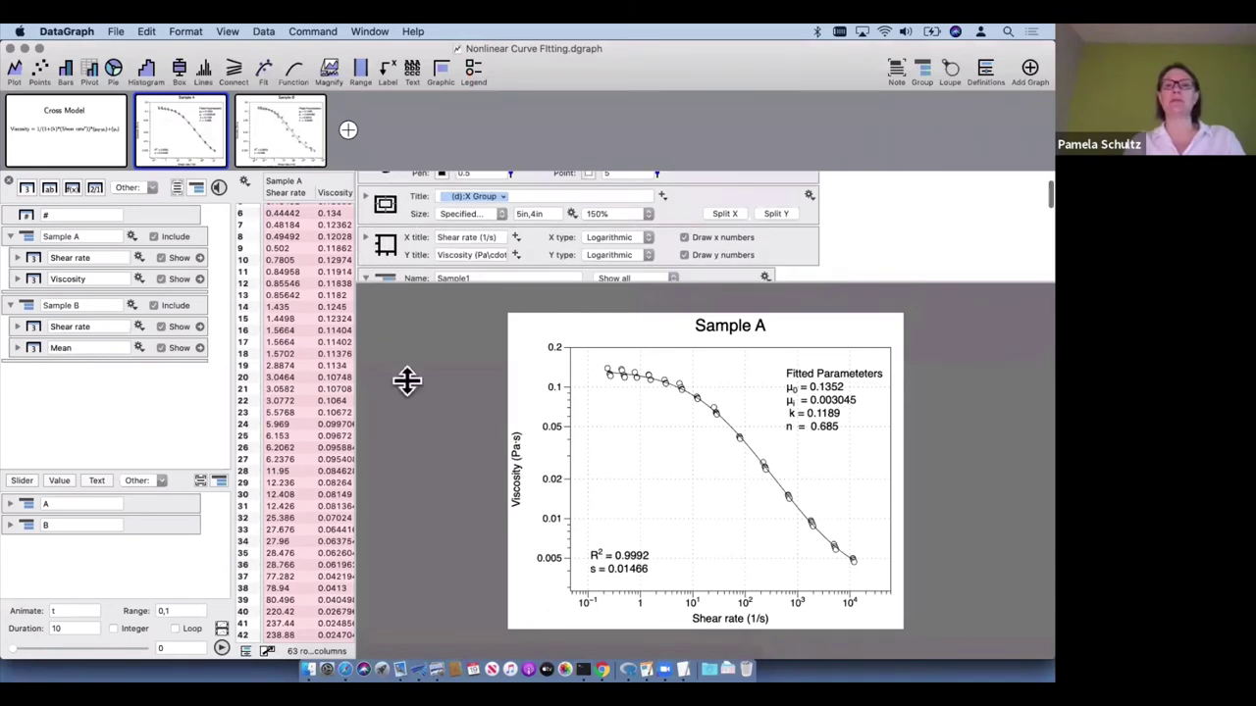
{"action": "left_click", "coordinate": [420, 283]}
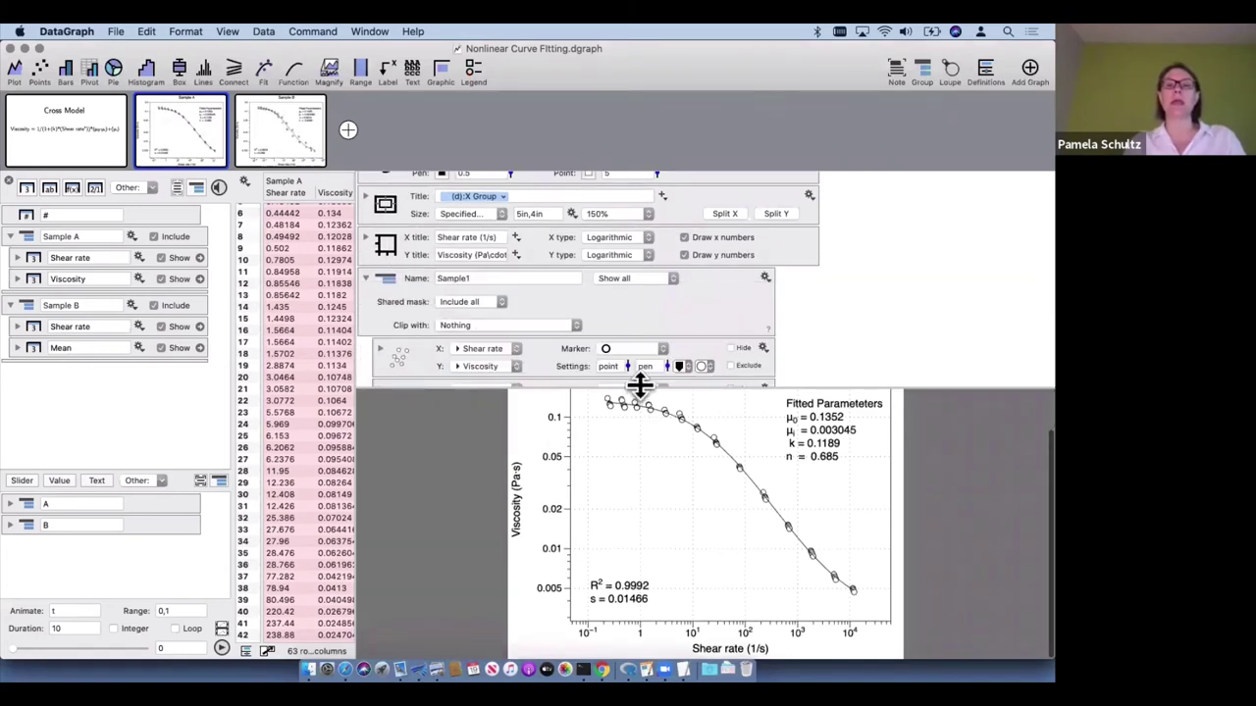
{"action": "left_click_drag", "start_coordinate": [639, 385], "coordinate": [637, 329]}
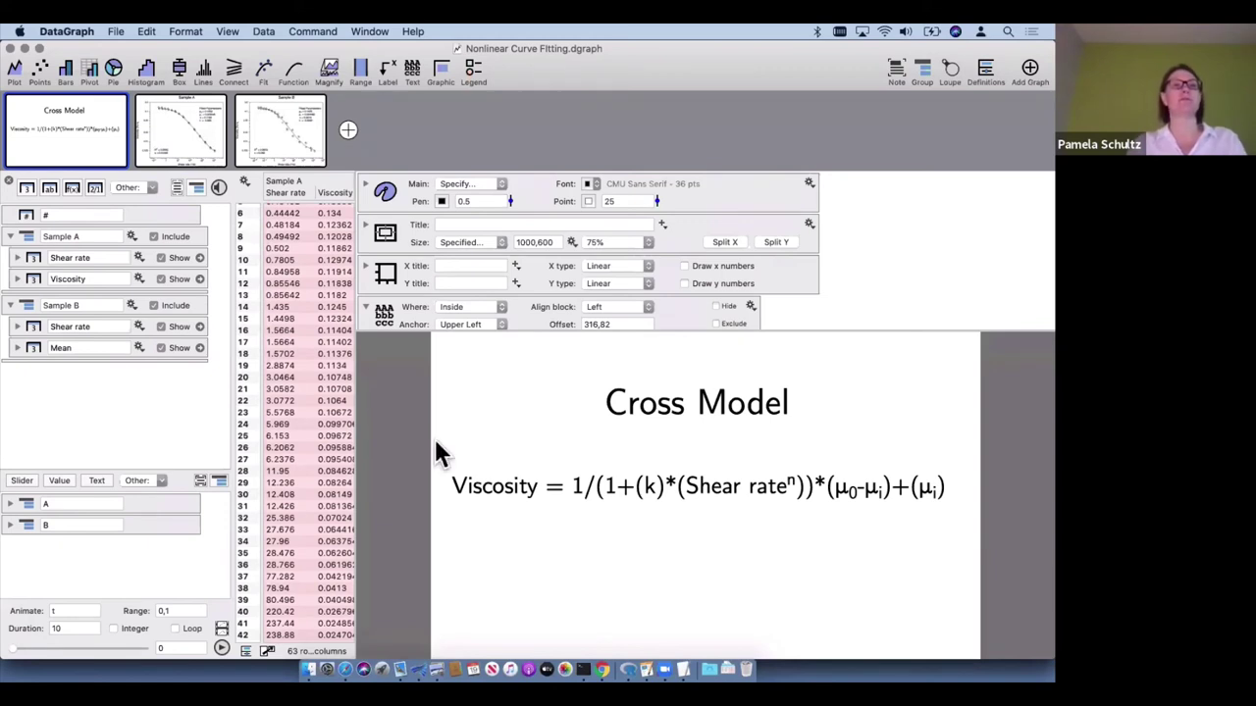
Display the Sample A graph and expand its Arbitrary fit command to examine the function form, initial guesses and fitted parameters
{"action": "mouse_move", "coordinate": [194, 128]}
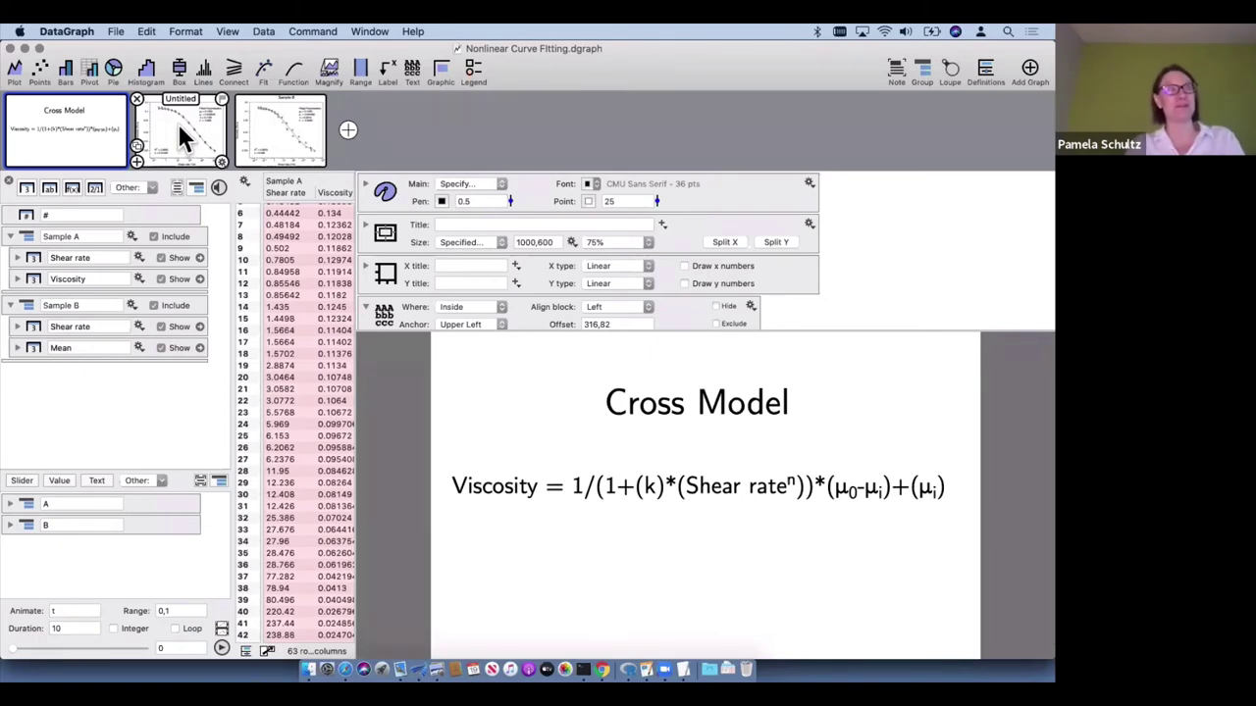
{"action": "left_click", "coordinate": [184, 138]}
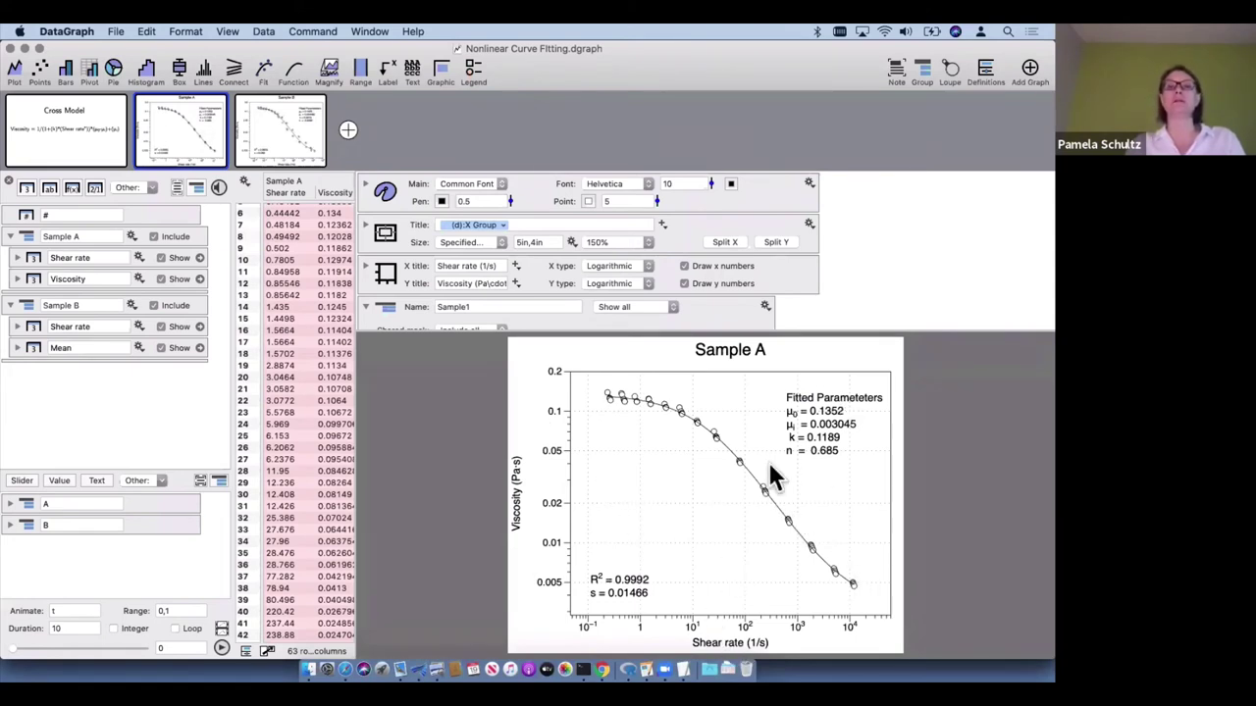
{"action": "scroll", "coordinate": [682, 201], "scroll_direction": "down", "scroll_amount": 1}
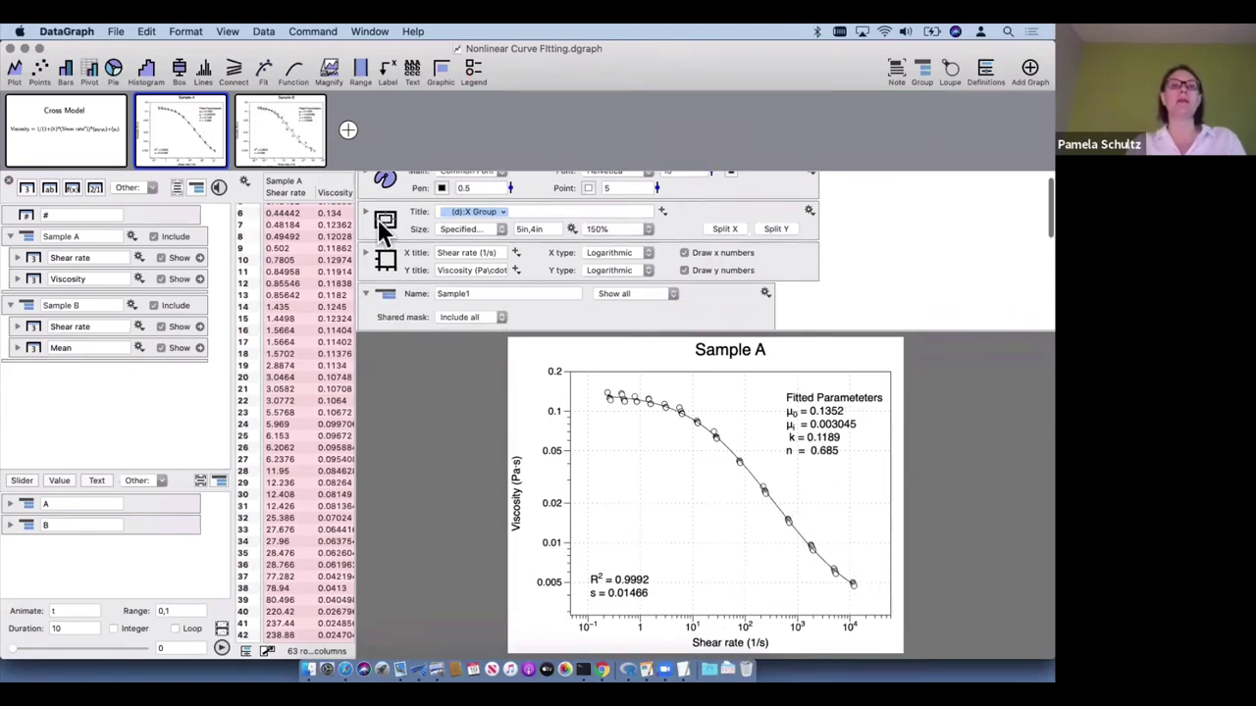
{"action": "scroll", "coordinate": [413, 255], "scroll_direction": "down", "scroll_amount": 5}
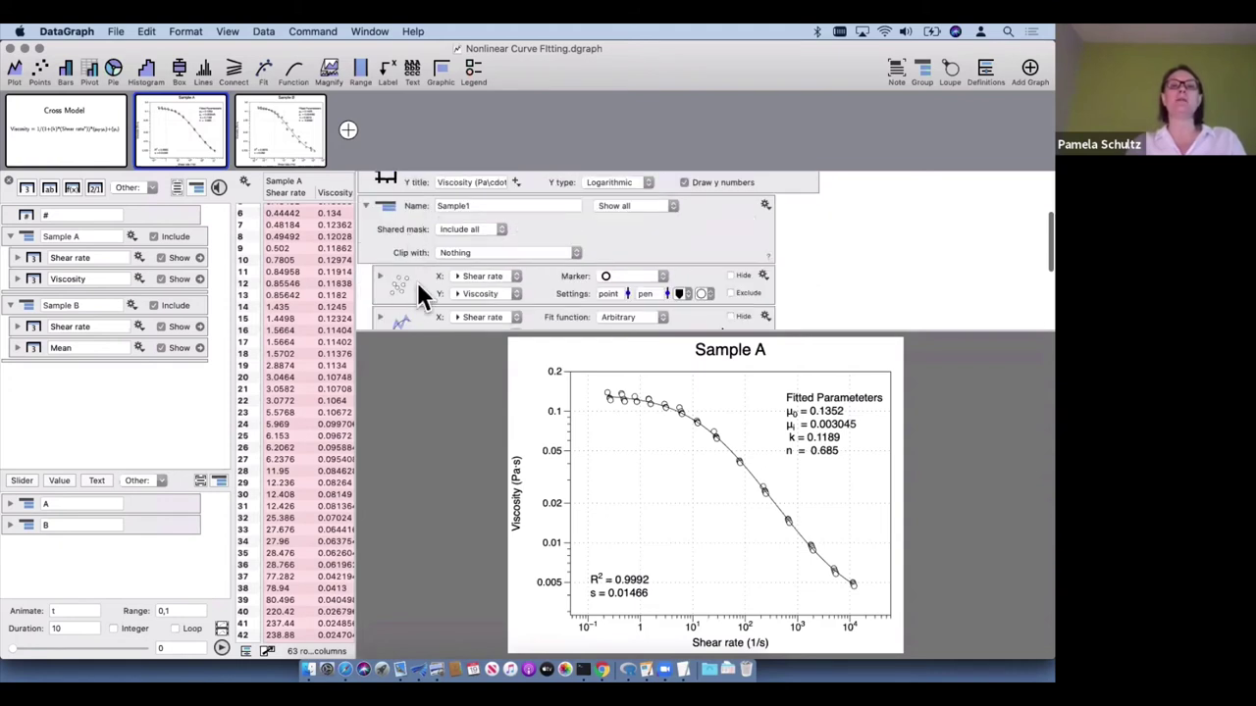
{"action": "scroll", "coordinate": [417, 282], "scroll_direction": "down", "scroll_amount": 4}
{"action": "left_click", "coordinate": [379, 241]}
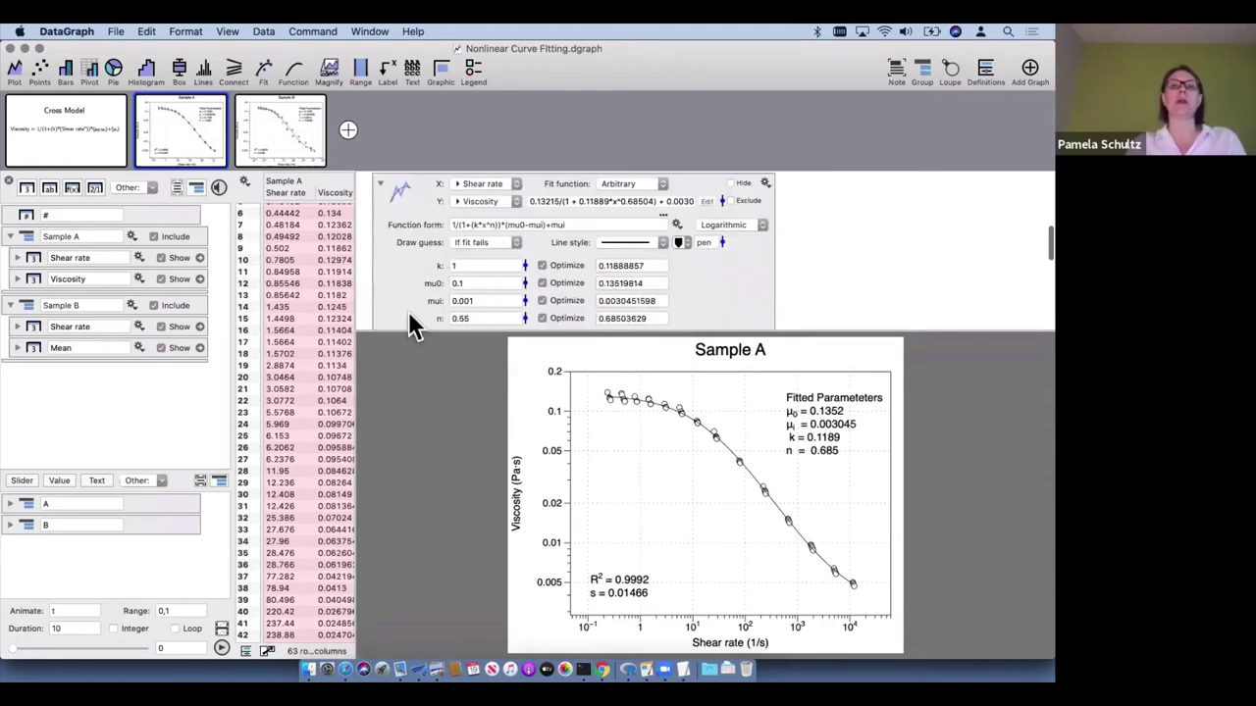
{"action": "scroll", "coordinate": [415, 324], "scroll_direction": "down", "scroll_amount": 2}
{"action": "left_click_drag", "start_coordinate": [406, 332], "coordinate": [409, 377]}
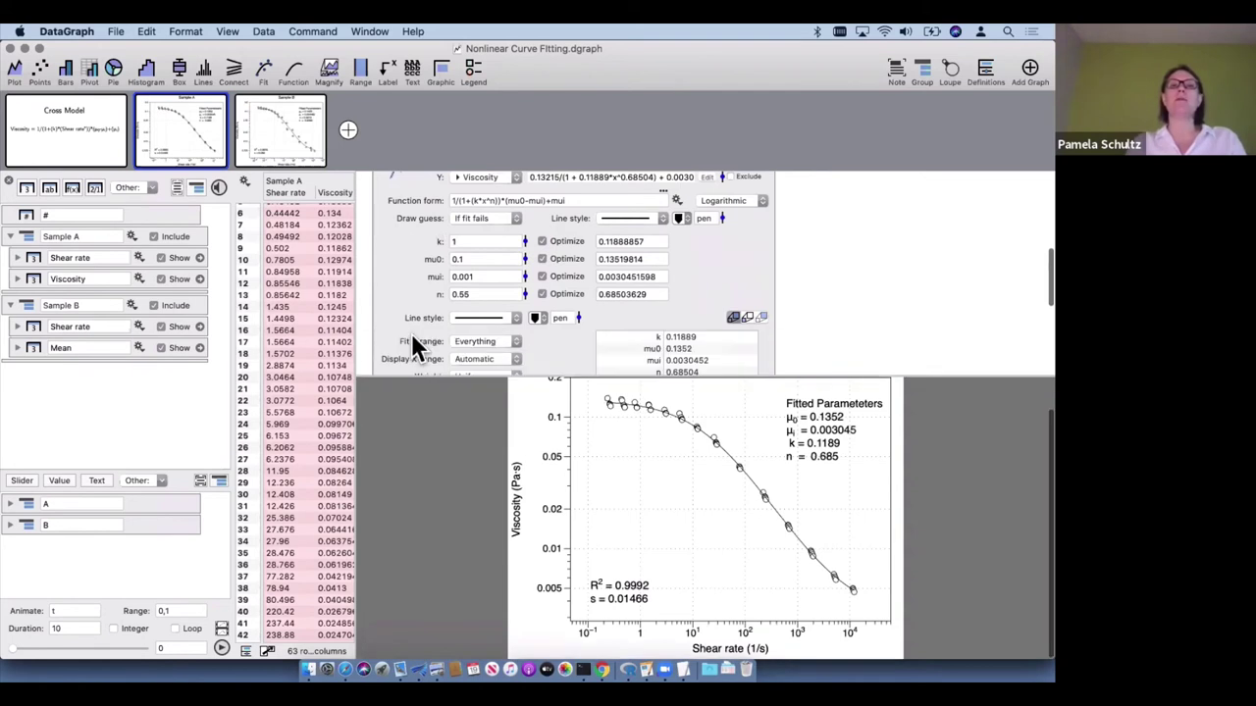
{"action": "scroll", "coordinate": [632, 261], "scroll_direction": "up", "scroll_amount": 3}
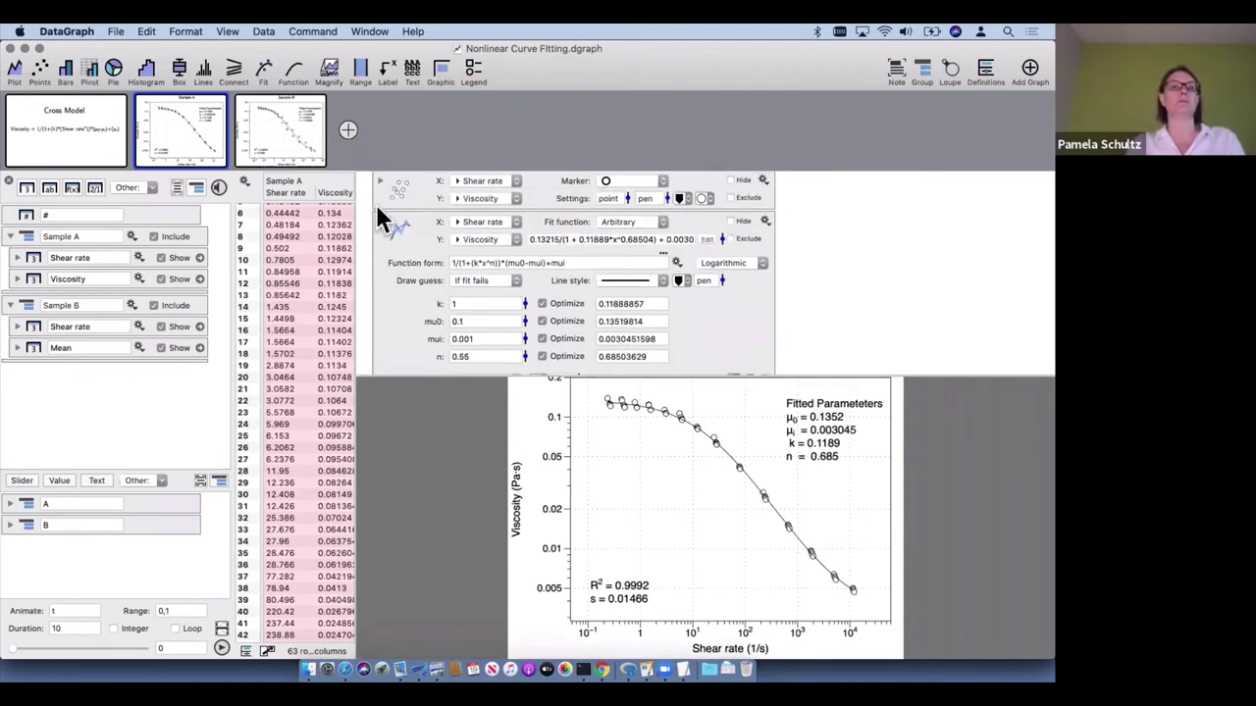
Create a new graph with a fit of Sample A's Viscosity against Shear rate, and delete the extra empty fit command
{"action": "key", "text": "super+shift+n"}
{"action": "left_click", "coordinate": [293, 191]}
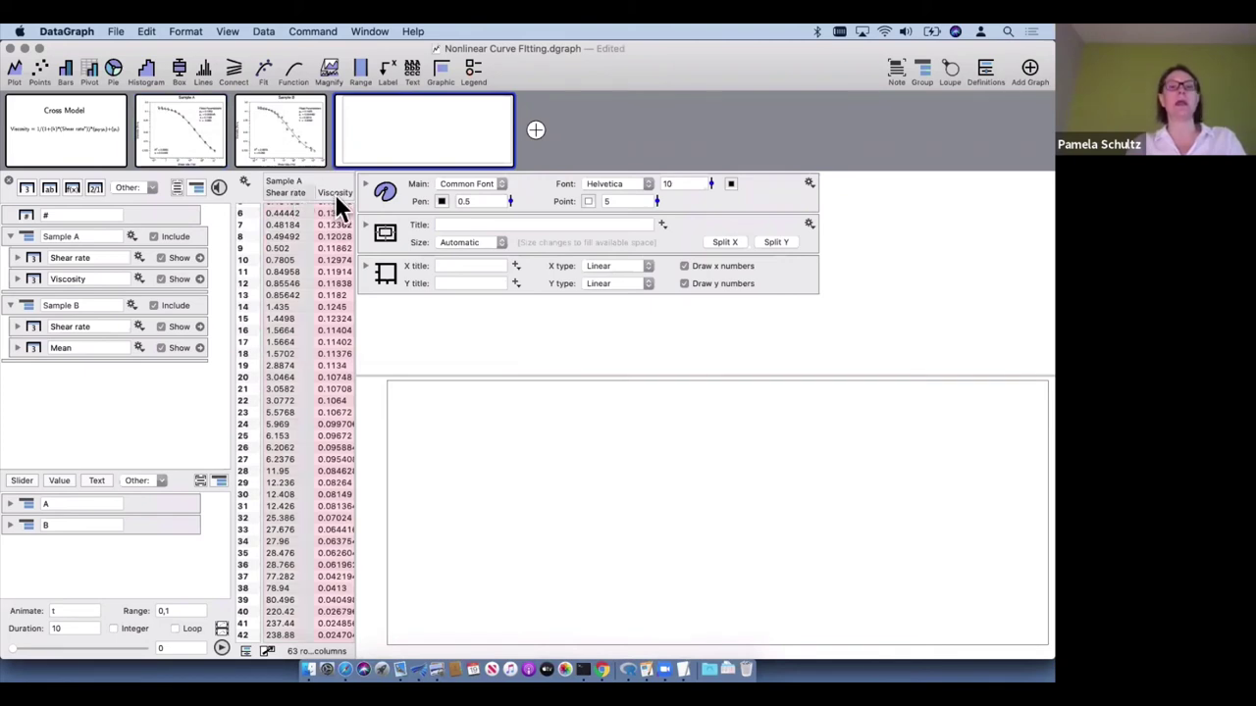
{"action": "left_click", "coordinate": [334, 193]}
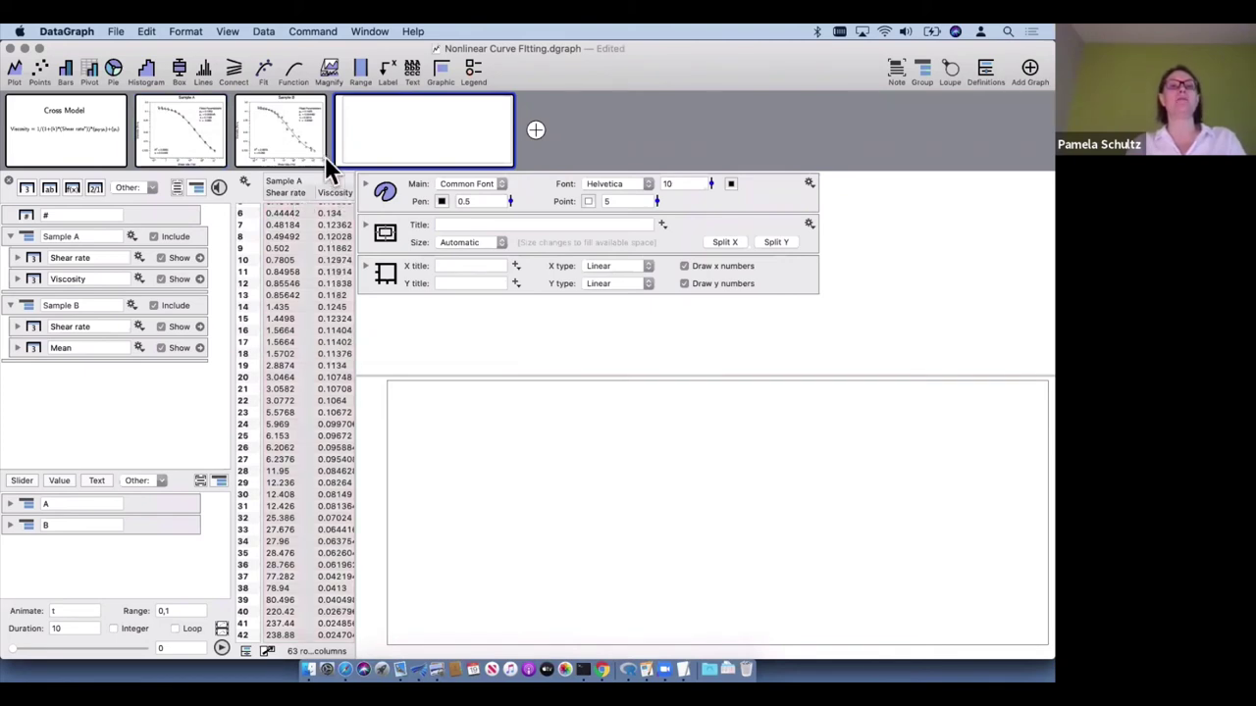
{"action": "left_click", "coordinate": [270, 75]}
{"action": "left_click", "coordinate": [388, 350]}
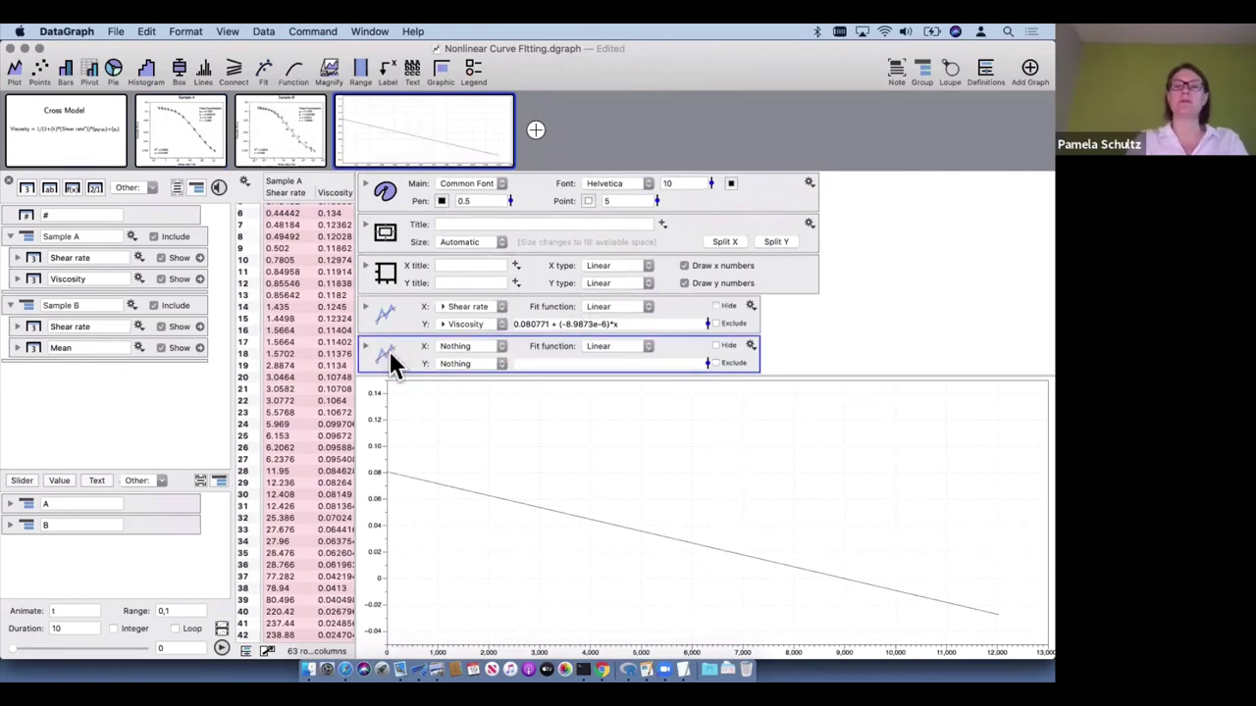
{"action": "key", "text": "Delete"}
Change the new fit's function to Arbitrary and expand the command to show its function form
{"action": "left_click", "coordinate": [622, 306]}
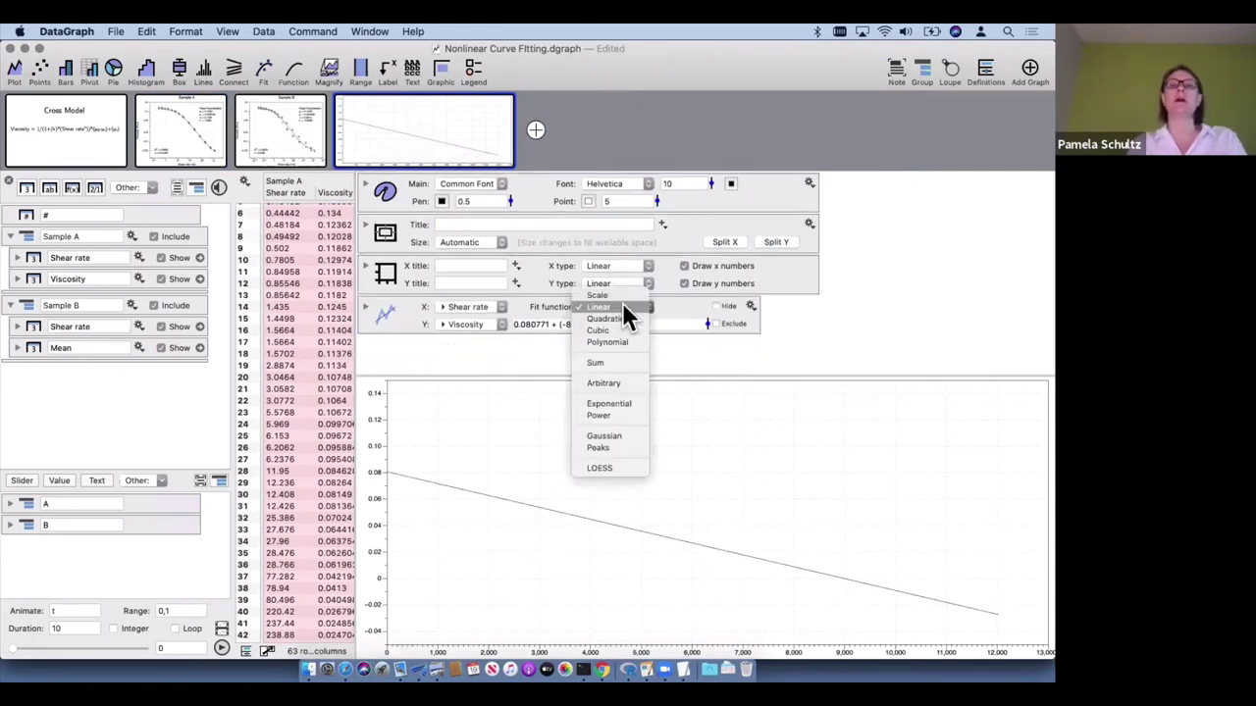
{"action": "left_click", "coordinate": [617, 382]}
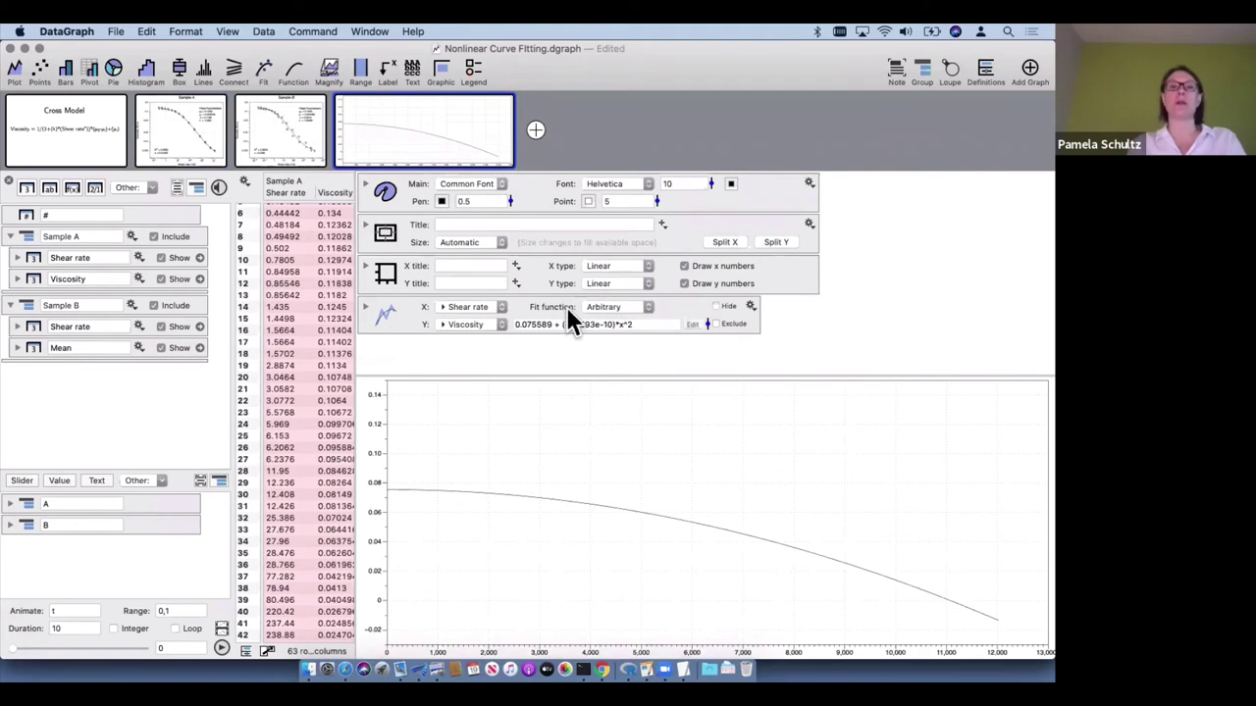
{"action": "left_click", "coordinate": [365, 306]}
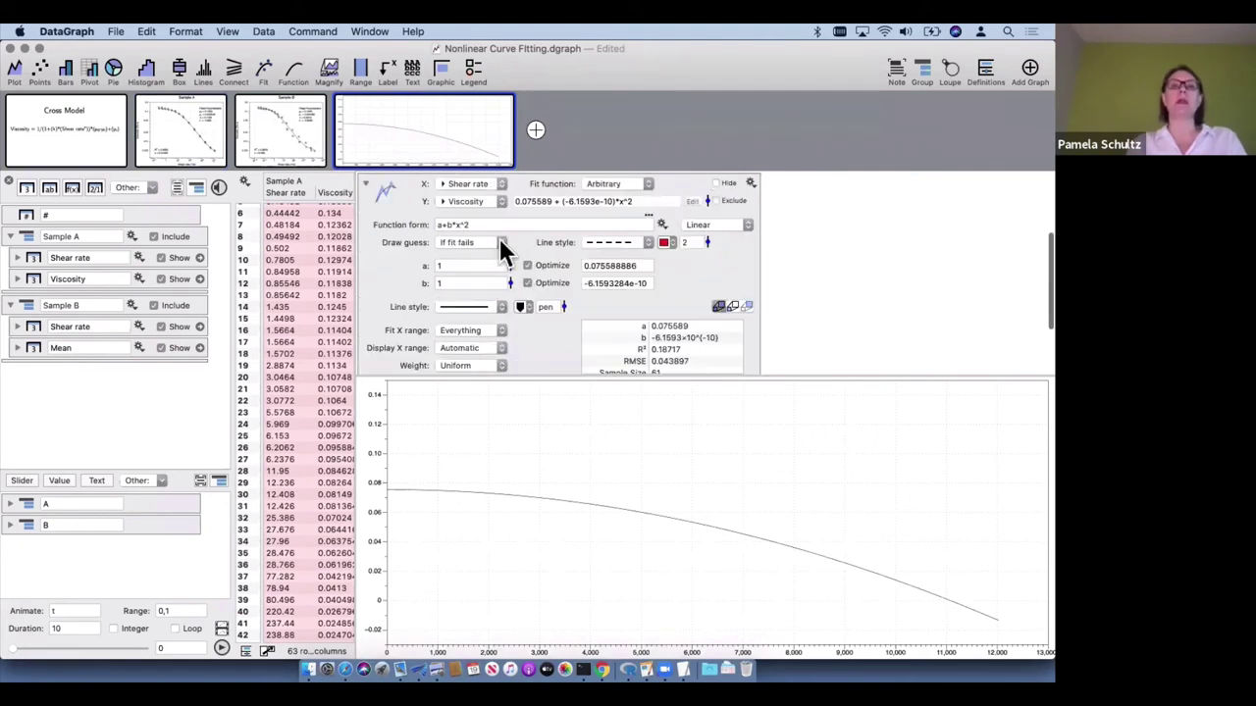
{"action": "scroll", "coordinate": [411, 277], "scroll_direction": "up", "scroll_amount": 3}
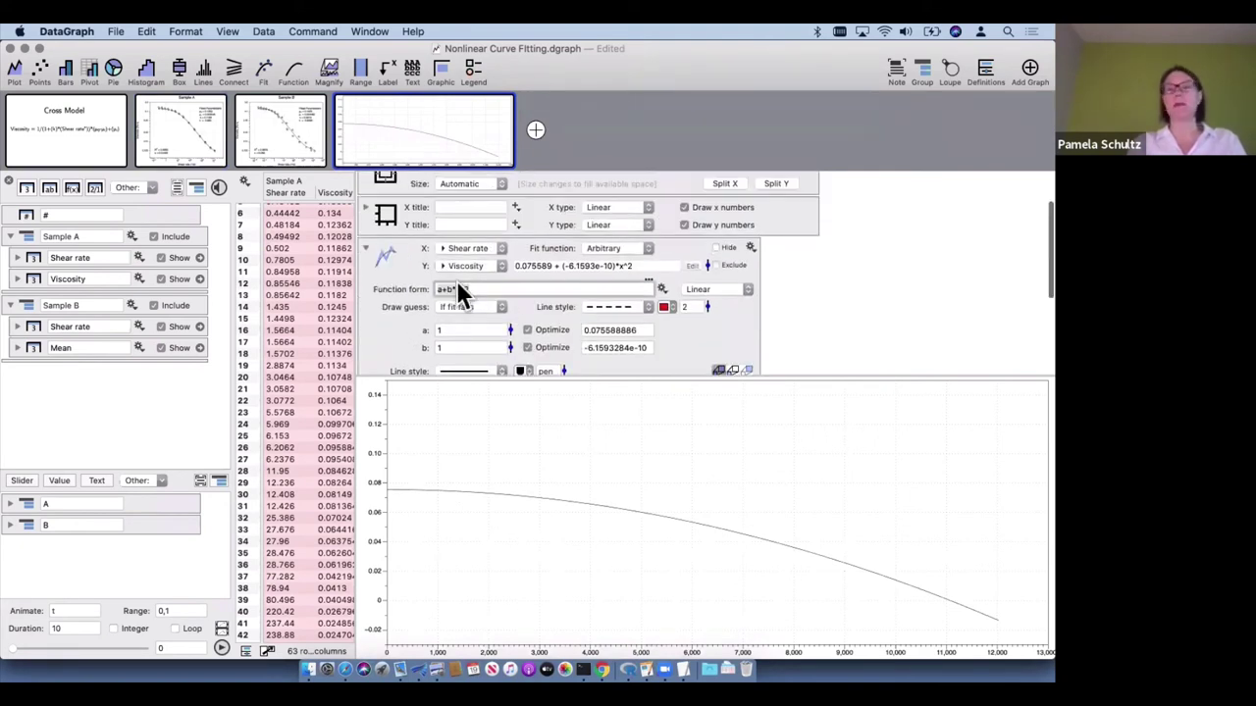
Display the Sample B graph, expand its Arbitrary fit command, and copy the function form
{"action": "left_click", "coordinate": [279, 120]}
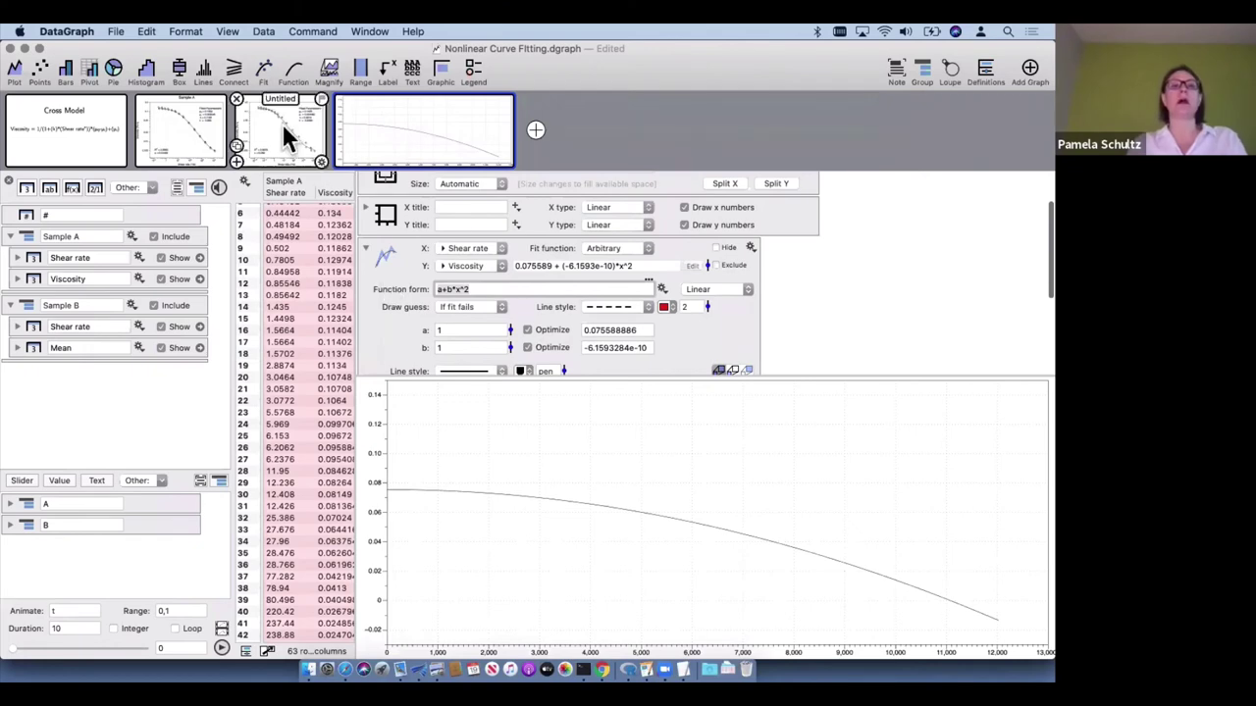
{"action": "scroll", "coordinate": [599, 343], "scroll_direction": "down", "scroll_amount": 5}
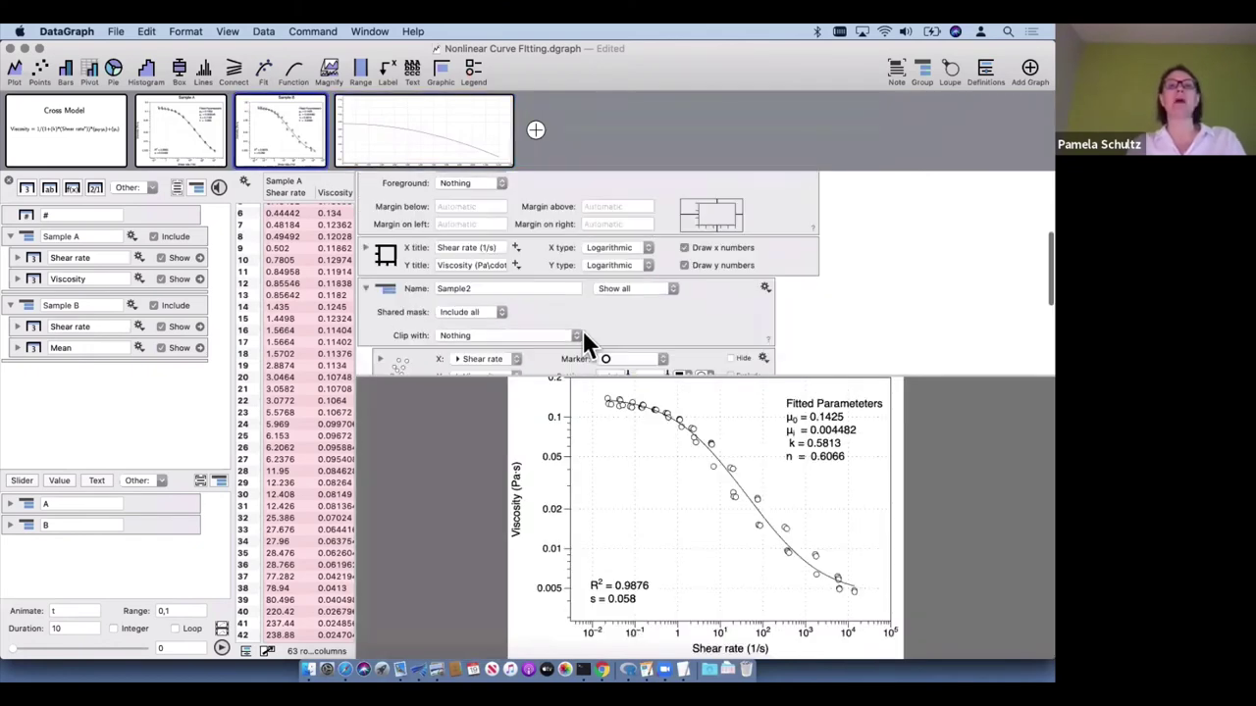
{"action": "scroll", "coordinate": [583, 329], "scroll_direction": "down", "scroll_amount": 5}
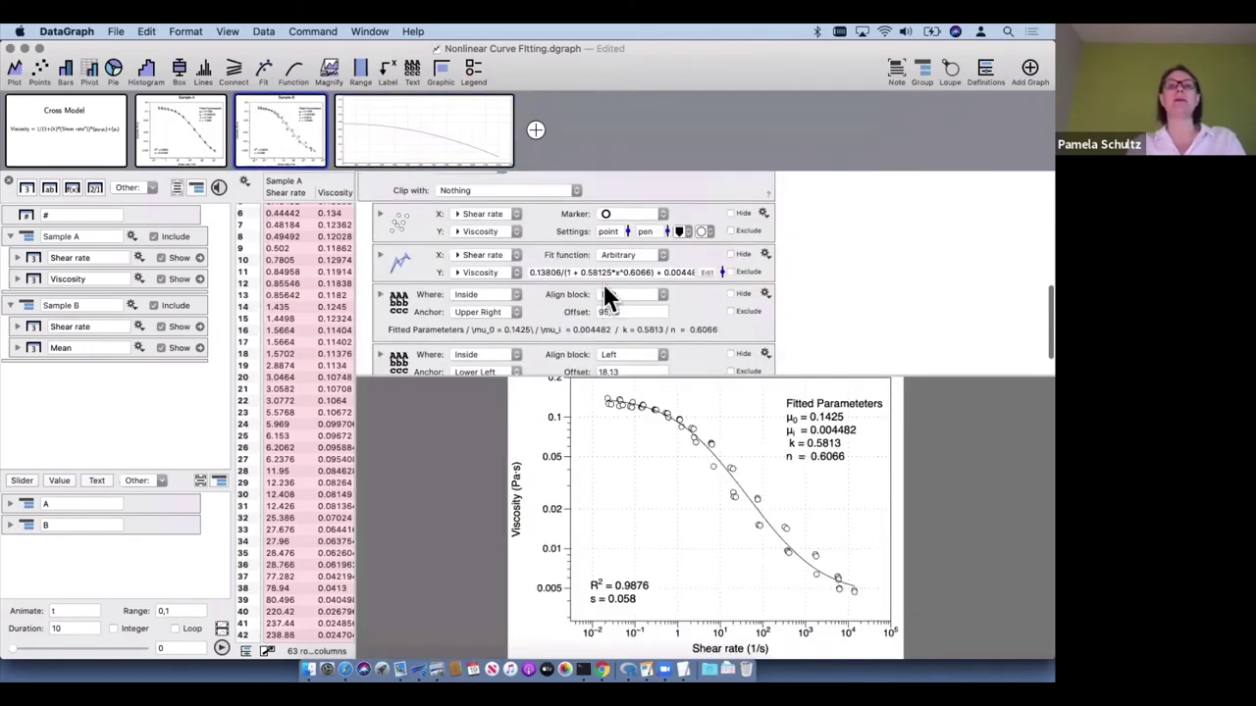
{"action": "left_click", "coordinate": [395, 263]}
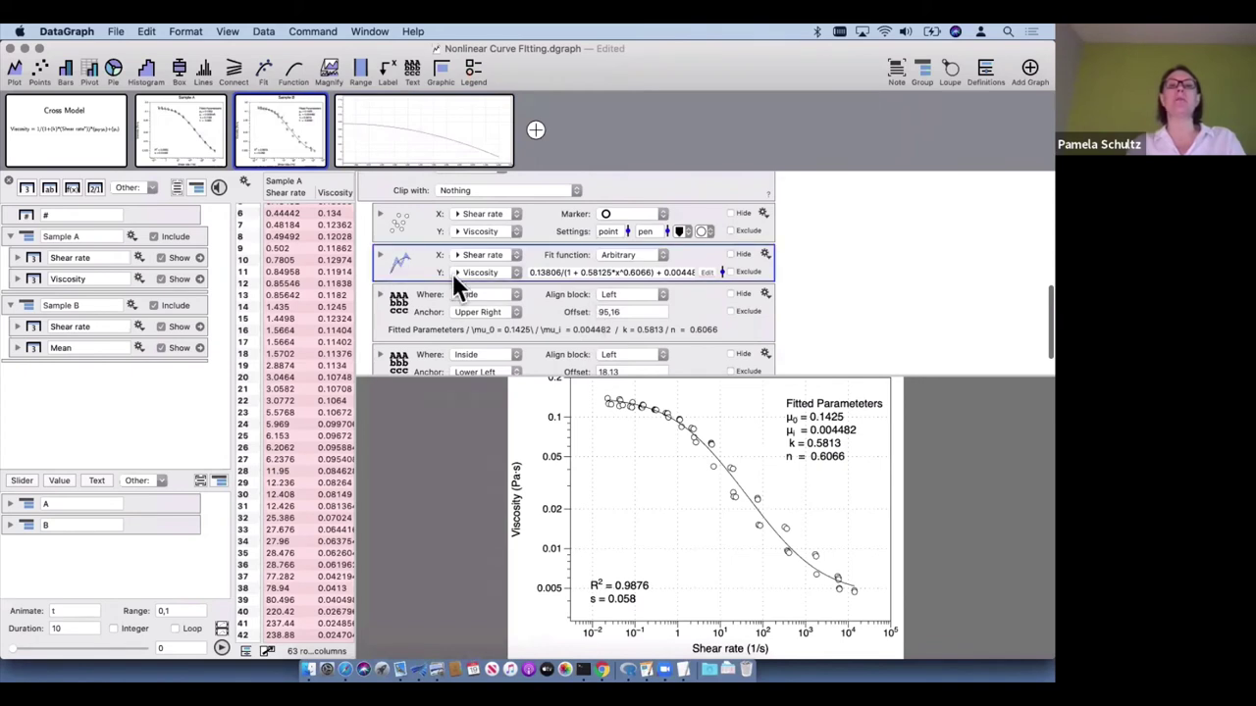
{"action": "left_click", "coordinate": [577, 272]}
{"action": "key", "text": "super+a"}
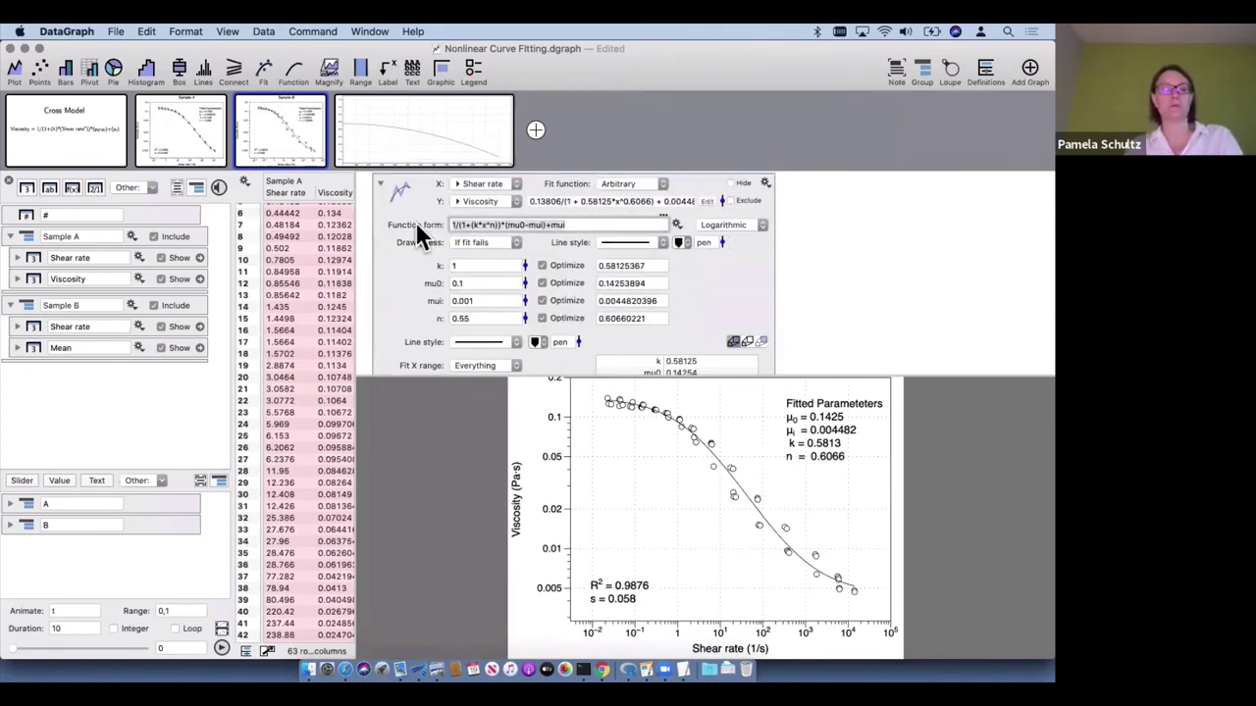
{"action": "key", "text": "super+c"}
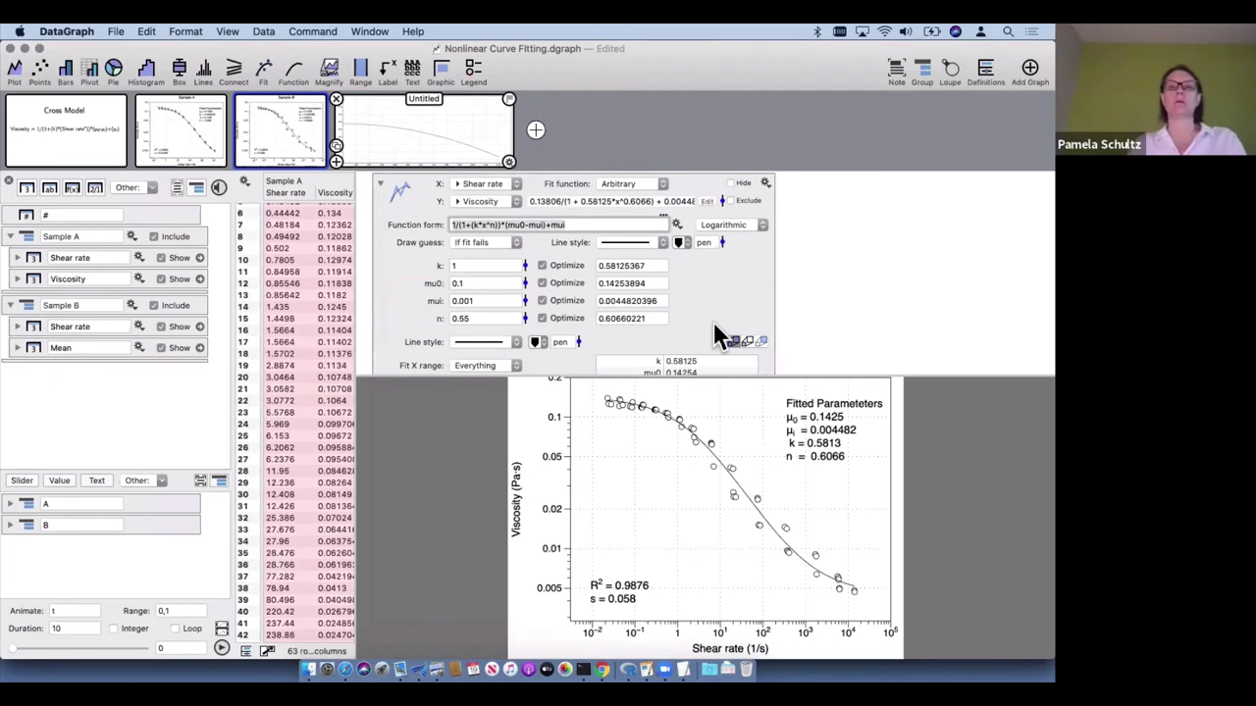
Replace the function form of the new graph's Arbitrary fit with the copied Cross model, 1/(1+(k*x^n))*(mu0-mui)+mui
{"action": "key", "text": "super+Right"}
{"action": "scroll", "coordinate": [474, 257], "scroll_direction": "down", "scroll_amount": 3}
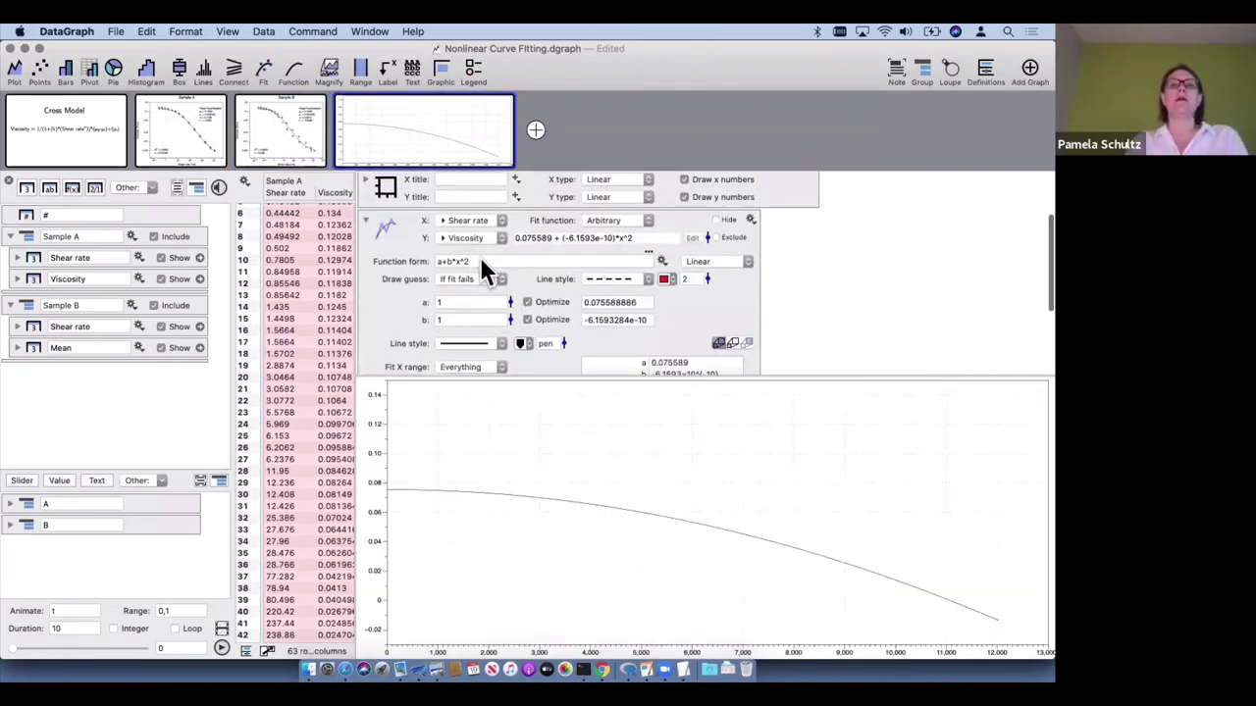
{"action": "left_click", "coordinate": [480, 257]}
{"action": "key", "text": "super+a"}
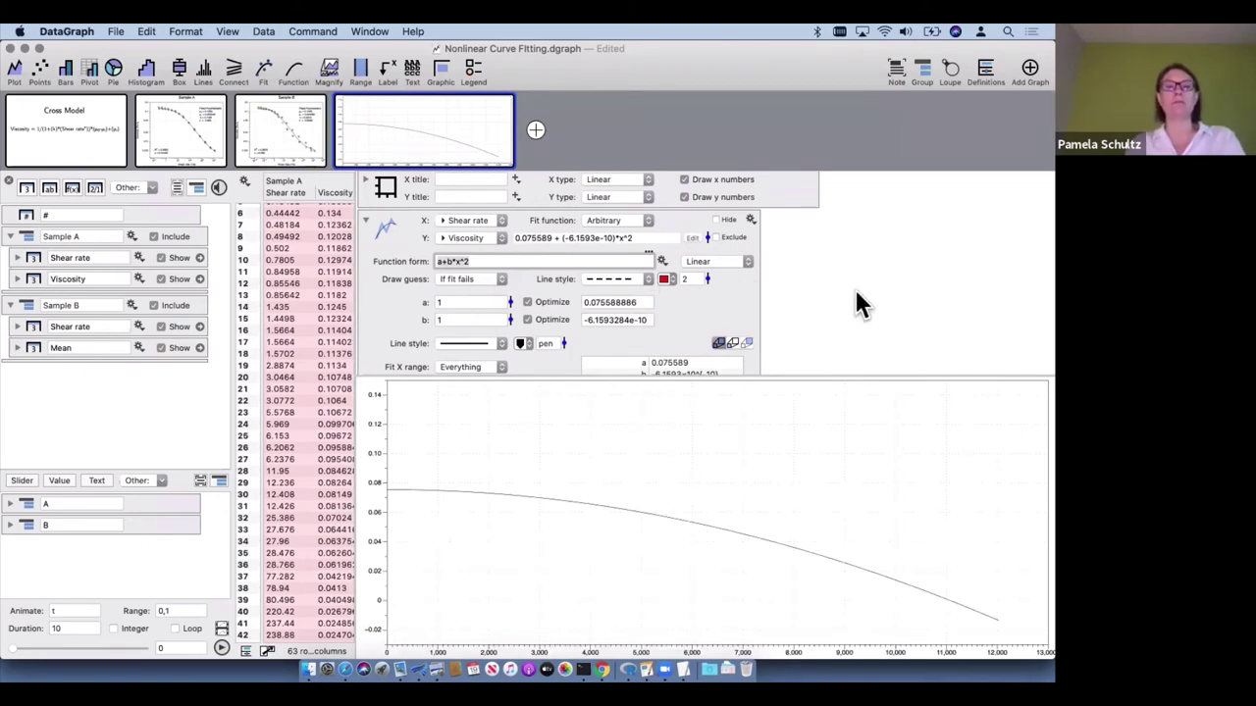
{"action": "key", "text": "super+a"}
{"action": "key", "text": "super+v"}
{"action": "key", "text": "Return"}
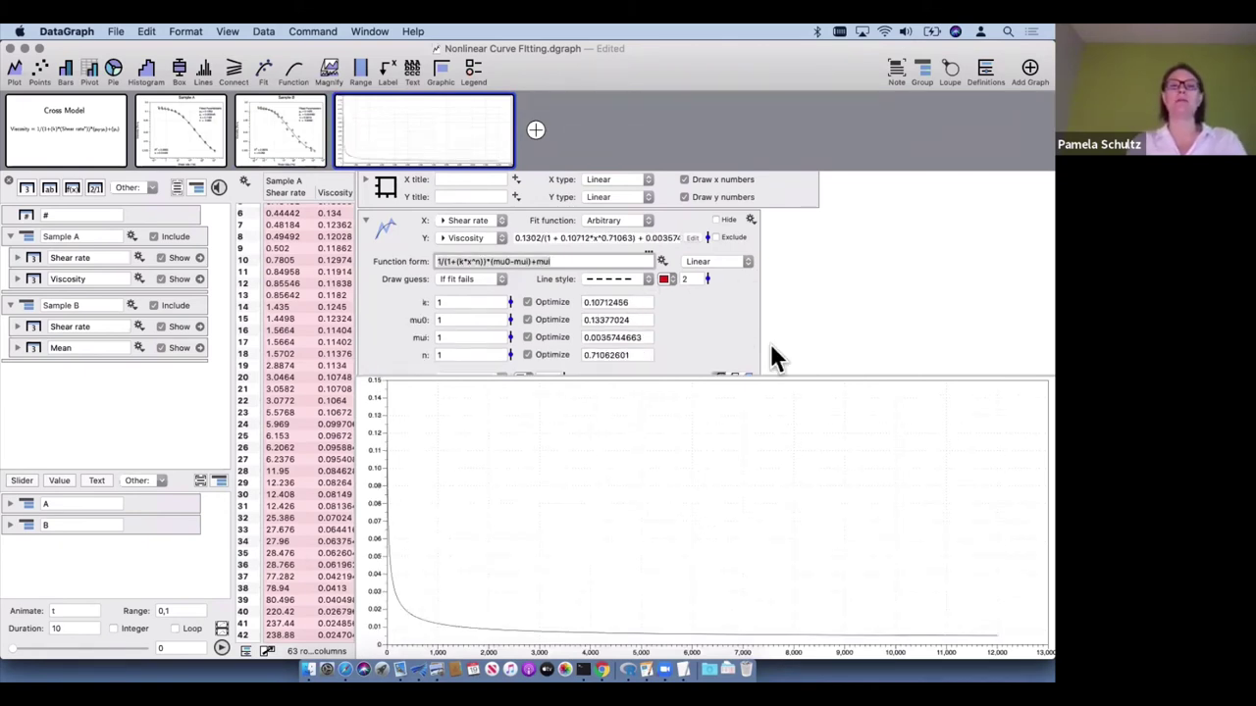
Set the new graph's X and Y axes to Logarithmic and add points of Sample A's Viscosity against Shear rate
{"action": "scroll", "coordinate": [708, 324], "scroll_direction": "down", "scroll_amount": 2}
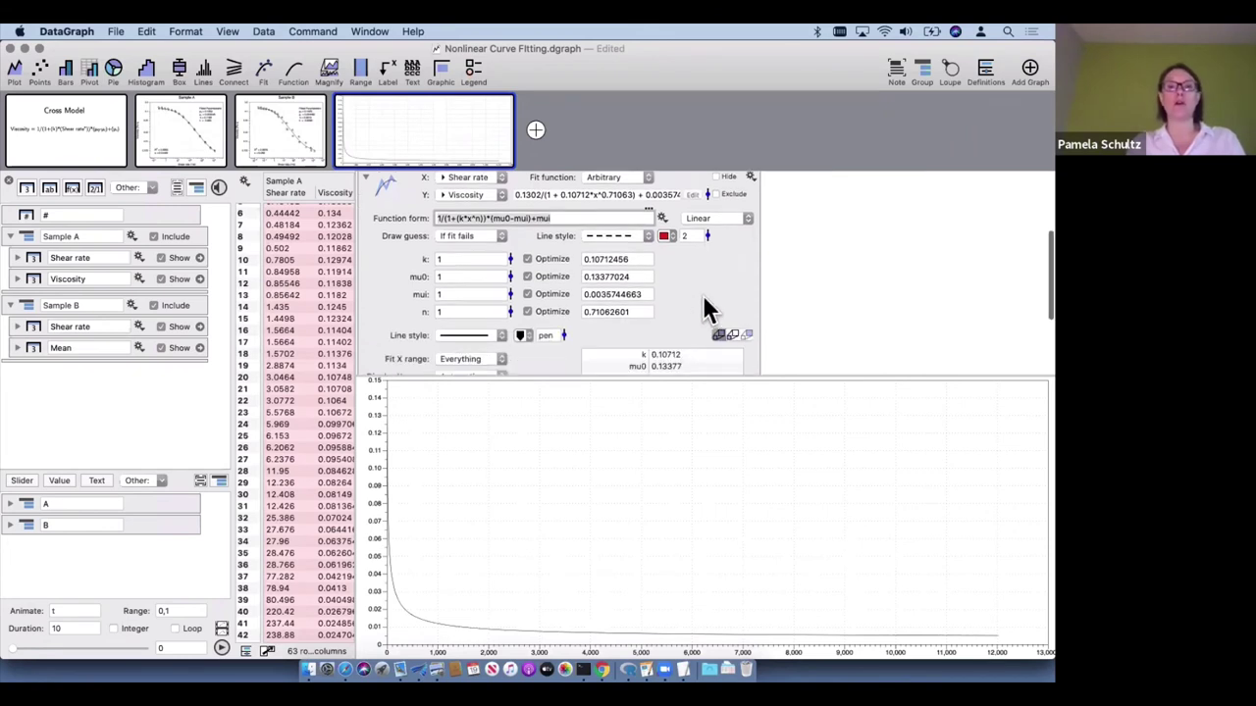
{"action": "scroll", "coordinate": [702, 295], "scroll_direction": "up", "scroll_amount": 1}
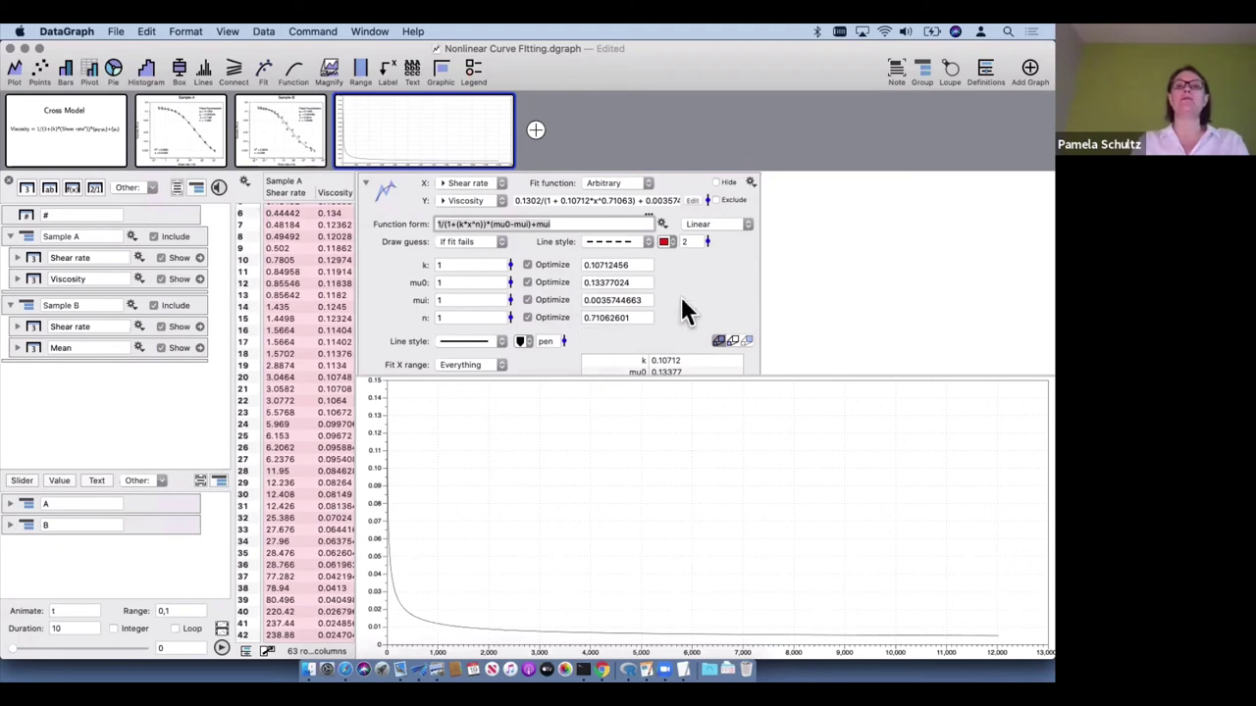
{"action": "scroll", "coordinate": [681, 296], "scroll_direction": "up", "scroll_amount": 5}
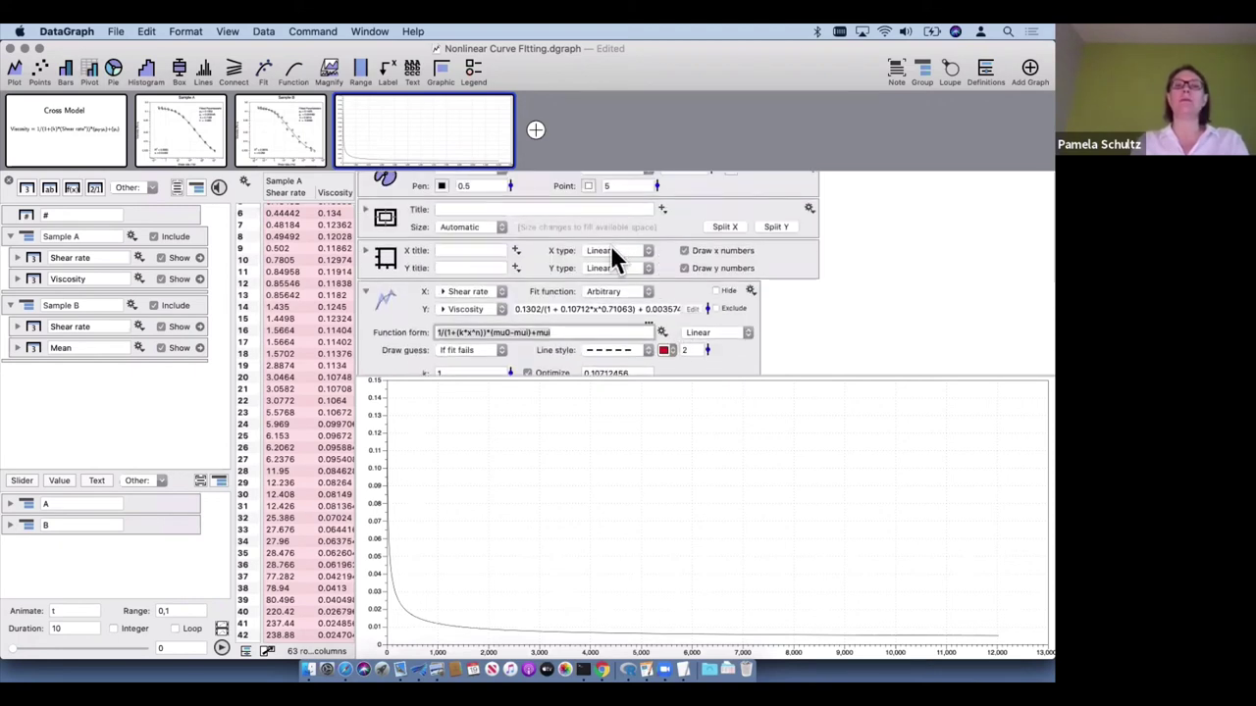
{"action": "left_click", "coordinate": [610, 251]}
{"action": "left_click", "coordinate": [606, 282]}
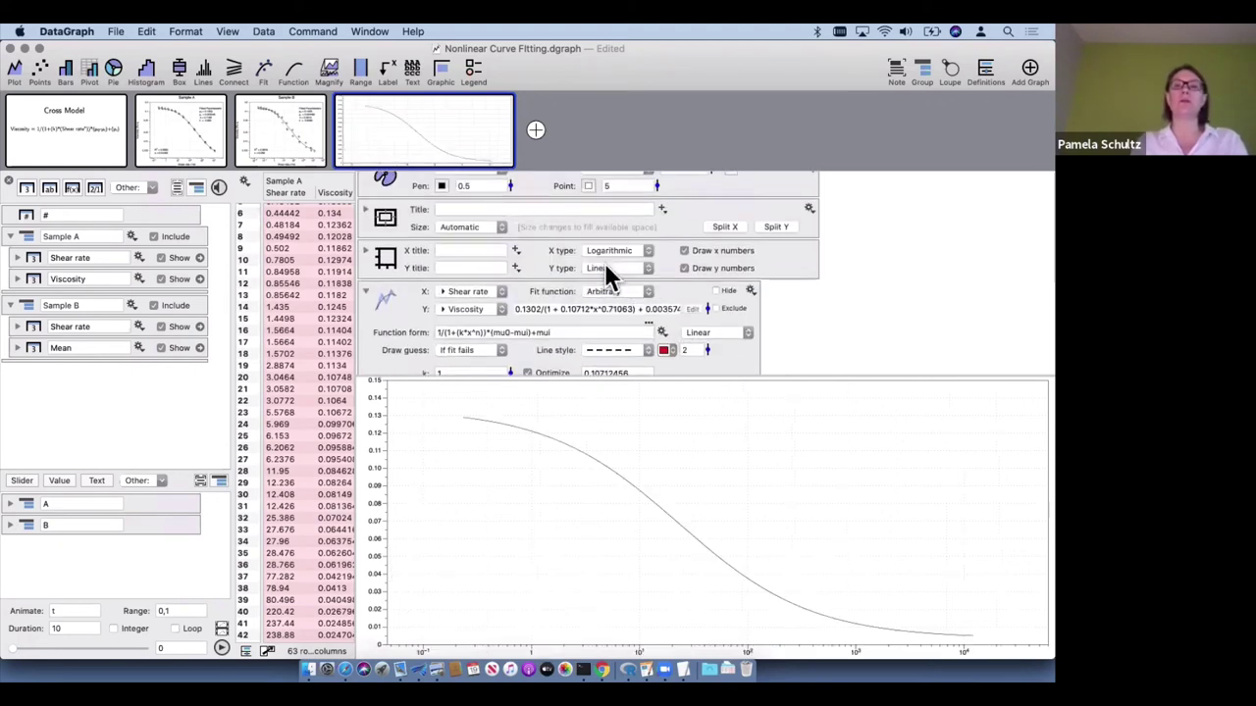
{"action": "left_click", "coordinate": [604, 265]}
{"action": "left_click", "coordinate": [614, 300]}
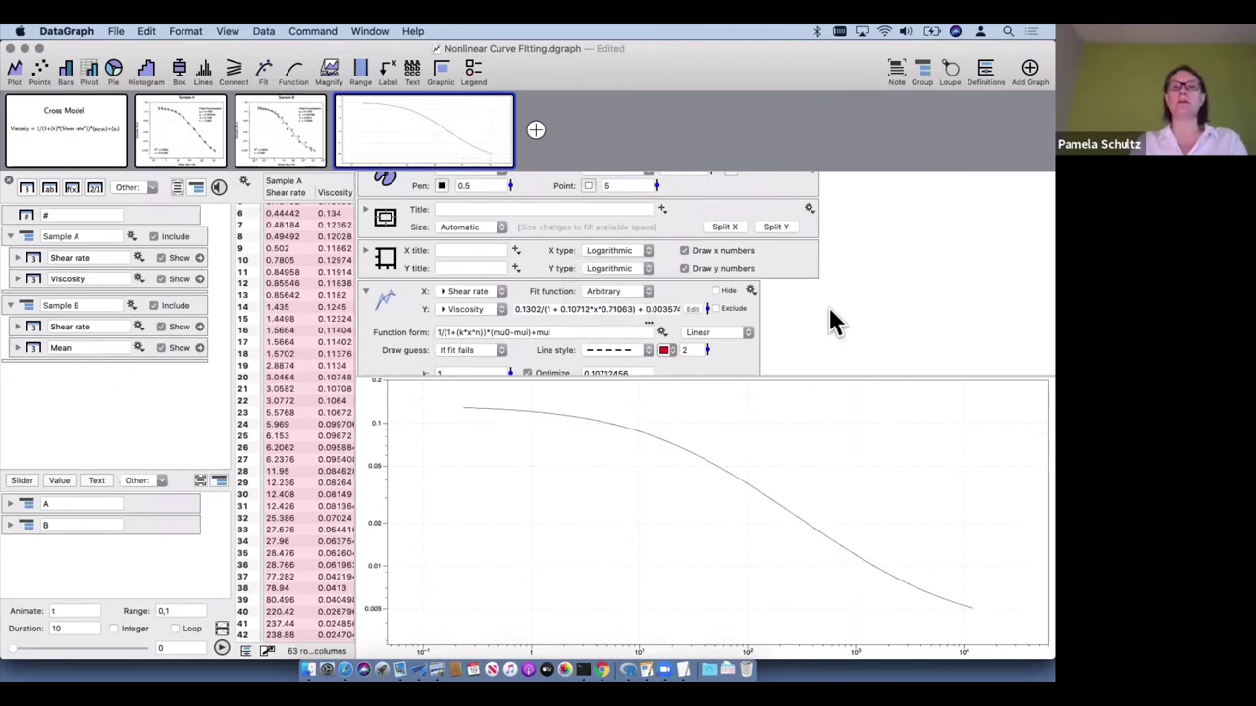
{"action": "scroll", "coordinate": [673, 287], "scroll_direction": "down", "scroll_amount": 3}
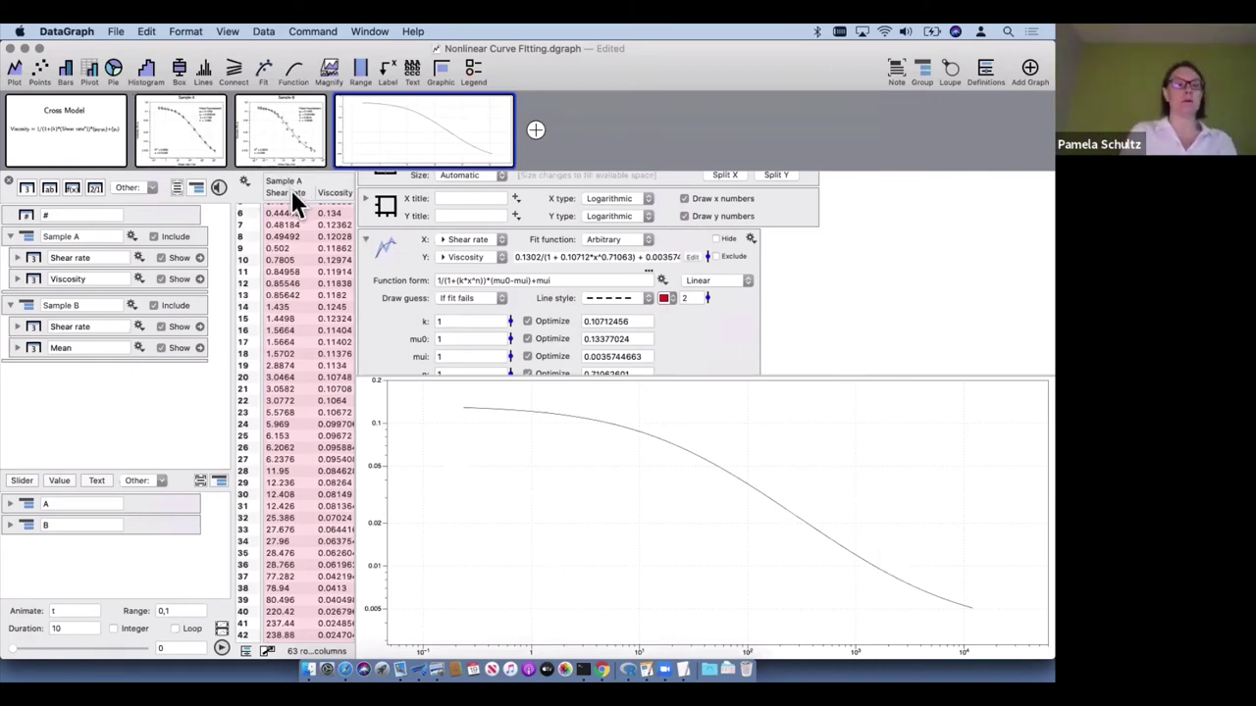
{"action": "left_click", "coordinate": [41, 66]}
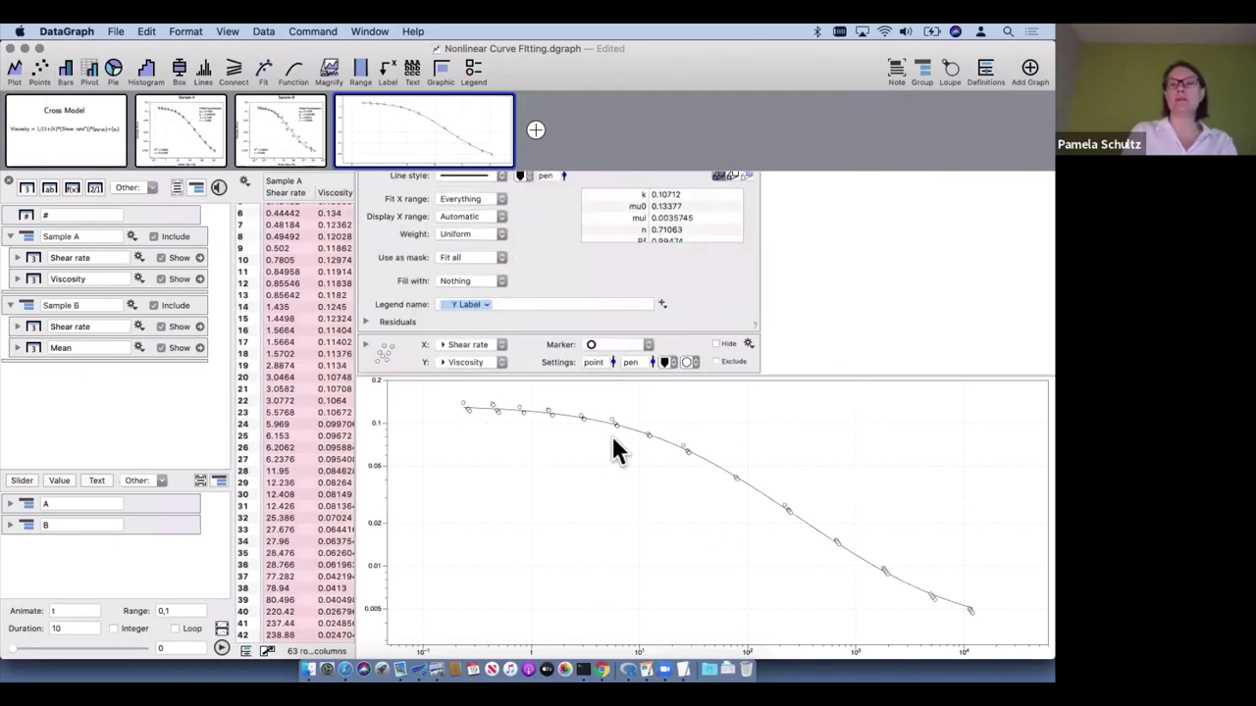
Set the fit's initial guess for k to 1.9, and try 0.927 for mu0 before returning it to 1
{"action": "scroll", "coordinate": [708, 277], "scroll_direction": "up", "scroll_amount": 5}
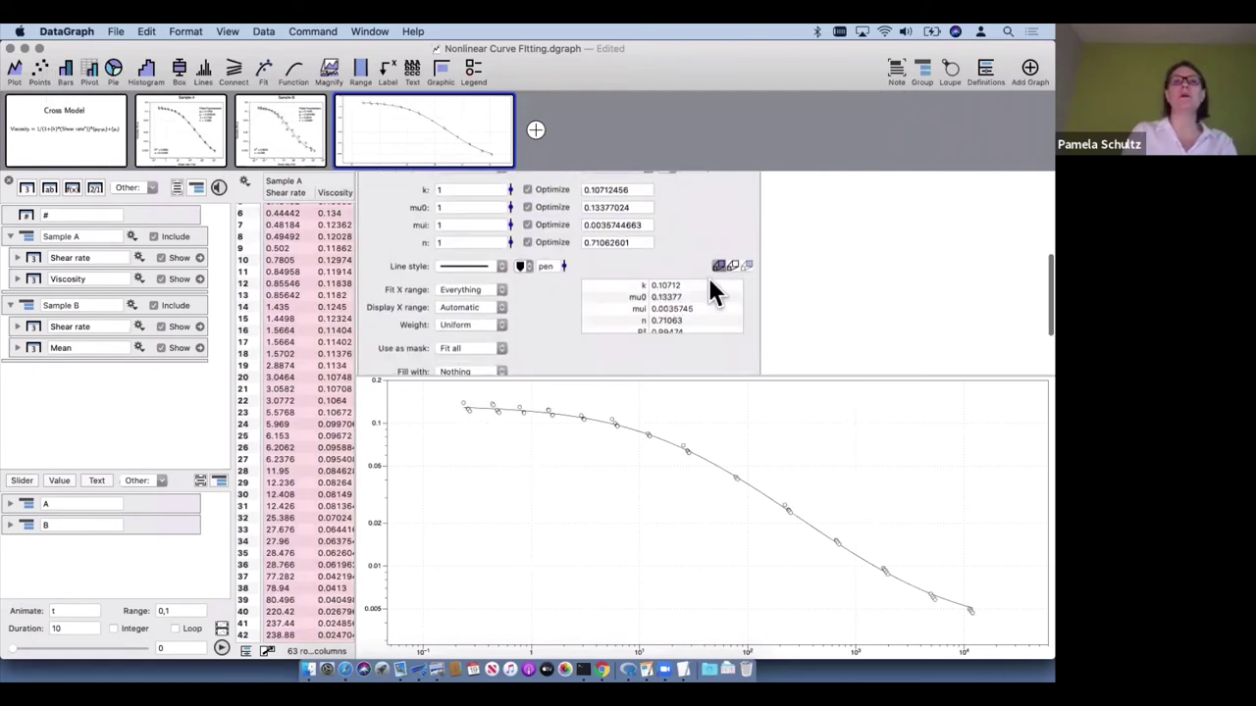
{"action": "scroll", "coordinate": [708, 277], "scroll_direction": "up", "scroll_amount": 3}
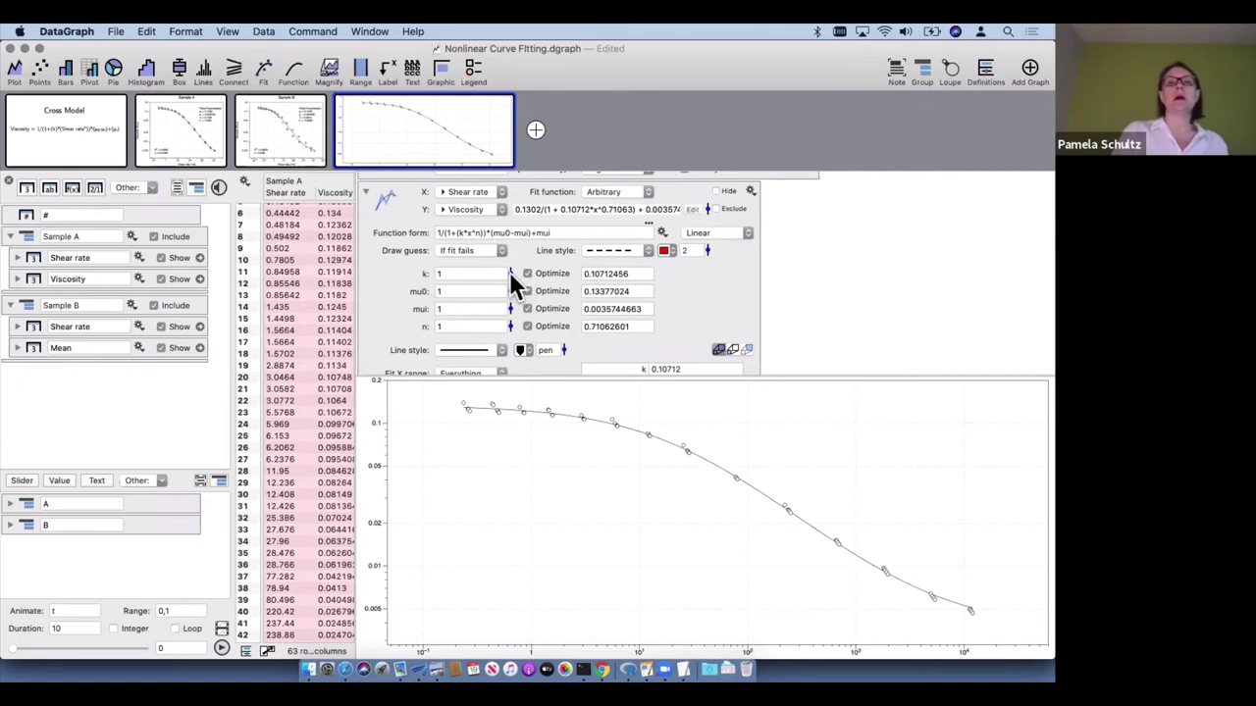
{"action": "mouse_move", "coordinate": [510, 271]}
{"action": "left_mouse_down"}
{"action": "mouse_move", "coordinate": [507, 290]}
{"action": "mouse_move", "coordinate": [507, 257]}
{"action": "mouse_move", "coordinate": [510, 273]}
{"action": "left_mouse_up"}
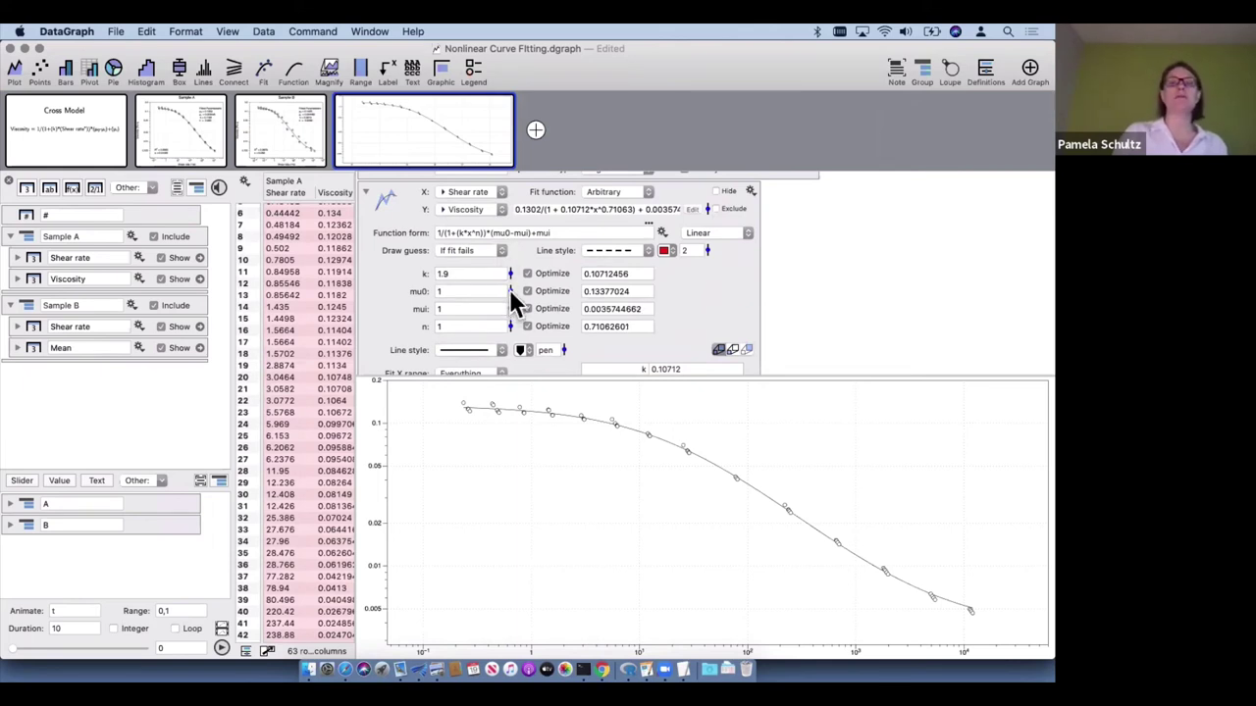
{"action": "mouse_move", "coordinate": [509, 288]}
{"action": "left_mouse_down"}
{"action": "mouse_move", "coordinate": [508, 275]}
{"action": "mouse_move", "coordinate": [512, 291]}
{"action": "left_mouse_up"}
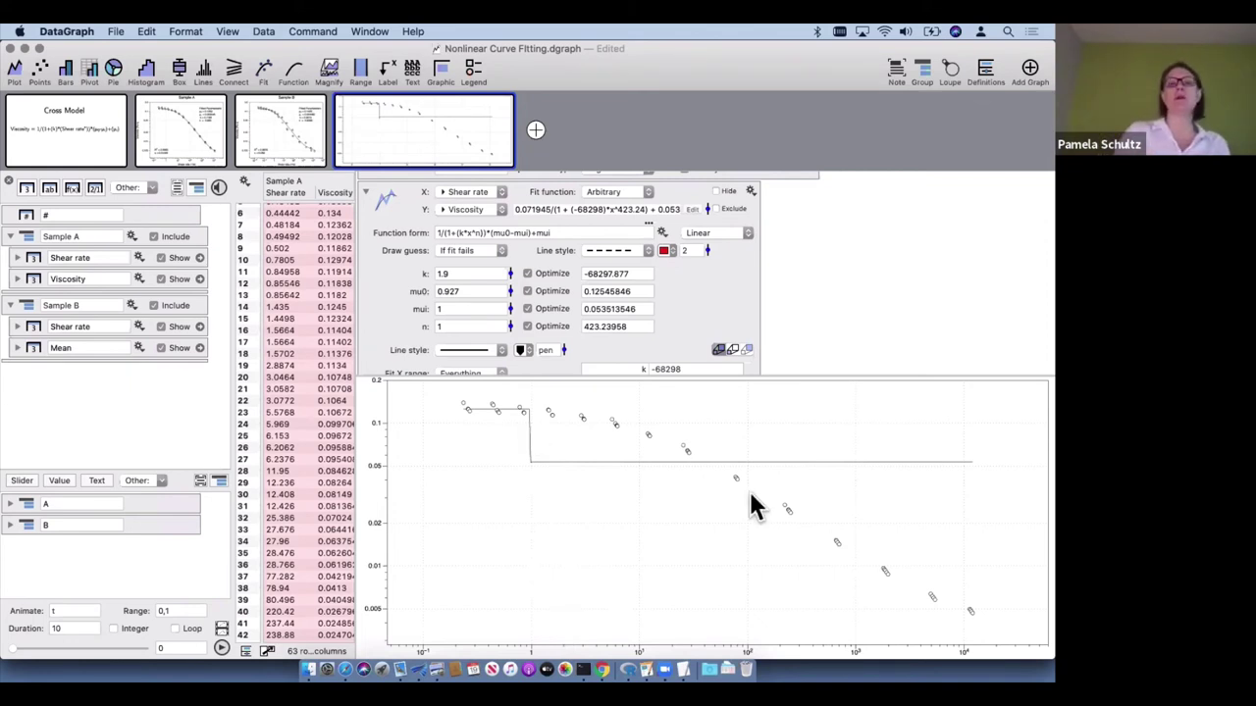
{"action": "left_click", "coordinate": [508, 307]}
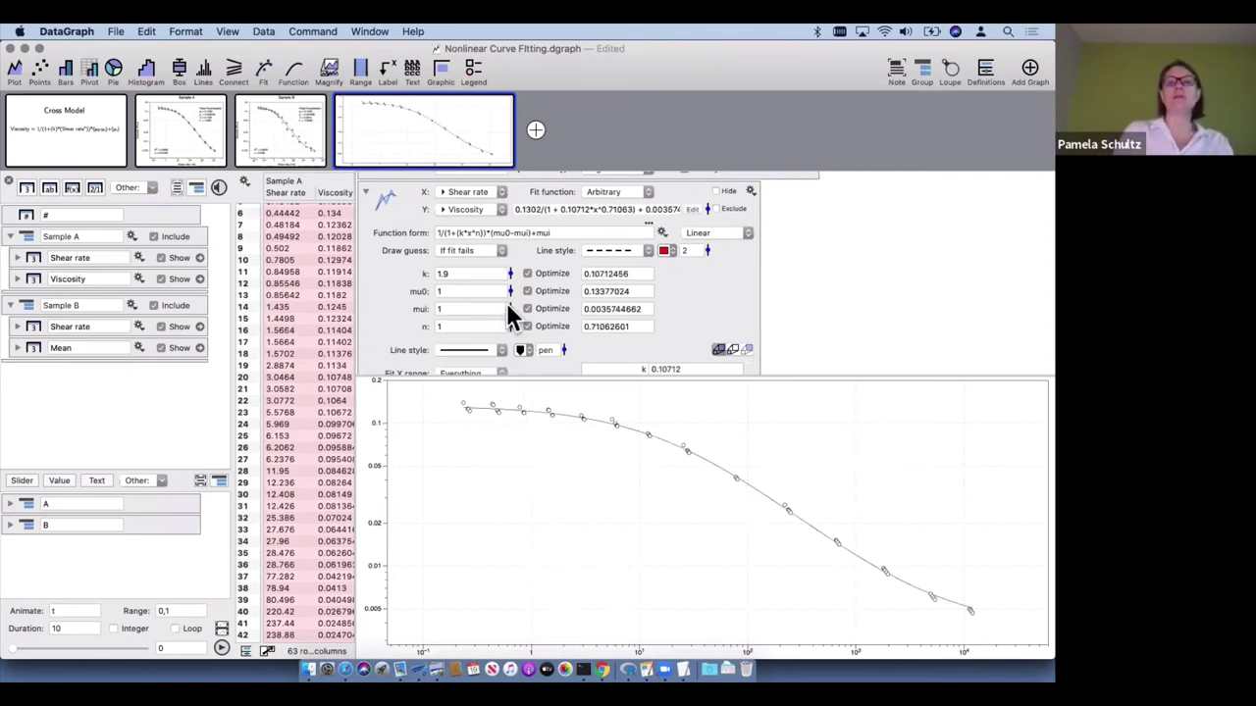
{"action": "left_click", "coordinate": [452, 292]}
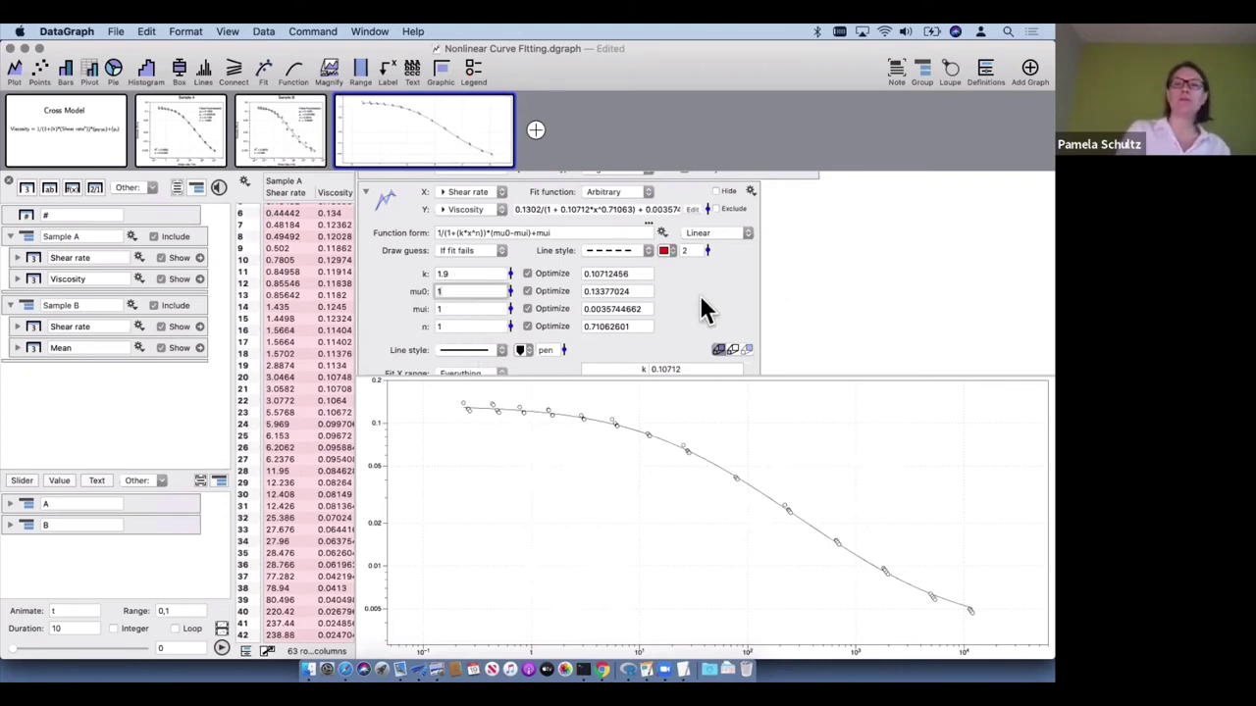
Review the fit's R², RMSE and sample size, and collapse the fit command
{"action": "scroll", "coordinate": [701, 311], "scroll_direction": "down", "scroll_amount": 5}
{"action": "scroll", "coordinate": [683, 264], "scroll_direction": "down", "scroll_amount": 2}
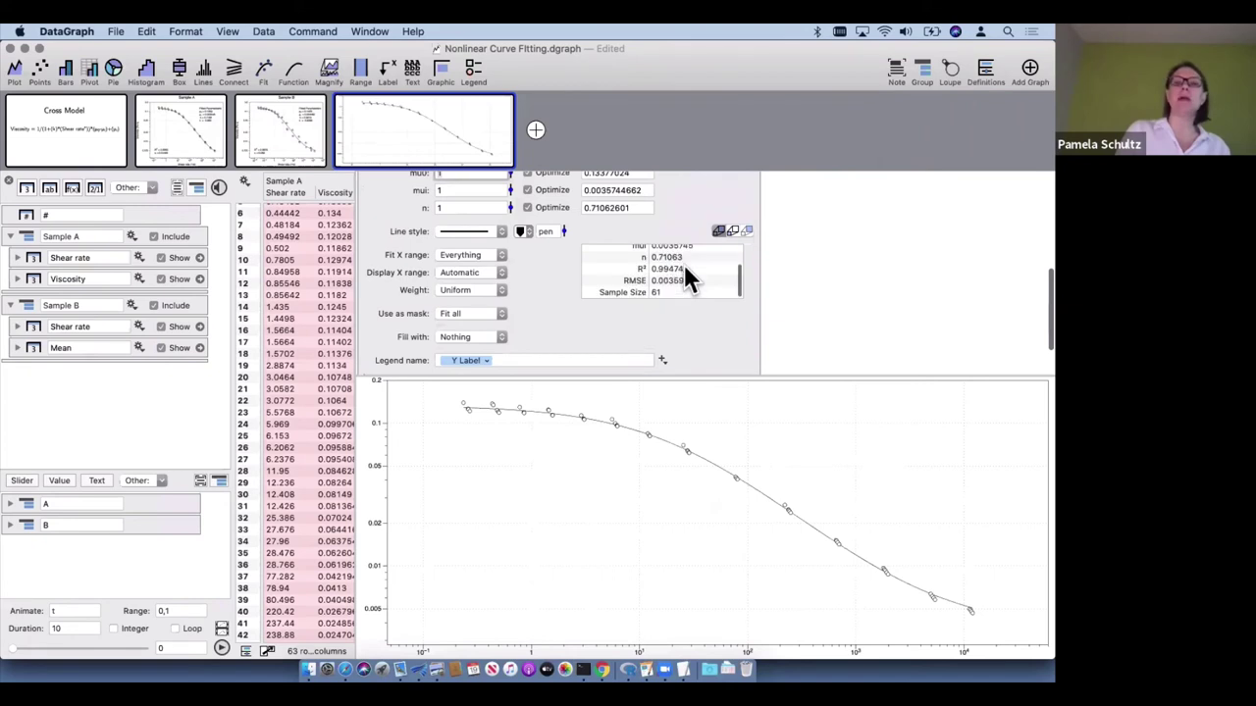
{"action": "scroll", "coordinate": [687, 246], "scroll_direction": "up", "scroll_amount": 8}
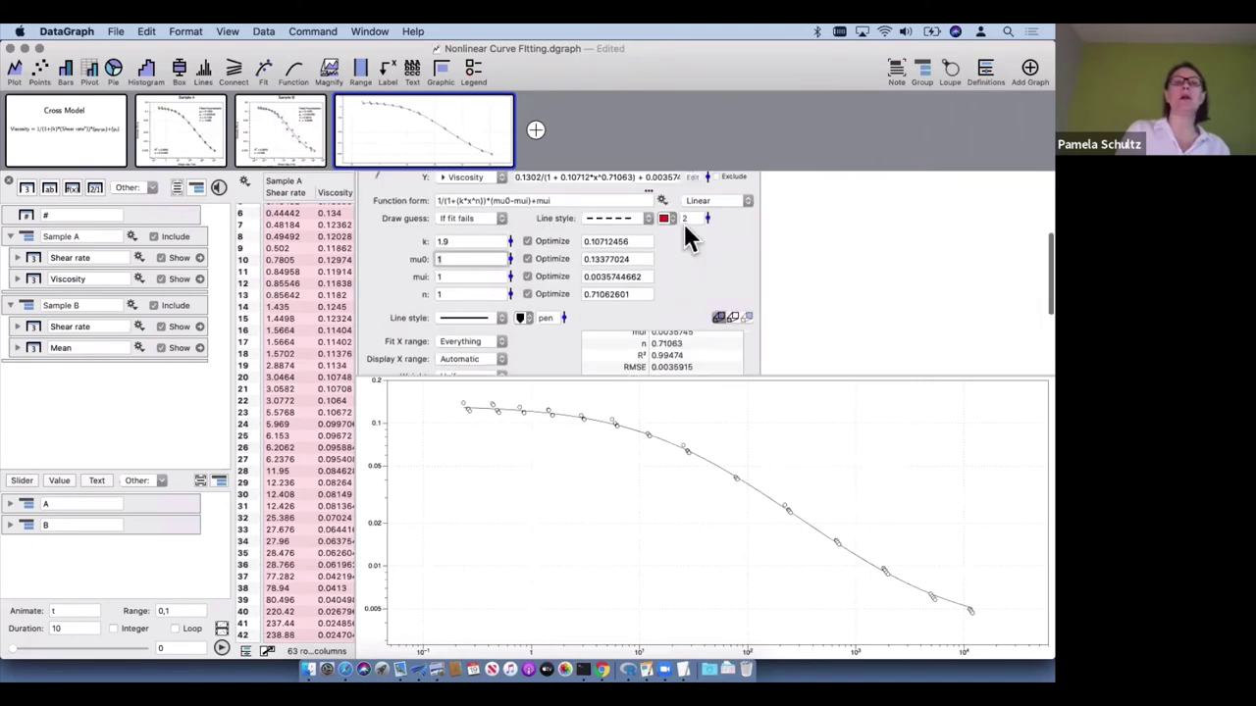
{"action": "left_click", "coordinate": [366, 265]}
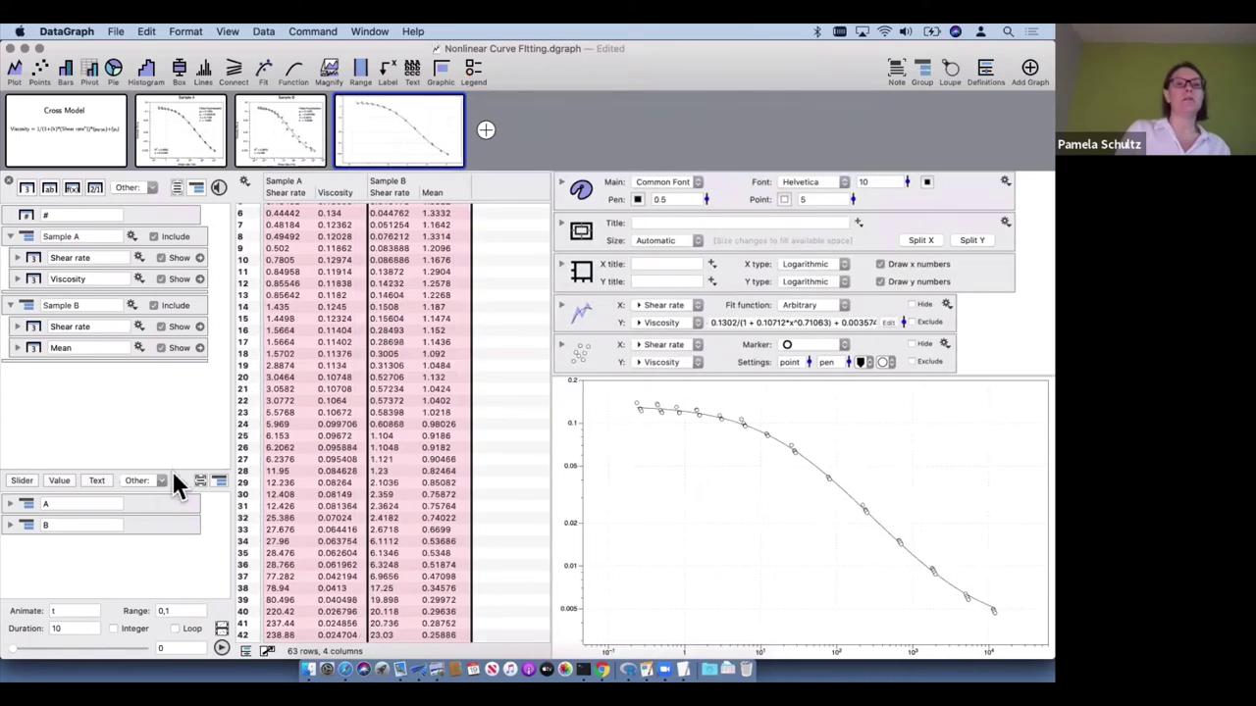
Enlarge the variables area, display the Sample B graph, and expand variable groups A and B to show their k variables
{"action": "left_click_drag", "start_coordinate": [170, 470], "coordinate": [163, 404]}
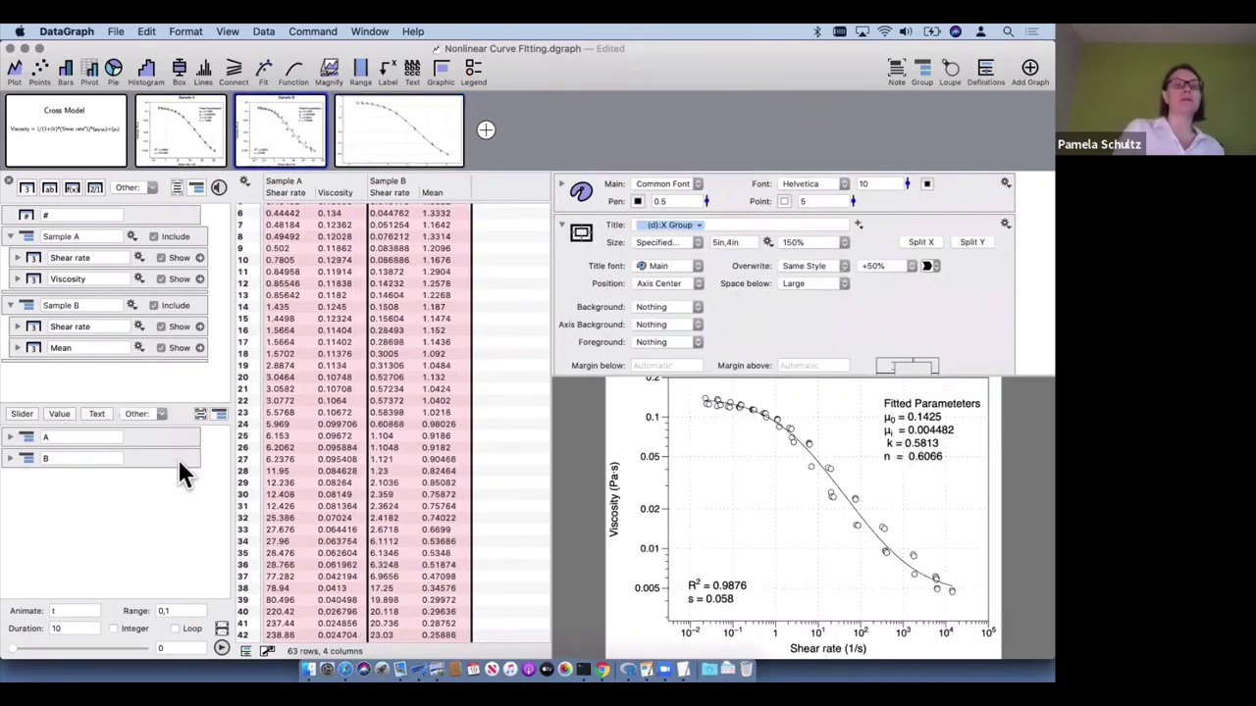
{"action": "left_click", "coordinate": [167, 432]}
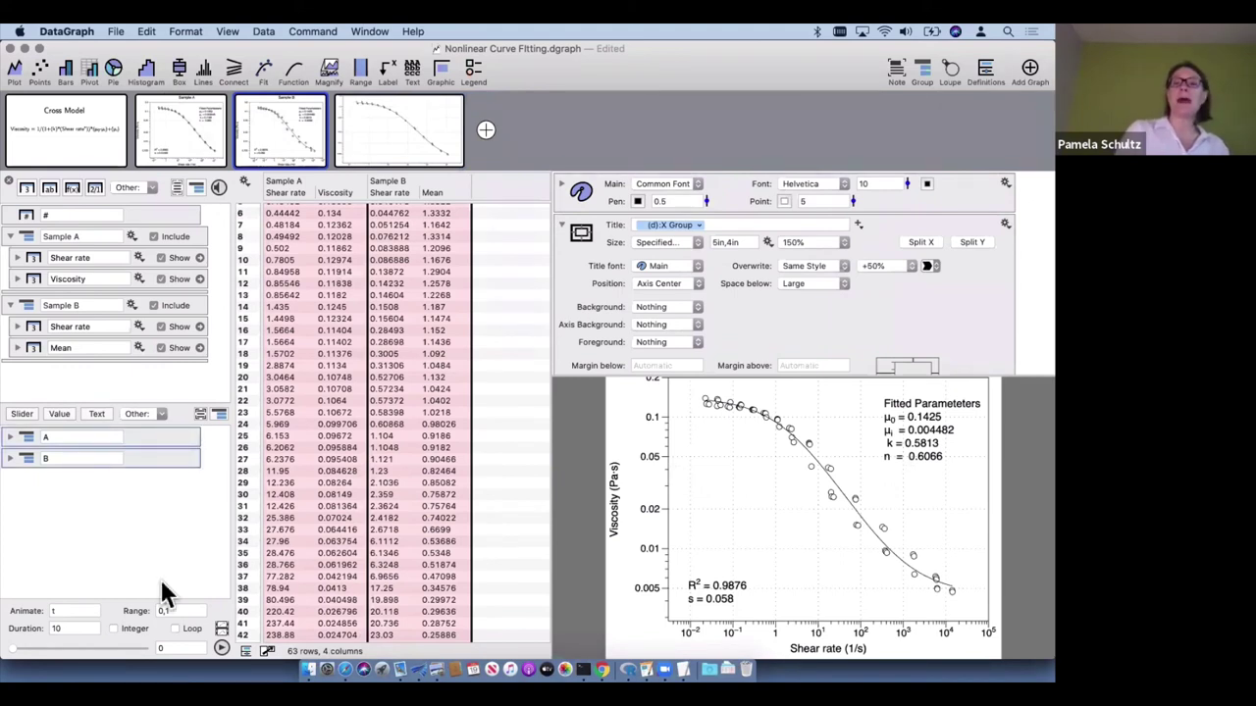
{"action": "key", "text": "Right"}
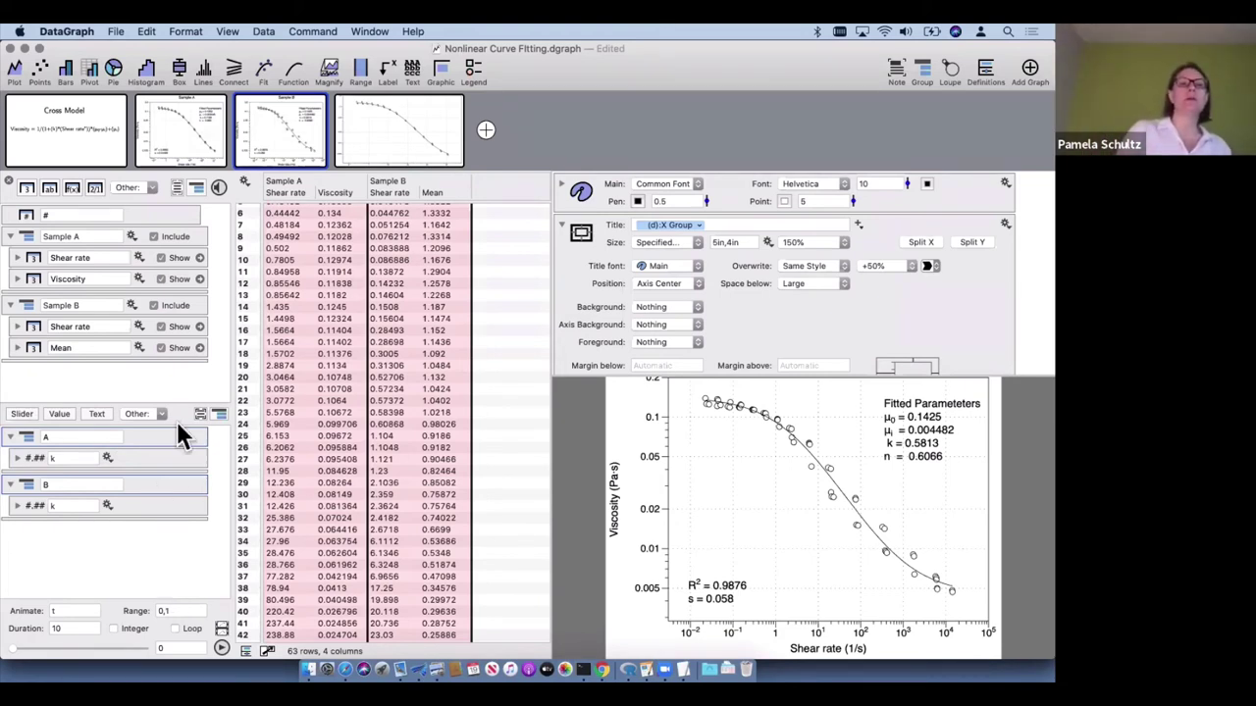
{"action": "left_click", "coordinate": [47, 440], "text": "super"}
{"action": "left_click", "coordinate": [31, 458]}
{"action": "left_click", "coordinate": [29, 504]}
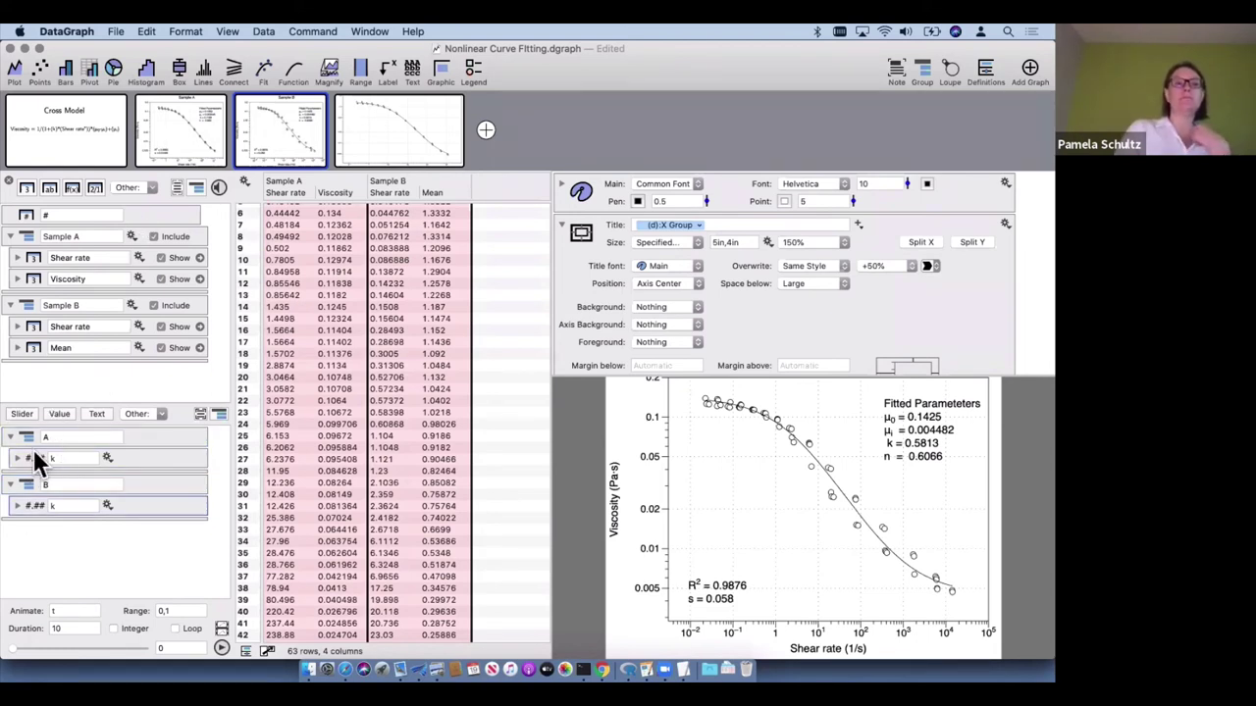
Add a text column to the data table with A:k in row 6 and B:k in row 7
{"action": "left_click", "coordinate": [46, 187]}
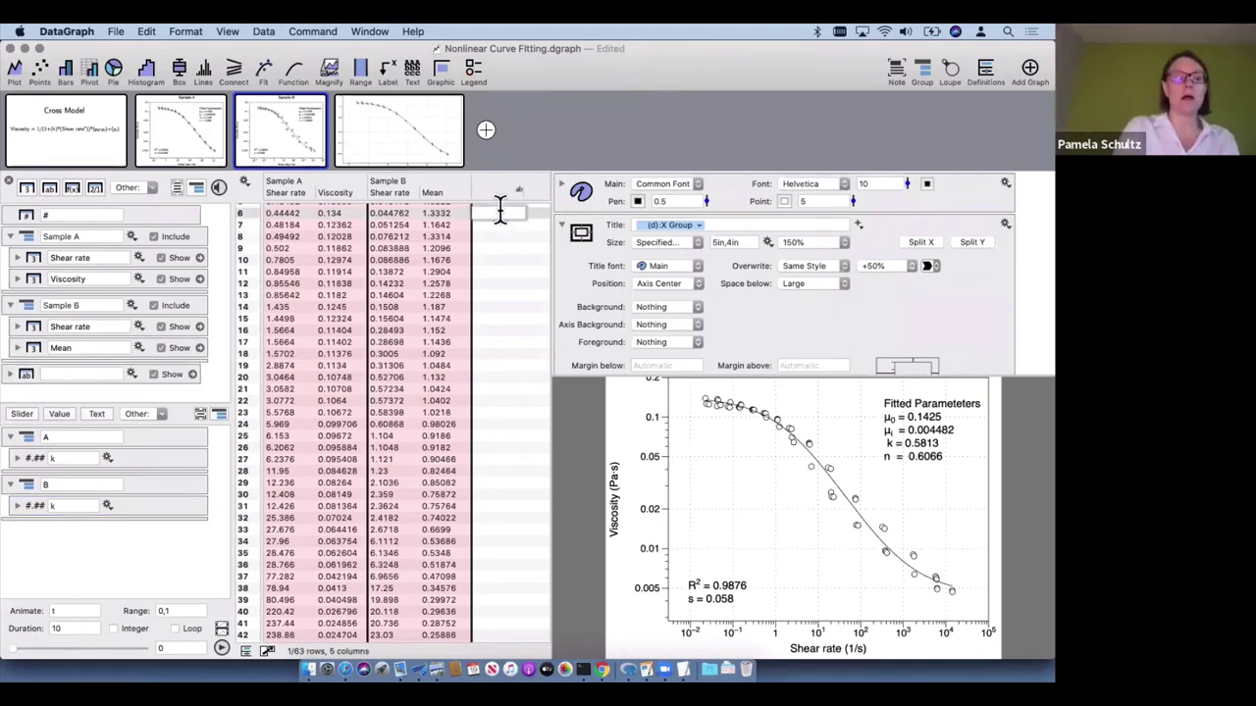
{"action": "type", "text": "A"}
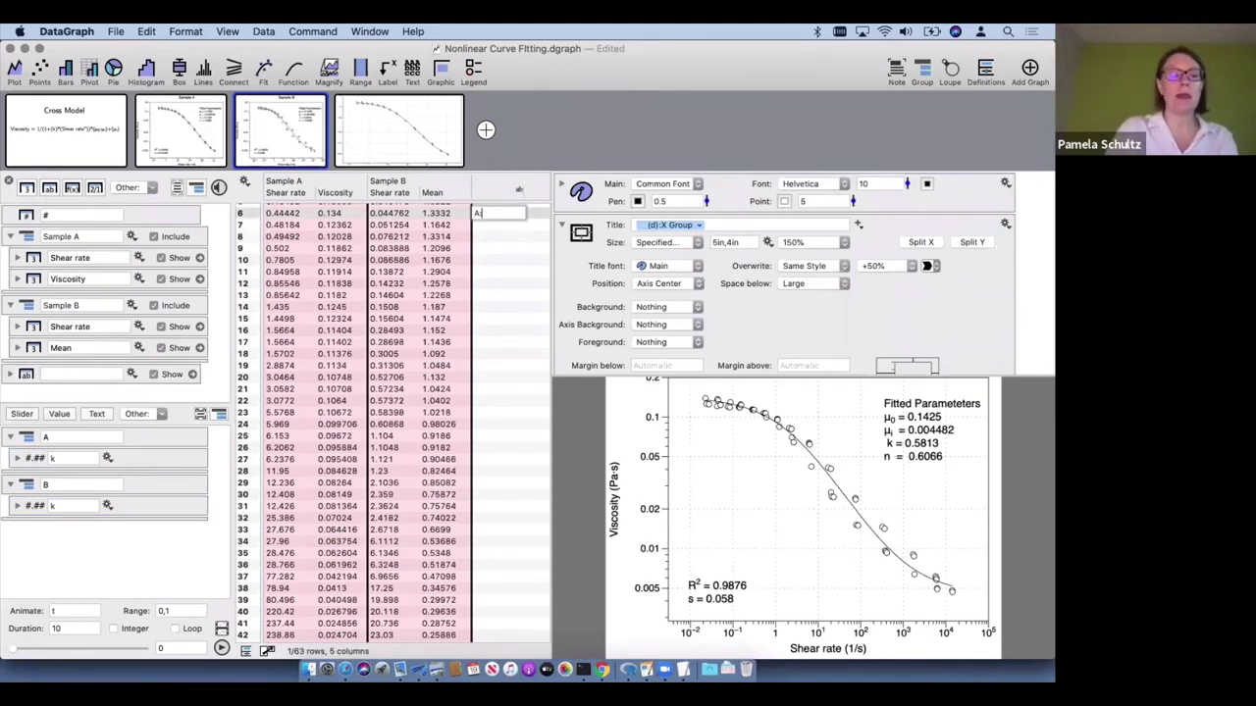
{"action": "type", "text": ":k"}
{"action": "key", "text": "Return"}
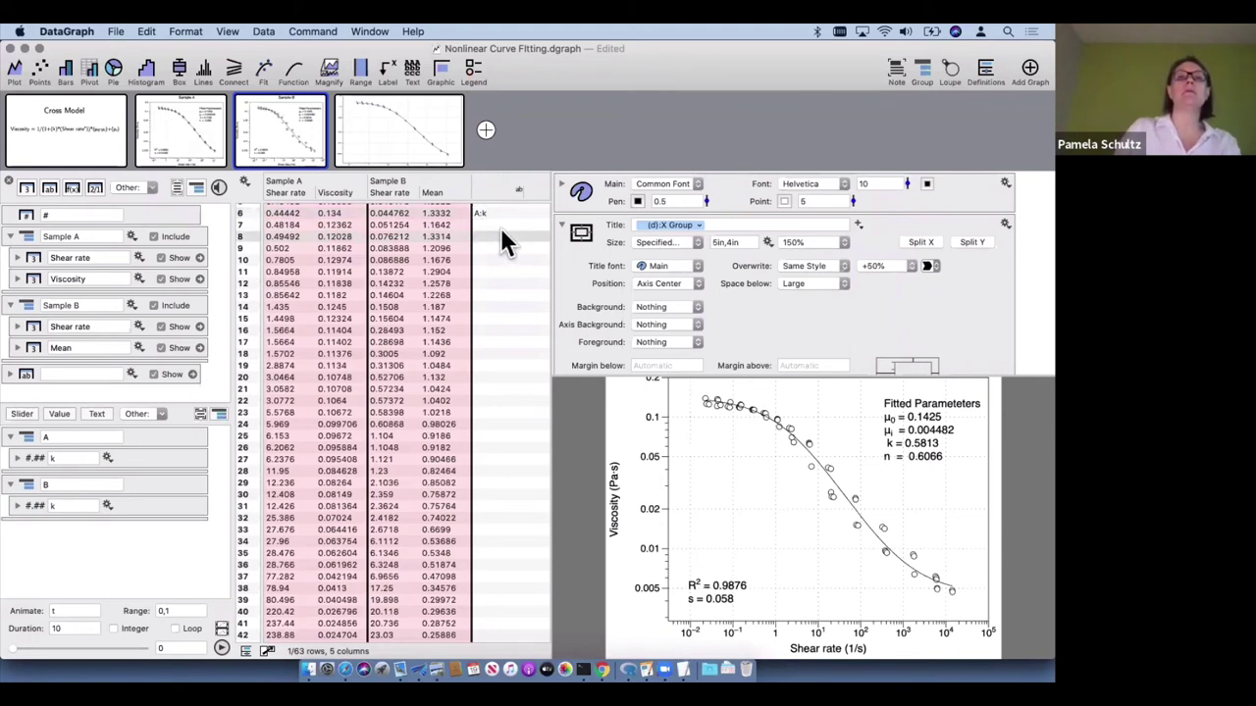
{"action": "left_click", "coordinate": [498, 223]}
{"action": "type", "text": "B"}
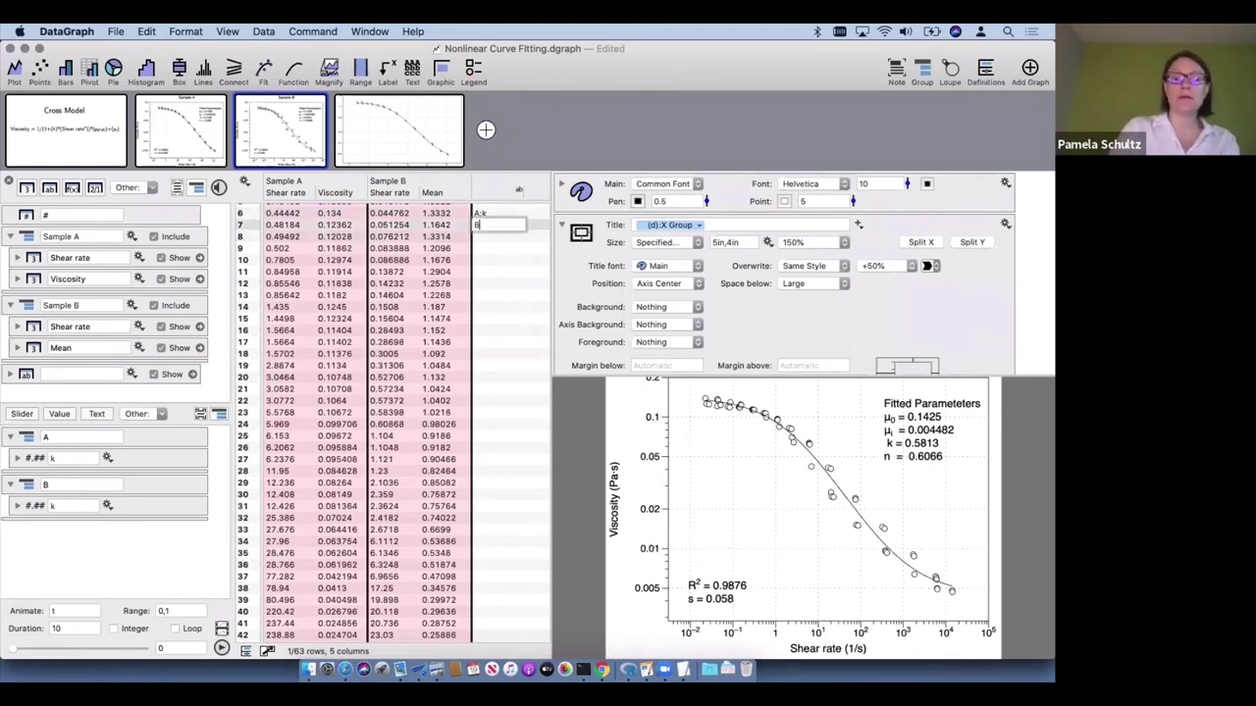
{"action": "type", "text": ":k"}
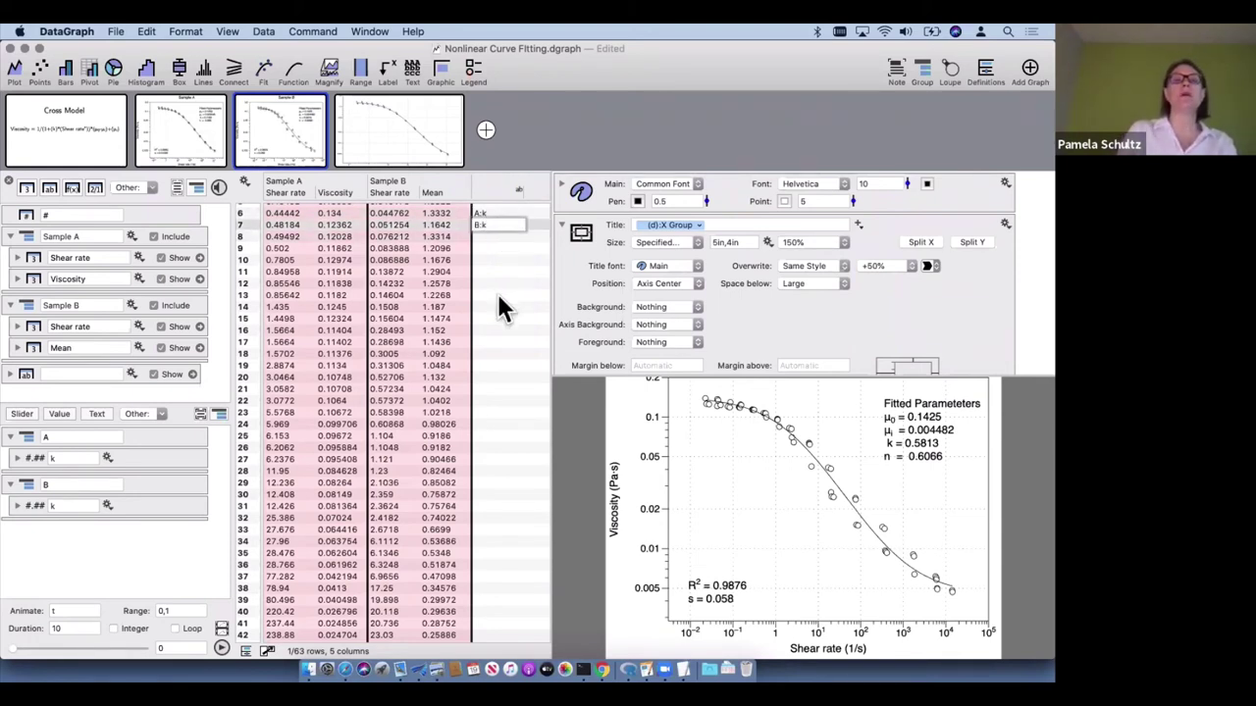
{"action": "left_click", "coordinate": [498, 294]}
Convert the new text column to a number column and name it k
{"action": "double_click", "coordinate": [500, 190]}
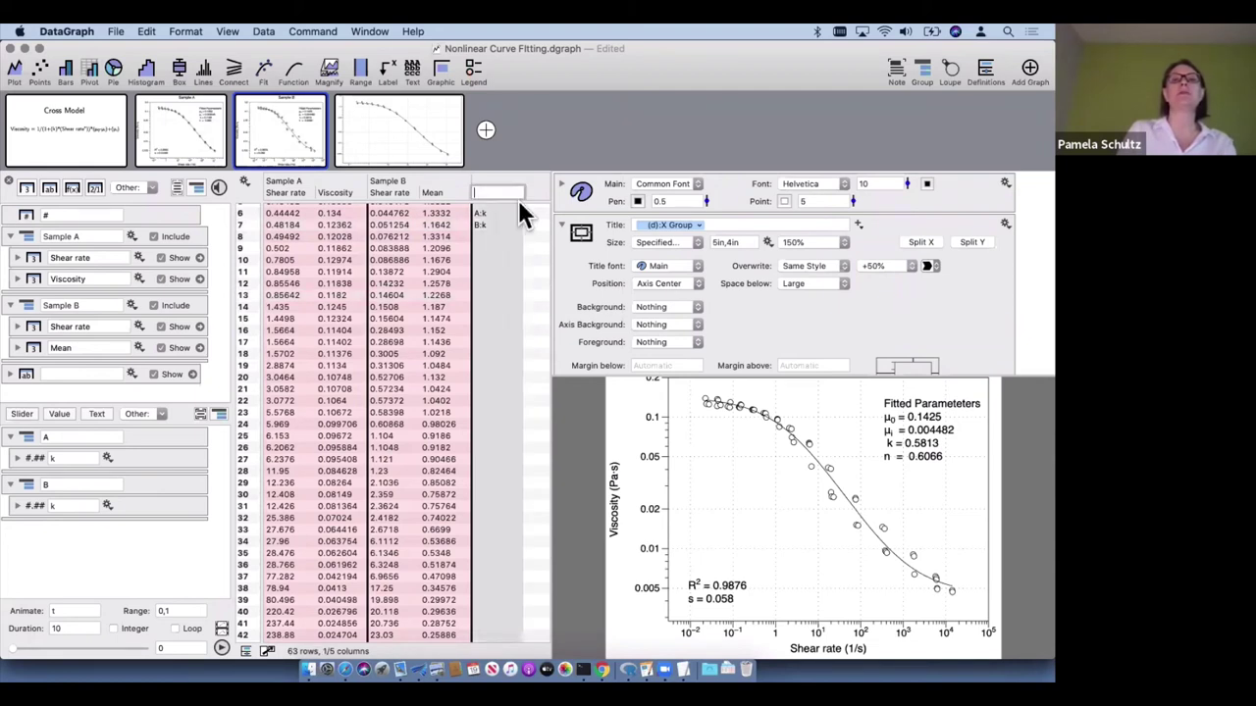
{"action": "key", "text": "Return"}
{"action": "left_click", "coordinate": [510, 193]}
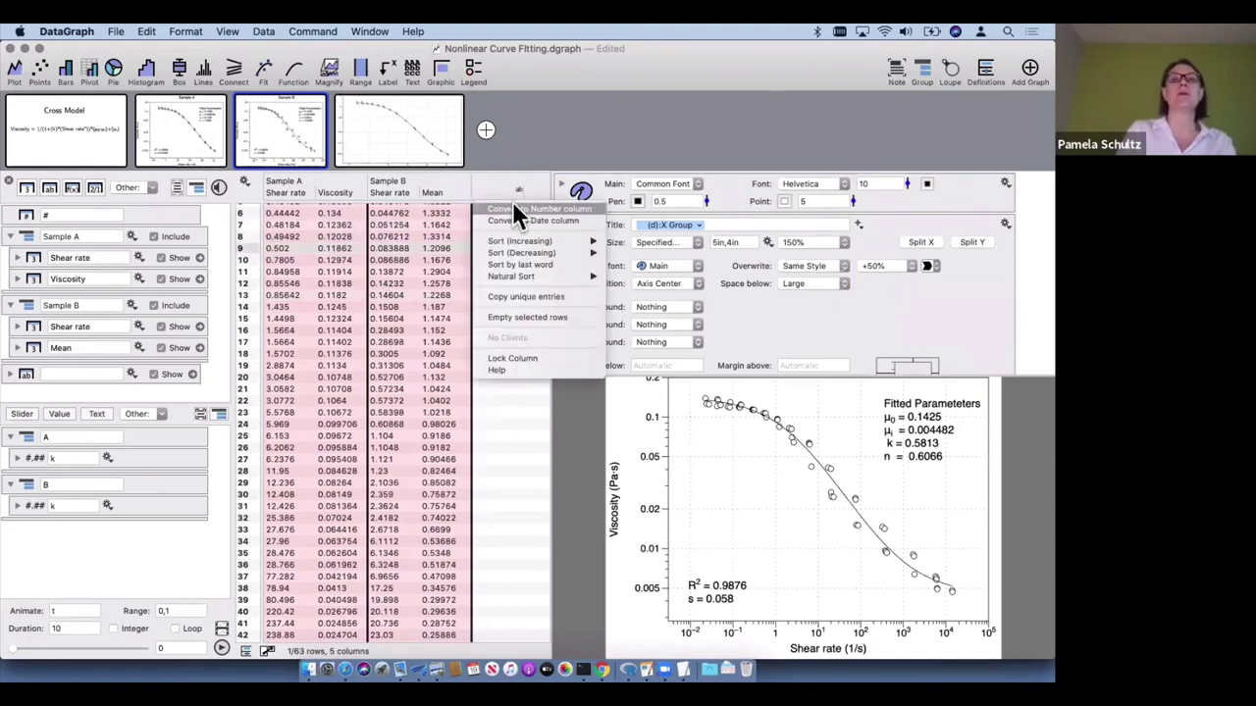
{"action": "left_click", "coordinate": [490, 326]}
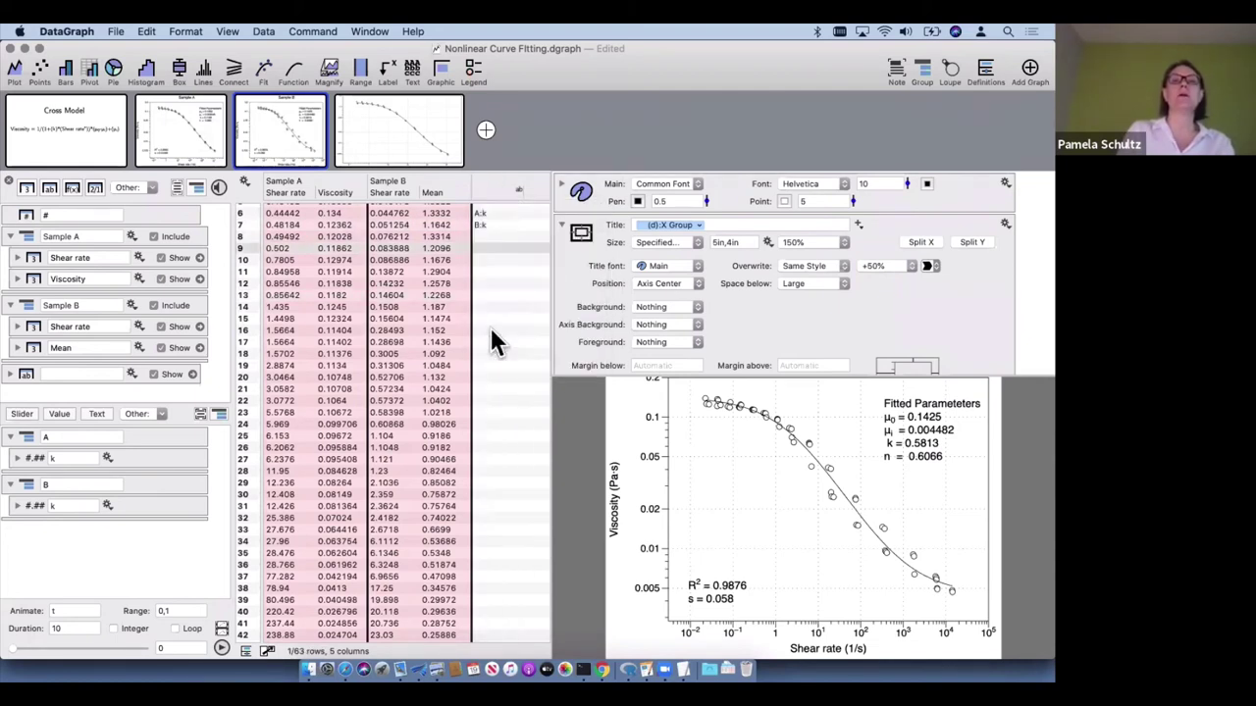
{"action": "left_click", "coordinate": [495, 189]}
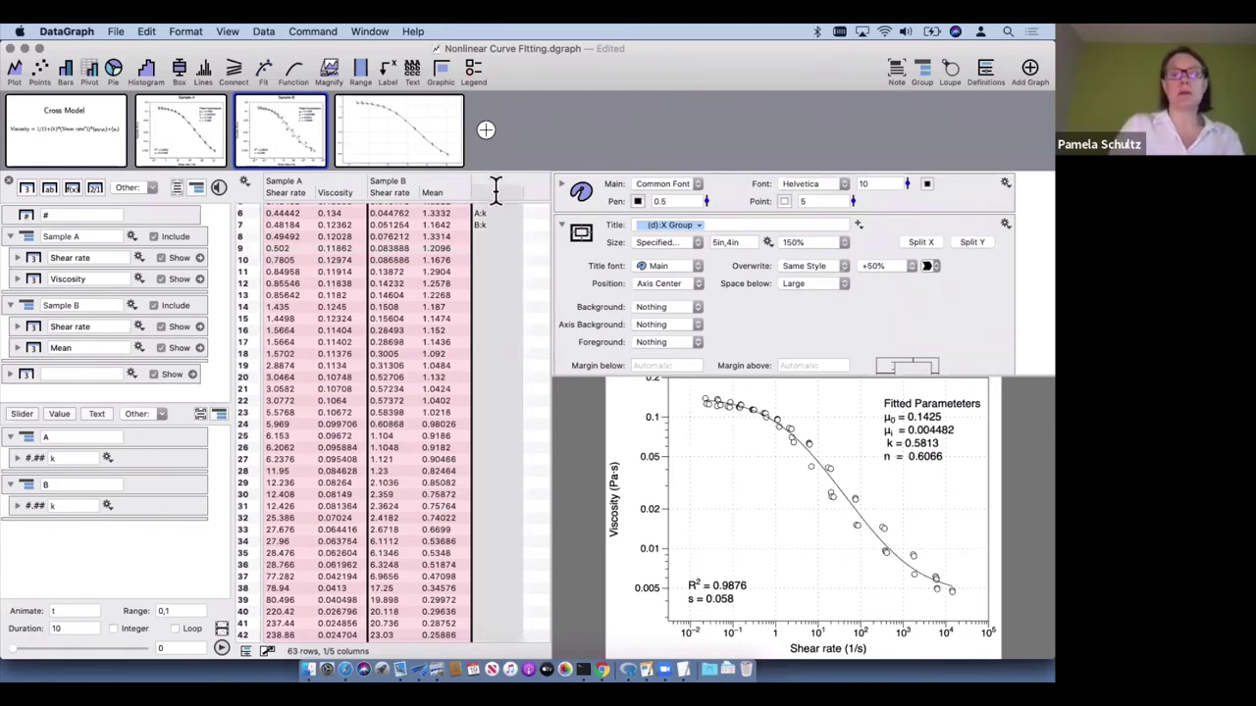
{"action": "left_click", "coordinate": [511, 363]}
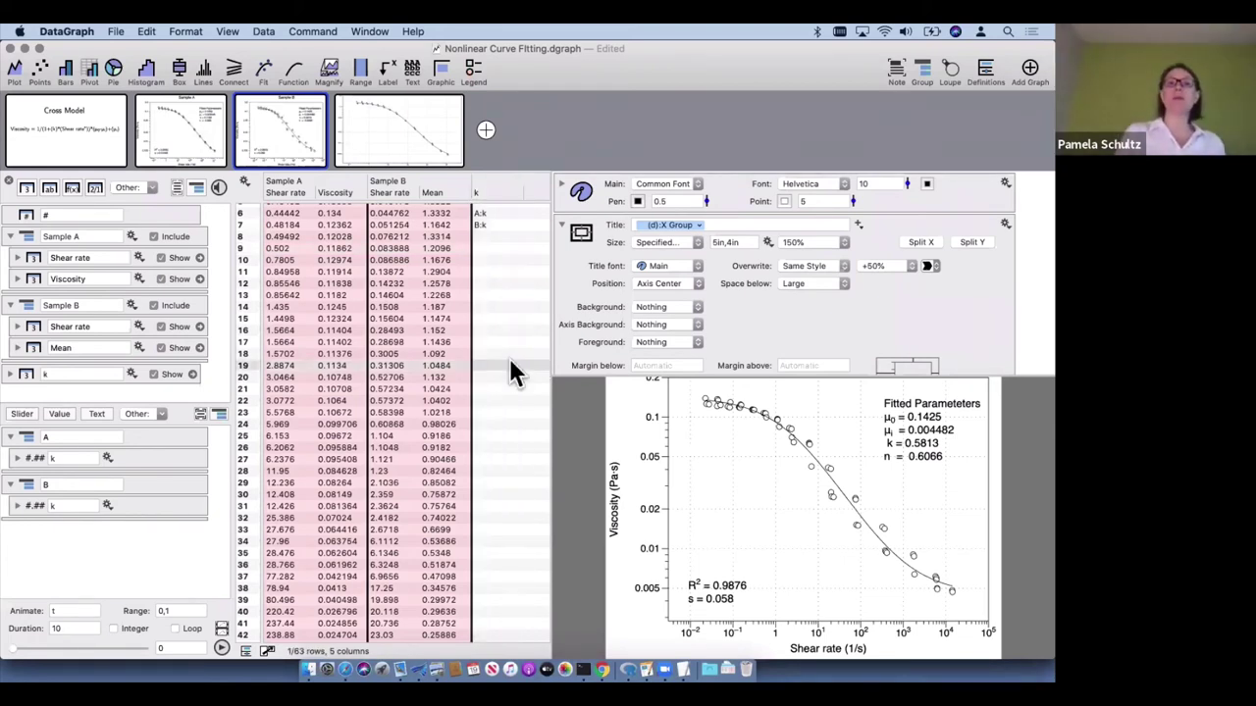
{"action": "left_click", "coordinate": [500, 189]}
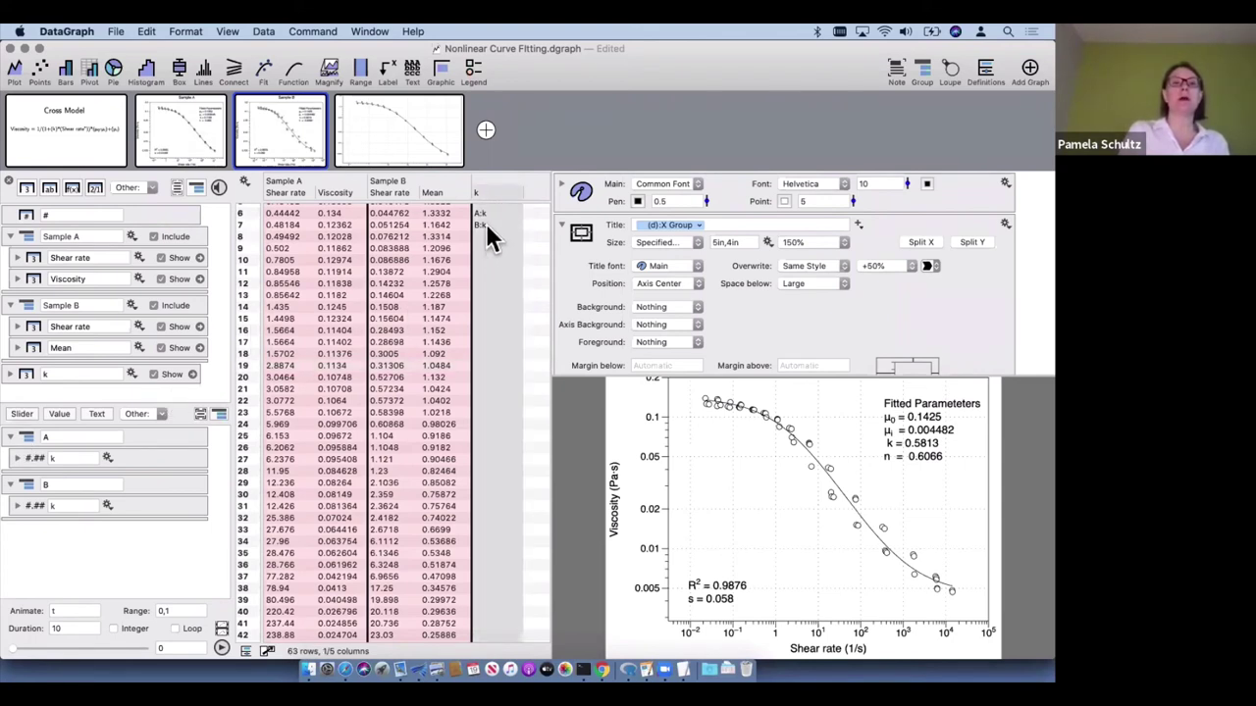
{"action": "left_click", "coordinate": [492, 213]}
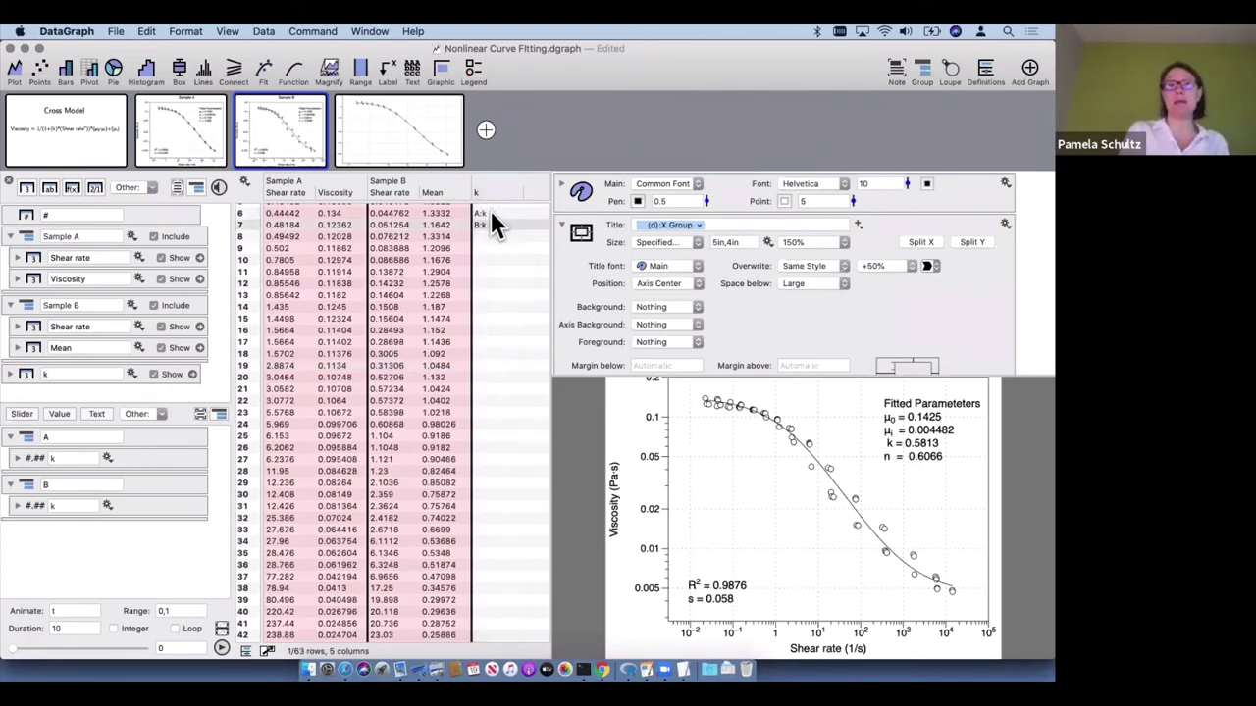
Display the k column's values with 4 digits and widen the data table area
{"action": "left_click", "coordinate": [11, 373]}
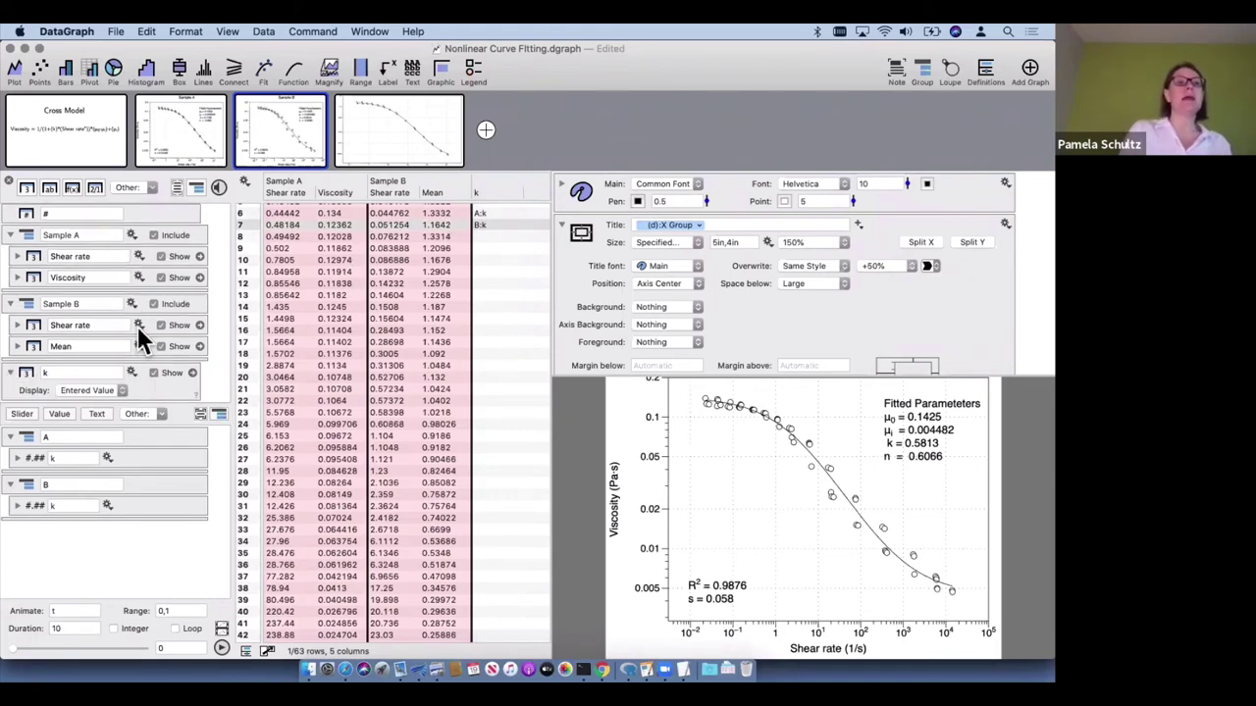
{"action": "left_click", "coordinate": [88, 393]}
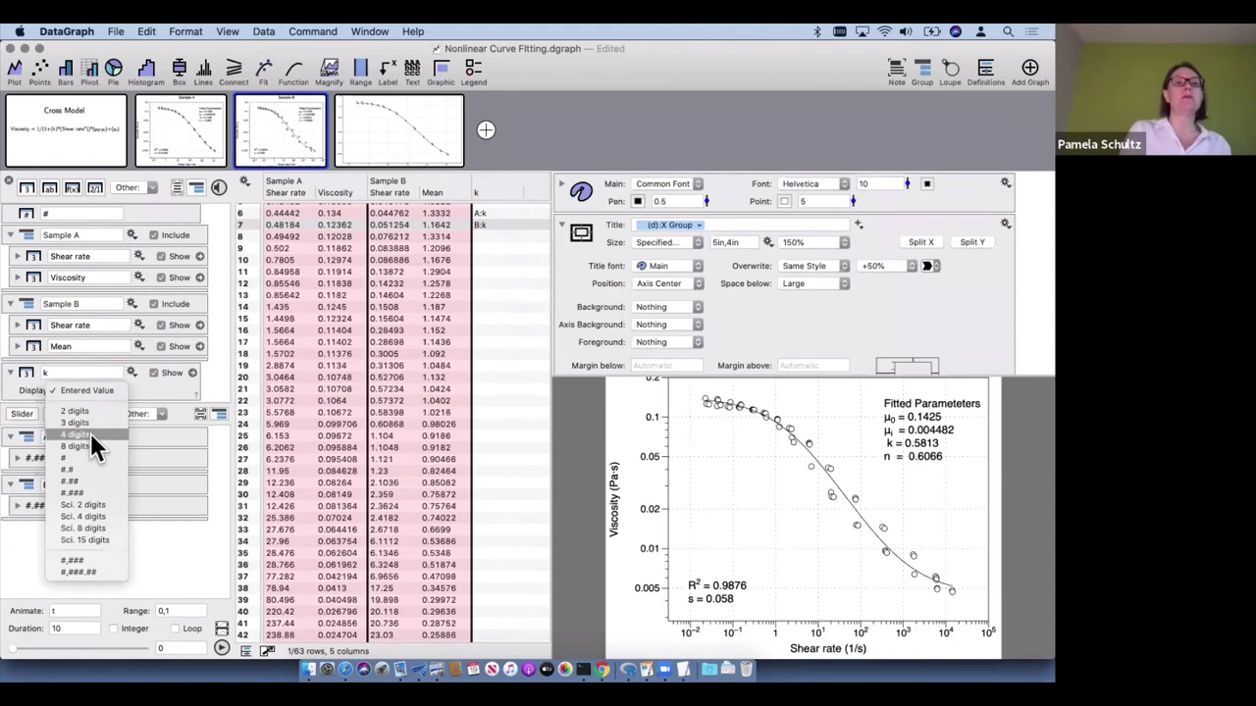
{"action": "left_click", "coordinate": [90, 435]}
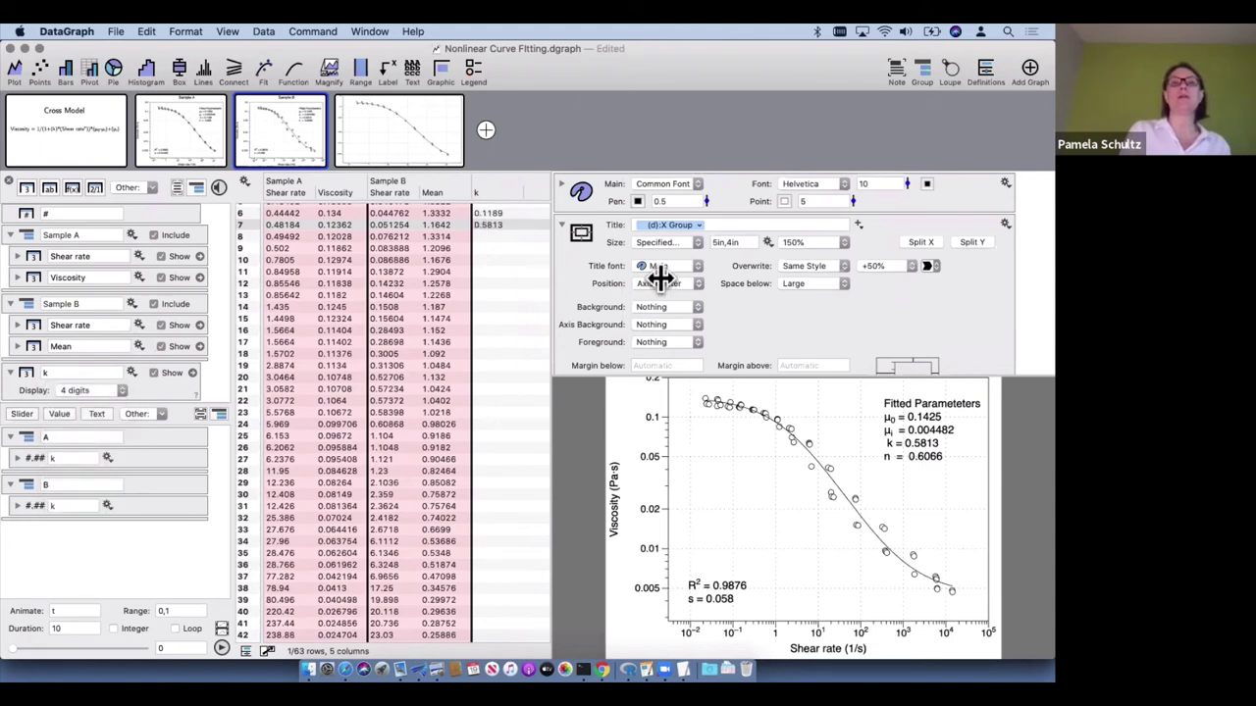
{"action": "left_click_drag", "start_coordinate": [661, 279], "coordinate": [663, 278]}
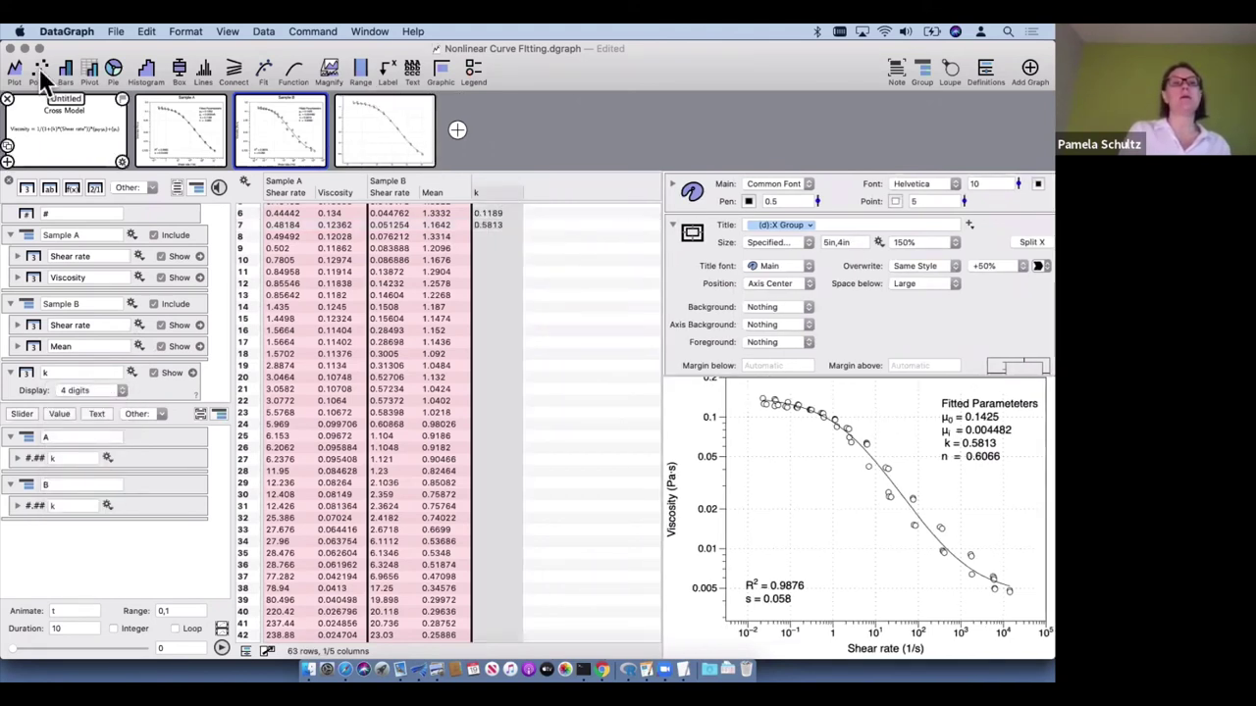
Add a text column labelling the k values A in row 6 and B in row 7, and place it before k
{"action": "left_click", "coordinate": [49, 188]}
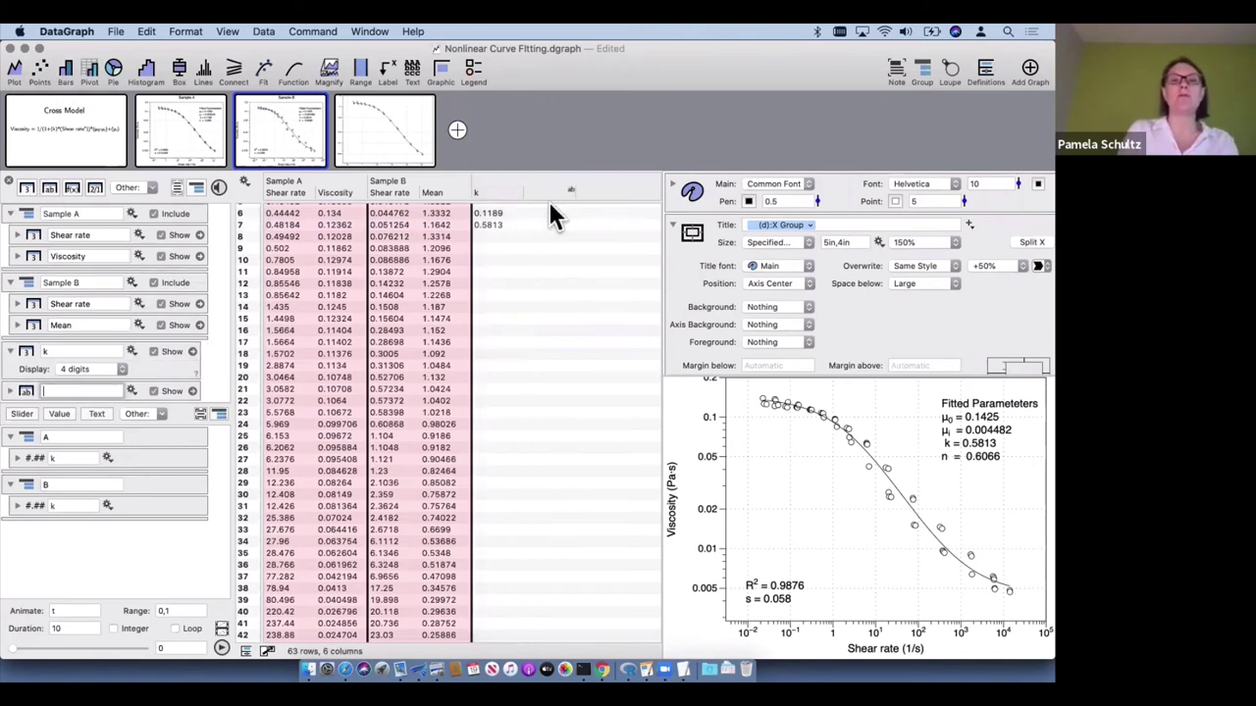
{"action": "left_click", "coordinate": [546, 212]}
{"action": "type", "text": "A"}
{"action": "key", "text": "Return"}
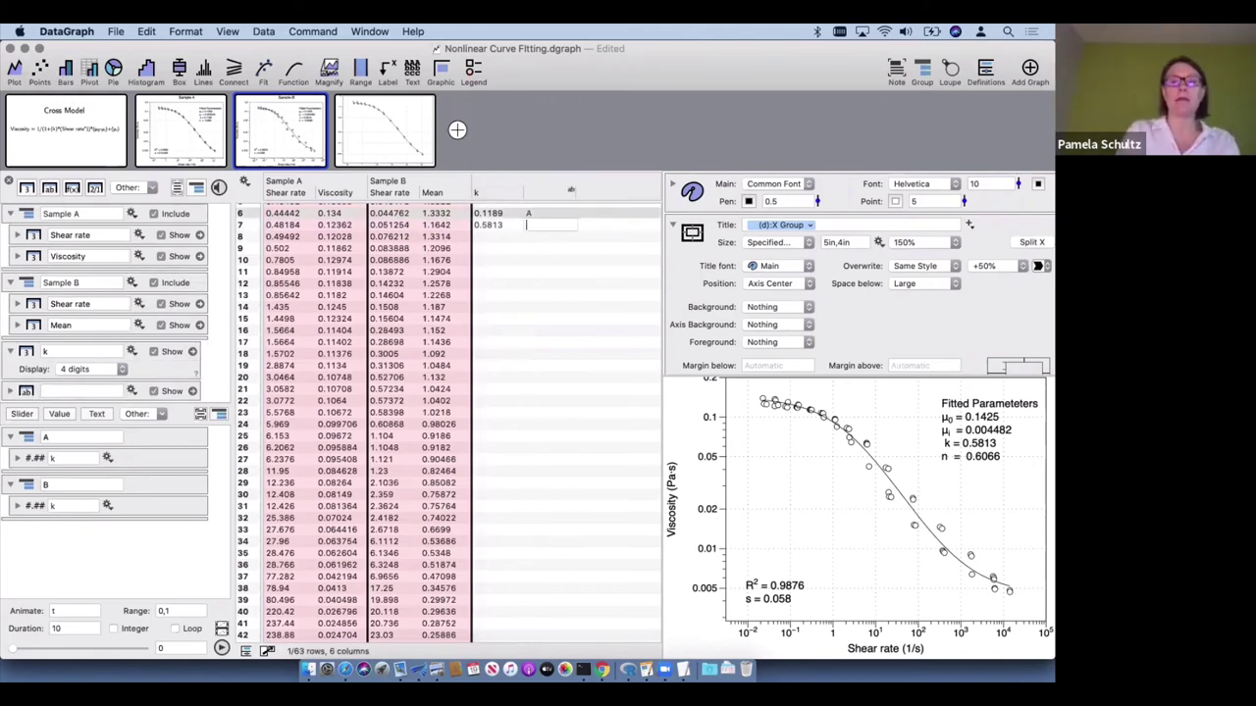
{"action": "type", "text": "B"}
{"action": "left_click", "coordinate": [554, 311]}
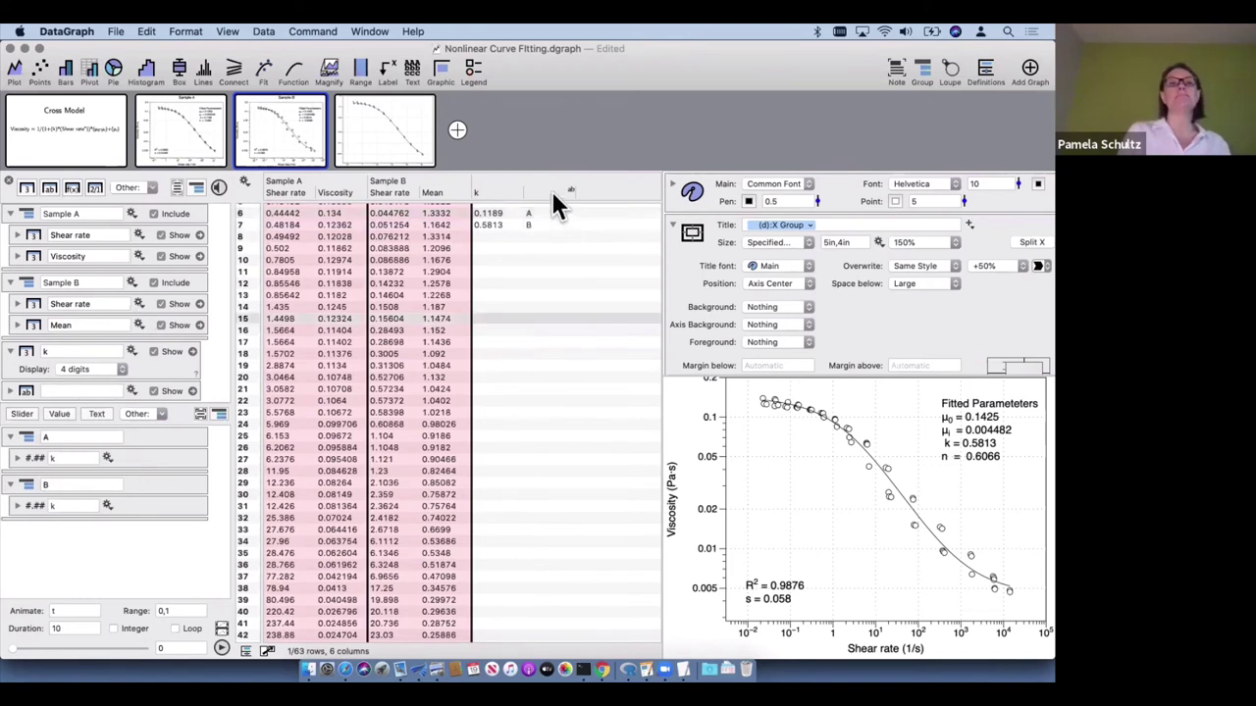
{"action": "left_click_drag", "start_coordinate": [552, 190], "coordinate": [496, 202]}
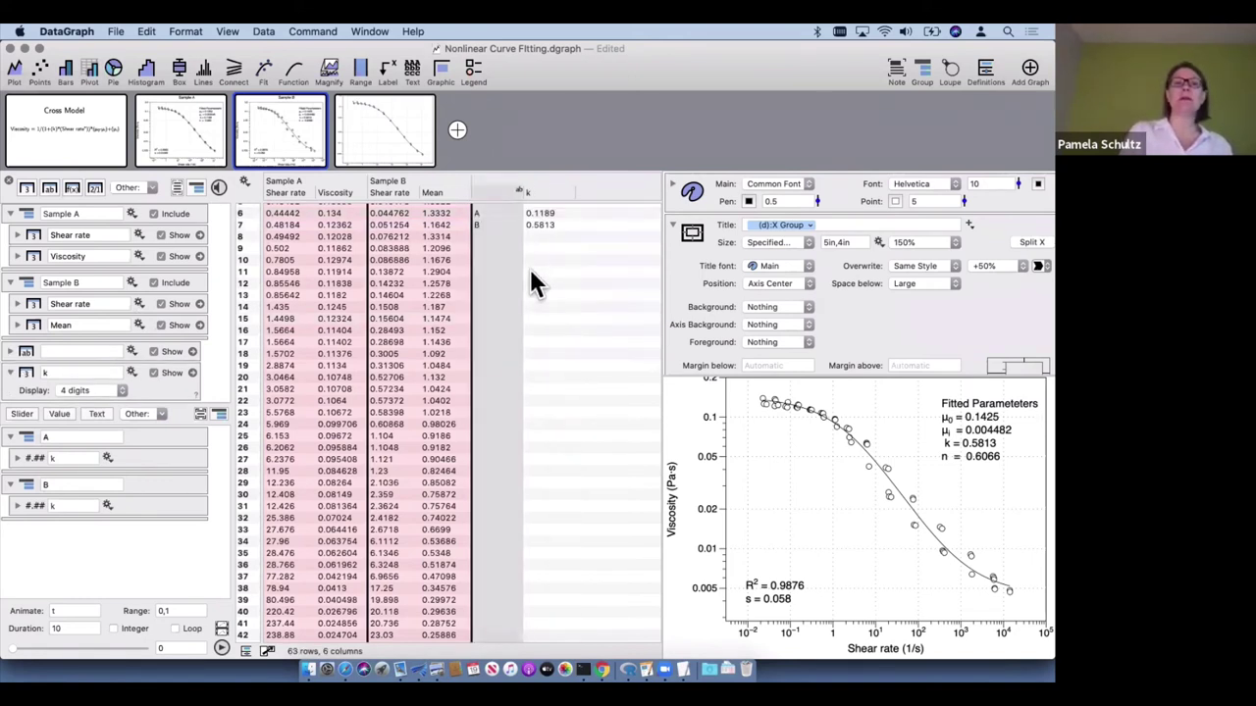
{"action": "left_click", "coordinate": [530, 284]}
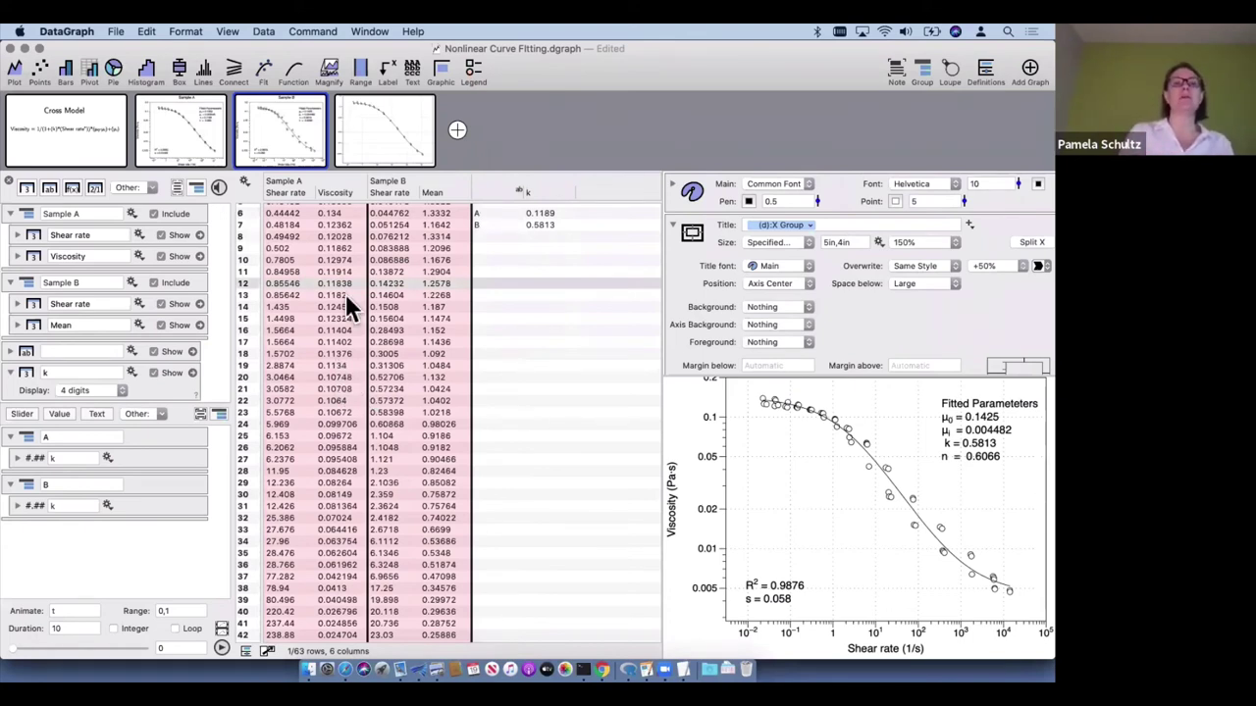
Try a value of 10 for Sample A's Viscosity in row 61, and undo, redo and undo that edit
{"action": "scroll", "coordinate": [327, 480], "scroll_direction": "down", "scroll_amount": 8}
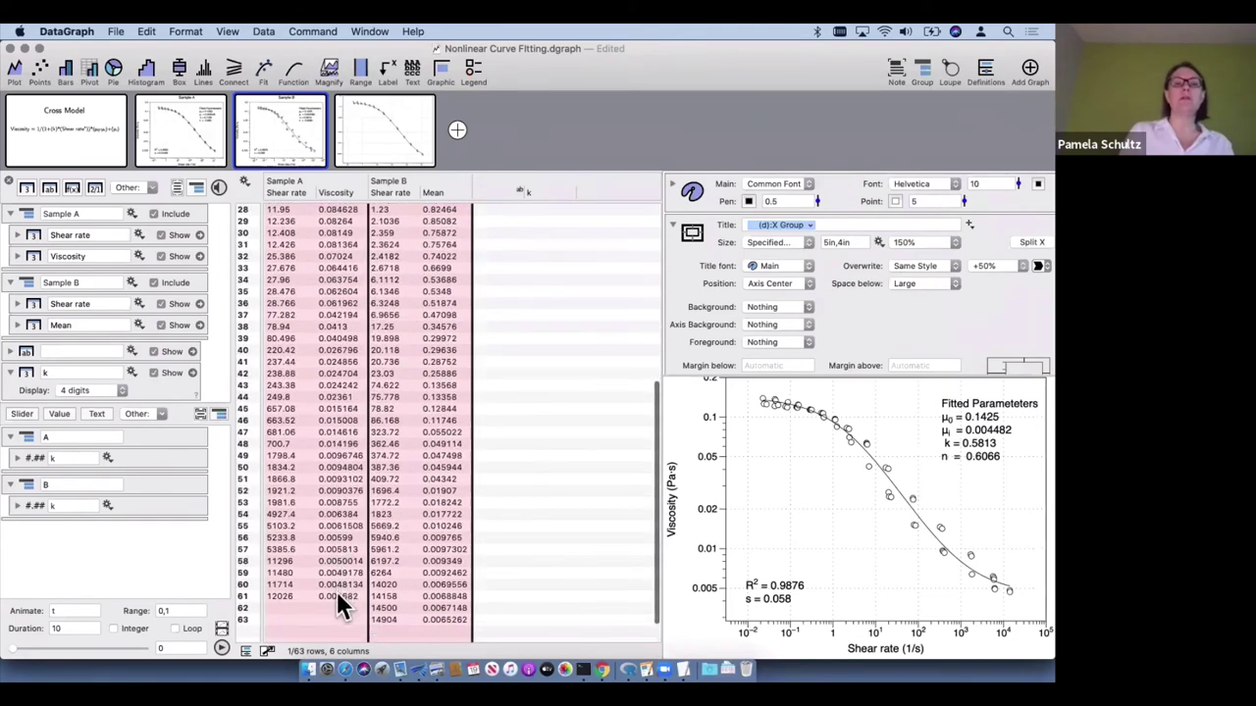
{"action": "left_click", "coordinate": [337, 596]}
{"action": "type", "text": "10"}
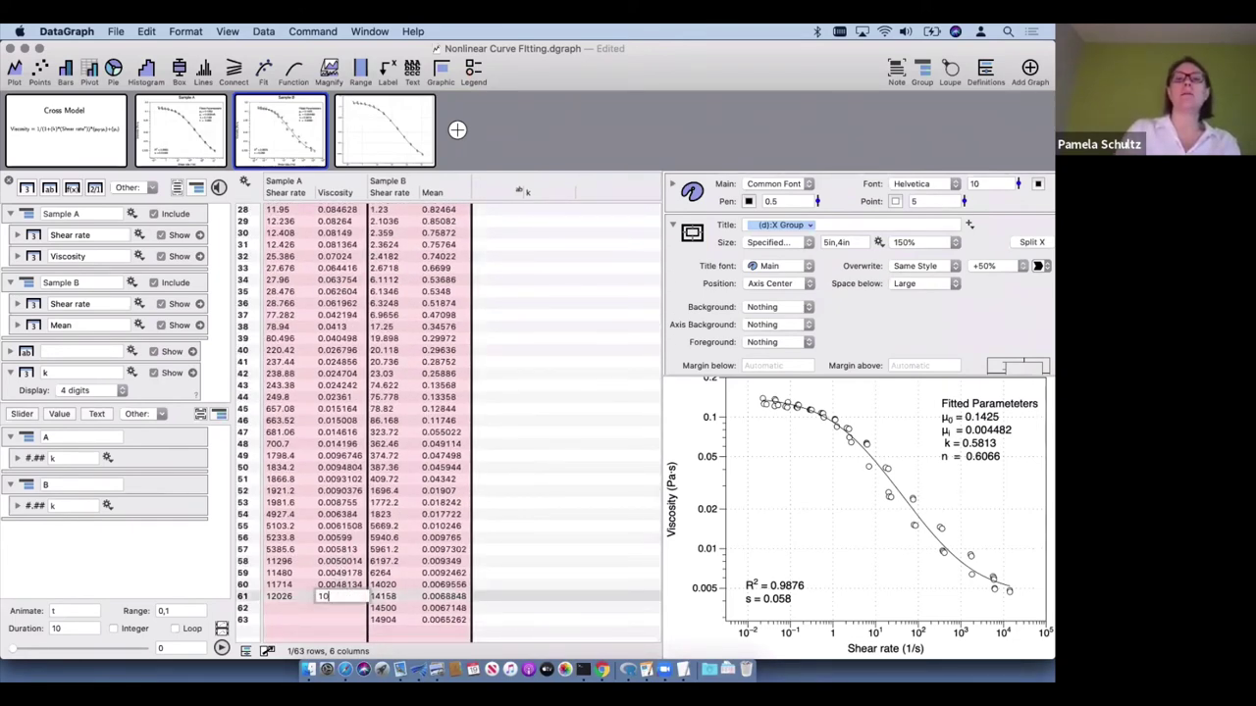
{"action": "key", "text": "Return"}
{"action": "scroll", "coordinate": [498, 373], "scroll_direction": "up", "scroll_amount": 10}
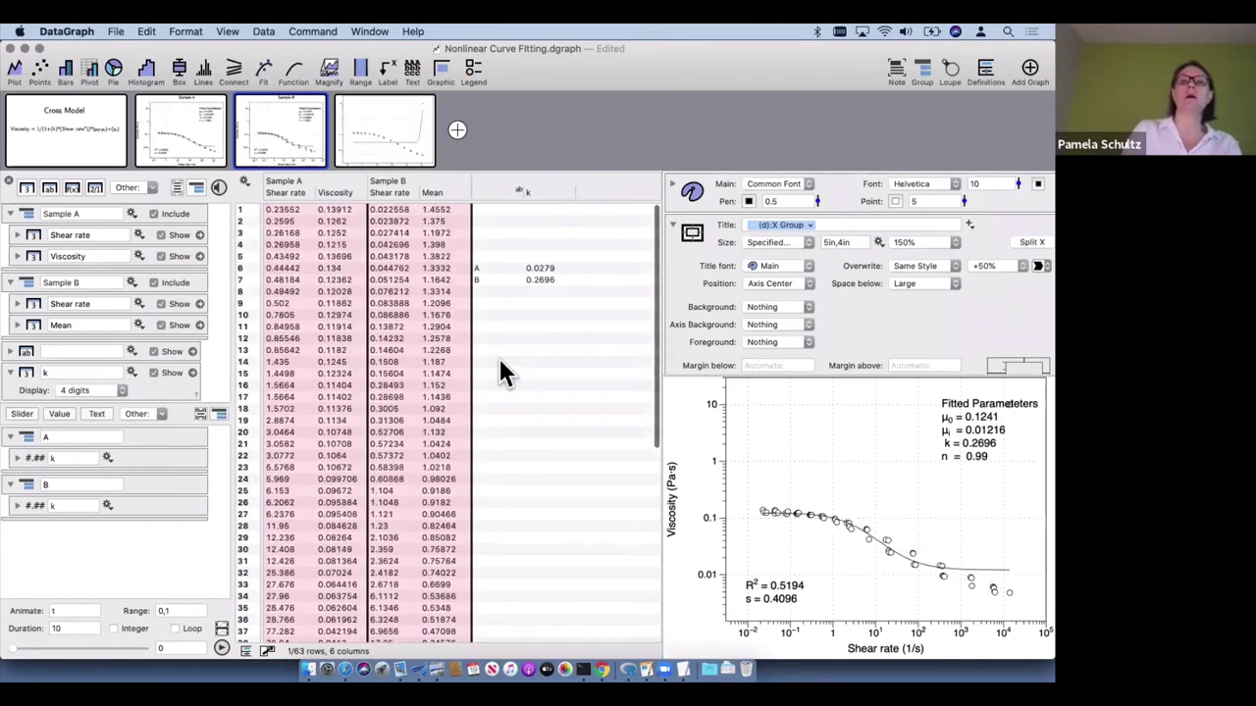
{"action": "key", "text": "super+z"}
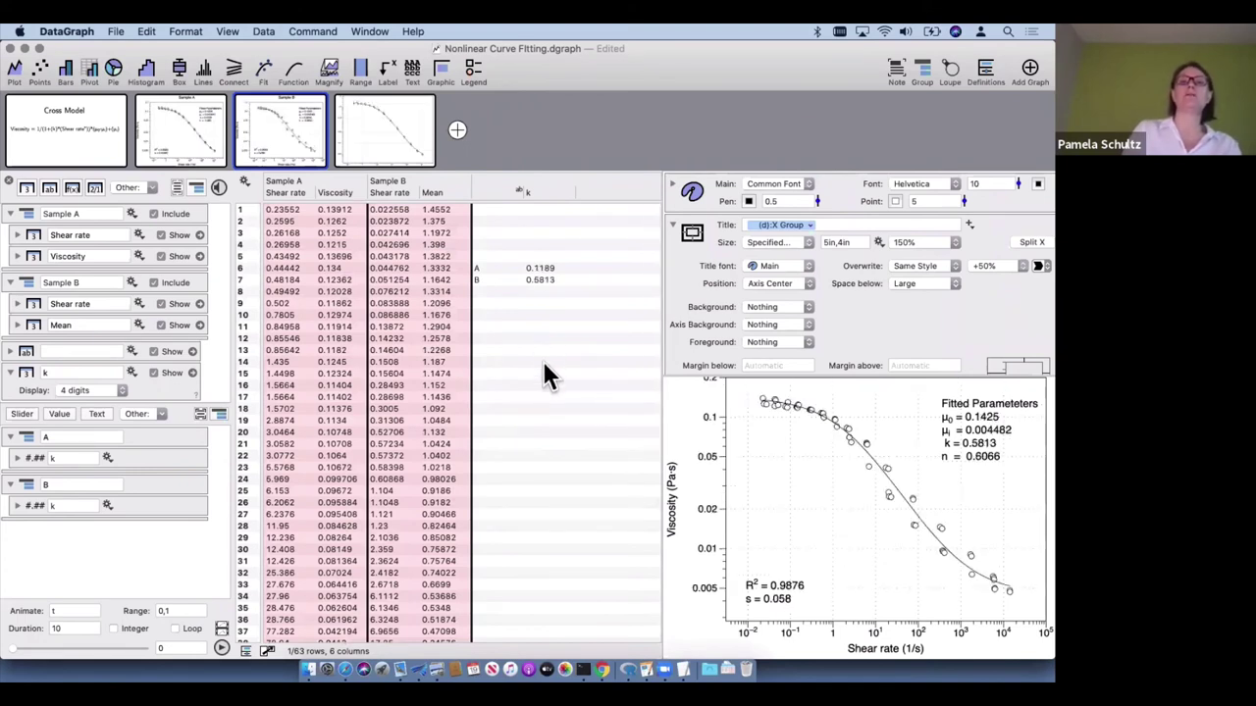
{"action": "key", "text": "super+shift+z"}
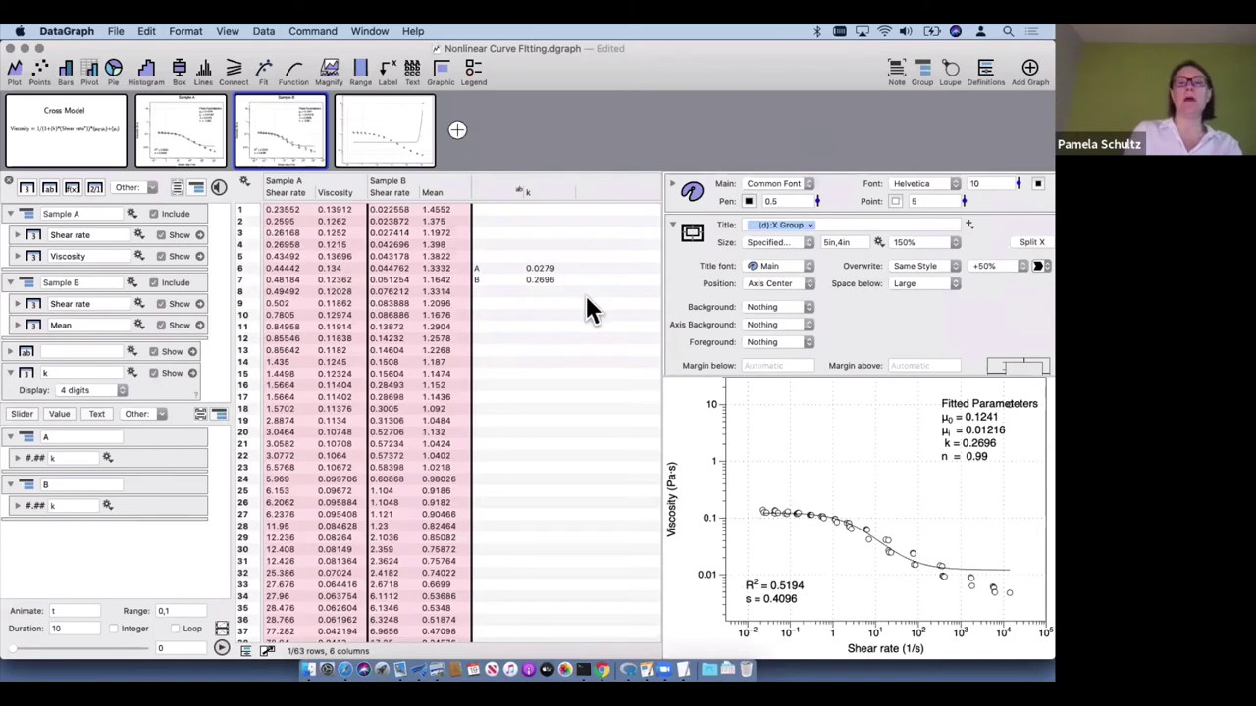
{"action": "key", "text": "super+z"}
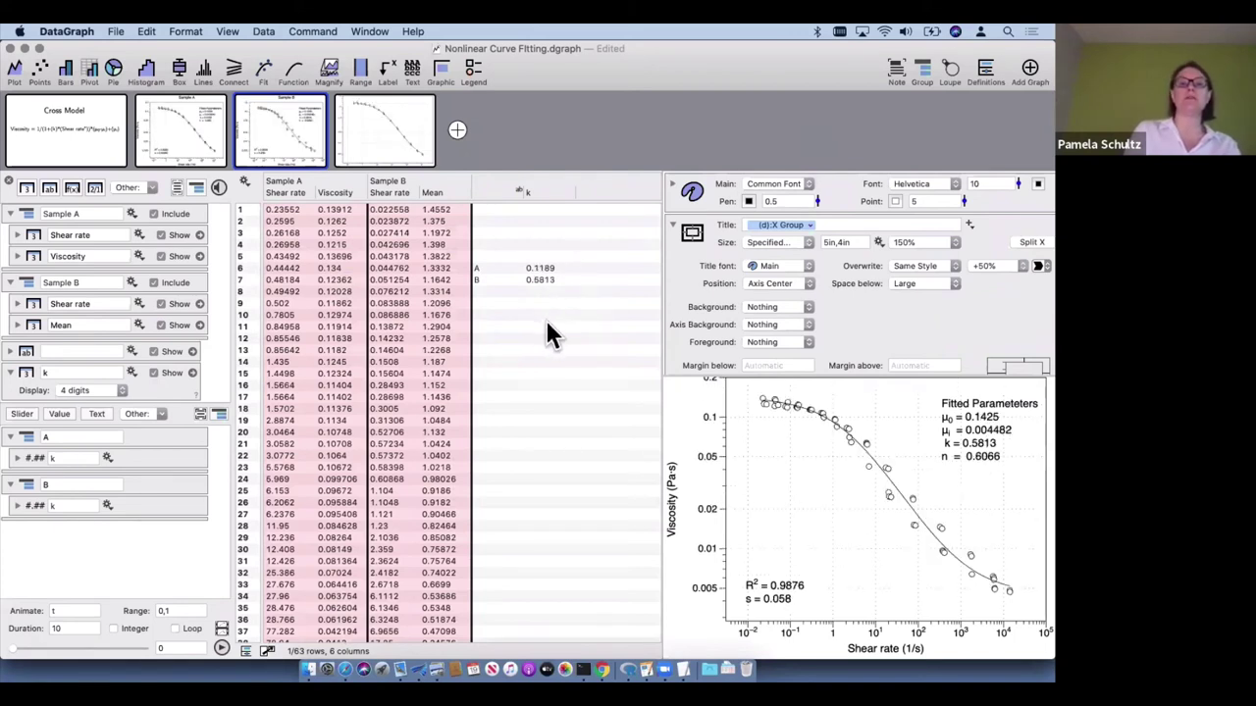
{"action": "key", "text": "super+z"}
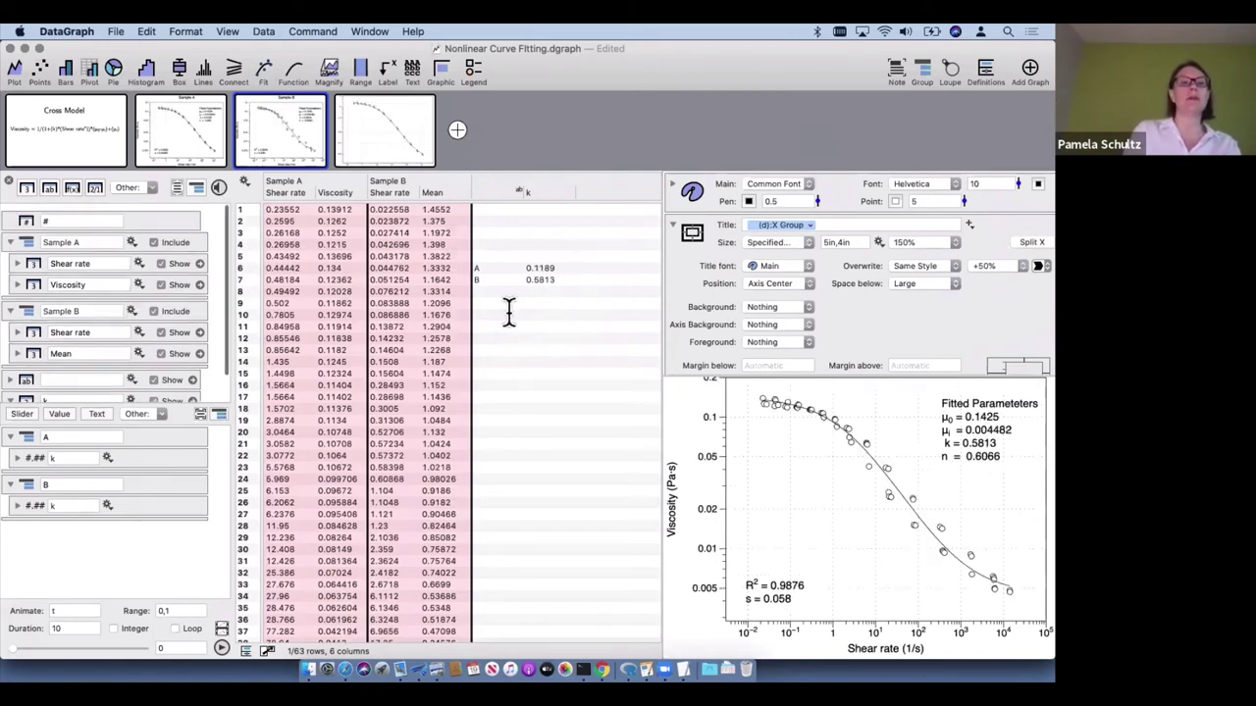
Exclude the Sample A and Sample B groups from the table and delete empty rows 1 to 5 from only the visible columns
{"action": "left_click", "coordinate": [205, 237]}
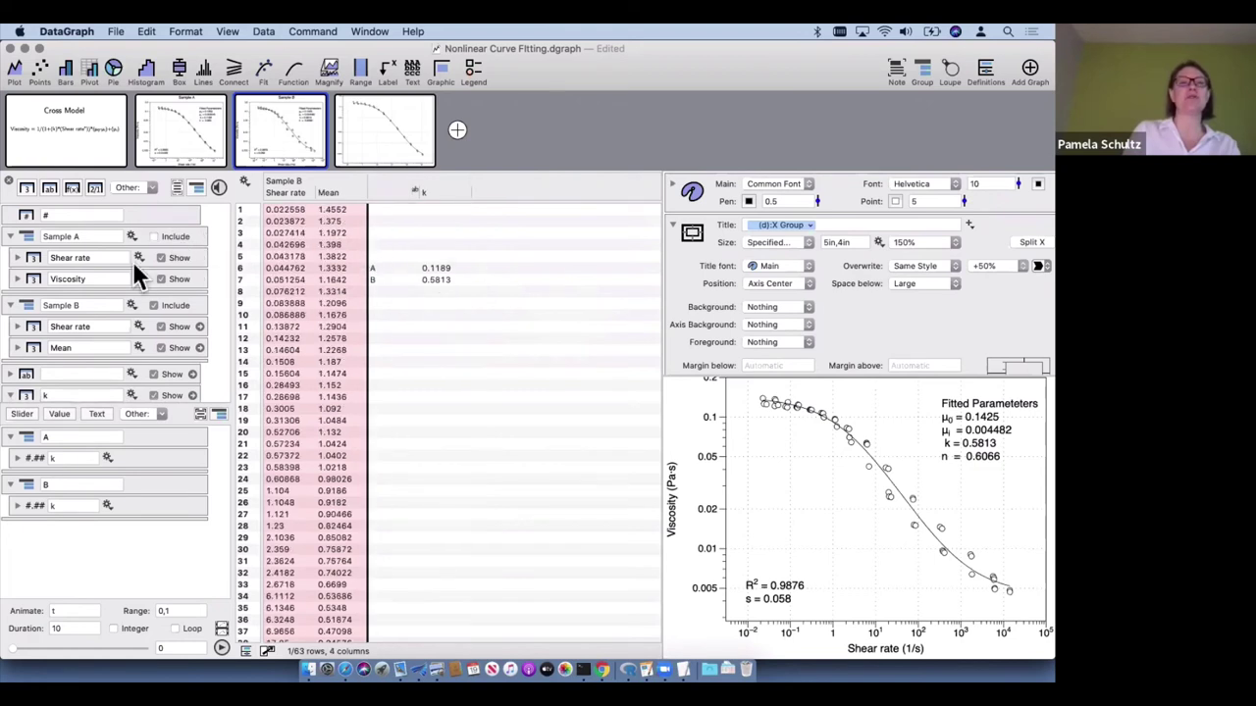
{"action": "left_click", "coordinate": [163, 302]}
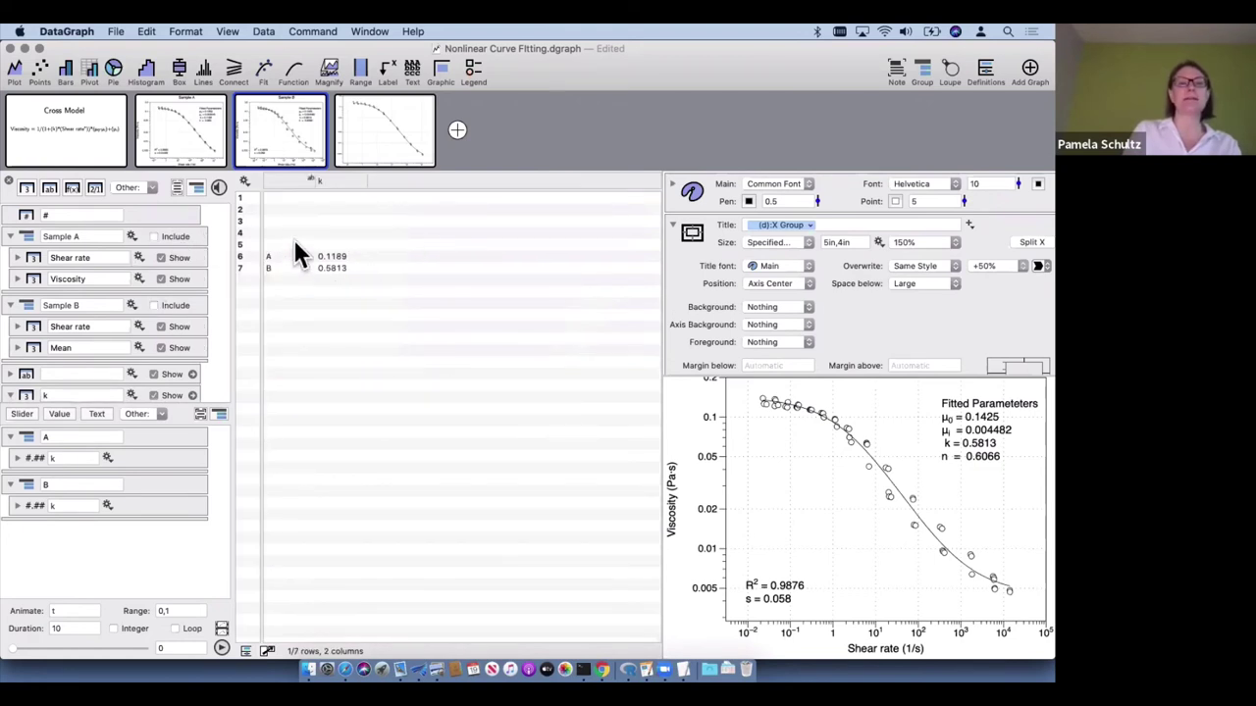
{"action": "left_click", "coordinate": [292, 240]}
{"action": "left_click", "coordinate": [284, 197], "text": "shift"}
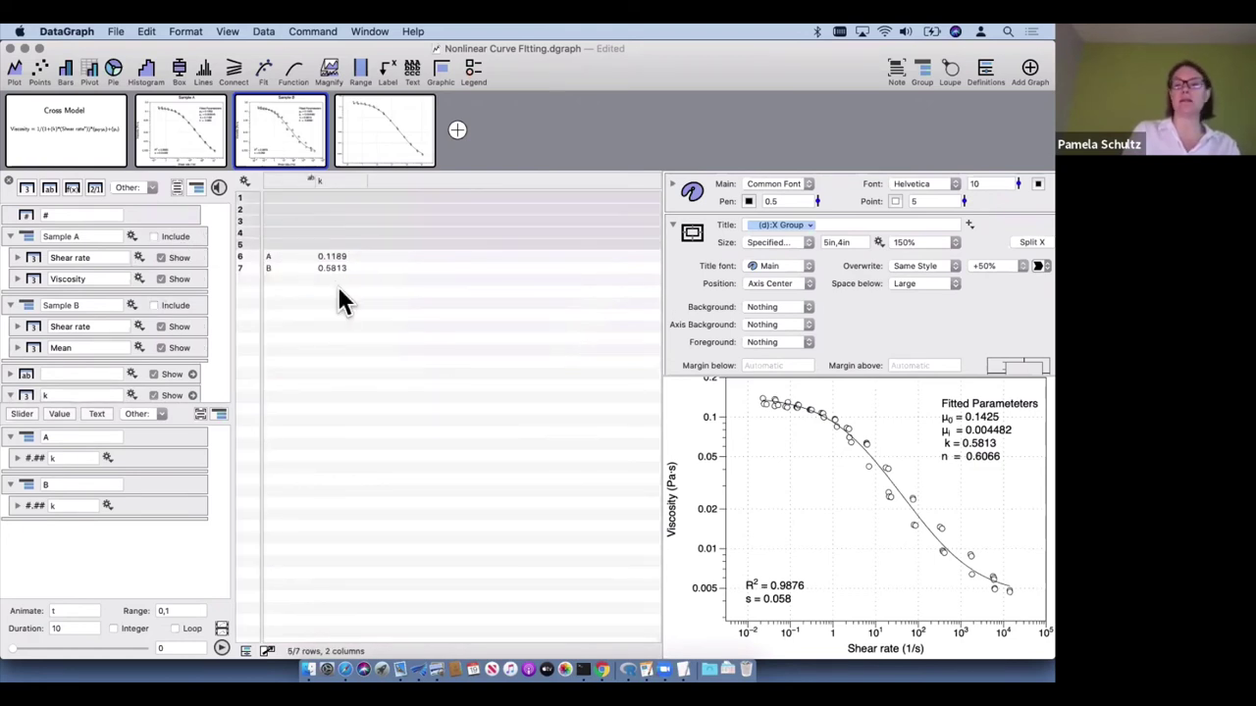
{"action": "key", "text": "BackSpace"}
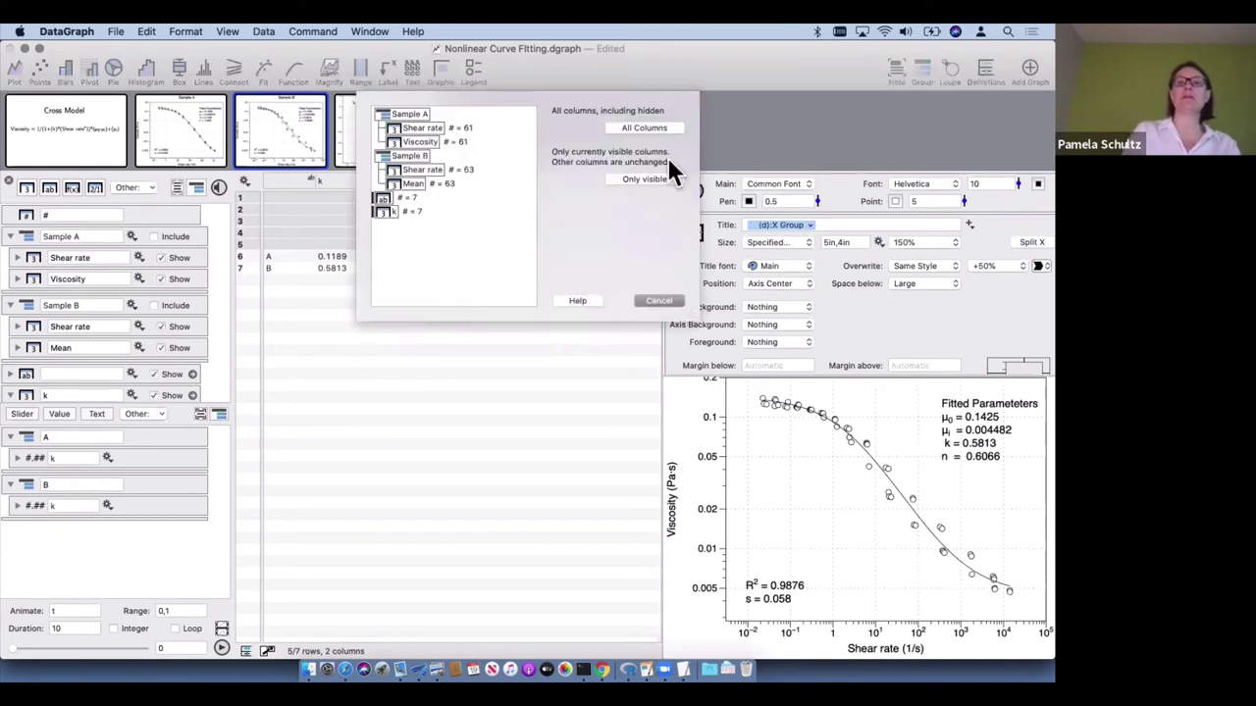
{"action": "left_click", "coordinate": [644, 179]}
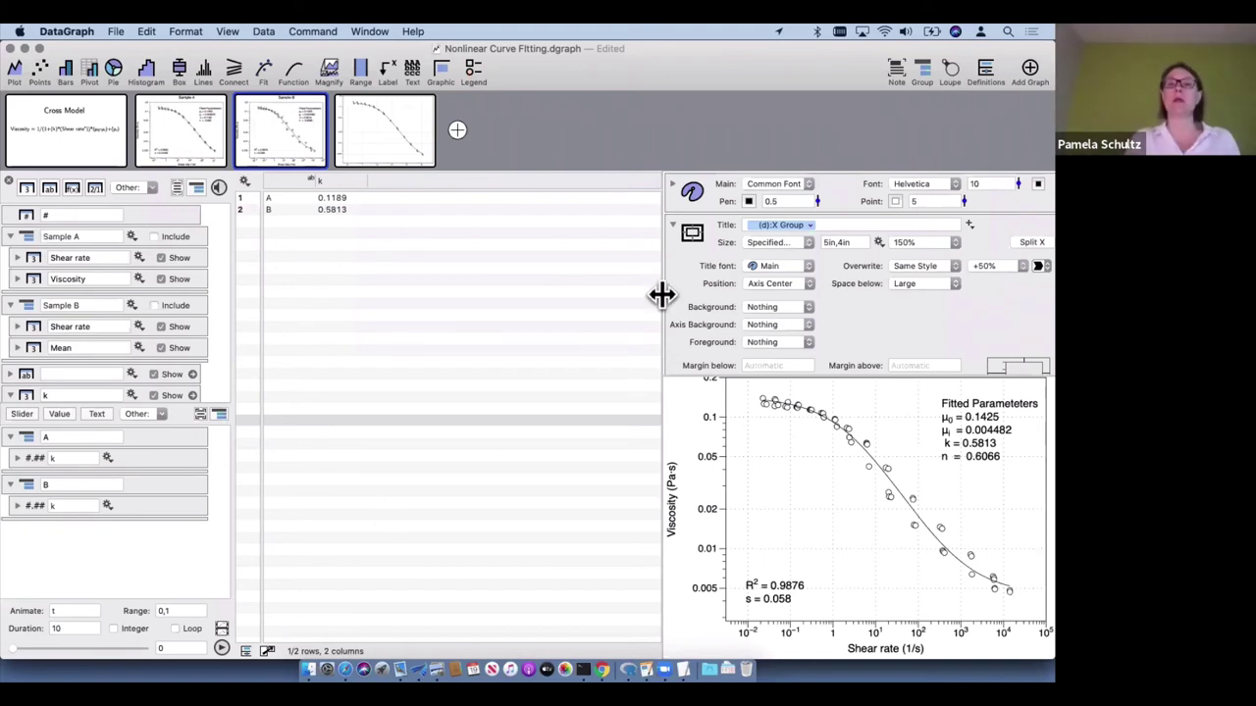
Narrow the data table to enlarge the graph area, and enlarge the column list to reveal k's display setting
{"action": "left_click_drag", "start_coordinate": [661, 294], "coordinate": [559, 294]}
{"action": "scroll", "coordinate": [892, 311], "scroll_direction": "down", "scroll_amount": 3}
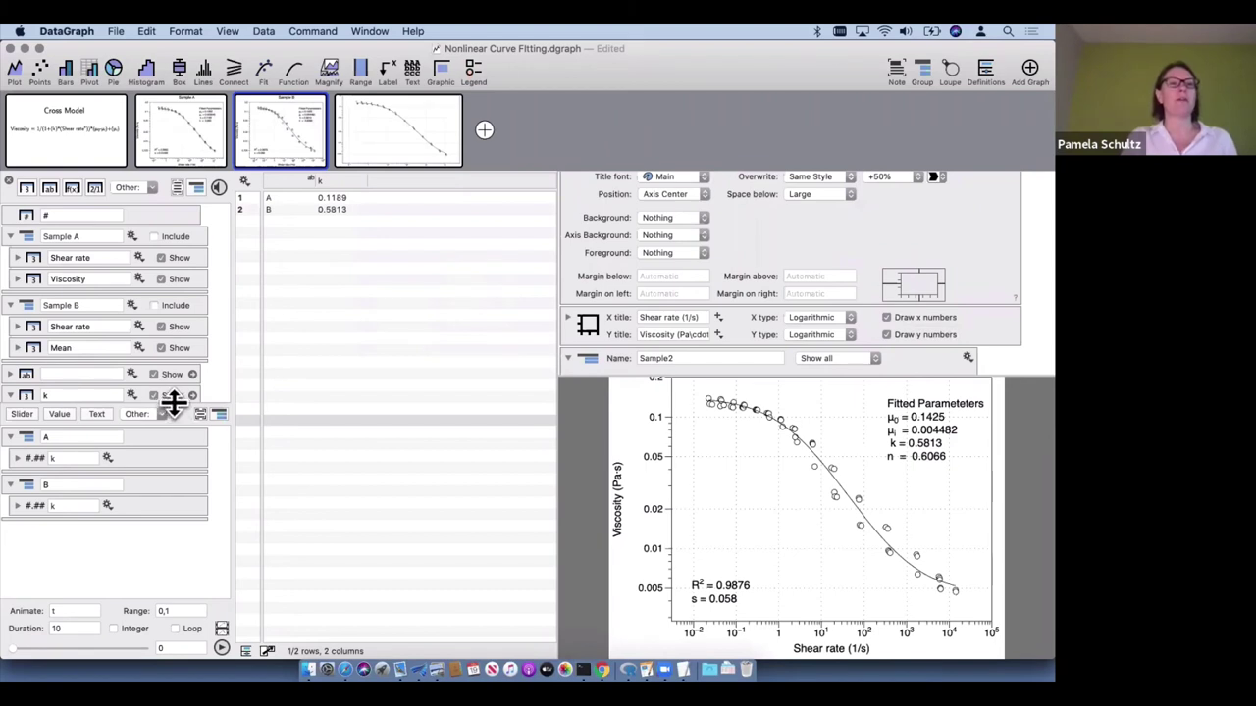
{"action": "left_click_drag", "start_coordinate": [173, 403], "coordinate": [188, 456]}
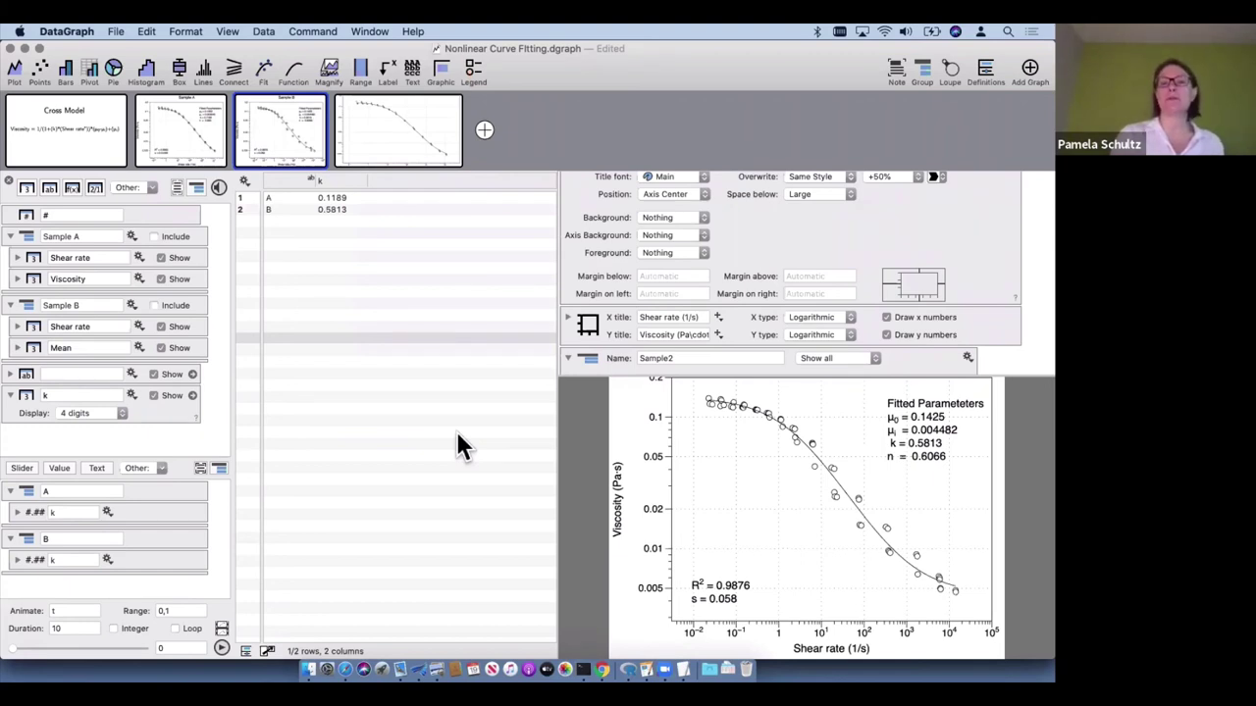
Search the on-line example files for "t-test" and open the t-Test and Box Plots example
{"action": "left_click", "coordinate": [428, 490]}
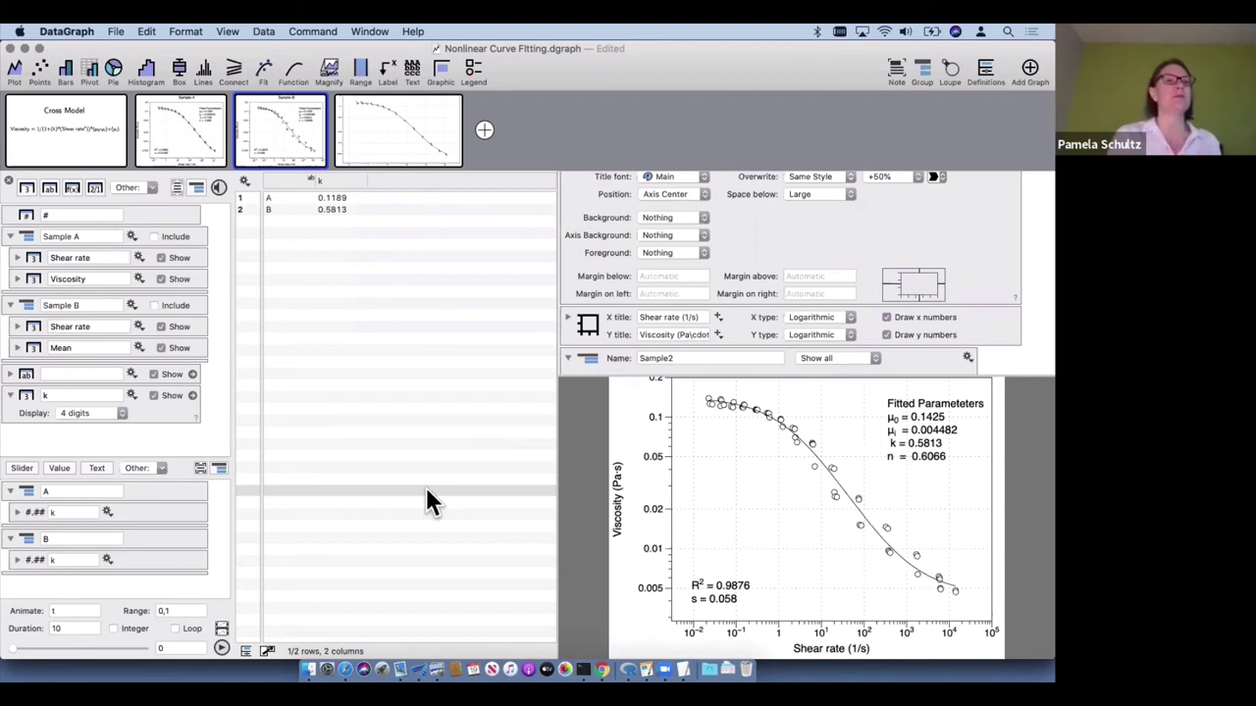
{"action": "left_click", "coordinate": [115, 30]}
{"action": "left_click", "coordinate": [135, 62]}
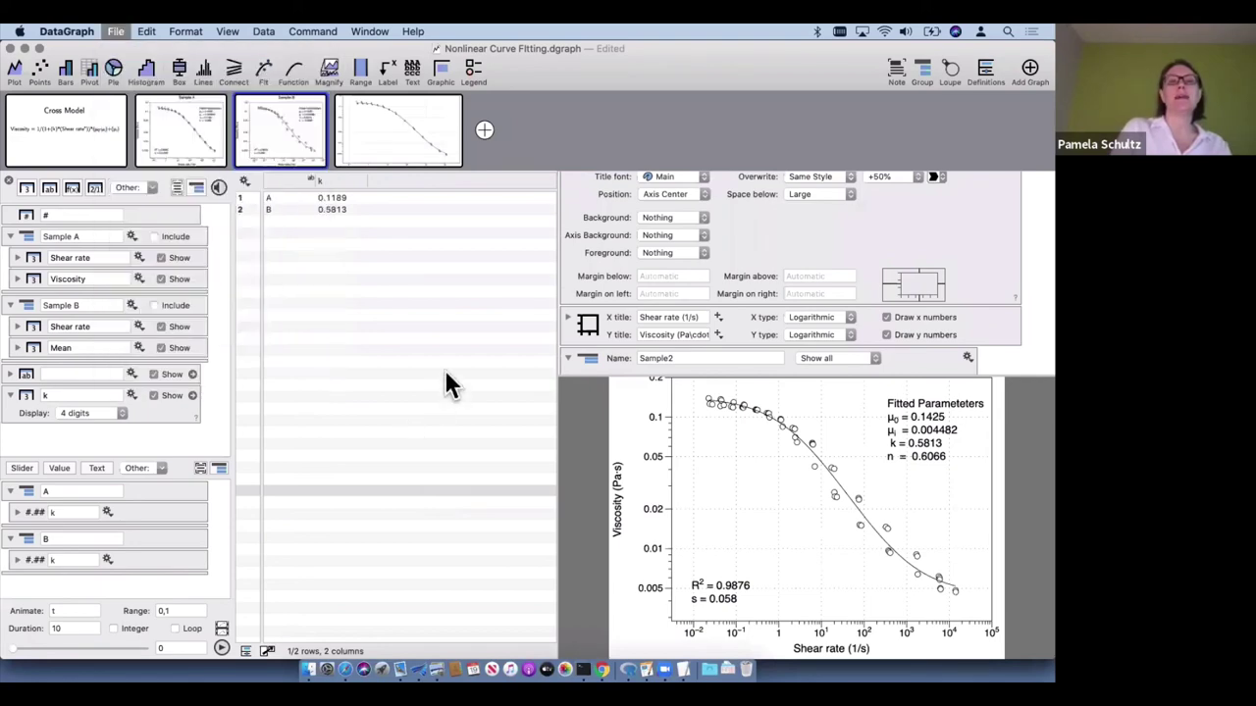
{"action": "double_click", "coordinate": [323, 71]}
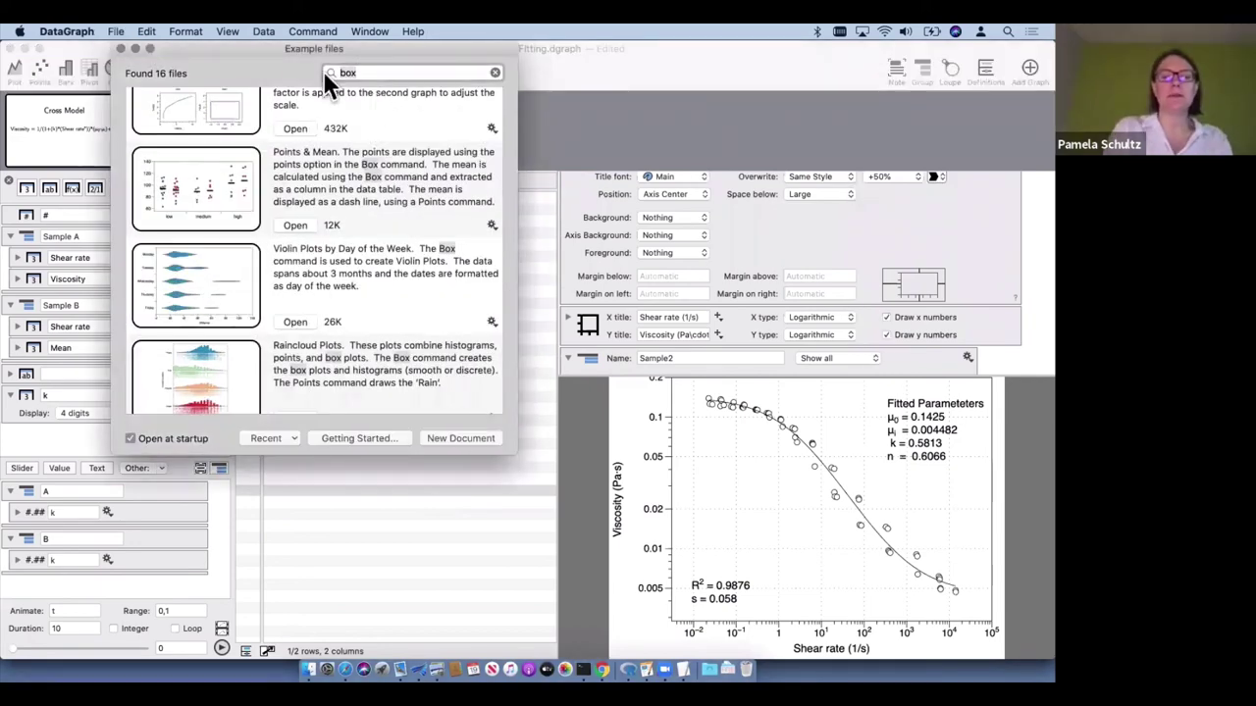
{"action": "type", "text": "t-tes"}
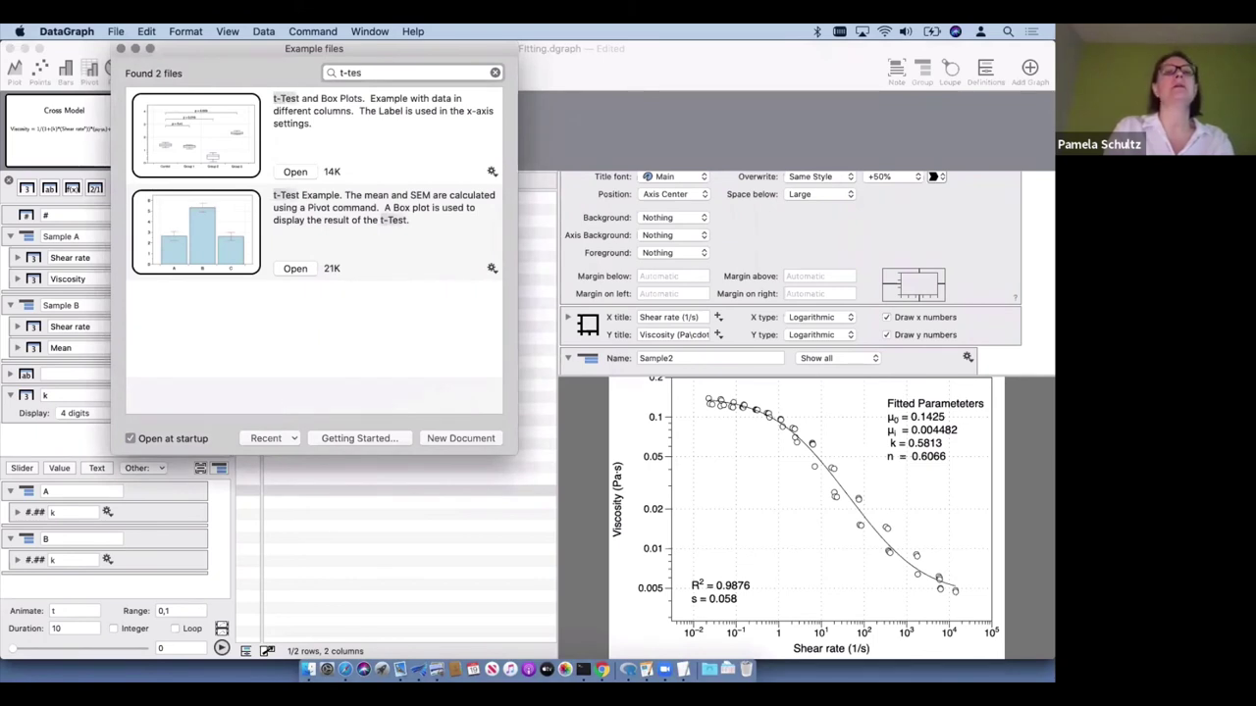
{"action": "type", "text": "t"}
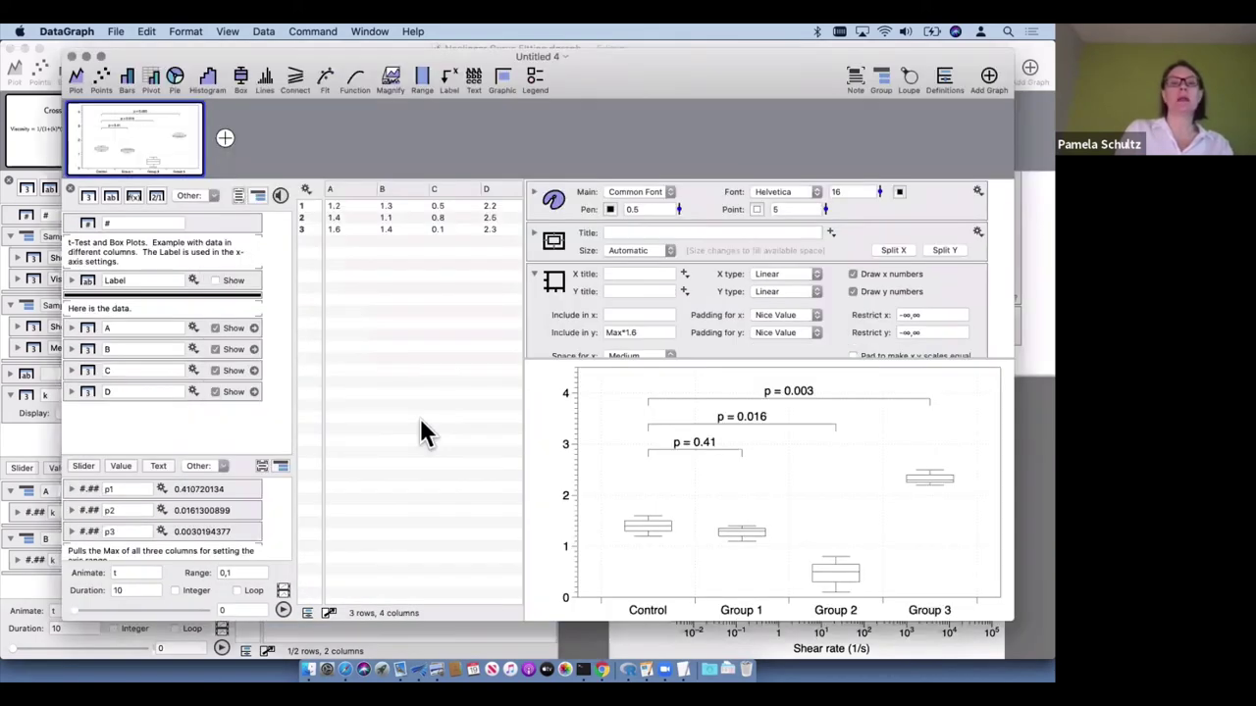
Enlarge the example's variable list and inspect the samples, variance and test settings of variable p1
{"action": "left_click_drag", "start_coordinate": [246, 454], "coordinate": [231, 320]}
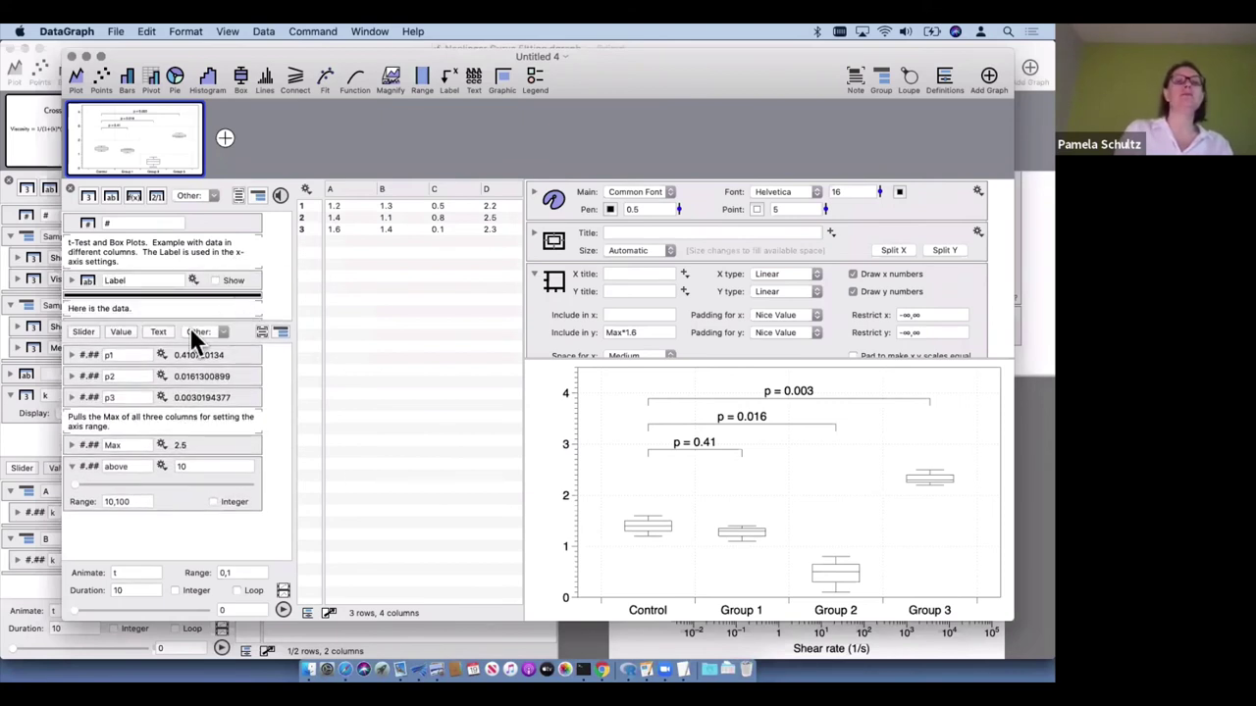
{"action": "left_click", "coordinate": [71, 355]}
{"action": "scroll", "coordinate": [215, 418], "scroll_direction": "down", "scroll_amount": 2}
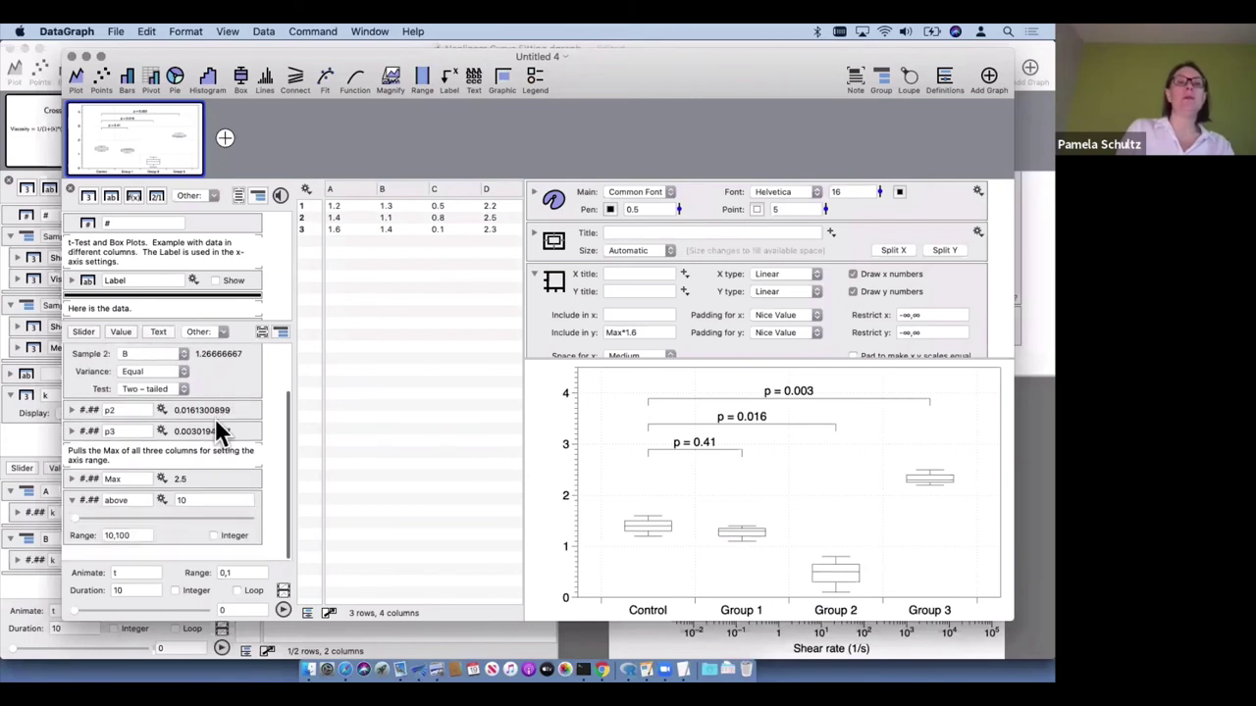
{"action": "scroll", "coordinate": [84, 384], "scroll_direction": "up", "scroll_amount": 2}
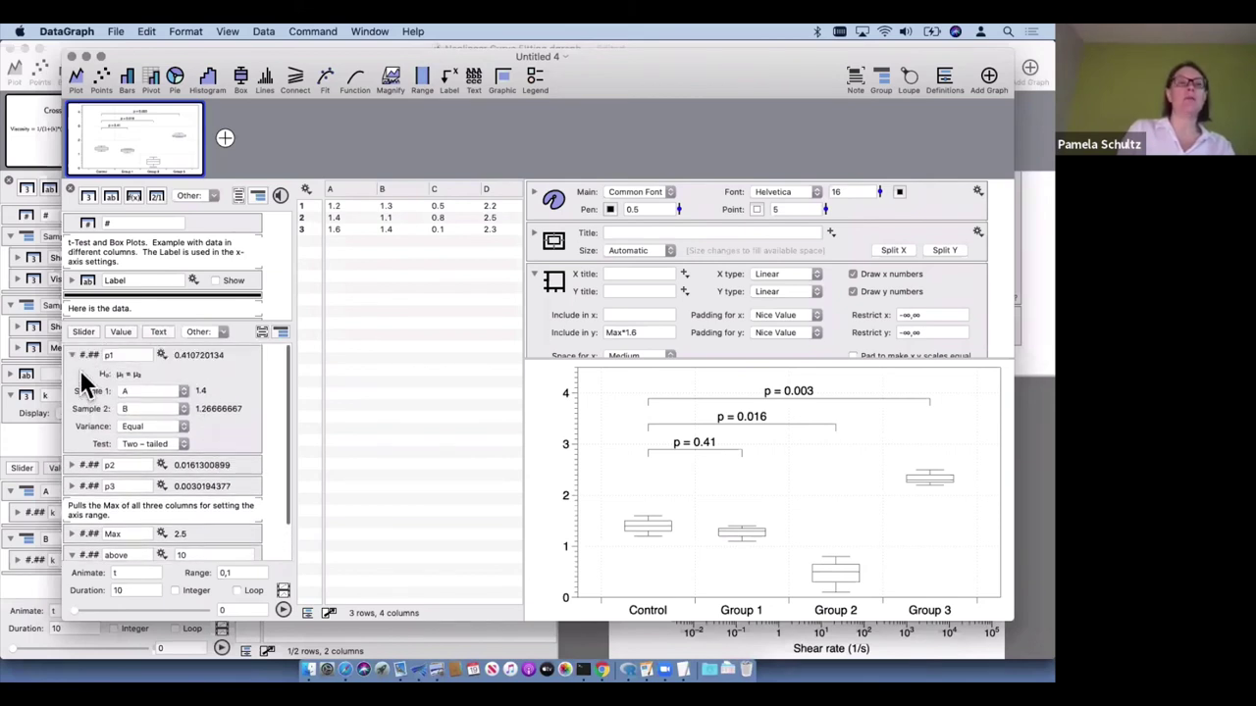
{"action": "left_click", "coordinate": [71, 356]}
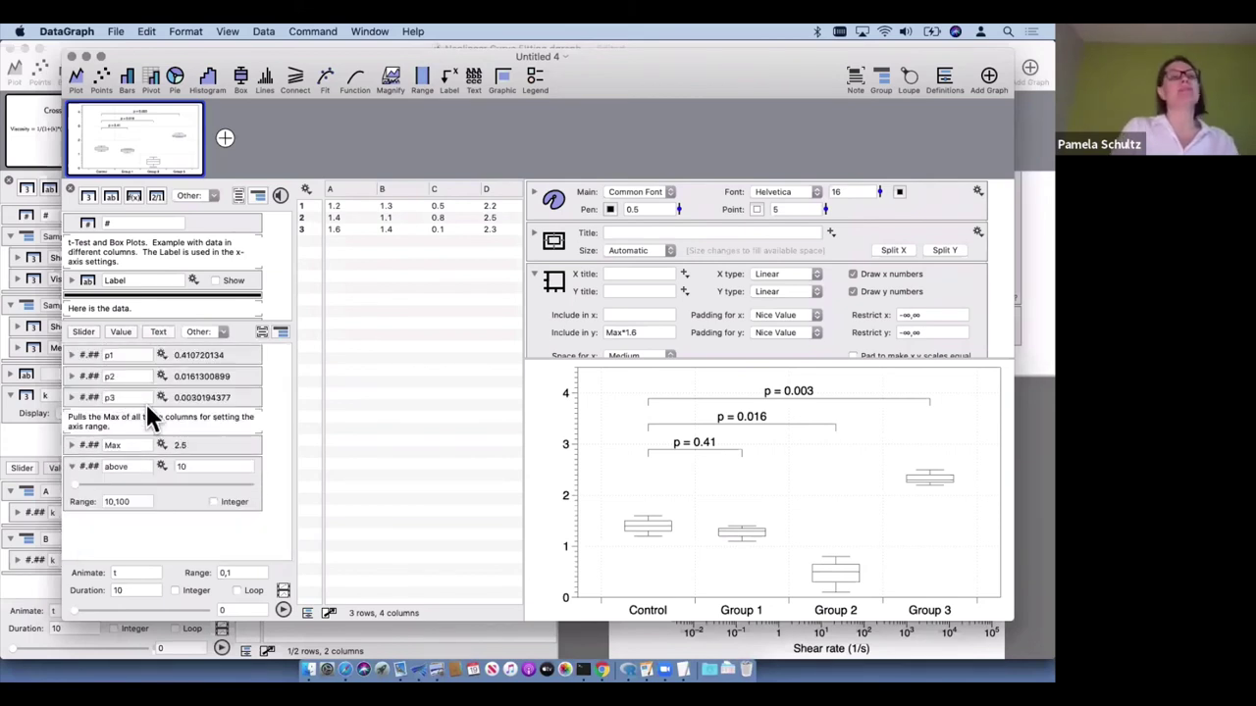
View the available t-Tests variable types and the example's data columns, and close the example and the Example files window
{"action": "left_click", "coordinate": [223, 334]}
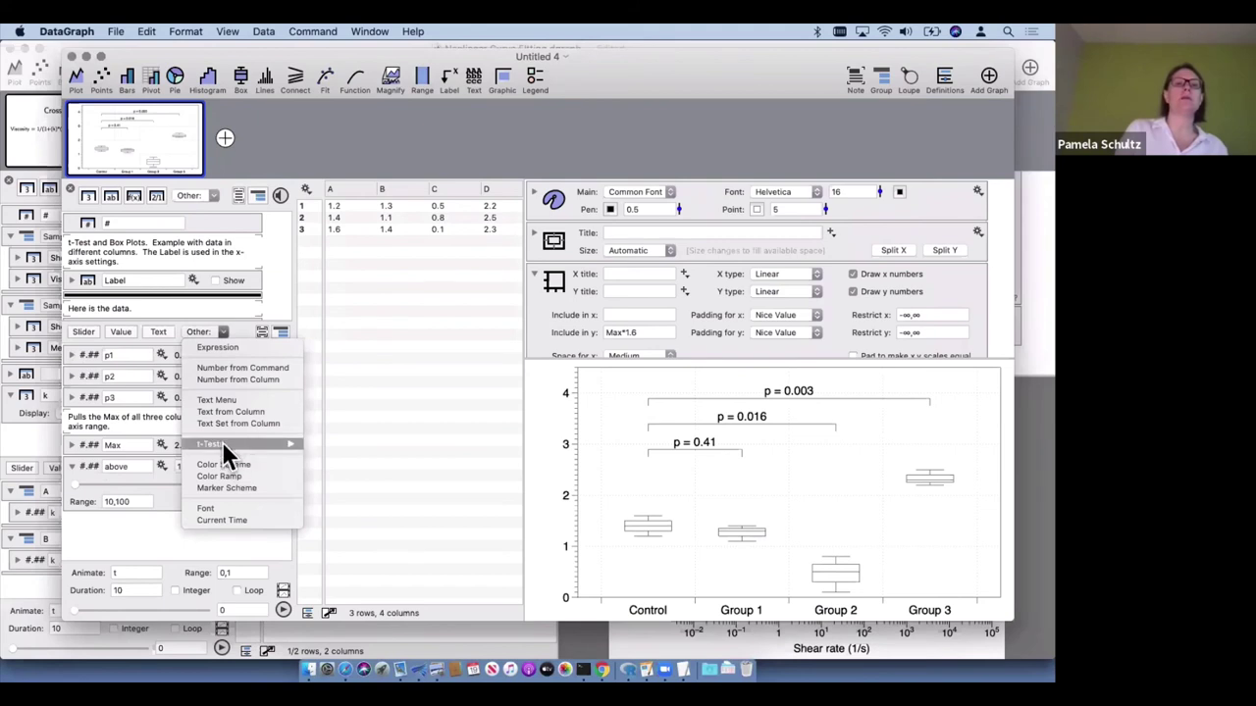
{"action": "mouse_move", "coordinate": [222, 444]}
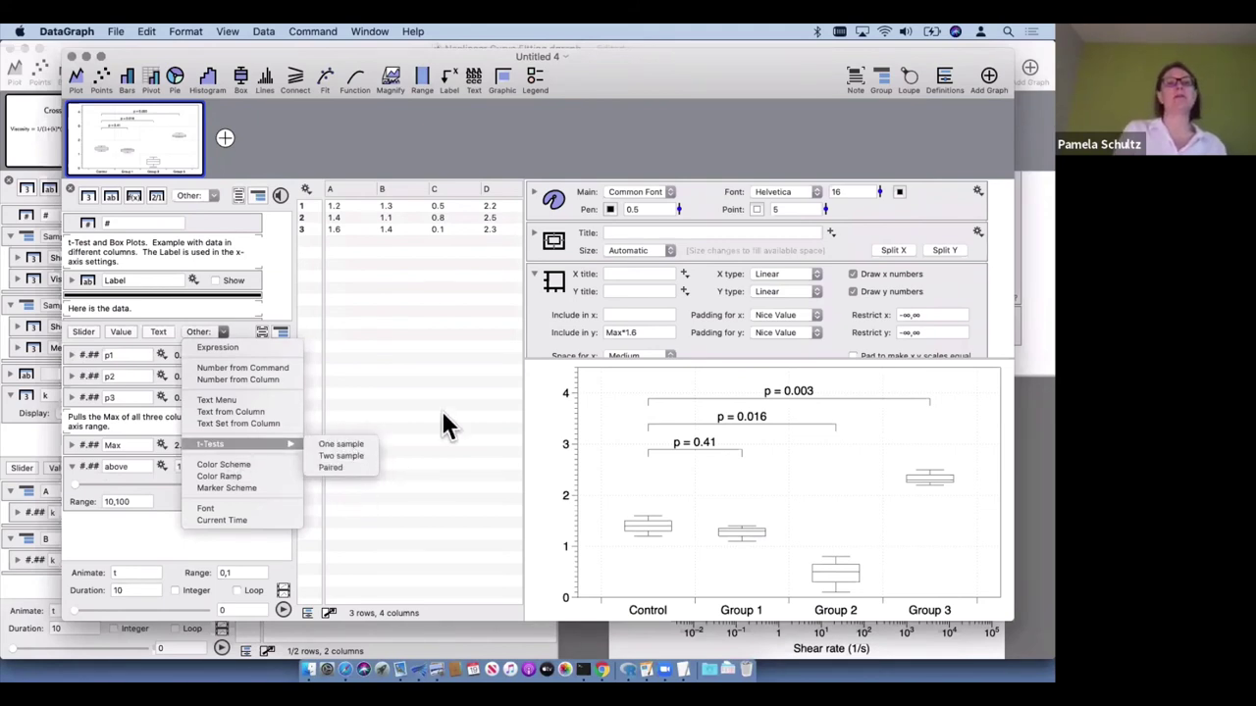
{"action": "left_click", "coordinate": [439, 371]}
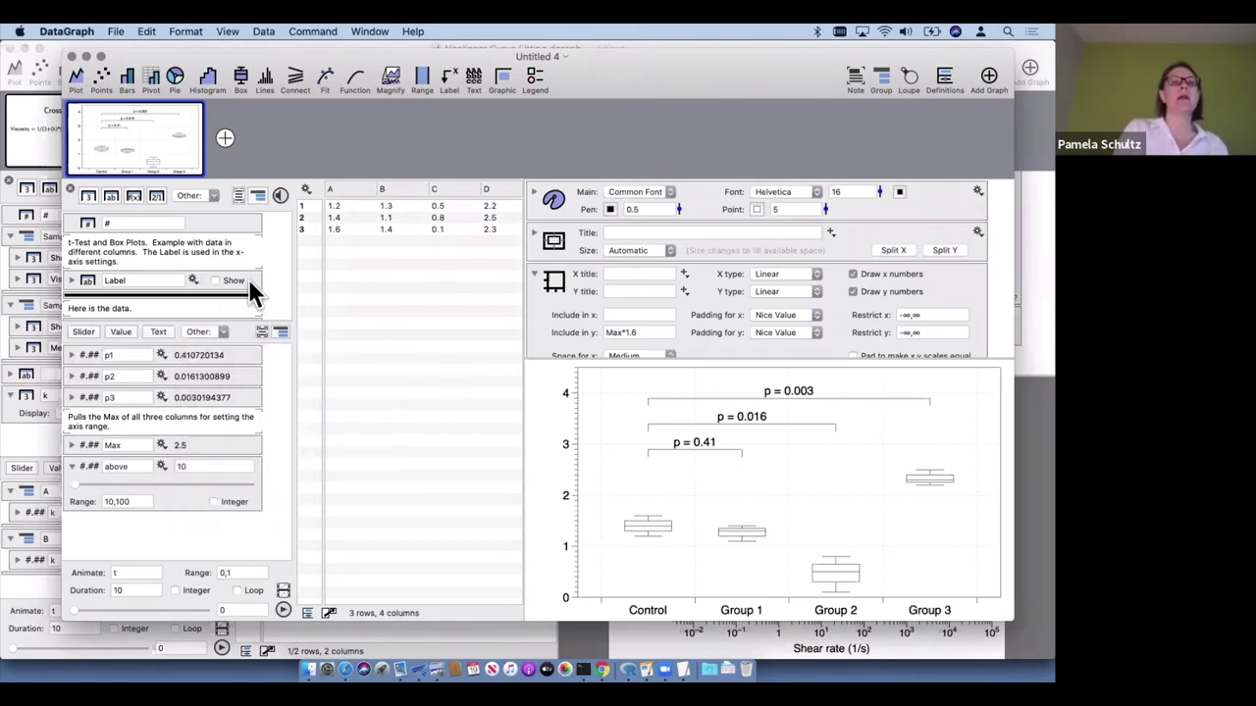
{"action": "scroll", "coordinate": [238, 294], "scroll_direction": "down", "scroll_amount": 2}
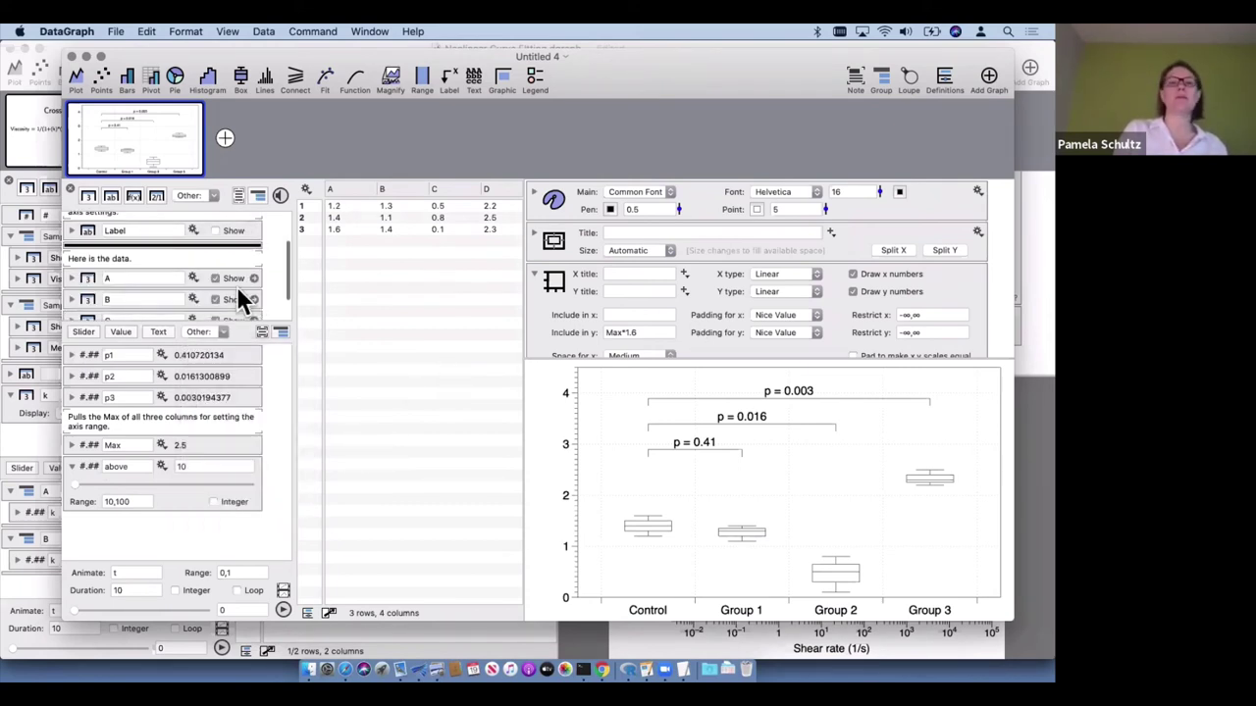
{"action": "scroll", "coordinate": [237, 287], "scroll_direction": "up", "scroll_amount": 2}
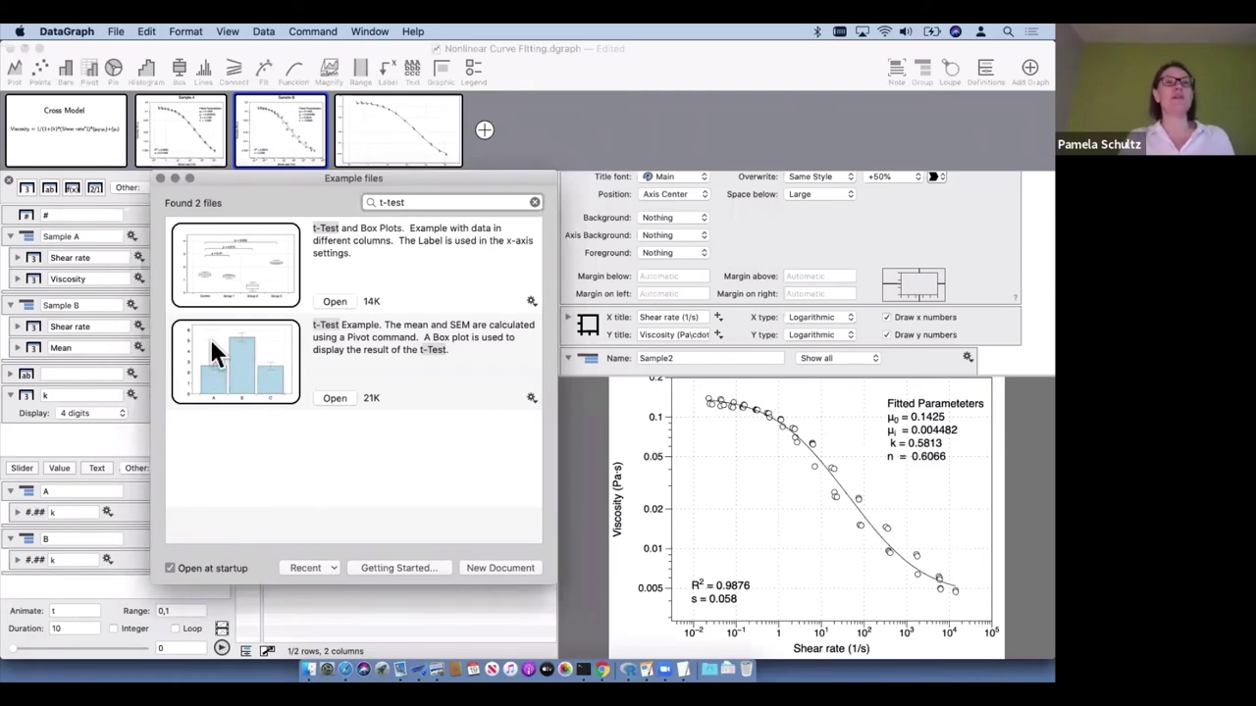
{"action": "left_click", "coordinate": [162, 179]}
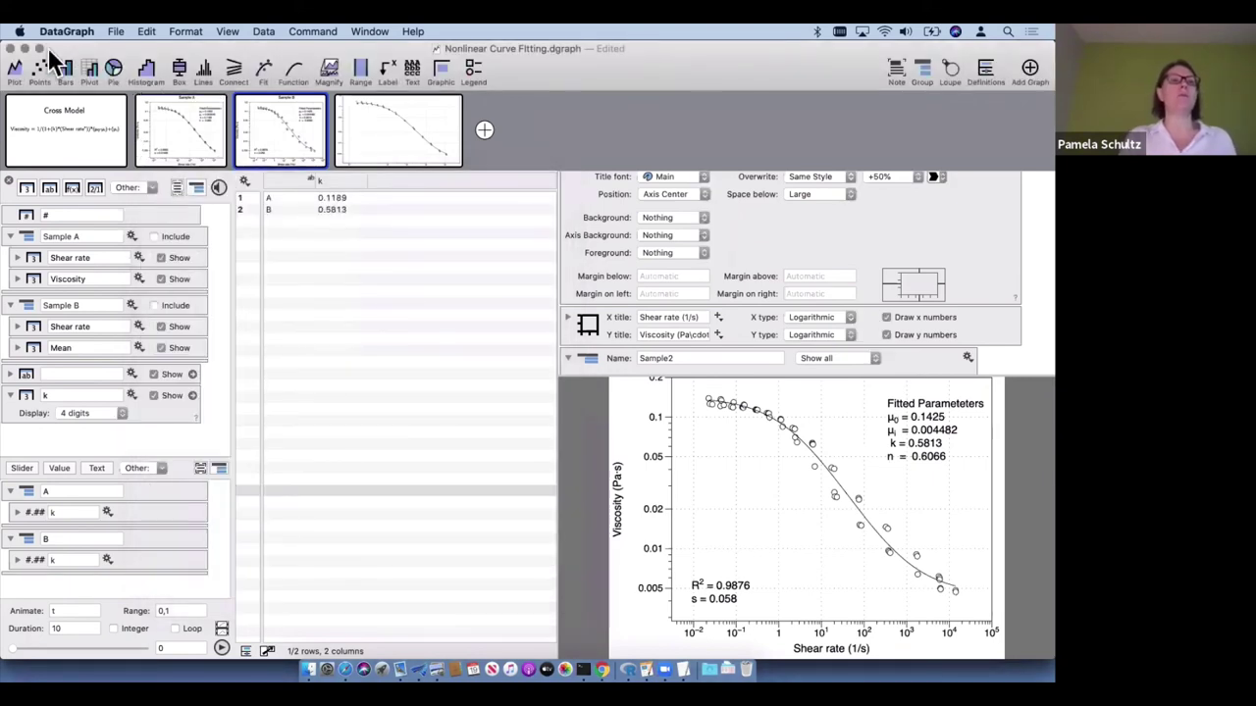
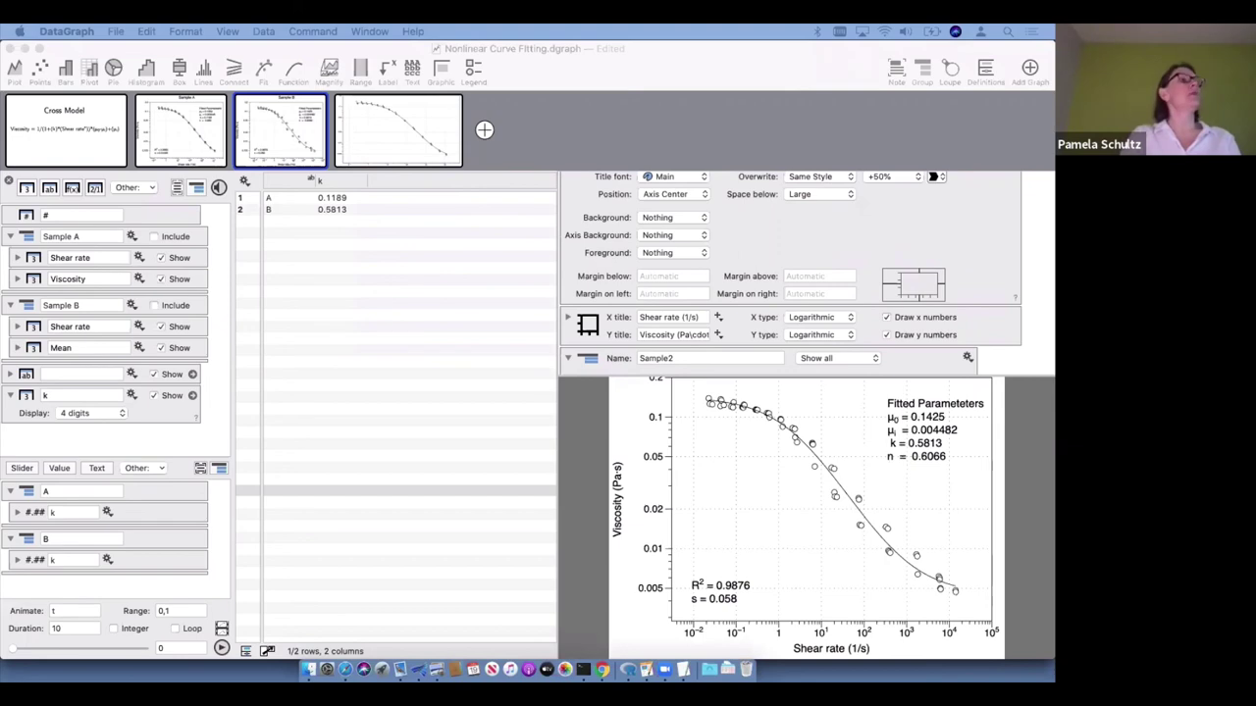
Switch to R, review the DataGraph package and its installation options in the Package Installer, and close the installer
{"action": "key", "text": "super+Tab"}
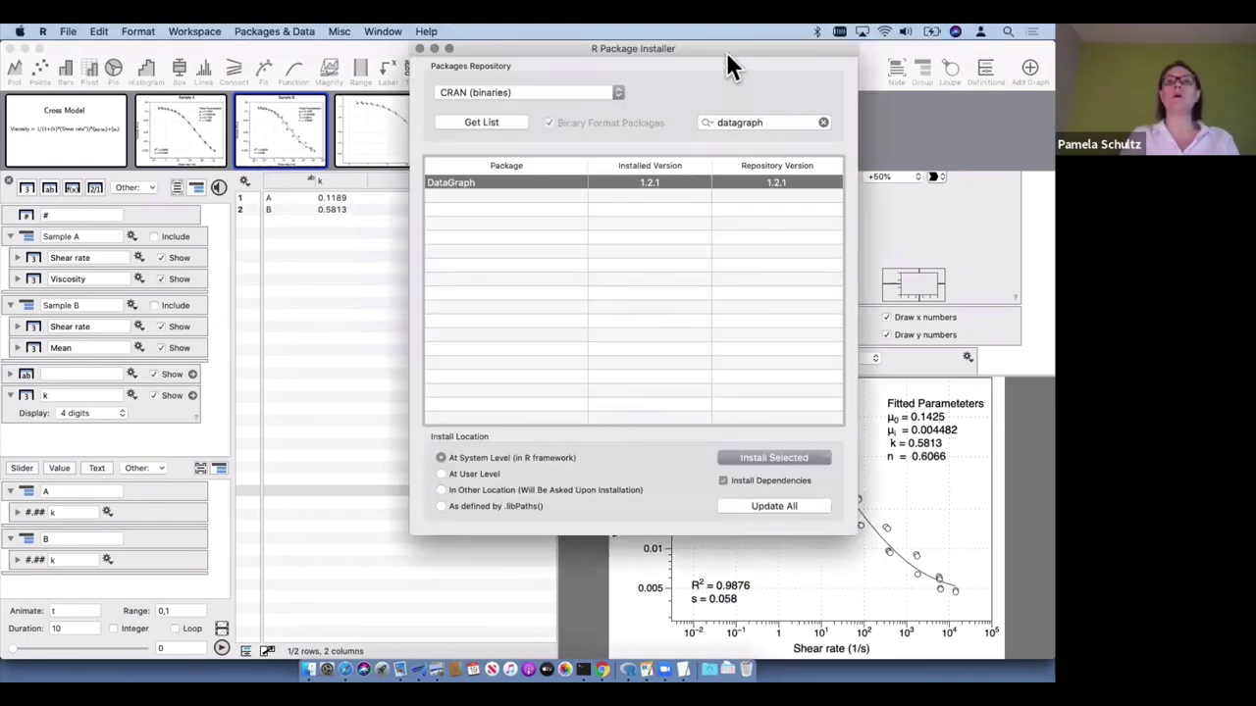
{"action": "left_click_drag", "start_coordinate": [717, 59], "coordinate": [422, 116]}
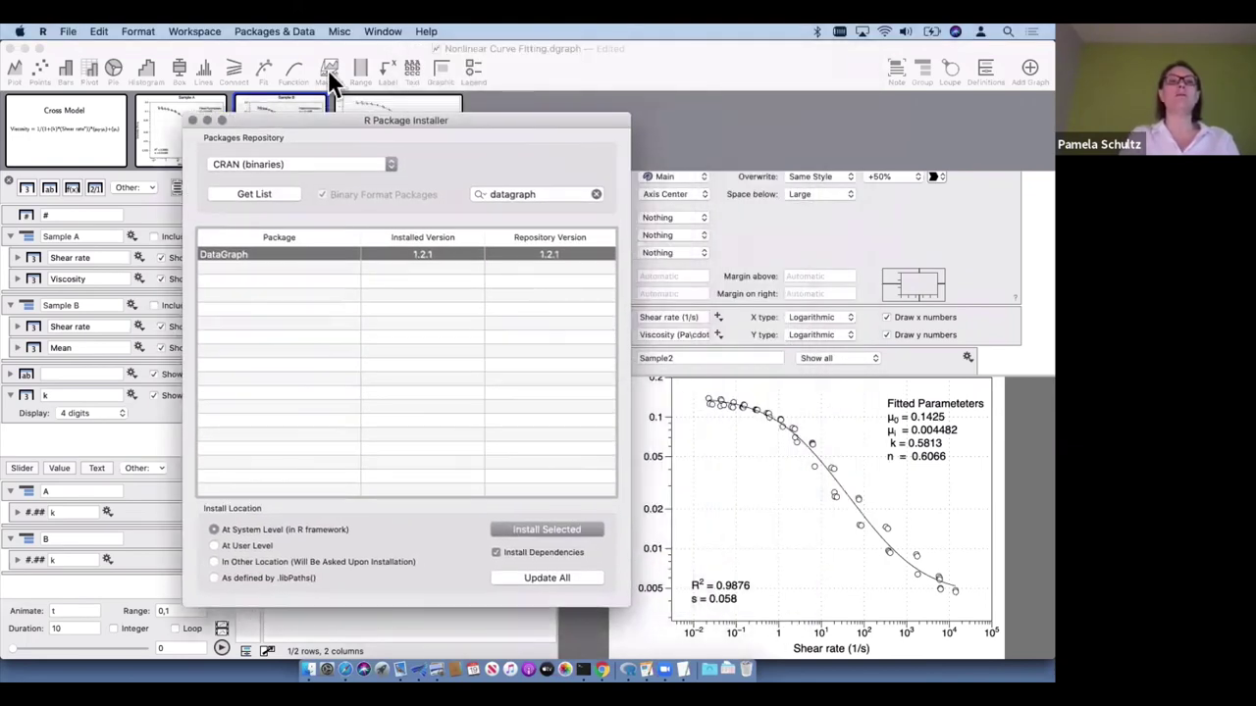
{"action": "left_click", "coordinate": [287, 30]}
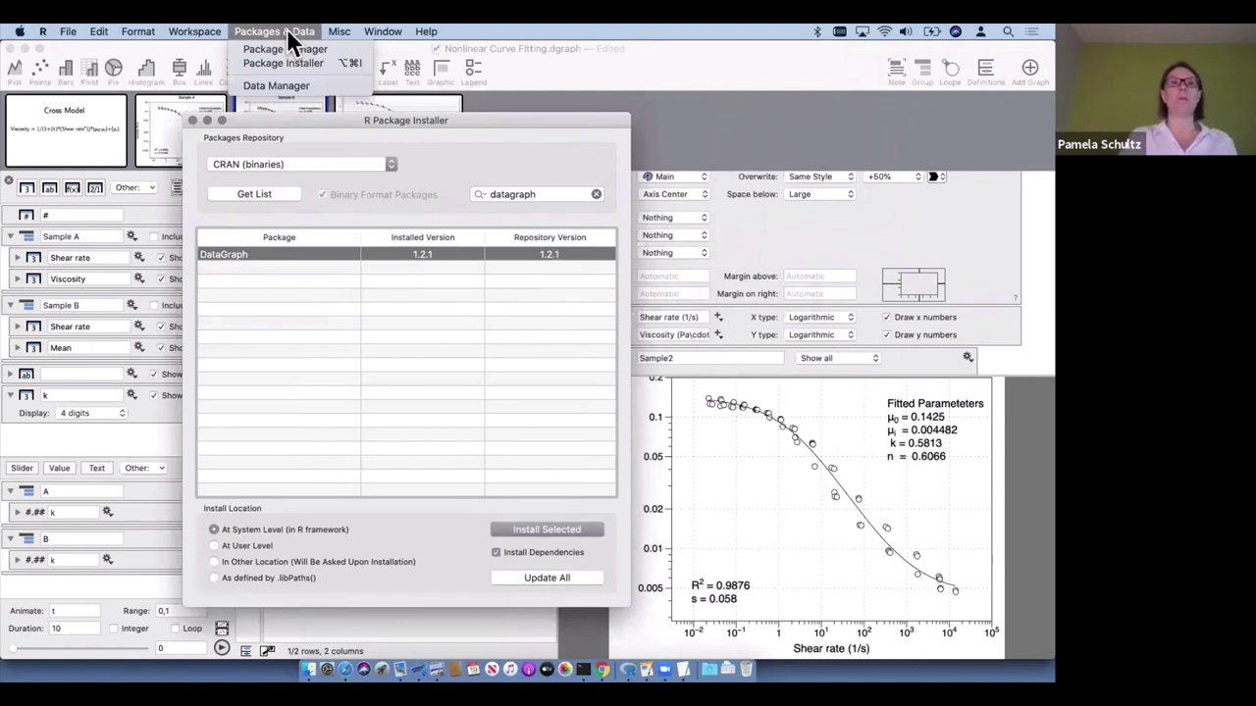
{"action": "left_click", "coordinate": [285, 61]}
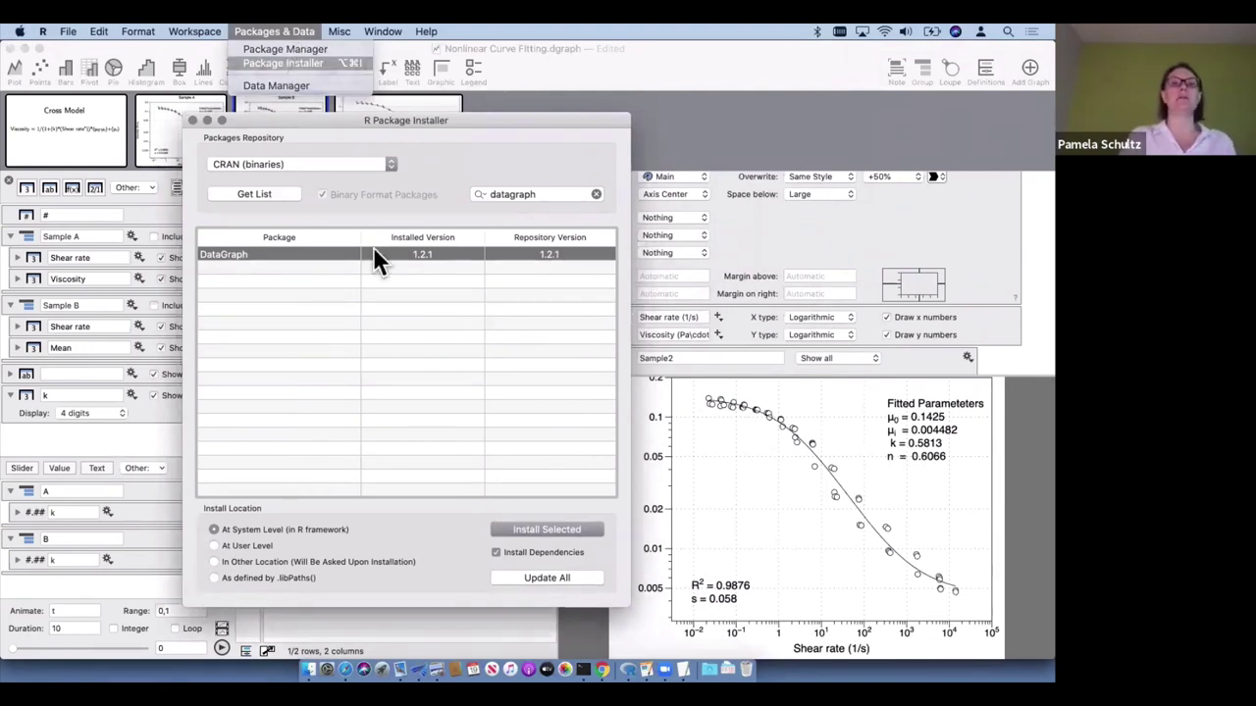
{"action": "left_click", "coordinate": [563, 192]}
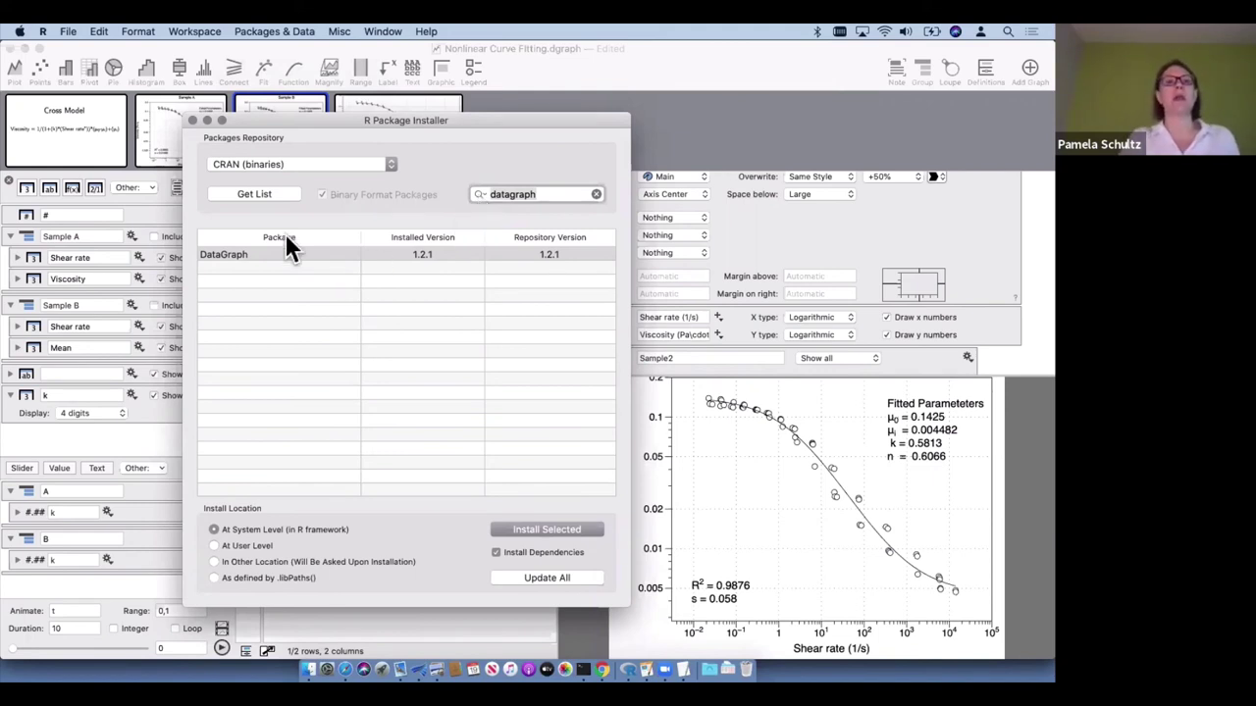
{"action": "left_click", "coordinate": [389, 253]}
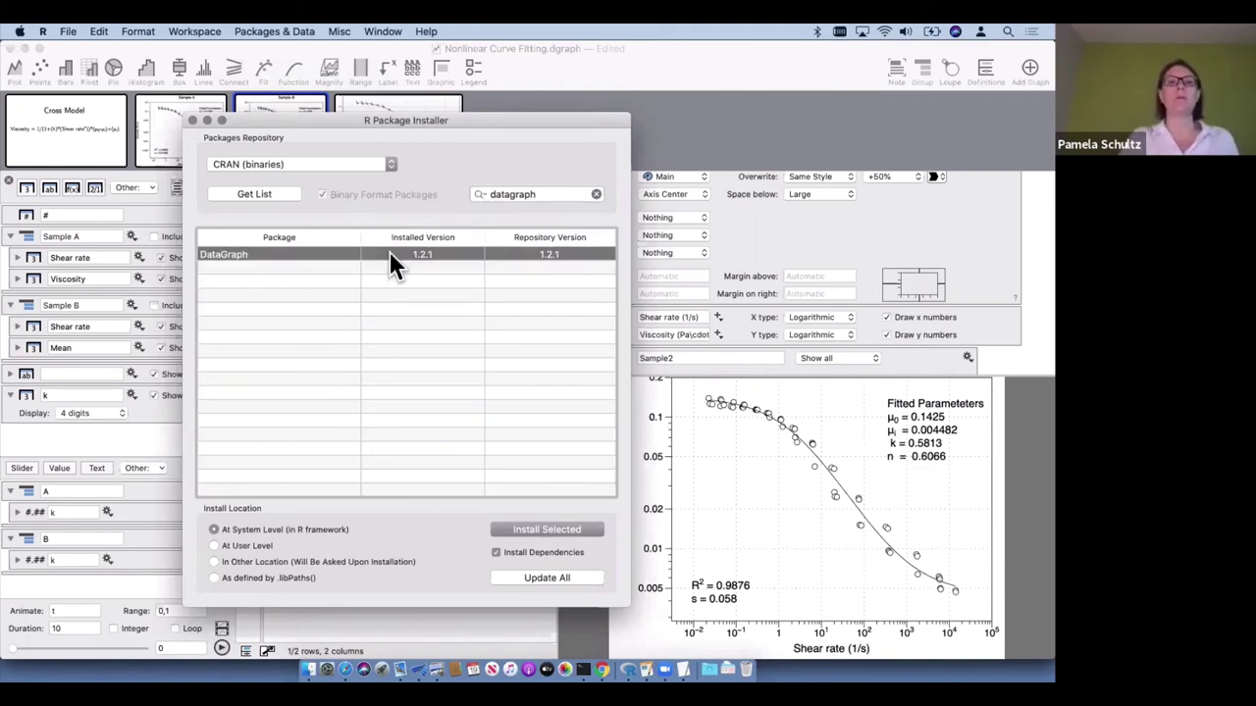
{"action": "left_click", "coordinate": [496, 553]}
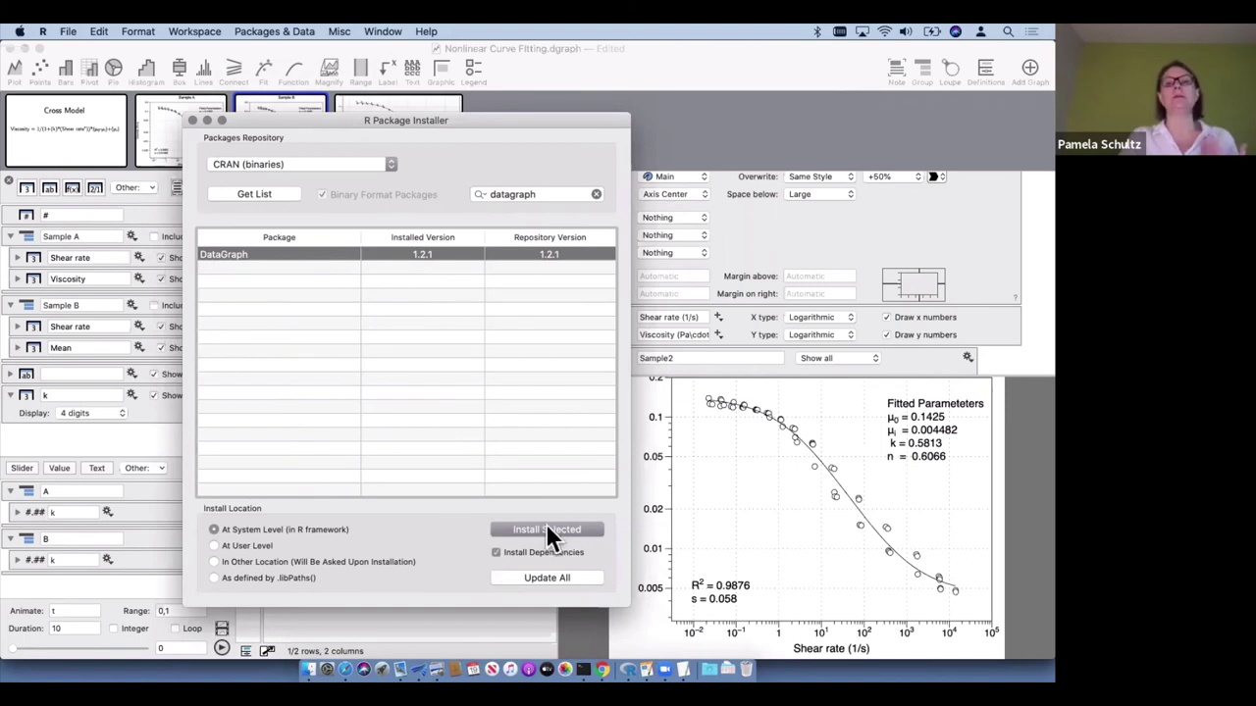
{"action": "left_click", "coordinate": [193, 120]}
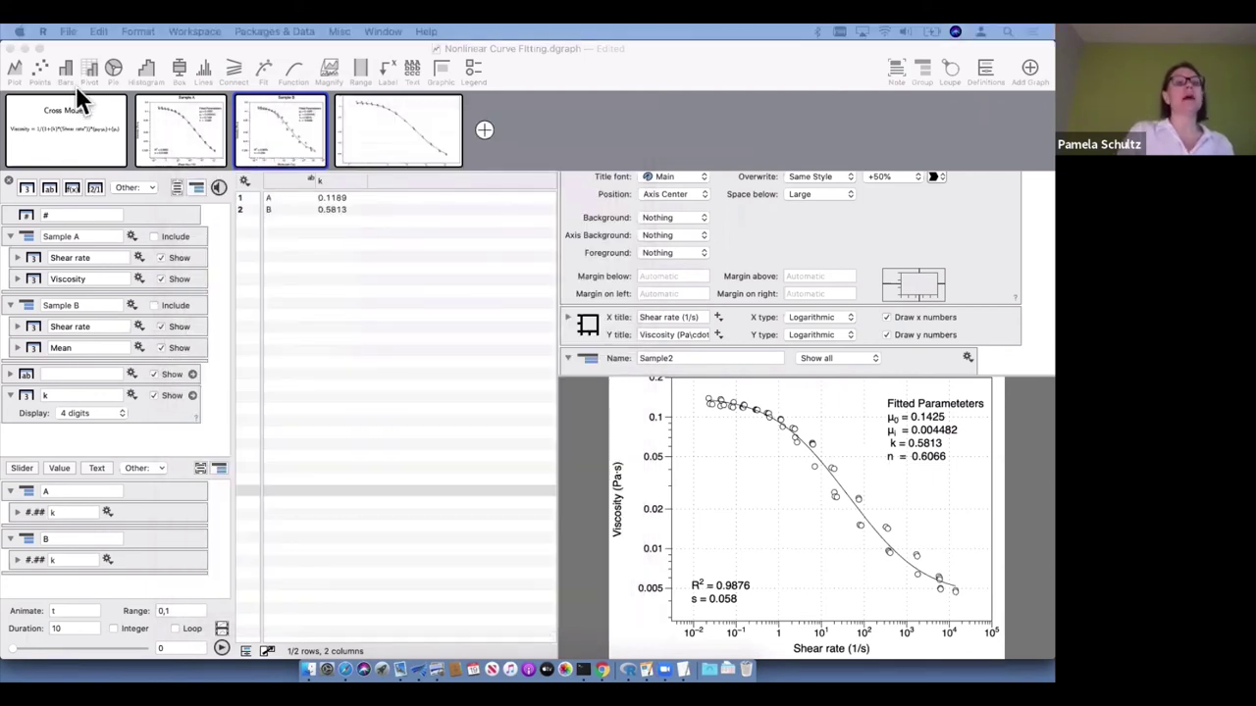
Switch back to DataGraph and create a new blank document
{"action": "left_click", "coordinate": [67, 31]}
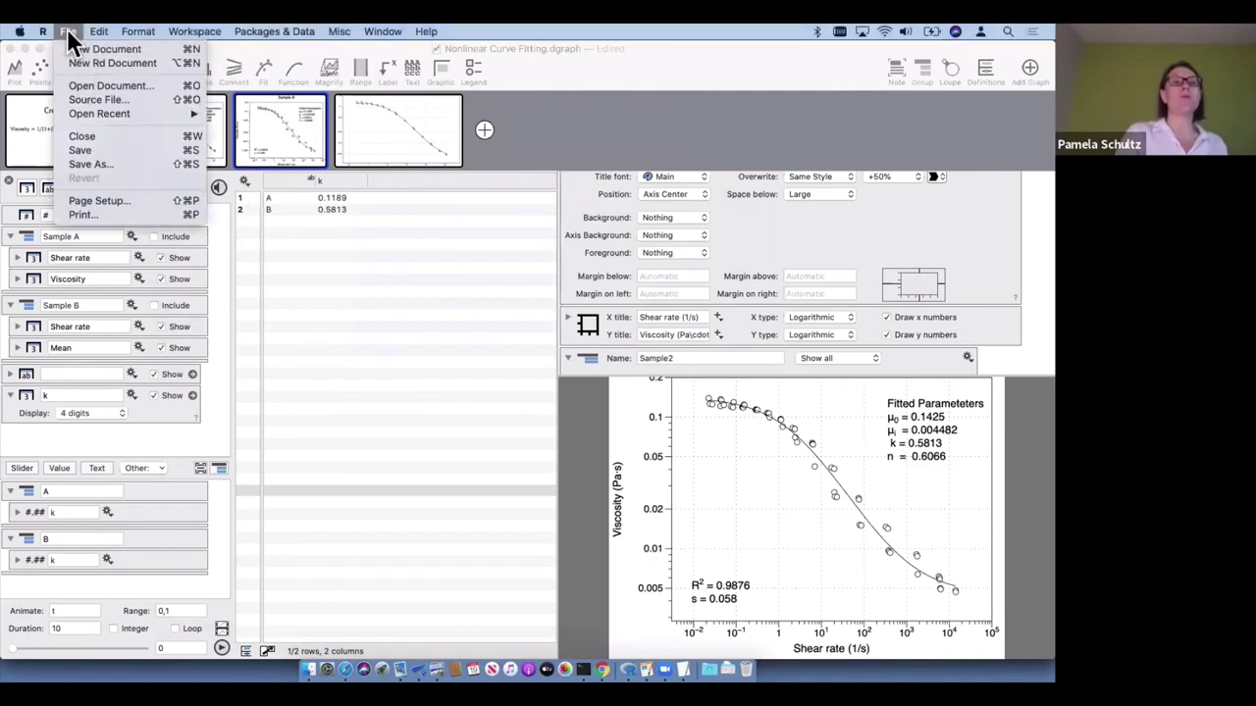
{"action": "left_click", "coordinate": [326, 316]}
{"action": "left_click", "coordinate": [117, 31]}
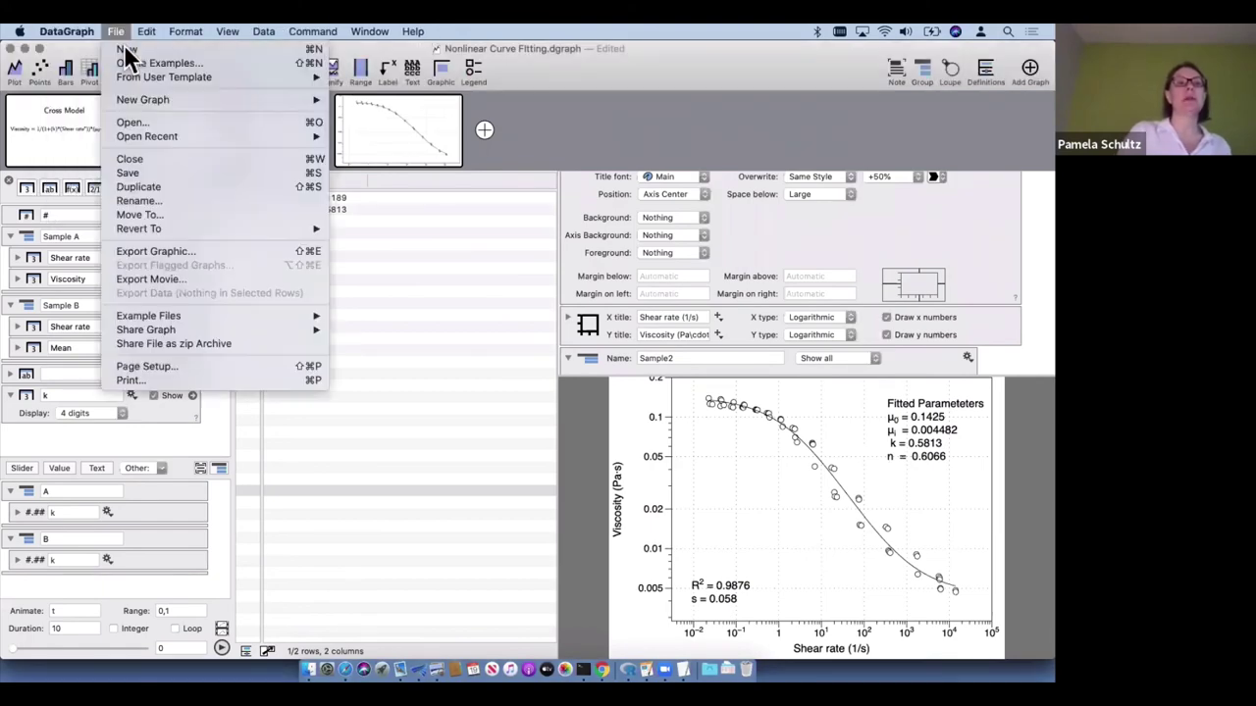
{"action": "left_click", "coordinate": [358, 393]}
{"action": "key", "text": "super+n"}
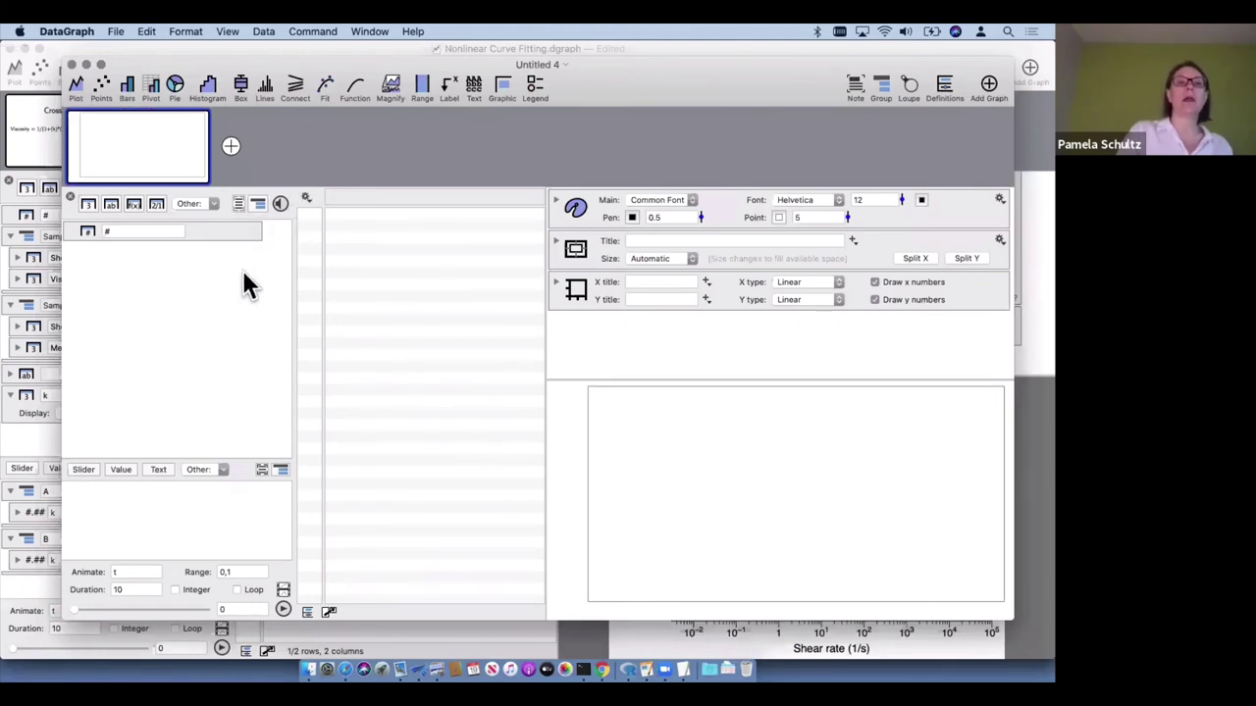
Add a Data File group linked to test.dtable in the tmp folder, and view the group's options
{"action": "left_click", "coordinate": [214, 208]}
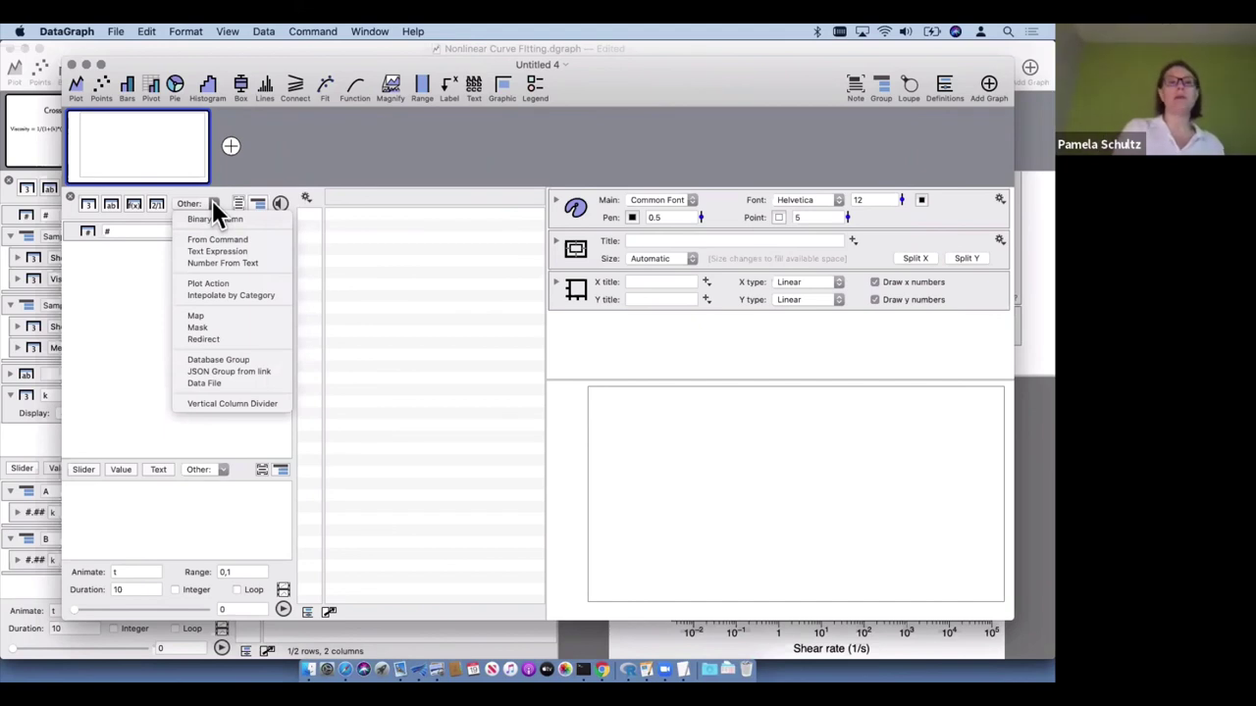
{"action": "left_click", "coordinate": [259, 382]}
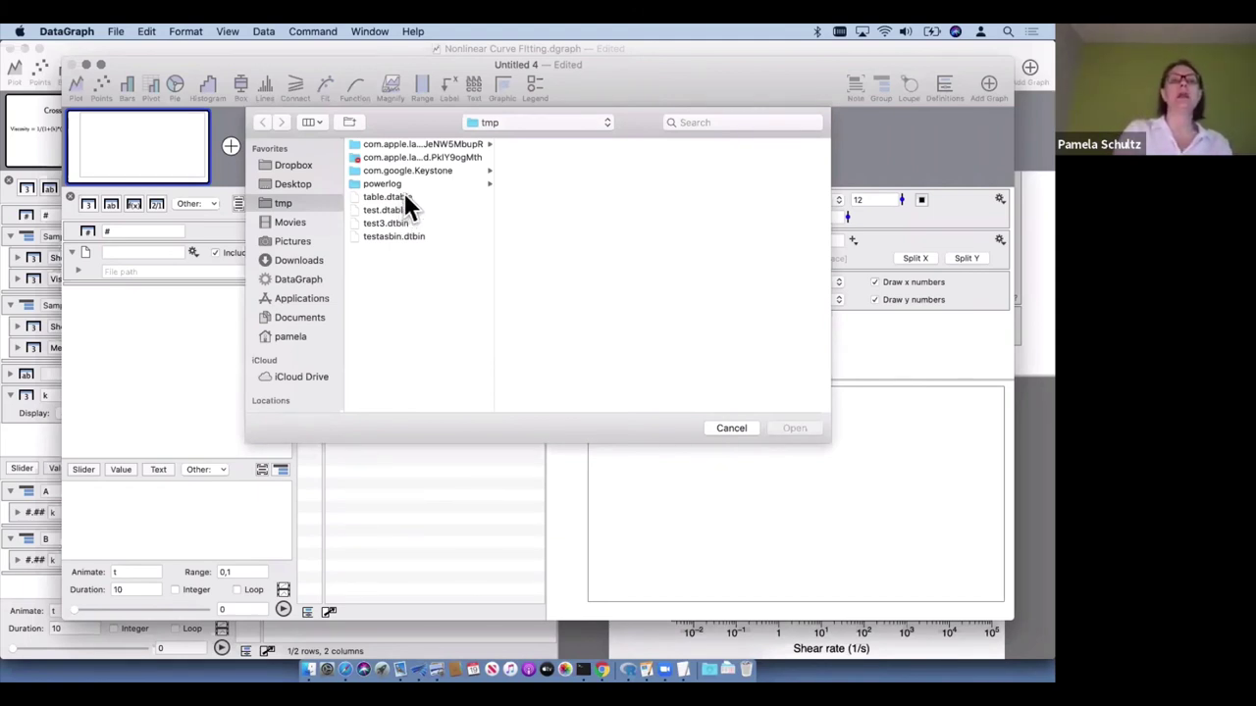
{"action": "left_click", "coordinate": [400, 209]}
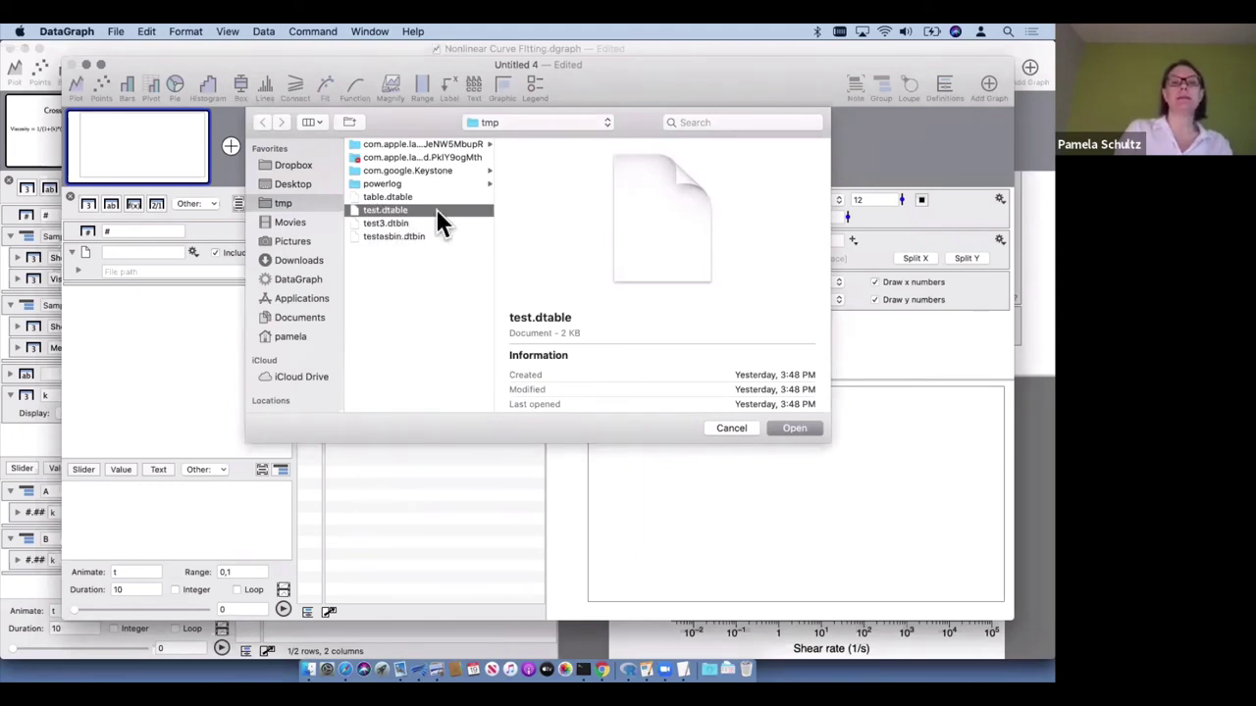
{"action": "left_click", "coordinate": [795, 428]}
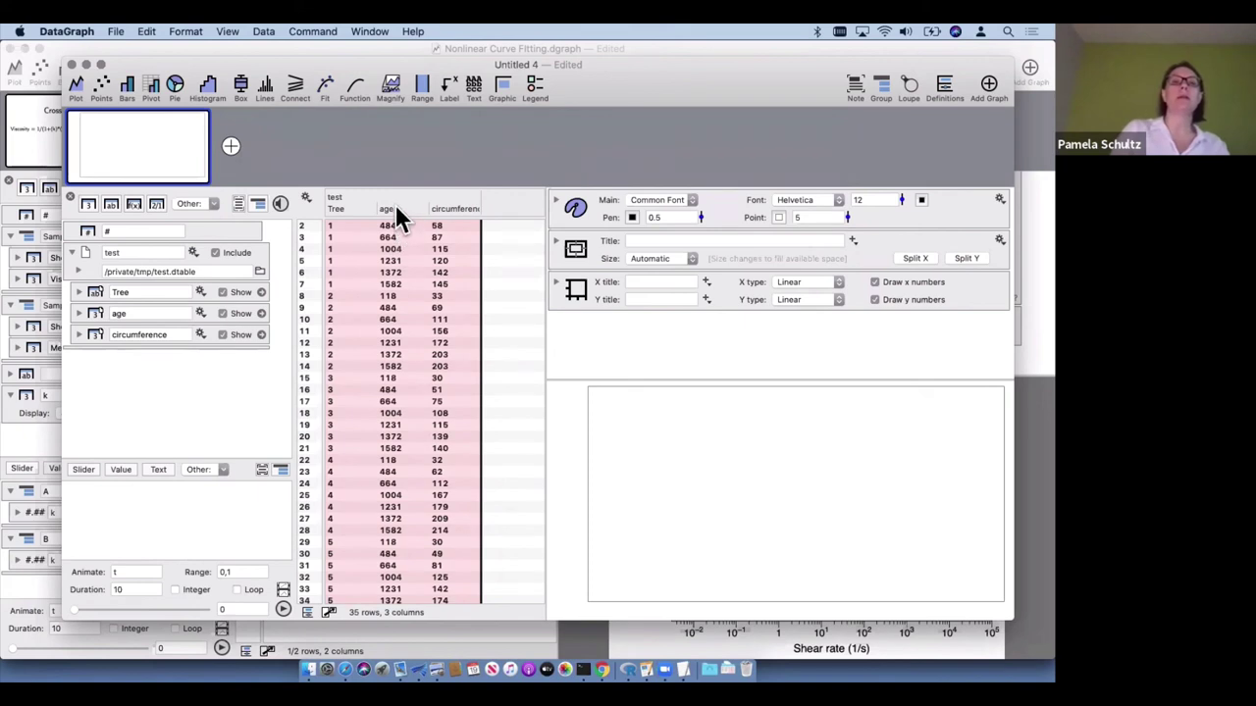
{"action": "left_click", "coordinate": [193, 252]}
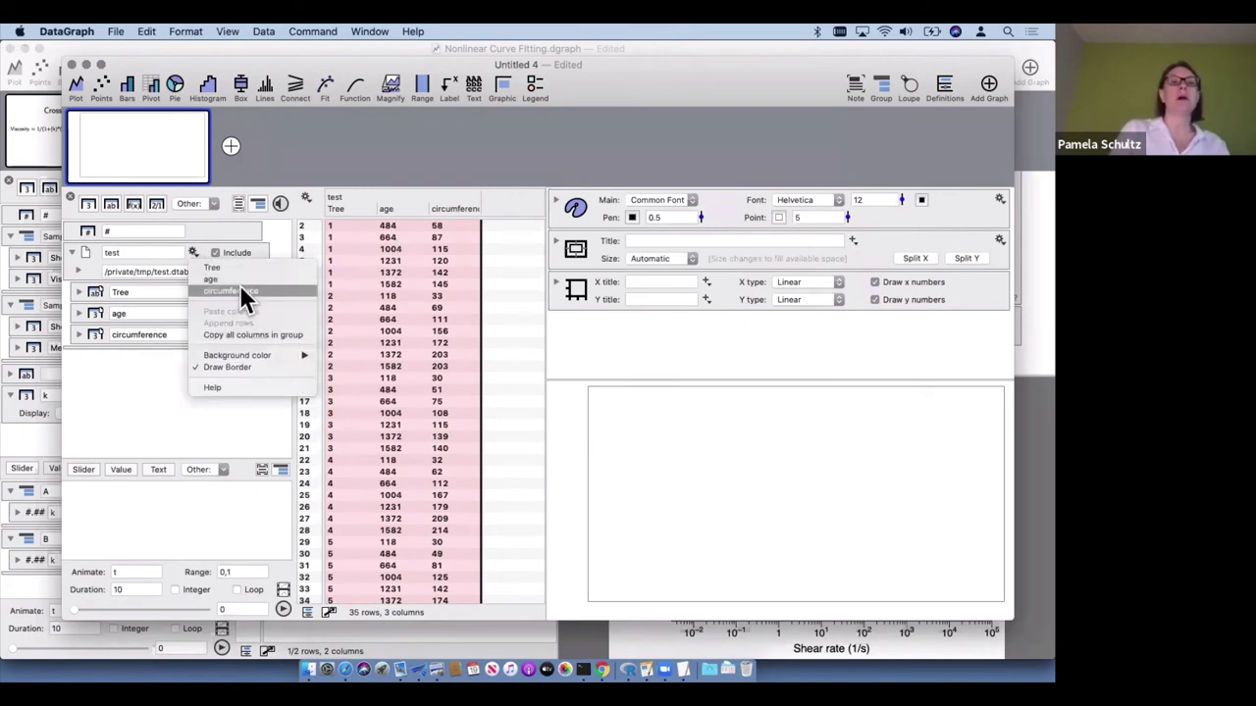
{"action": "left_click", "coordinate": [145, 412]}
Add a second Data File group linked to test.dtable in the tmp folder, and collapse the first test group
{"action": "left_click", "coordinate": [210, 201]}
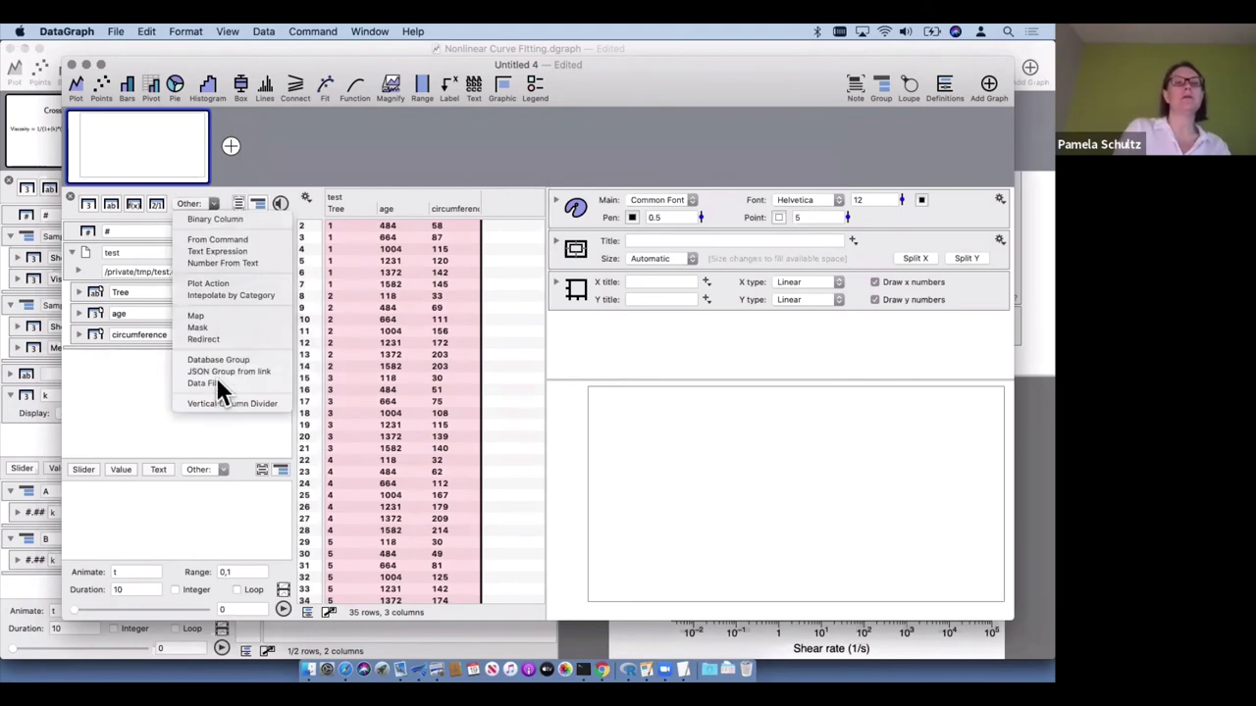
{"action": "left_click", "coordinate": [216, 381]}
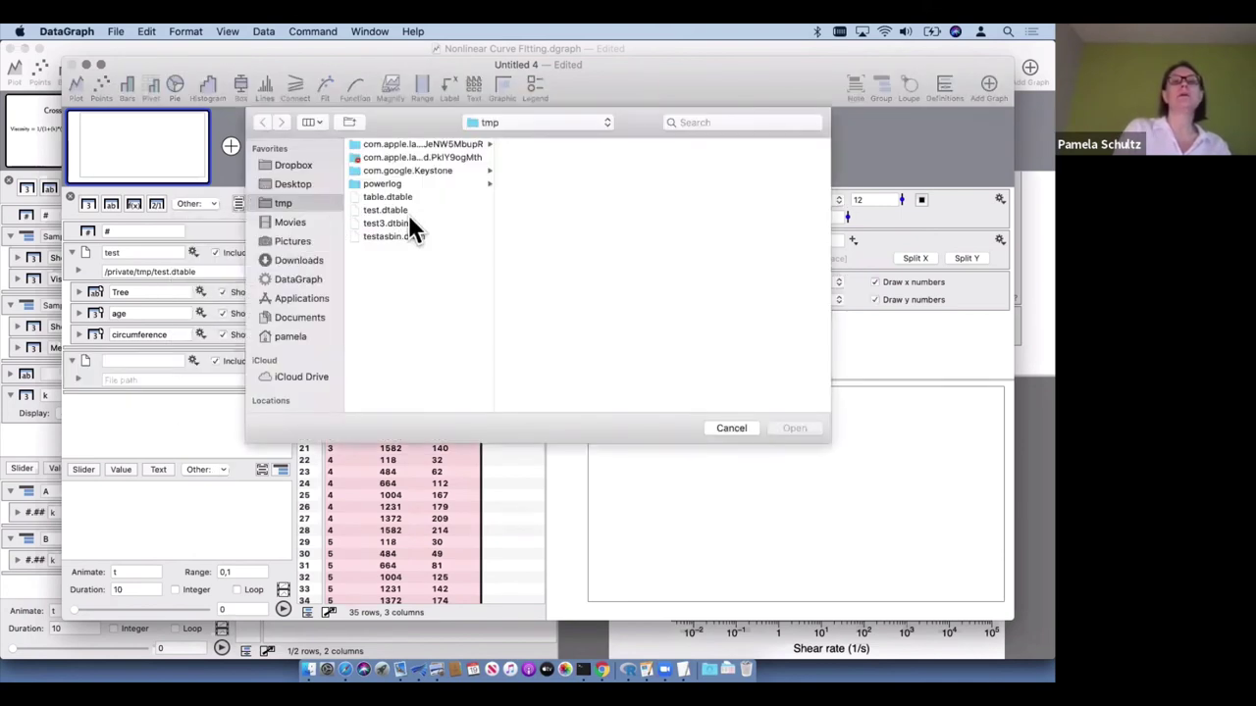
{"action": "left_click", "coordinate": [408, 210]}
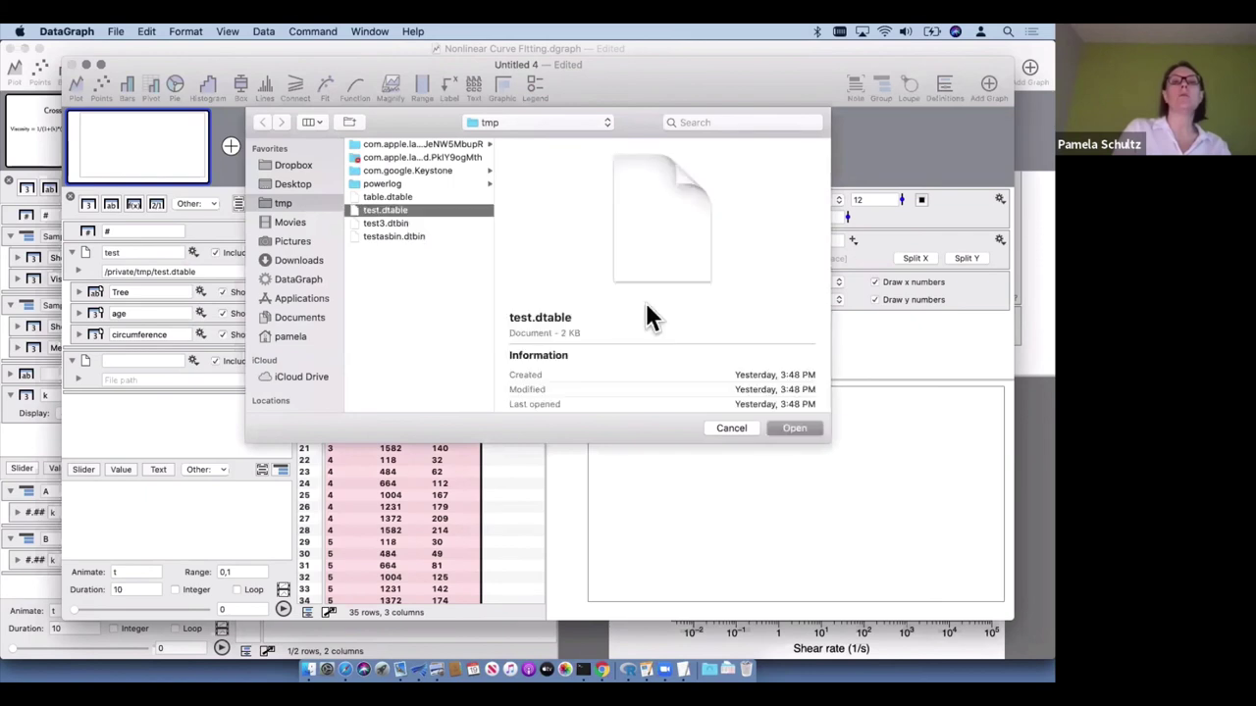
{"action": "left_click", "coordinate": [794, 429]}
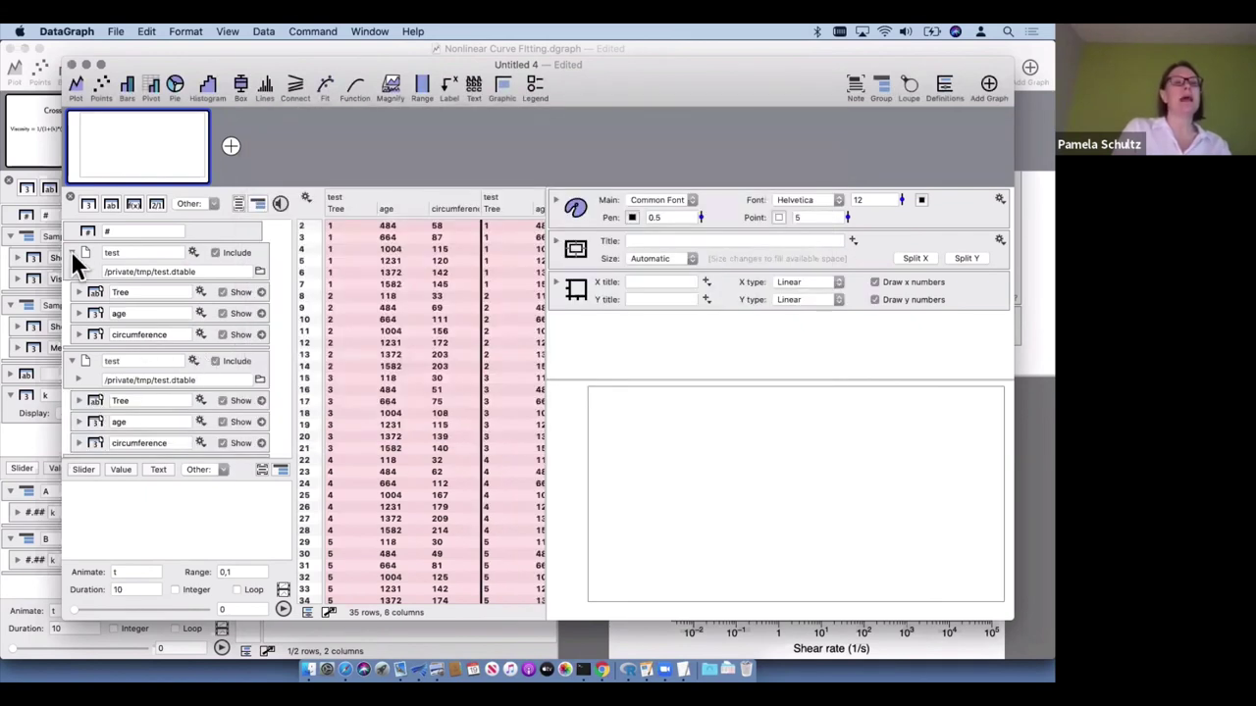
{"action": "left_click", "coordinate": [70, 252]}
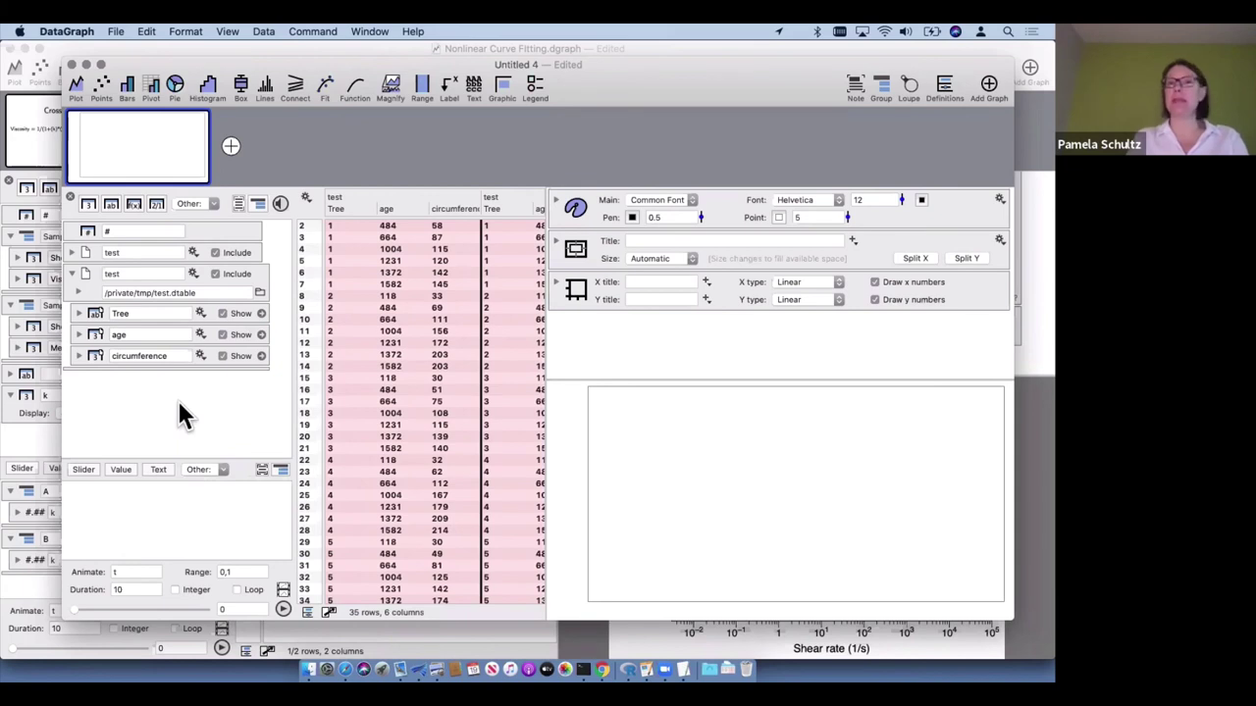
Toggle the first test group's inclusion off and back on, and exclude both test groups from the data table
{"action": "left_click", "coordinate": [217, 251]}
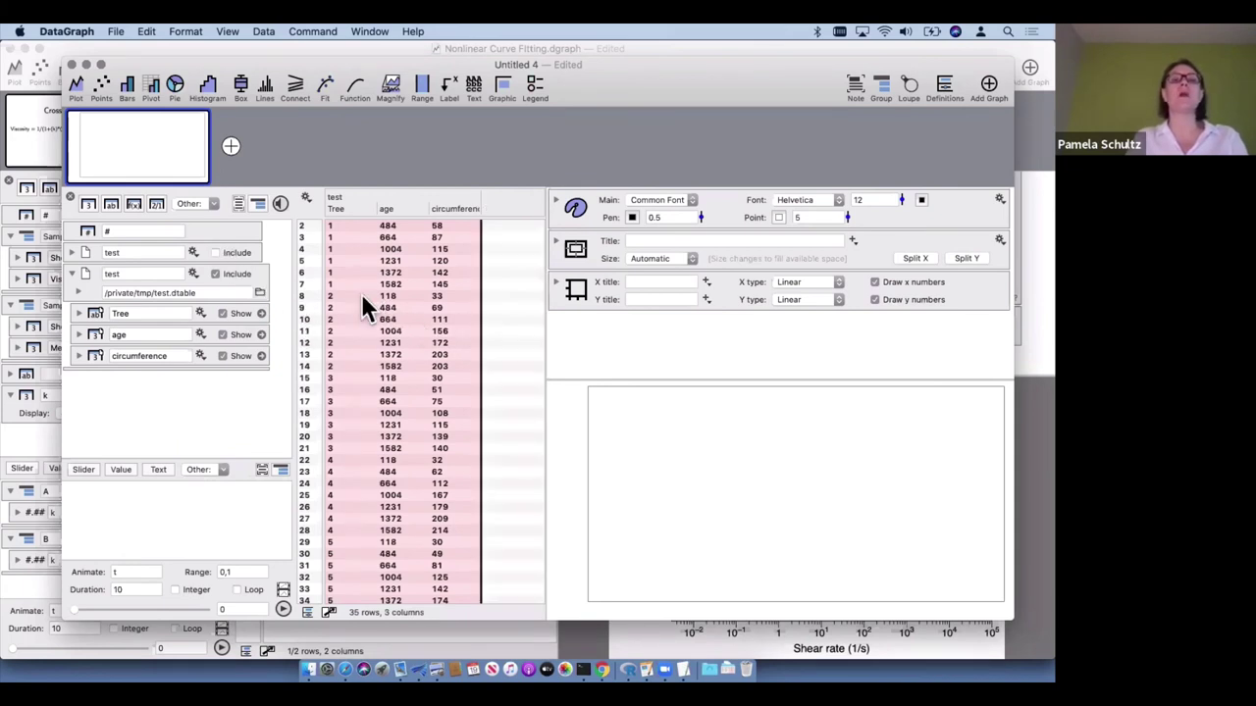
{"action": "left_click", "coordinate": [220, 252]}
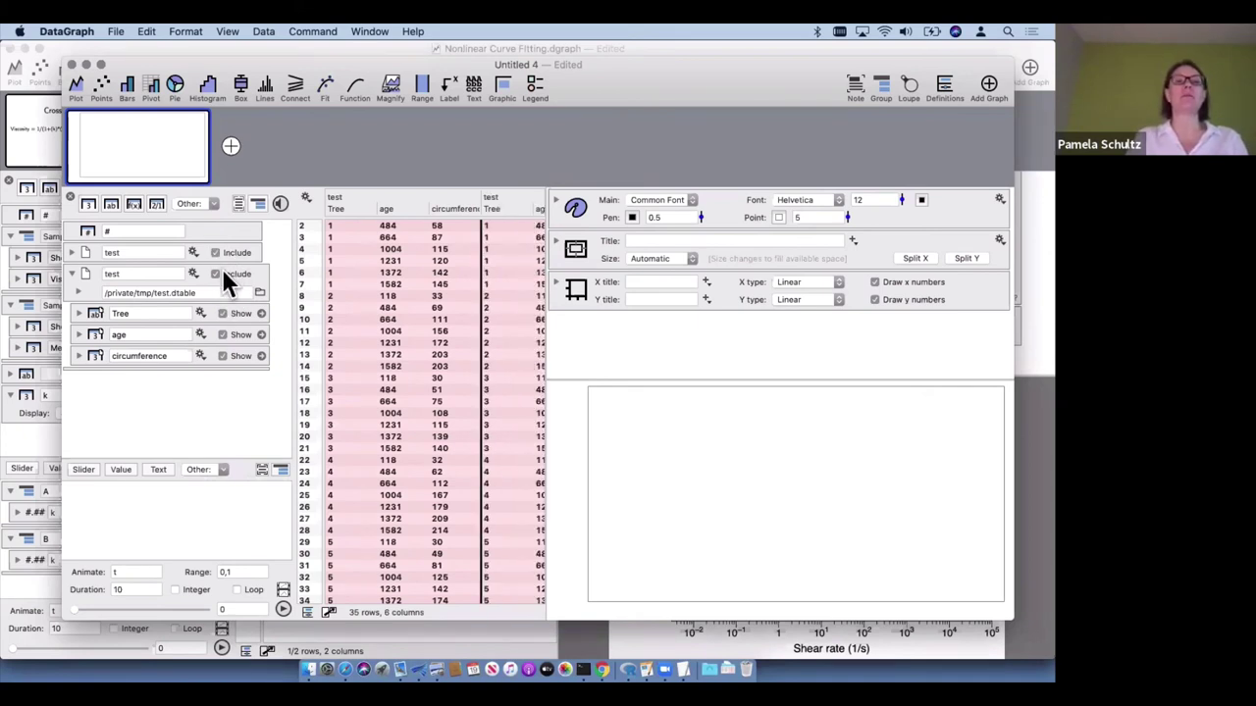
{"action": "left_click", "coordinate": [220, 273]}
{"action": "left_click", "coordinate": [224, 252]}
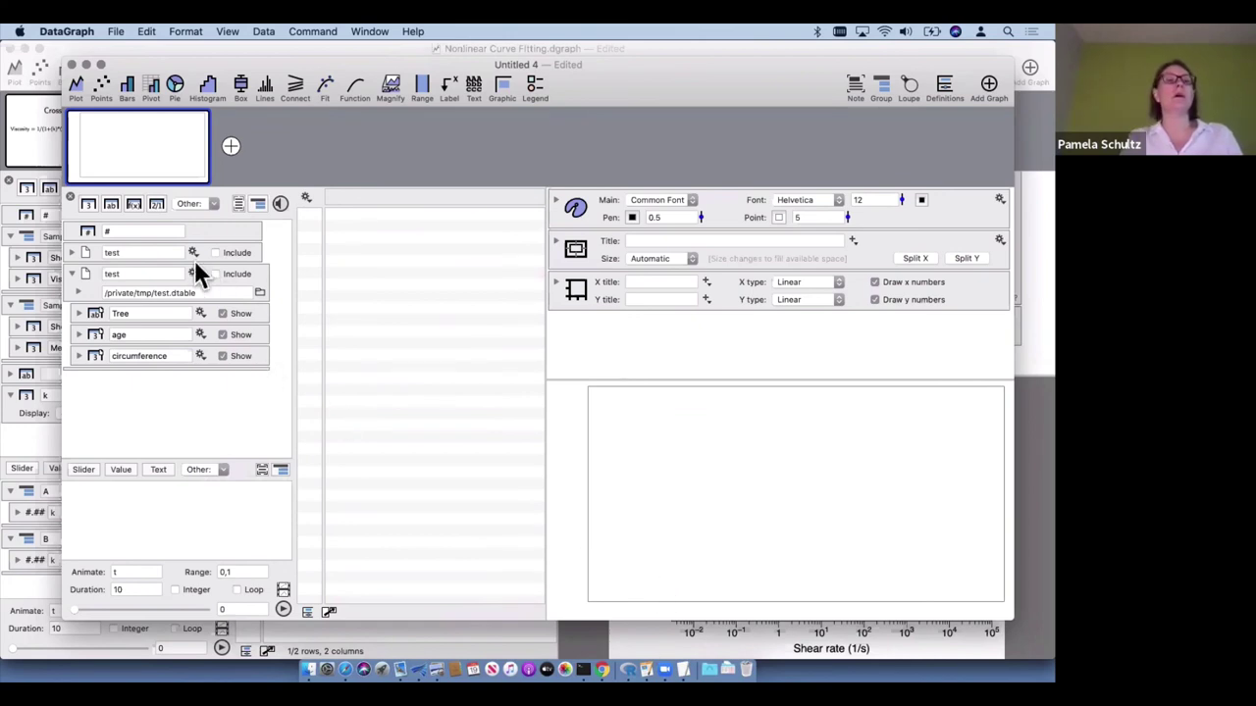
Open the help page for the second test group and read the DT File formats article, including the DTbin files section
{"action": "left_click", "coordinate": [192, 273]}
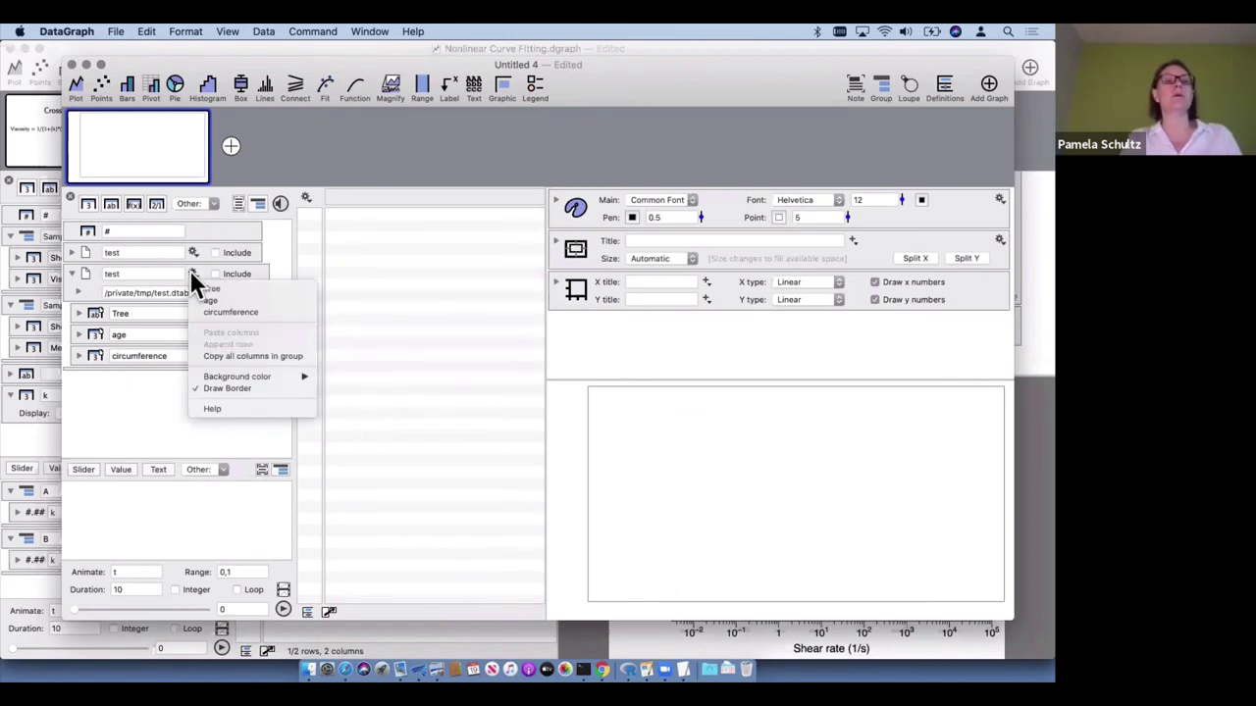
{"action": "left_click", "coordinate": [226, 406]}
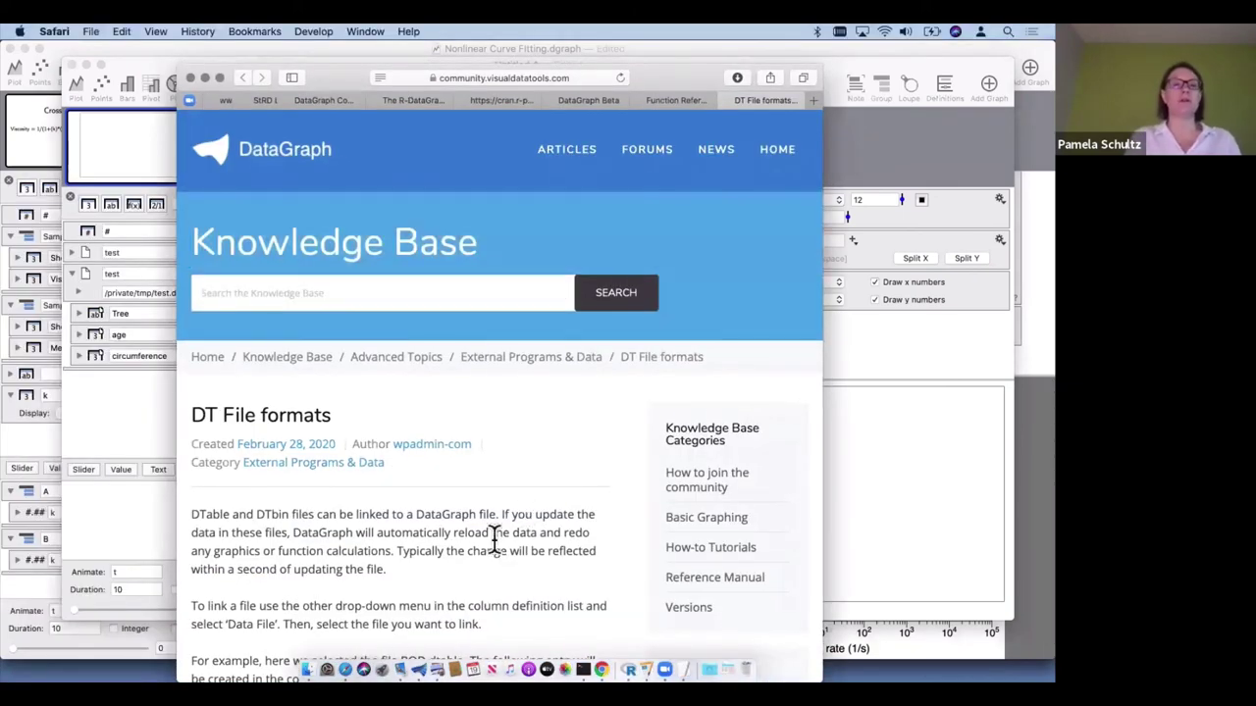
{"action": "scroll", "coordinate": [493, 540], "scroll_direction": "down", "scroll_amount": 3}
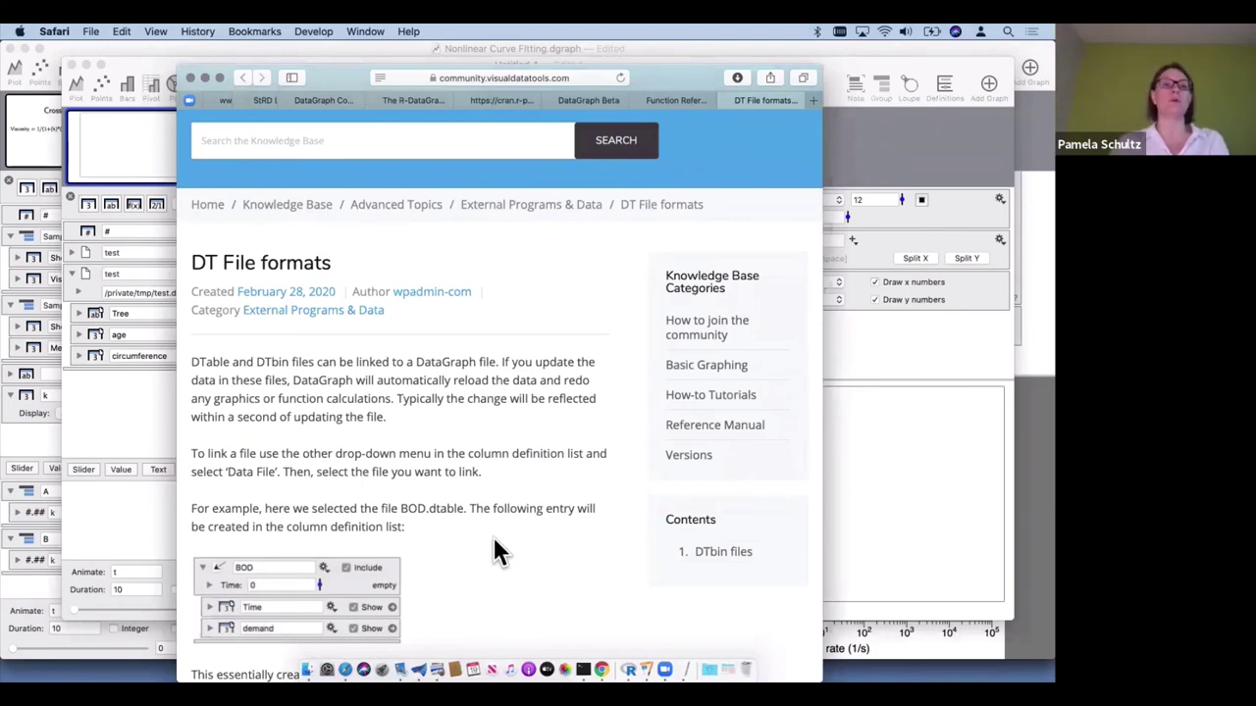
{"action": "scroll", "coordinate": [488, 541], "scroll_direction": "down", "scroll_amount": 5}
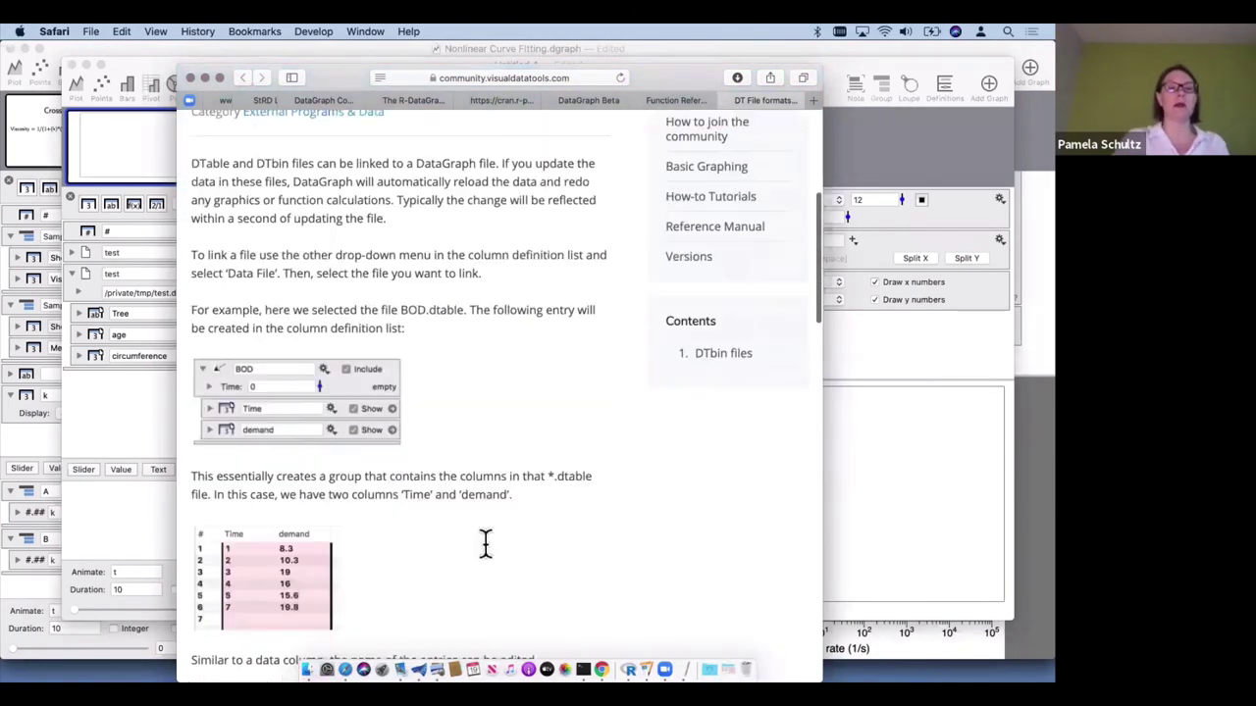
{"action": "scroll", "coordinate": [488, 554], "scroll_direction": "down", "scroll_amount": 2}
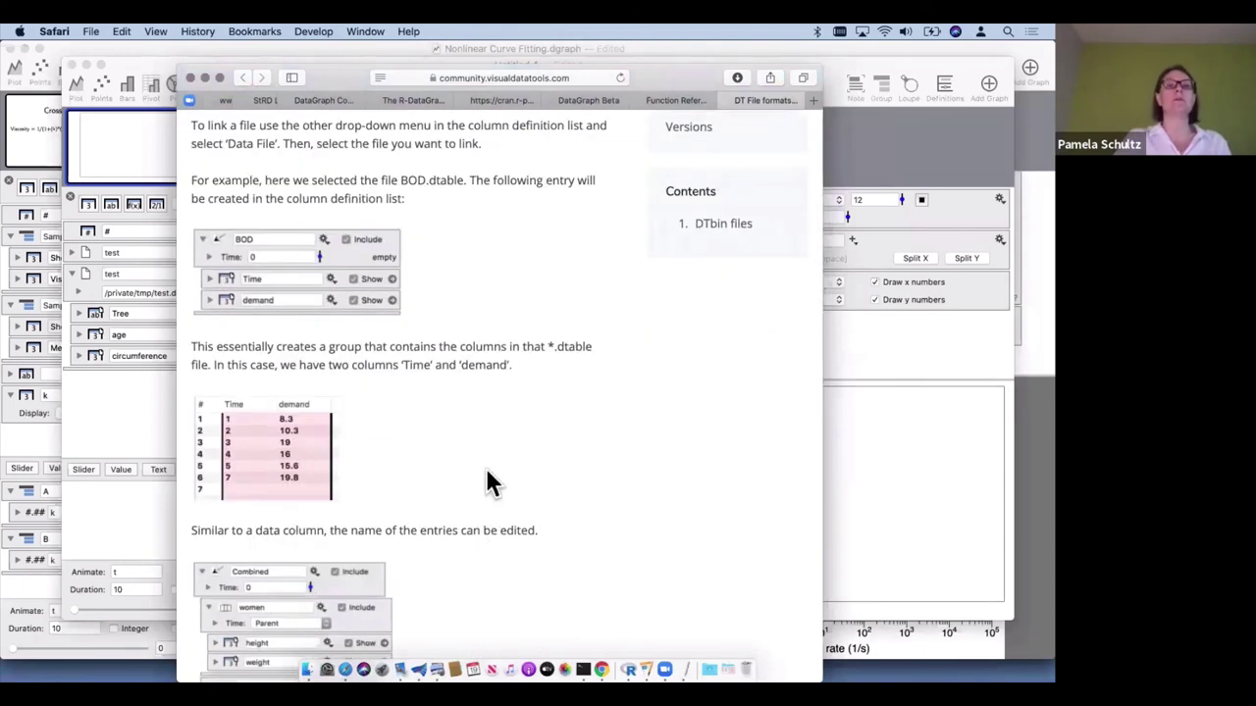
{"action": "scroll", "coordinate": [487, 481], "scroll_direction": "up", "scroll_amount": 4}
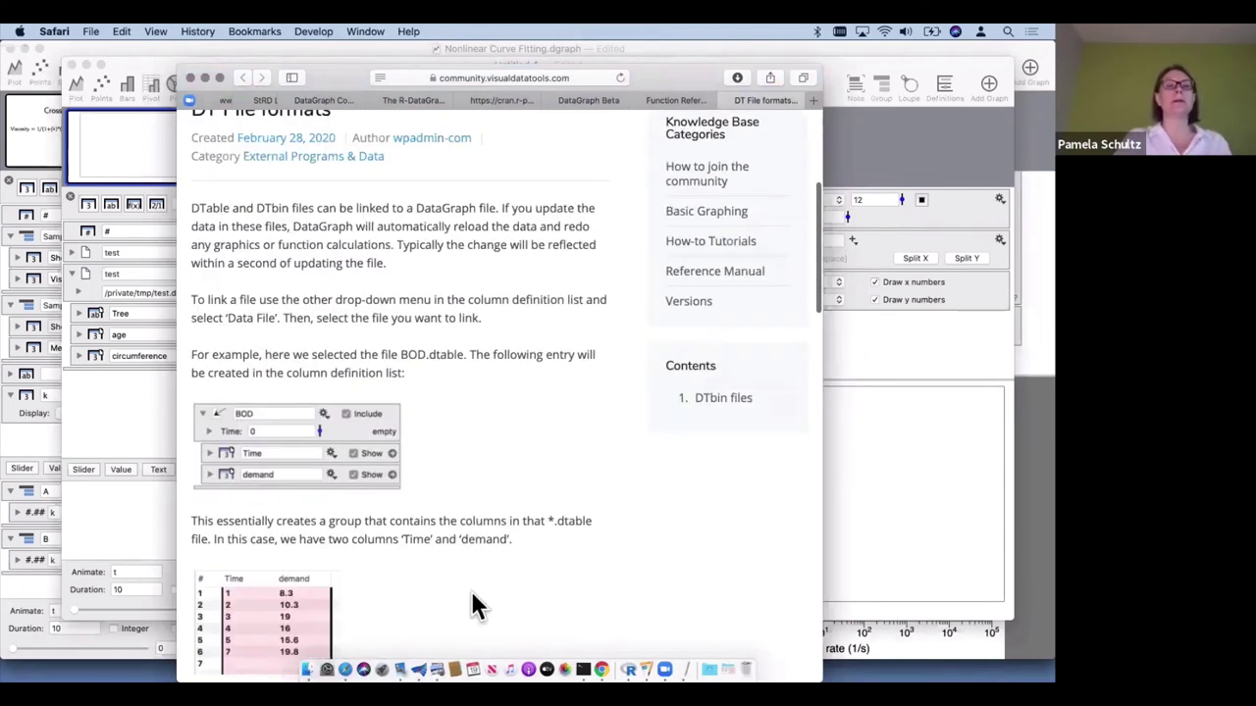
{"action": "scroll", "coordinate": [471, 591], "scroll_direction": "down", "scroll_amount": 5}
{"action": "scroll", "coordinate": [474, 598], "scroll_direction": "down", "scroll_amount": 18}
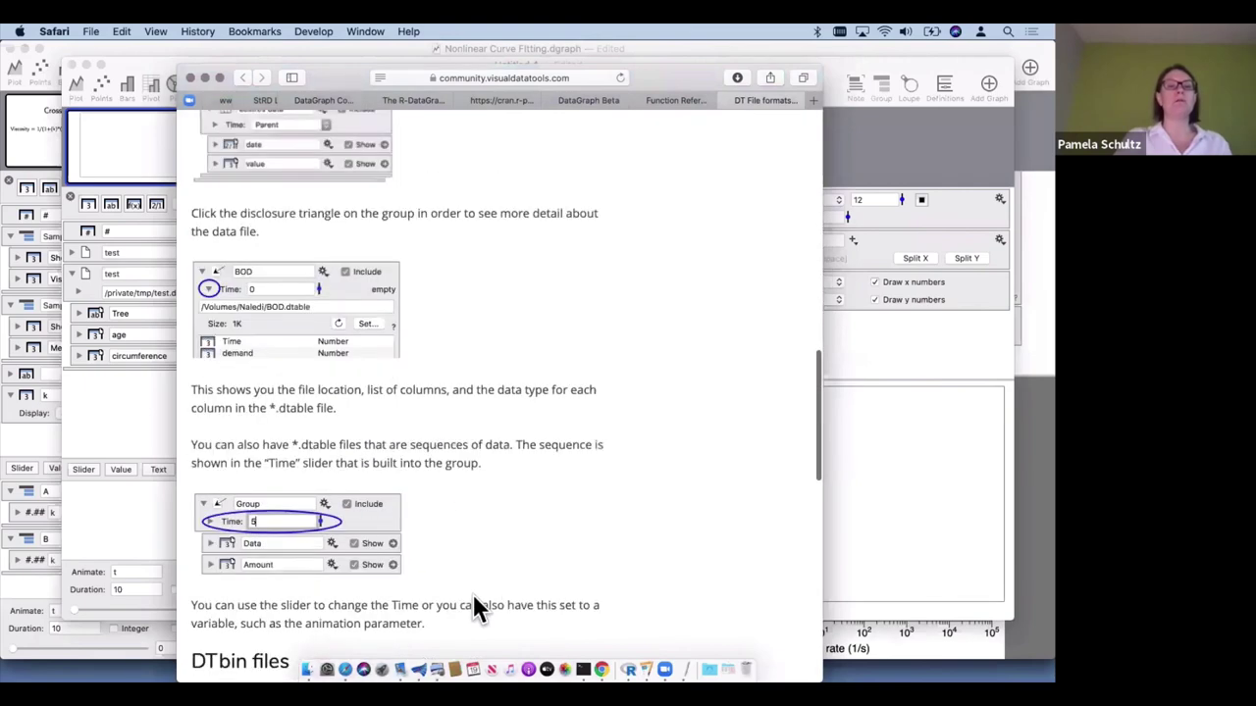
{"action": "scroll", "coordinate": [476, 602], "scroll_direction": "down", "scroll_amount": 4}
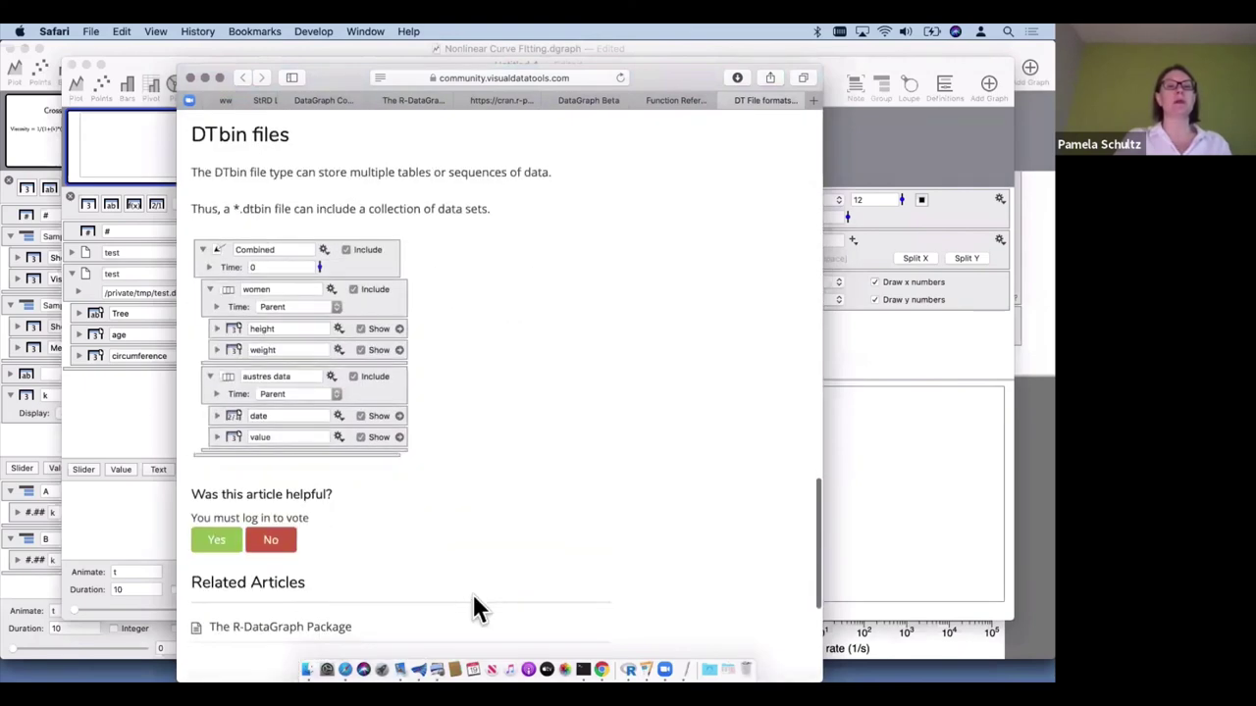
{"action": "scroll", "coordinate": [495, 483], "scroll_direction": "up", "scroll_amount": 20}
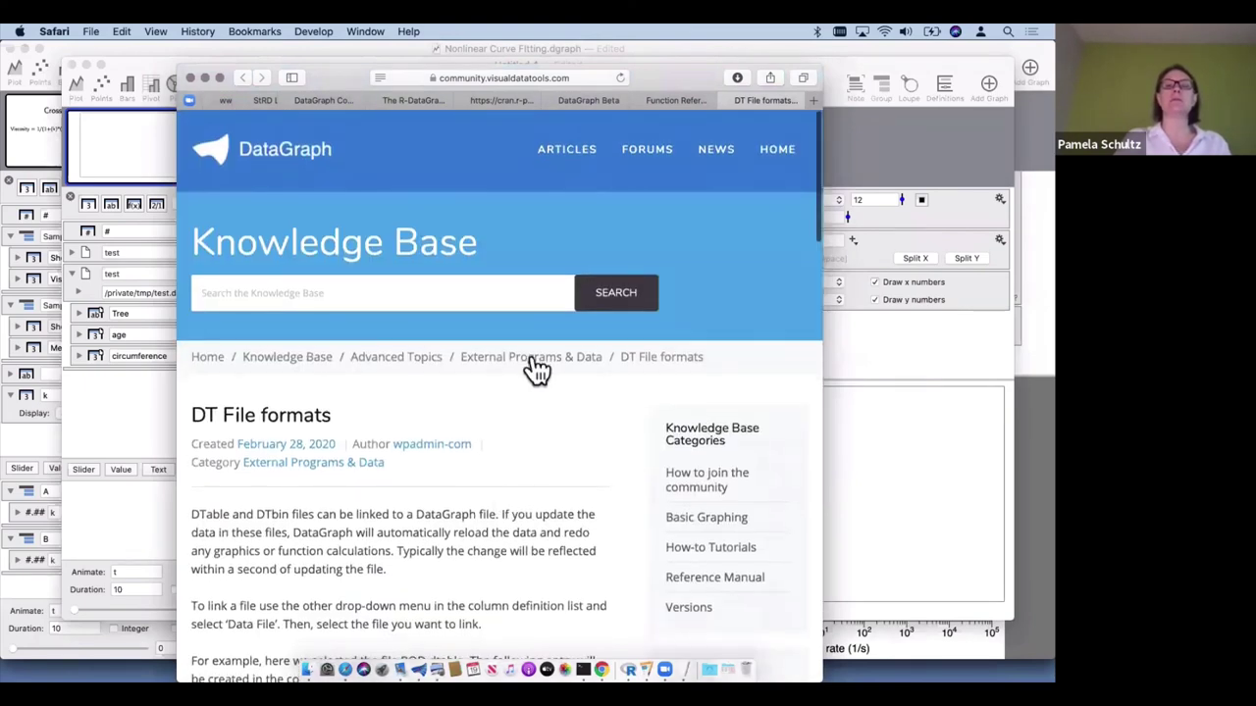
Open The R-DataGraph Package article under External Programs & Data, and read the overview and Example 1's writeDTable command
{"action": "left_click", "coordinate": [535, 363]}
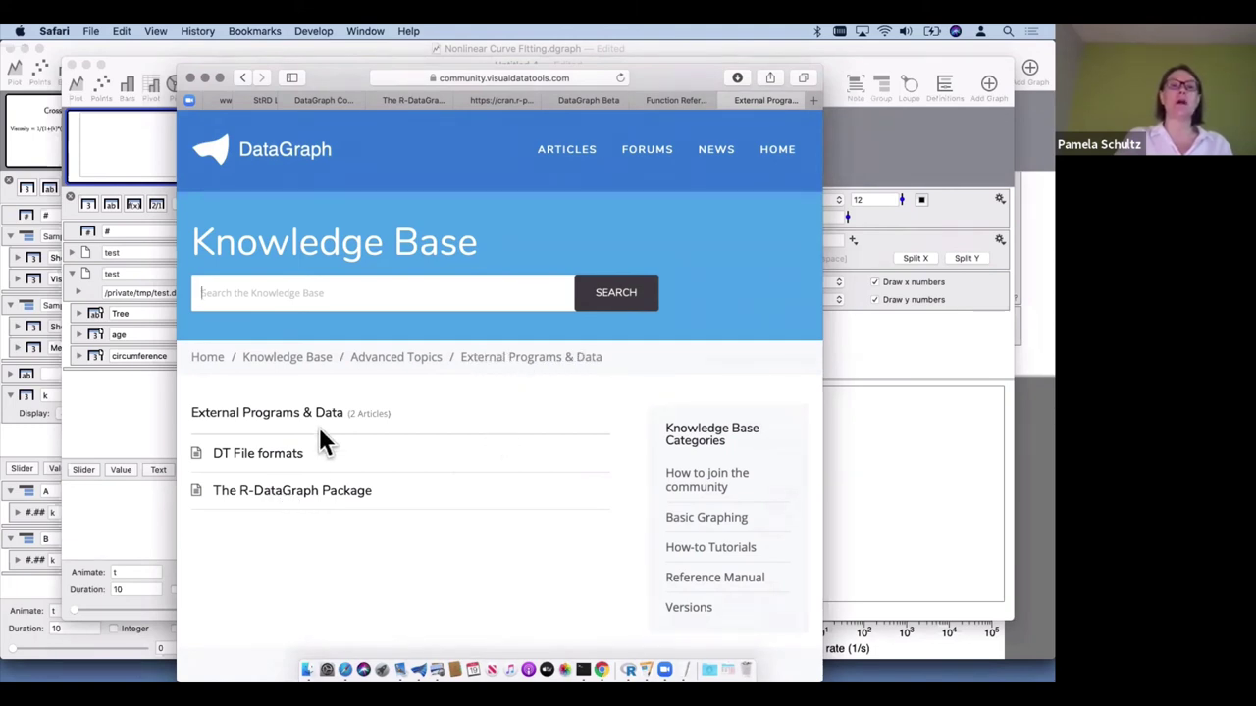
{"action": "left_click", "coordinate": [280, 498]}
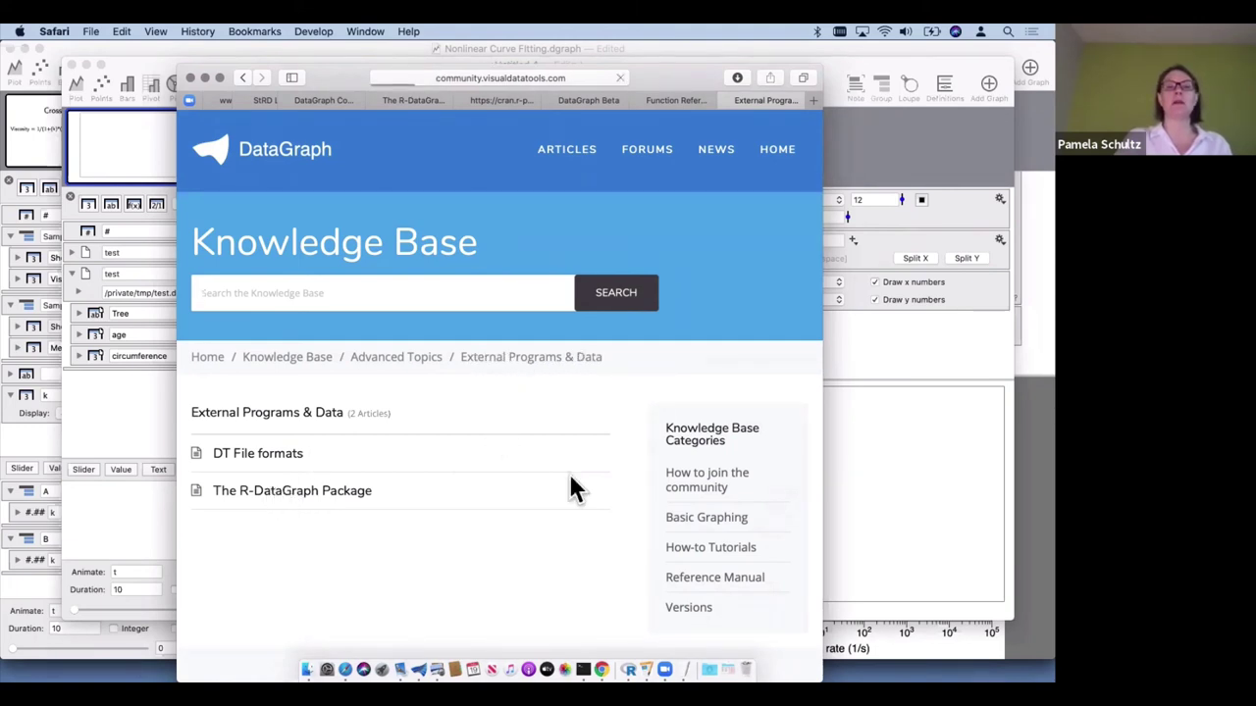
{"action": "scroll", "coordinate": [511, 531], "scroll_direction": "down", "scroll_amount": 2}
{"action": "scroll", "coordinate": [511, 531], "scroll_direction": "down", "scroll_amount": 10}
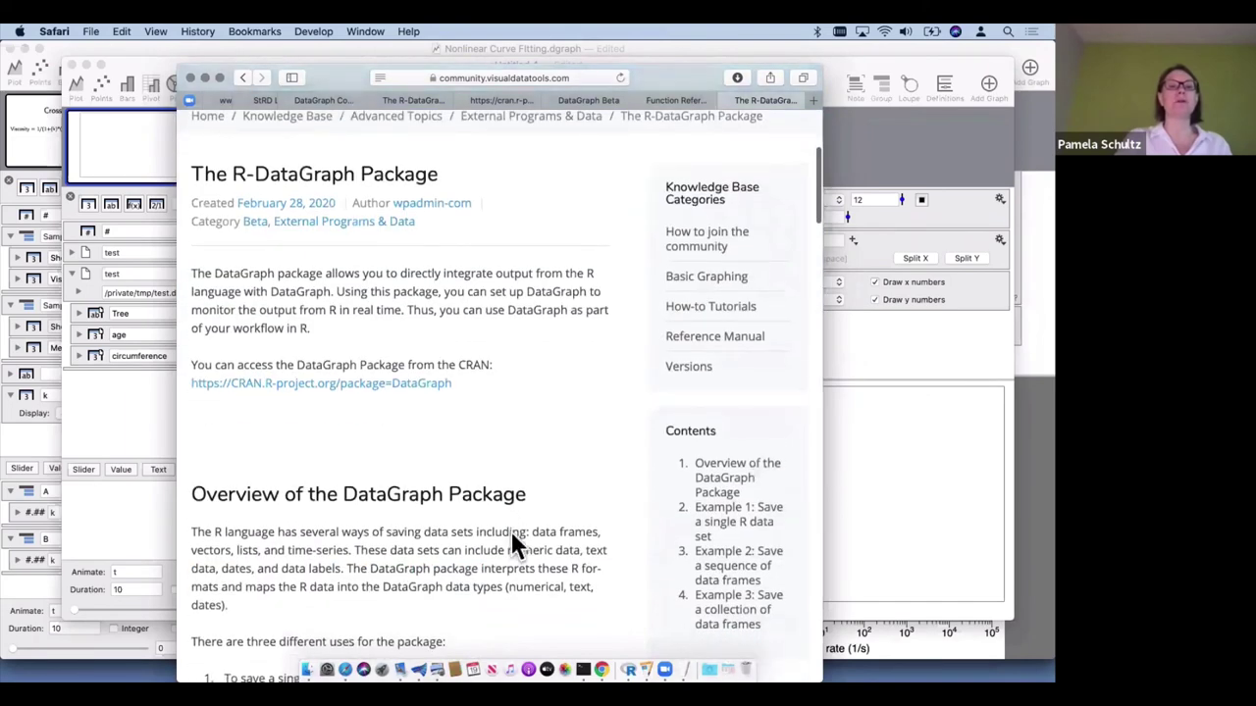
{"action": "scroll", "coordinate": [527, 373], "scroll_direction": "up", "scroll_amount": 2}
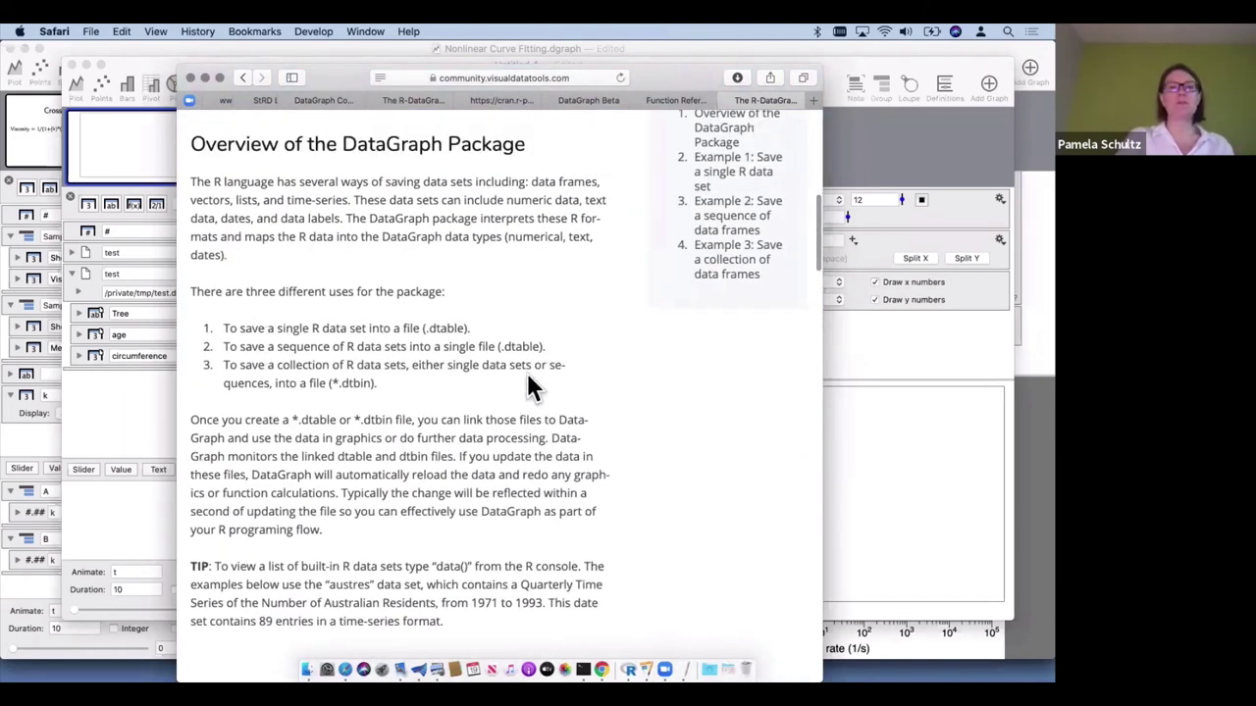
{"action": "scroll", "coordinate": [527, 377], "scroll_direction": "down", "scroll_amount": 12}
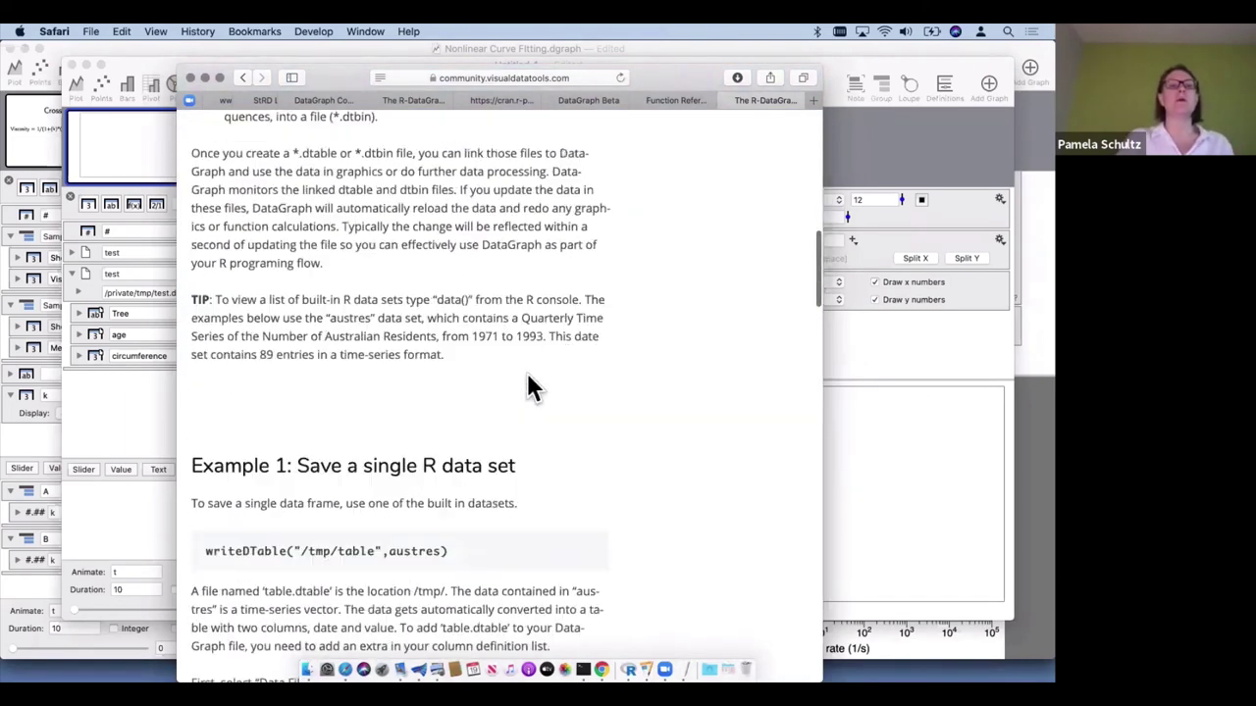
{"action": "scroll", "coordinate": [527, 375], "scroll_direction": "up", "scroll_amount": 1}
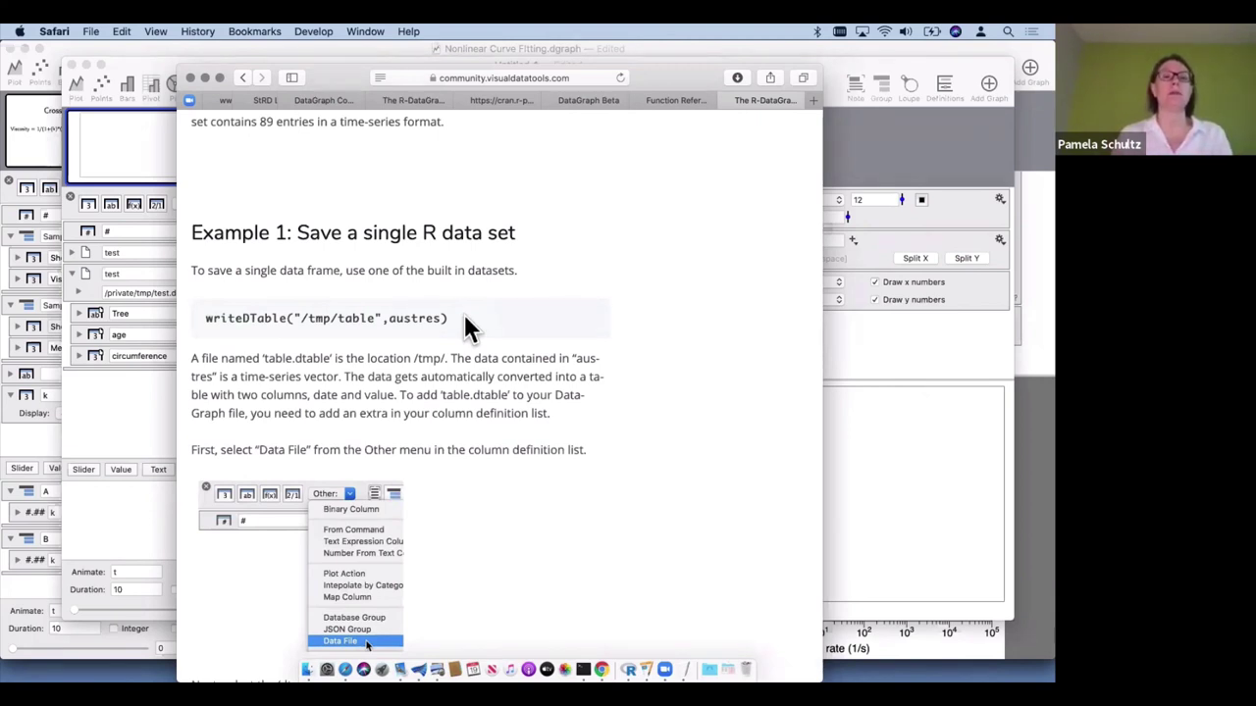
{"action": "left_click_drag", "start_coordinate": [459, 315], "coordinate": [197, 312]}
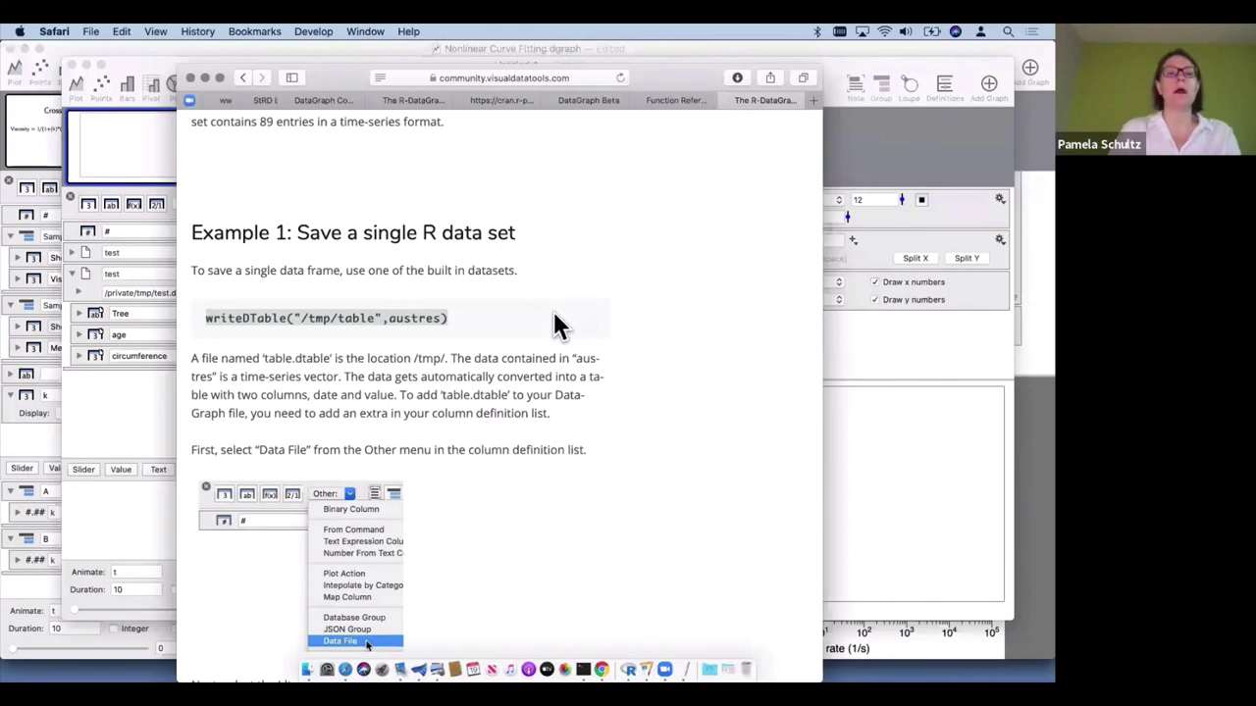
{"action": "left_click", "coordinate": [479, 327]}
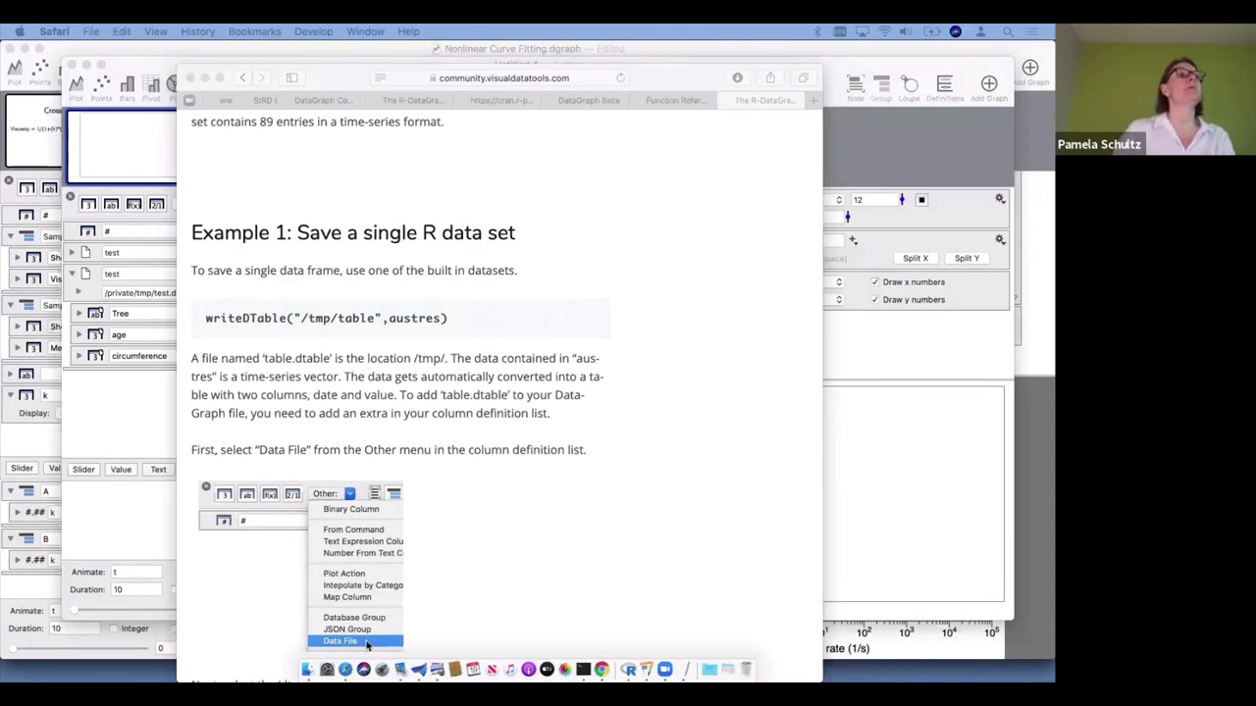
Switch to the R Console and rerun writeDTable("/tmp/table",austres)
{"action": "left_click", "coordinate": [419, 669]}
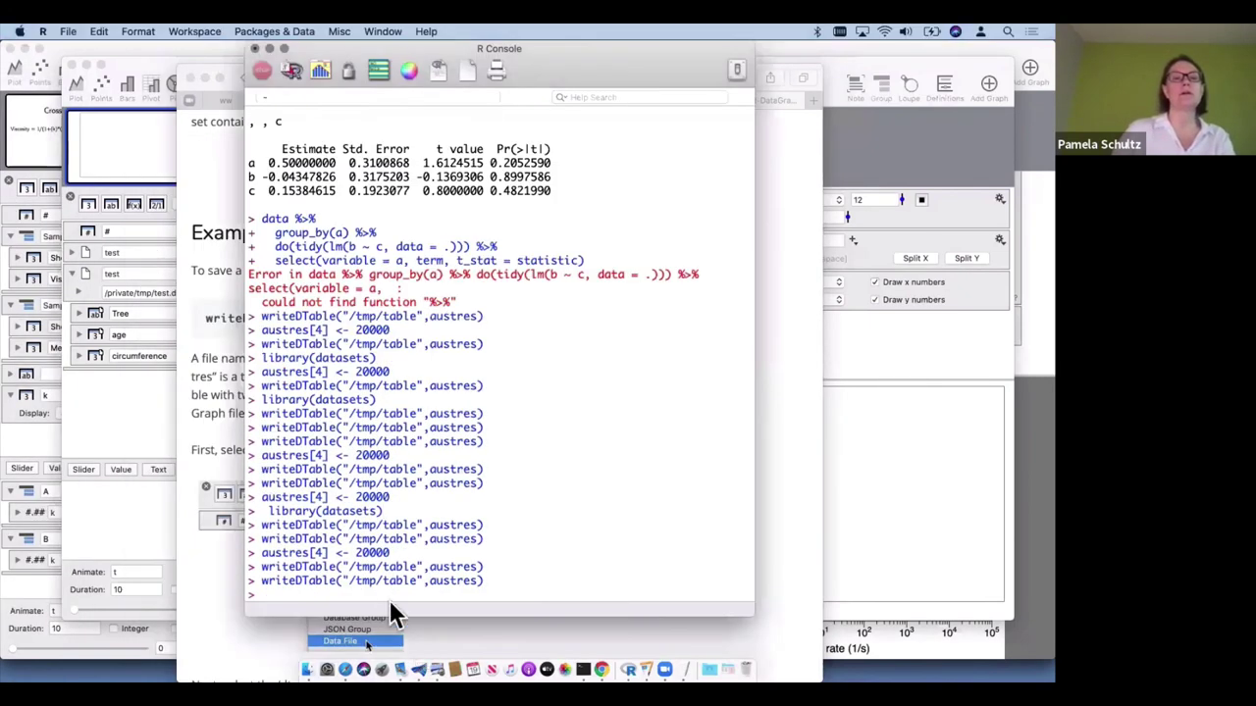
{"action": "key", "text": "Up"}
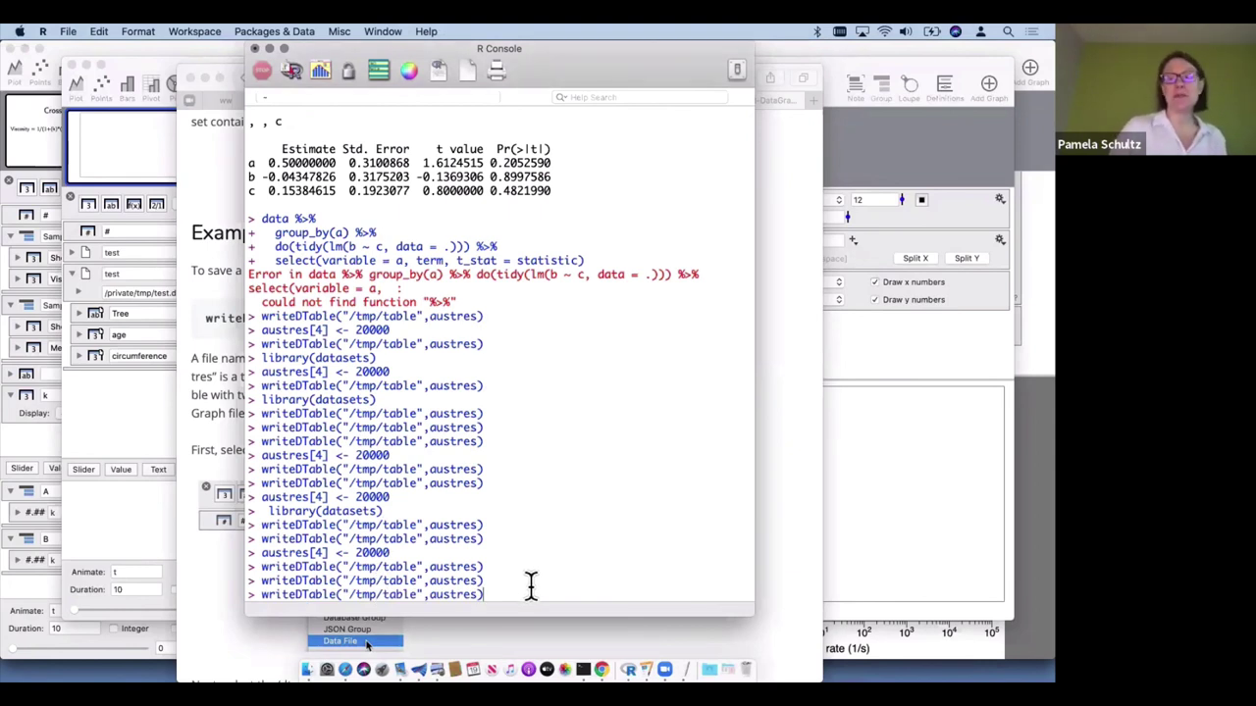
{"action": "key", "text": "Return"}
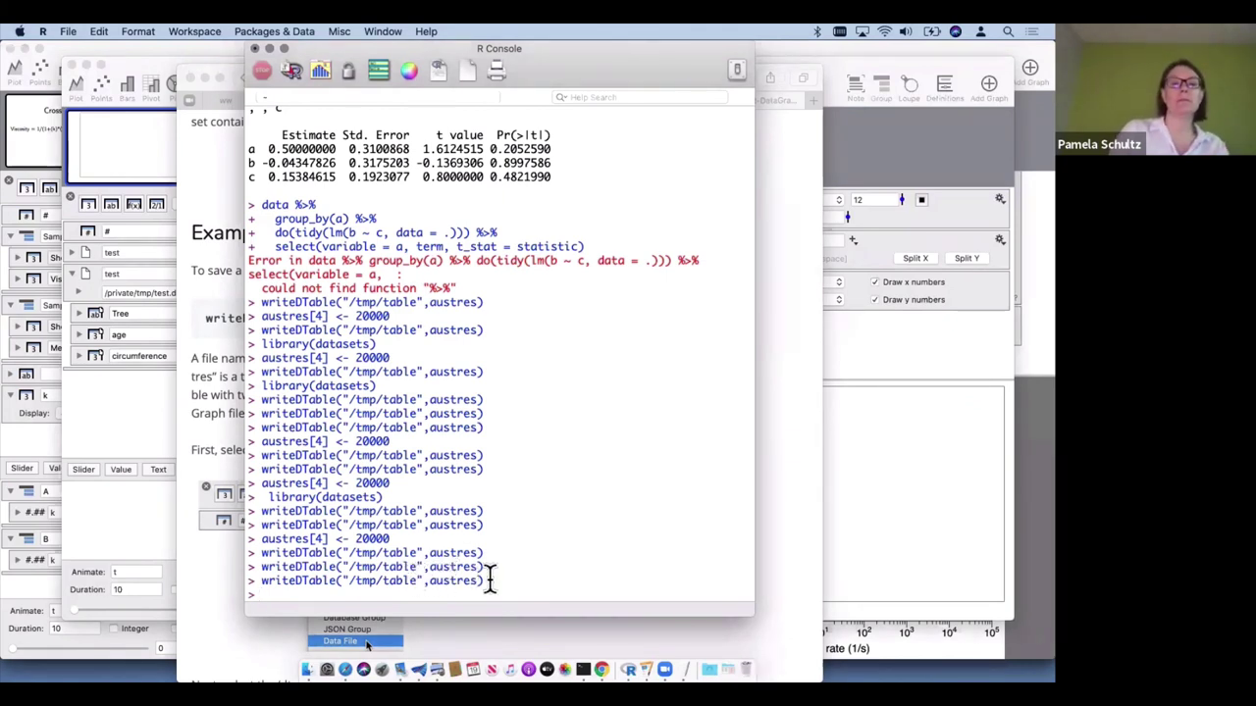
Export the austres data set to a new file by running writeDTable("/tmp/tablenew",austres)
{"action": "left_click_drag", "start_coordinate": [487, 580], "coordinate": [261, 579]}
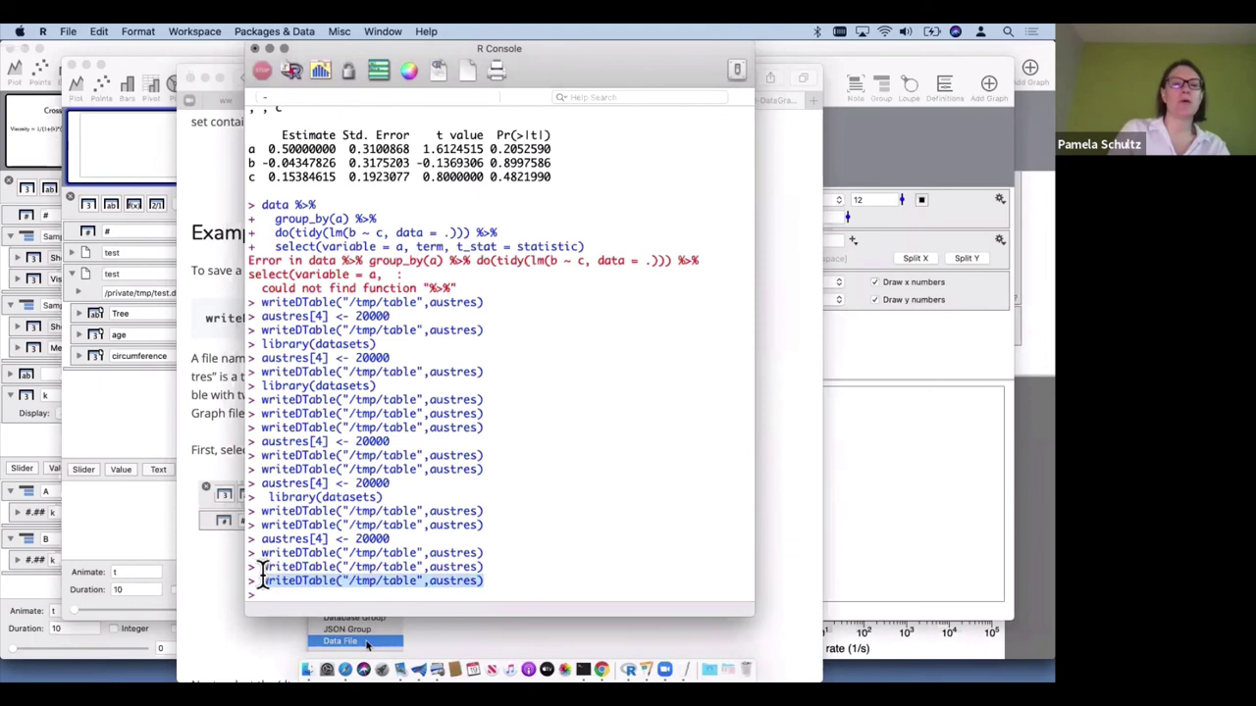
{"action": "left_click", "coordinate": [329, 587]}
{"action": "key", "text": "Up"}
{"action": "left_click", "coordinate": [422, 595]}
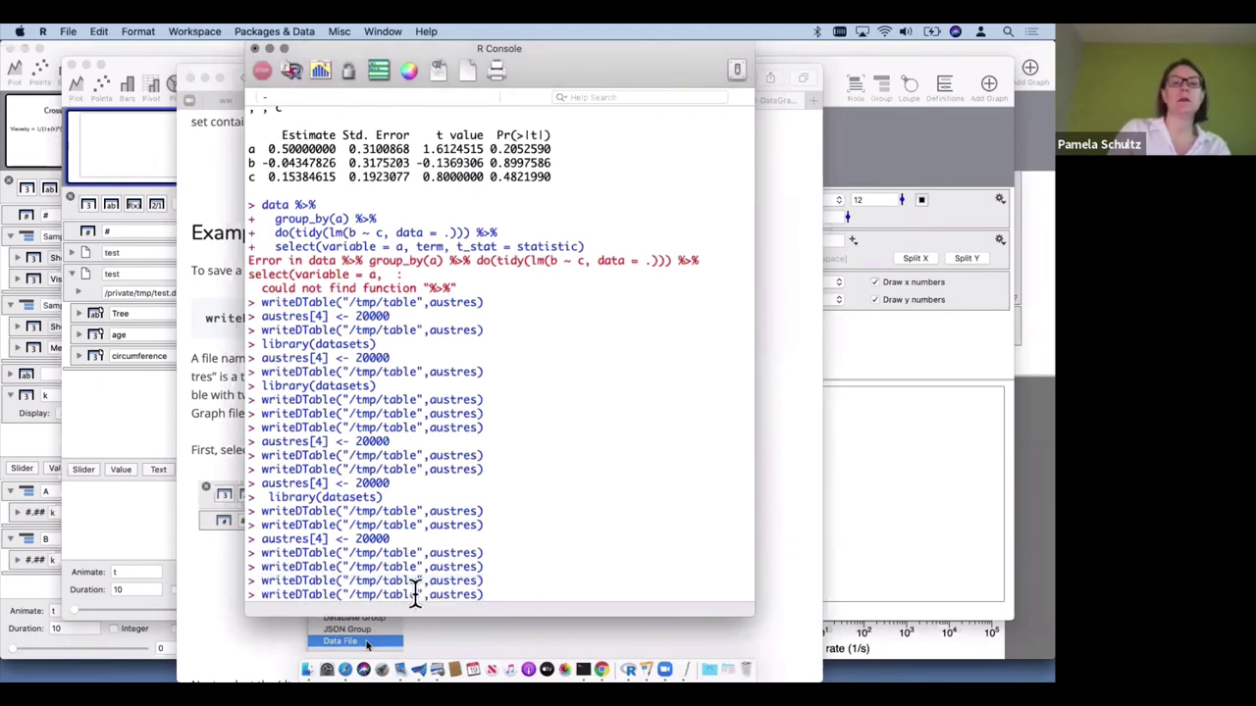
{"action": "type", "text": "new"}
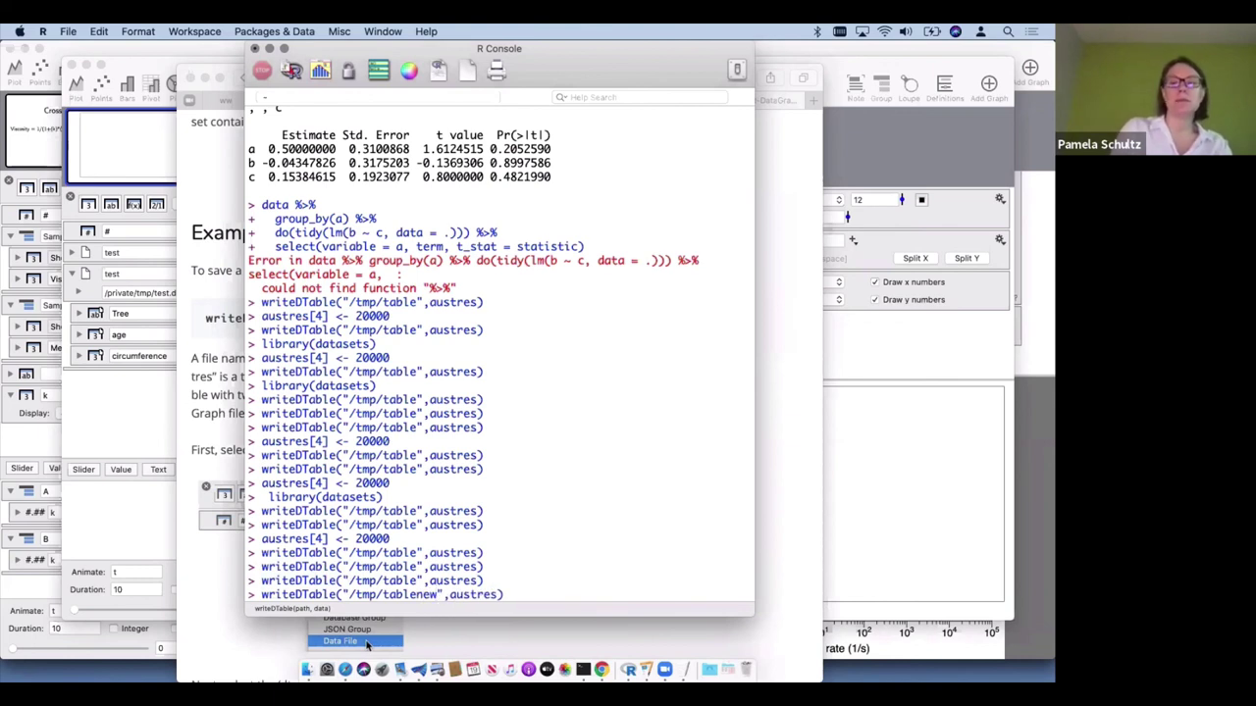
{"action": "left_click", "coordinate": [529, 592]}
{"action": "key", "text": "Return"}
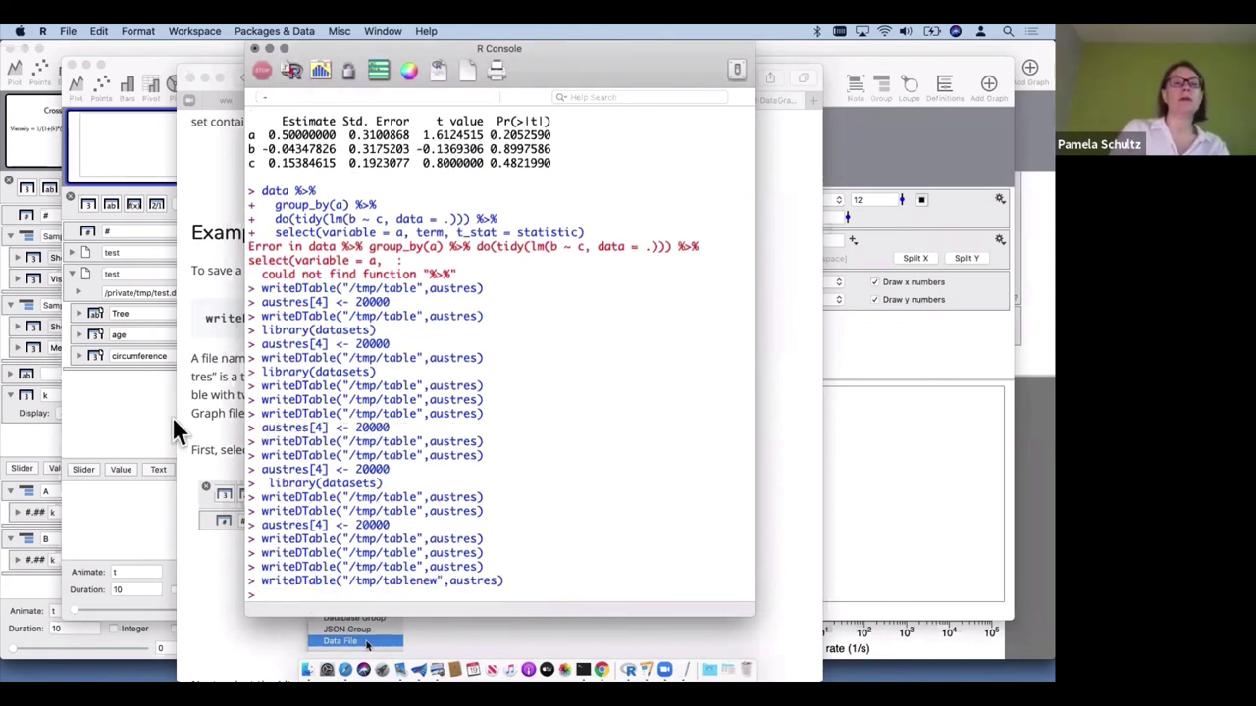
Switch to the Untitled 4 DataGraph document and link tablenew.dtable from the tmp folder as a data file
{"action": "left_click", "coordinate": [189, 295]}
{"action": "left_click", "coordinate": [214, 203]}
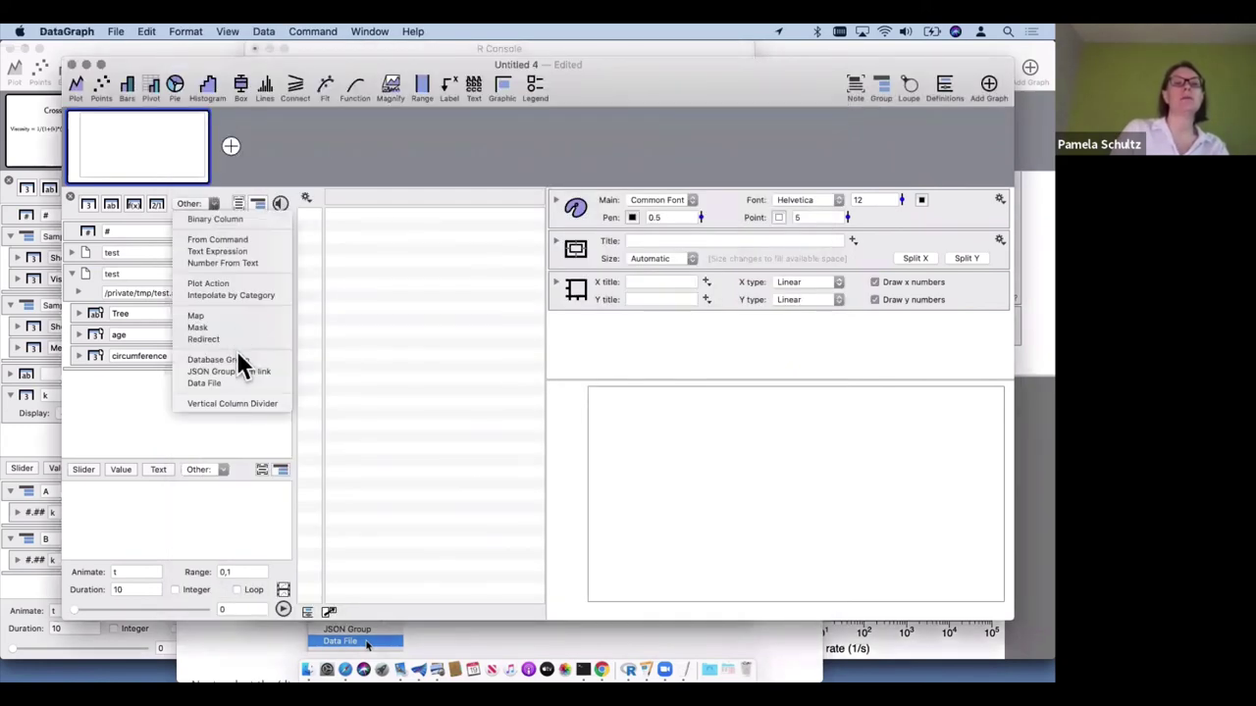
{"action": "left_click", "coordinate": [231, 383]}
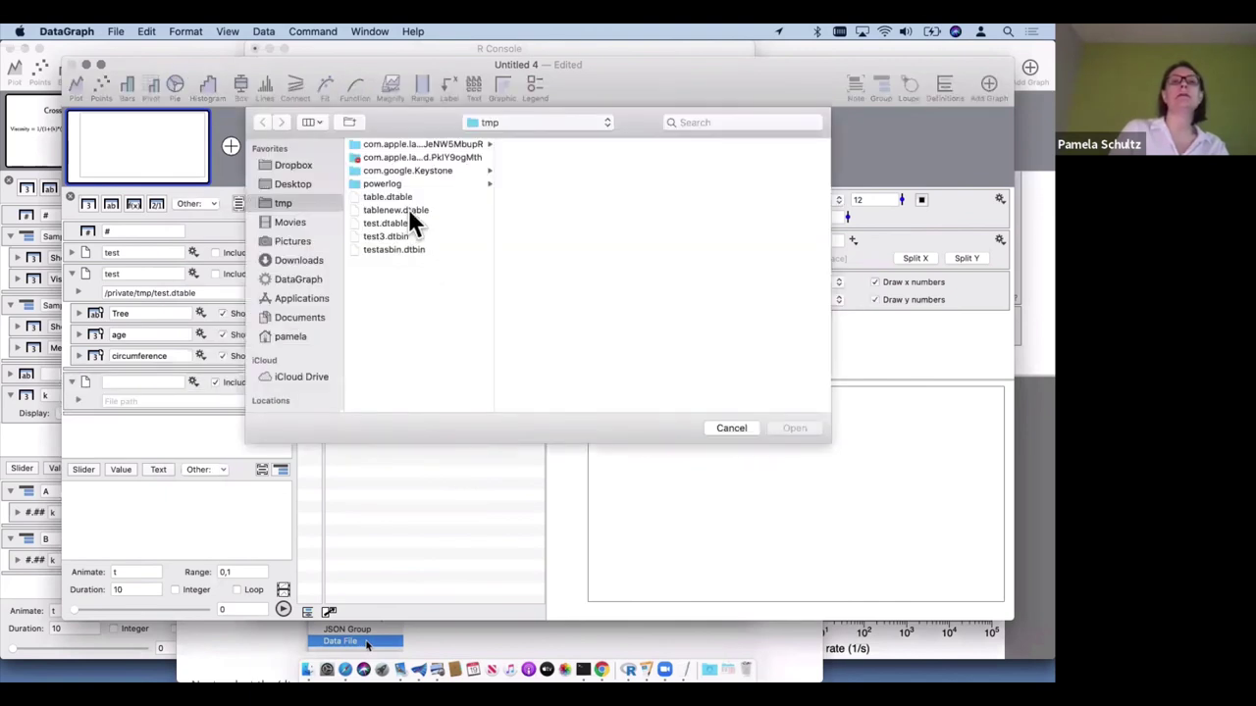
{"action": "left_click", "coordinate": [409, 209]}
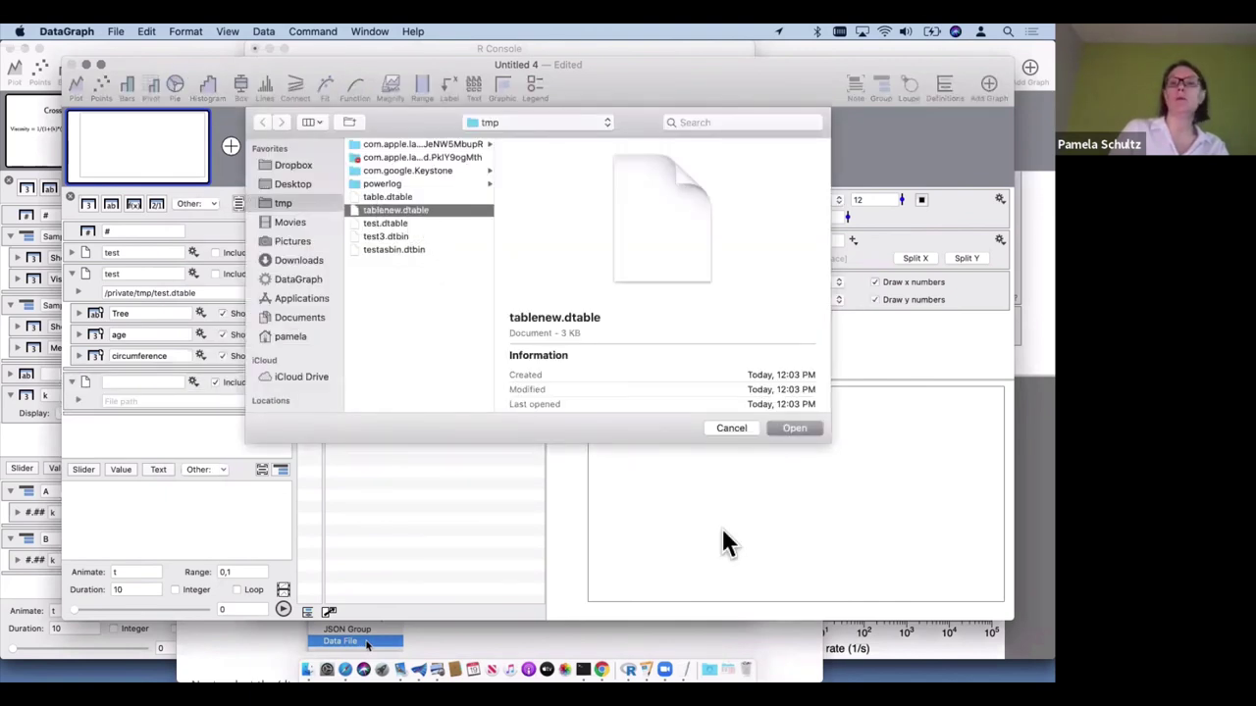
{"action": "left_click", "coordinate": [795, 428]}
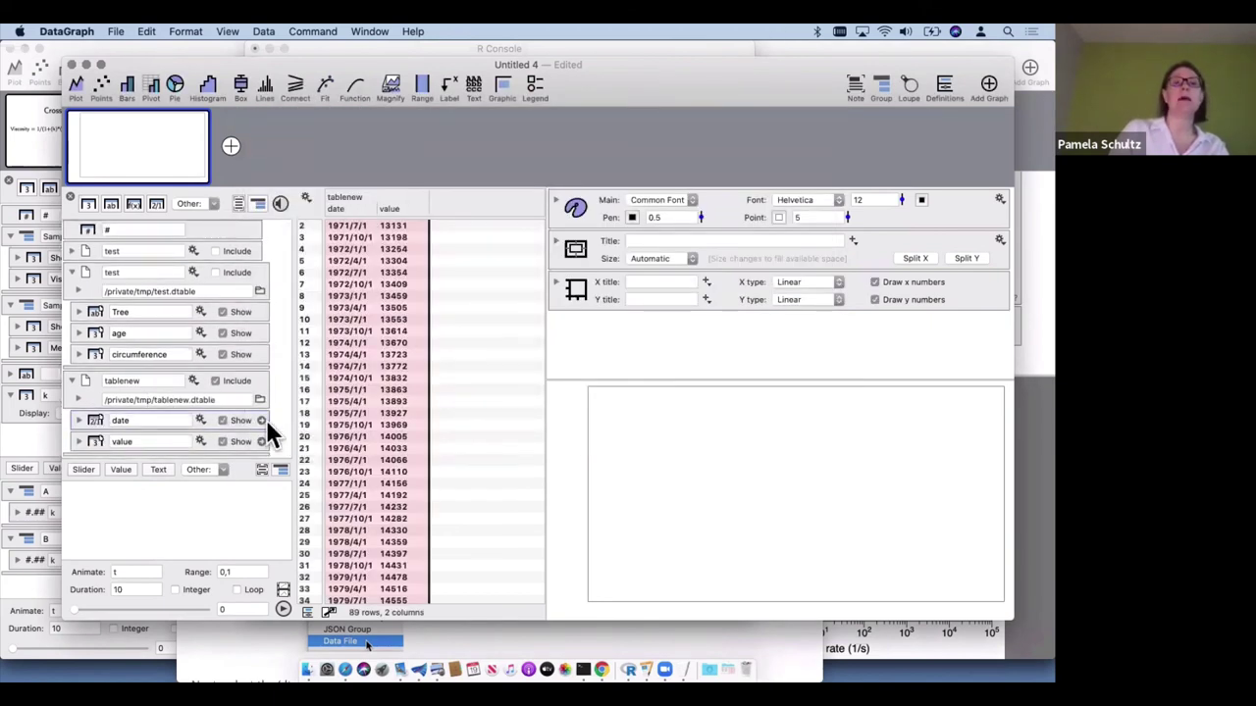
Create a line plot of the tablenew data with date on X and value on Y
{"action": "left_click", "coordinate": [355, 208]}
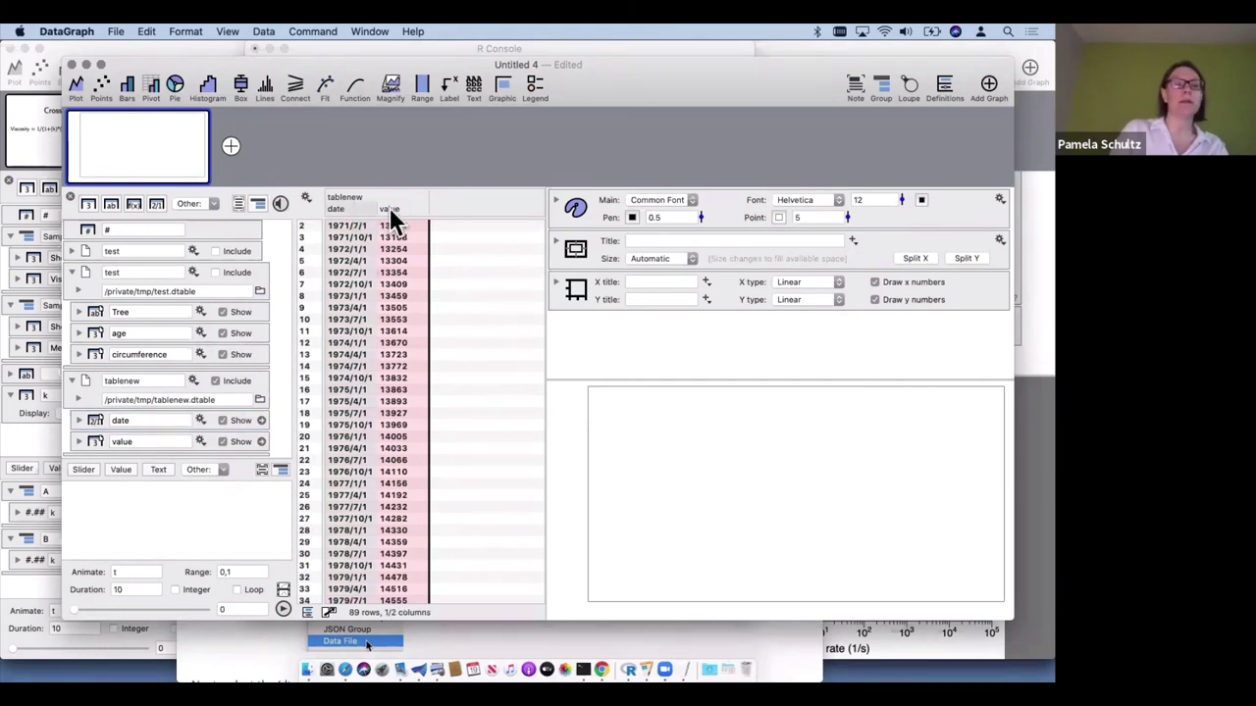
{"action": "left_click", "coordinate": [397, 209], "text": "shift"}
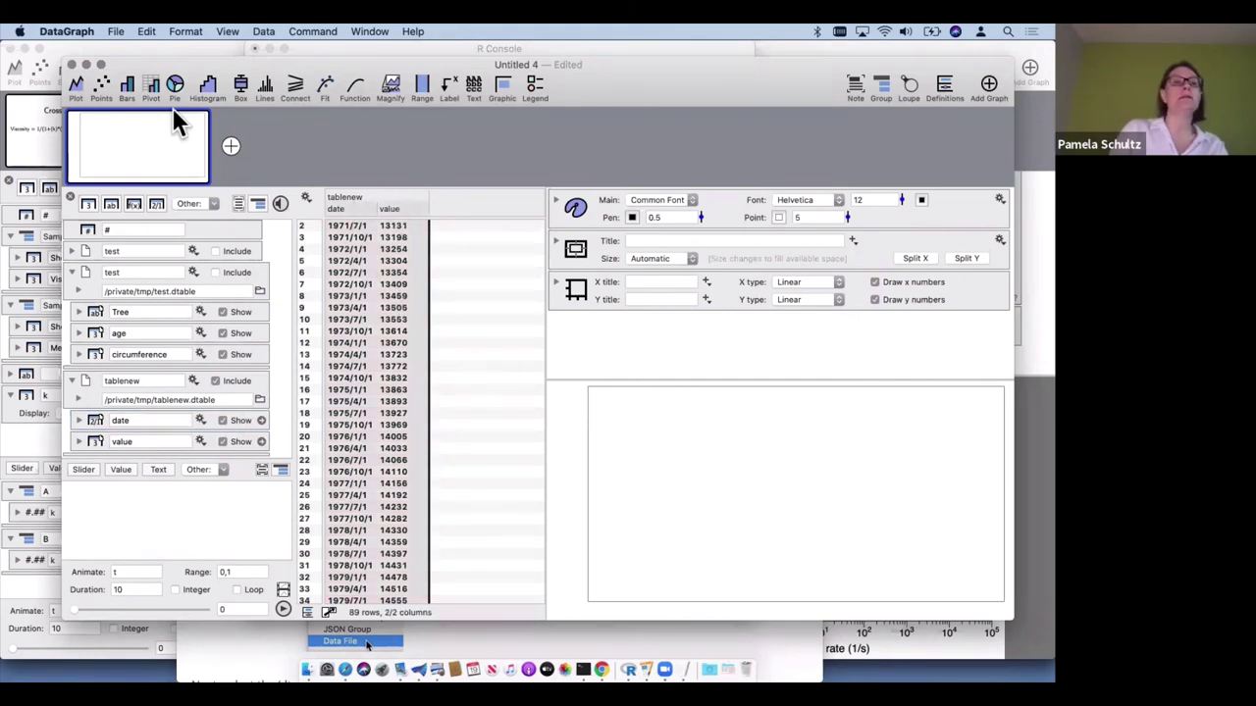
{"action": "left_click", "coordinate": [79, 84]}
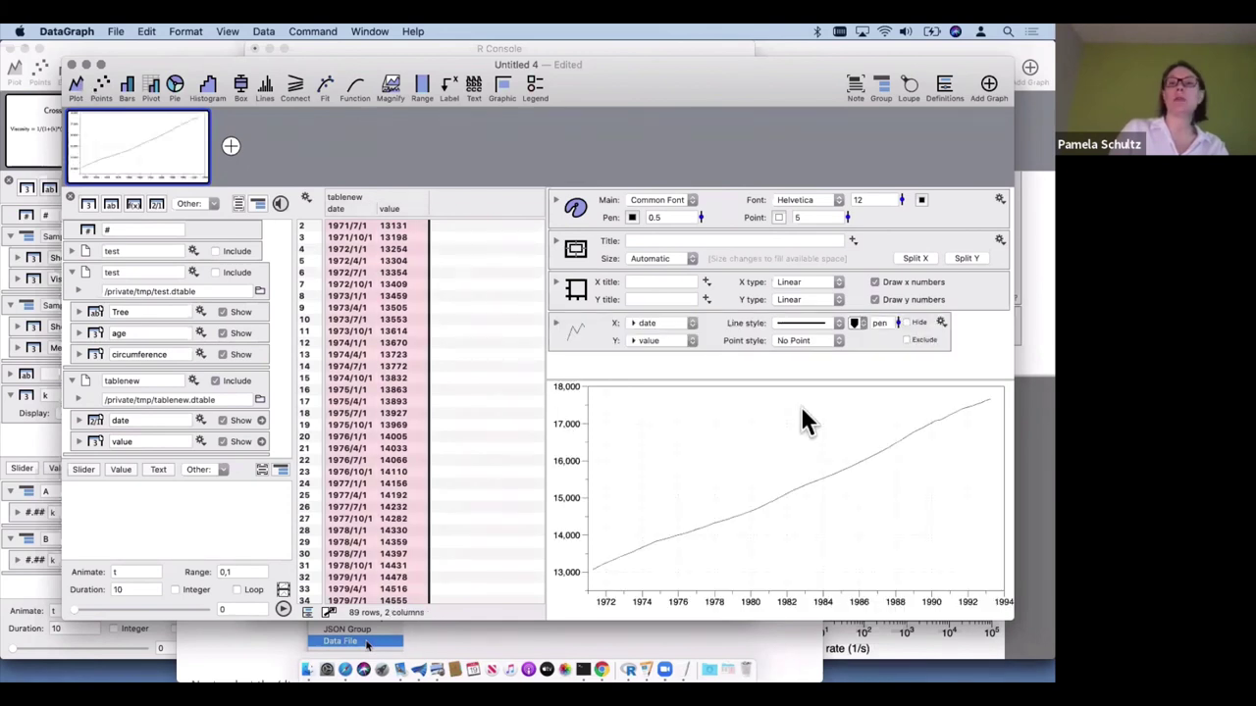
{"action": "left_click", "coordinate": [489, 391]}
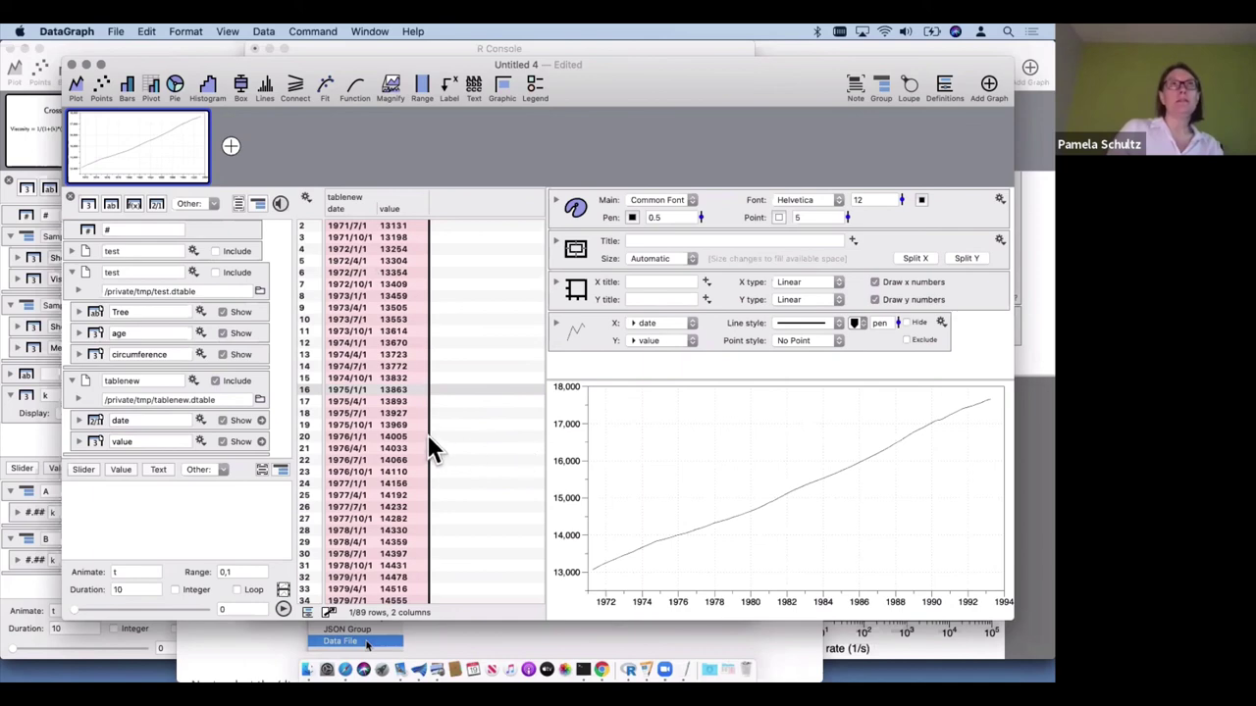
Separate the graph into its own window, then bring up the R Console and arrange the two side by side
{"action": "left_click", "coordinate": [312, 31]}
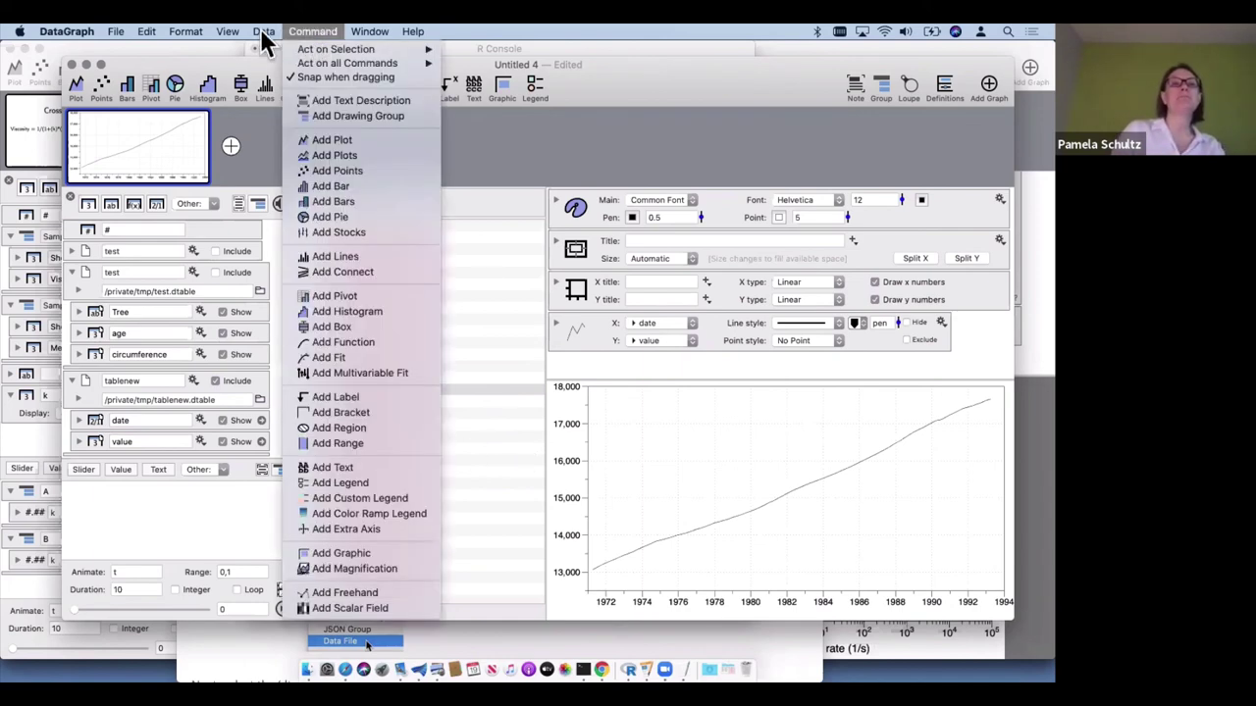
{"action": "mouse_move", "coordinate": [231, 32]}
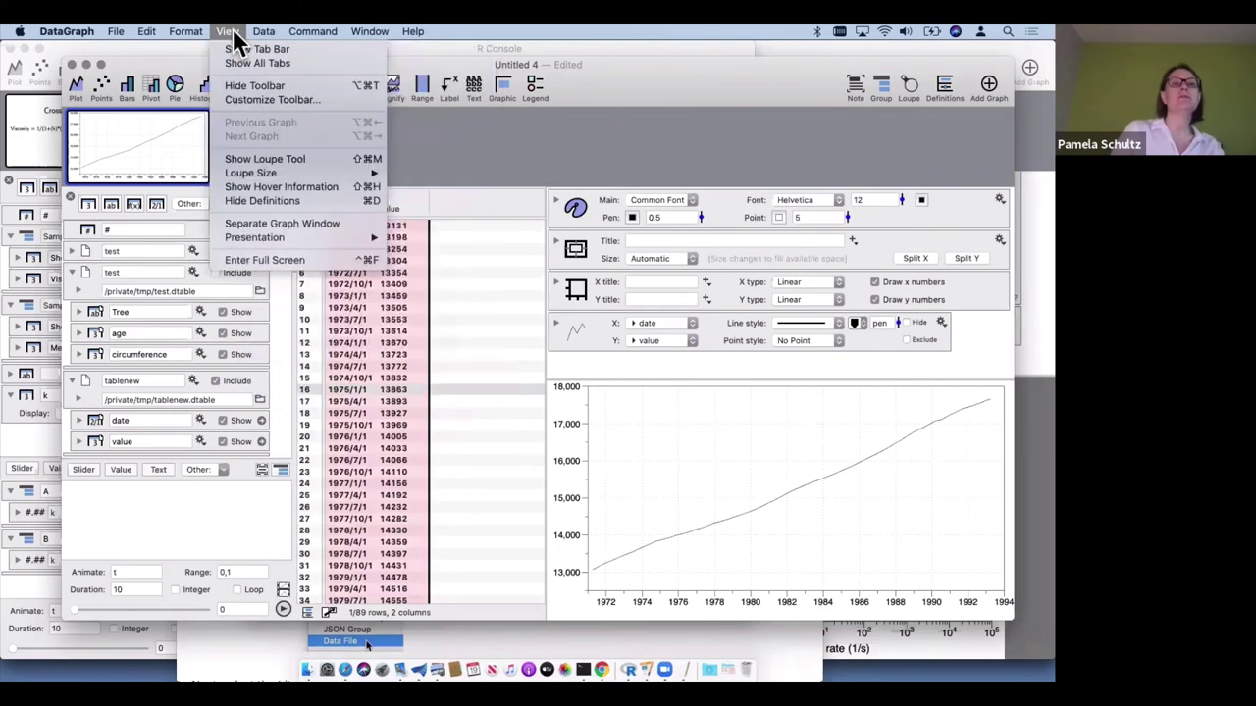
{"action": "key", "text": "Return"}
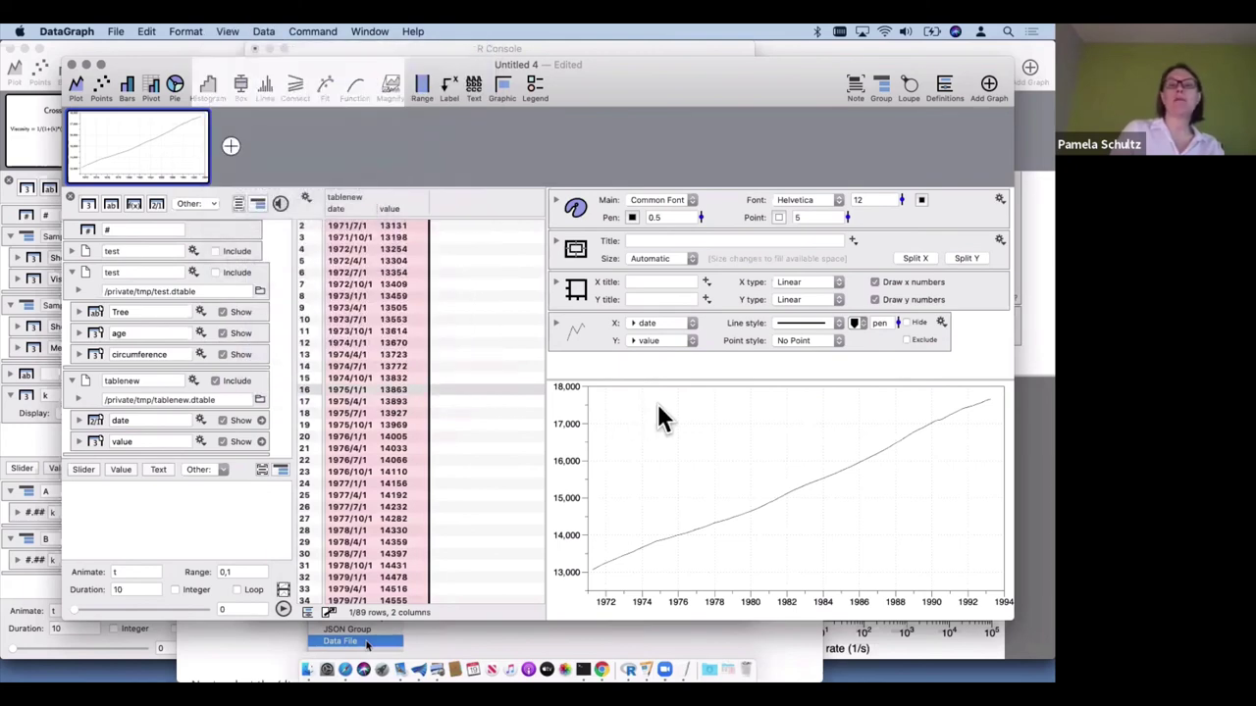
{"action": "left_click_drag", "start_coordinate": [723, 371], "coordinate": [197, 107]}
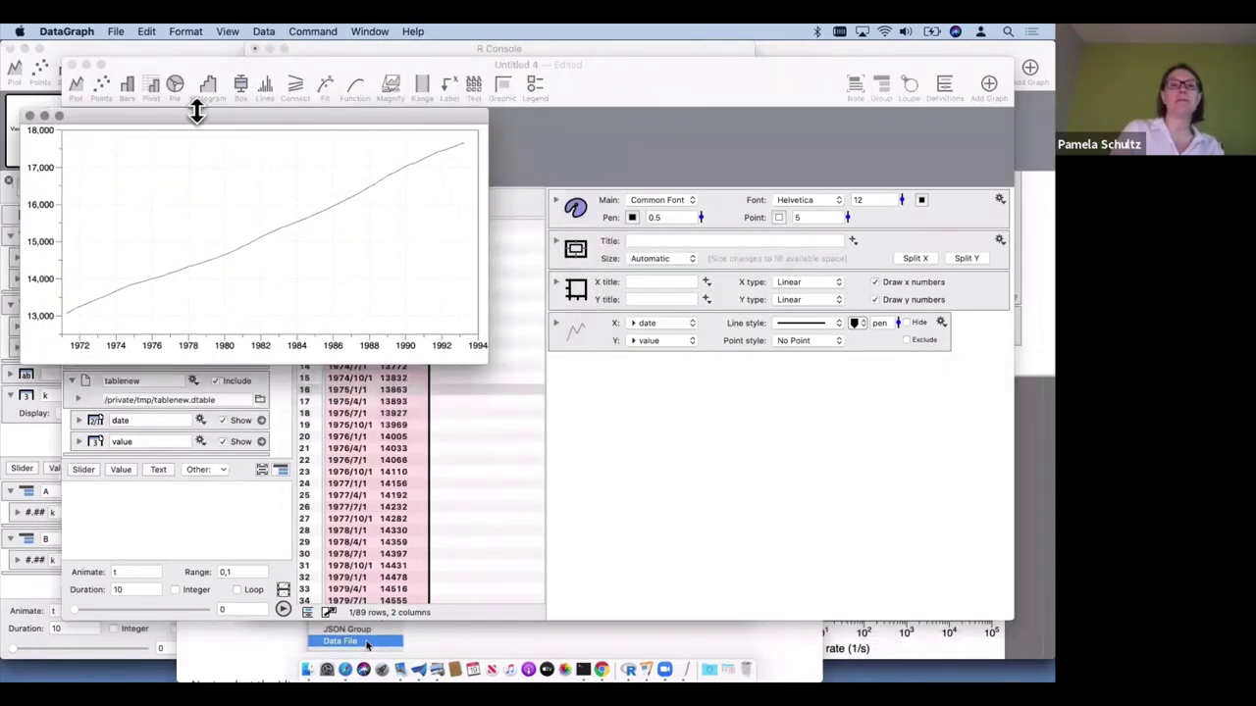
{"action": "left_click", "coordinate": [627, 669]}
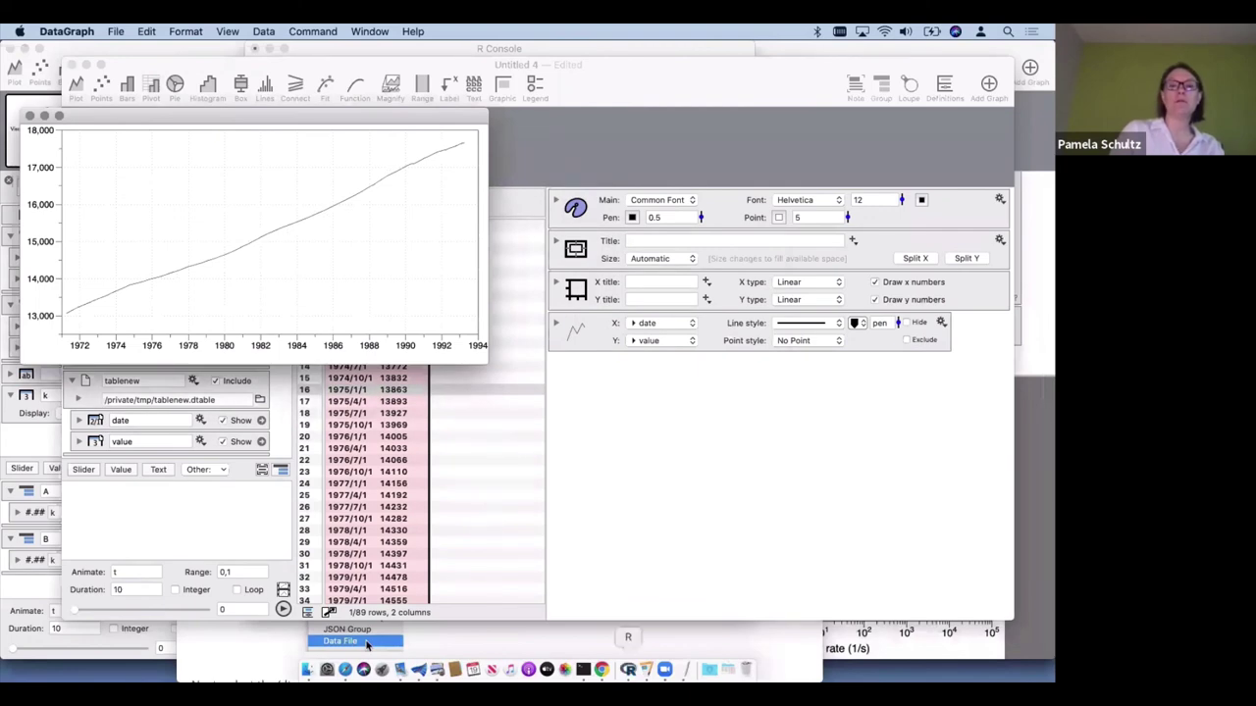
{"action": "left_click_drag", "start_coordinate": [355, 48], "coordinate": [628, 48]}
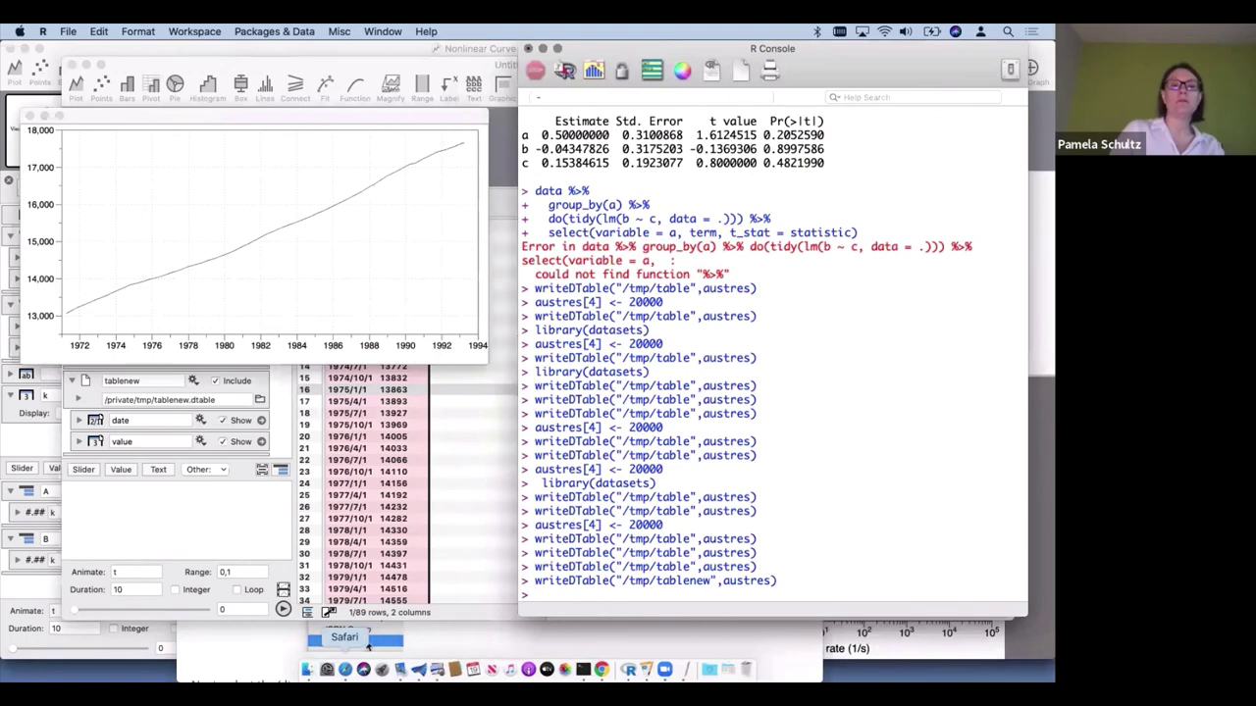
Copy austres[4] <- 20000 from Example 1 of the R-DataGraph article in Safari and run it in the R Console
{"action": "left_click", "coordinate": [345, 669]}
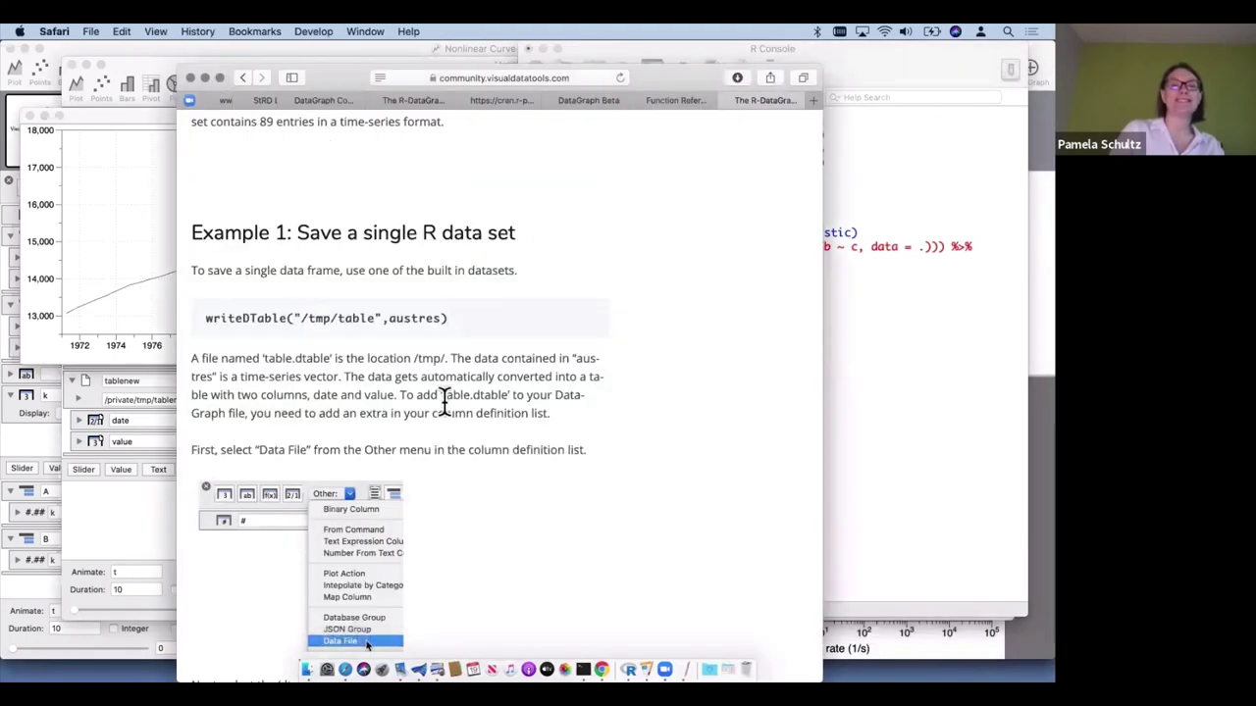
{"action": "scroll", "coordinate": [451, 393], "scroll_direction": "down", "scroll_amount": 10}
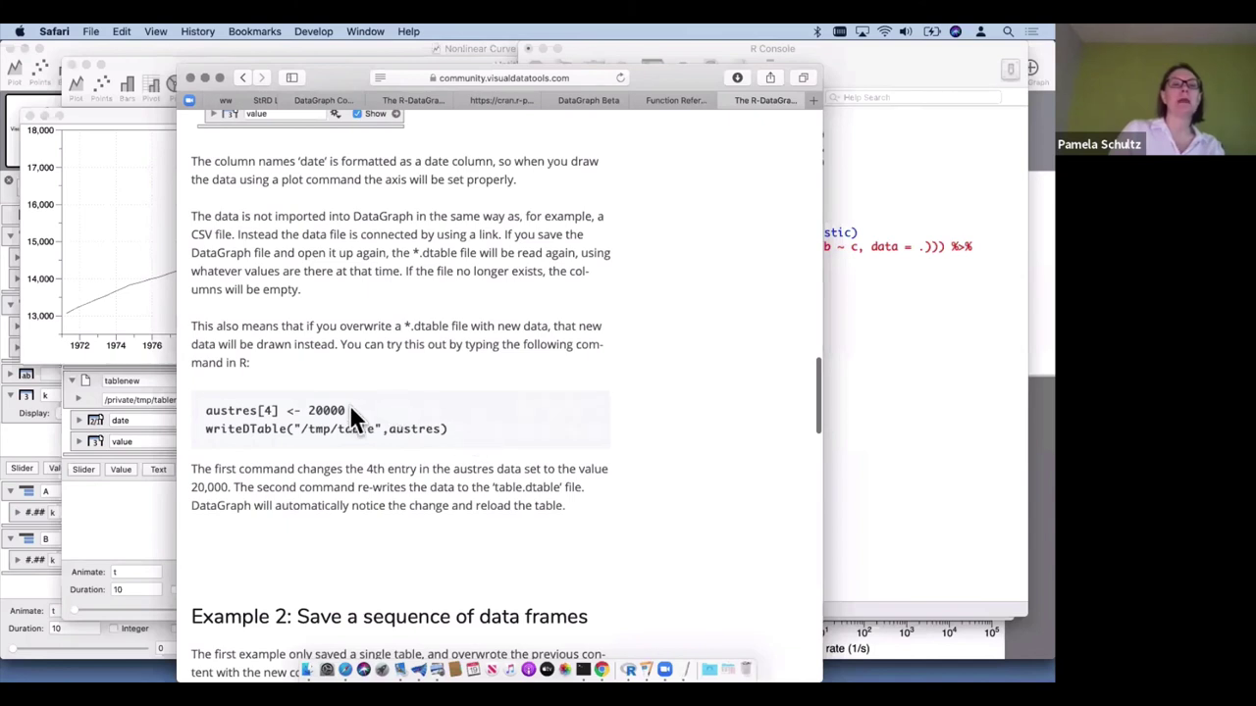
{"action": "left_click_drag", "start_coordinate": [349, 410], "coordinate": [204, 410]}
{"action": "key", "text": "super+c"}
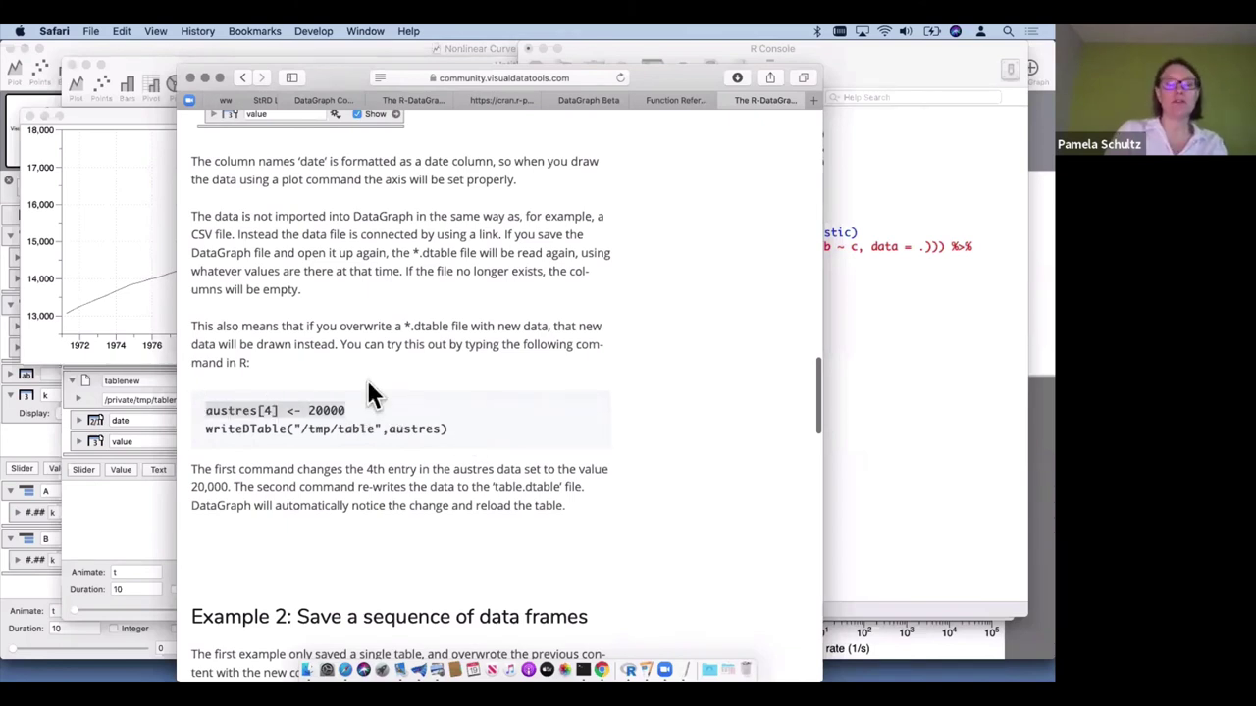
{"action": "left_click", "coordinate": [899, 431]}
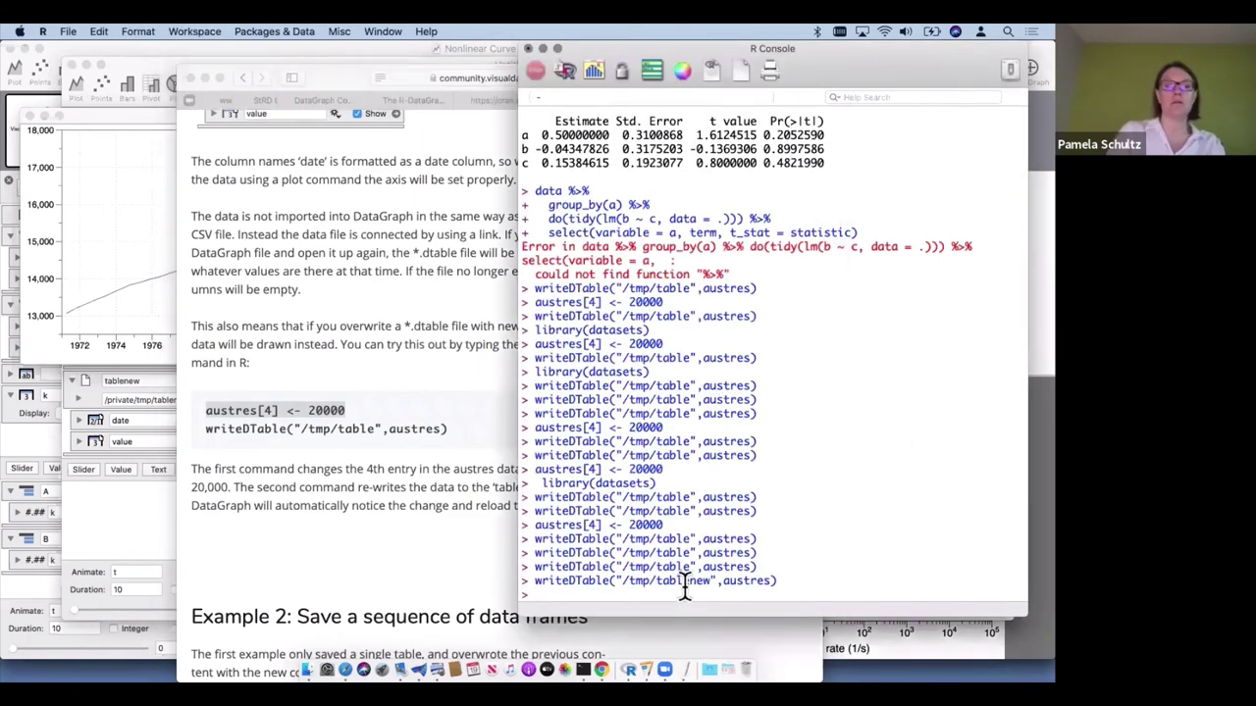
{"action": "key", "text": "super+v"}
{"action": "key", "text": "Return"}
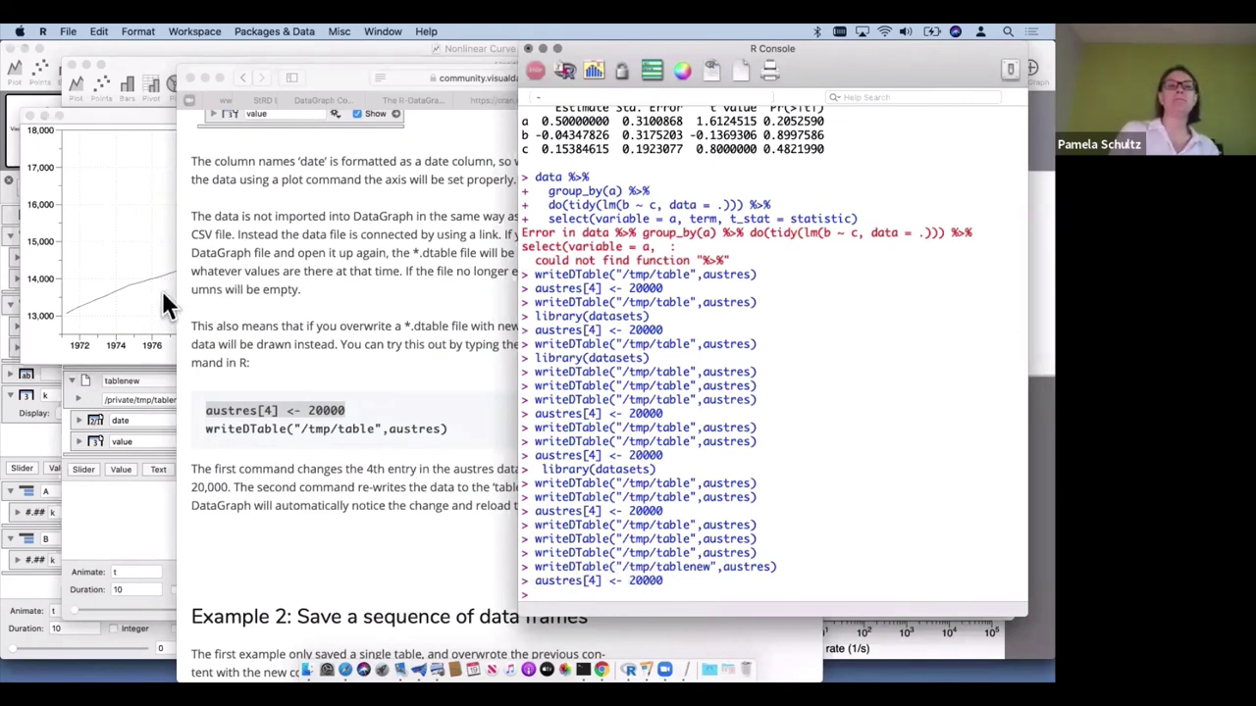
Bring the separate graph window into view and rerun writeDTable("/tmp/tablenew",austres) in the R Console
{"action": "key", "text": "super+Tab"}
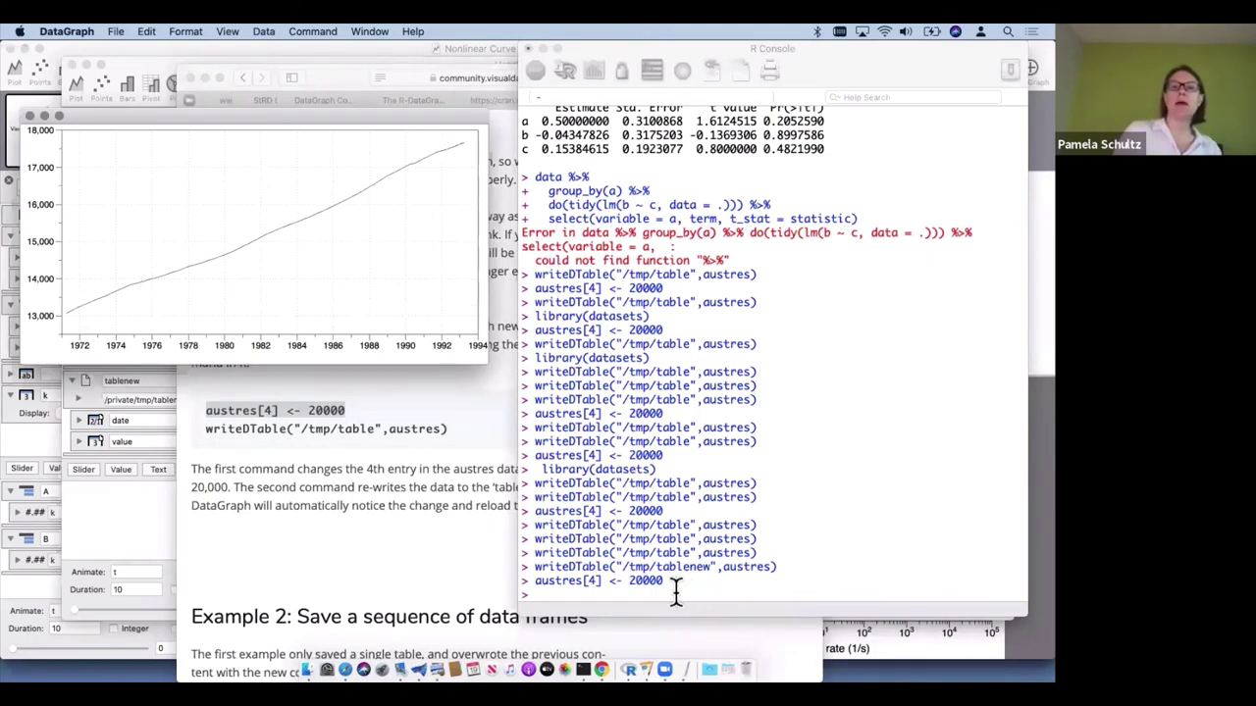
{"action": "left_click", "coordinate": [676, 592]}
{"action": "key", "text": "Up"}
{"action": "key", "text": "Up"}
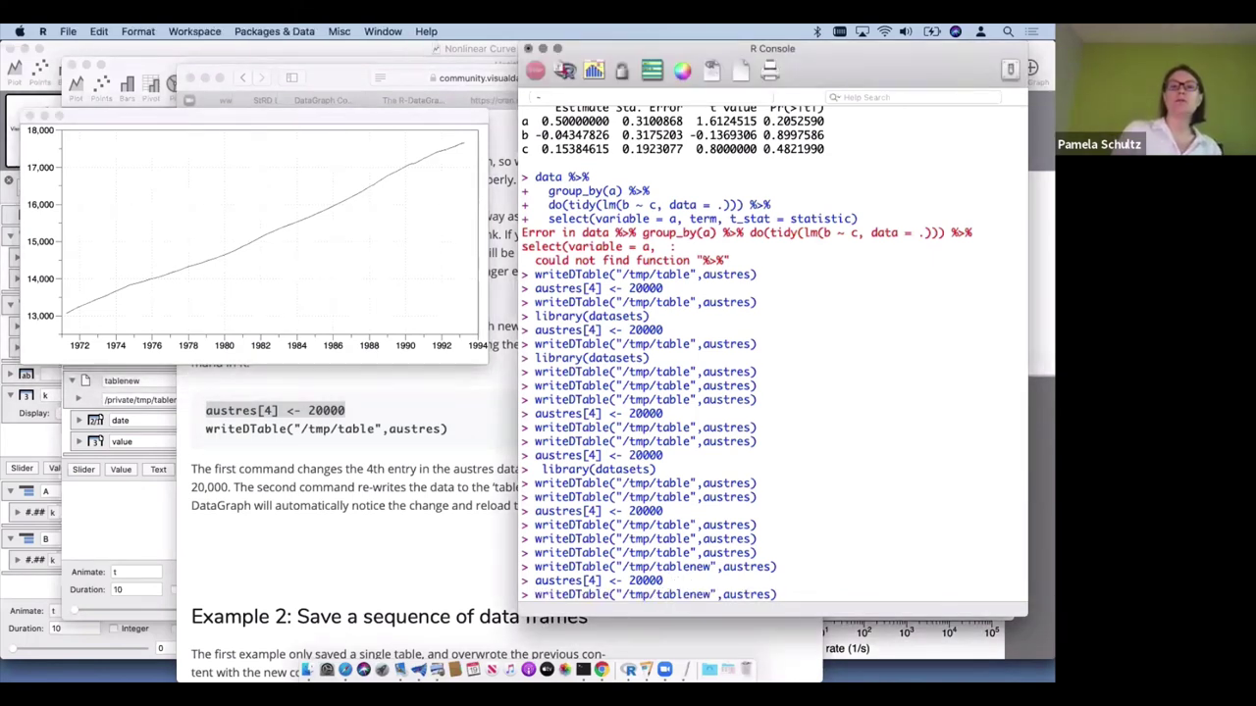
{"action": "key", "text": "Return"}
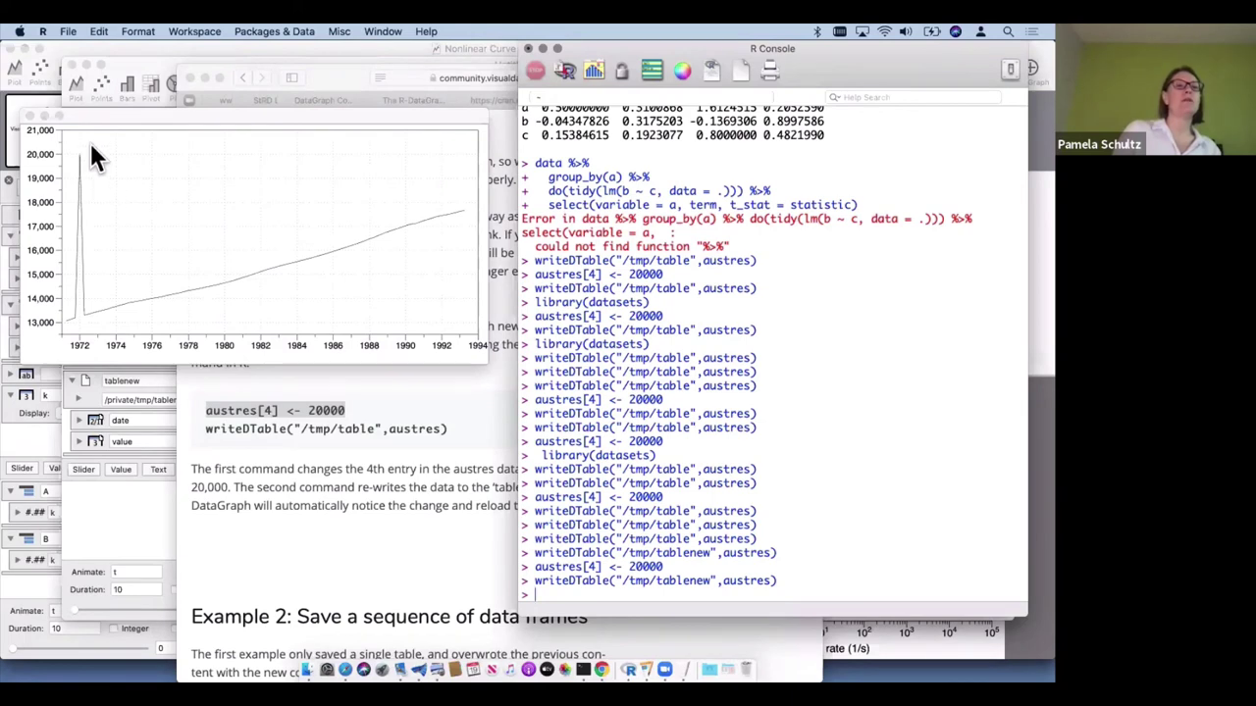
Bring the separate graph window forward and reposition it clear of the R Console
{"action": "left_click", "coordinate": [79, 163]}
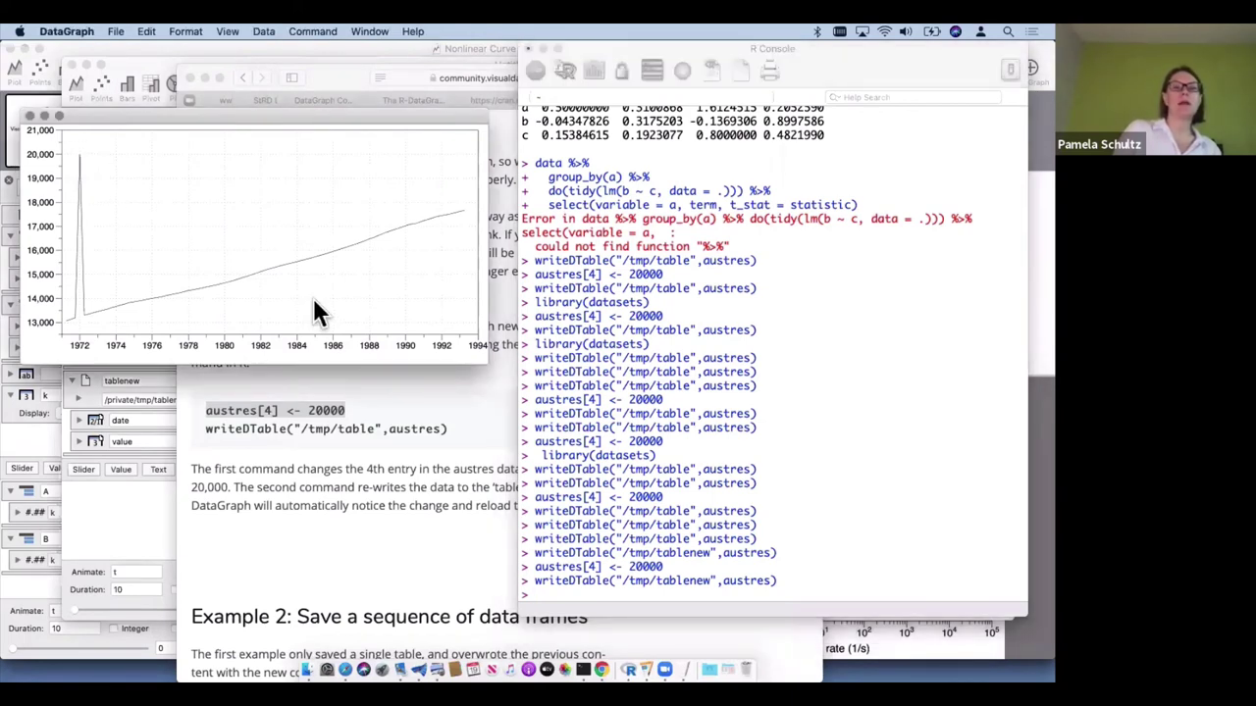
{"action": "left_click_drag", "start_coordinate": [263, 112], "coordinate": [443, 163]}
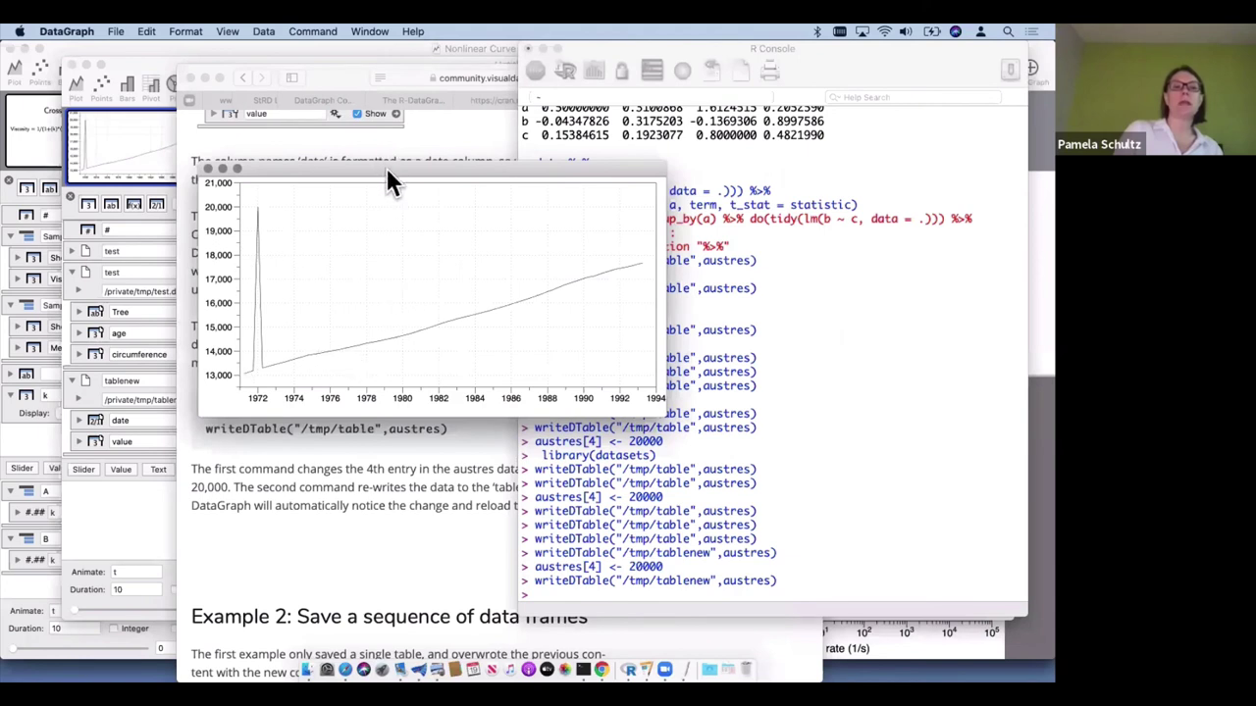
{"action": "left_click_drag", "start_coordinate": [386, 168], "coordinate": [302, 156]}
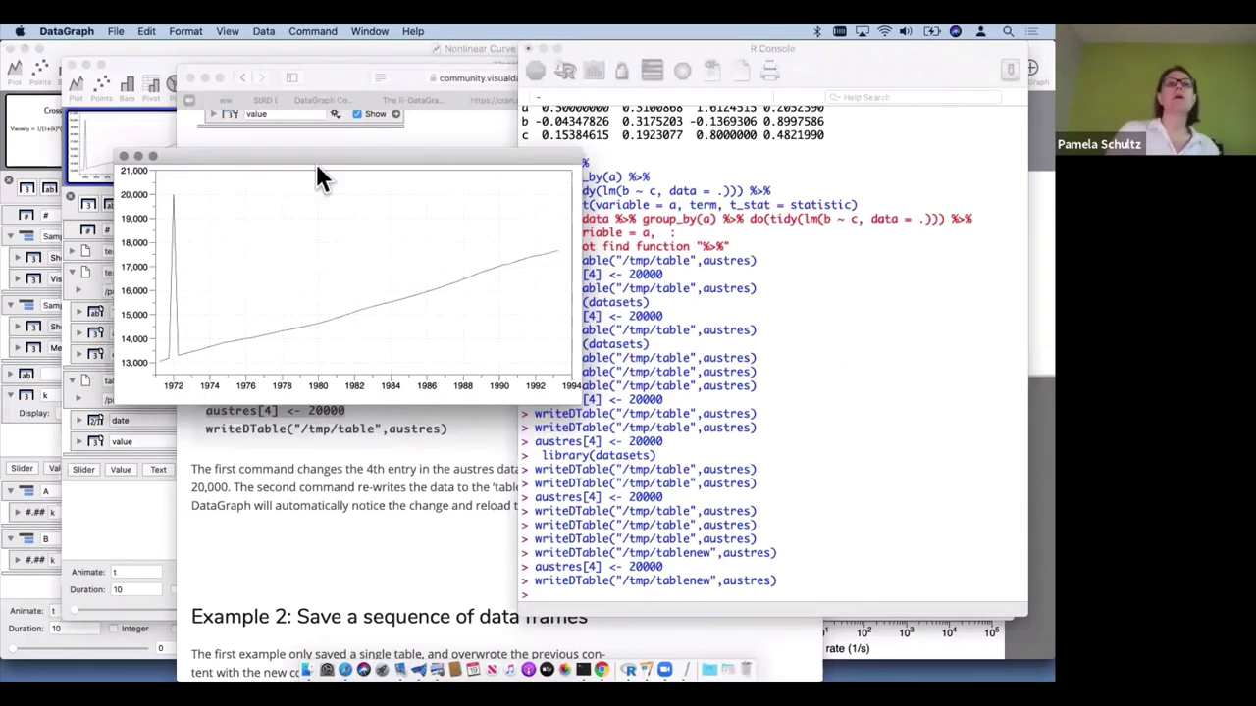
{"action": "left_click_drag", "start_coordinate": [318, 157], "coordinate": [210, 106]}
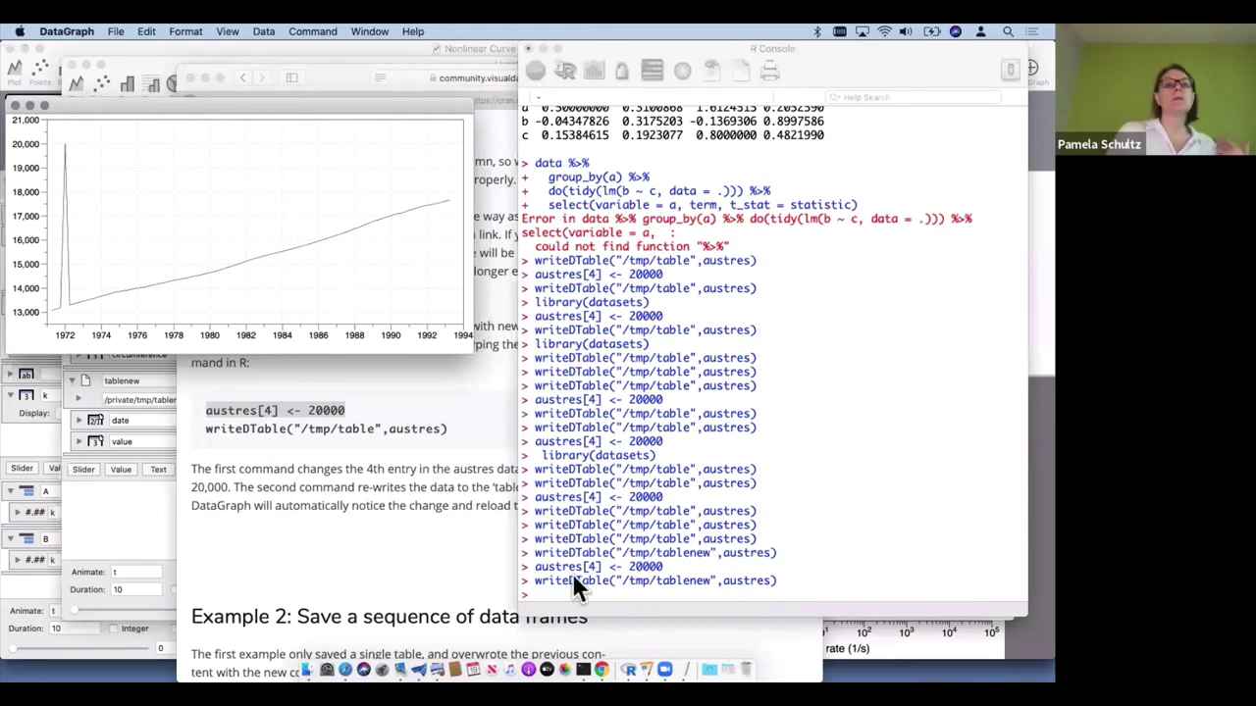
Return to the R-DataGraph article and review Examples 1 to 3 on saving single, sequential and combined data frames
{"action": "left_click", "coordinate": [435, 575]}
{"action": "scroll", "coordinate": [435, 575], "scroll_direction": "down", "scroll_amount": 10}
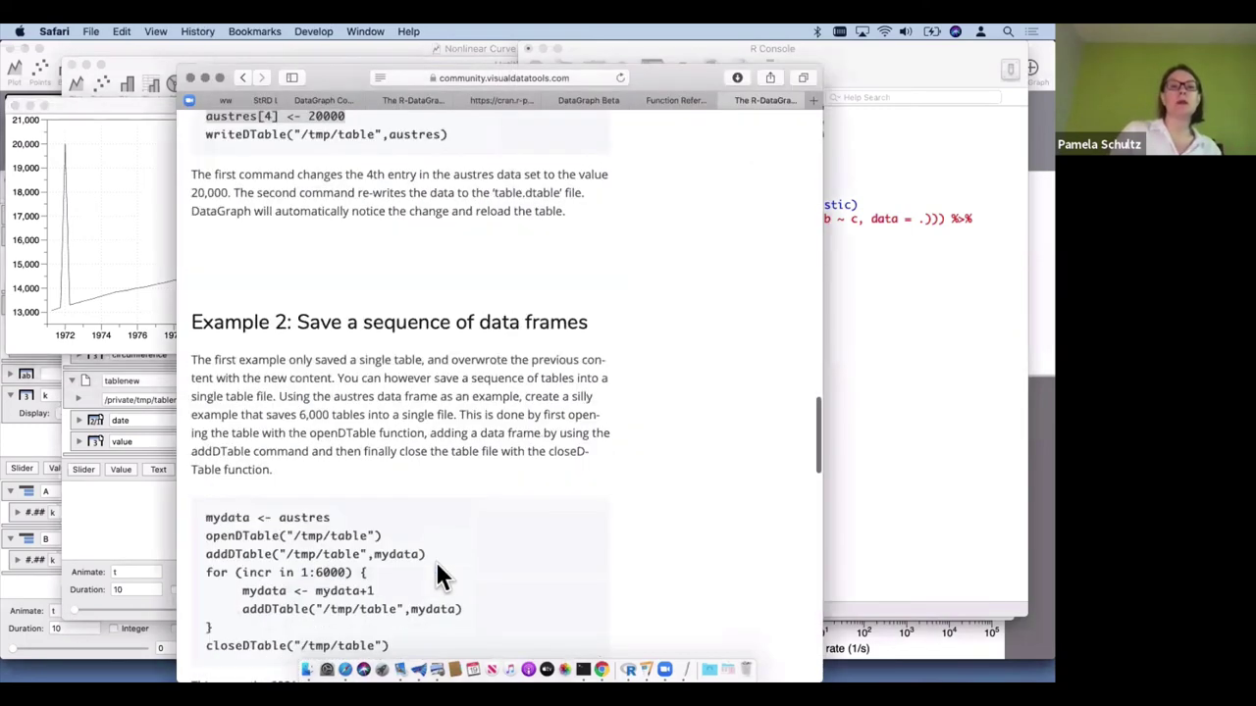
{"action": "scroll", "coordinate": [505, 425], "scroll_direction": "up", "scroll_amount": 5}
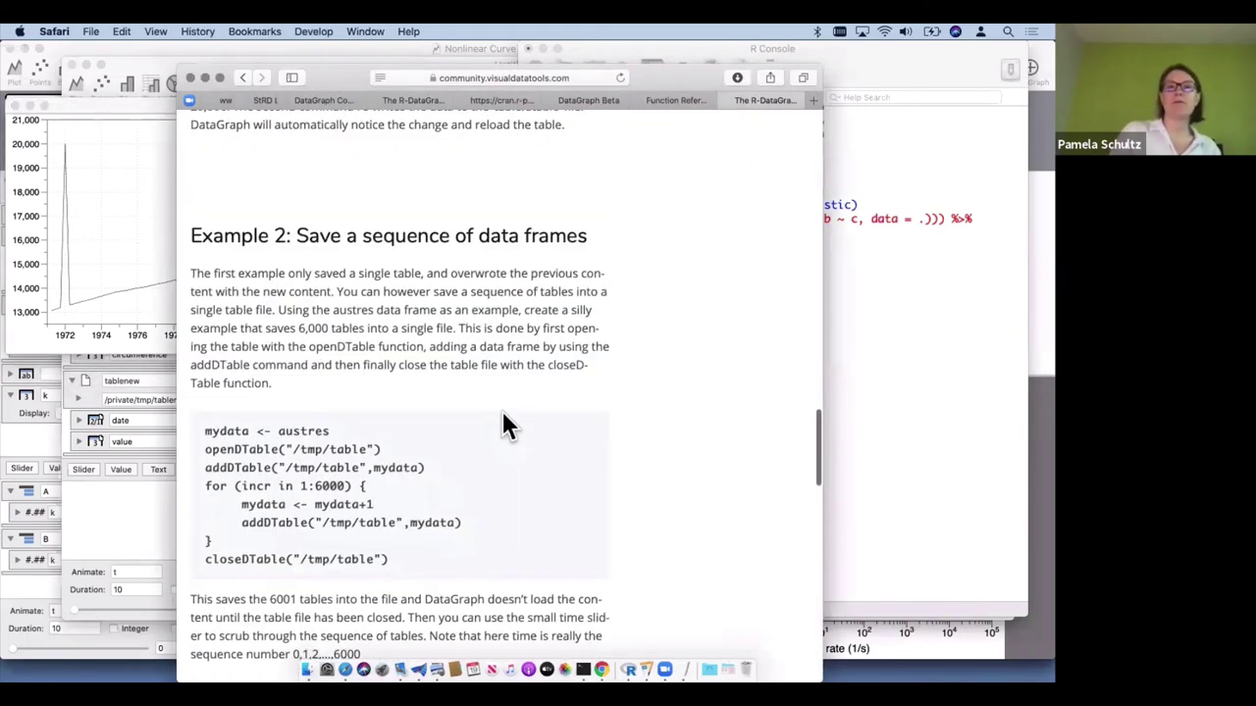
{"action": "scroll", "coordinate": [502, 414], "scroll_direction": "up", "scroll_amount": 15}
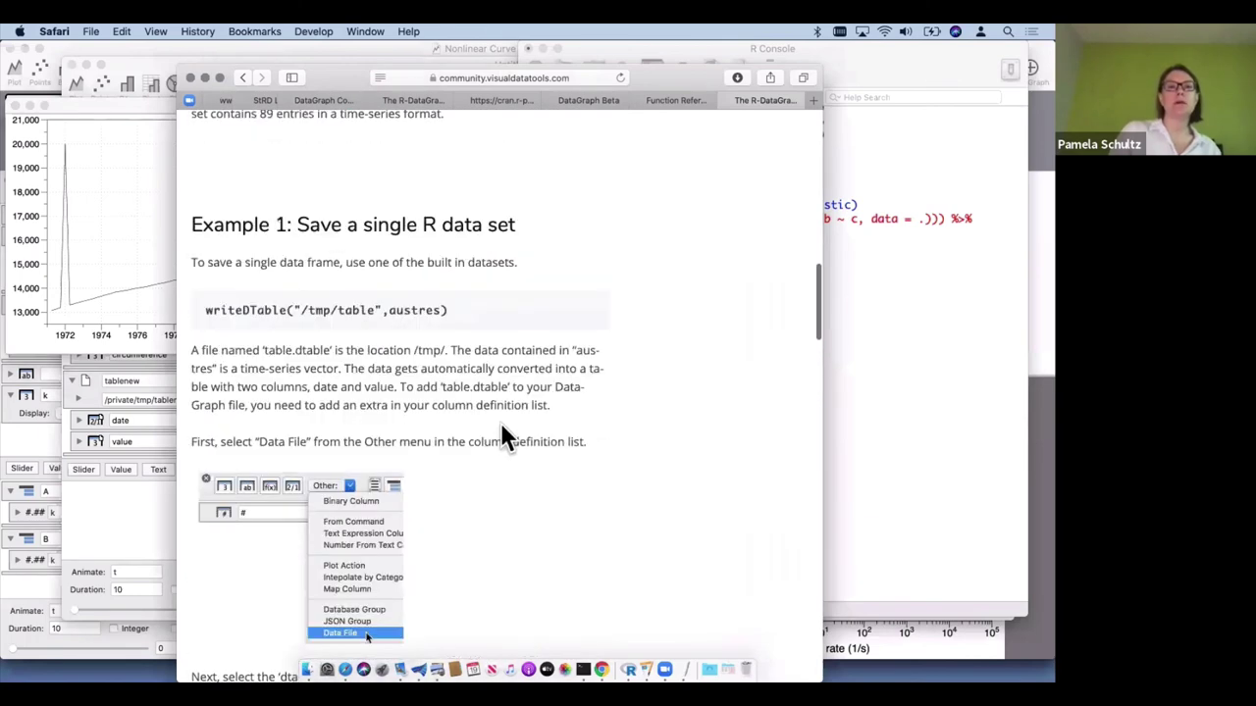
{"action": "scroll", "coordinate": [500, 436], "scroll_direction": "down", "scroll_amount": 15}
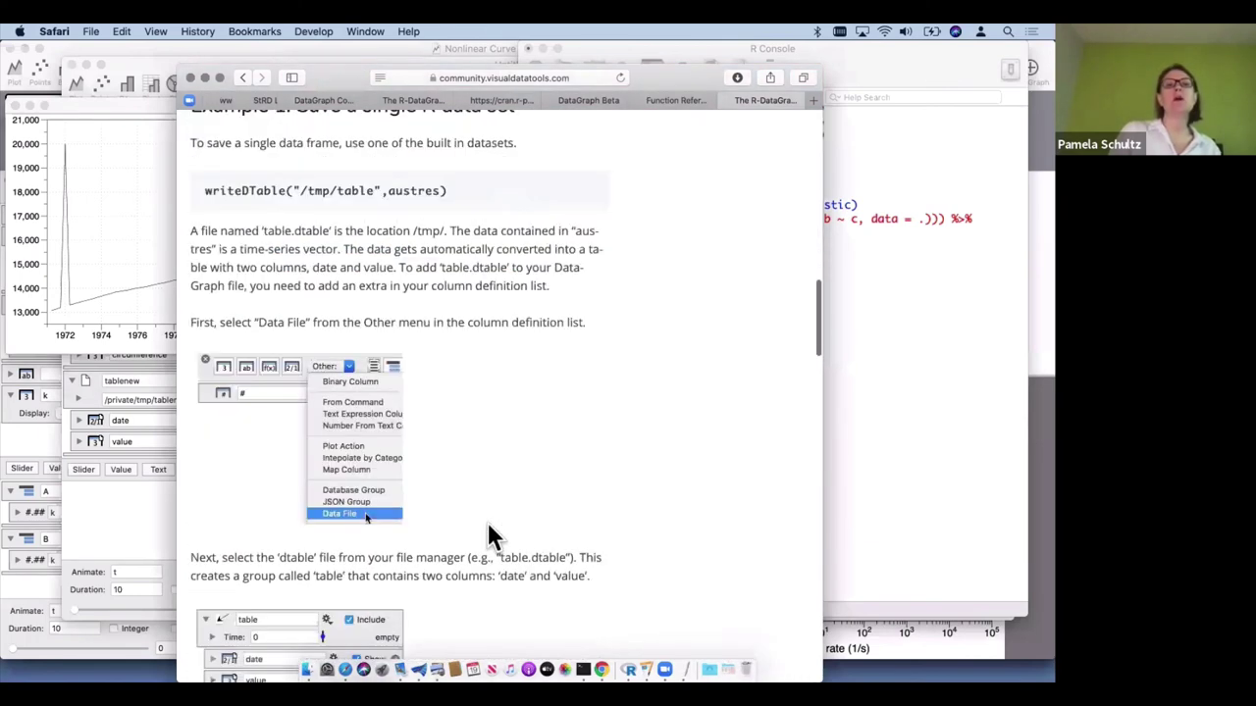
{"action": "scroll", "coordinate": [491, 534], "scroll_direction": "down", "scroll_amount": 10}
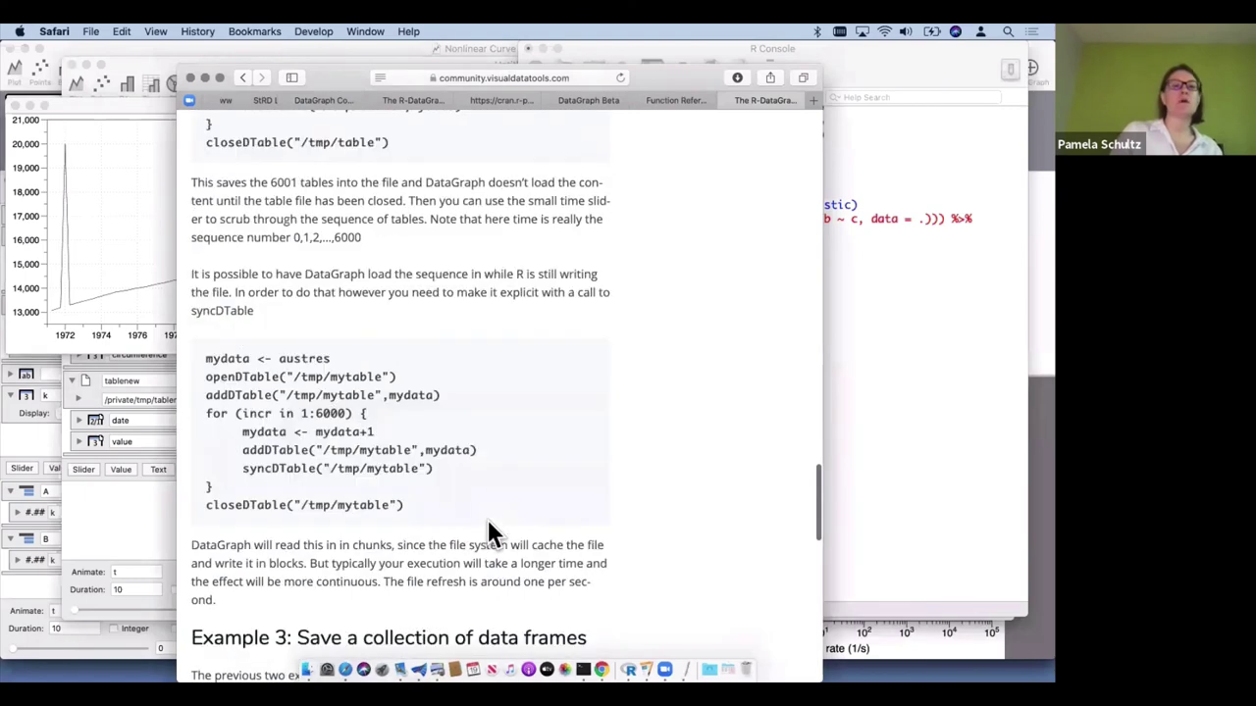
{"action": "scroll", "coordinate": [490, 515], "scroll_direction": "down", "scroll_amount": 5}
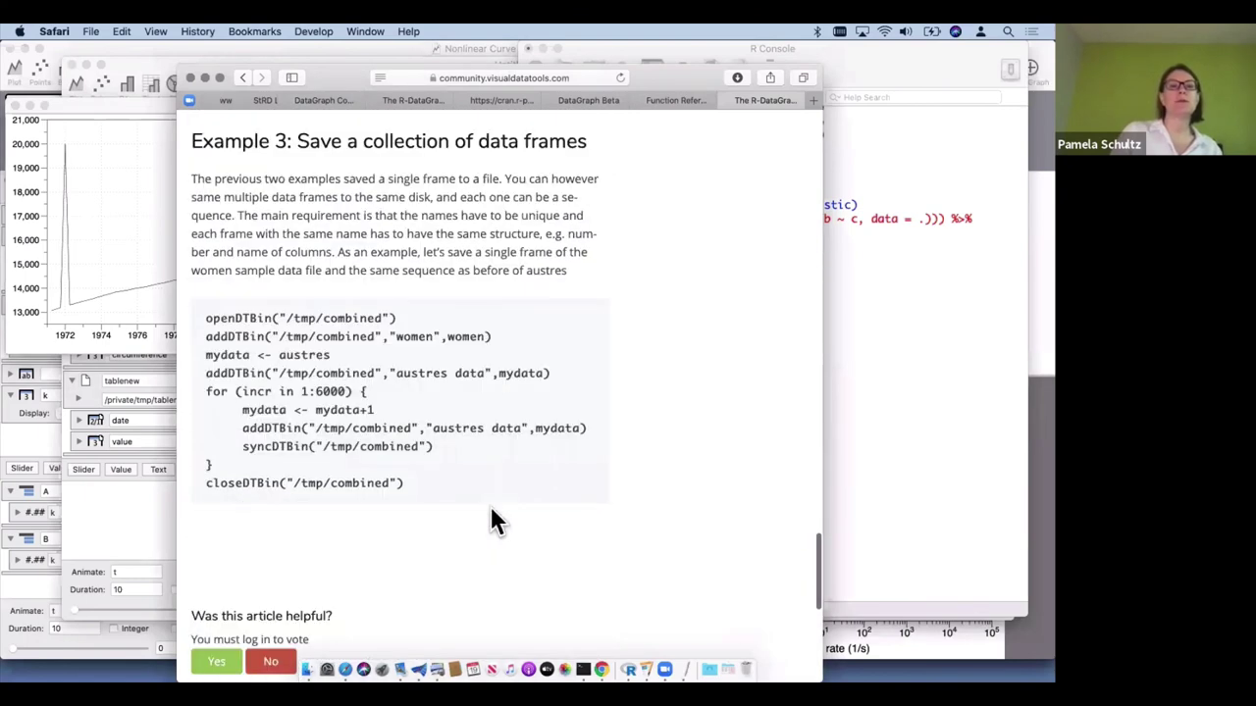
Bring the DataGraph graph window and the R Console back in front of the article
{"action": "left_click", "coordinate": [105, 206]}
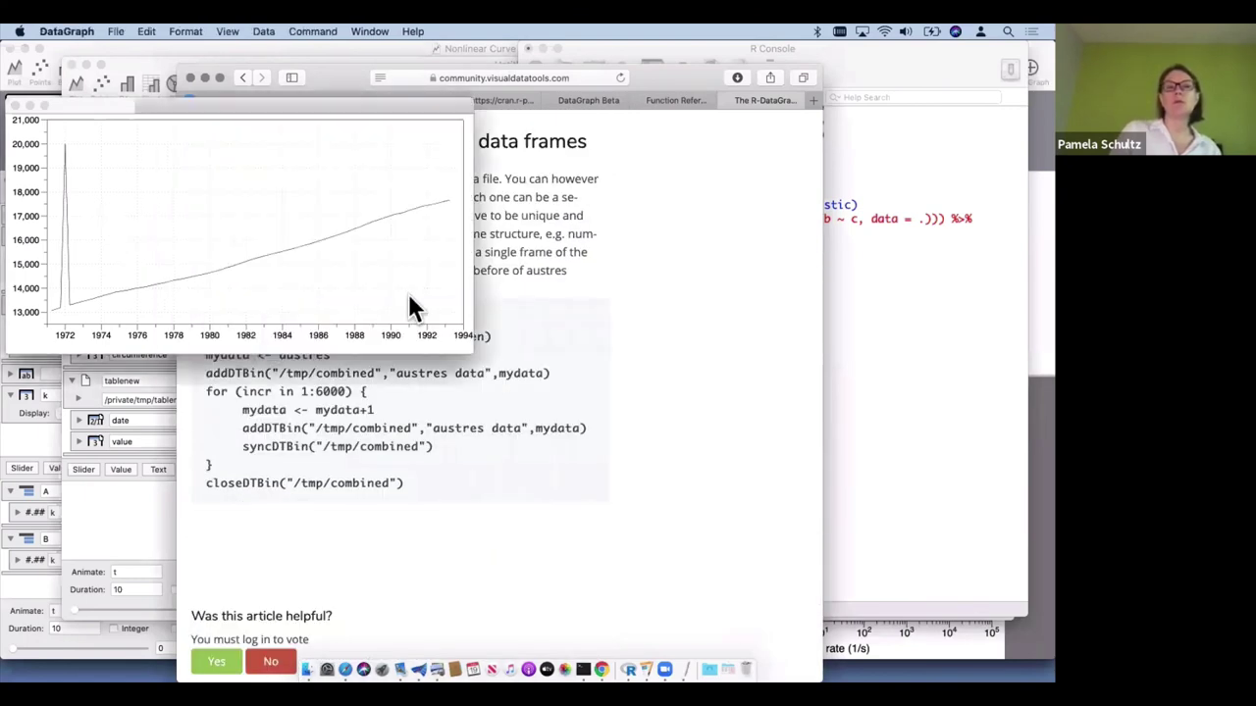
{"action": "left_click", "coordinate": [898, 383]}
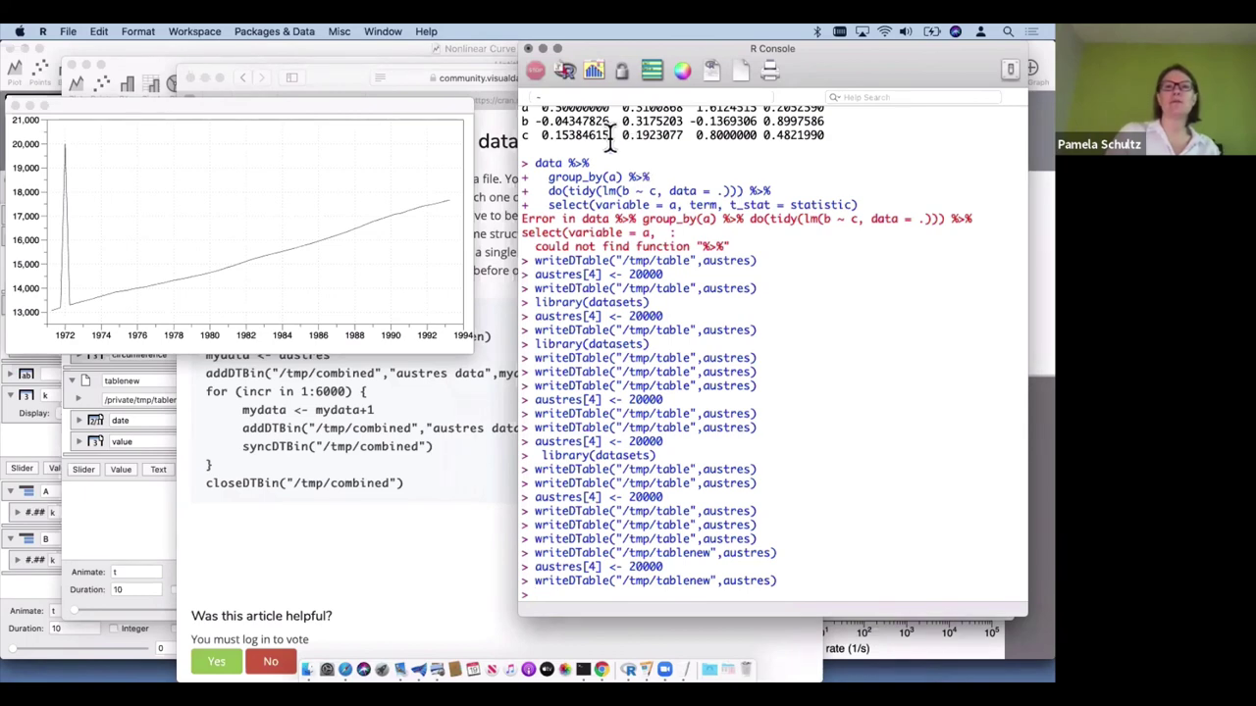
{"action": "scroll", "coordinate": [835, 485], "scroll_direction": "down", "scroll_amount": 1}
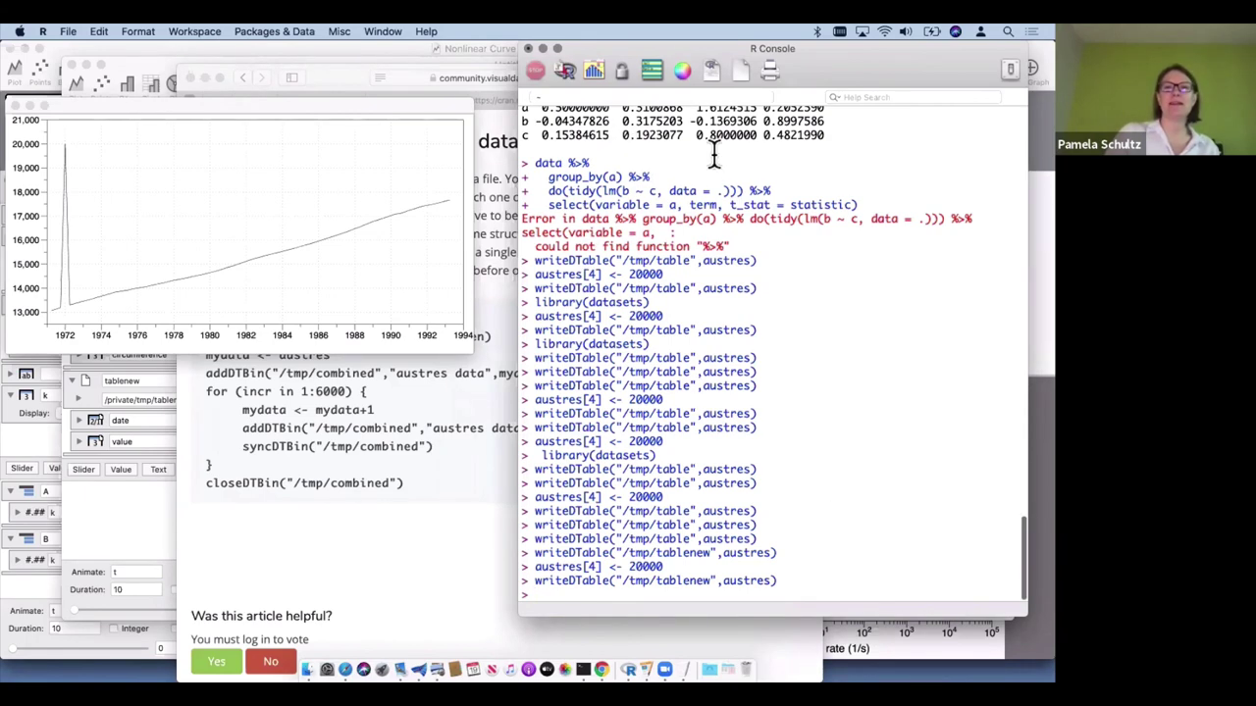